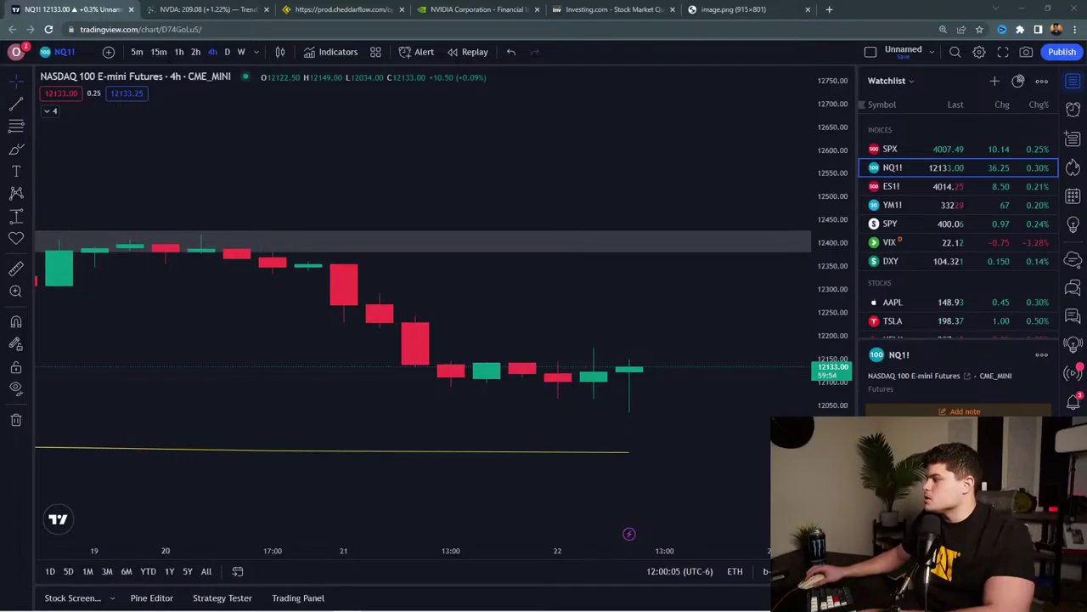
# Look over the recent NQ1! 4-hour candles in TradingView and the morning ESH3 liquidity heatmap in Bookmap.
pyautogui.scroll(-2, 583, 468)
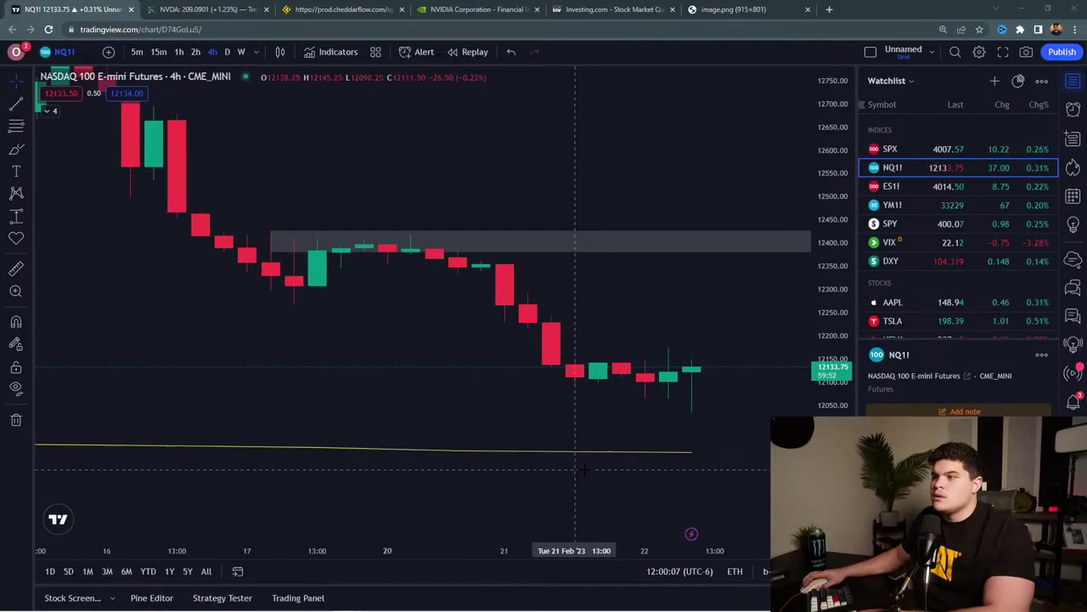
pyautogui.scroll(-1, 583, 468)
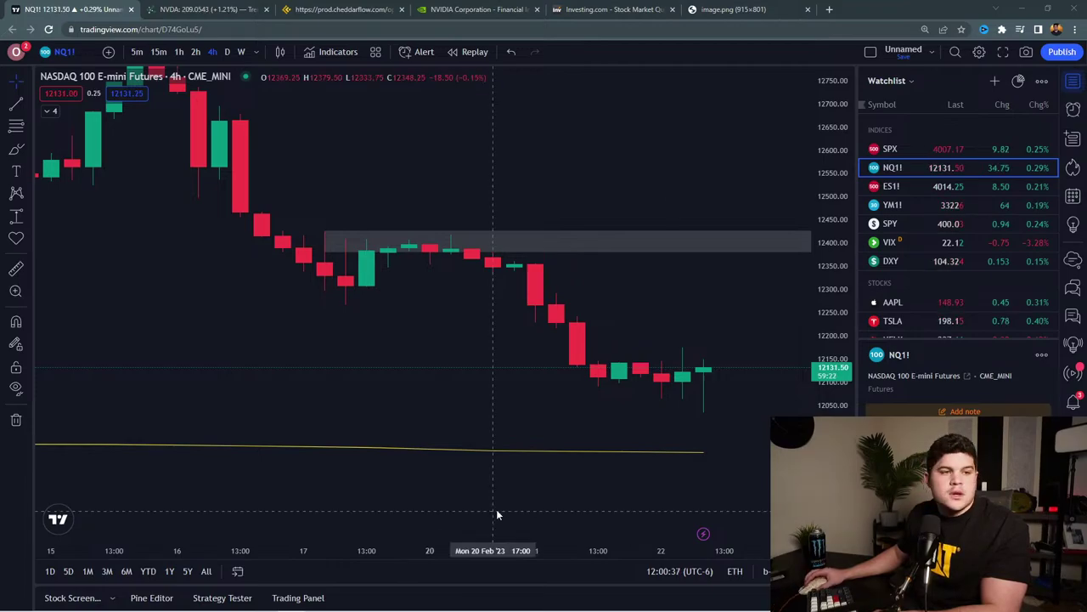
pyautogui.scroll(1, 437, 502)
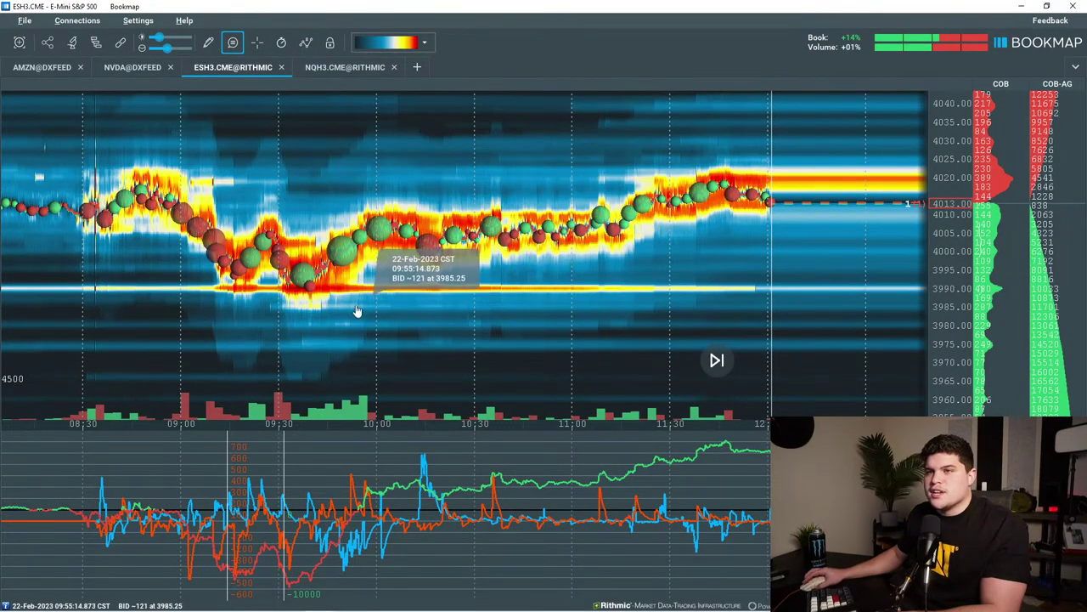
pyautogui.scroll(-1, 356, 313)
pyautogui.moveTo(391, 267); pyautogui.dragTo(474, 289)
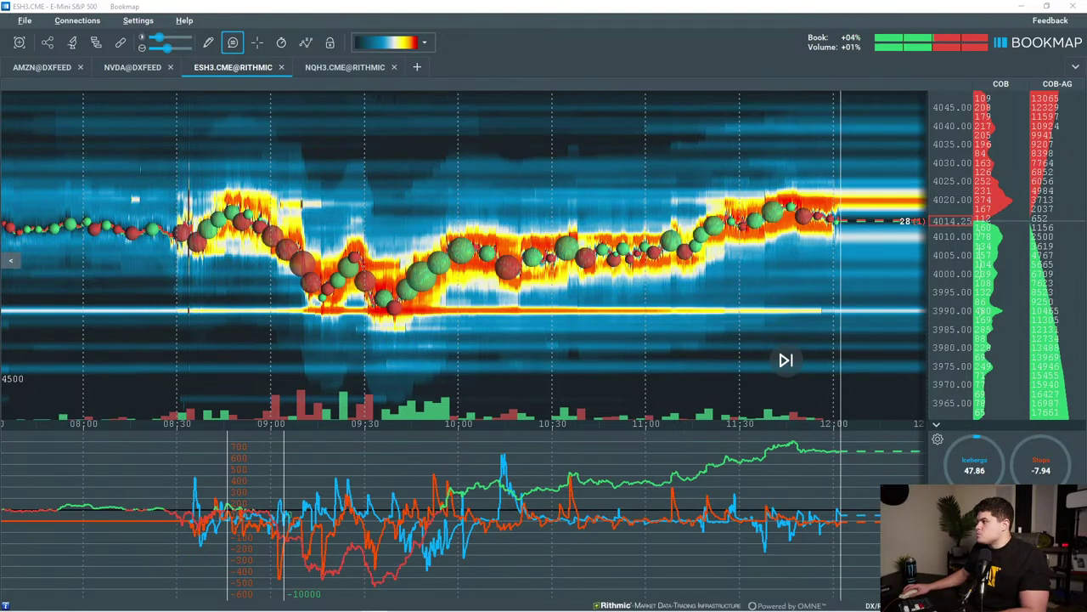
# Return to the NQ1! 4-hour chart in TradingView and examine the price history from late December through February.
pyautogui.hotkey('alt', 'Tab')
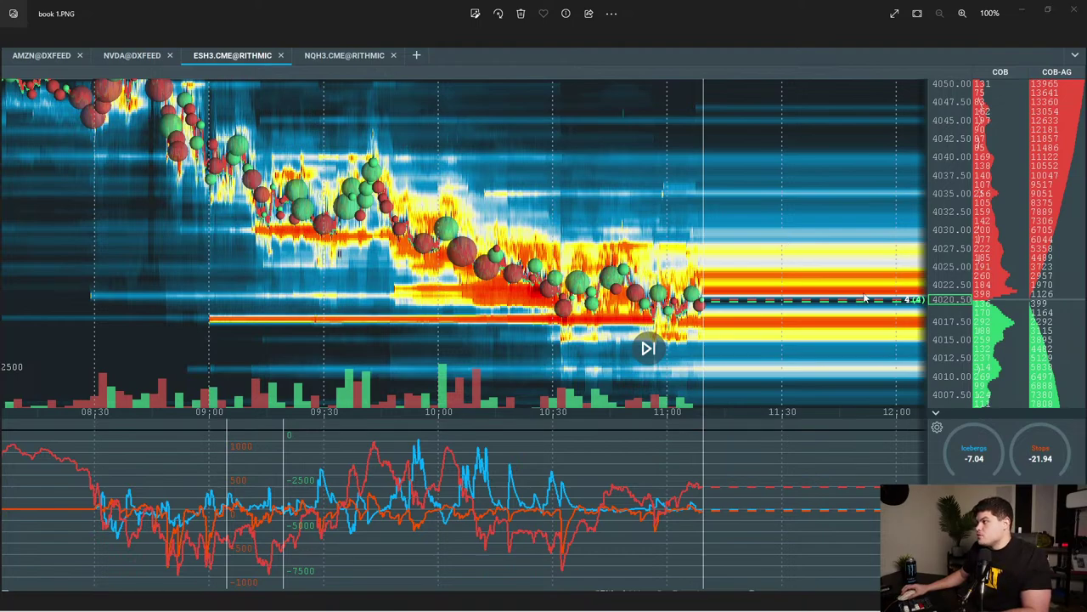
pyautogui.hotkey('alt', 'Tab')
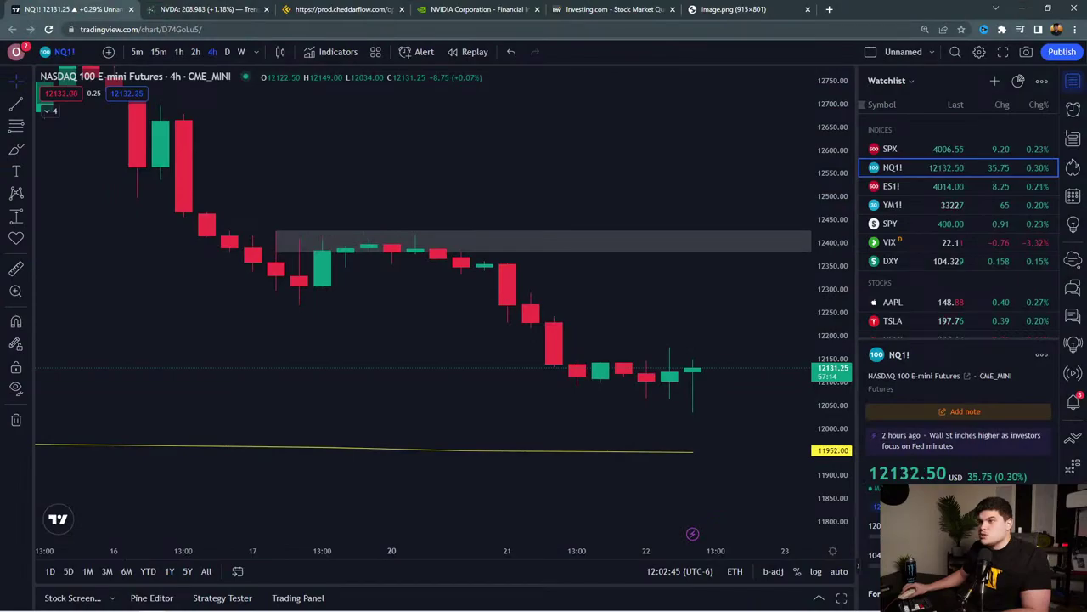
pyautogui.scroll(-5, 213, 249)
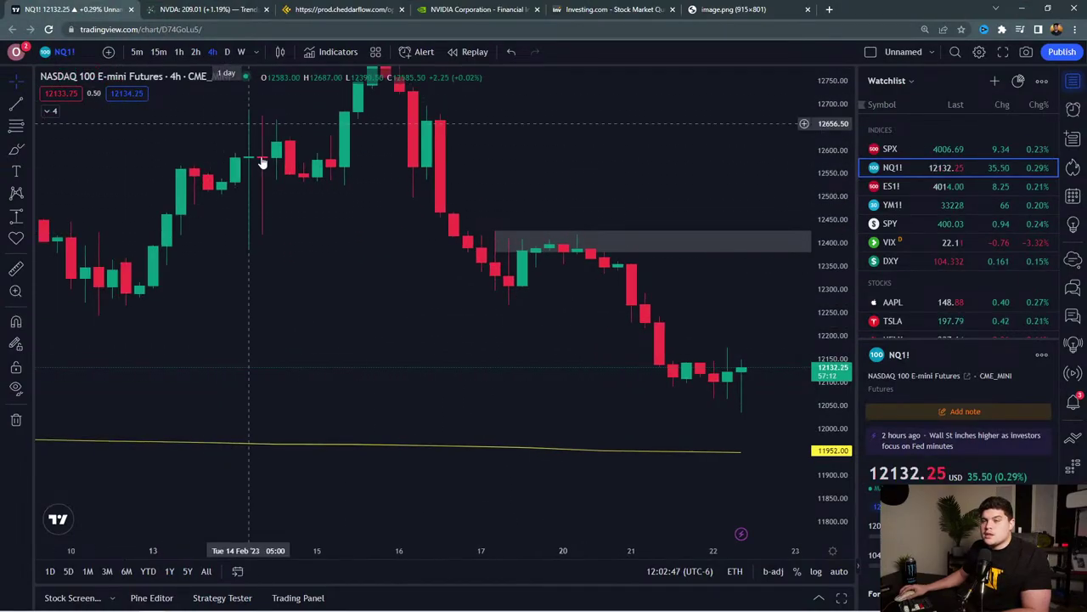
pyautogui.moveTo(250, 240); pyautogui.dragTo(635, 291)
pyautogui.scroll(-5, 575, 324)
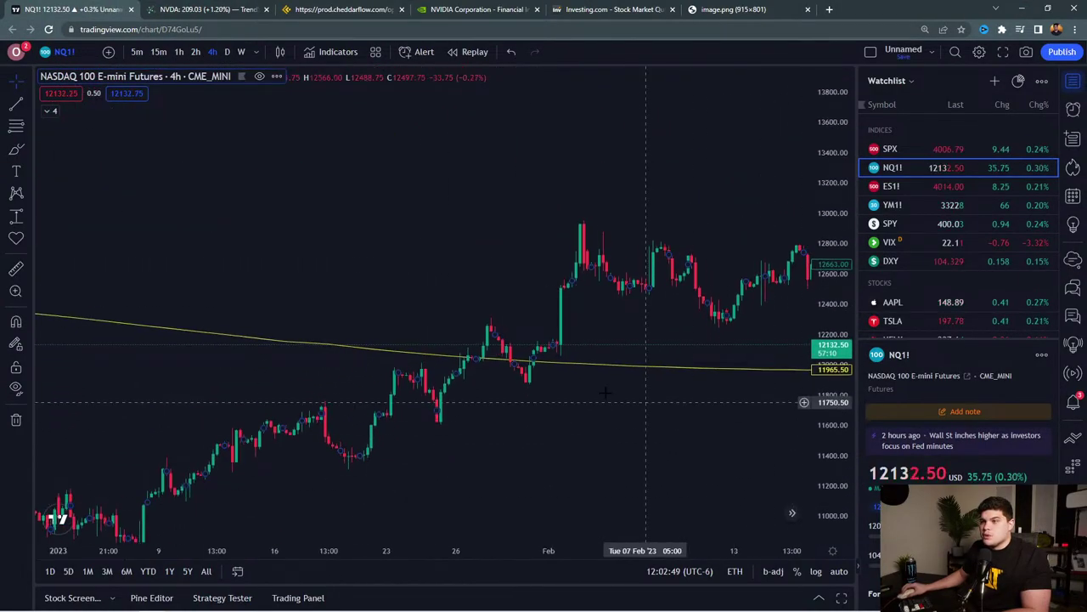
pyautogui.moveTo(554, 419); pyautogui.dragTo(733, 293)
pyautogui.moveTo(562, 369); pyautogui.dragTo(442, 410)
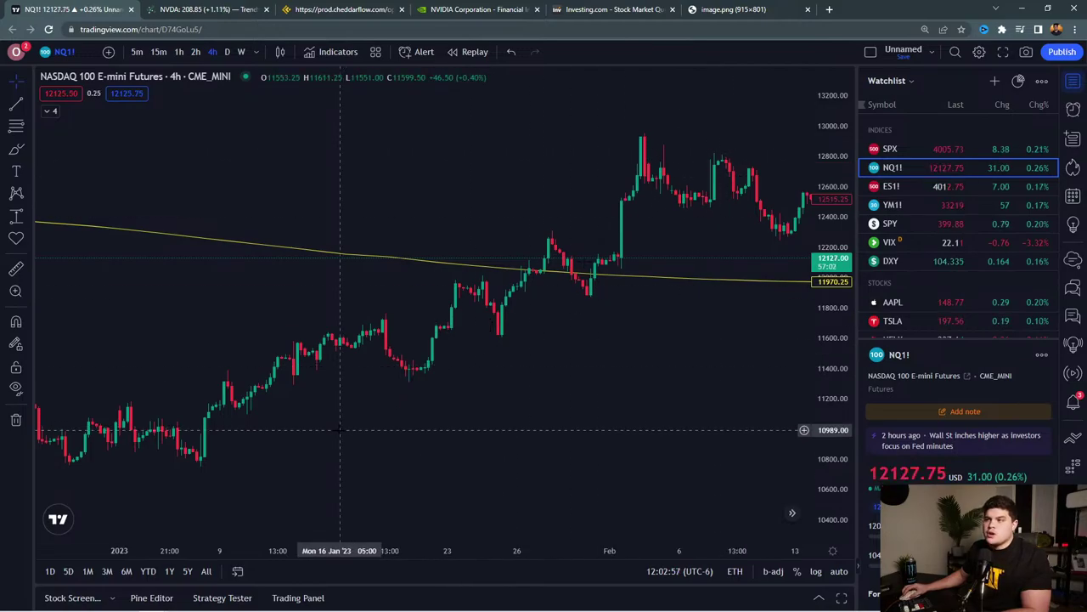
pyautogui.moveTo(610, 314); pyautogui.dragTo(422, 352)
pyautogui.scroll(3, 490, 318)
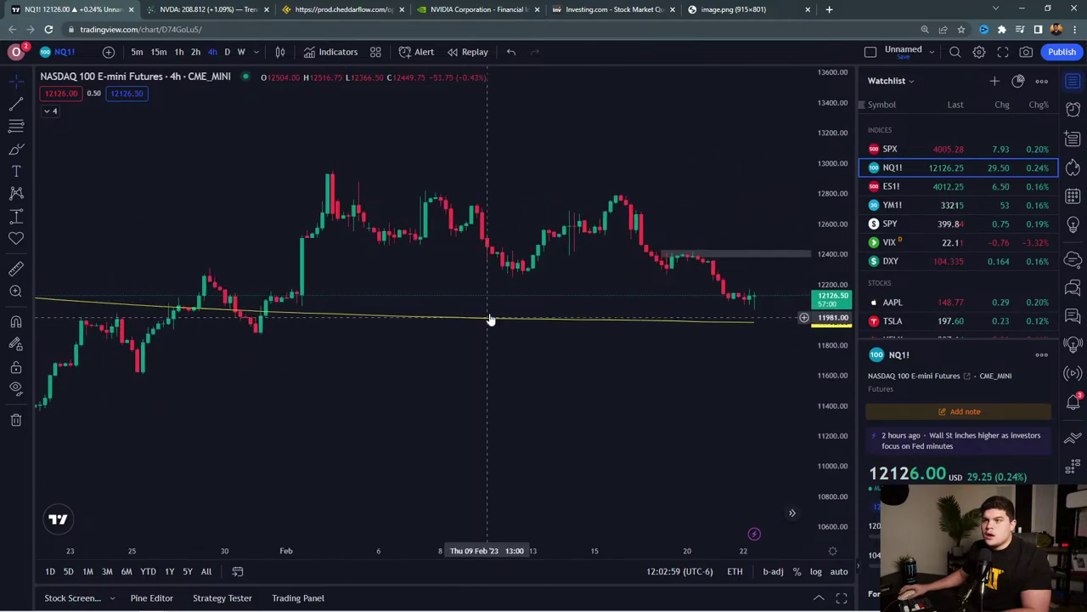
pyautogui.scroll(-6, 490, 318)
pyautogui.moveTo(570, 262); pyautogui.dragTo(491, 300)
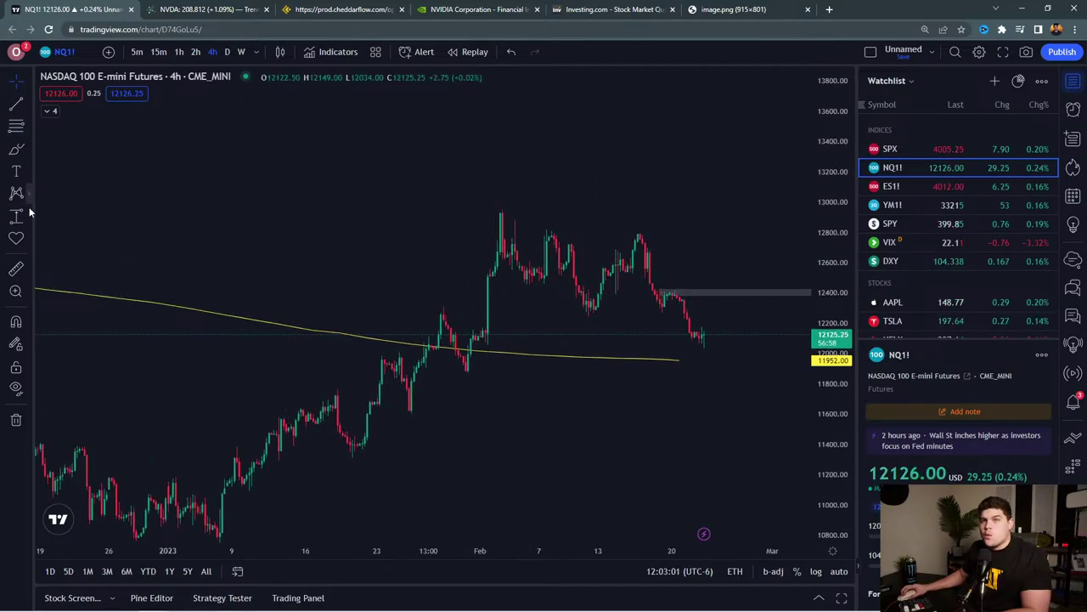
# Draw a rectangle around the February trading range on the 4-hour chart, from about 12,965 down to about 12,260.
pyautogui.click(26, 148)
pyautogui.click(86, 197)
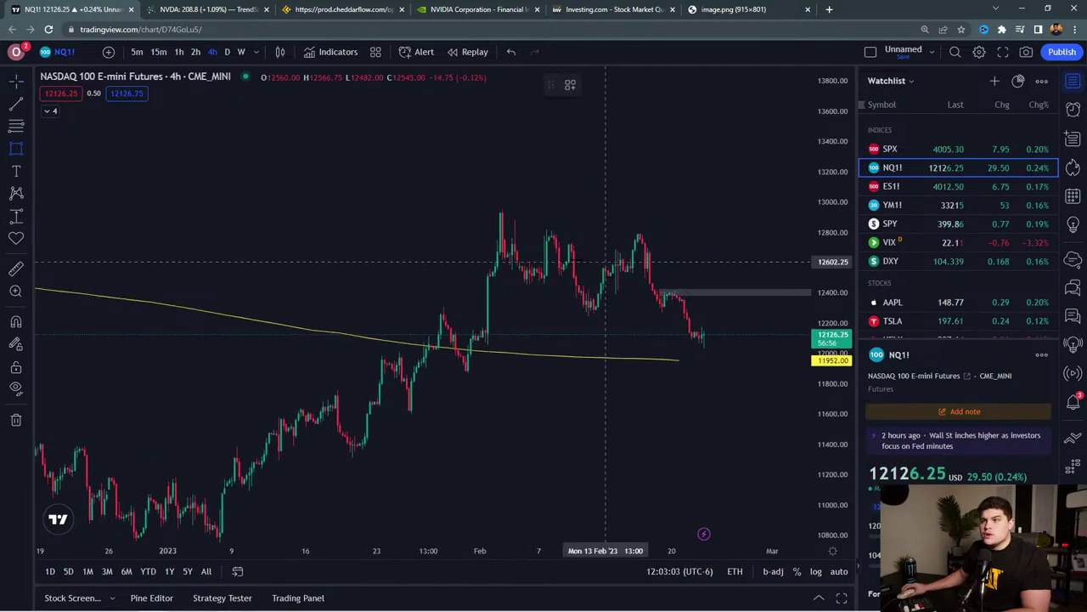
pyautogui.moveTo(483, 207)
pyautogui.mouseDown()
pyautogui.moveTo(699, 314)
pyautogui.moveTo(668, 313)
pyautogui.mouseUp()
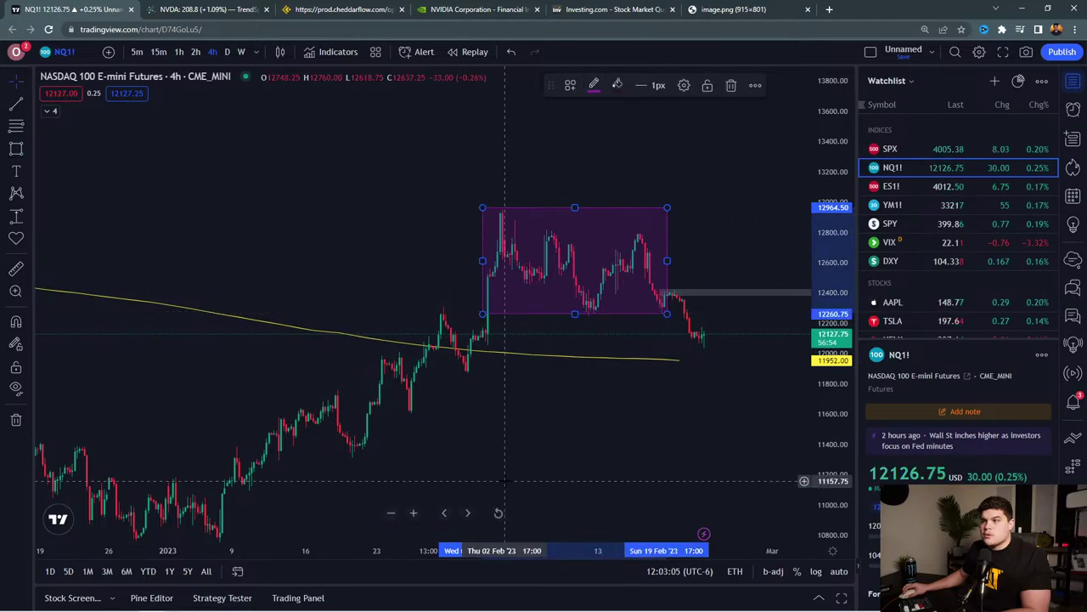
# Draw a second rectangle around the late December to early January consolidation, between about 11,300 and 10,700.
pyautogui.moveTo(575, 437); pyautogui.dragTo(773, 337)
pyautogui.click(15, 149)
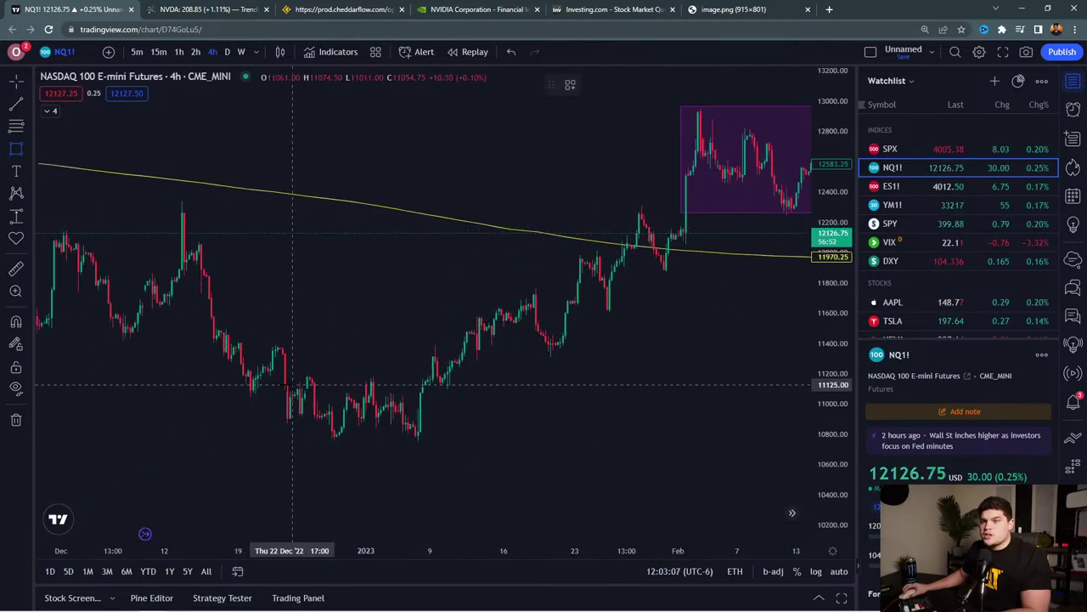
pyautogui.moveTo(261, 359); pyautogui.dragTo(428, 446)
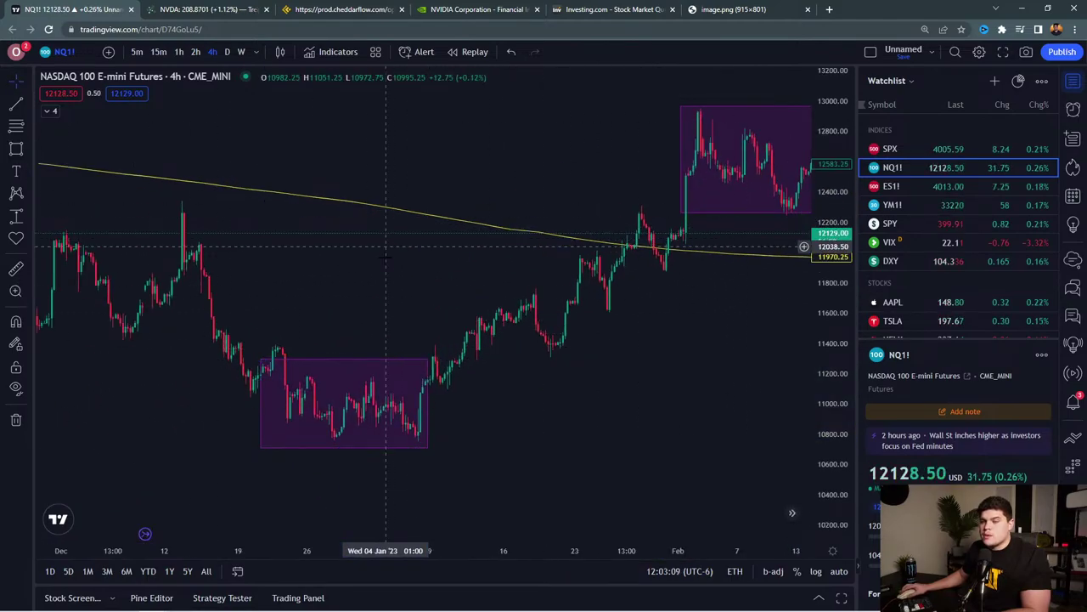
# Compare the two marked NQ1! ranges and inspect the bid liquidity near 3990 on the ESH3 heatmap in Bookmap.
pyautogui.scroll(-3, 399, 290)
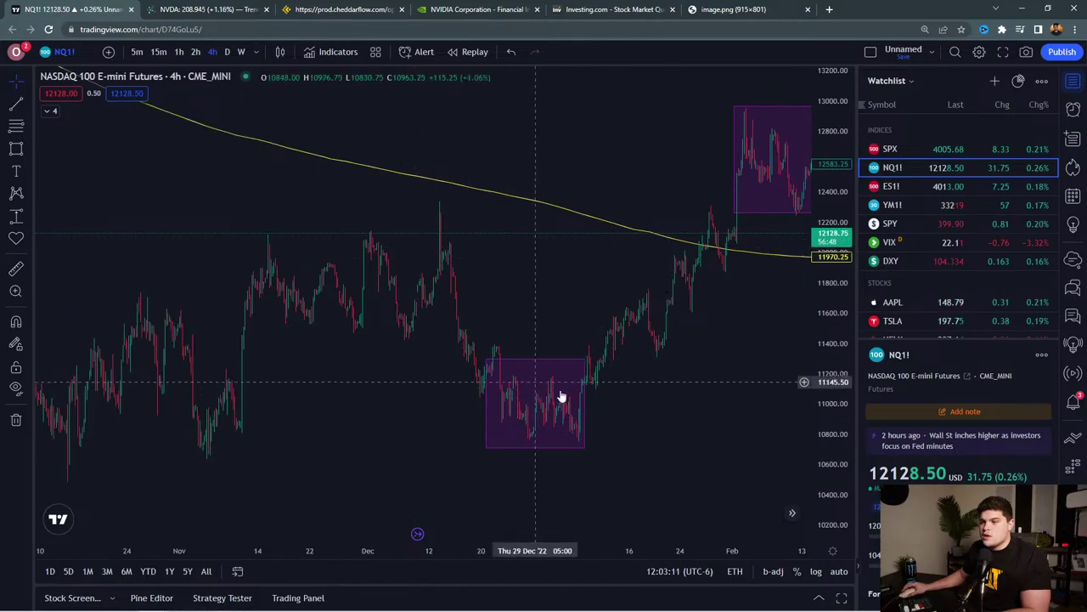
pyautogui.scroll(3, 630, 387)
pyautogui.moveTo(630, 387); pyautogui.dragTo(486, 364)
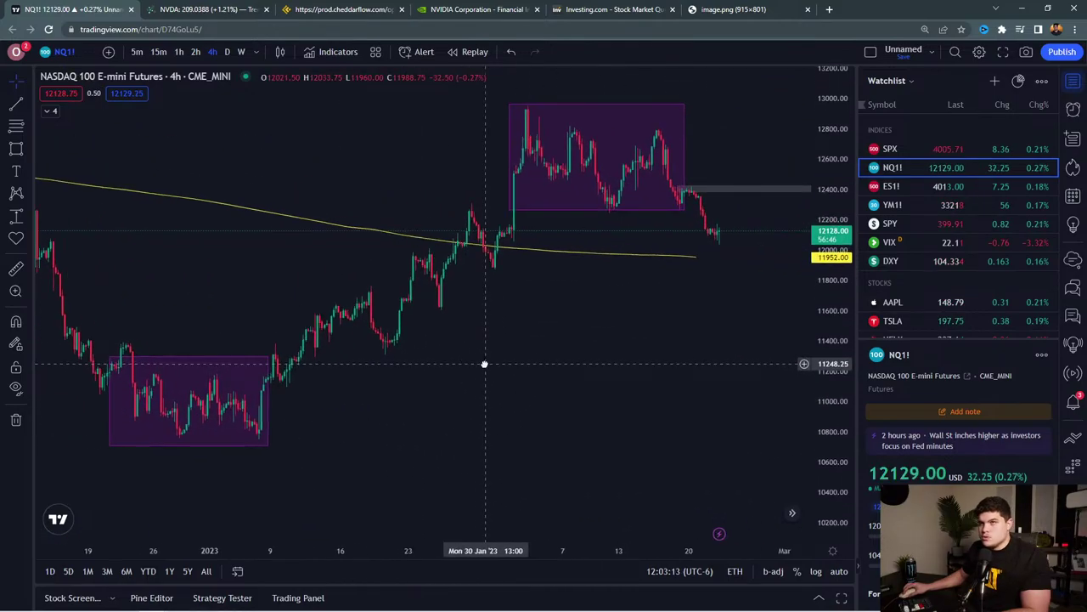
pyautogui.hotkey('alt', 'Tab')
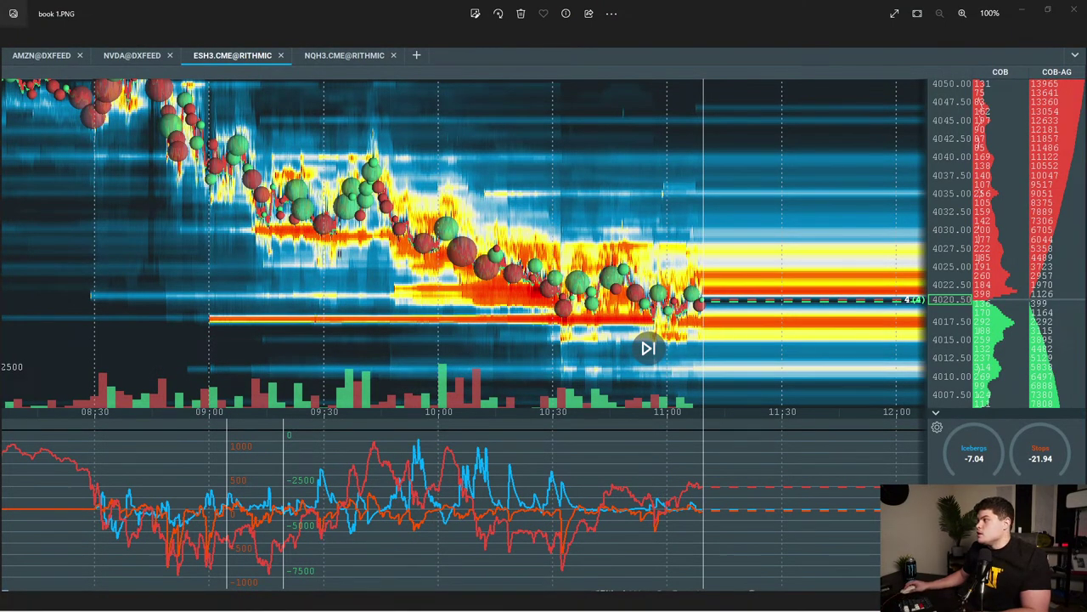
pyautogui.hotkey('alt', 'Tab')
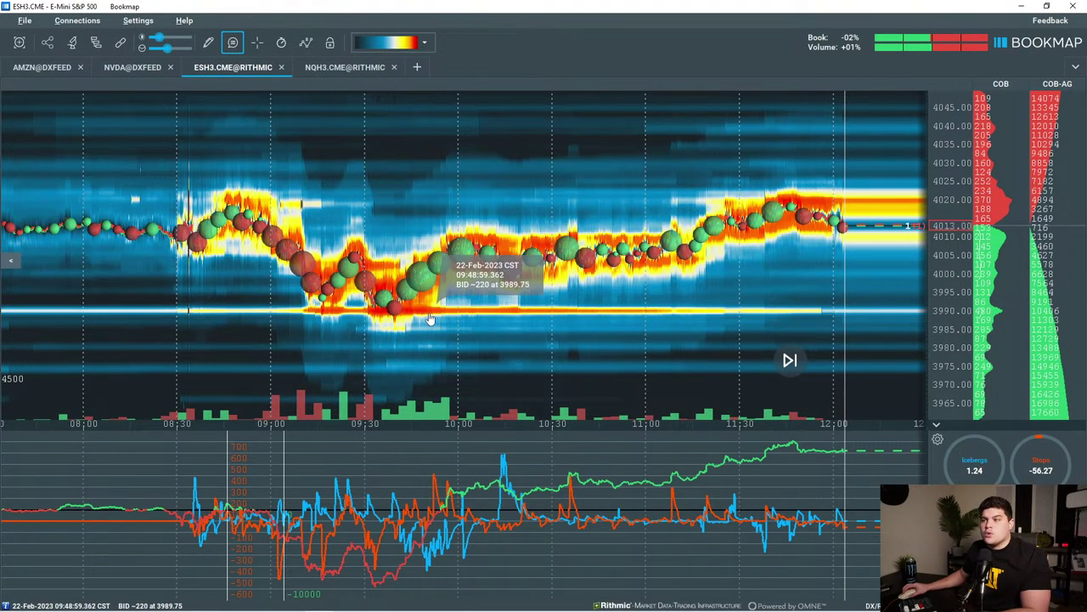
pyautogui.scroll(4, 944, 323)
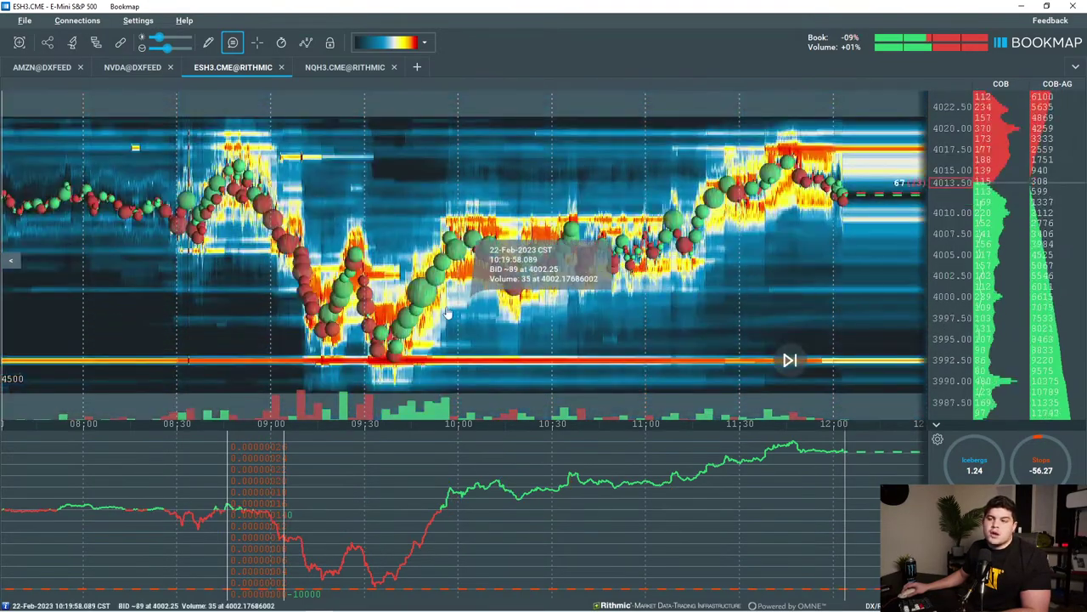
pyautogui.moveTo(439, 309); pyautogui.dragTo(561, 246)
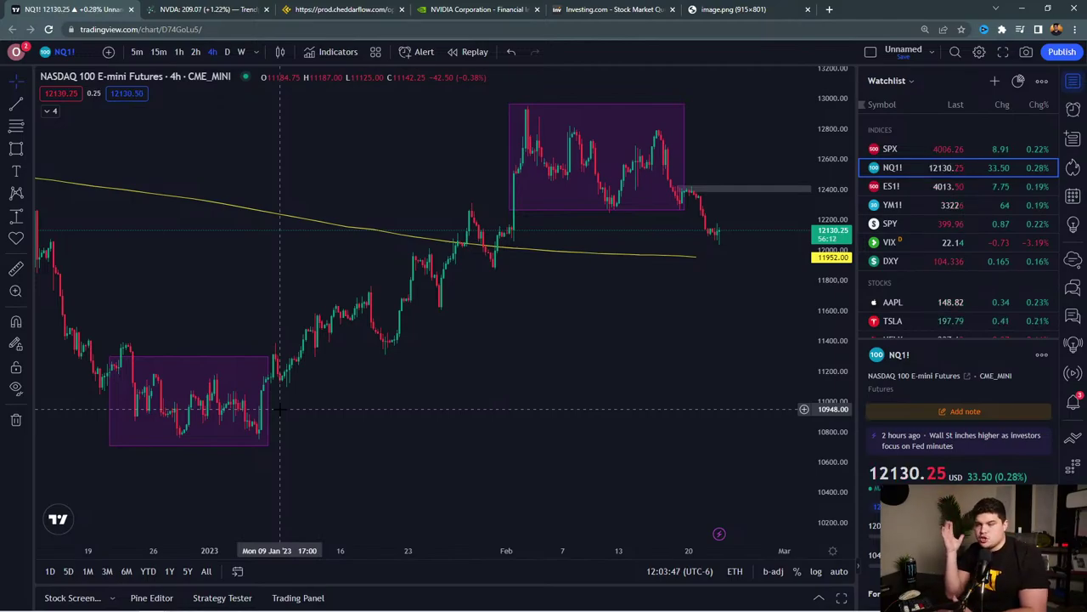
# Examine the January rally between the two marked ranges in TradingView and the heatmap details in the image book 1.PNG.
pyautogui.scroll(5, 355, 370)
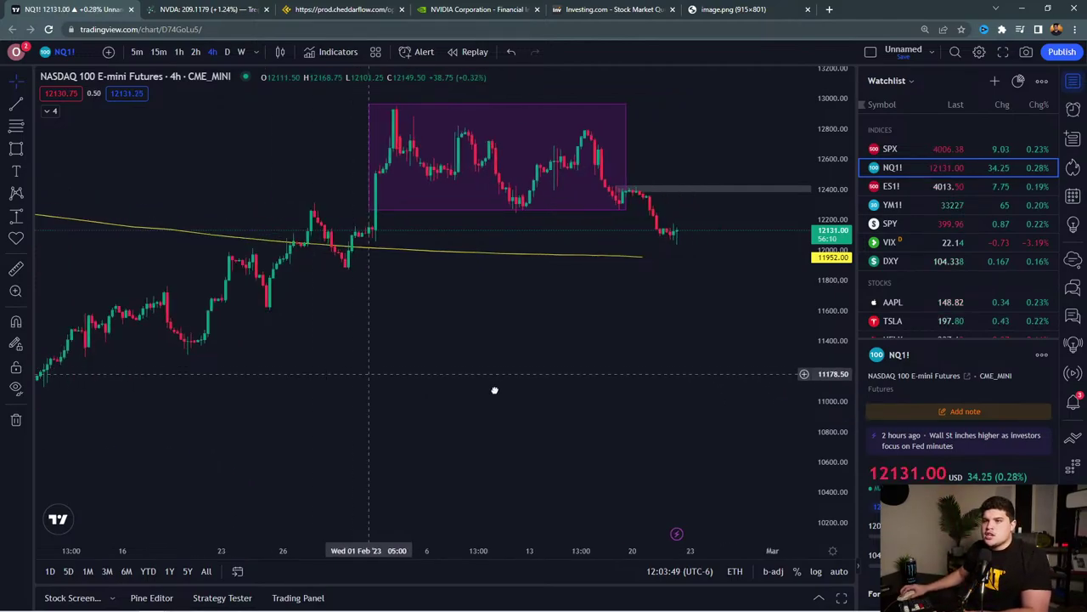
pyautogui.moveTo(447, 418); pyautogui.dragTo(529, 345)
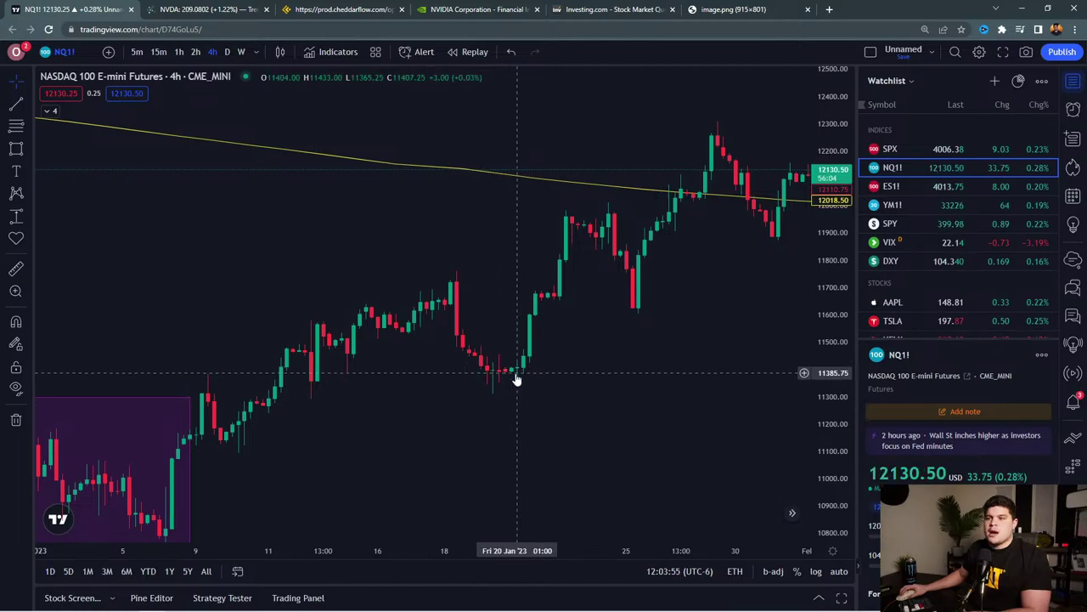
pyautogui.hscroll(5, 518, 357)
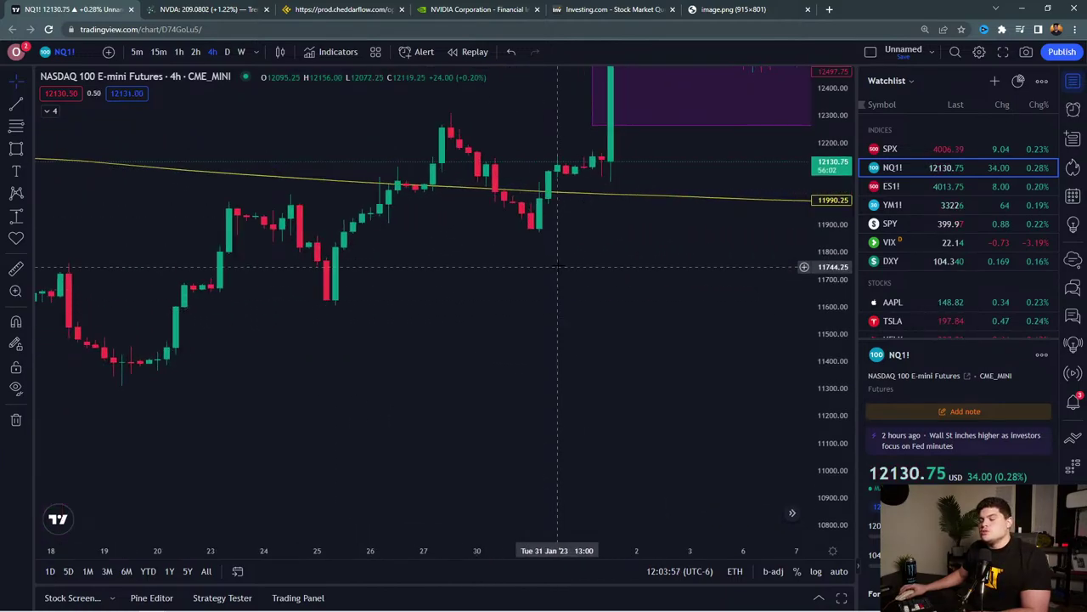
pyautogui.hotkey('alt', 'Tab')
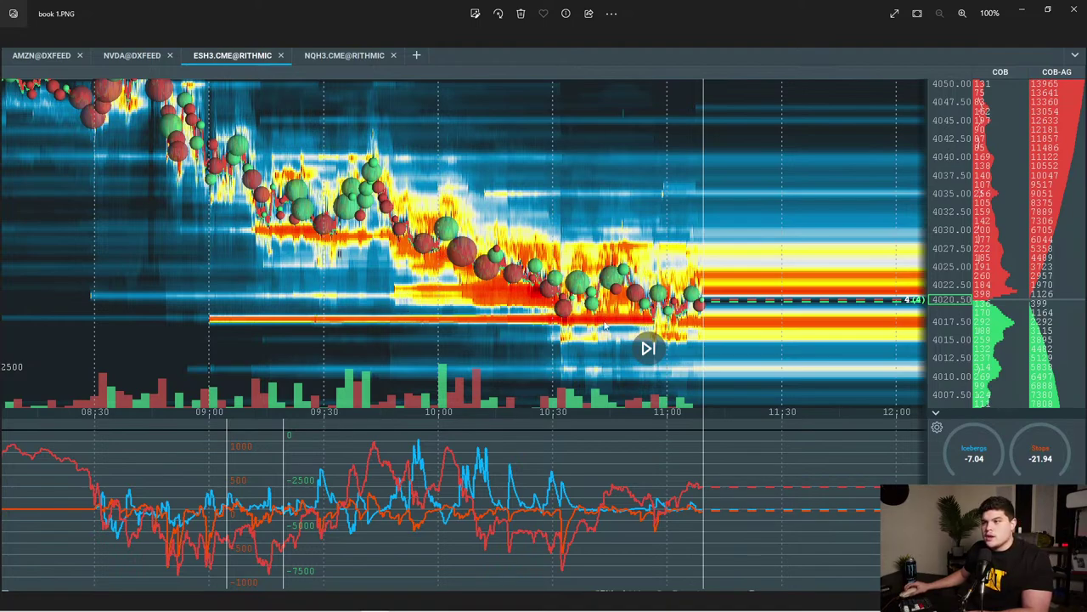
pyautogui.scroll(1, 683, 348)
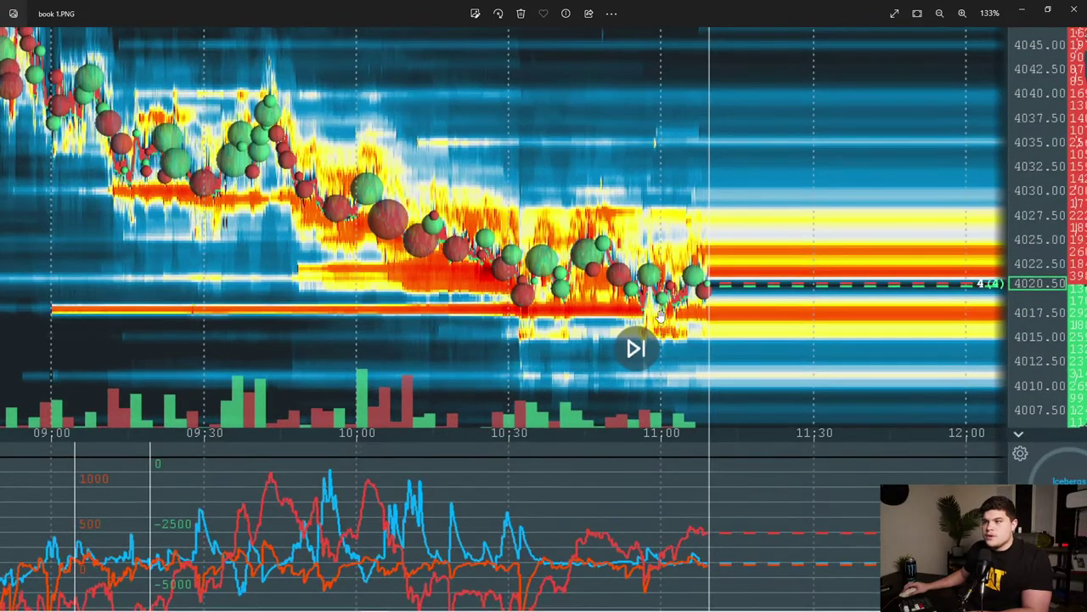
pyautogui.scroll(-1, 678, 323)
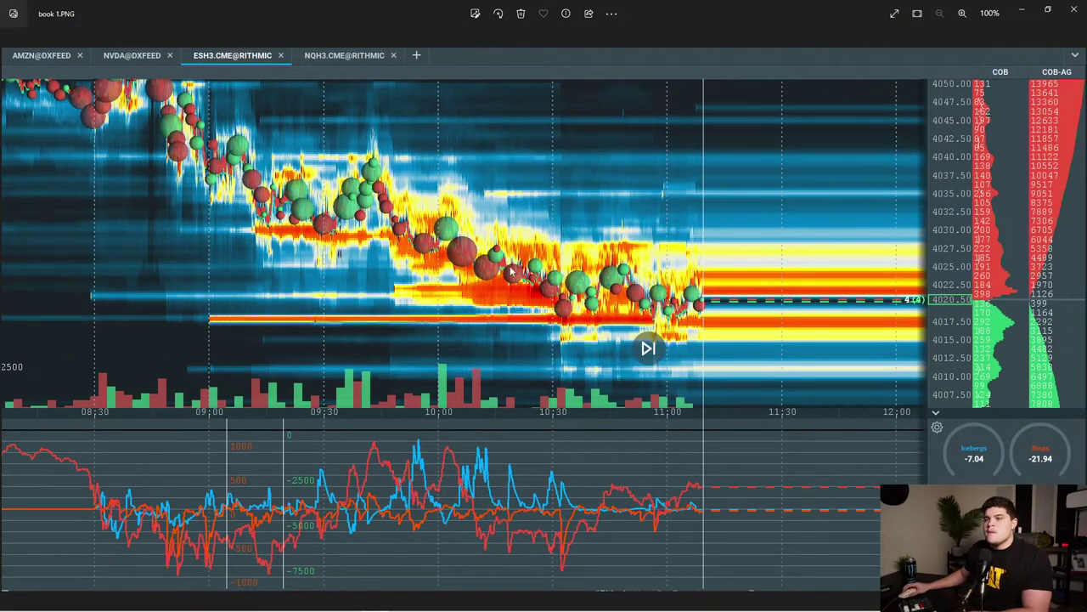
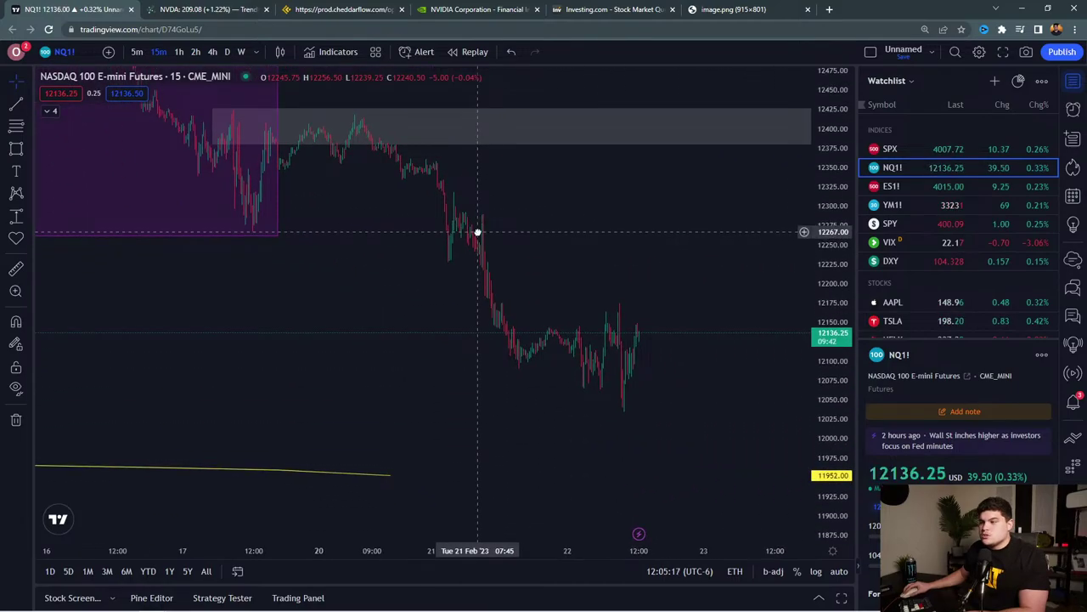
# Examine the 21 February sell-off below the grey zone on the NQ1! 15-minute chart.
pyautogui.scroll(6, 706, 306)
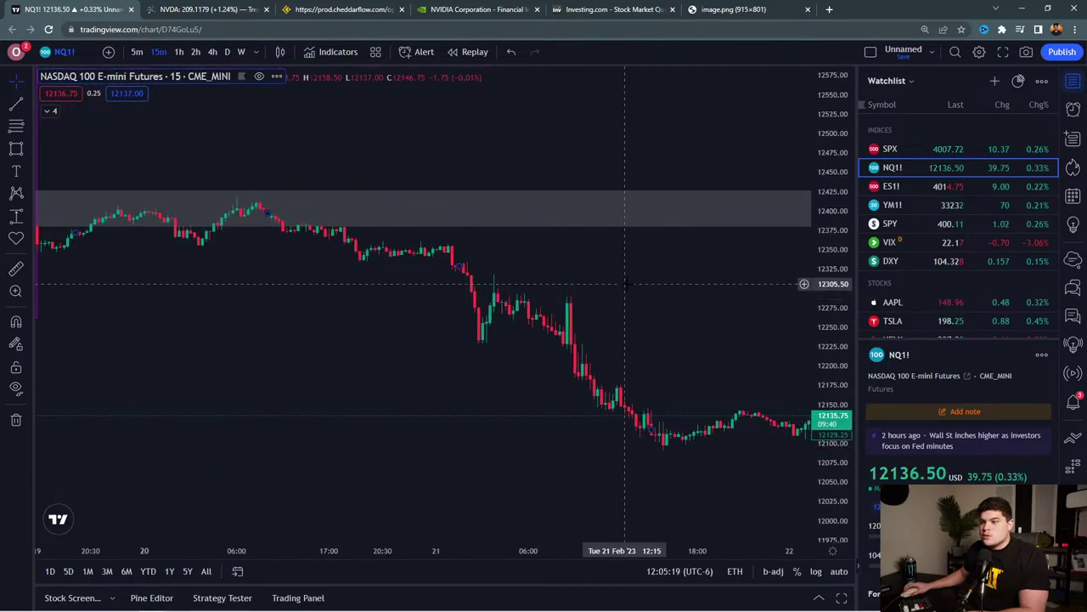
pyautogui.moveTo(567, 300); pyautogui.dragTo(502, 212)
pyautogui.moveTo(802, 296); pyautogui.dragTo(578, 260)
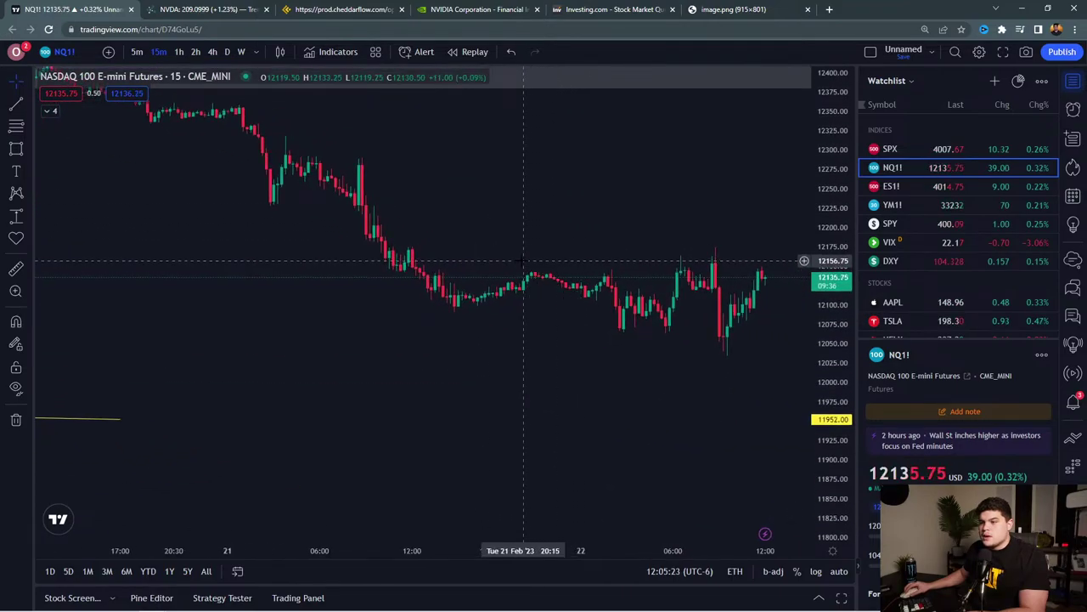
pyautogui.moveTo(370, 213); pyautogui.dragTo(631, 318)
pyautogui.moveTo(831, 342); pyautogui.dragTo(826, 254)
pyautogui.scroll(3, 668, 277)
pyautogui.moveTo(503, 238); pyautogui.dragTo(623, 274)
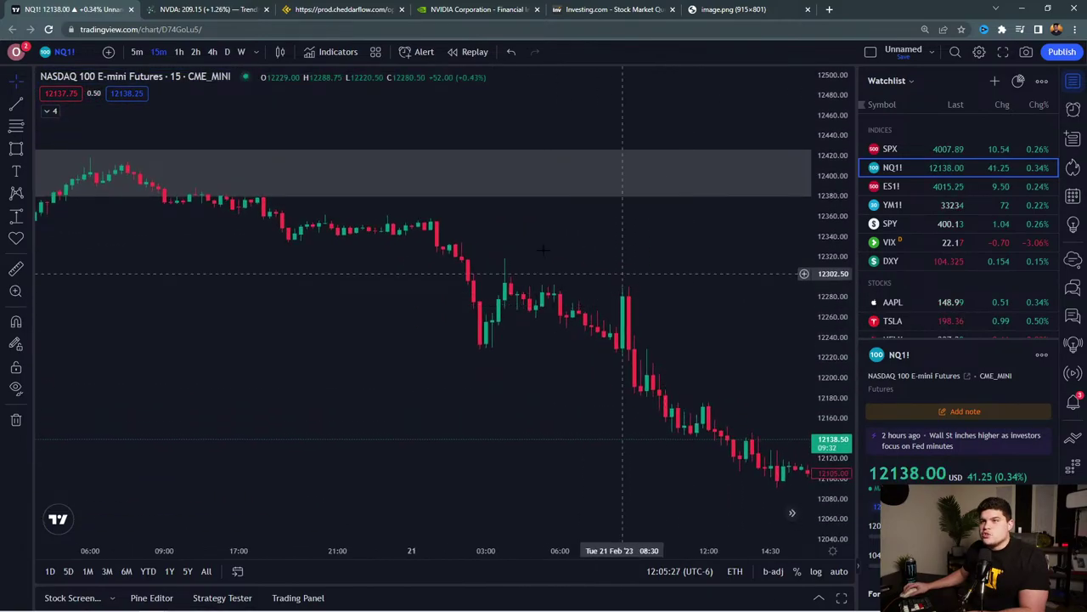
pyautogui.click(13, 150)
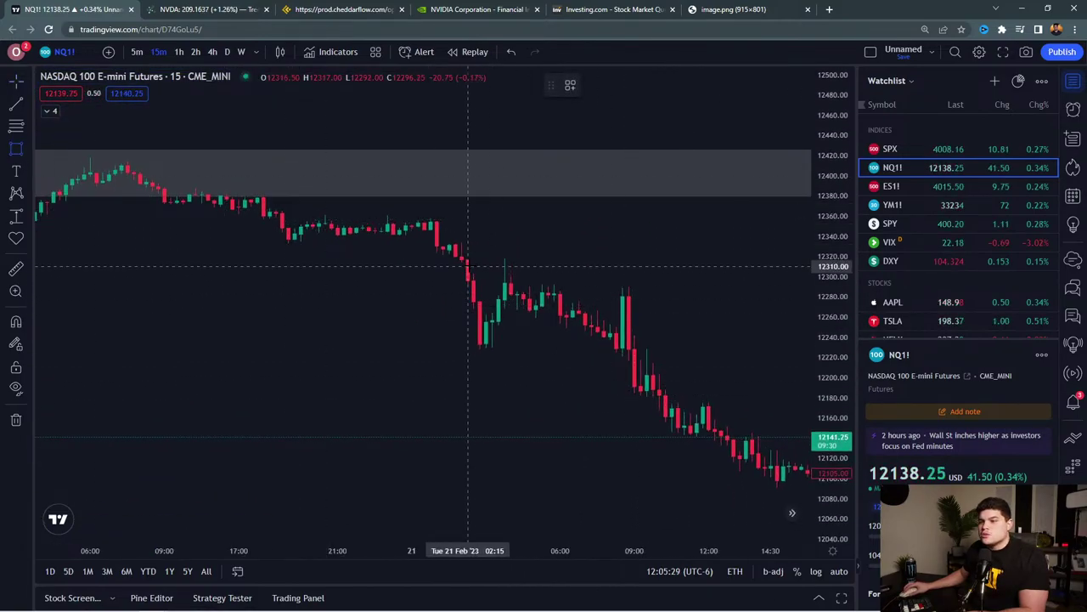
pyautogui.press('Escape')
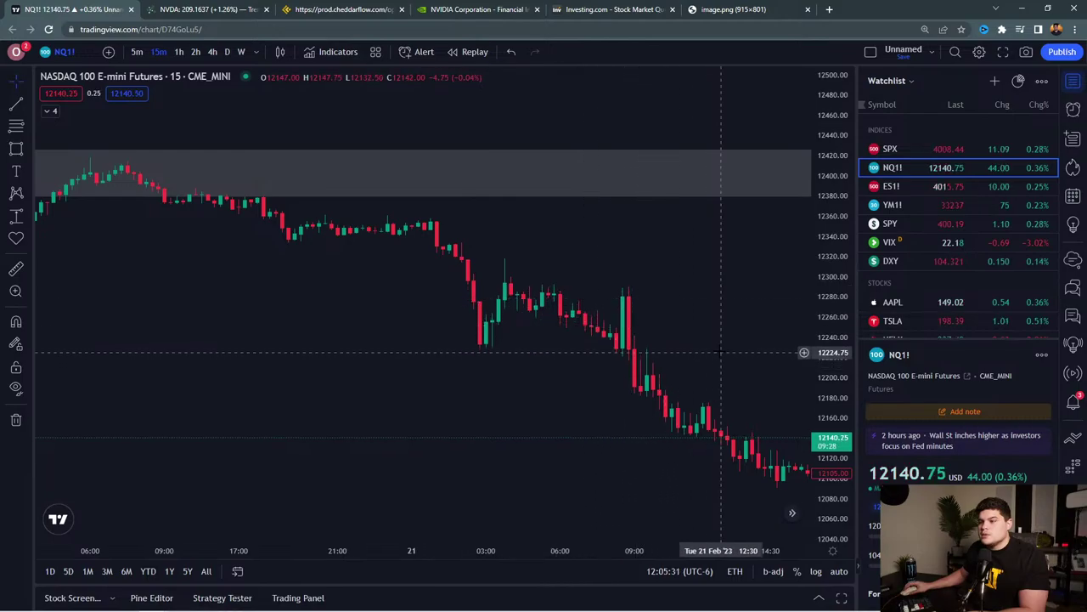
# Draw a rectangle around the 21 February consolidation on the NQ1! 15-minute chart, from 10:15 to 12:45 between about 12,186 and 12,138.
pyautogui.moveTo(712, 349); pyautogui.dragTo(569, 280)
pyautogui.scroll(3, 561, 289)
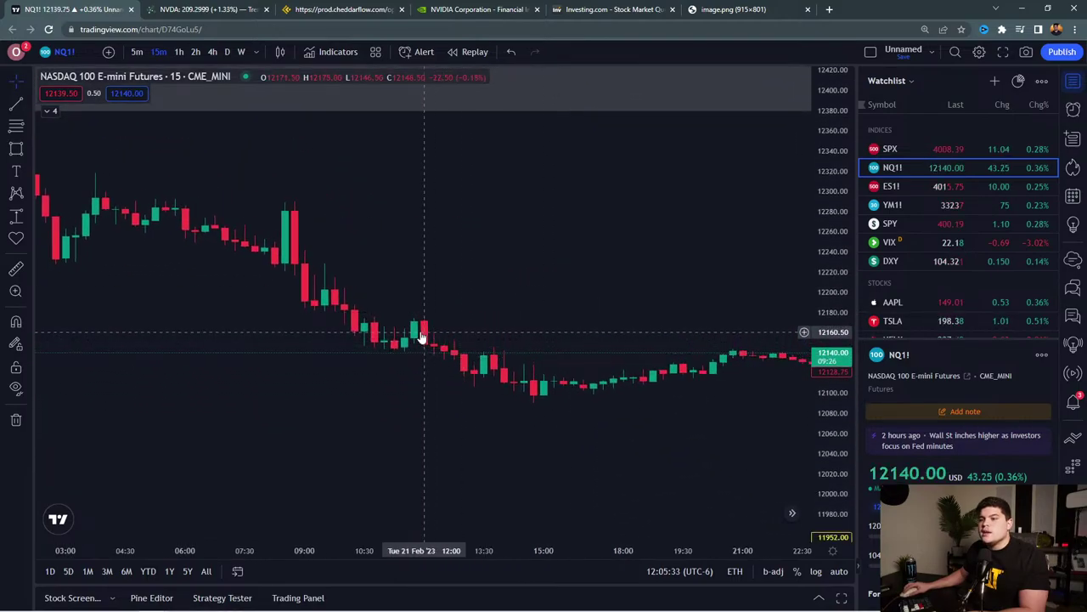
pyautogui.click(16, 148)
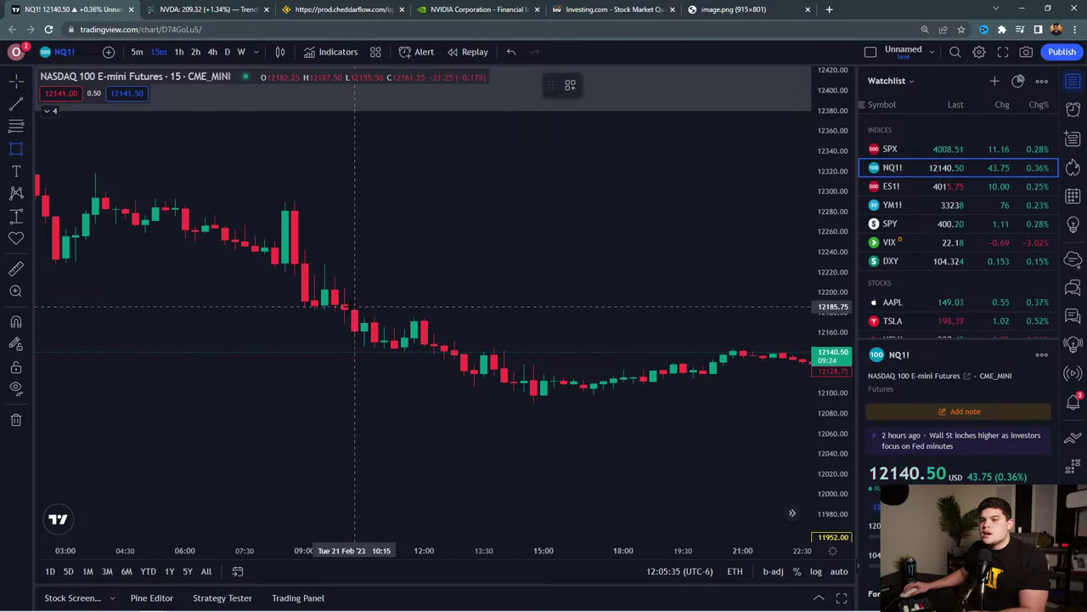
pyautogui.moveTo(354, 307); pyautogui.dragTo(454, 356)
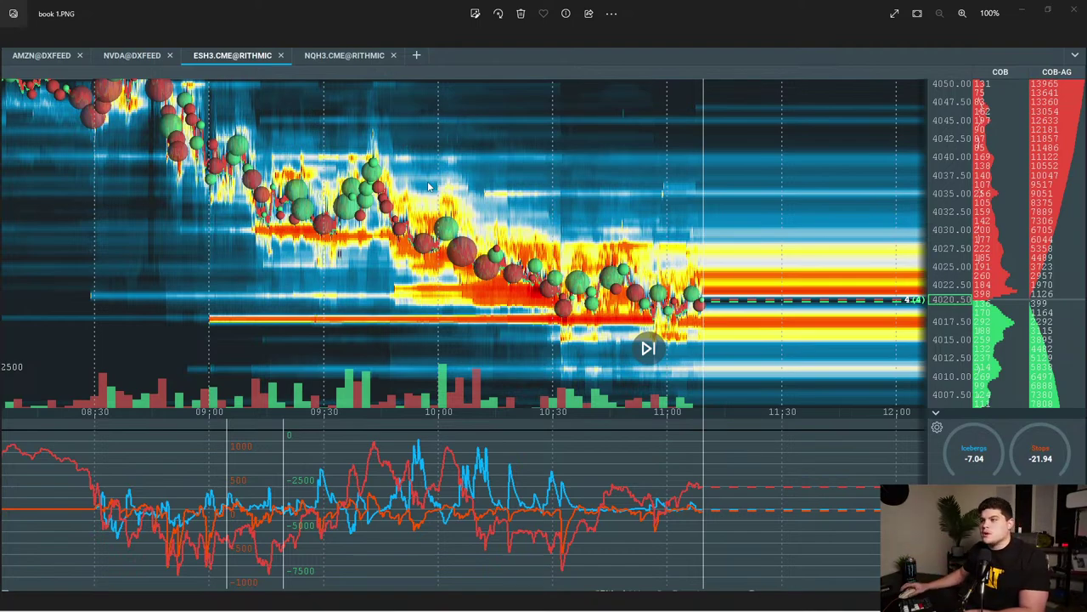
# Open the ES1! chart and box the 21 February consolidation from 10:45 to 12:15, between about 4023 and 4015.
pyautogui.hotkey('alt', 'Tab')
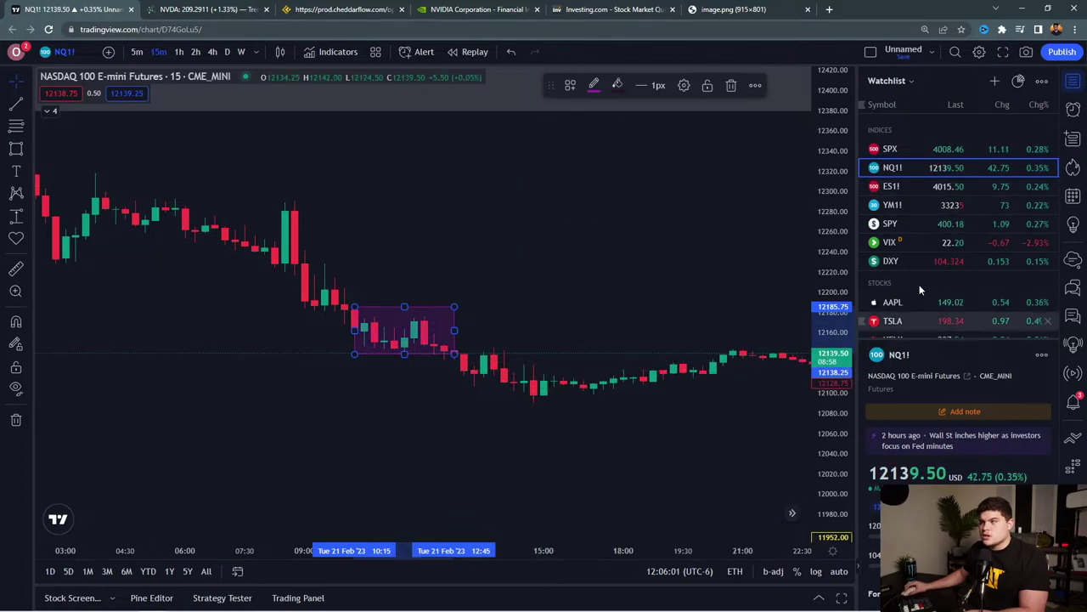
pyautogui.click(919, 187)
pyautogui.moveTo(437, 333); pyautogui.dragTo(619, 283)
pyautogui.scroll(5, 620, 284)
pyautogui.moveTo(462, 369); pyautogui.dragTo(472, 252)
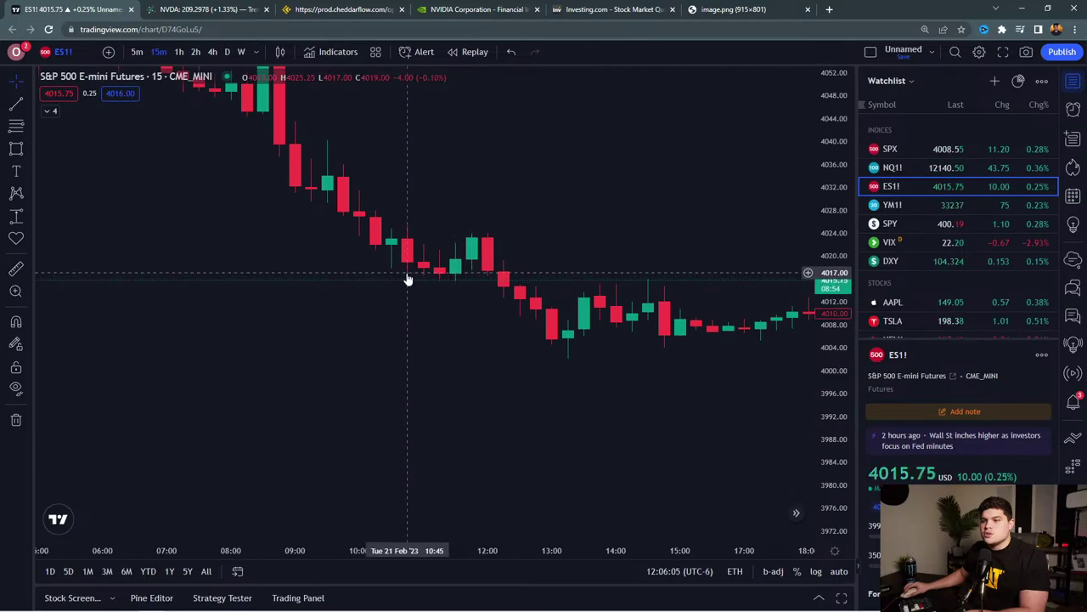
pyautogui.hotkey('alt', 'shift', 'r')
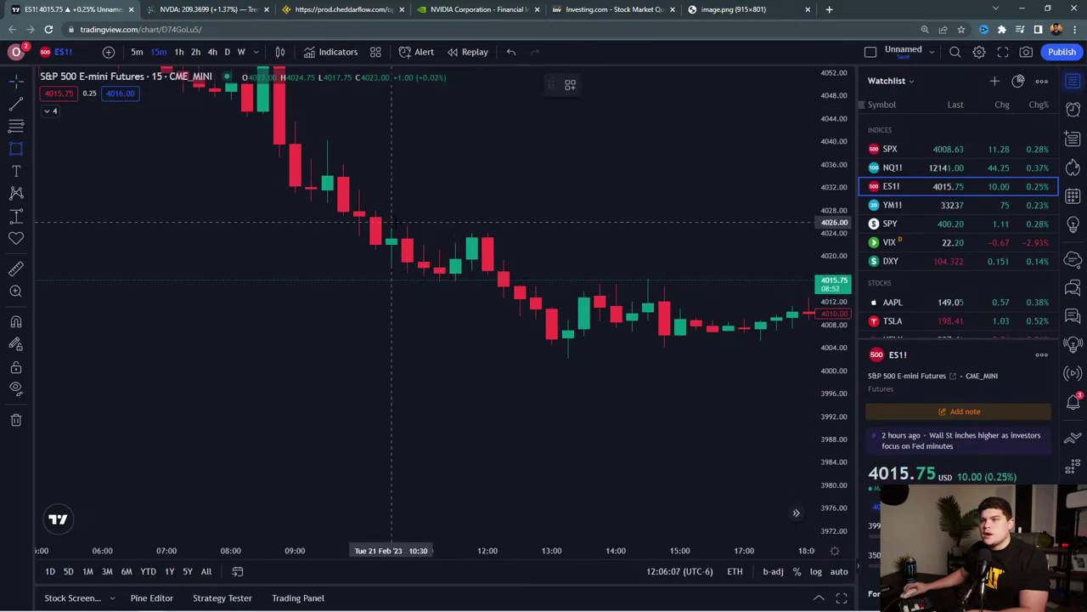
pyautogui.click(407, 238)
pyautogui.click(503, 282)
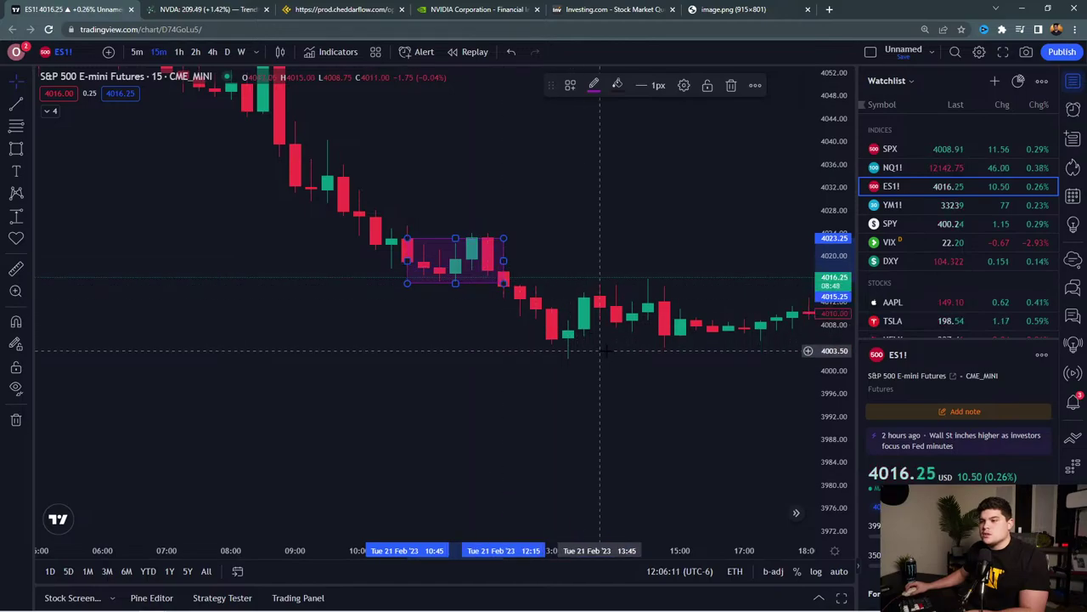
pyautogui.click(643, 371)
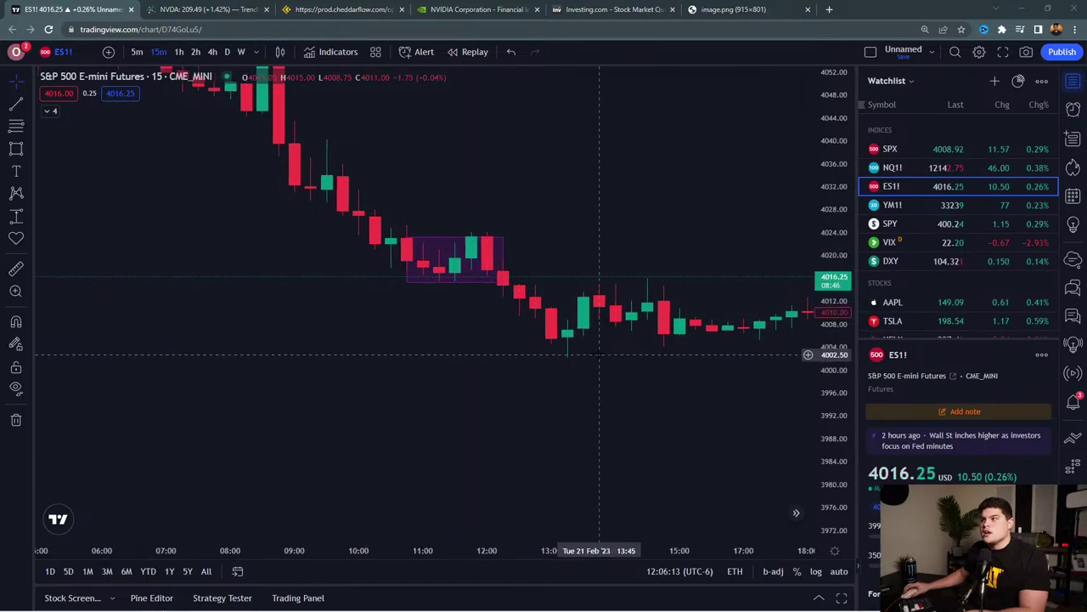
# Review the ESH3 heatmap in book 1.PNG and examine the 22 February 08:30 to 09:15 sell-off in Bookmap.
pyautogui.hotkey('alt', 'Tab')
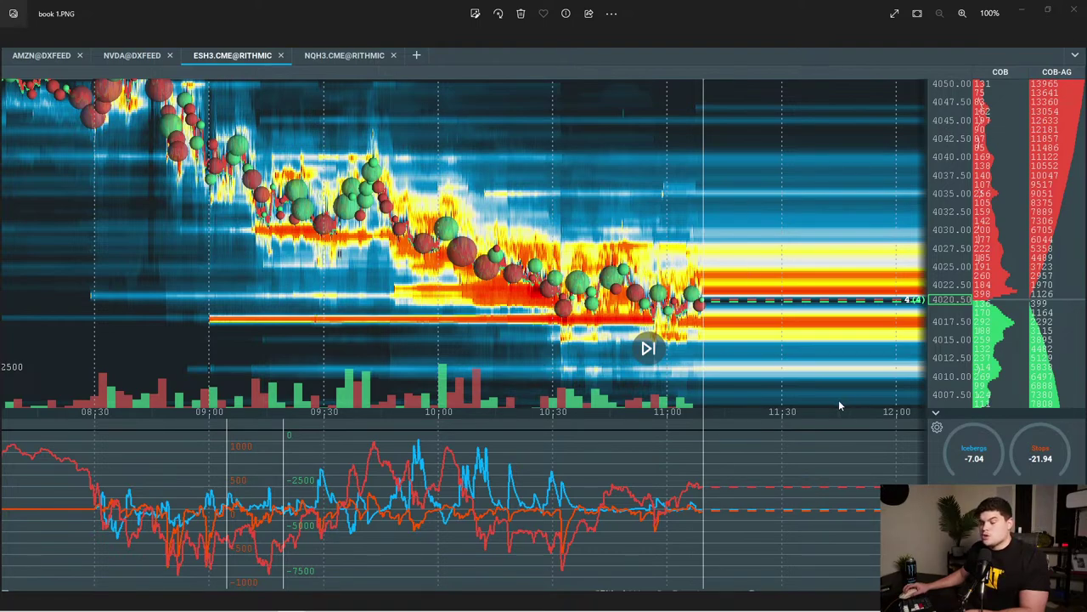
pyautogui.click(1025, 13)
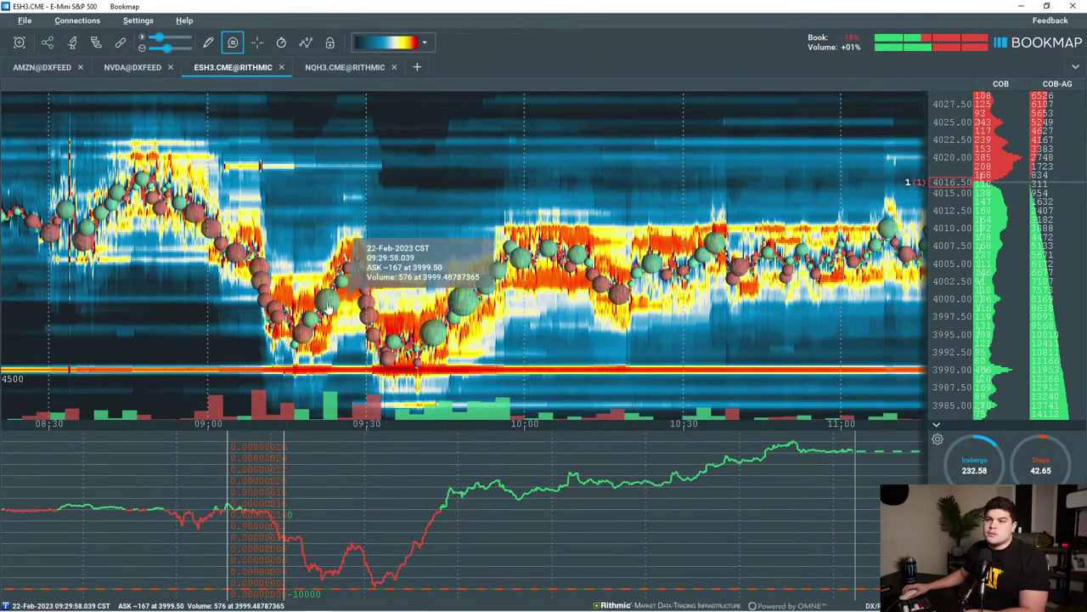
pyautogui.moveTo(328, 308); pyautogui.dragTo(478, 277)
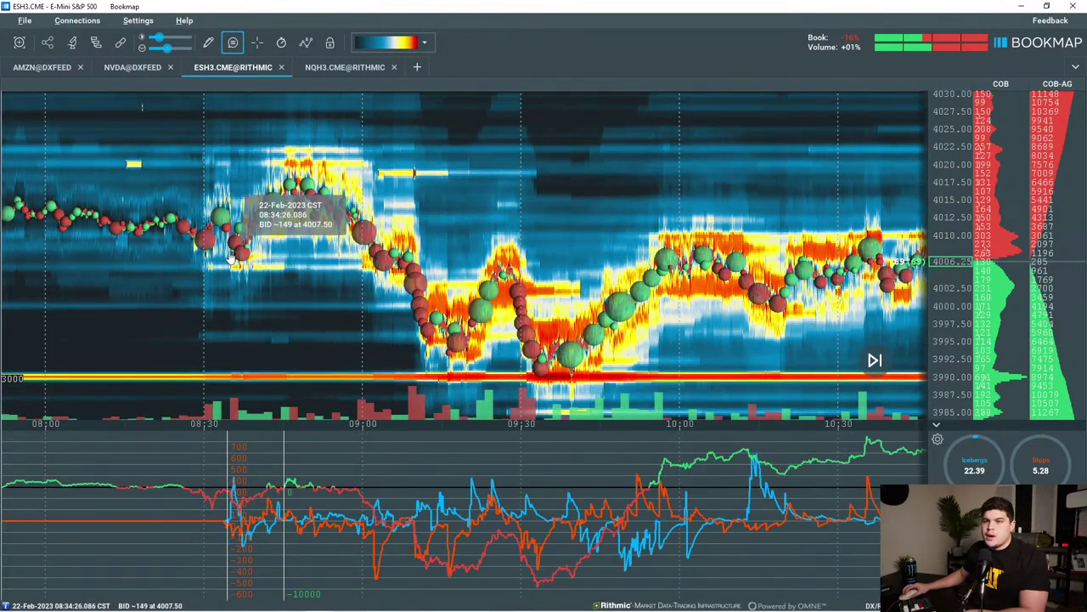
pyautogui.scroll(3, 351, 236)
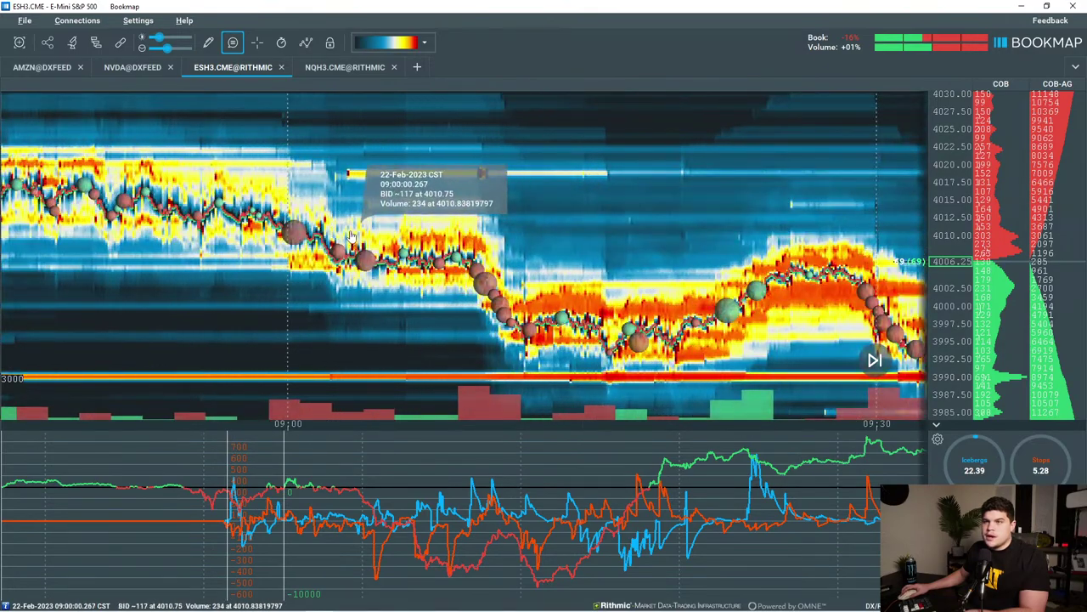
pyautogui.moveTo(350, 235); pyautogui.dragTo(600, 272)
pyautogui.scroll(3, 943, 329)
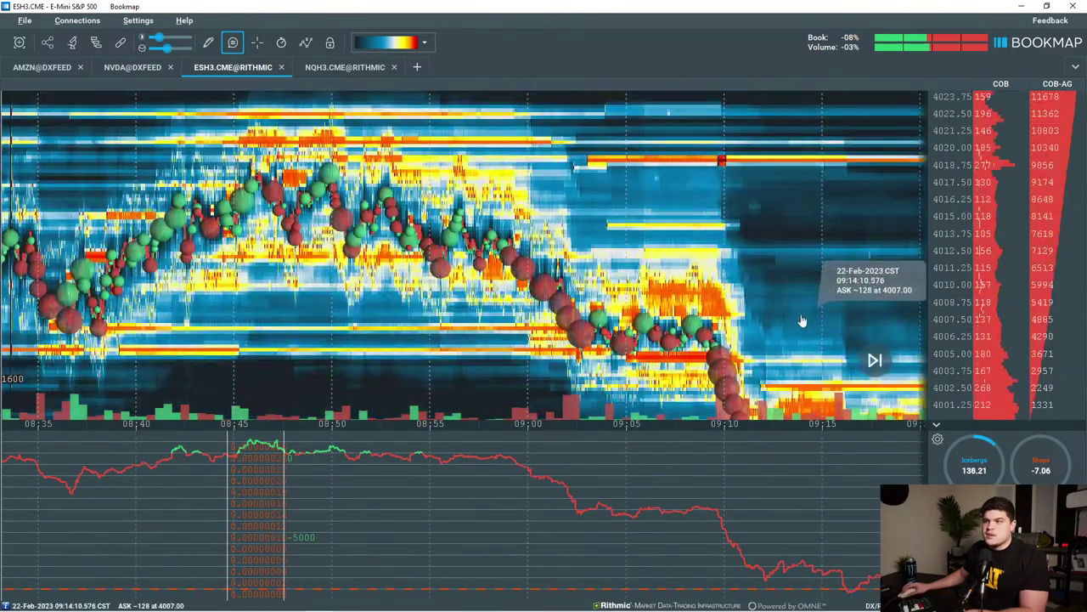
pyautogui.moveTo(802, 319); pyautogui.dragTo(731, 255)
pyautogui.scroll(-2, 725, 255)
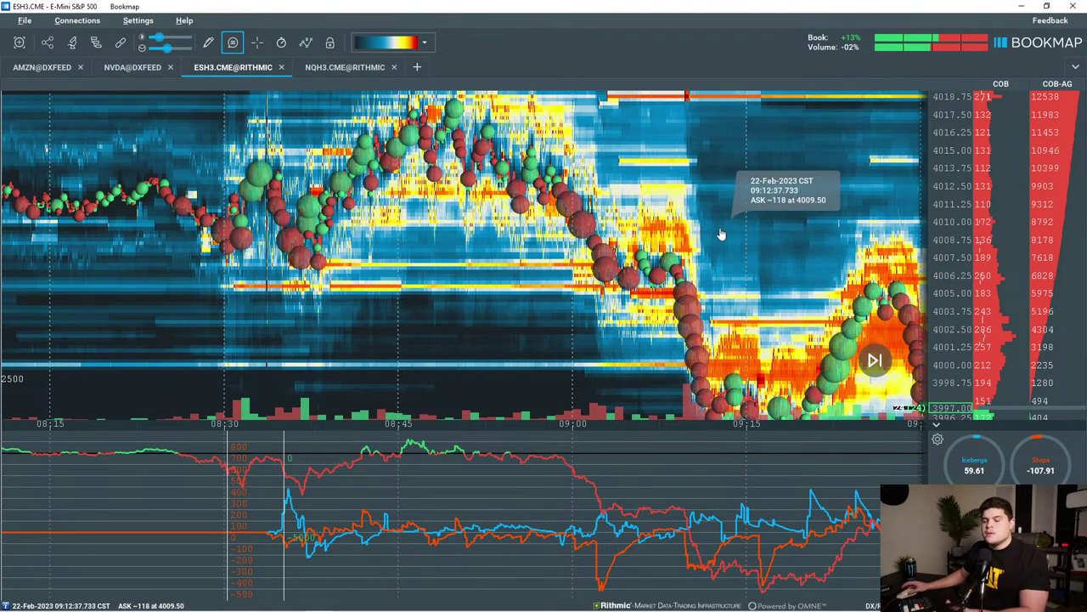
pyautogui.scroll(2, 720, 235)
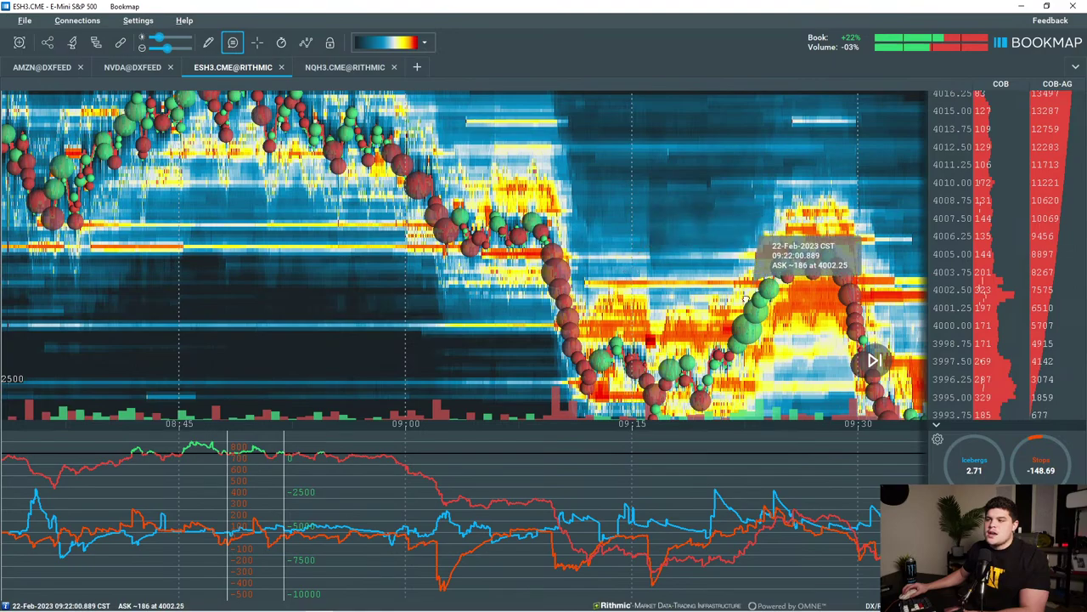
# Examine how price reacts to the bid liquidity at 3990 between 09:15 and 09:55 on the ESH3 heatmap.
pyautogui.moveTo(671, 281); pyautogui.dragTo(459, 132)
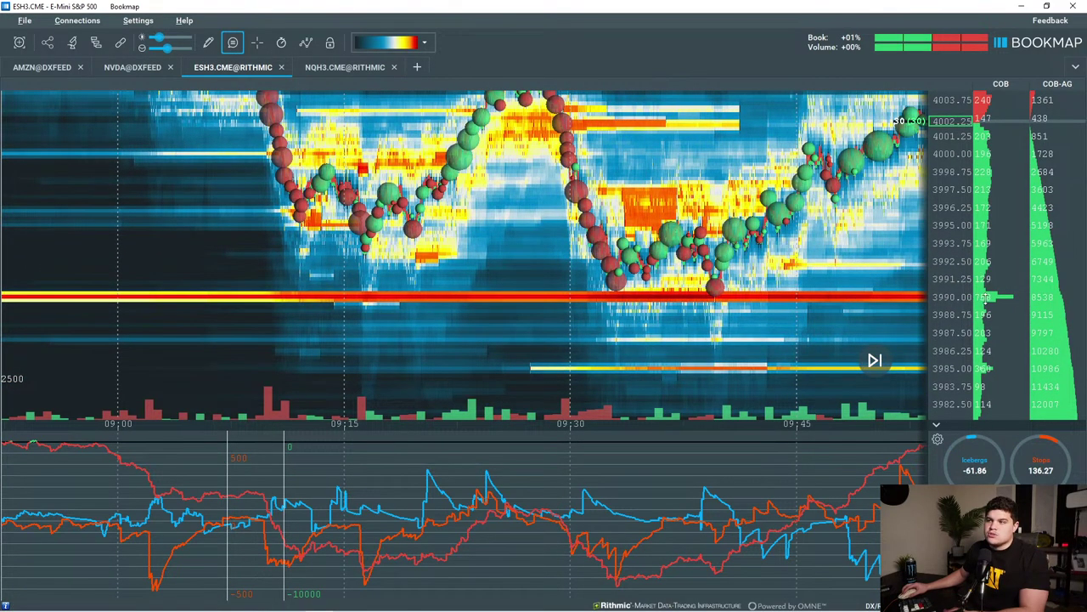
pyautogui.scroll(3, 828, 308)
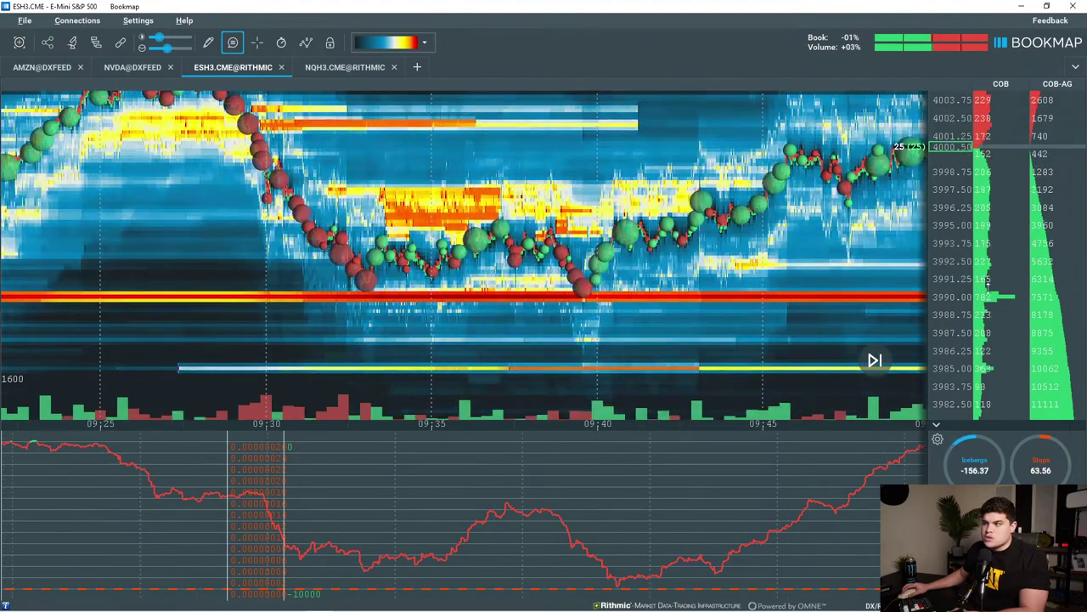
pyautogui.scroll(-5, 811, 313)
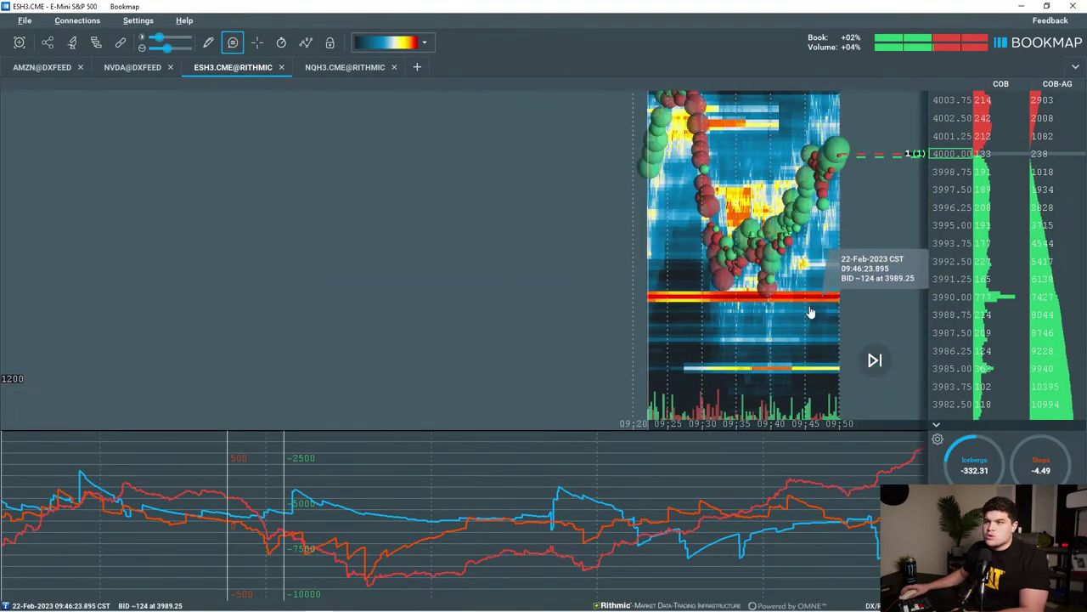
pyautogui.scroll(4, 837, 357)
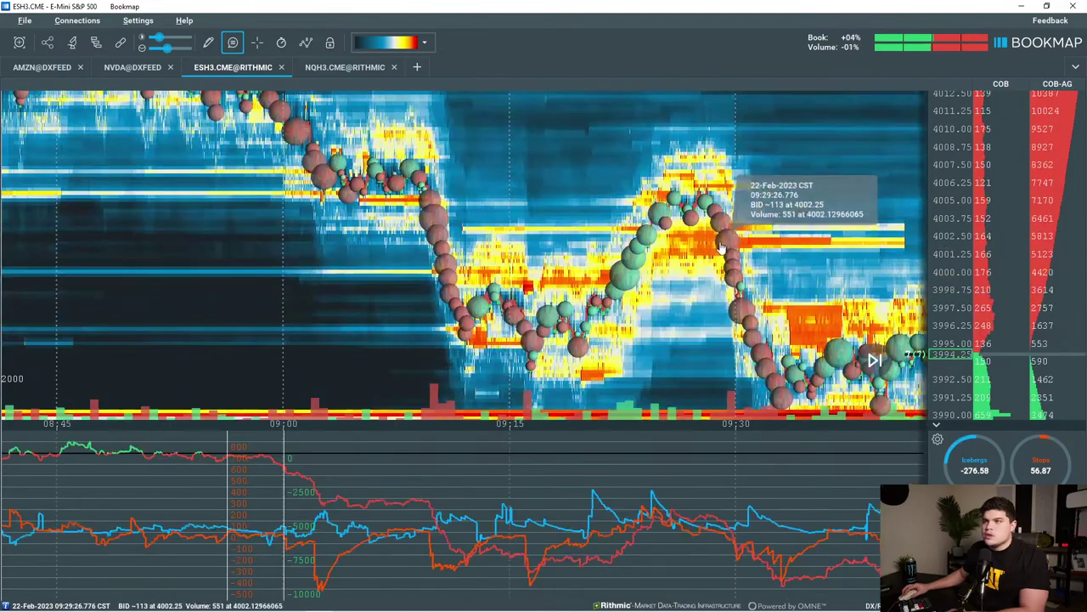
pyautogui.moveTo(733, 242); pyautogui.dragTo(814, 282)
pyautogui.scroll(-3, 807, 284)
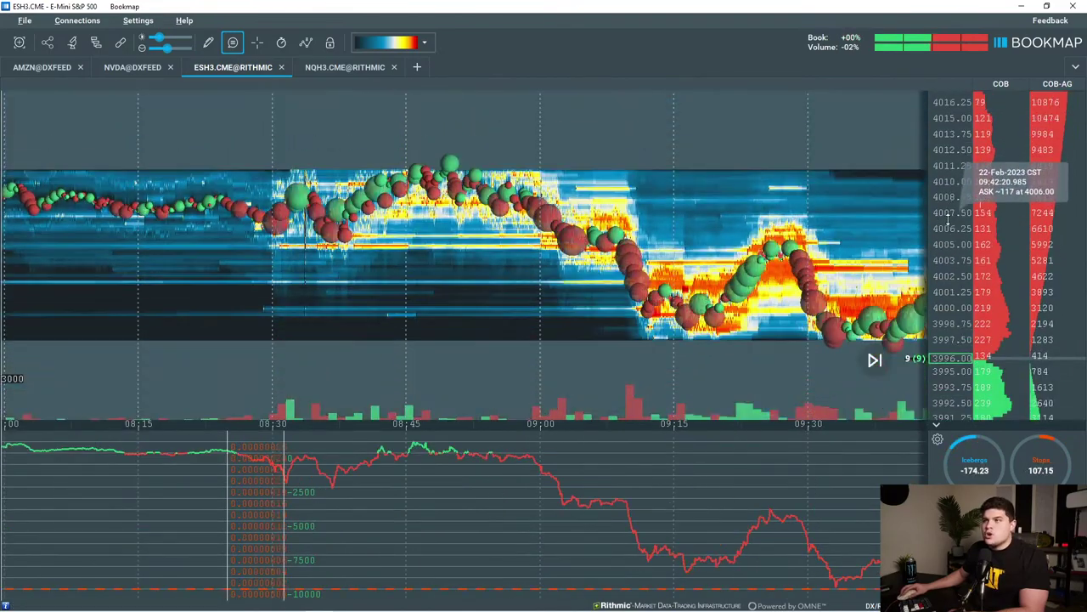
pyautogui.scroll(2, 539, 183)
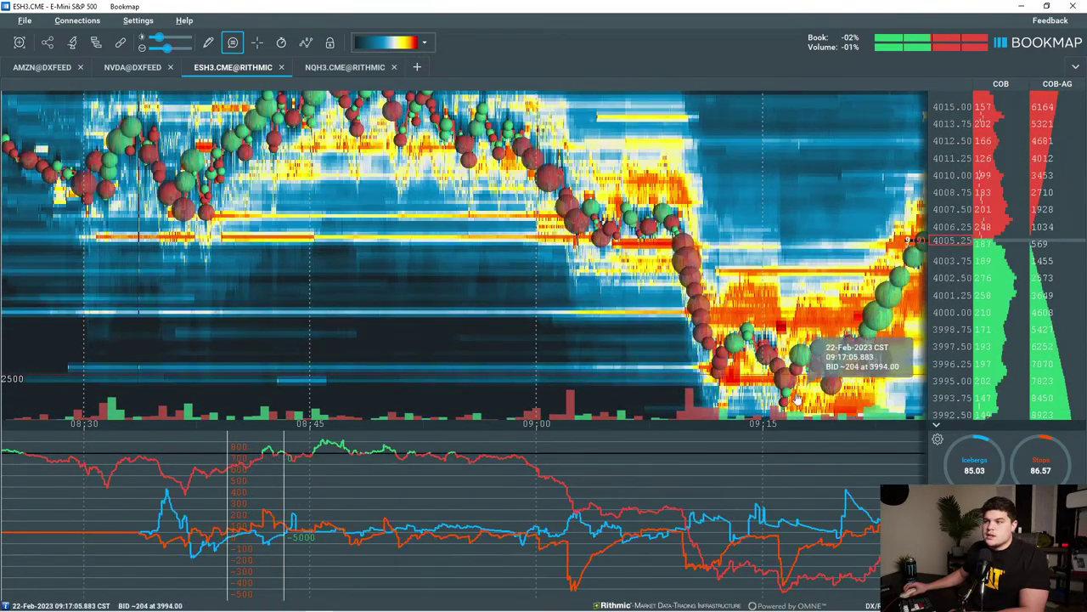
pyautogui.moveTo(497, 159); pyautogui.dragTo(515, 223)
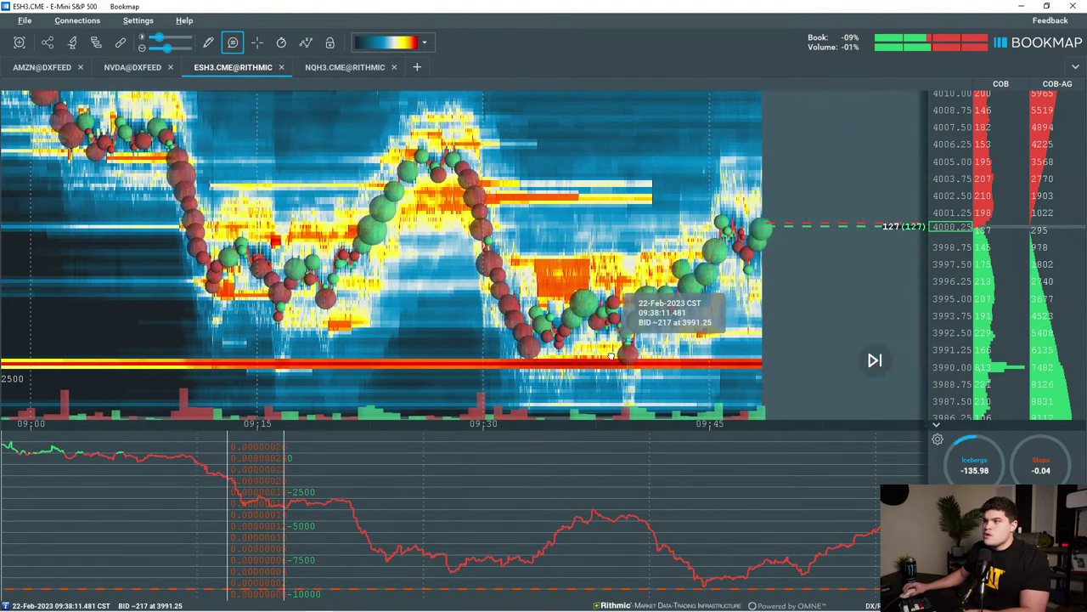
pyautogui.scroll(3, 581, 308)
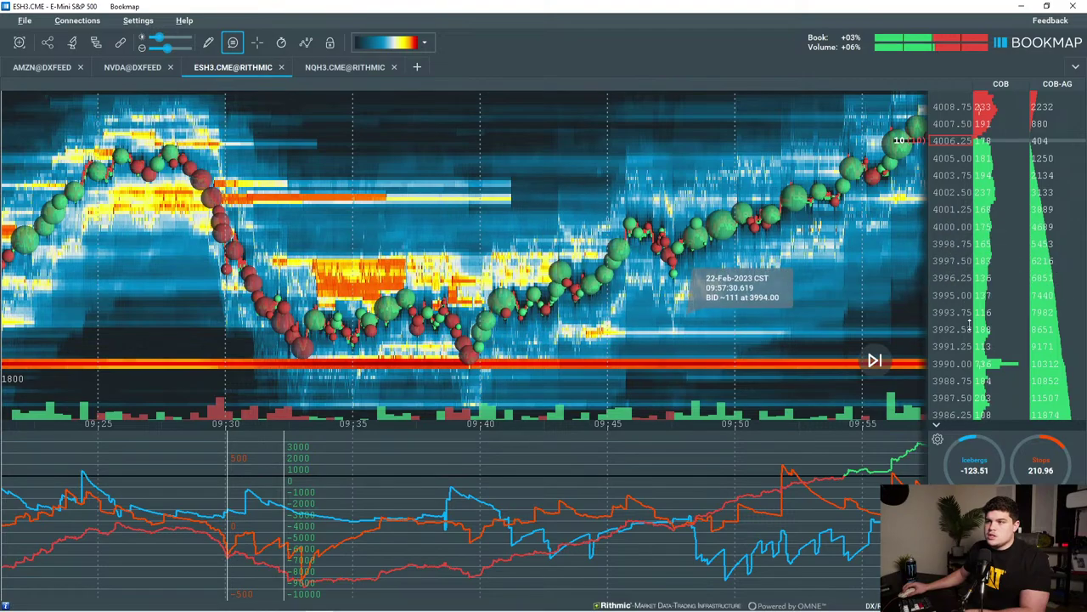
pyautogui.scroll(3, 725, 285)
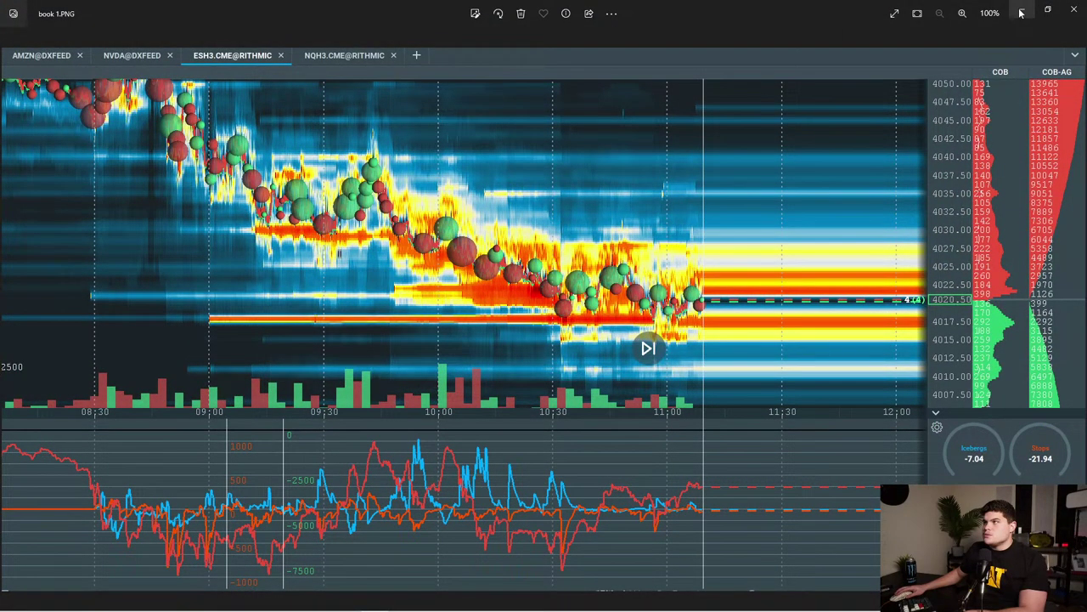
# Compare the annotated heatmap in image.png with the same 09:30 to 09:45 zone on the ESH3 heatmap in Bookmap.
pyautogui.click(1021, 12)
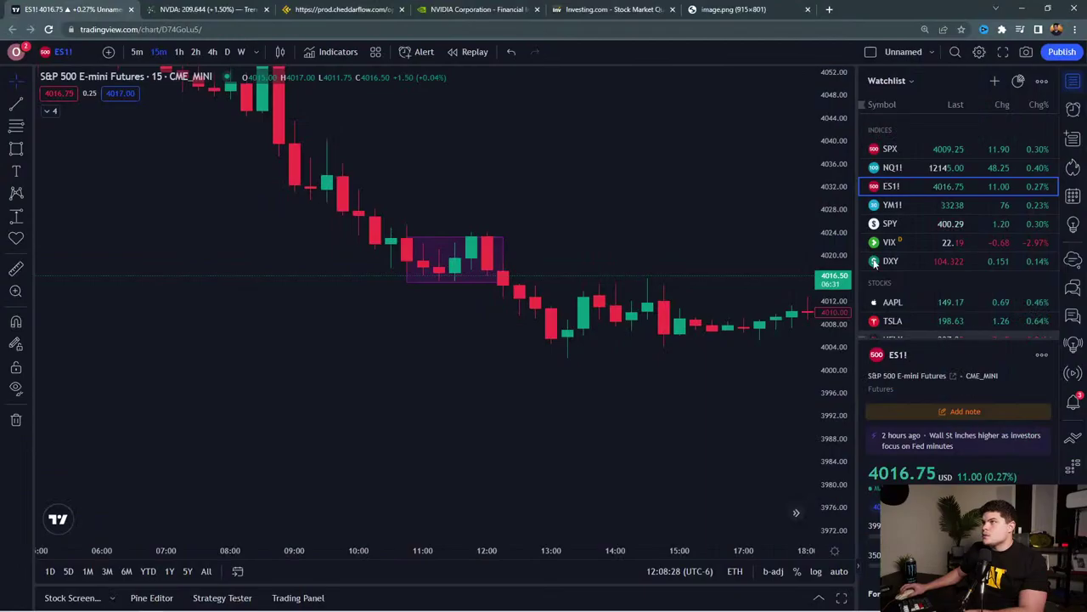
pyautogui.click(777, 6)
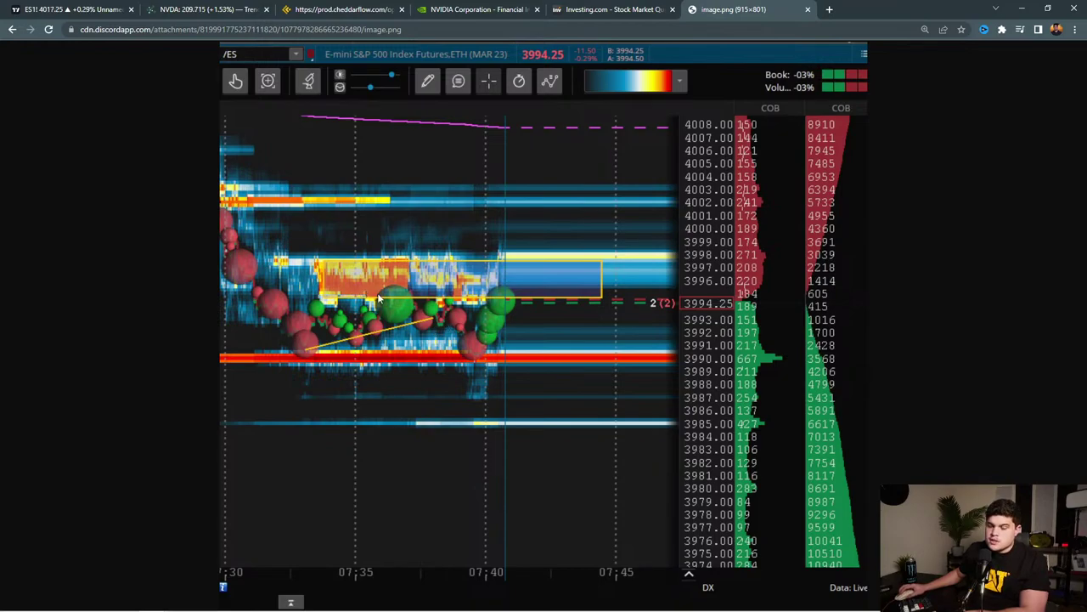
pyautogui.hotkey('alt', 'Tab')
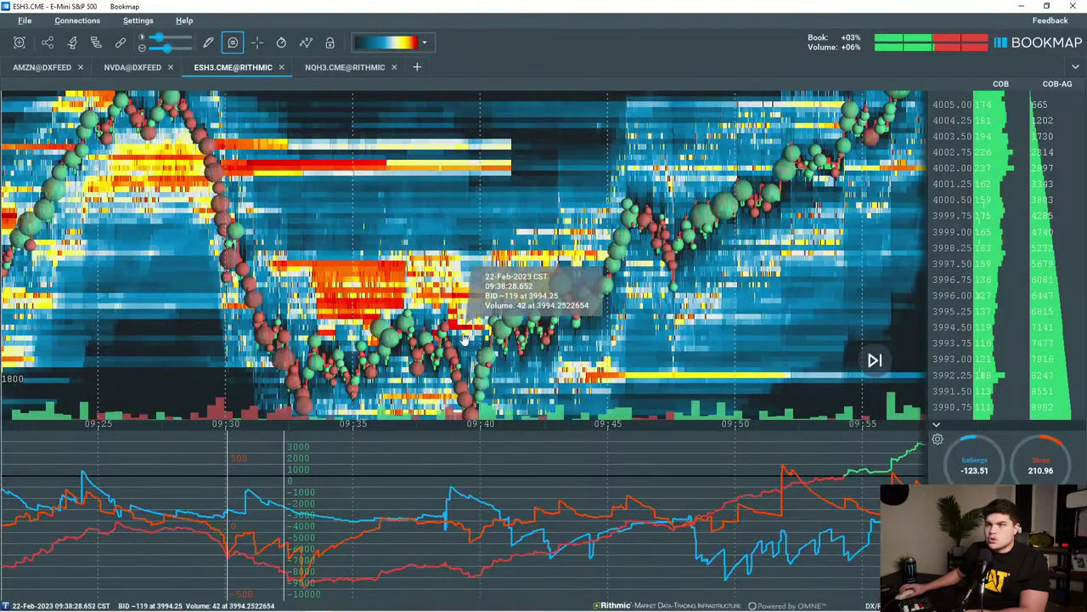
pyautogui.scroll(-3, 946, 255)
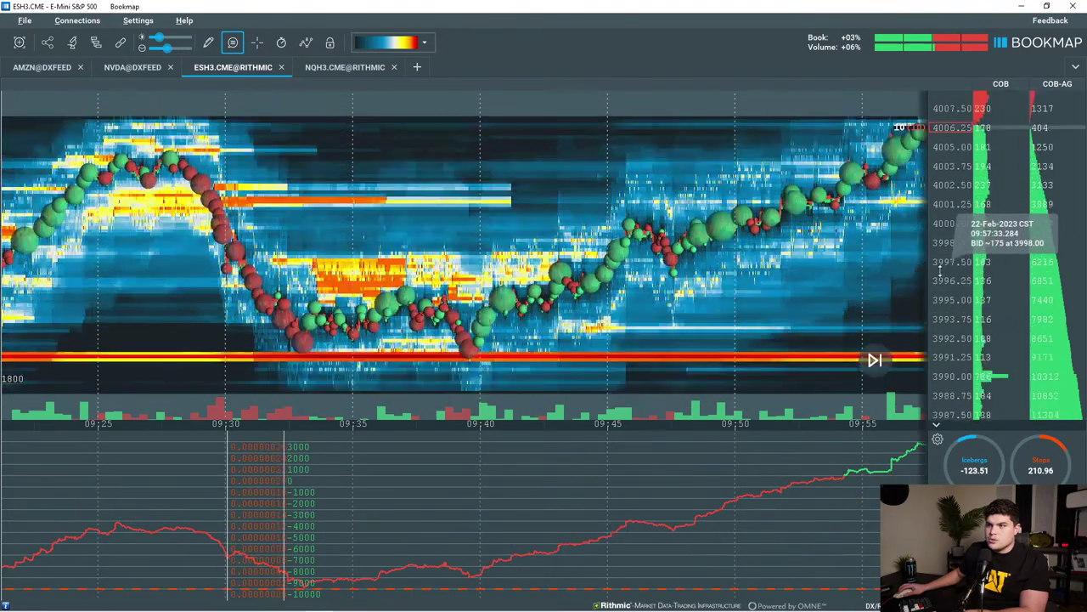
pyautogui.scroll(-2, 578, 264)
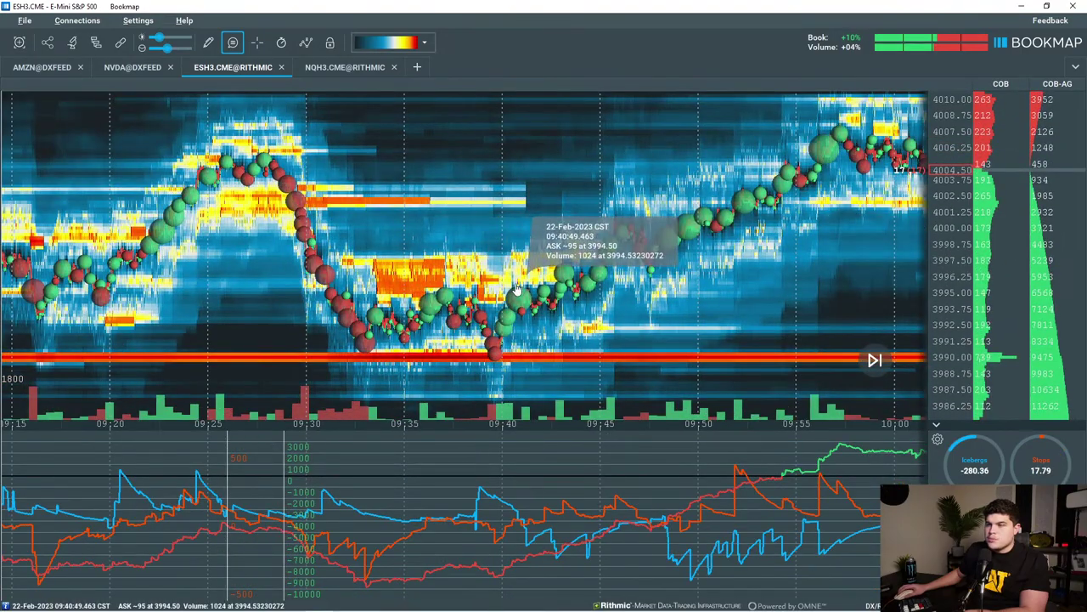
pyautogui.hotkey('alt', 'Tab')
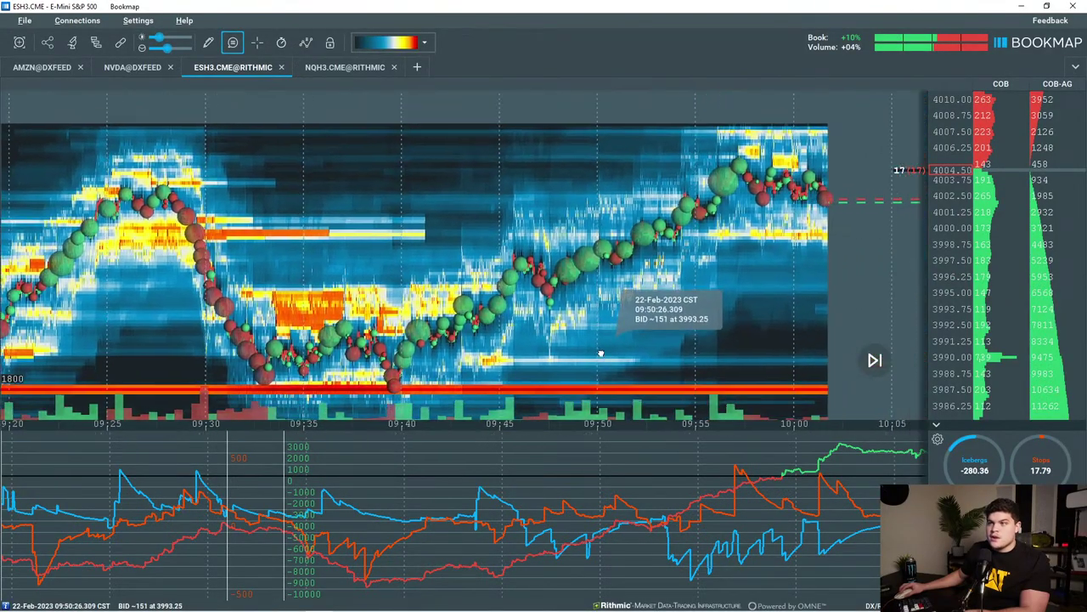
# Examine the ESH3 recovery from 3990 and the consolidation between 10:00 and 11:15 on the heatmap.
pyautogui.moveTo(600, 352); pyautogui.dragTo(554, 351)
pyautogui.moveTo(748, 303); pyautogui.dragTo(557, 309)
pyautogui.scroll(-2, 559, 309)
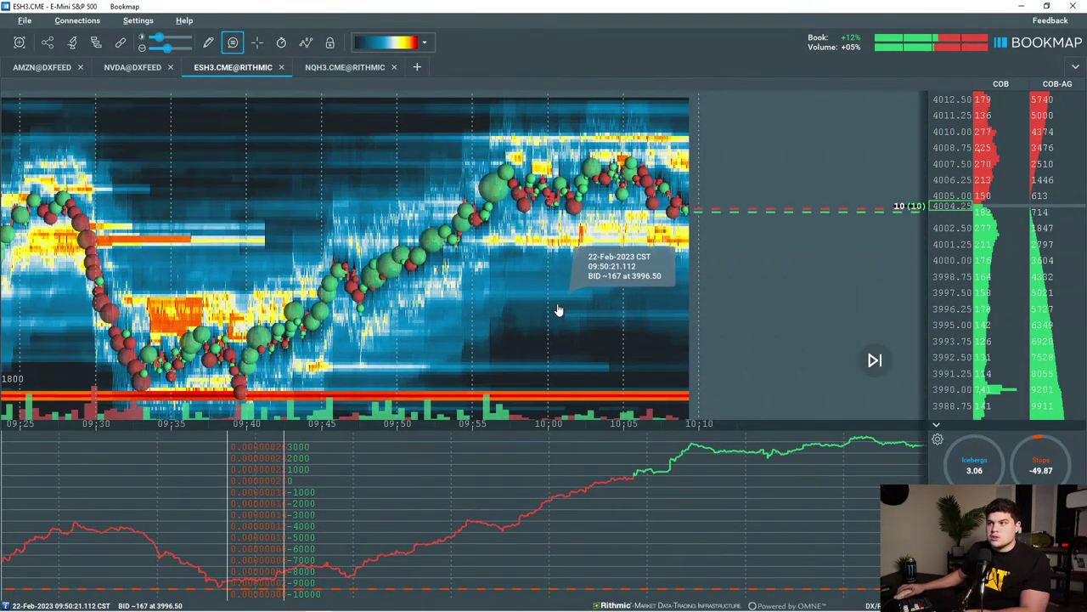
pyautogui.scroll(-3, 559, 311)
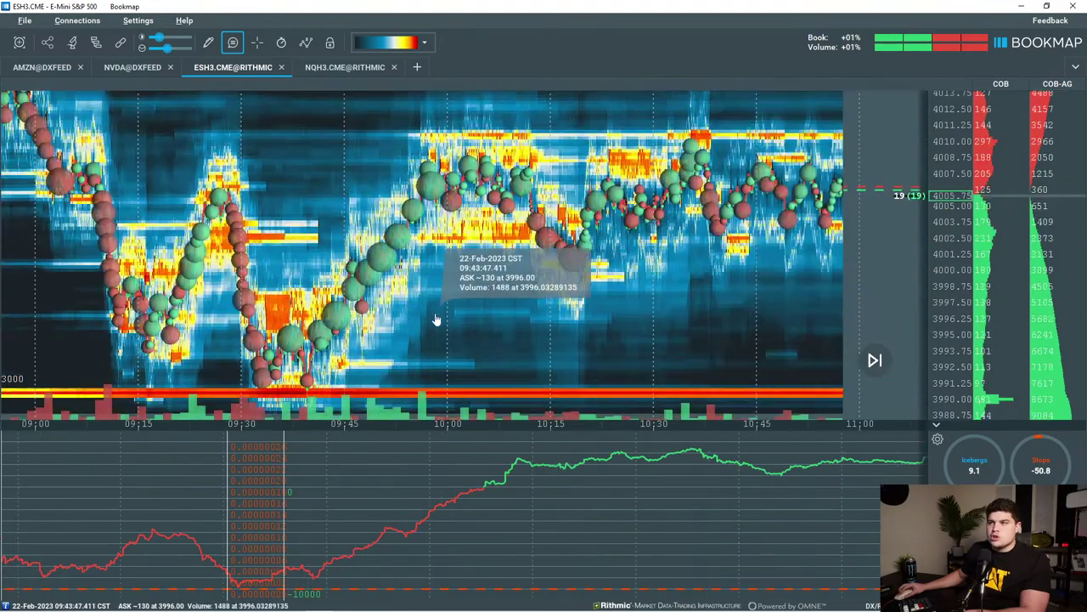
pyautogui.scroll(-3, 435, 319)
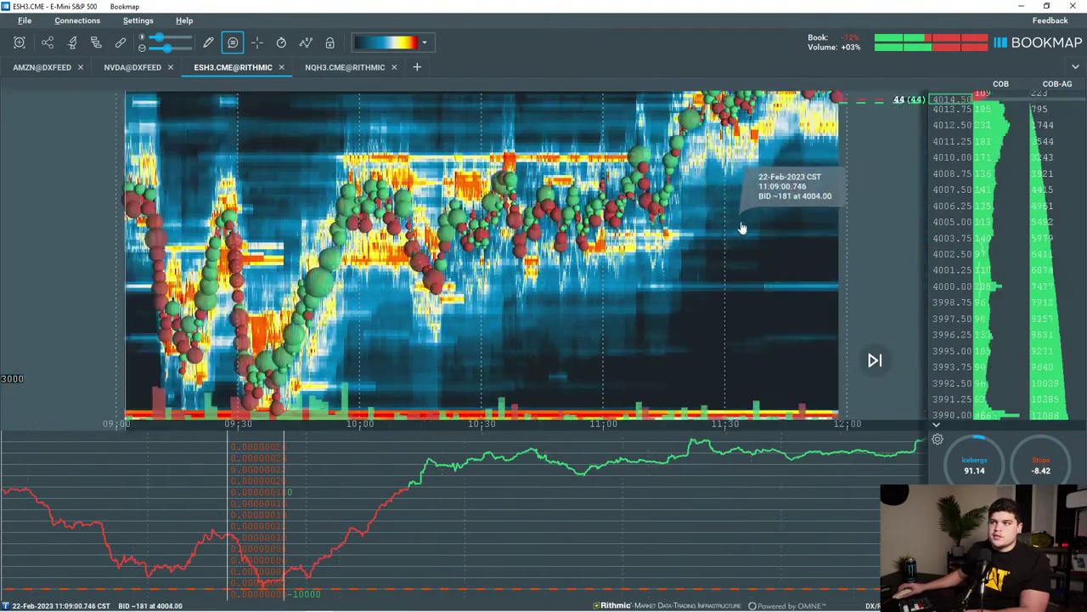
pyautogui.scroll(-3, 954, 187)
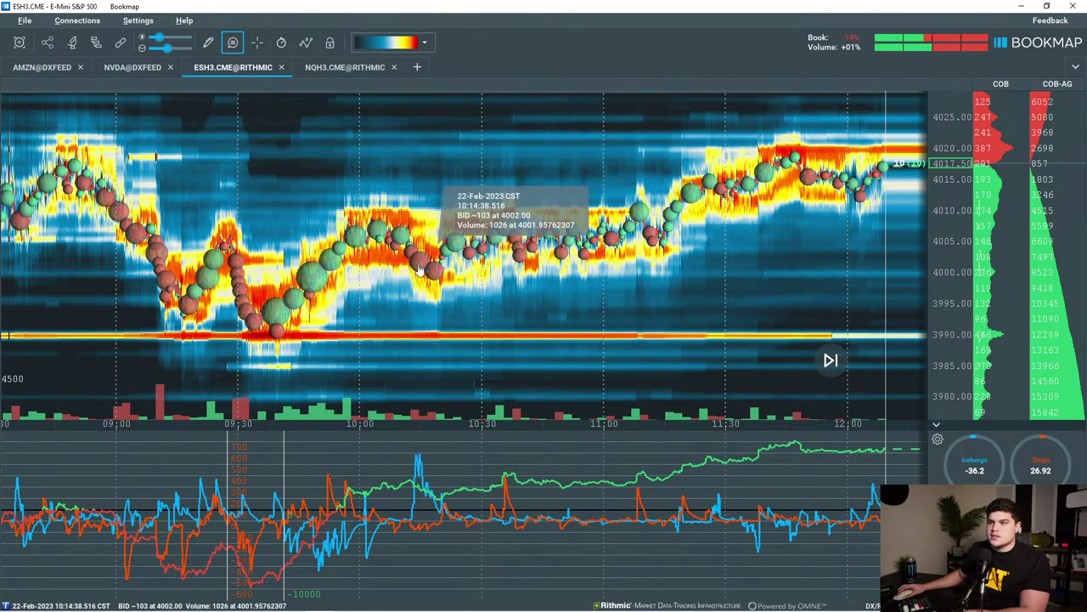
pyautogui.scroll(3, 468, 255)
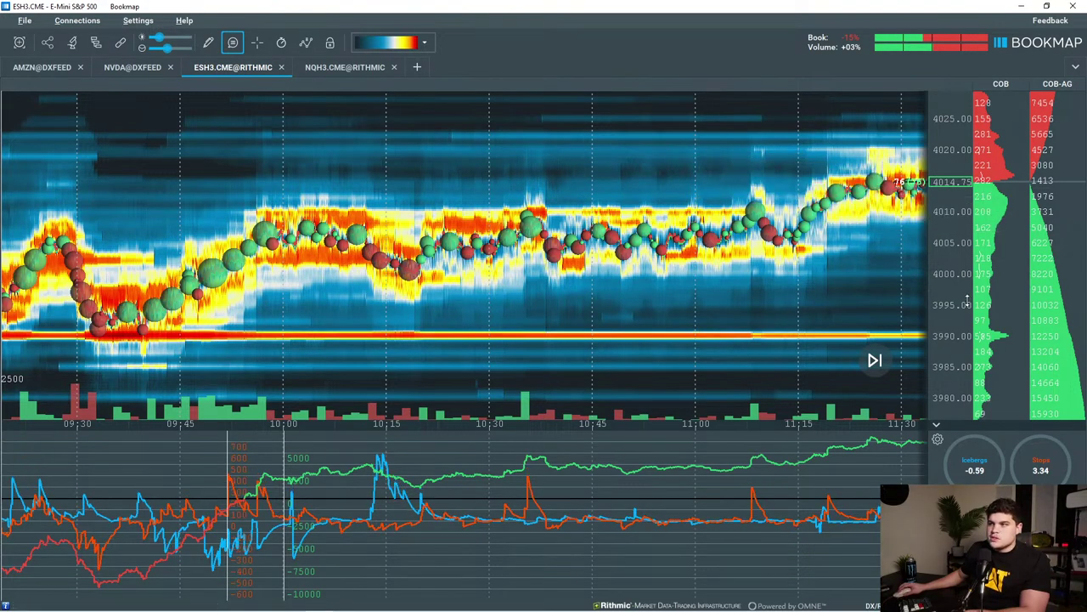
# Examine the ESH3 breakout above 4010 after 11:15 and the move towards the 4020 ask liquidity on the heatmap.
pyautogui.moveTo(967, 300); pyautogui.dragTo(958, 272)
pyautogui.moveTo(740, 201); pyautogui.dragTo(764, 238)
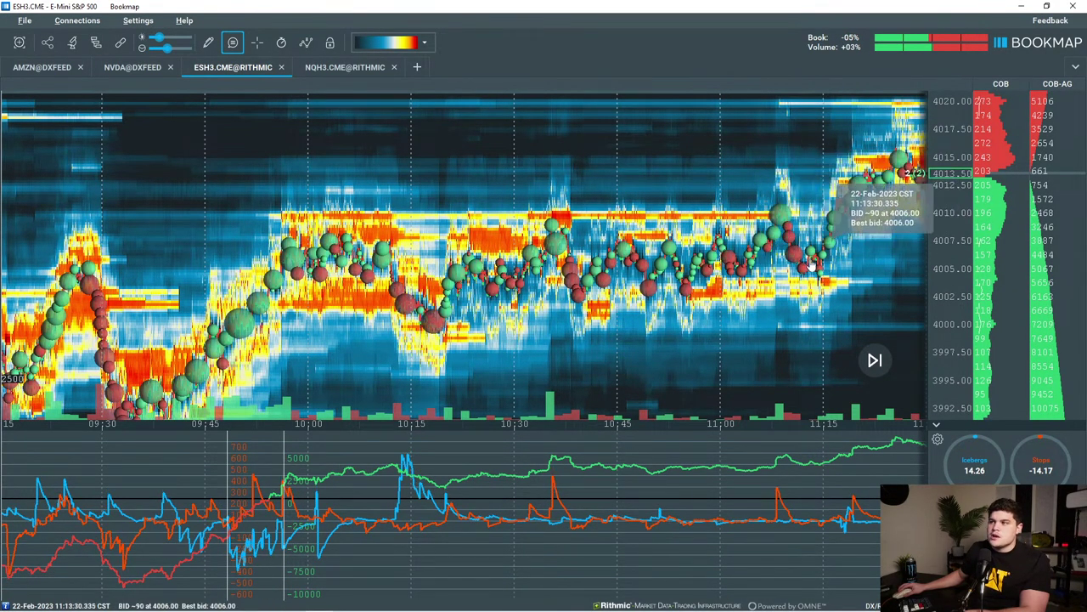
pyautogui.moveTo(776, 220); pyautogui.dragTo(596, 232)
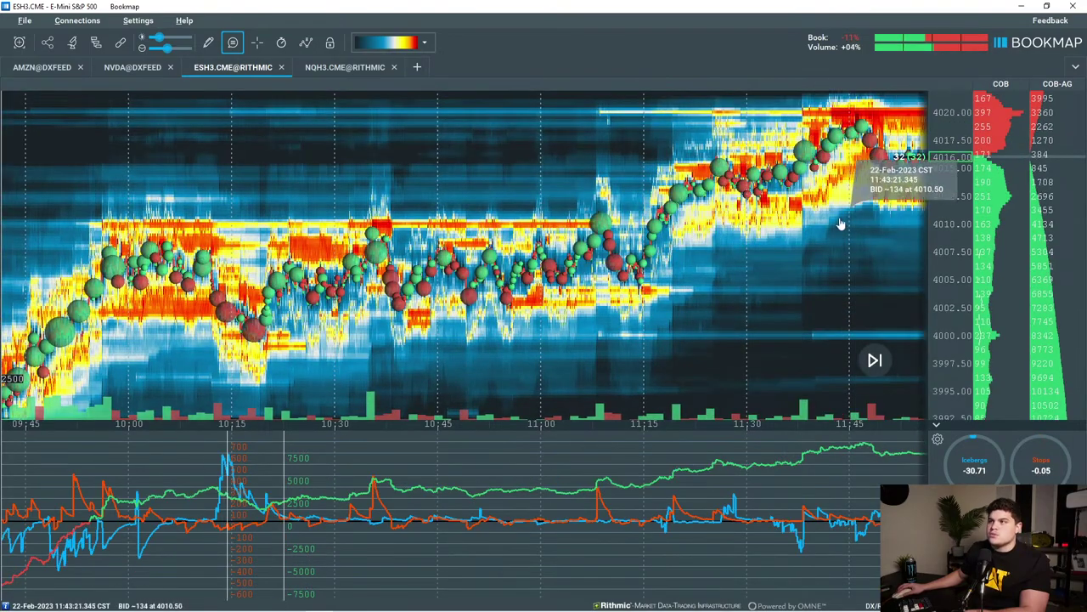
pyautogui.moveTo(840, 226); pyautogui.dragTo(752, 230)
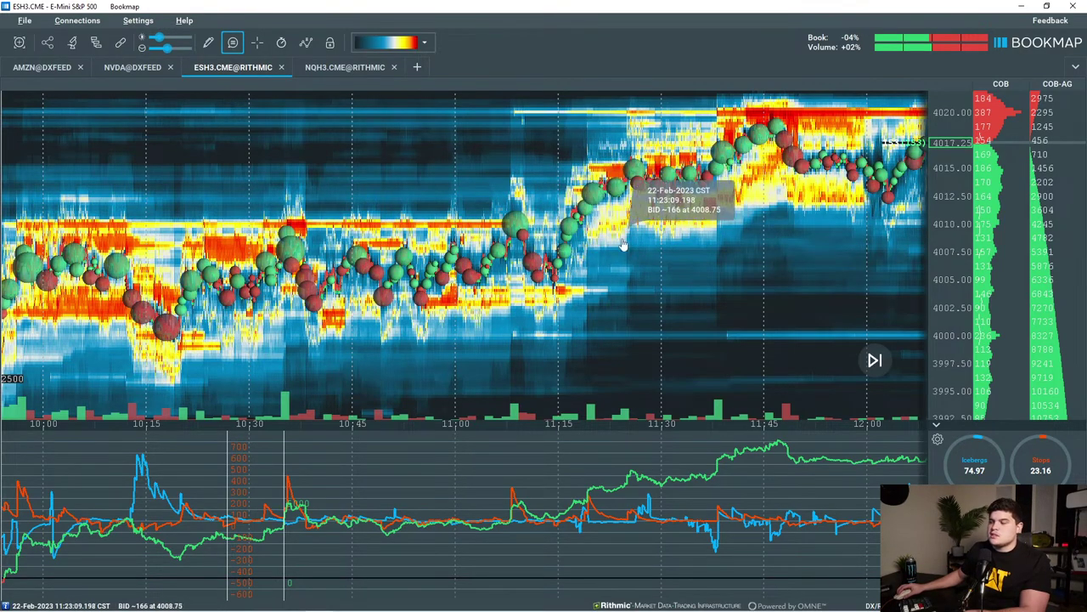
pyautogui.scroll(-2, 710, 249)
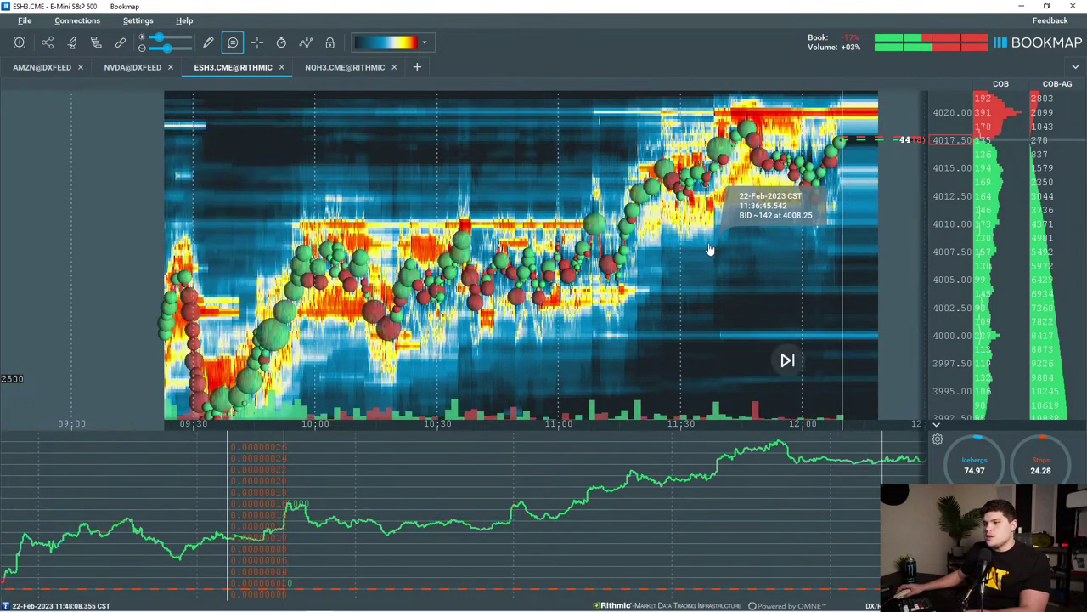
pyautogui.scroll(-3, 713, 250)
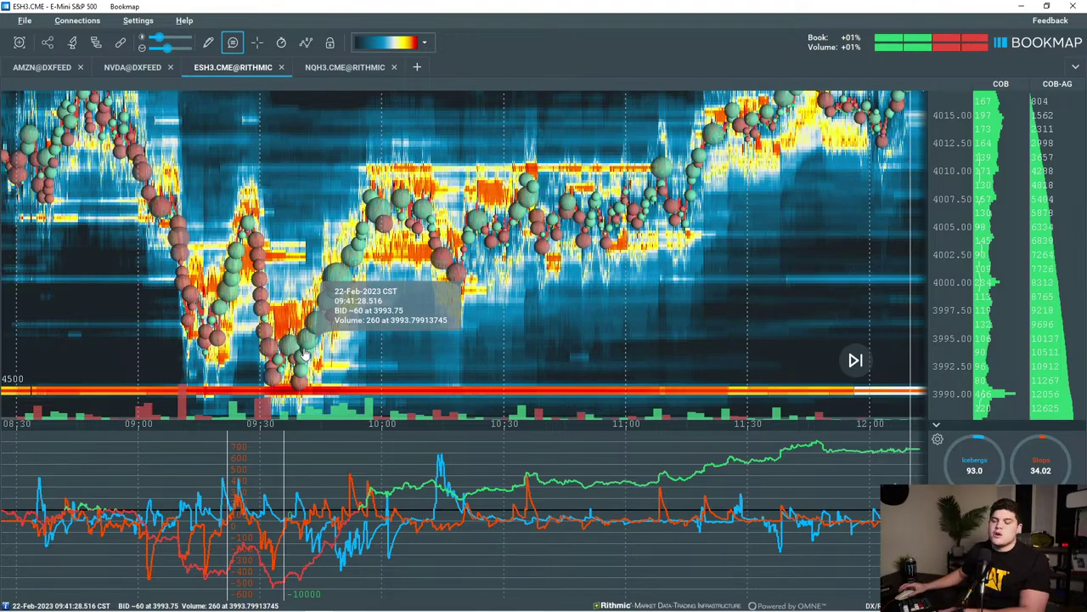
# Review the full 22 February ESH3 heatmap from 08:00 to 12:00, covering the 3990 bids and the 4020 asks.
pyautogui.moveTo(653, 271); pyautogui.dragTo(587, 264)
pyautogui.scroll(-3, 587, 264)
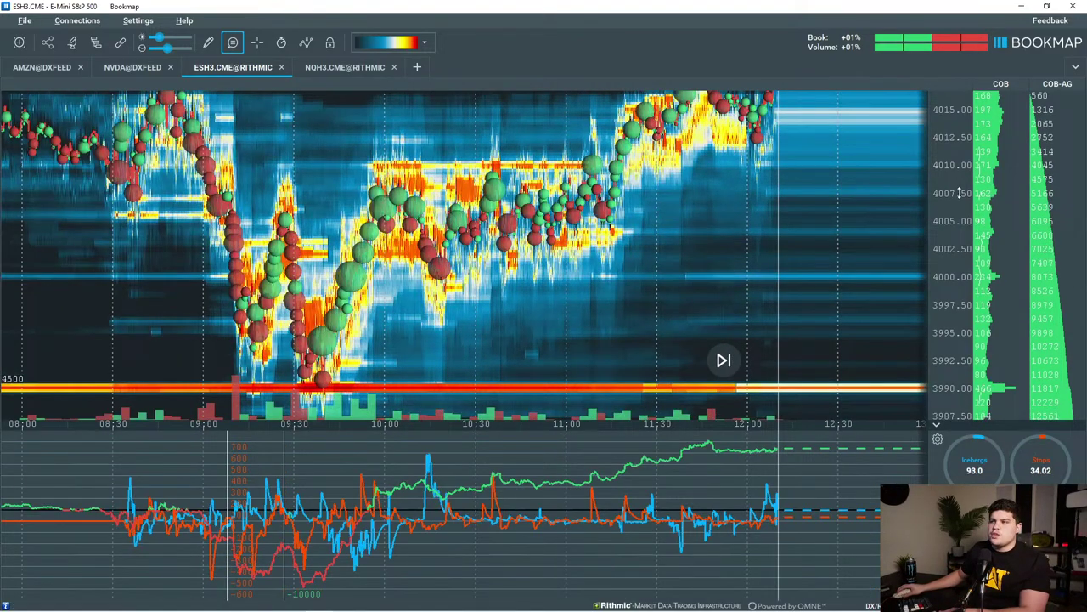
pyautogui.scroll(-3, 960, 197)
pyautogui.moveTo(507, 195); pyautogui.dragTo(565, 210)
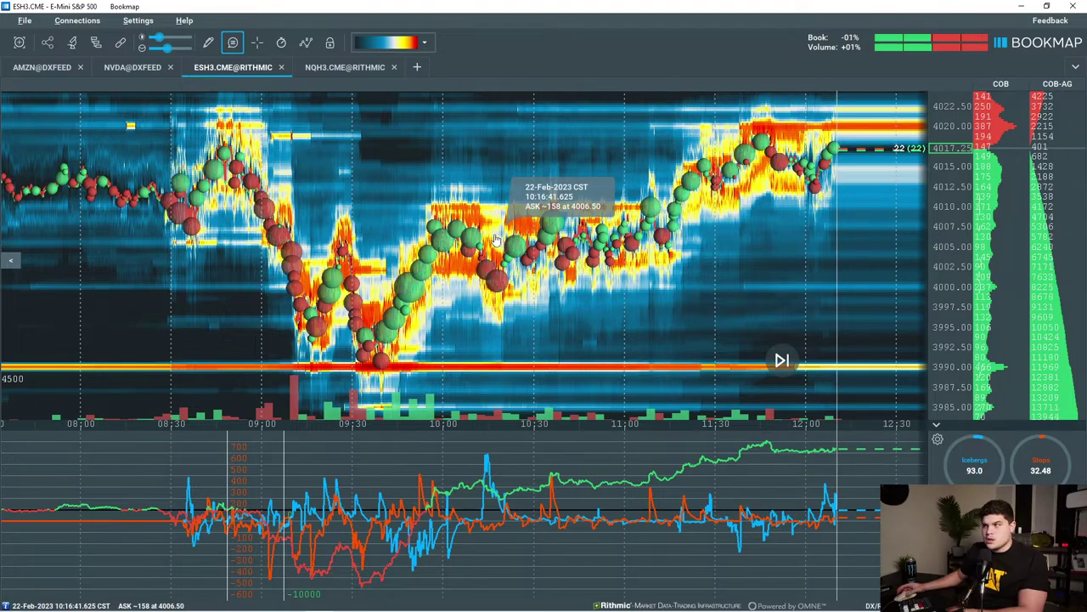
pyautogui.scroll(2, 544, 209)
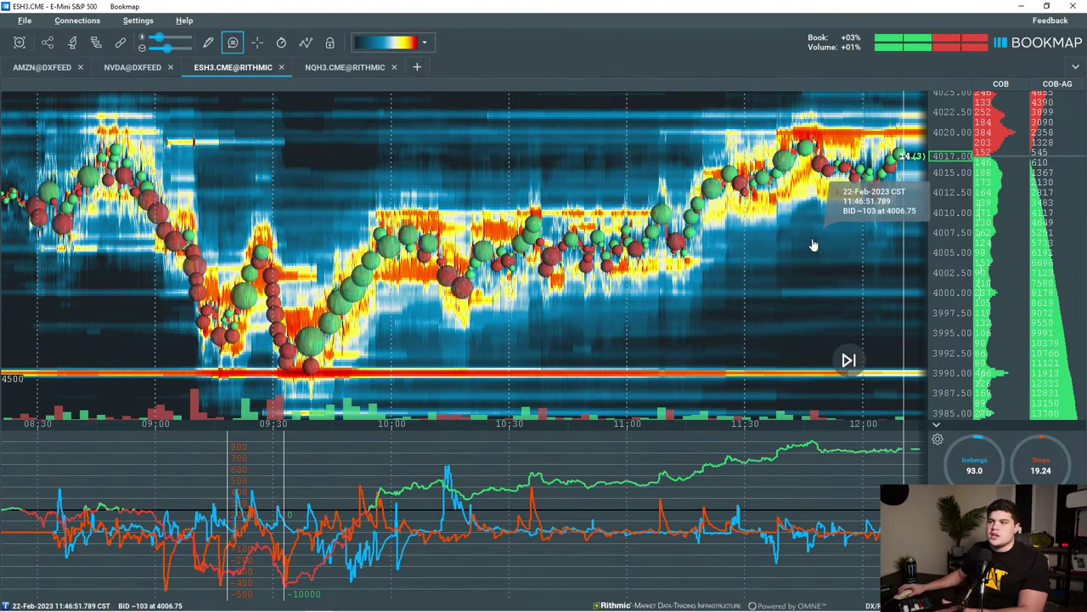
pyautogui.moveTo(813, 245); pyautogui.dragTo(737, 235)
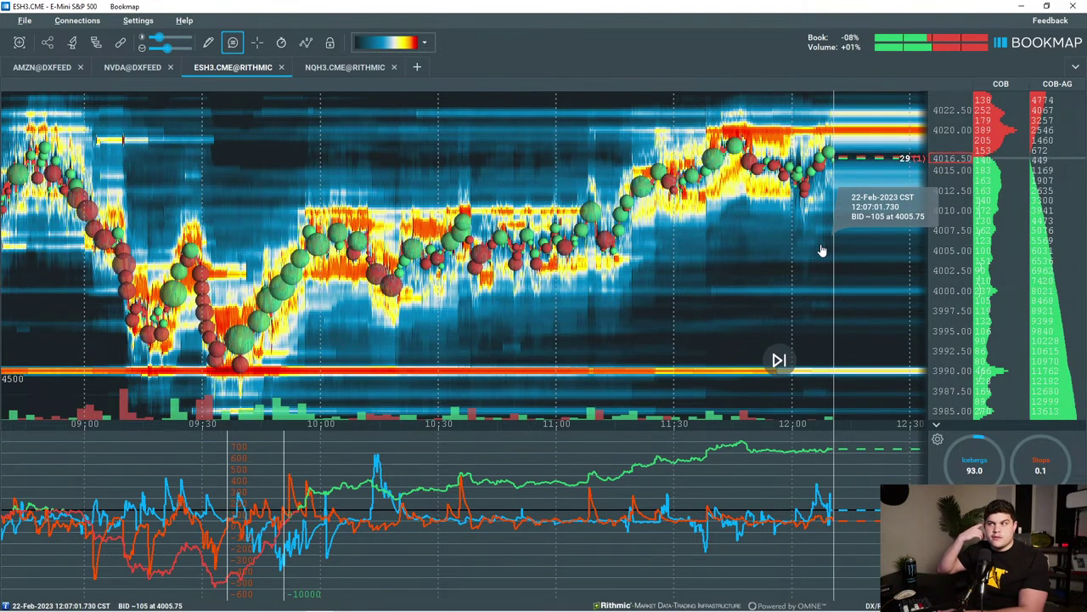
pyautogui.moveTo(952, 223); pyautogui.dragTo(943, 196)
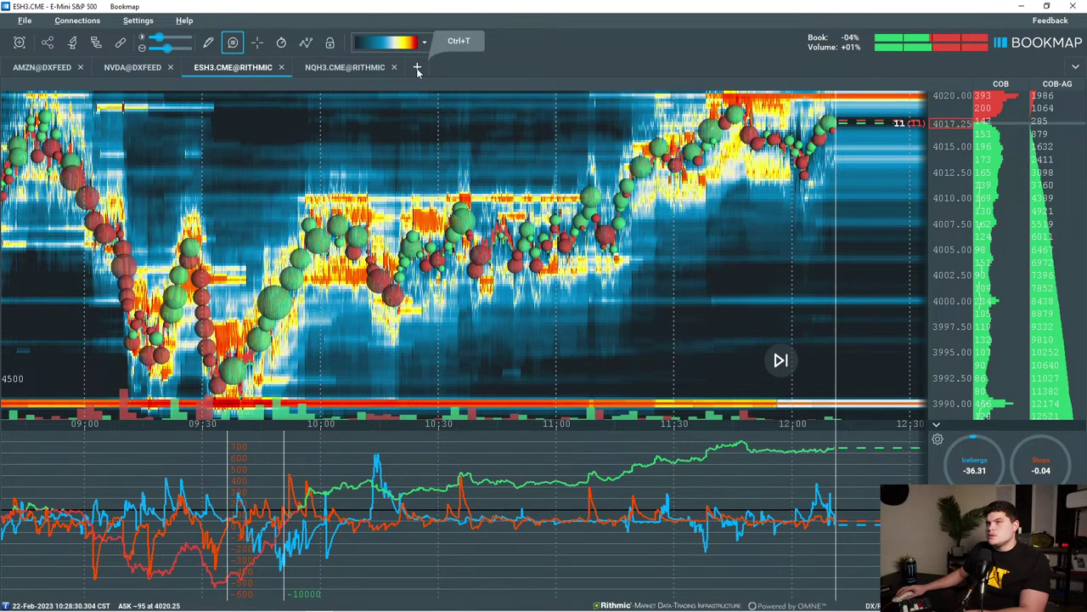
pyautogui.scroll(-3, 560, 228)
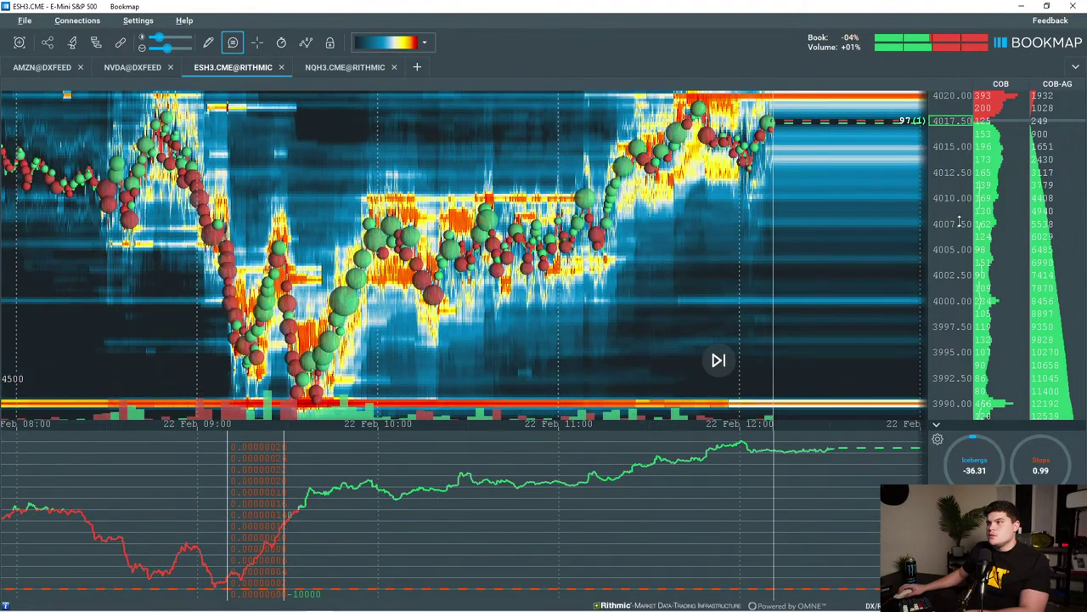
pyautogui.scroll(-3, 959, 221)
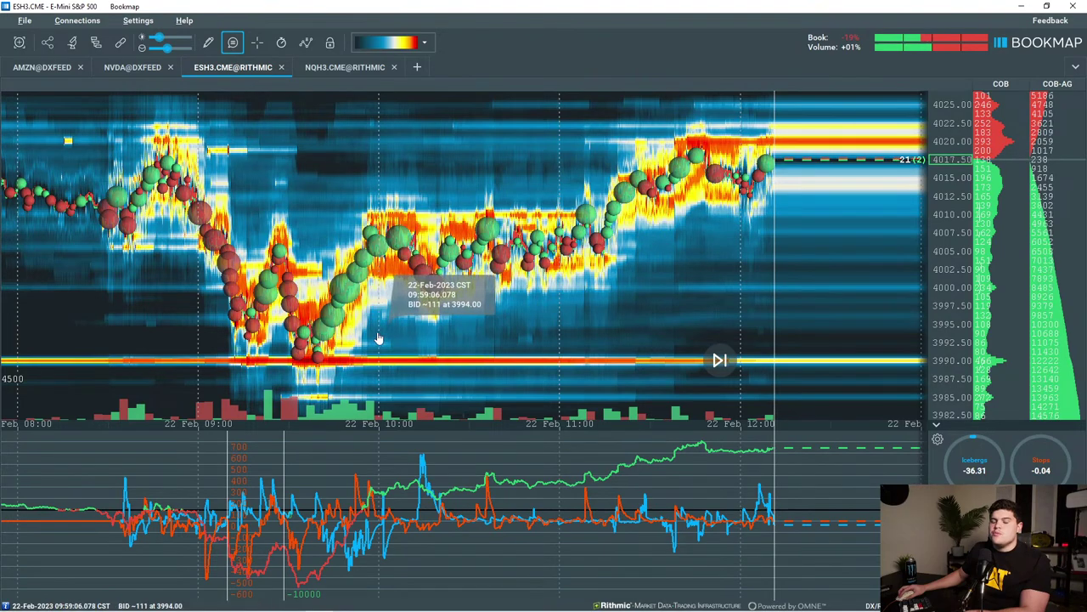
pyautogui.moveTo(379, 339); pyautogui.dragTo(456, 349)
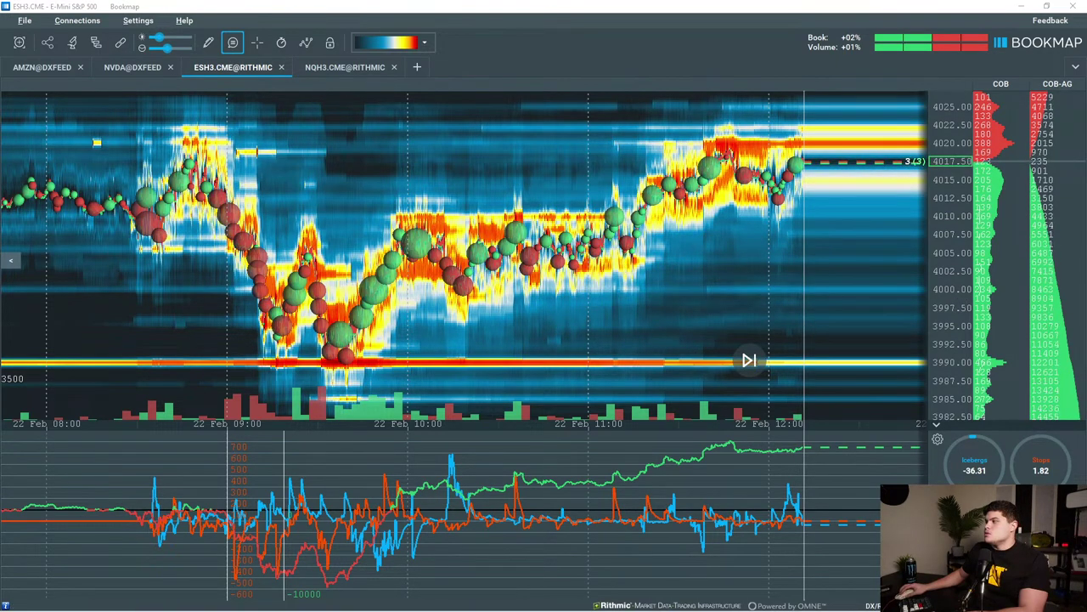
# Switch to TradingView in the browser and open the Tesla chart on the 4-hour timeframe.
pyautogui.hotkey('alt', 'Tab')
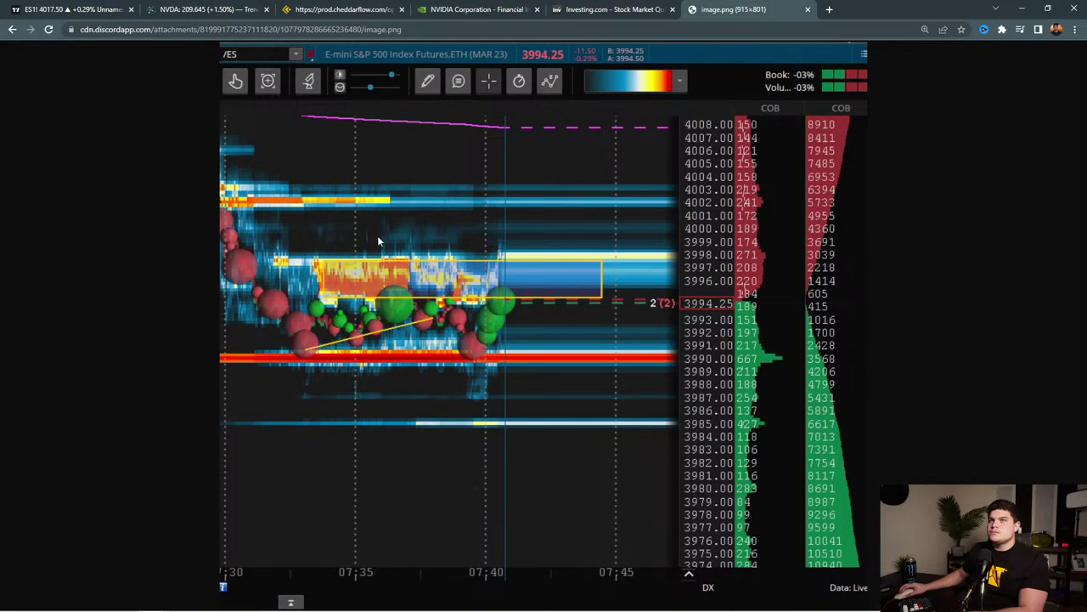
pyautogui.click(68, 9)
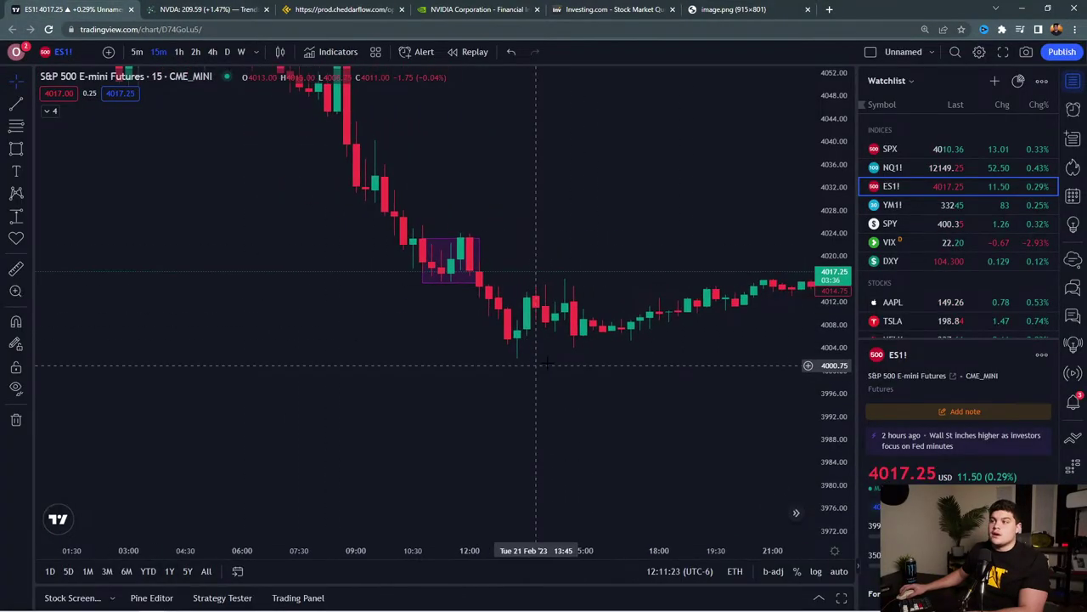
pyautogui.moveTo(687, 359); pyautogui.dragTo(563, 361)
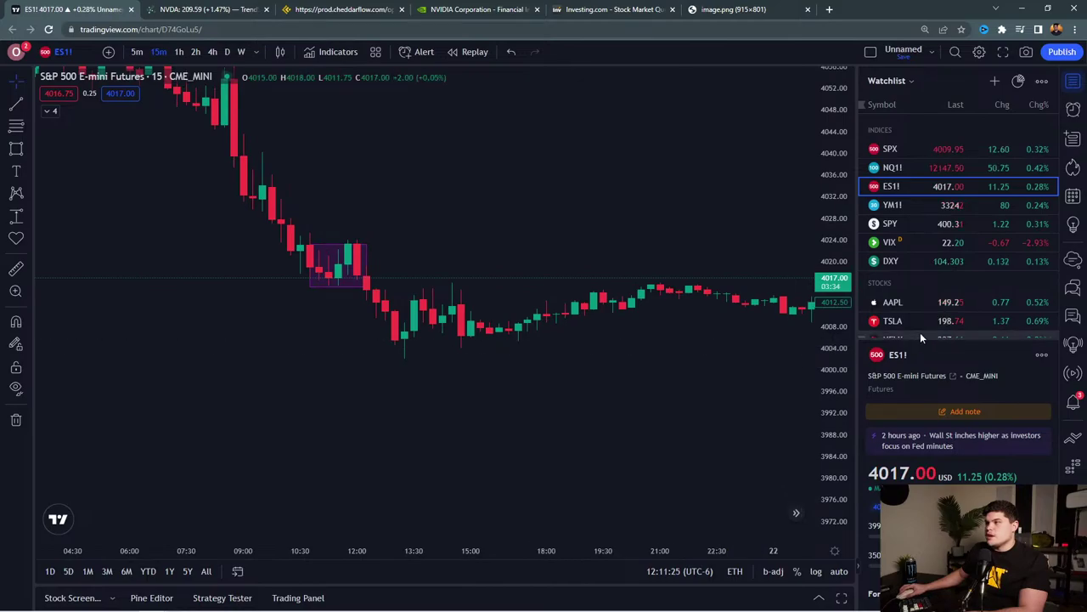
pyautogui.scroll(-1, 920, 320)
pyautogui.click(923, 264)
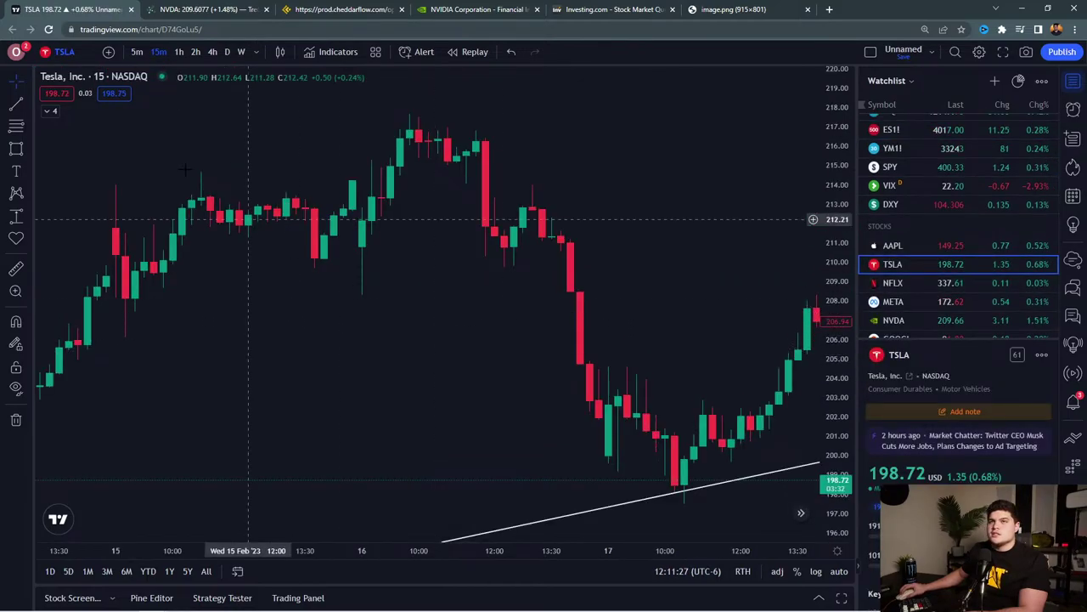
pyautogui.click(211, 52)
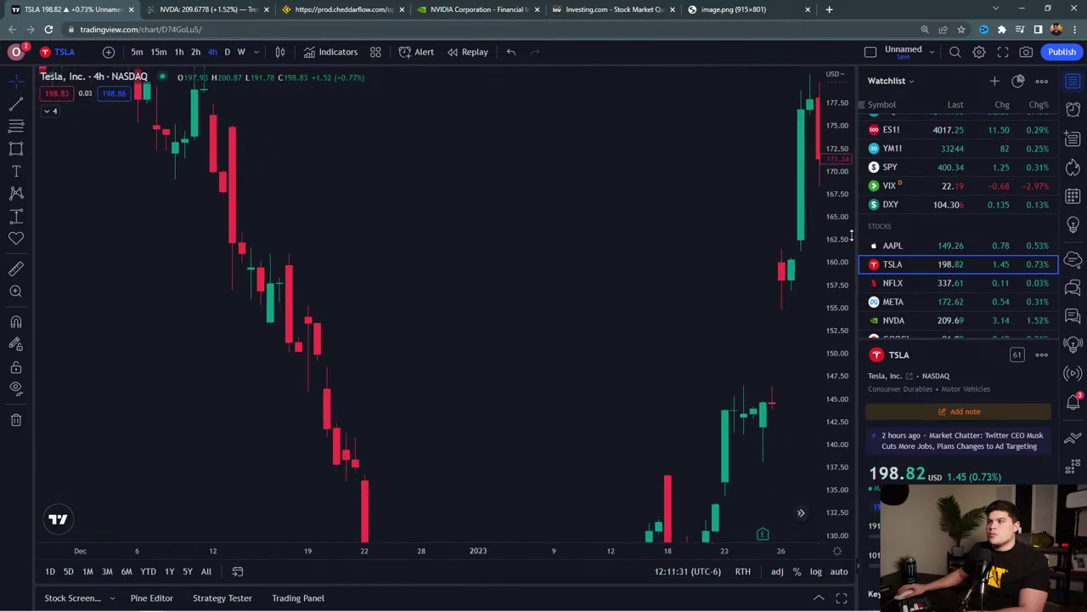
# Examine Tesla's recent price action against the rising trendline on the 4-hour chart and return to Bookmap.
pyautogui.moveTo(852, 236); pyautogui.dragTo(845, 493)
pyautogui.moveTo(791, 450); pyautogui.dragTo(417, 476)
pyautogui.scroll(-3, 633, 318)
pyautogui.scroll(1, 639, 317)
pyautogui.moveTo(653, 315); pyautogui.dragTo(623, 370)
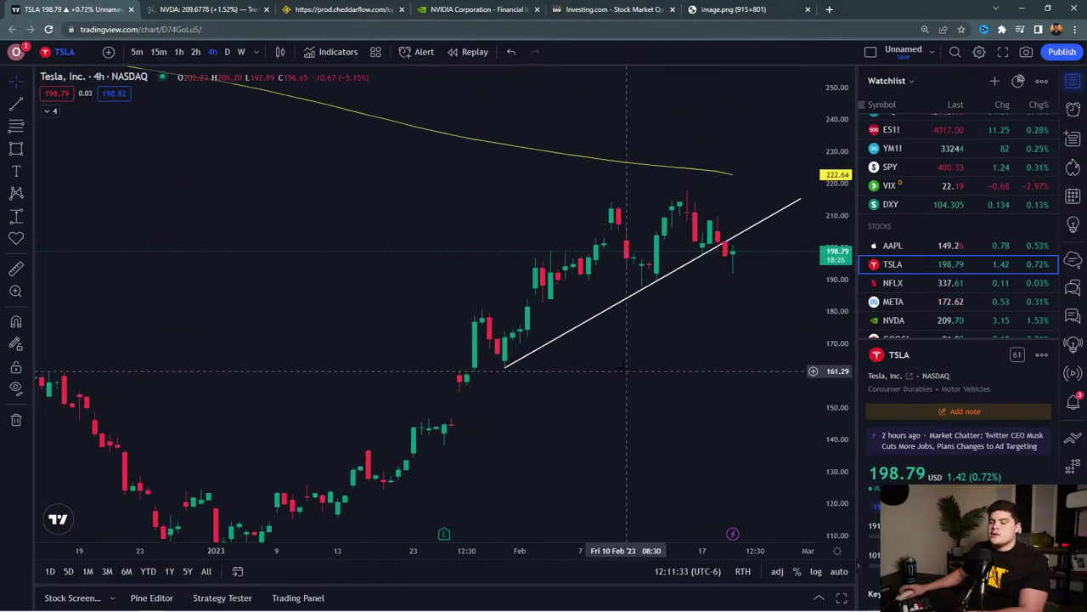
pyautogui.scroll(2, 625, 370)
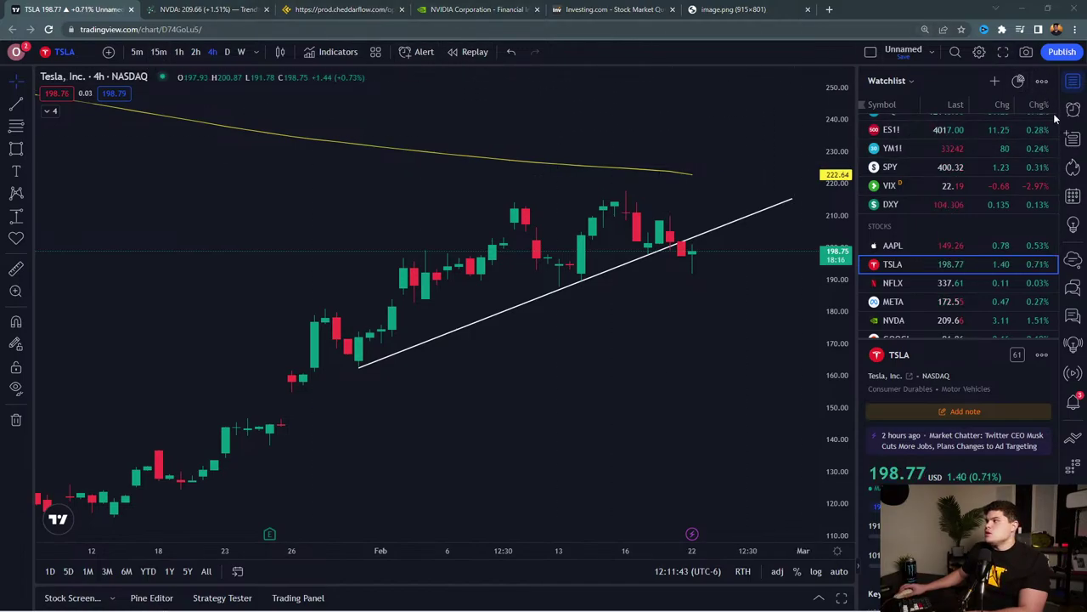
pyautogui.hotkey('alt', 'Tab')
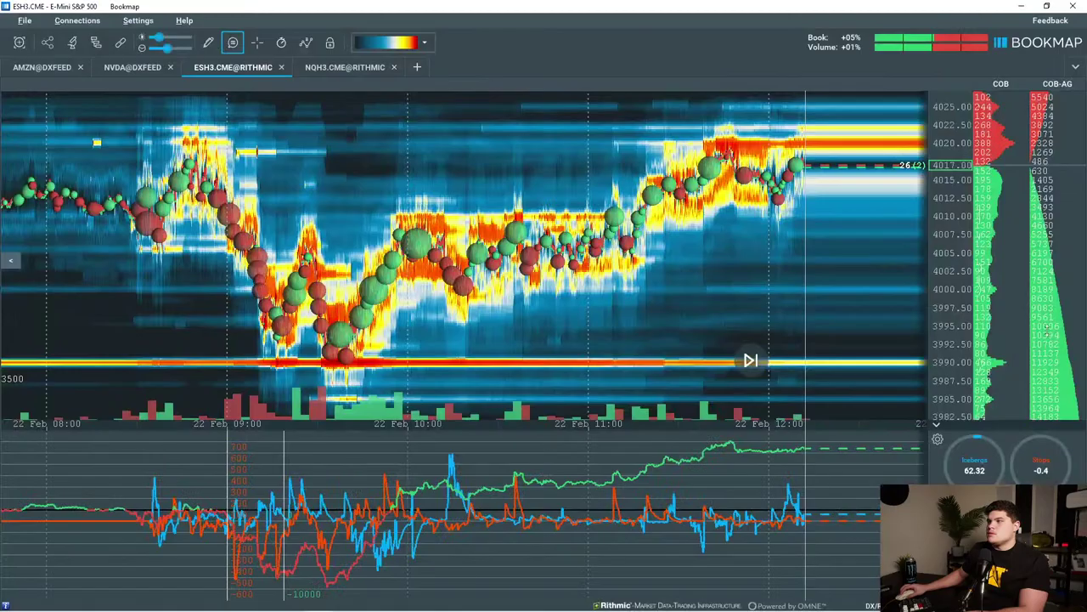
# Try to subscribe to the symbol GCJ3 on the Rithmic platform with CME as the exchange.
pyautogui.click(417, 67)
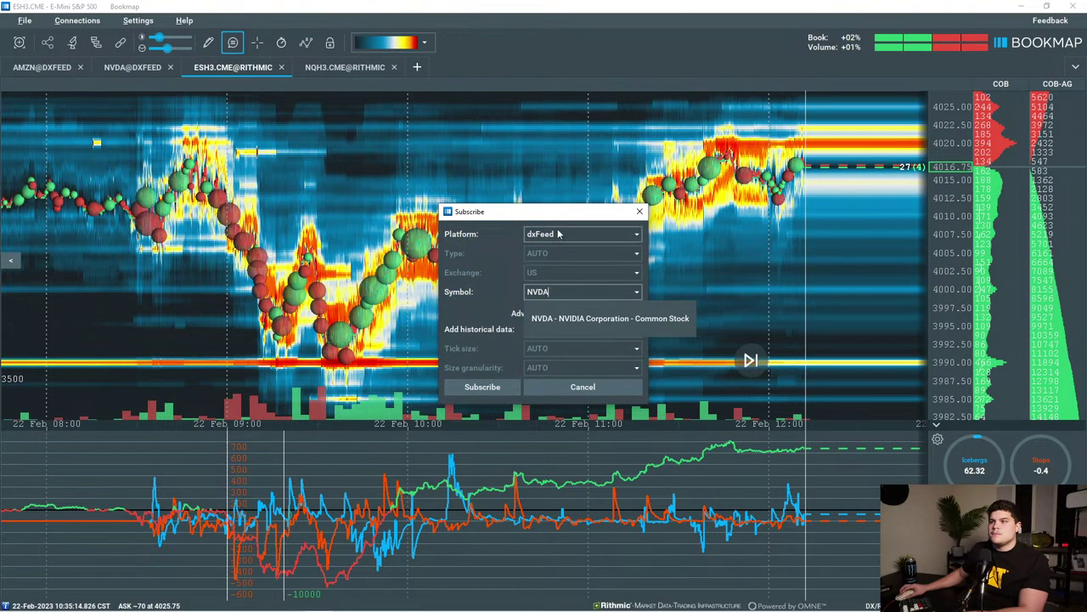
pyautogui.click(556, 234)
pyautogui.click(559, 269)
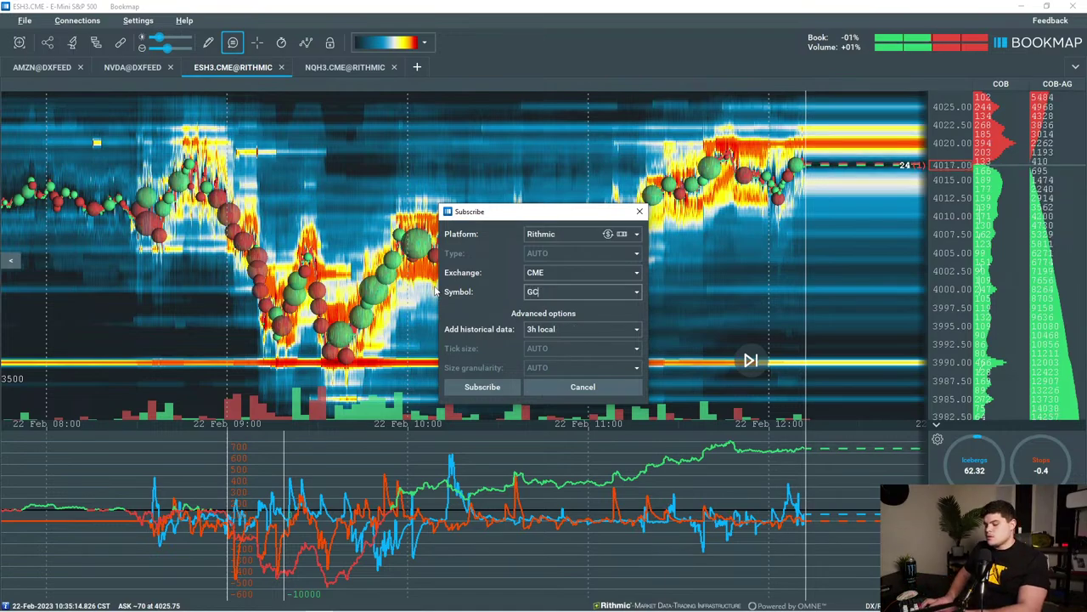
pyautogui.write('GCJ')
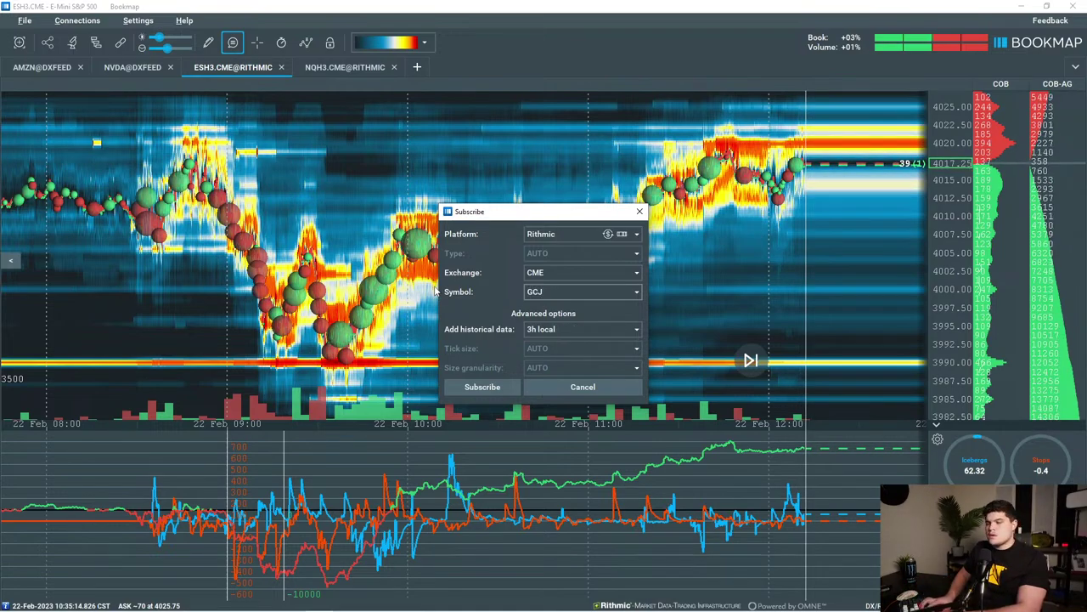
pyautogui.write('3')
pyautogui.click(486, 387)
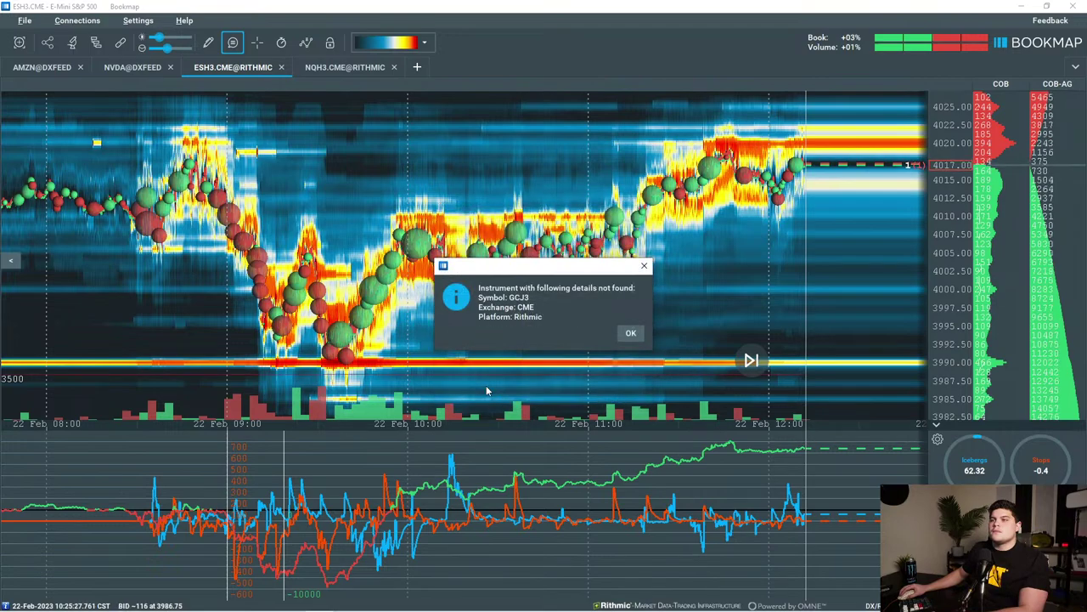
pyautogui.click(628, 336)
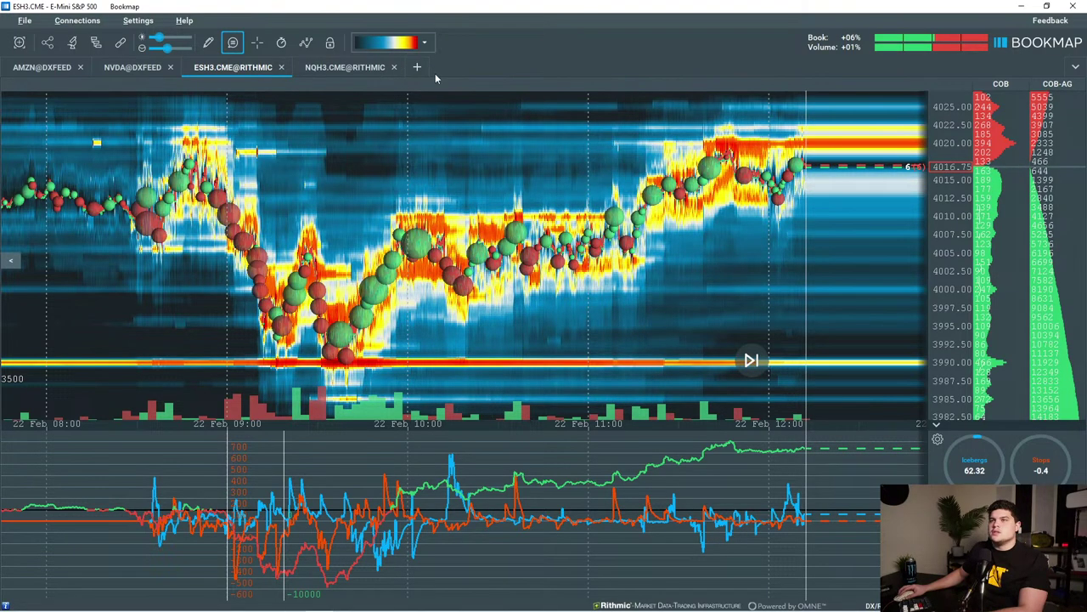
# Start another instrument subscription on the Rithmic platform and set the exchange to CBOT.
pyautogui.click(418, 67)
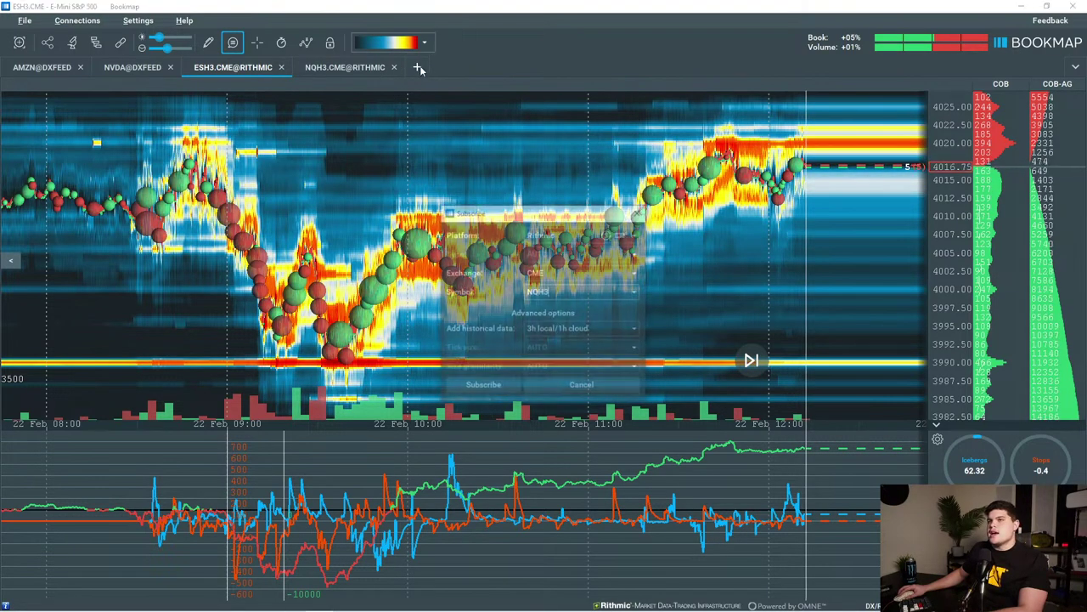
pyautogui.click(566, 239)
pyautogui.click(480, 257)
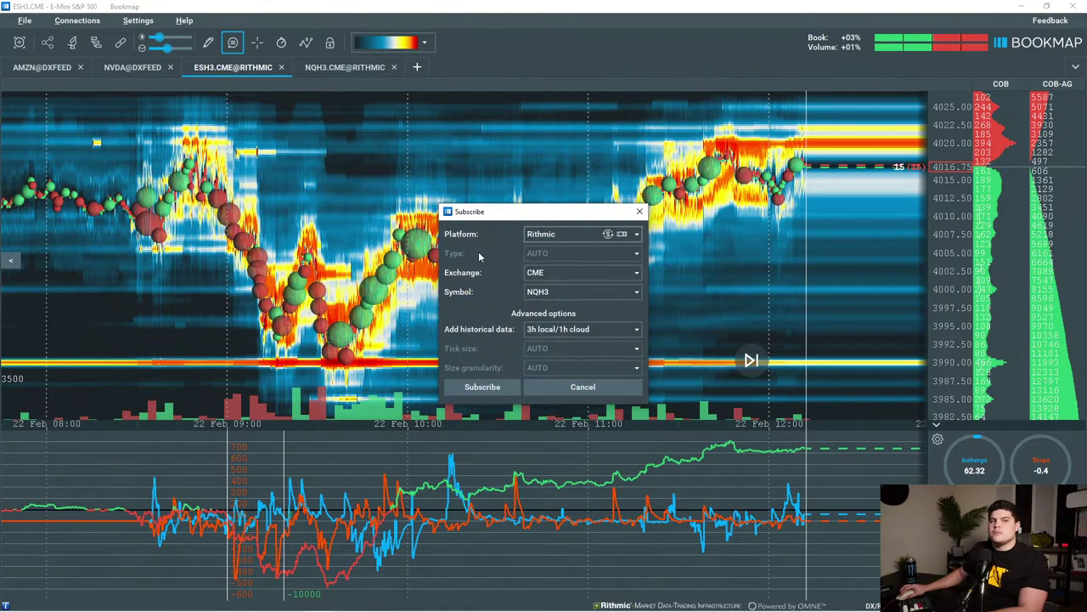
pyautogui.click(554, 272)
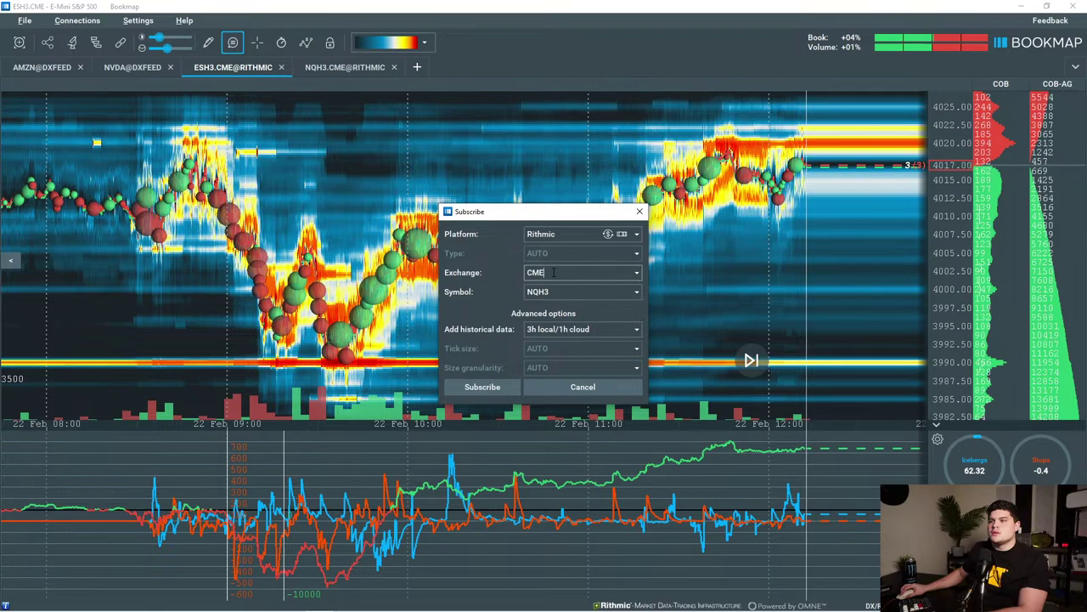
pyautogui.click(635, 273)
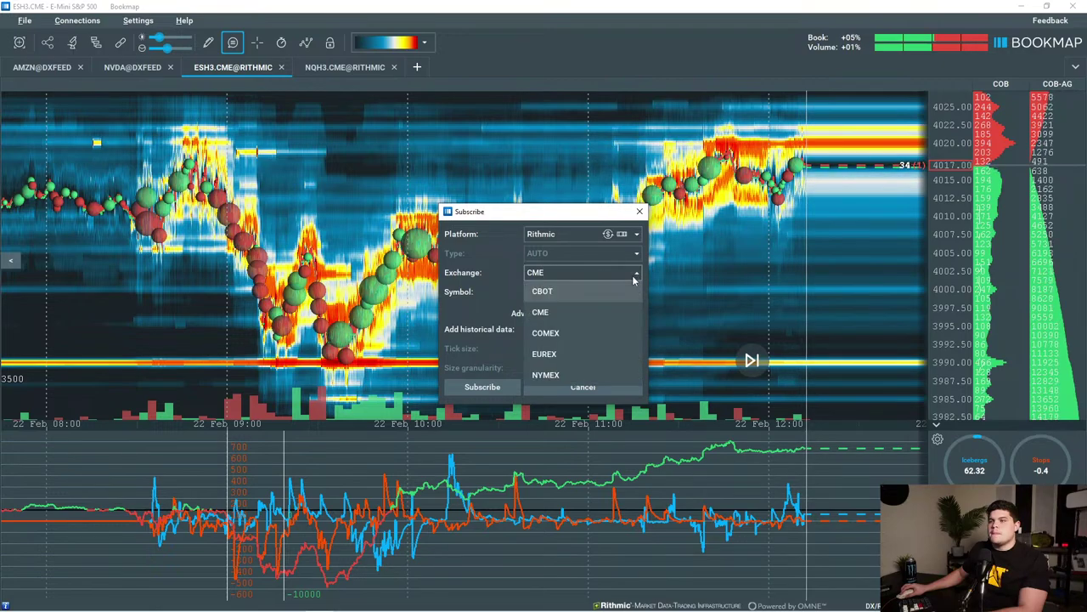
pyautogui.click(573, 292)
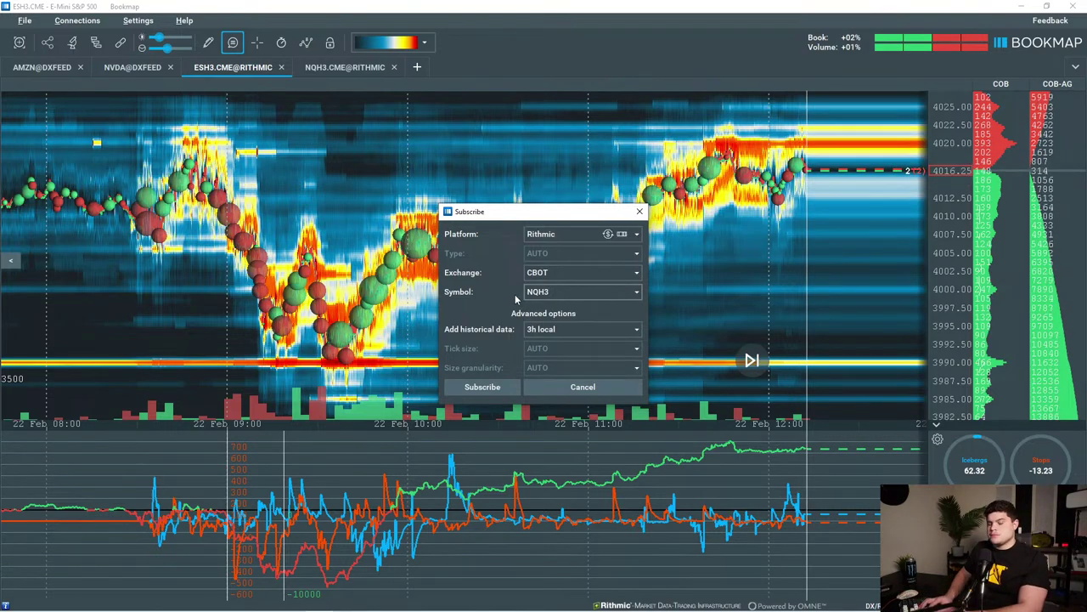
# Replace the NQH3 symbol in the subscription with GC.
pyautogui.write('GCJ')
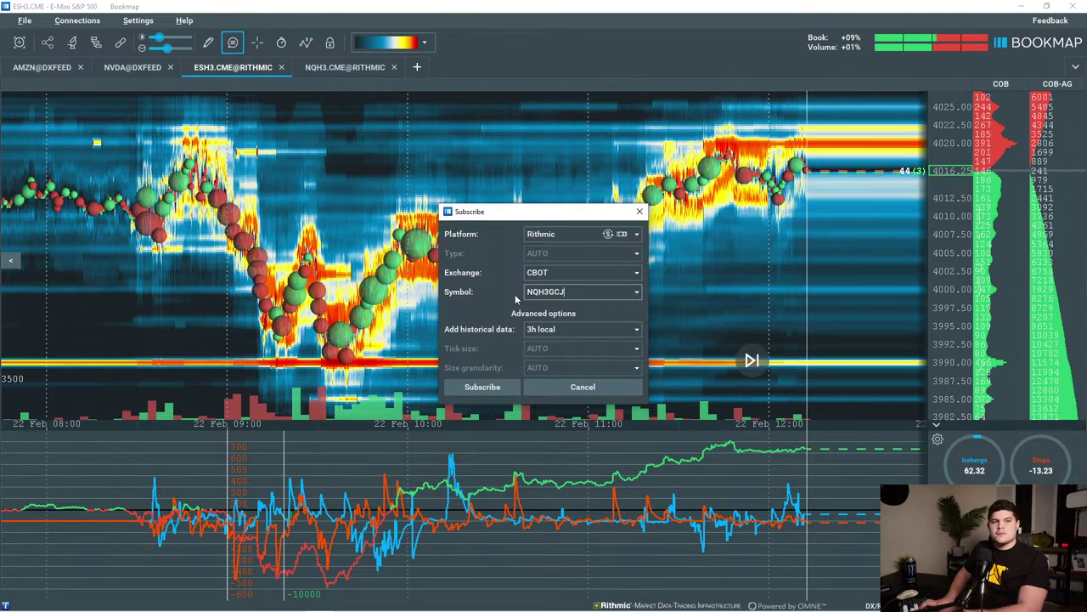
pyautogui.write('C')
pyautogui.press('BackSpace')
pyautogui.press('BackSpace')
pyautogui.press('BackSpace')
pyautogui.press('BackSpace')
pyautogui.press('BackSpace')
pyautogui.press('BackSpace')
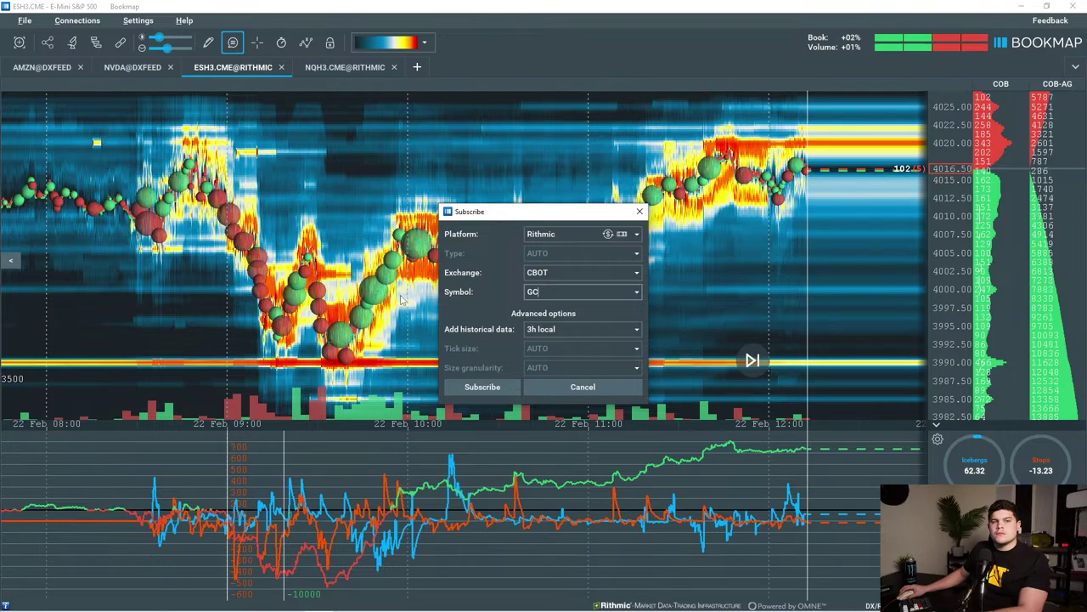
# Try to subscribe to the symbol GCJ23 on the Rithmic platform with COMEX as the exchange.
pyautogui.click(567, 274)
pyautogui.click(637, 272)
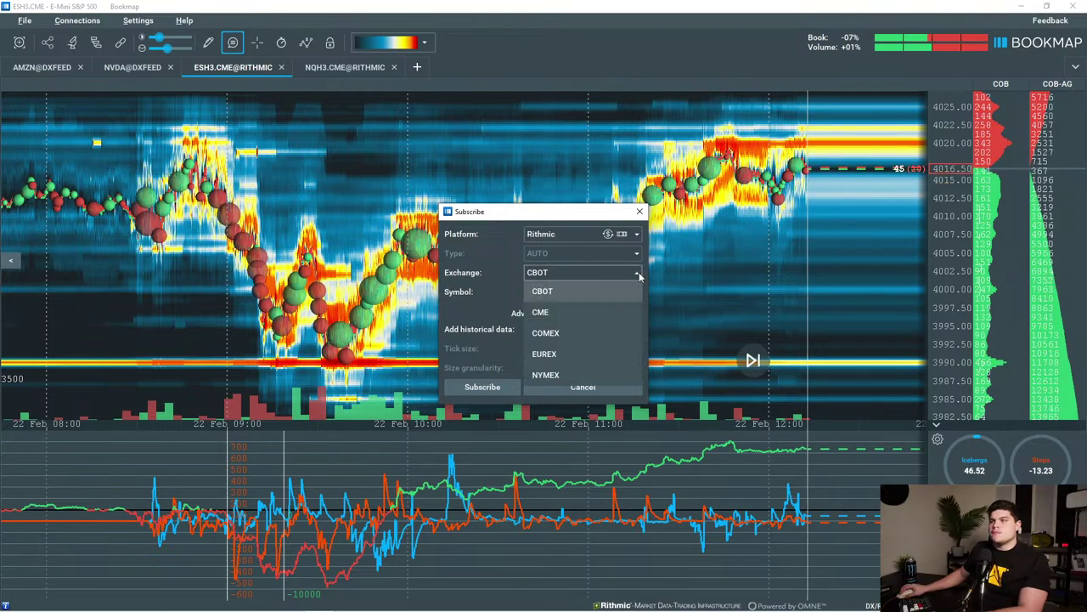
pyautogui.click(597, 329)
pyautogui.click(573, 291)
pyautogui.write('G')
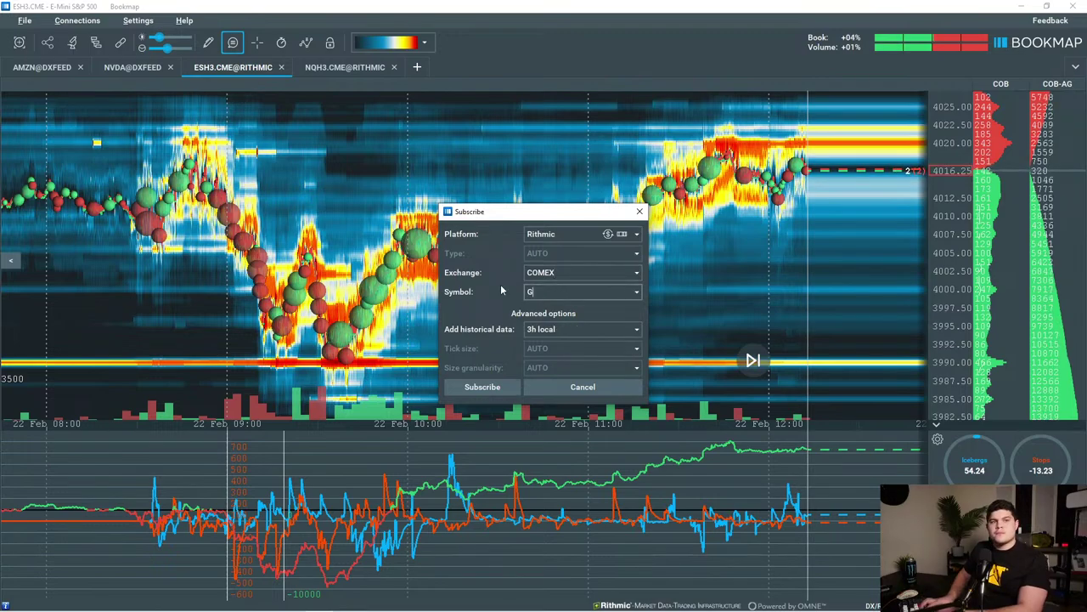
pyautogui.write('CJ23')
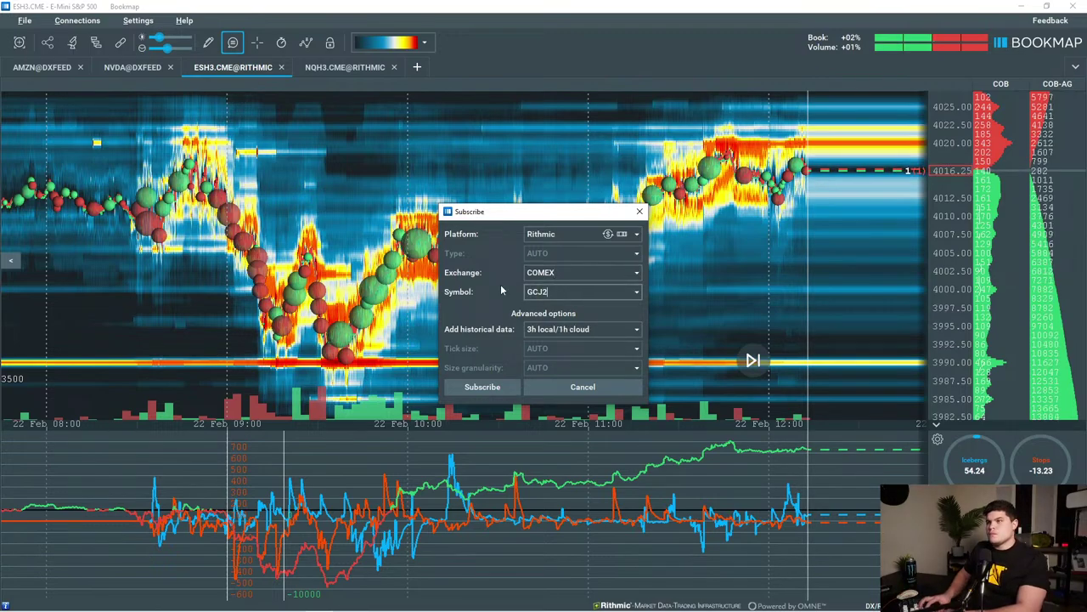
pyautogui.press('Return')
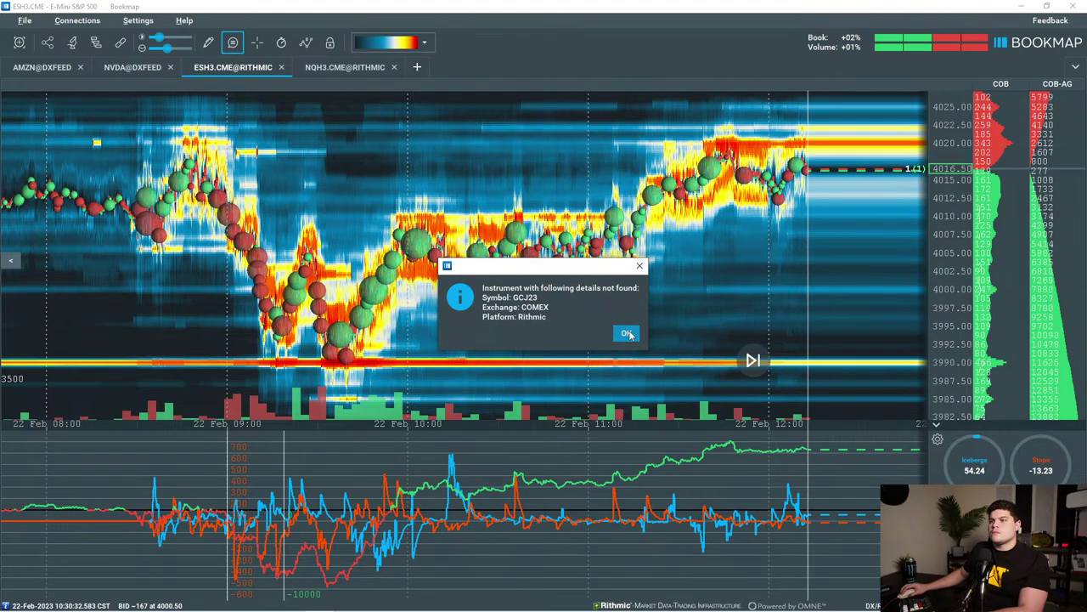
pyautogui.click(624, 332)
# Try to subscribe to the saved symbol GCM2 on the Rithmic platform with COMEX as the exchange.
pyautogui.click(417, 67)
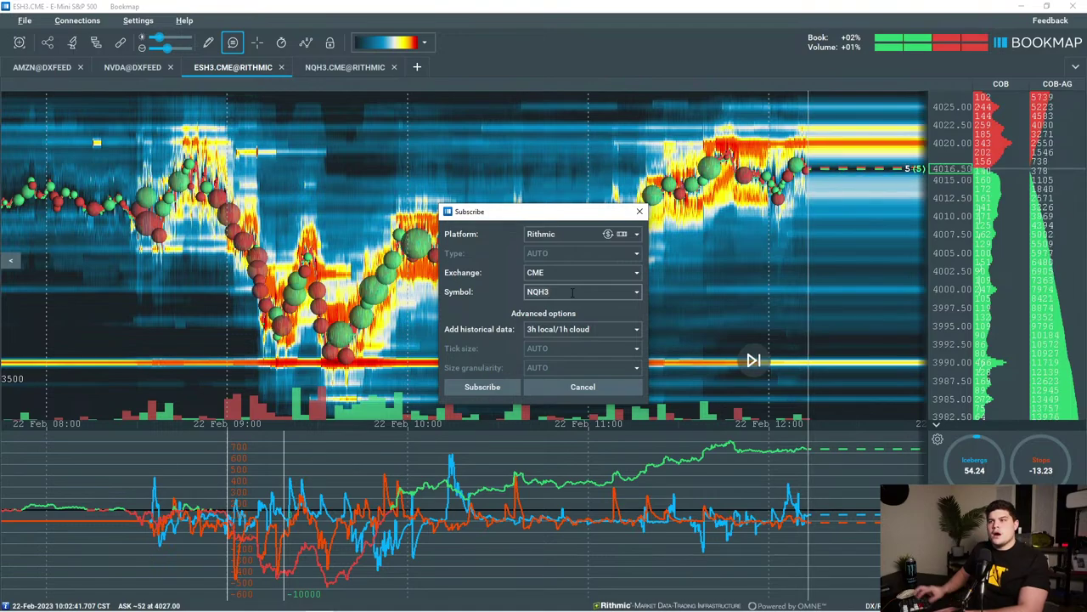
pyautogui.click(569, 271)
pyautogui.click(639, 273)
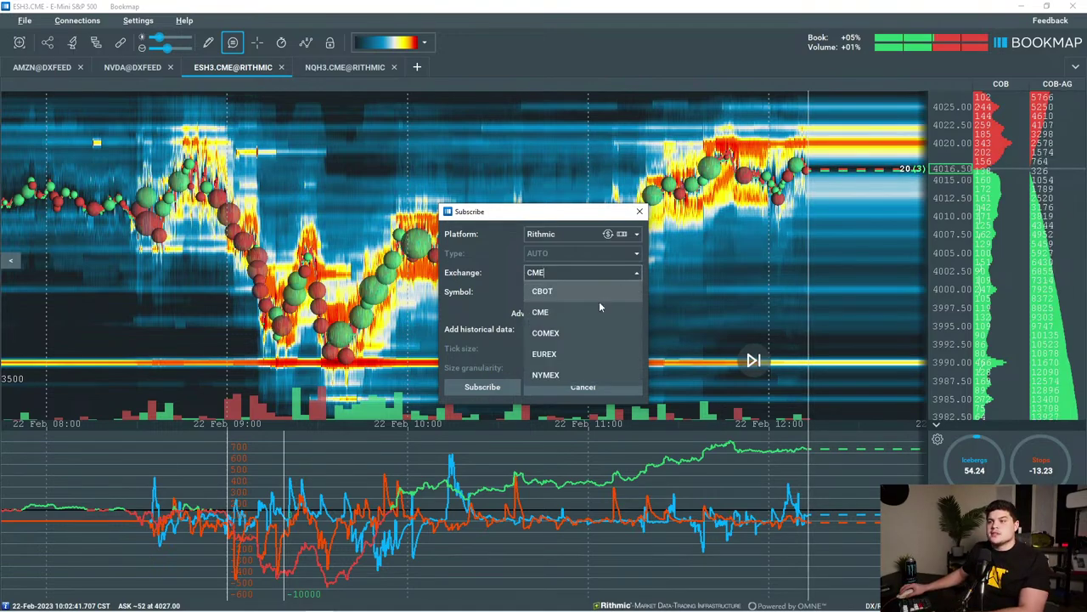
pyautogui.click(576, 333)
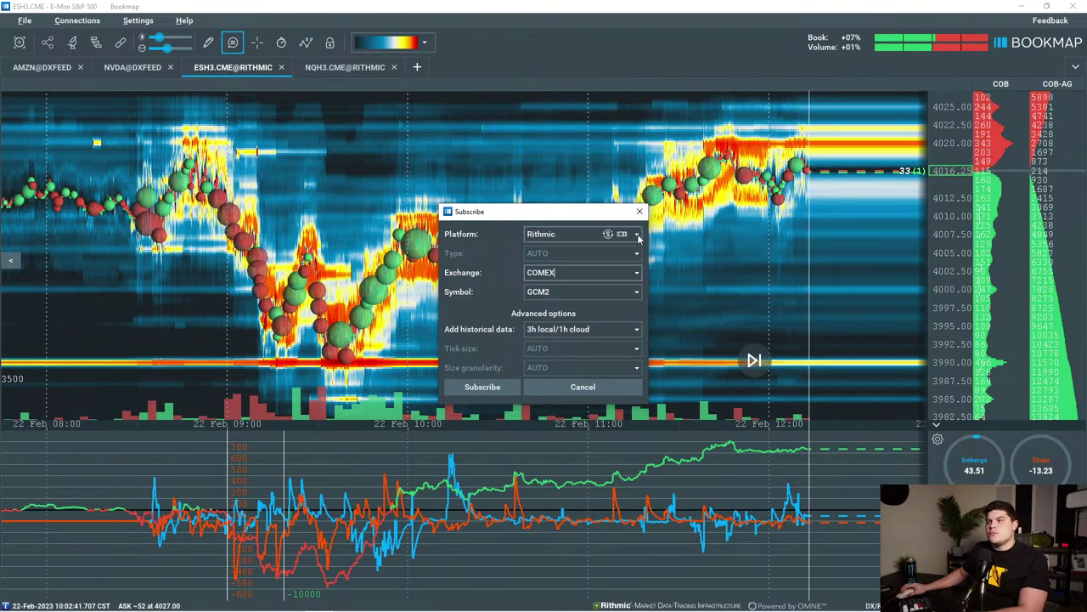
pyautogui.click(638, 273)
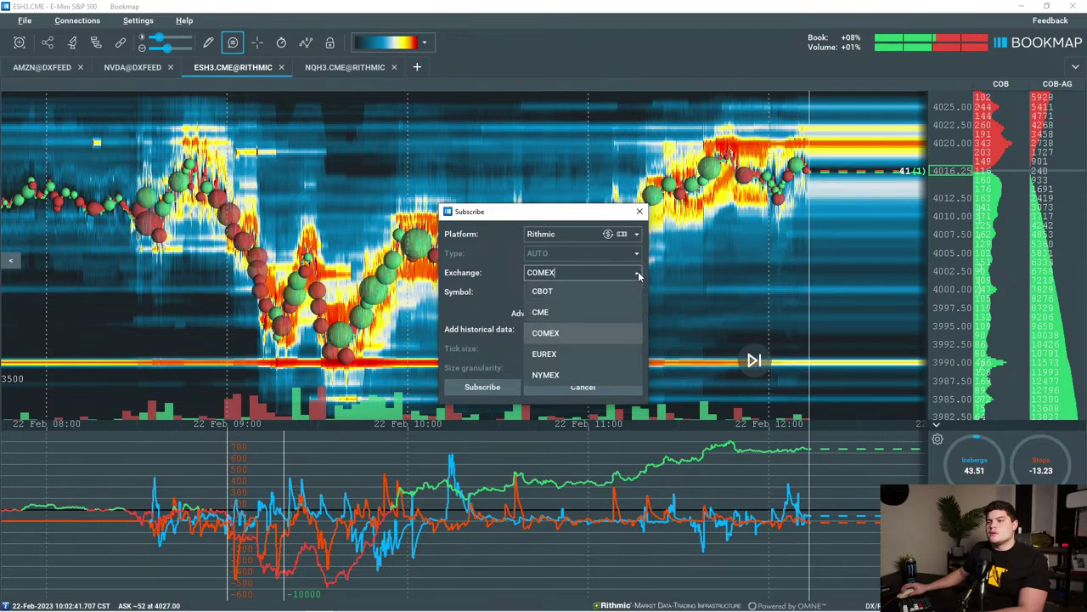
pyautogui.click(639, 276)
pyautogui.click(638, 294)
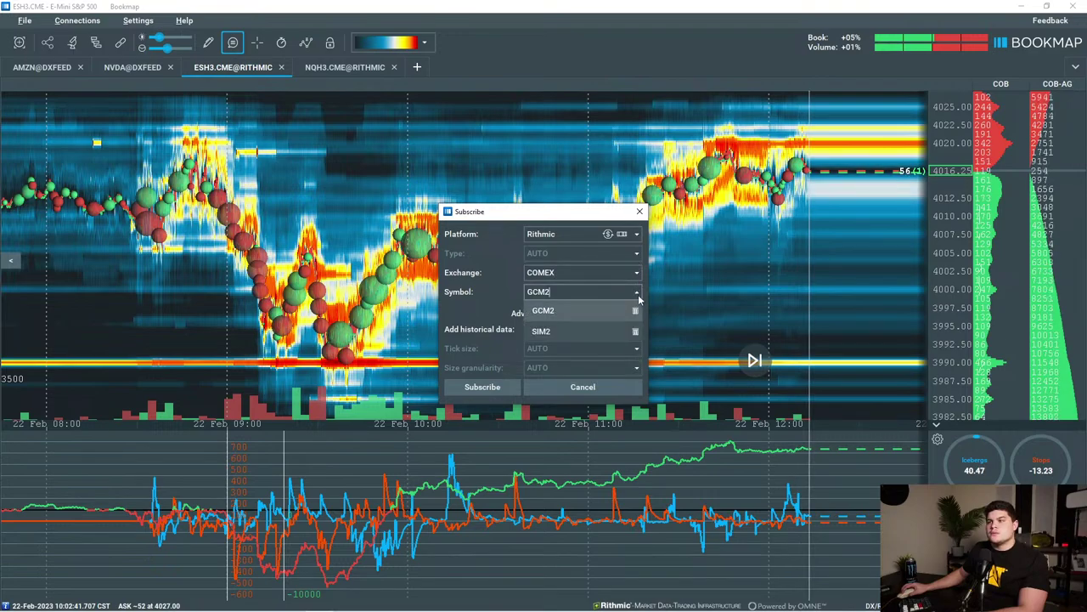
pyautogui.click(586, 310)
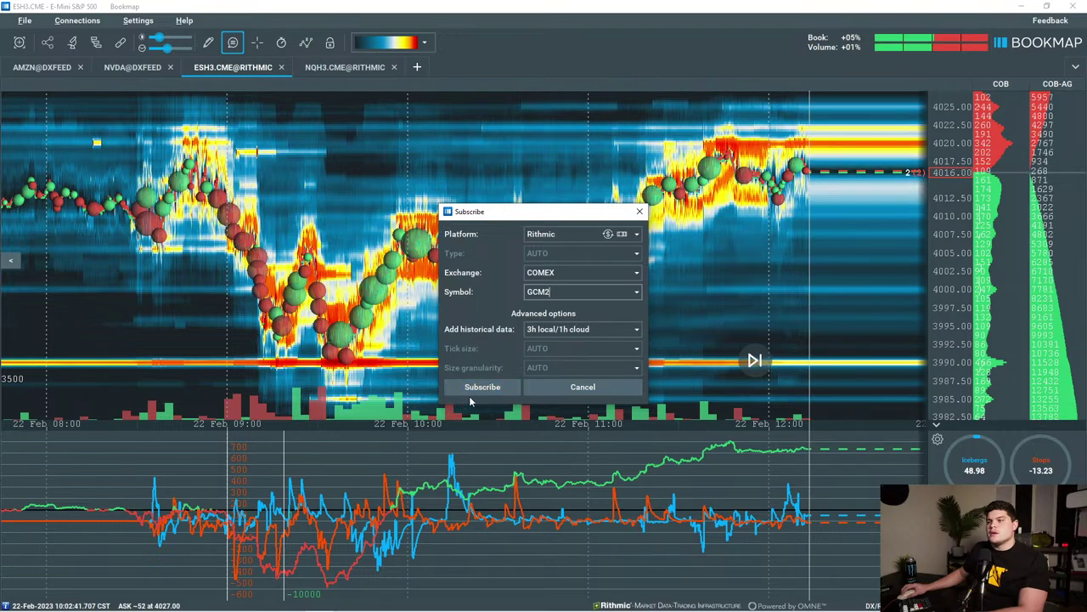
pyautogui.click(482, 386)
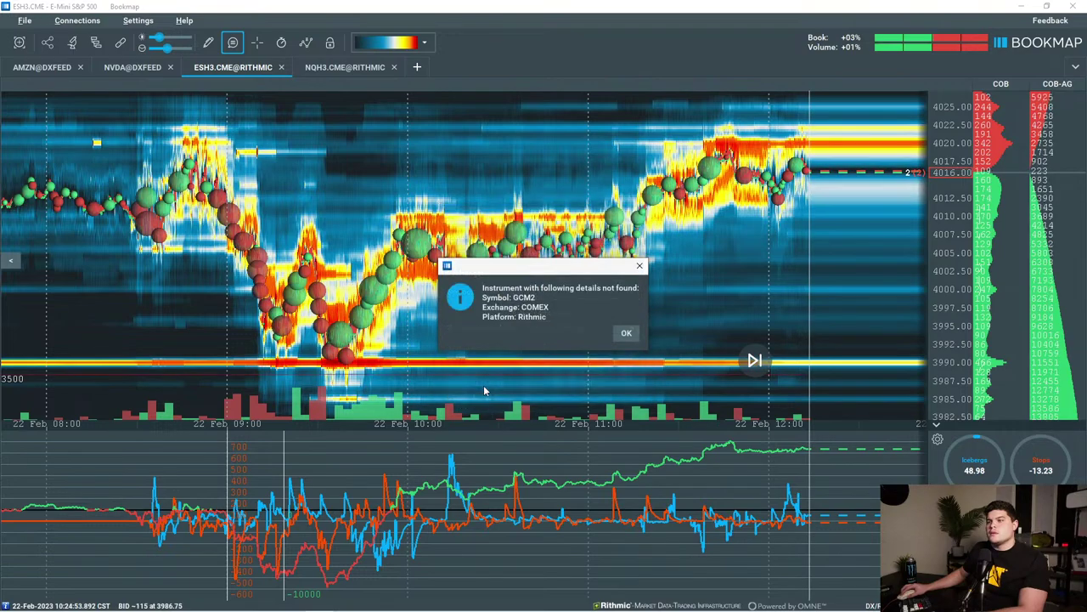
pyautogui.click(626, 334)
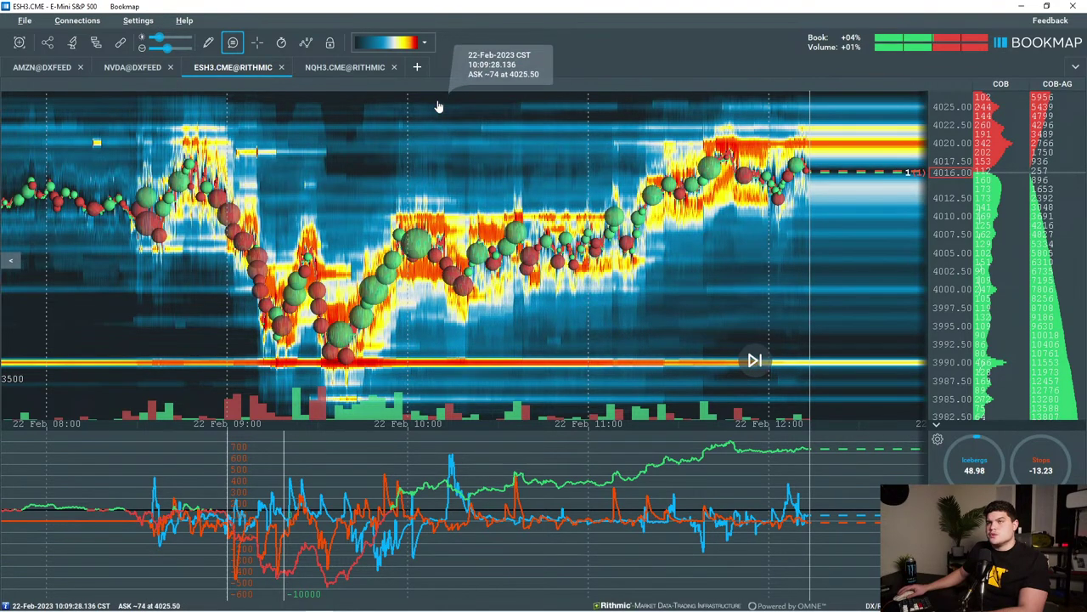
# Start another Rithmic subscription, set the exchange to COMEX and check the saved symbols for that exchange.
pyautogui.click(418, 68)
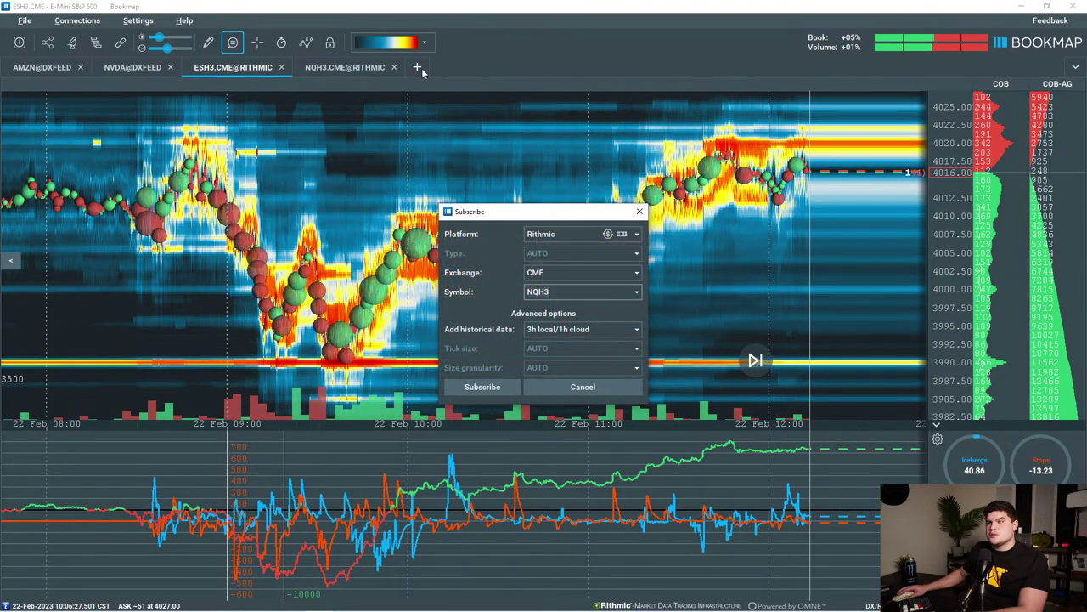
pyautogui.click(636, 291)
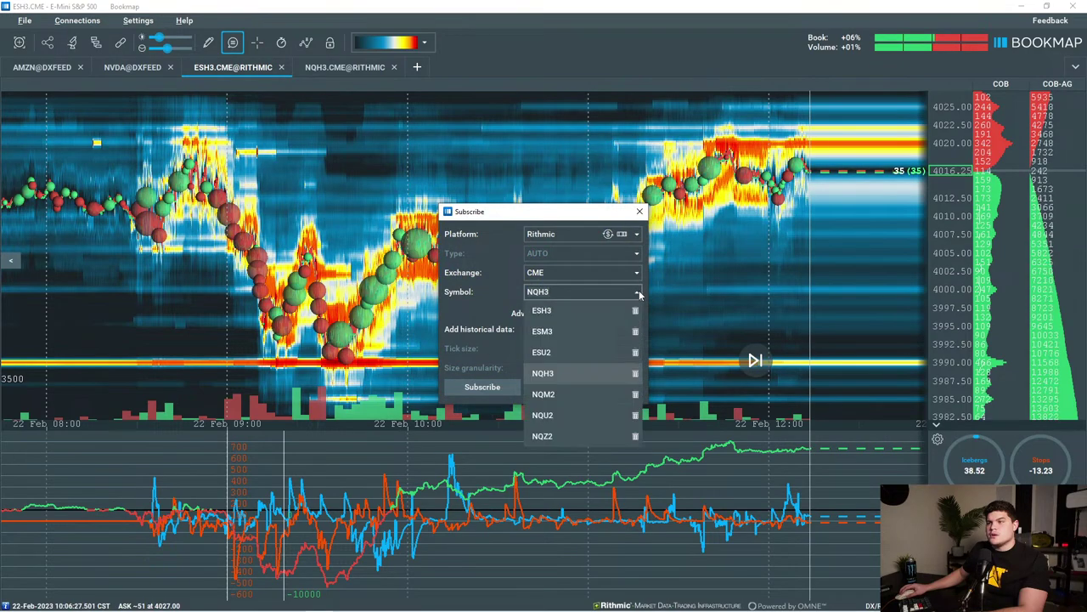
pyautogui.click(479, 293)
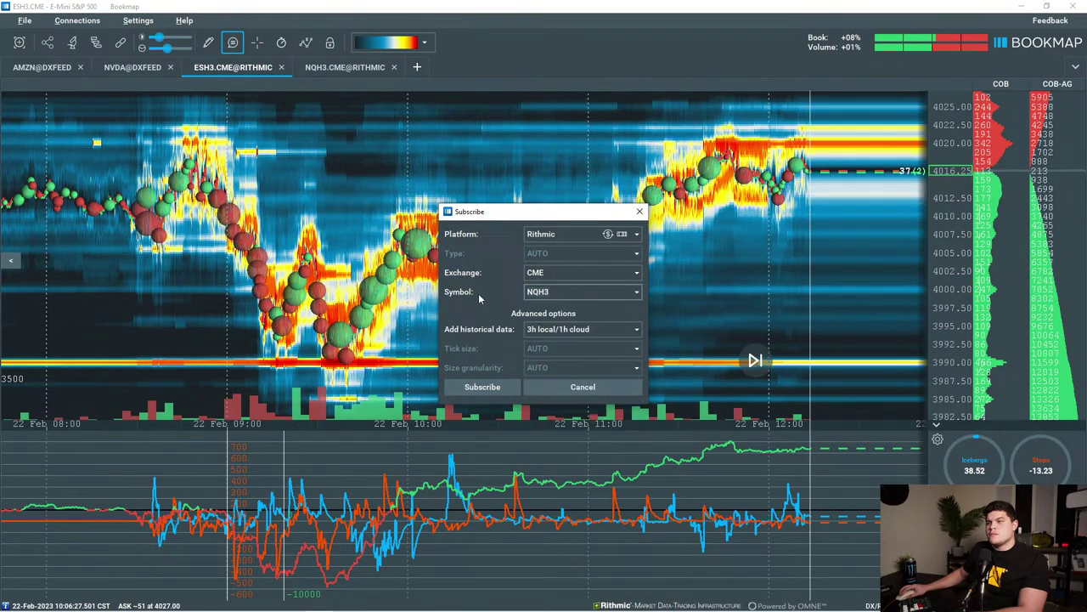
pyautogui.click(636, 273)
pyautogui.click(570, 333)
pyautogui.click(639, 292)
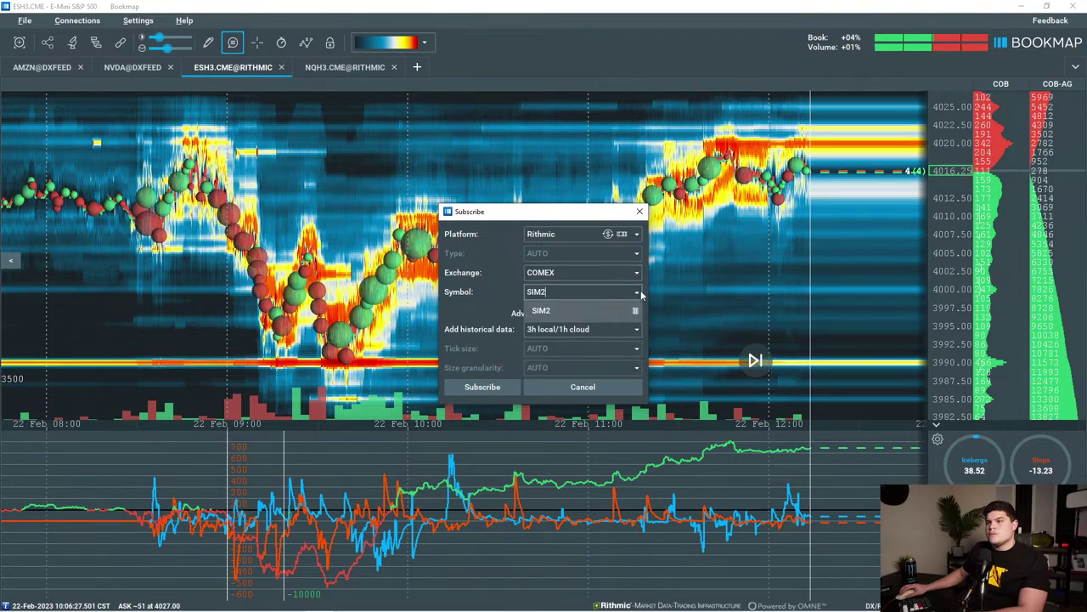
pyautogui.click(478, 278)
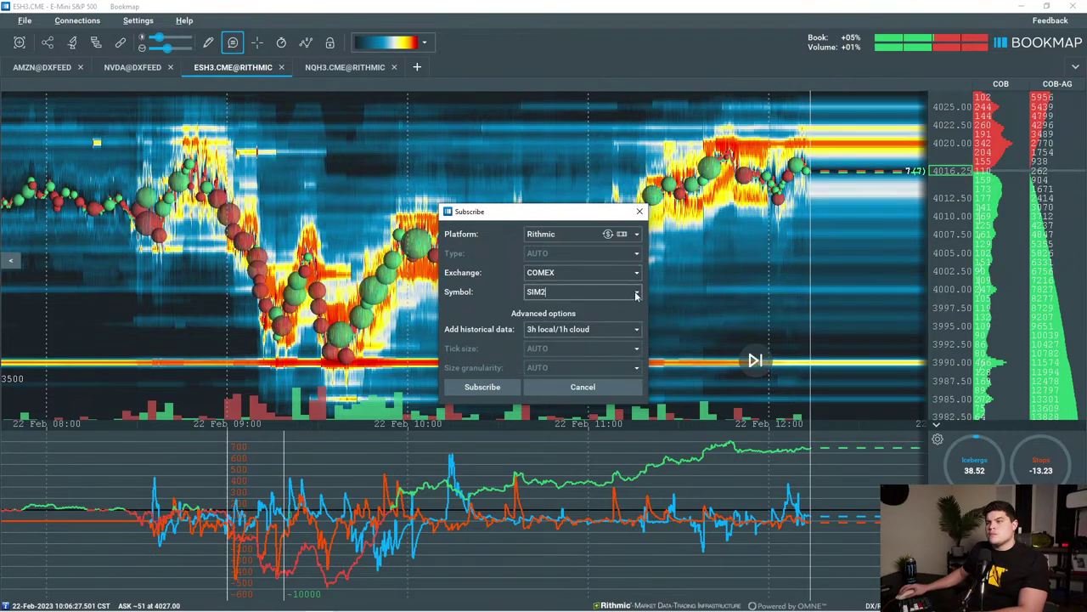
pyautogui.click(636, 294)
pyautogui.click(614, 320)
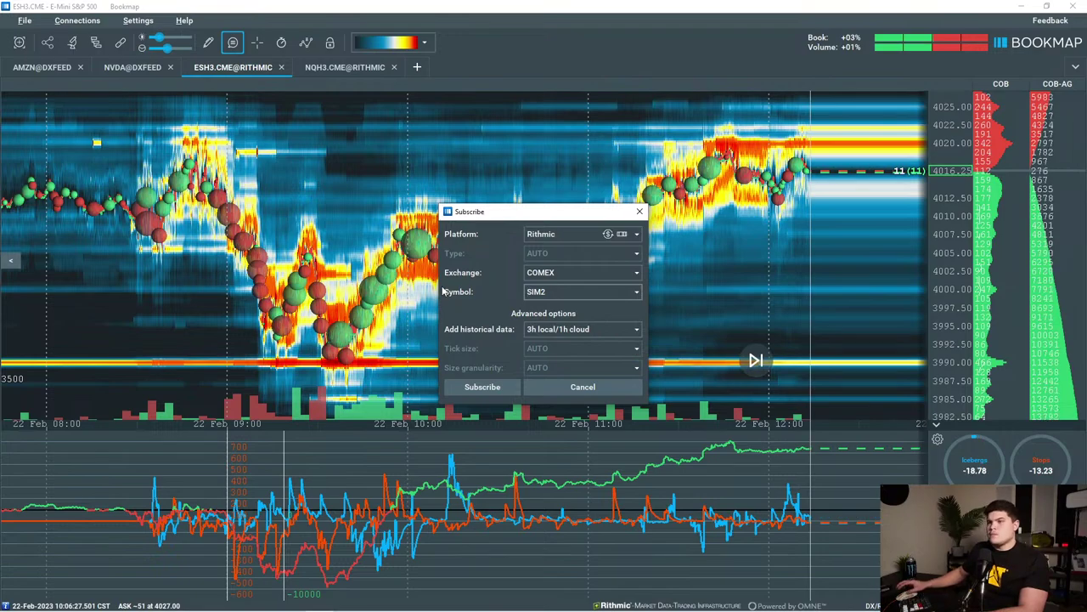
# Replace the SIM2 symbol with GCJ3 and try to subscribe to it on COMEX.
pyautogui.click(558, 291)
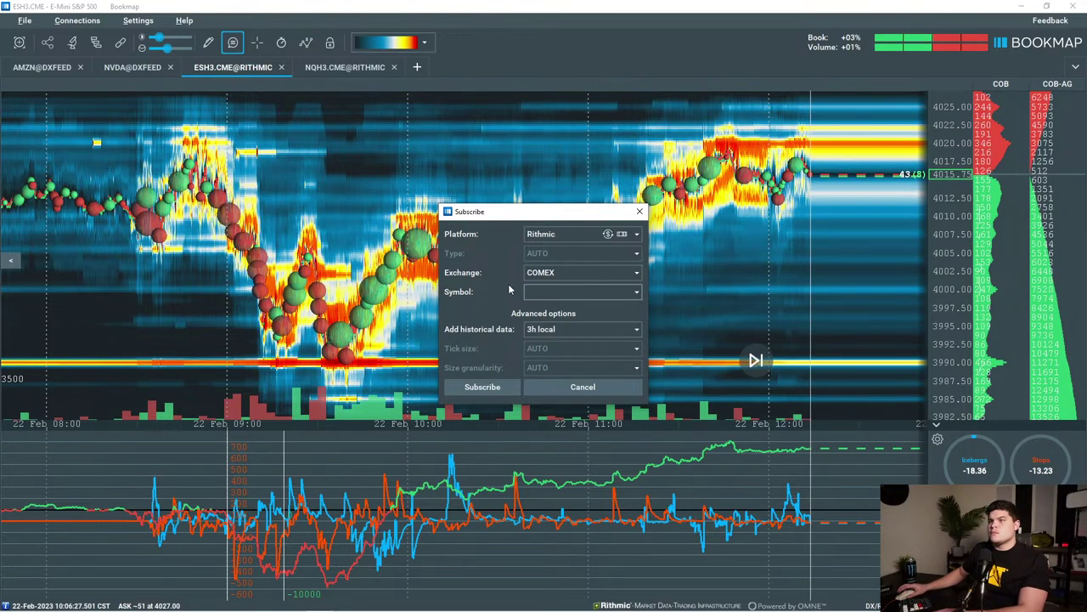
pyautogui.click(638, 293)
pyautogui.click(478, 301)
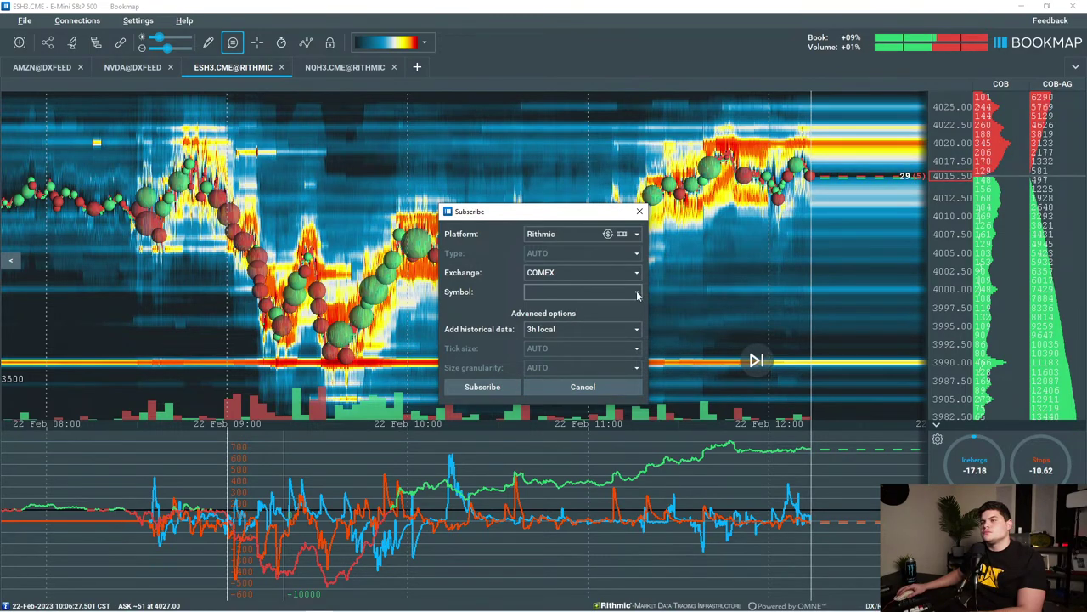
pyautogui.write('GC')
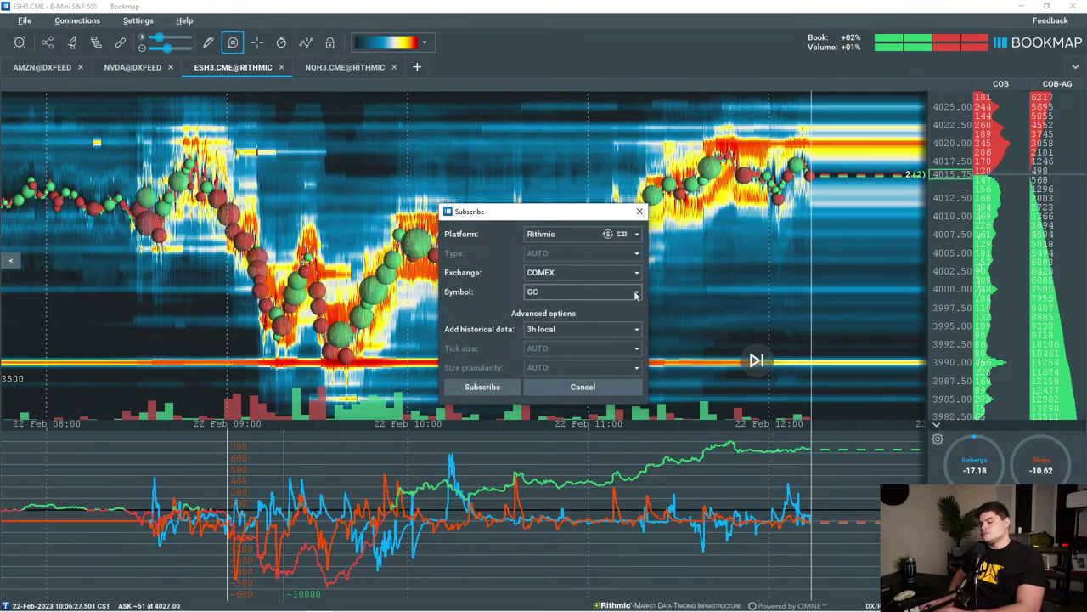
pyautogui.write('J3')
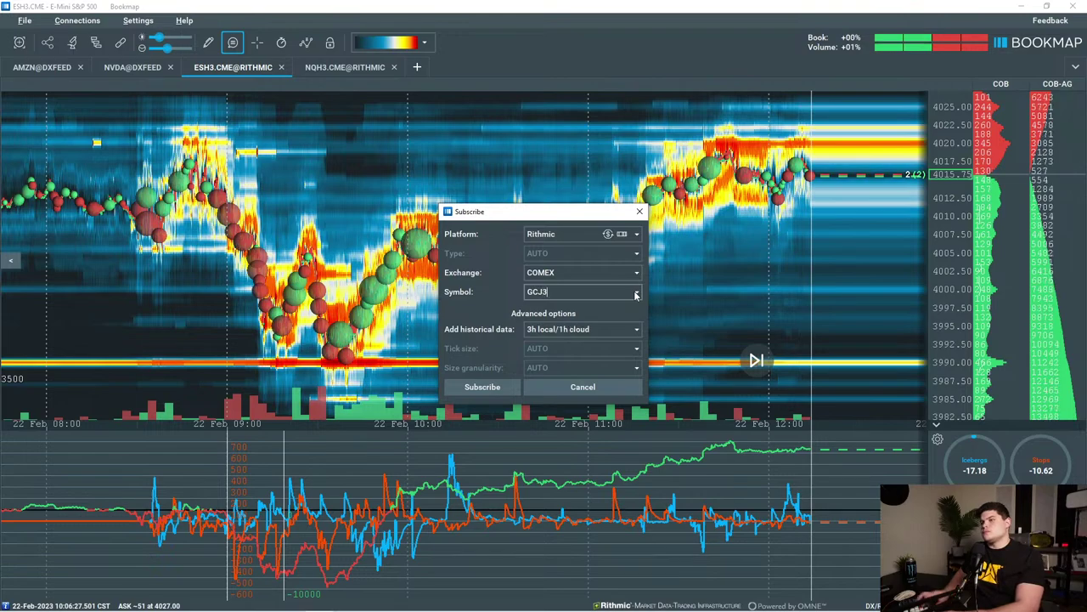
pyautogui.click(482, 386)
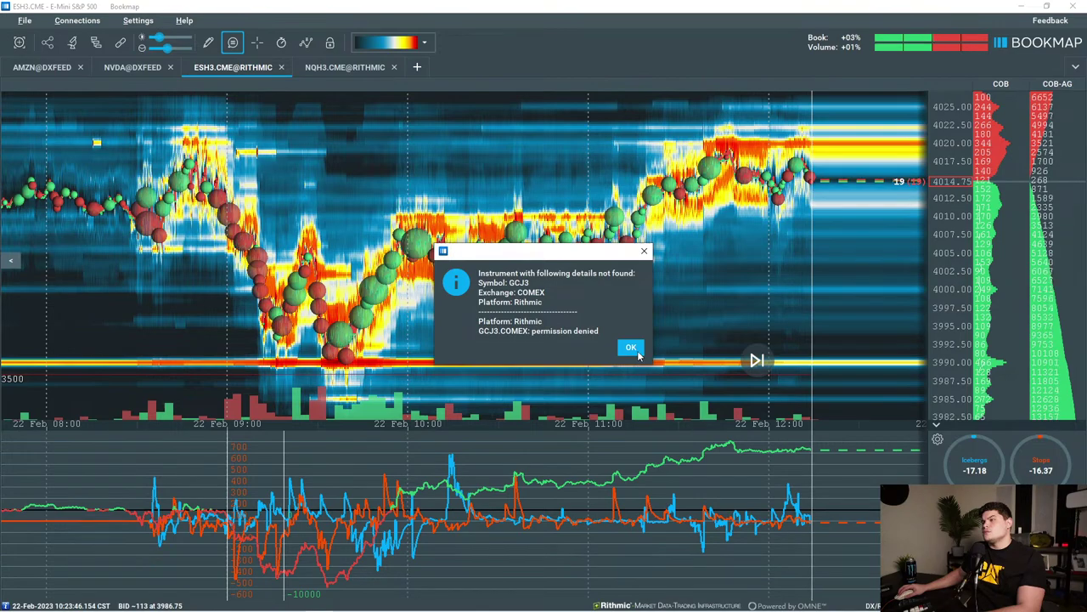
pyautogui.click(636, 352)
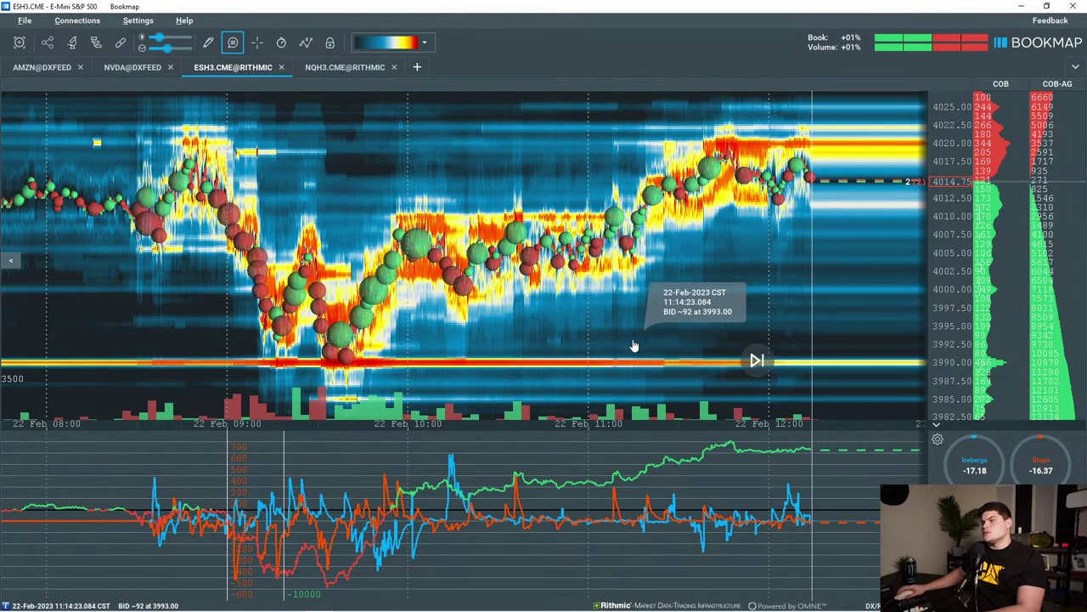
# Start a new instrument subscription, switch the platform to dxFeed and clear the NVDA symbol.
pyautogui.moveTo(743, 299); pyautogui.dragTo(705, 298)
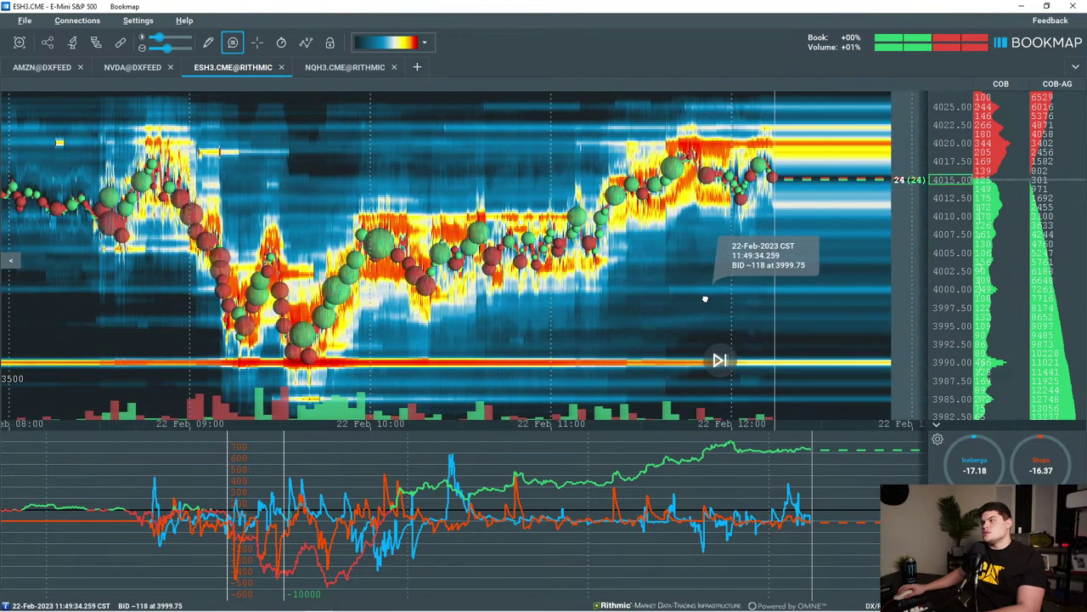
pyautogui.click(418, 67)
pyautogui.click(578, 234)
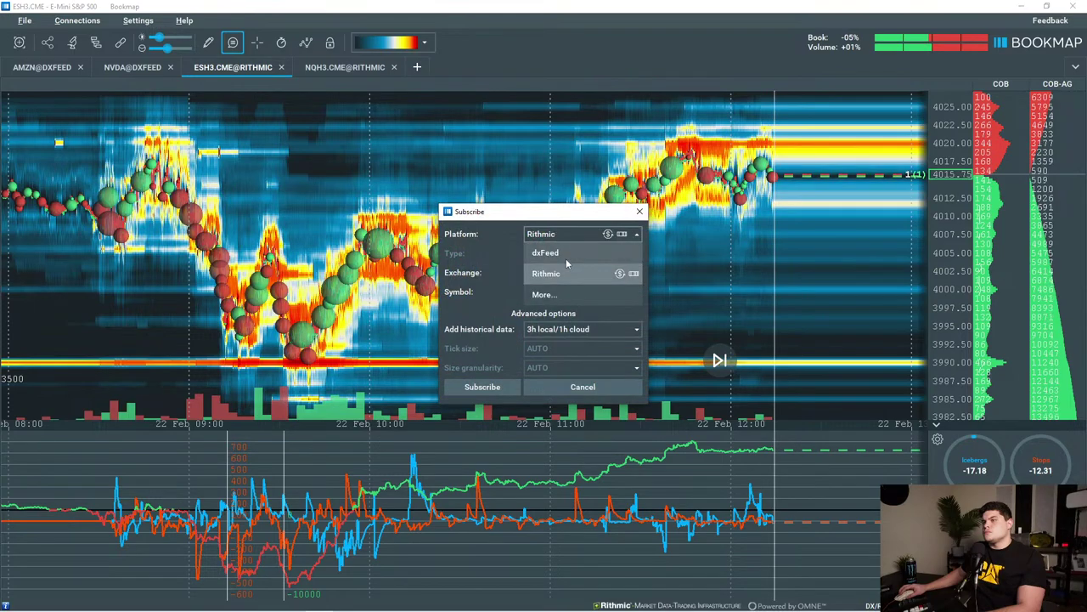
pyautogui.click(567, 257)
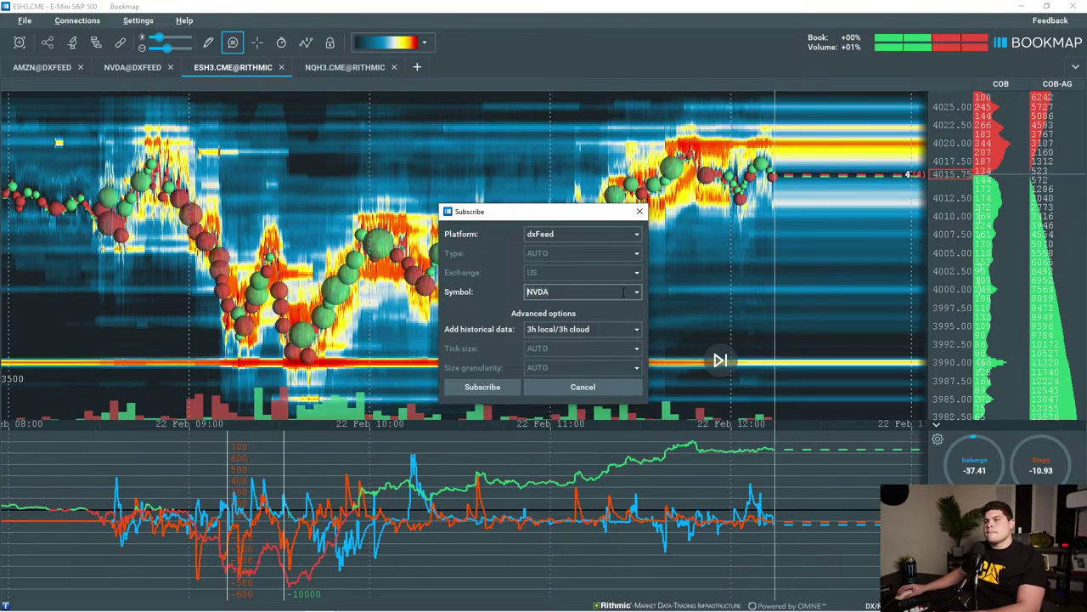
pyautogui.moveTo(583, 292); pyautogui.dragTo(491, 287)
pyautogui.press('BackSpace')
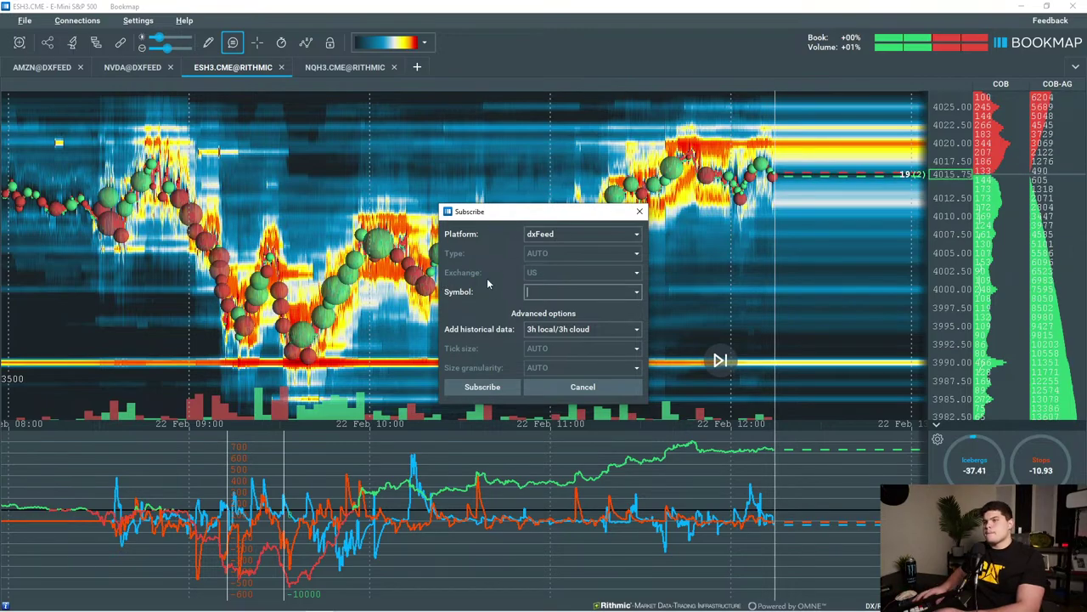
# Find the April 2023 gold futures contract /GCJ23:XCEC and try to subscribe to it through dxFeed.
pyautogui.write('/')
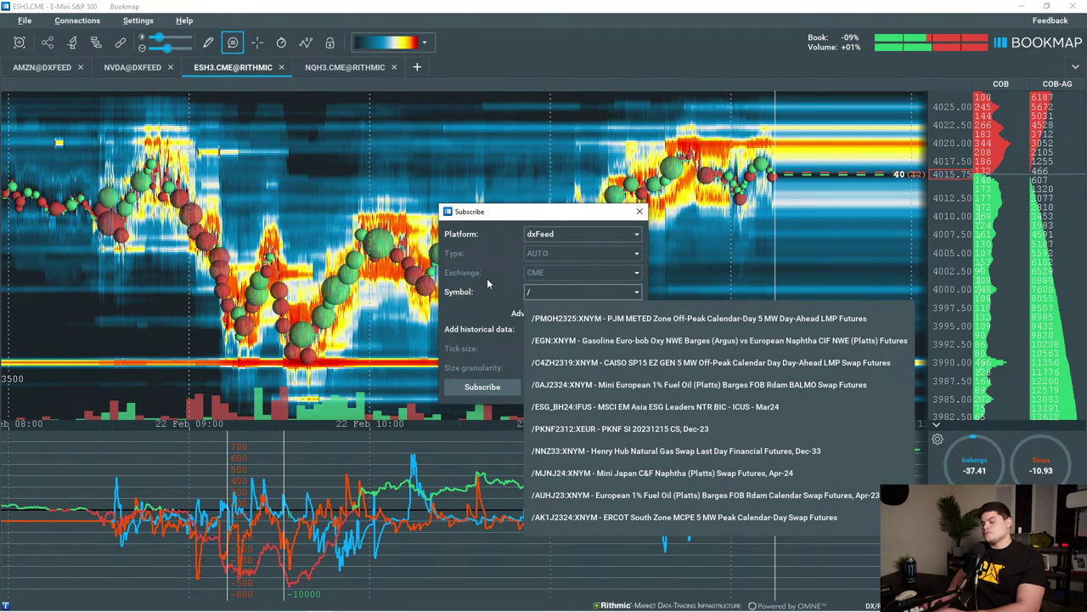
pyautogui.write('GCJ')
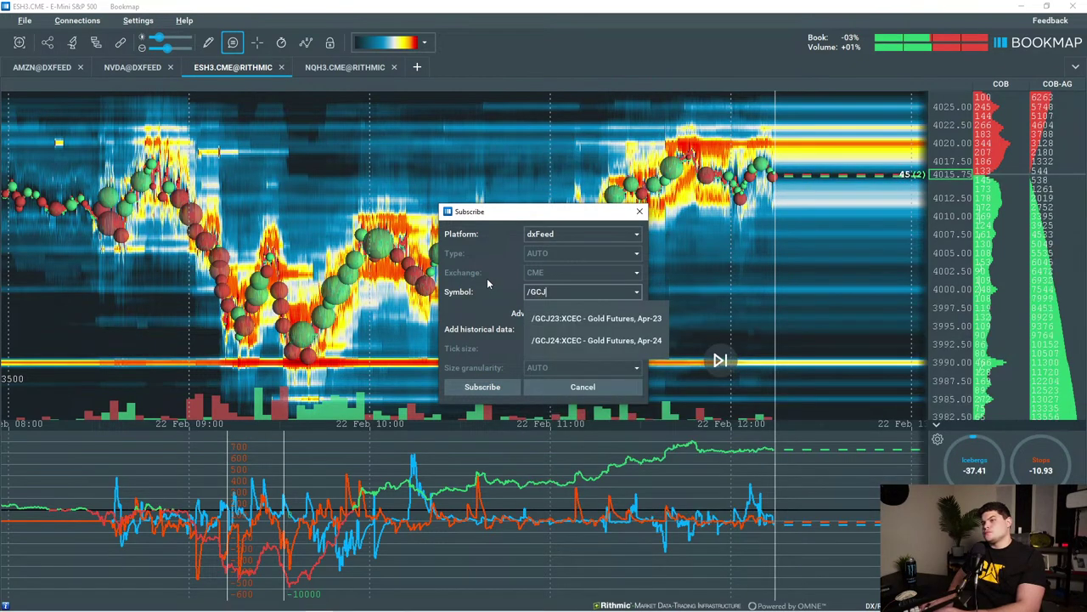
pyautogui.write('23')
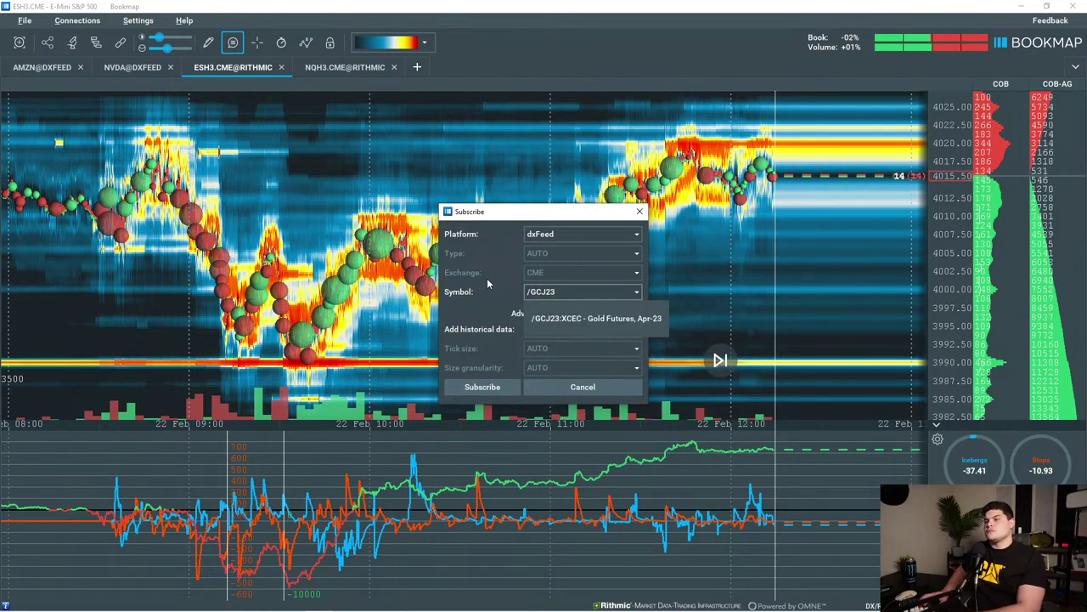
pyautogui.click(588, 316)
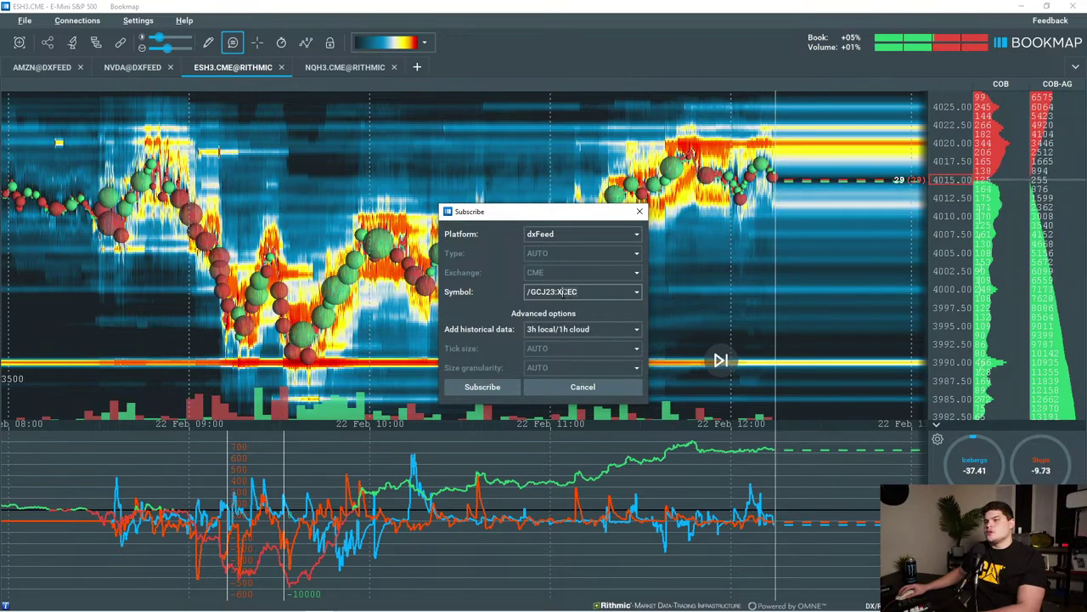
pyautogui.click(487, 387)
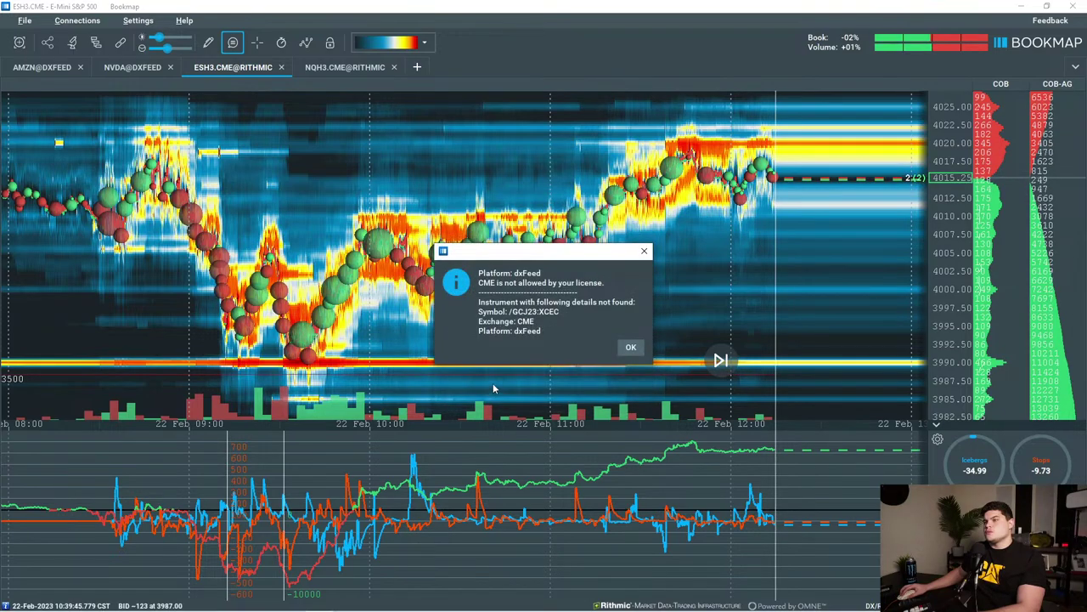
pyautogui.click(631, 347)
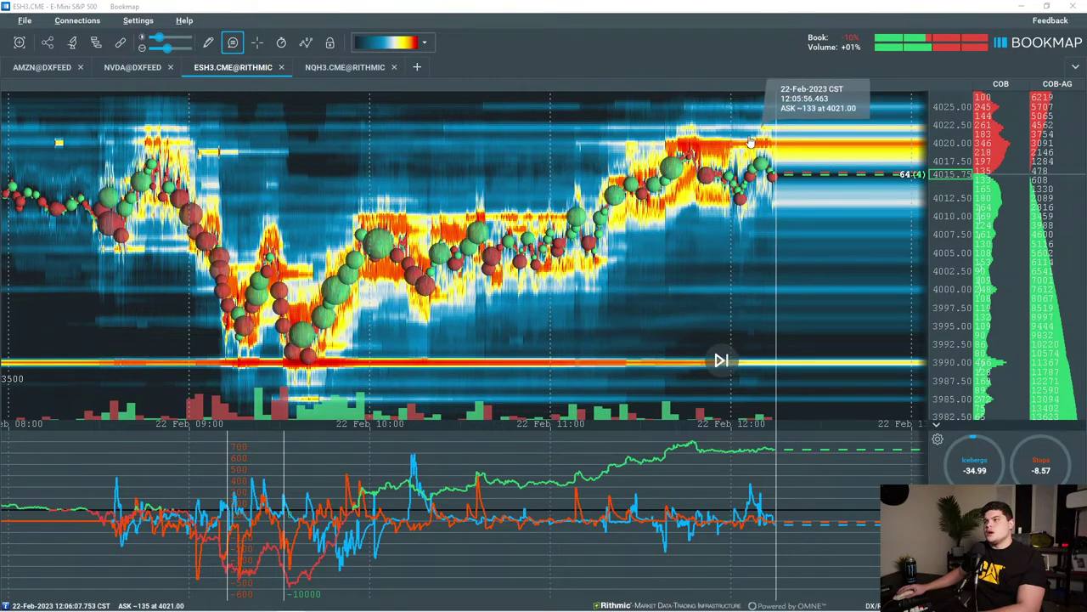
# Start a new dxFeed subscription, replace the NVDA symbol with /GCJ23 and try to subscribe to it.
pyautogui.click(416, 66)
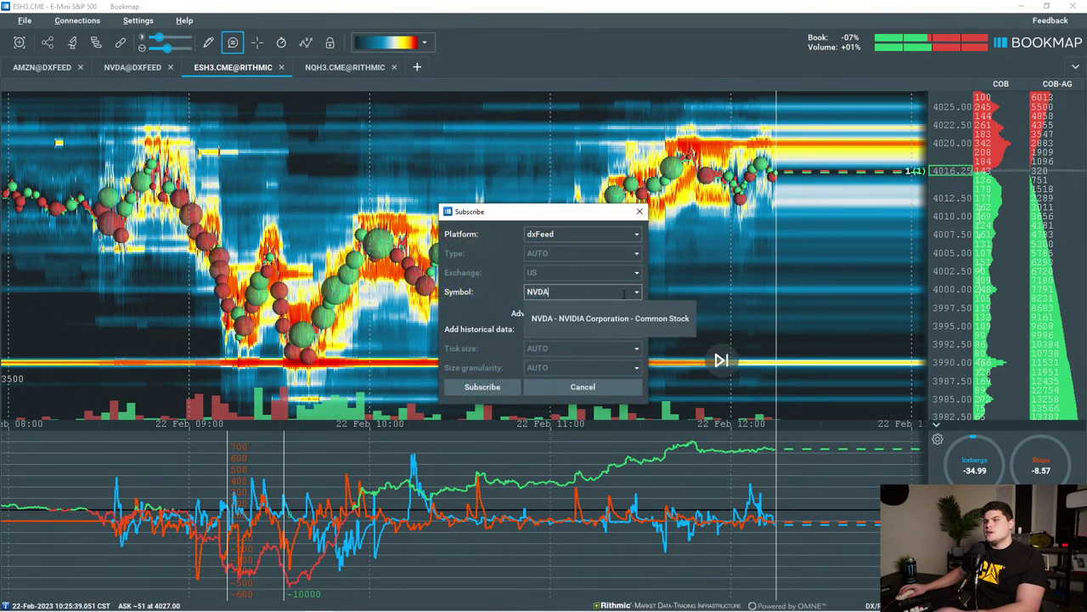
pyautogui.write('/')
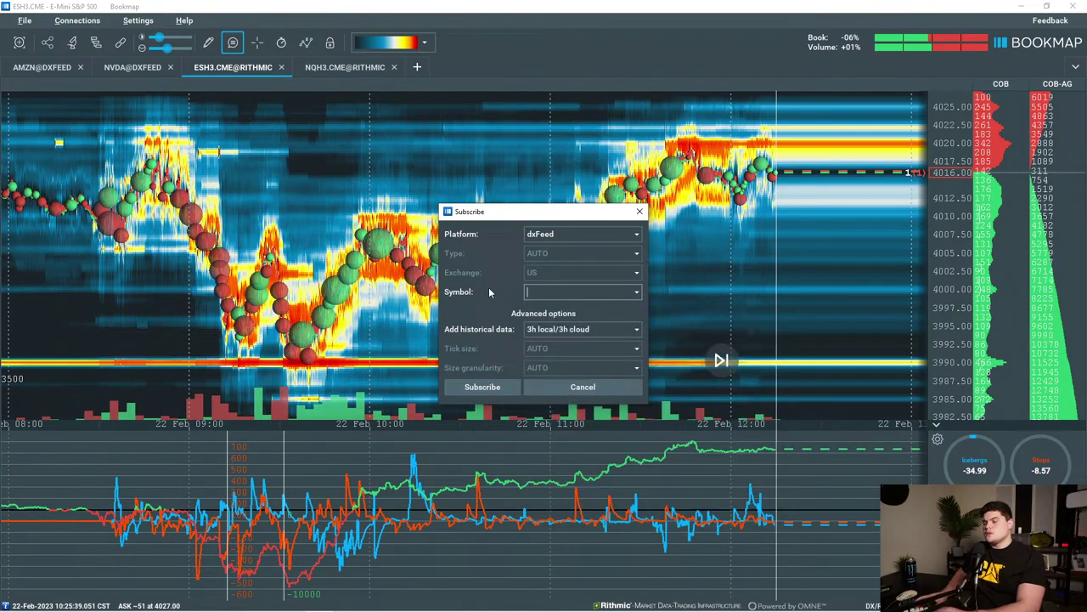
pyautogui.write('gc')
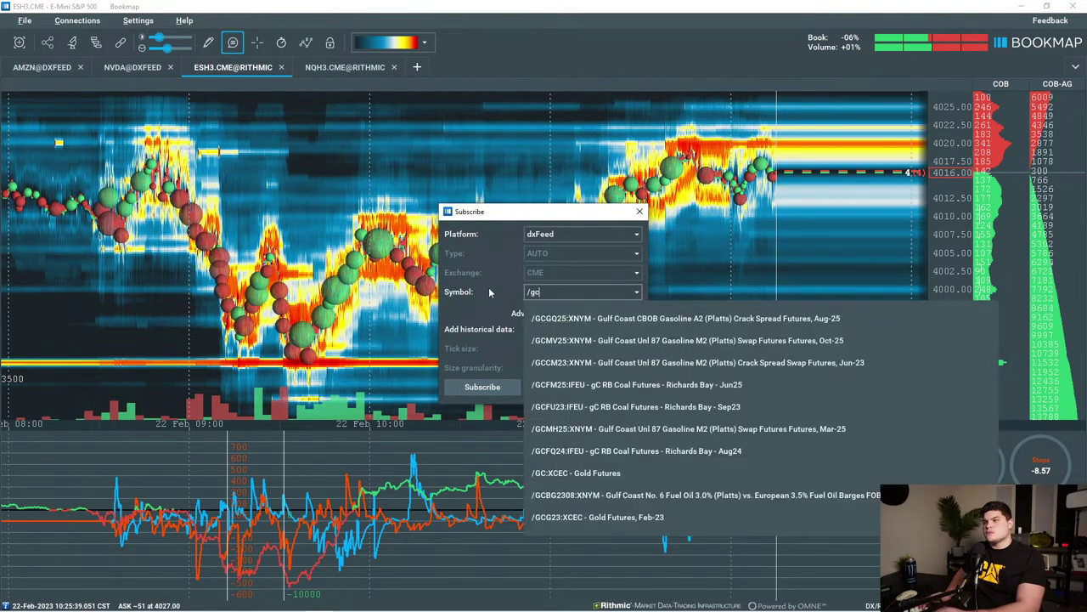
pyautogui.press('BackSpace')
pyautogui.press('BackSpace')
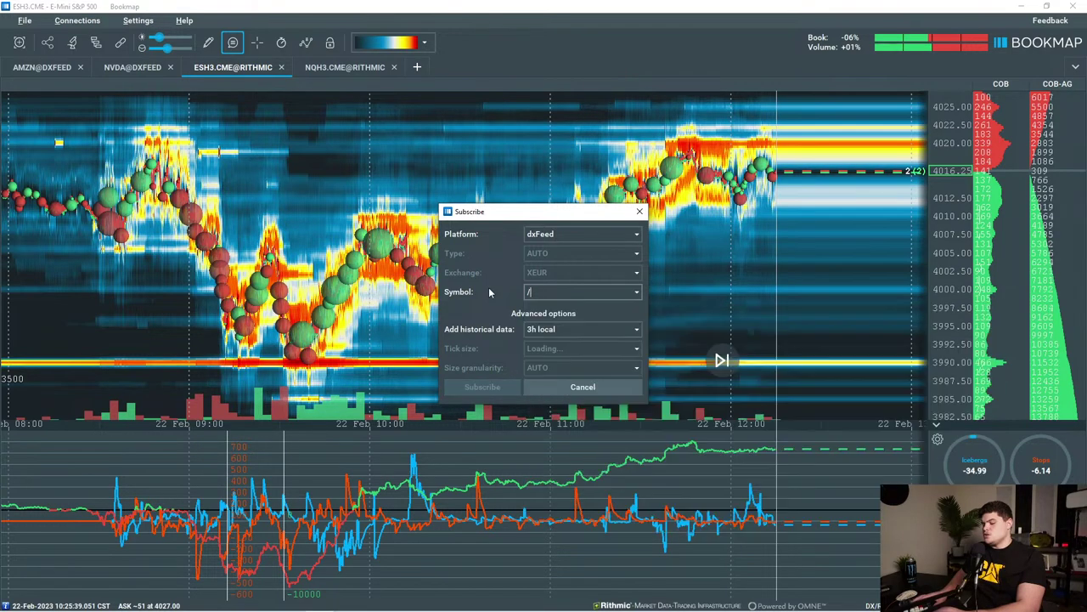
pyautogui.write('GC')
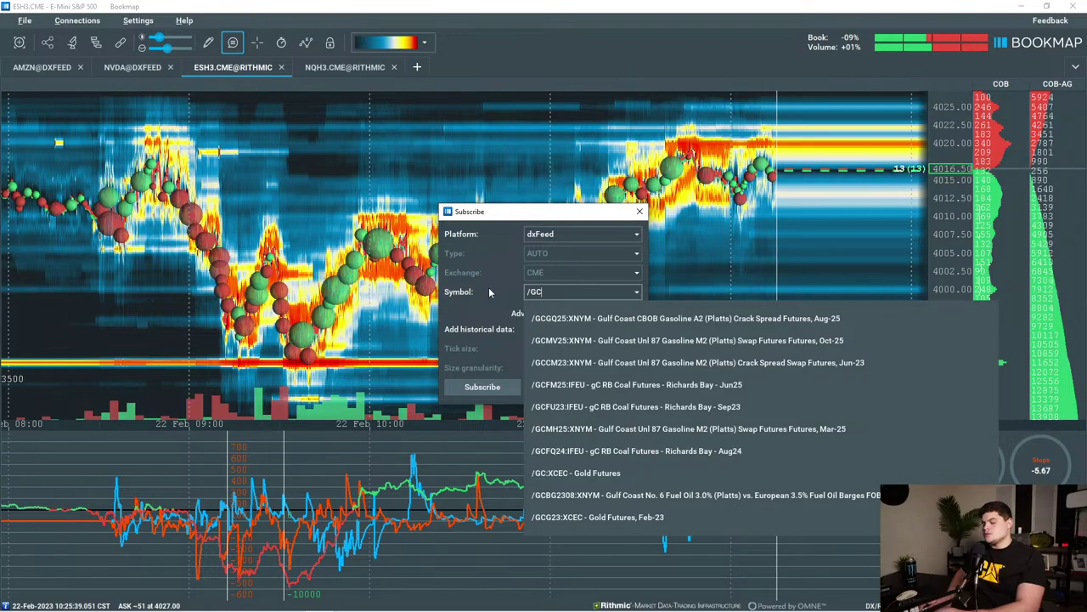
pyautogui.write('J')
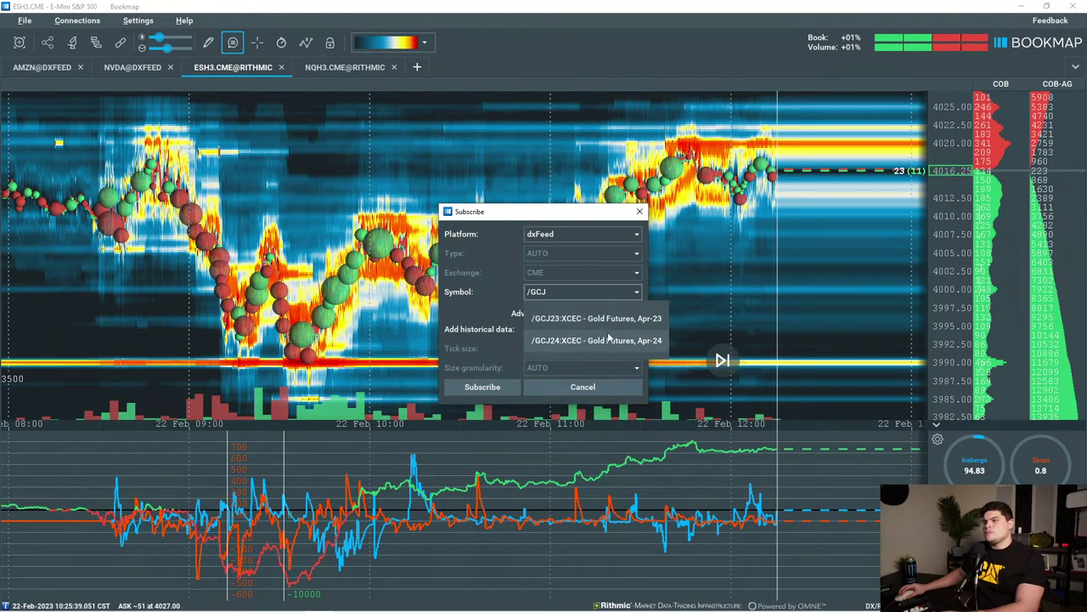
pyautogui.write('23')
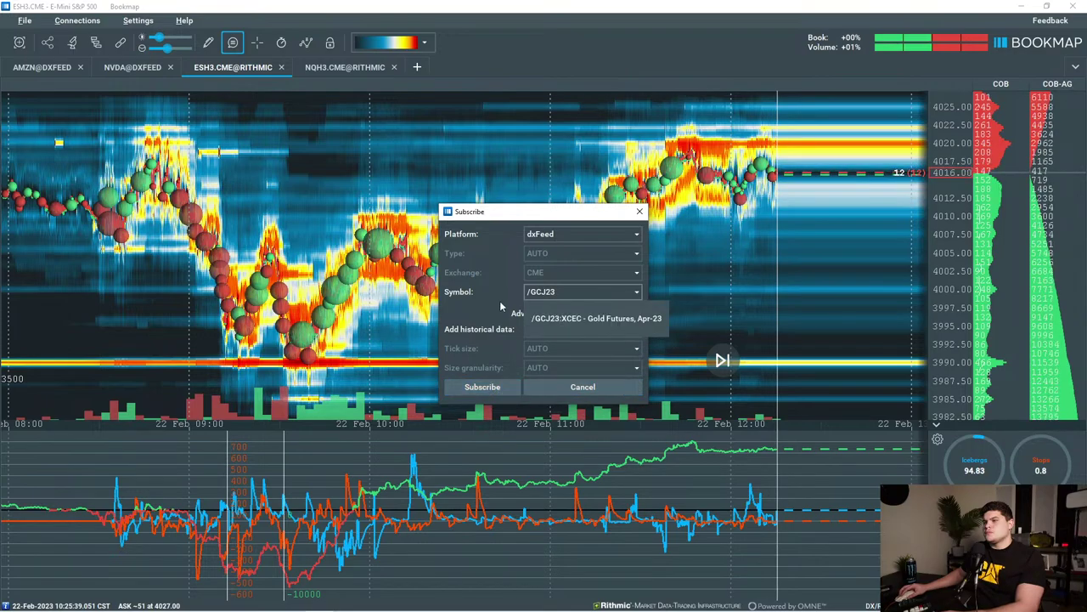
pyautogui.click(500, 292)
pyautogui.click(472, 393)
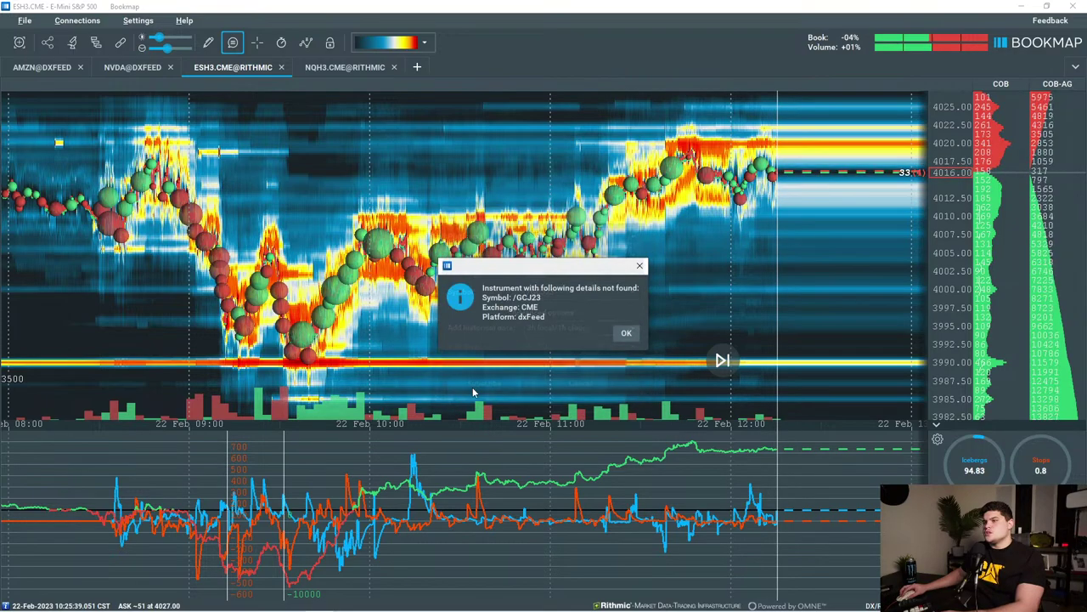
pyautogui.click(626, 334)
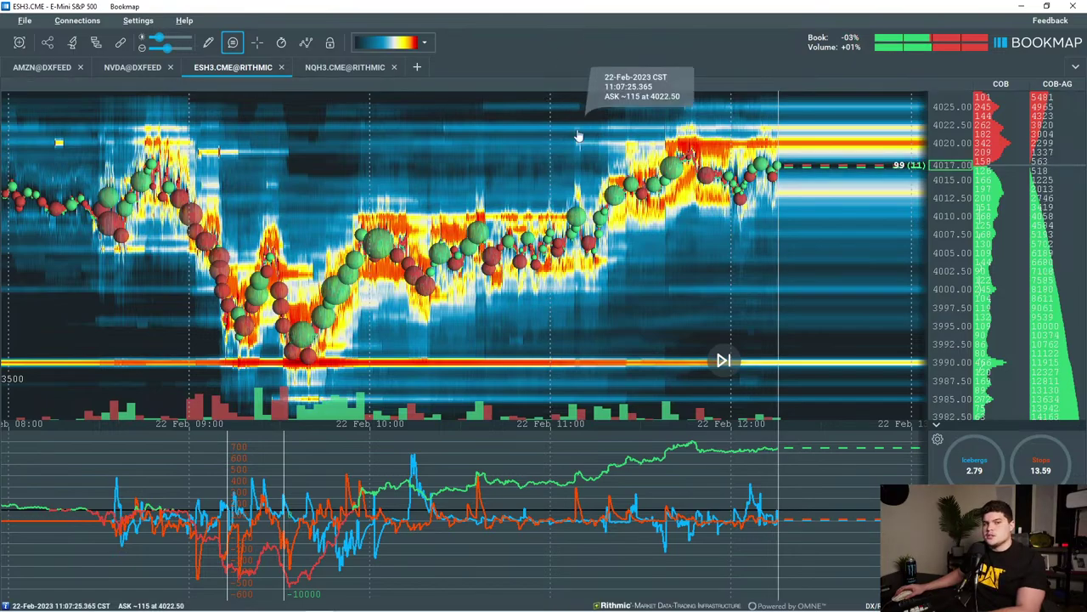
# Examine the ESH3 heatmap together with its lower indicator lines across the 22 February morning session.
pyautogui.scroll(-1, 758, 308)
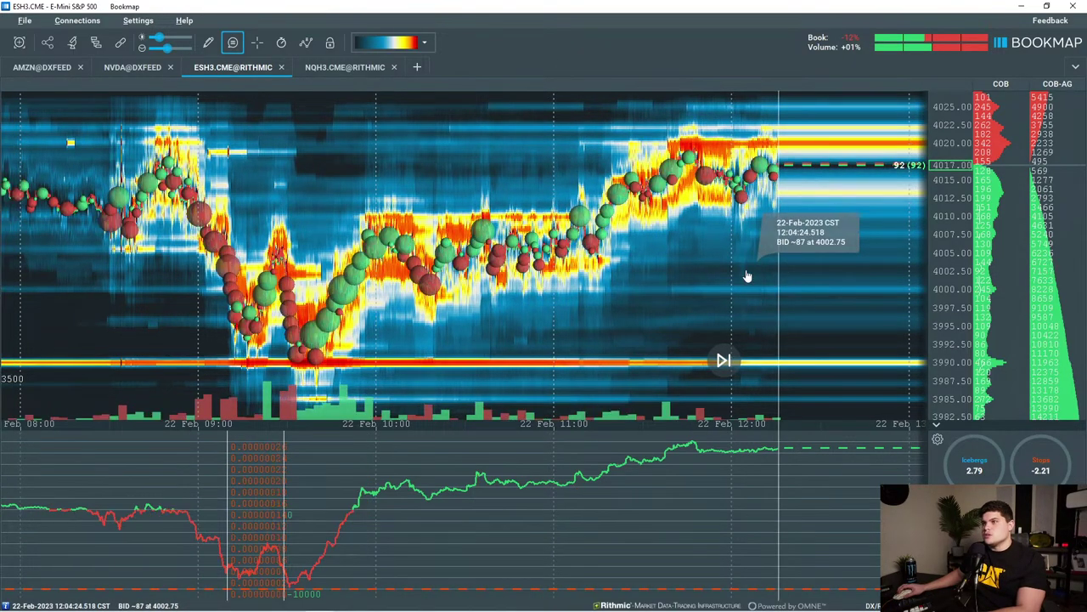
pyautogui.moveTo(748, 276)
pyautogui.mouseDown()
pyautogui.moveTo(687, 253)
pyautogui.moveTo(740, 275)
pyautogui.mouseUp()
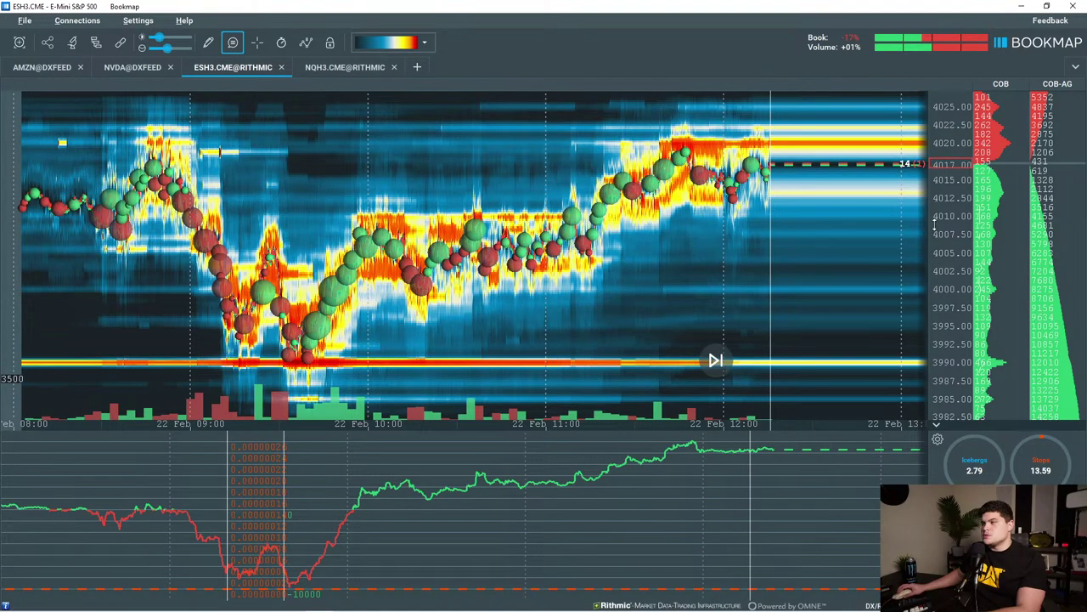
pyautogui.moveTo(949, 201); pyautogui.dragTo(955, 228)
pyautogui.moveTo(882, 246); pyautogui.dragTo(827, 283)
pyautogui.scroll(3, 829, 284)
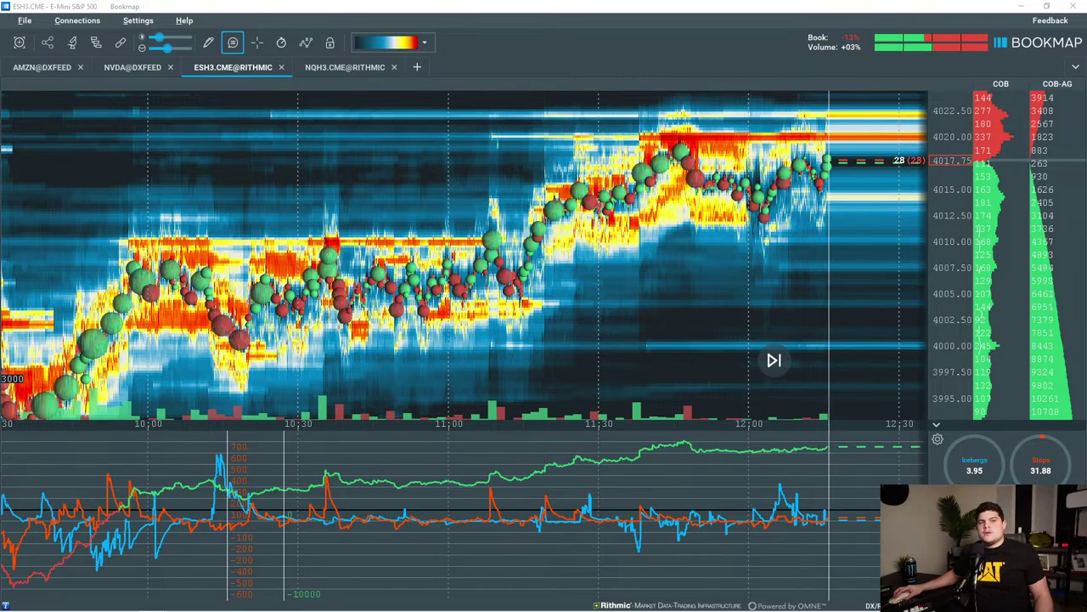
pyautogui.scroll(-3, 475, 281)
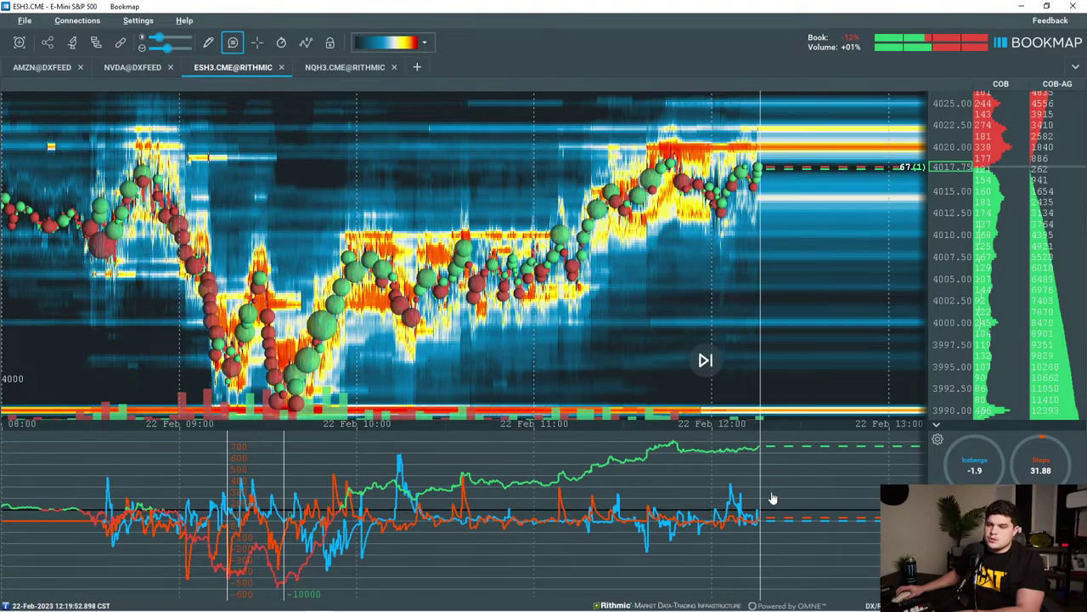
pyautogui.scroll(3, 773, 497)
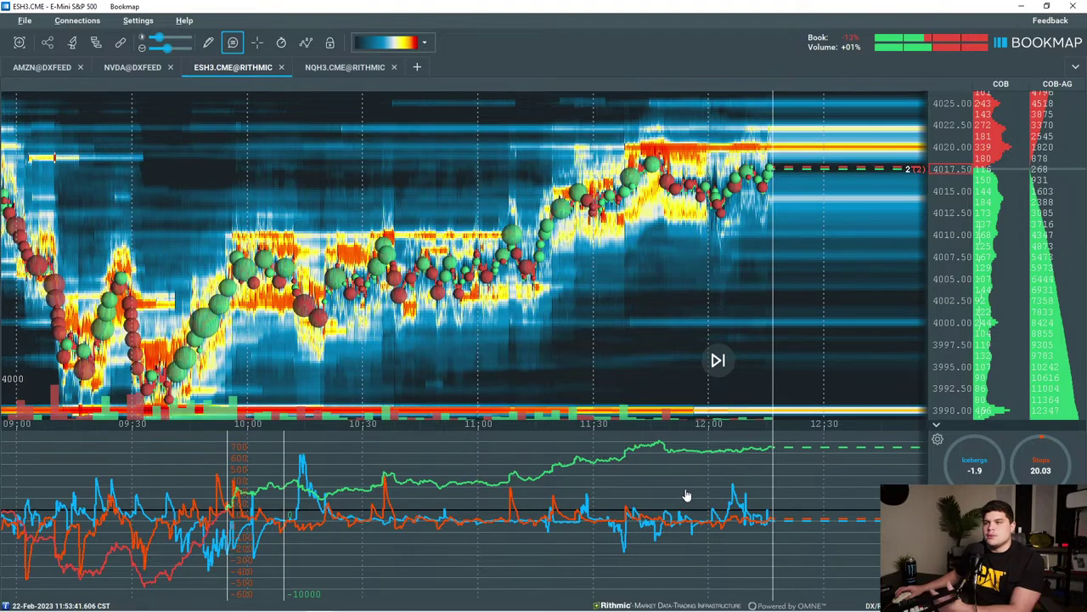
pyautogui.moveTo(648, 275); pyautogui.dragTo(778, 249)
# Show the NVDA dxFeed heatmap and review its price action and volume across the morning session.
pyautogui.click(146, 72)
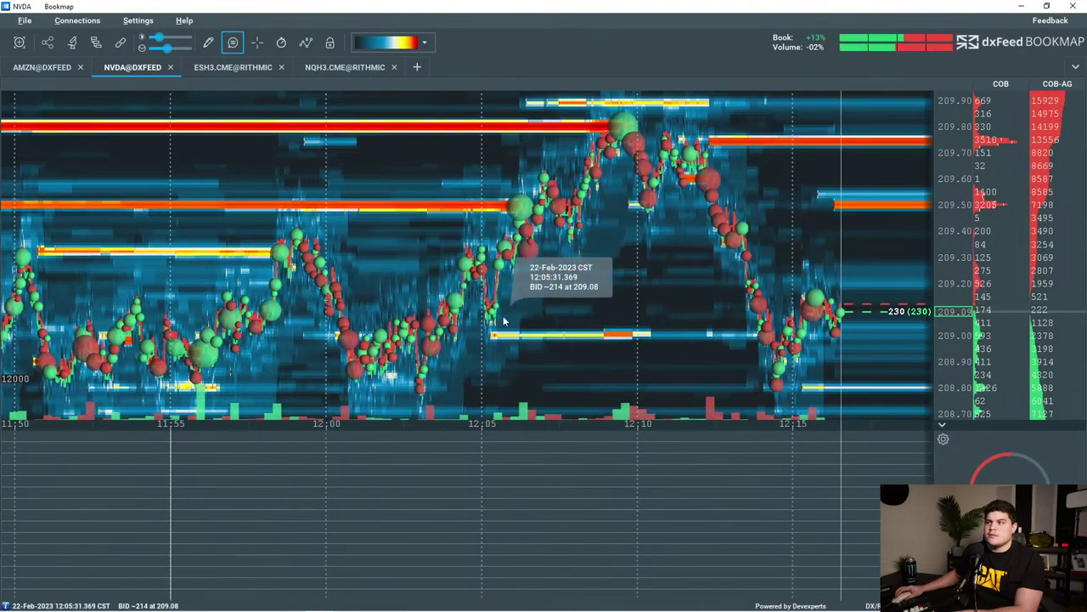
pyautogui.scroll(-5, 718, 316)
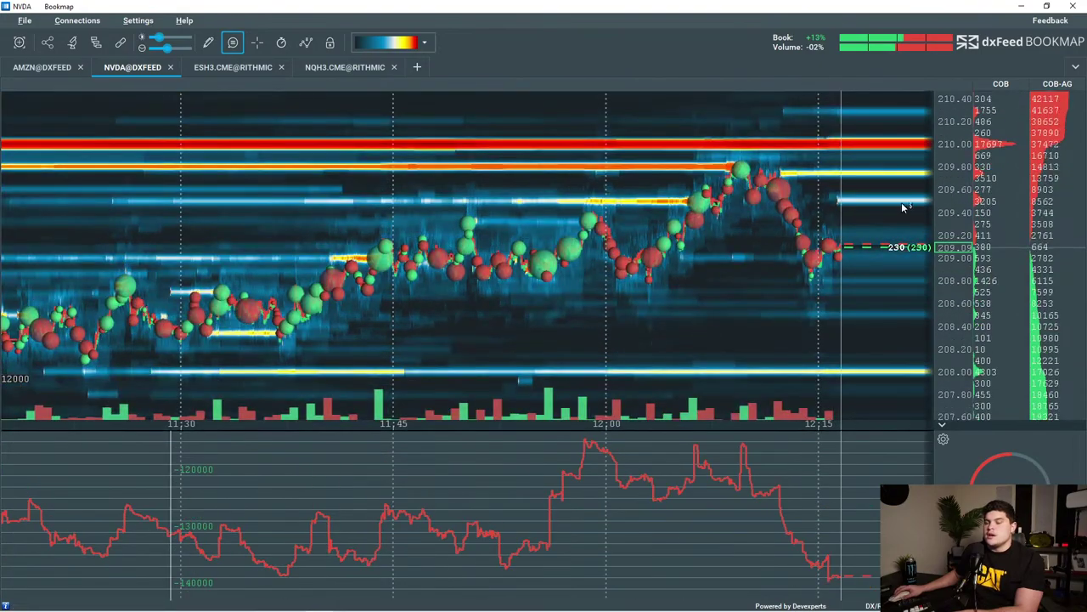
pyautogui.scroll(-8, 718, 315)
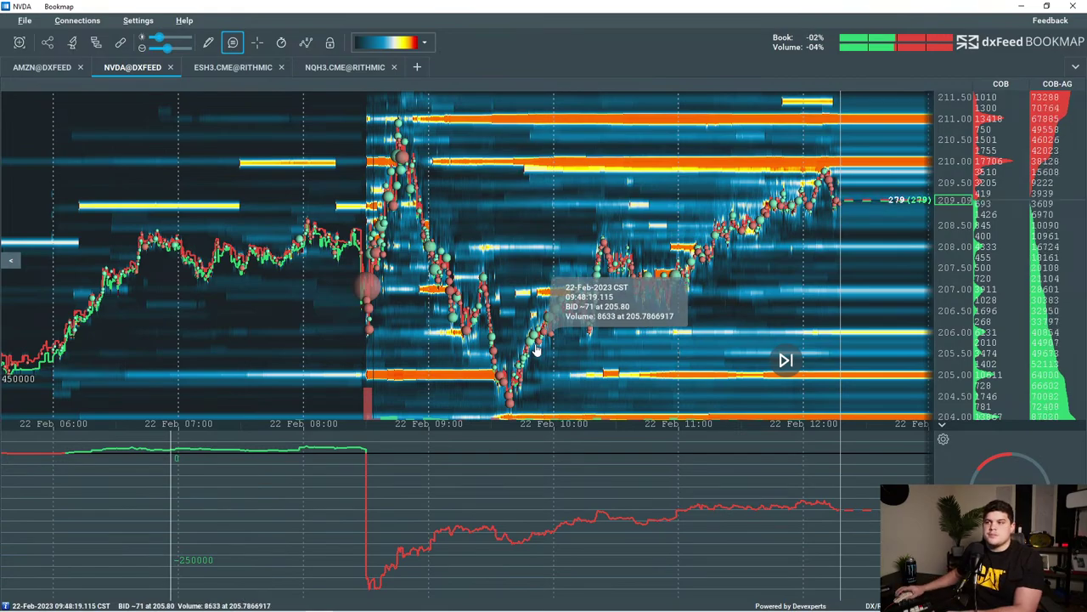
pyautogui.scroll(4, 609, 333)
pyautogui.moveTo(775, 280); pyautogui.dragTo(408, 258)
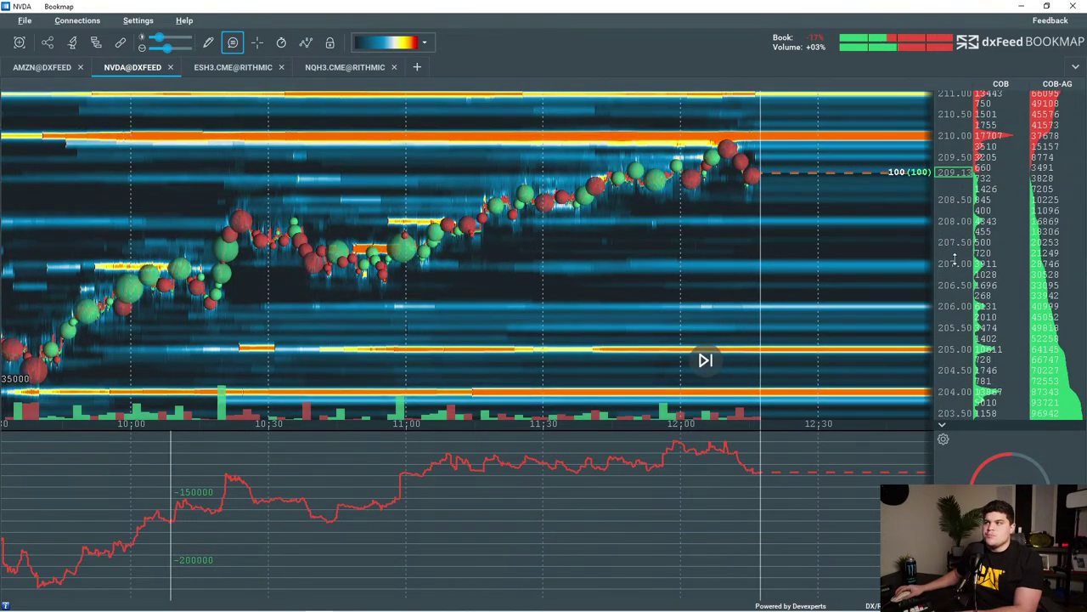
# Examine NVDA's resting liquidity bands between about 207.00 and 211.00 relative to the latest price.
pyautogui.moveTo(955, 259); pyautogui.dragTo(943, 204)
pyautogui.moveTo(850, 209); pyautogui.dragTo(681, 299)
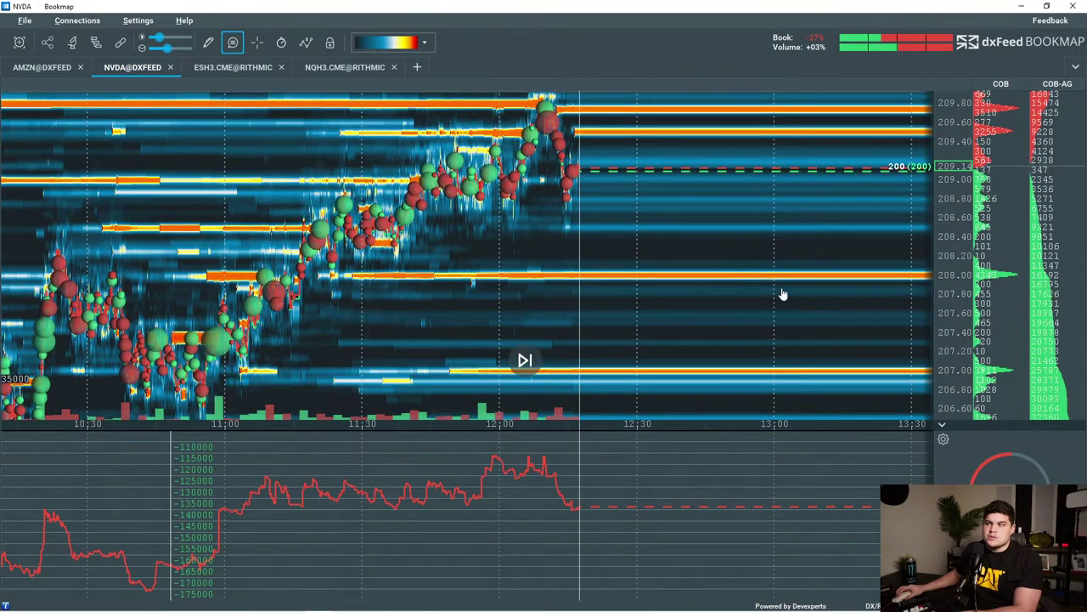
pyautogui.moveTo(657, 193); pyautogui.dragTo(678, 221)
pyautogui.moveTo(578, 146)
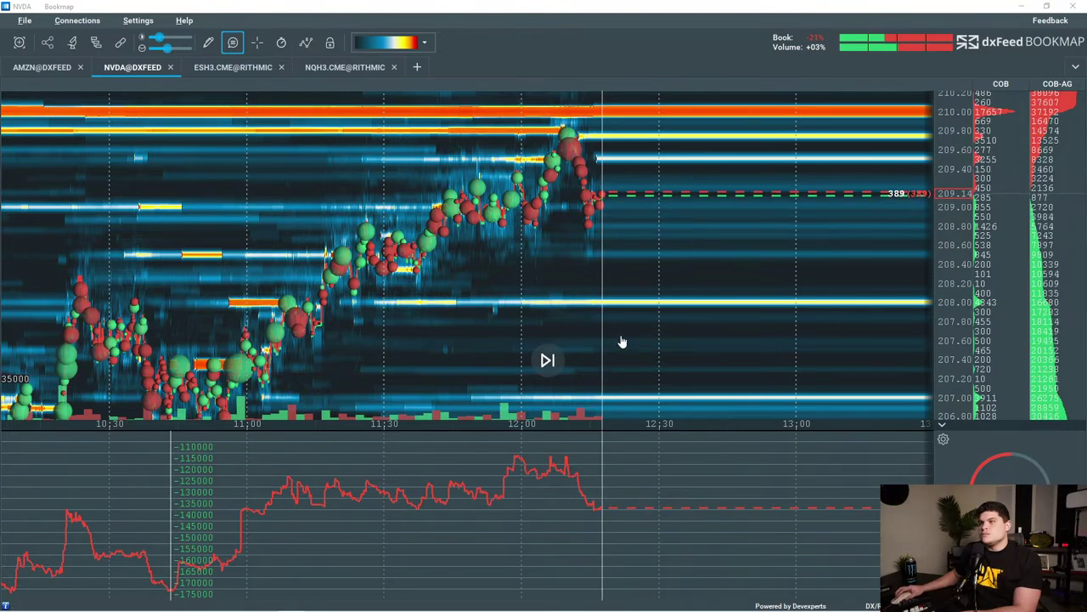
pyautogui.scroll(-3, 623, 323)
pyautogui.moveTo(944, 213); pyautogui.dragTo(950, 239)
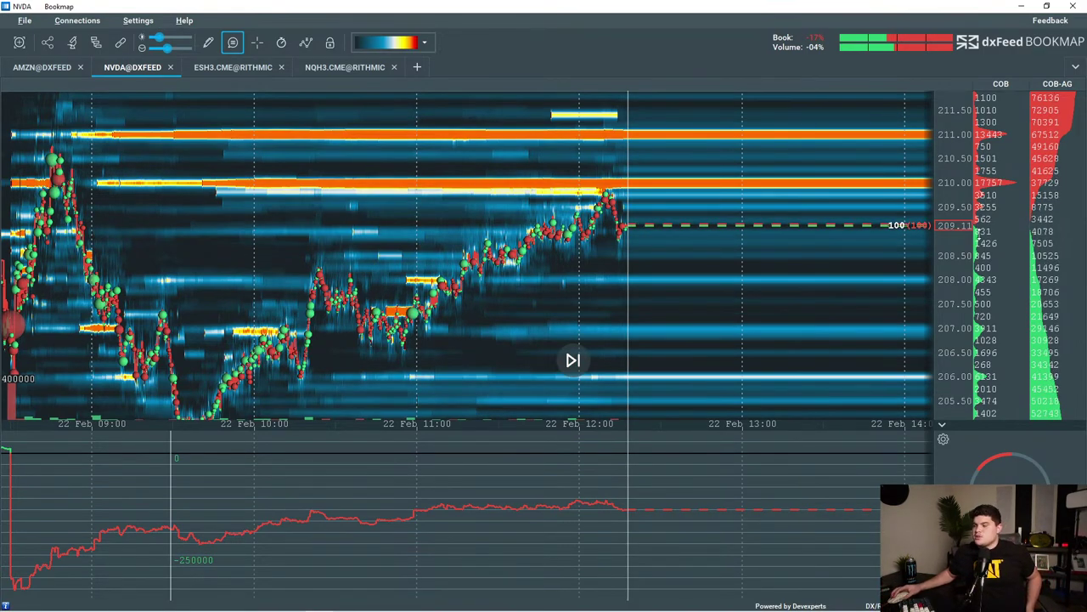
# Switch back to the ESH3 Rithmic heatmap and examine the liquidity above and below the current price.
pyautogui.click(233, 67)
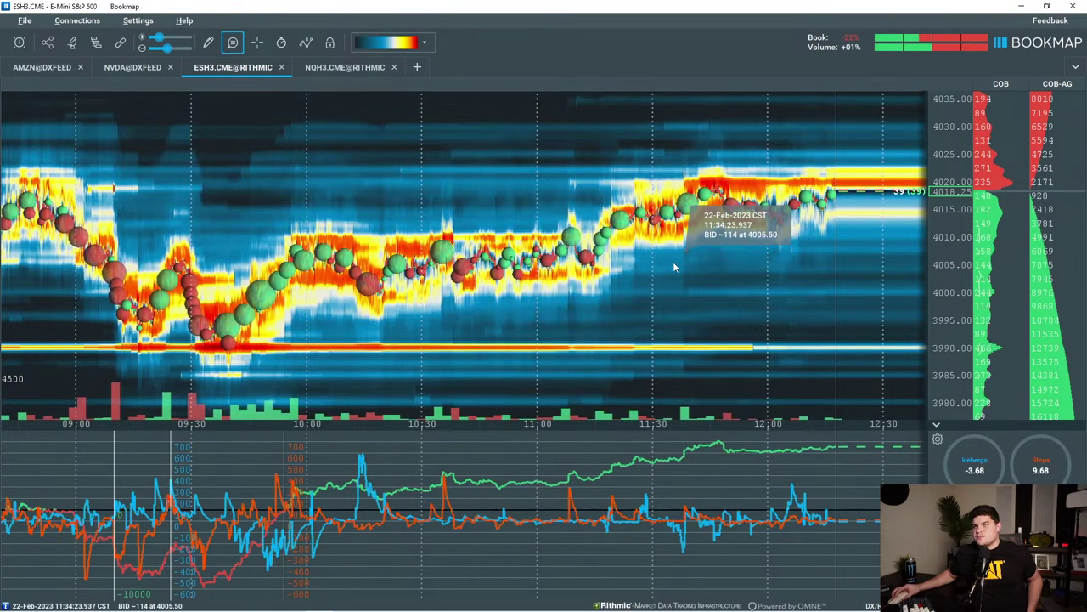
pyautogui.moveTo(940, 285); pyautogui.dragTo(949, 250)
pyautogui.moveTo(813, 238); pyautogui.dragTo(775, 295)
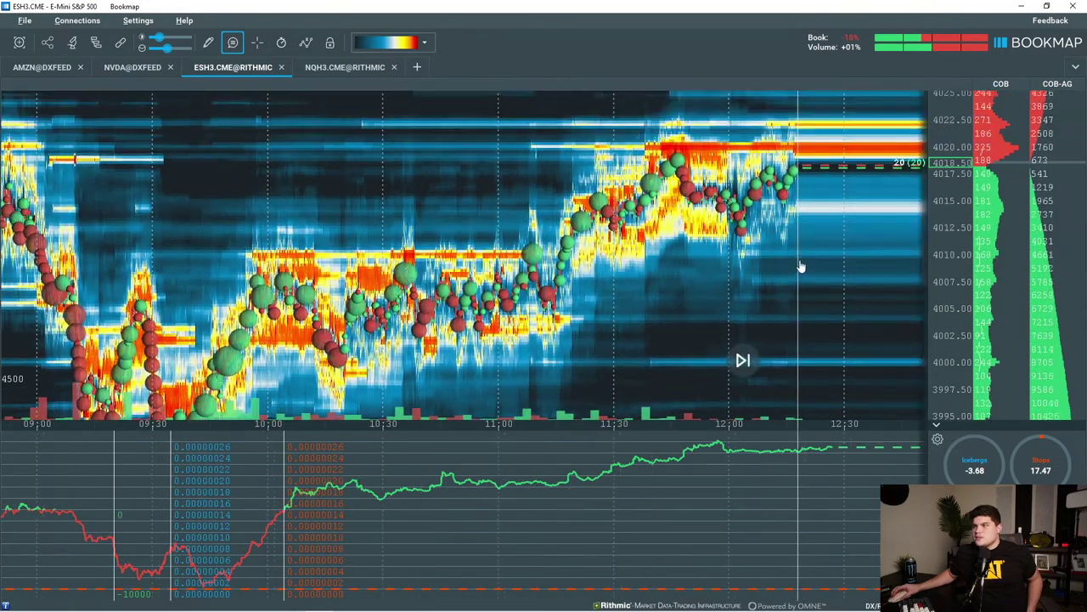
pyautogui.scroll(3, 803, 269)
pyautogui.moveTo(947, 254); pyautogui.dragTo(947, 209)
pyautogui.moveTo(883, 229); pyautogui.dragTo(810, 305)
pyautogui.moveTo(944, 187); pyautogui.dragTo(947, 223)
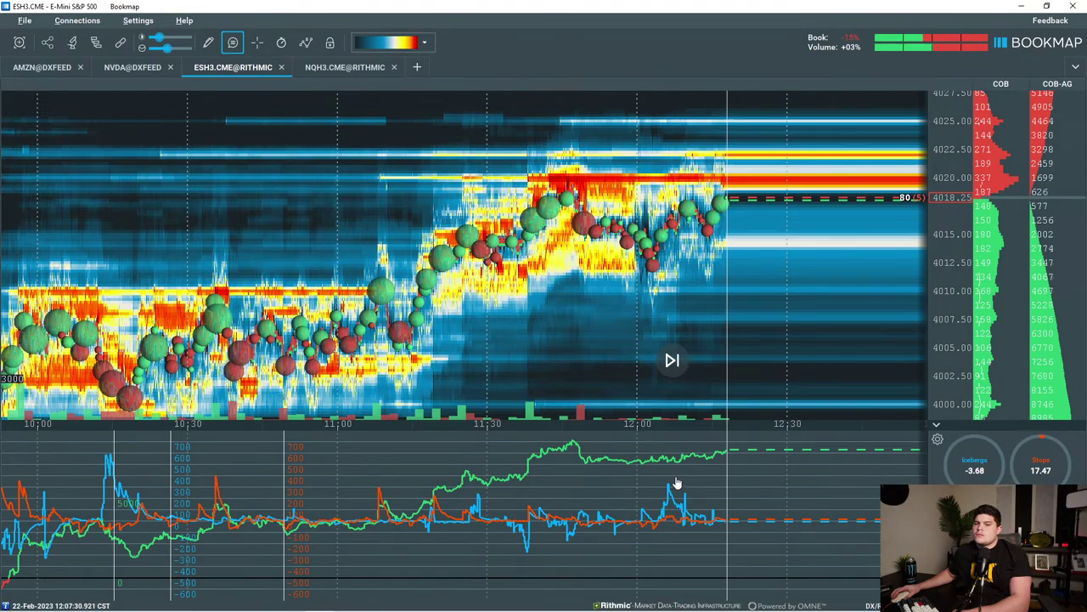
# Compare ESH3's morning price swings with the heatmap liquidity and the lower indicator lines at close and wide time ranges.
pyautogui.scroll(-3, 679, 423)
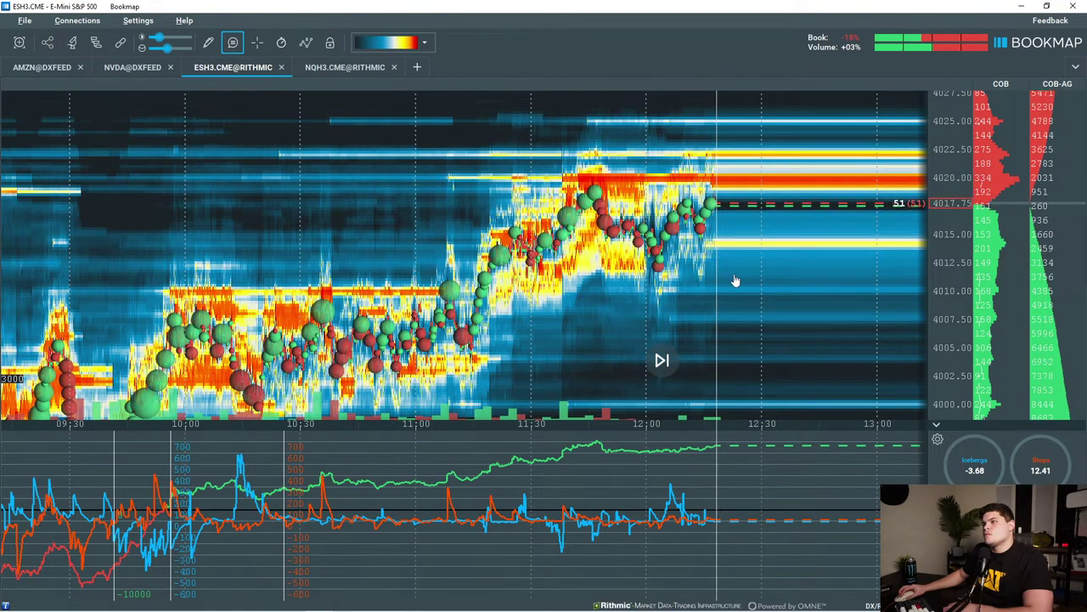
pyautogui.moveTo(736, 281); pyautogui.dragTo(752, 278)
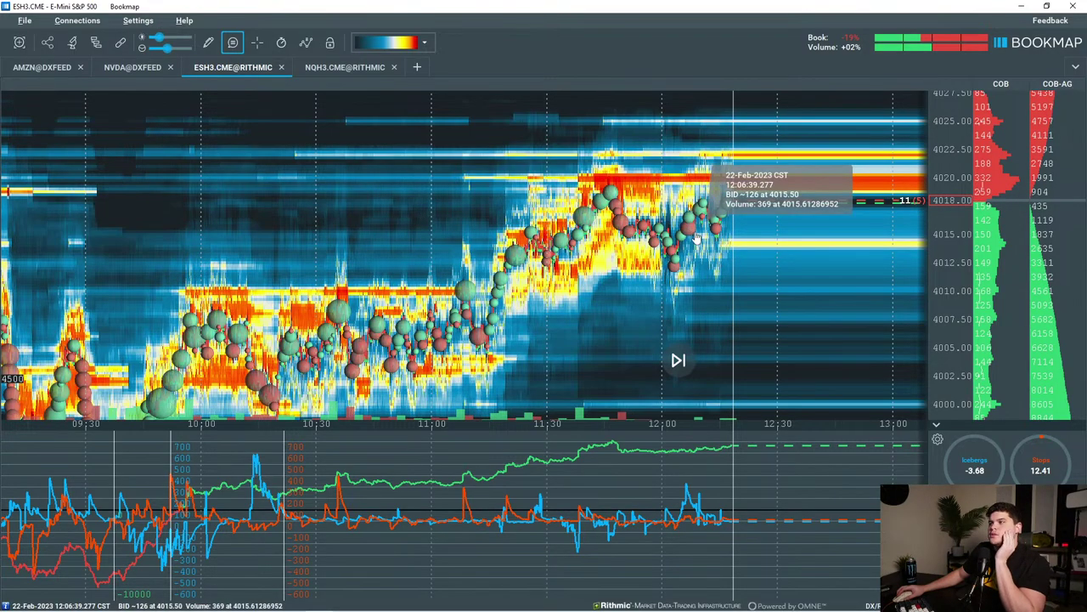
pyautogui.scroll(3, 833, 226)
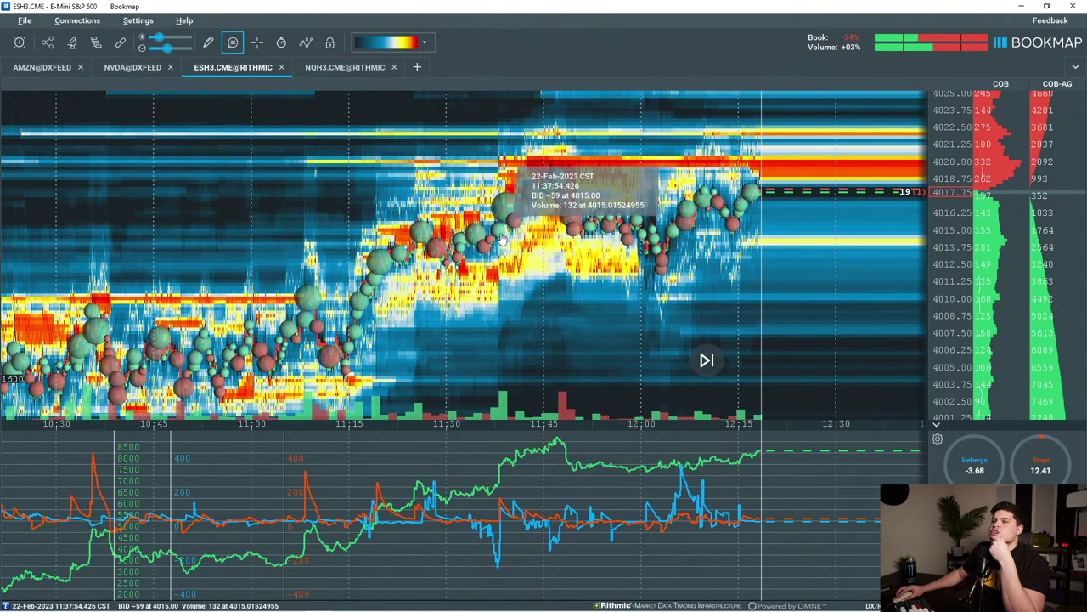
pyautogui.moveTo(629, 254); pyautogui.dragTo(562, 257)
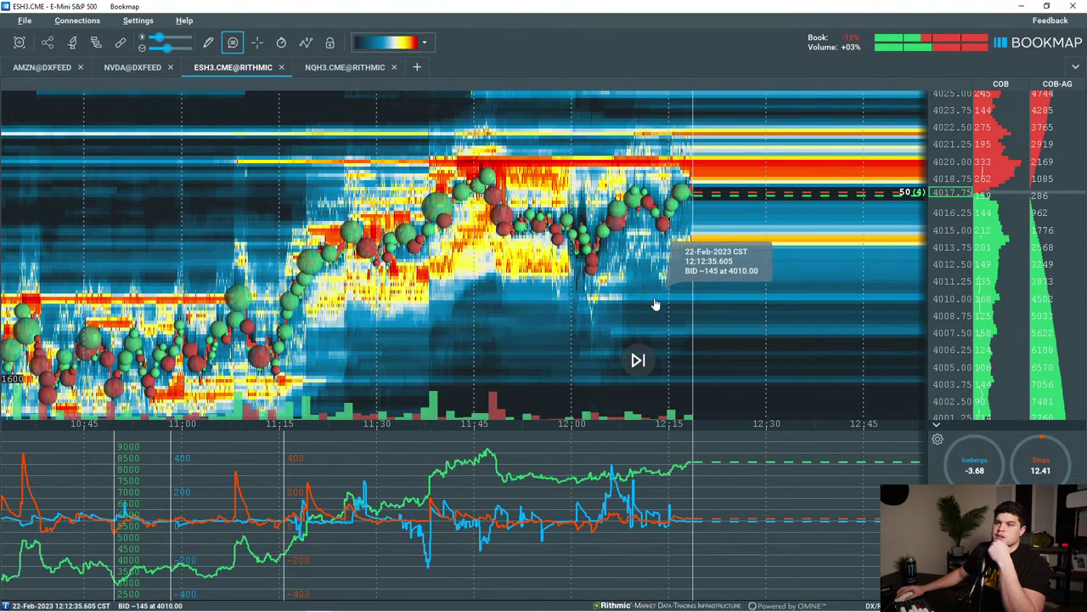
pyautogui.scroll(-3, 661, 306)
pyautogui.moveTo(948, 213); pyautogui.dragTo(946, 240)
pyautogui.scroll(-3, 941, 241)
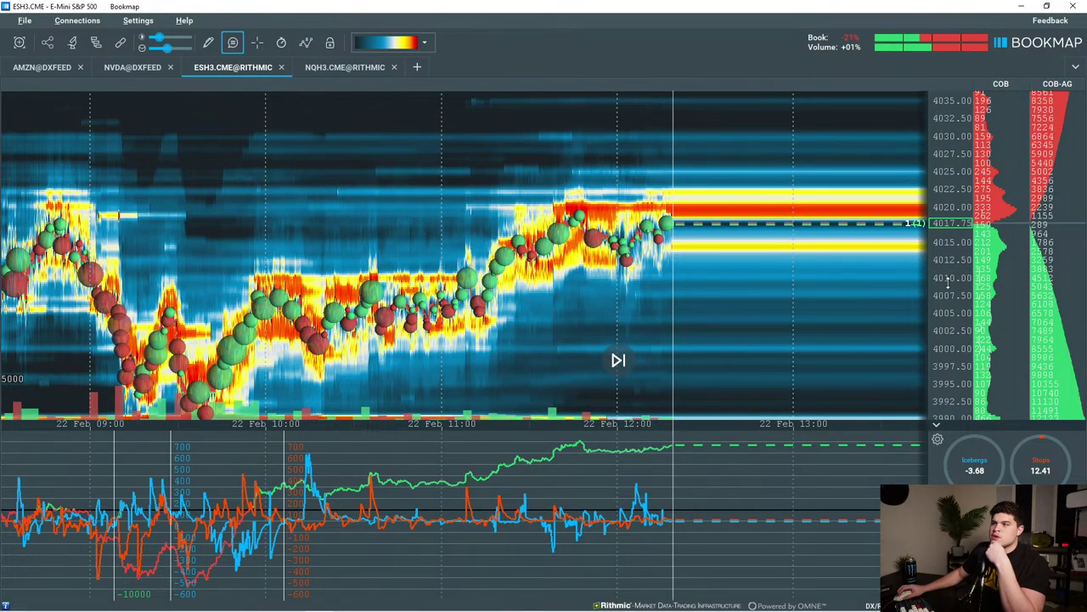
# Examine ESH3's order-flow bubbles and resting liquidity between about 4013 and 4023 from 11:15 to 12:15.
pyautogui.scroll(3, 948, 284)
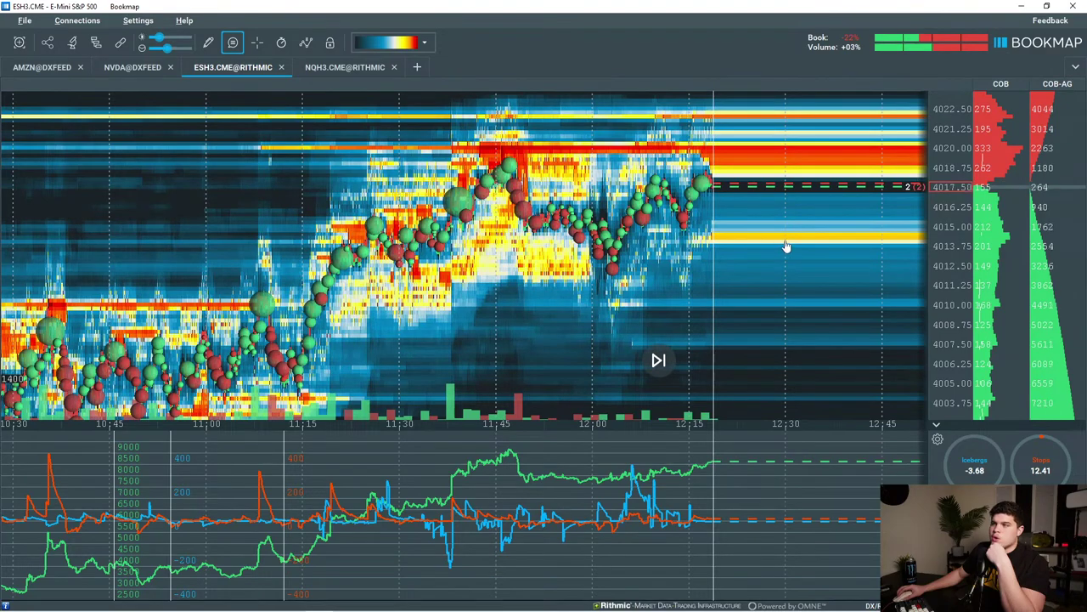
pyautogui.moveTo(751, 239); pyautogui.dragTo(779, 258)
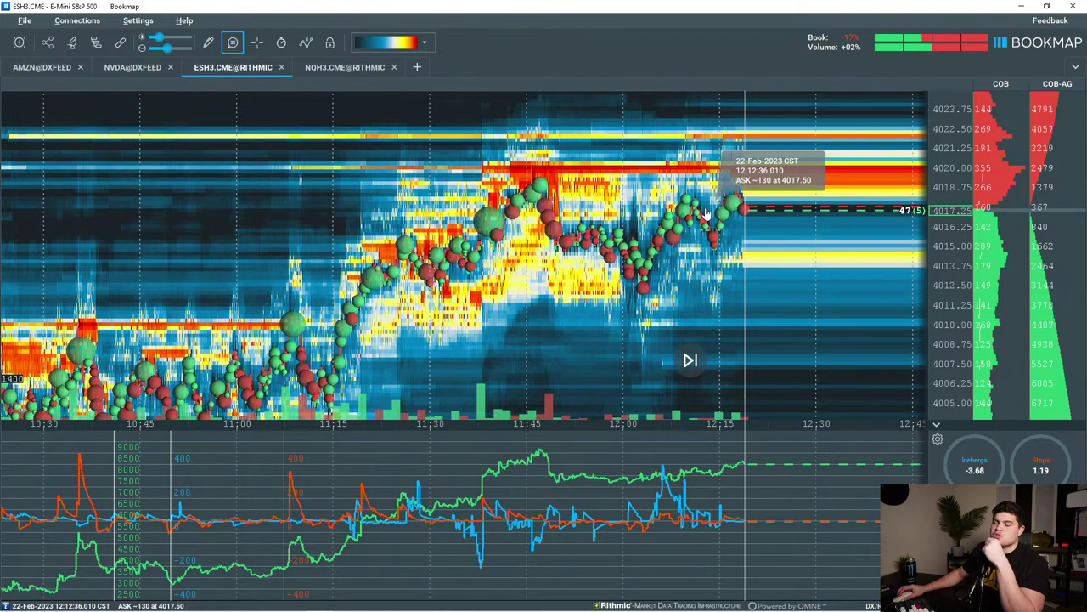
pyautogui.scroll(3, 712, 246)
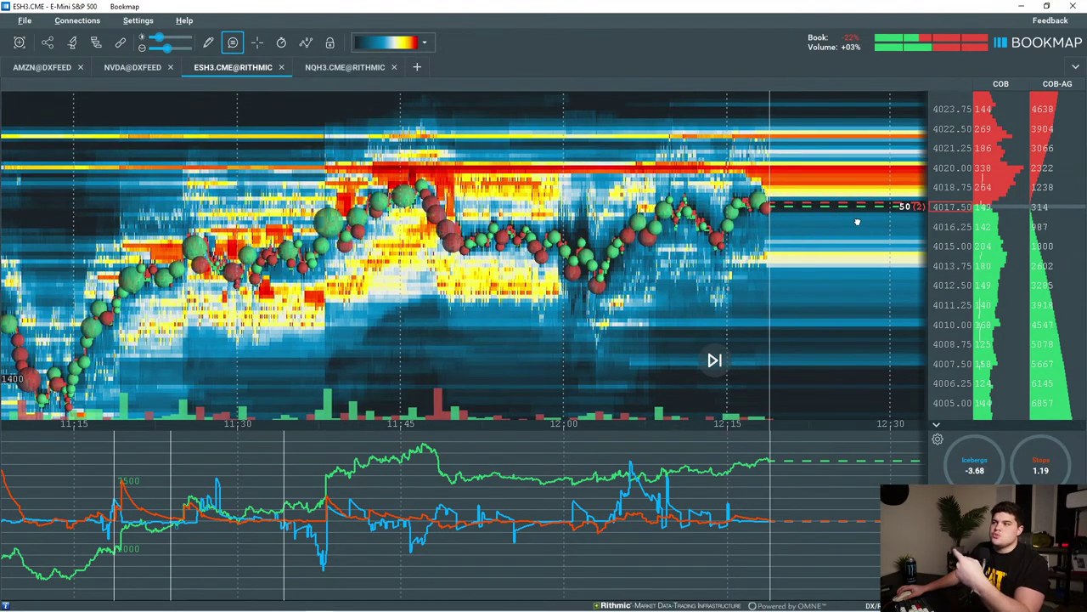
pyautogui.moveTo(862, 221); pyautogui.dragTo(814, 233)
pyautogui.scroll(-3, 769, 255)
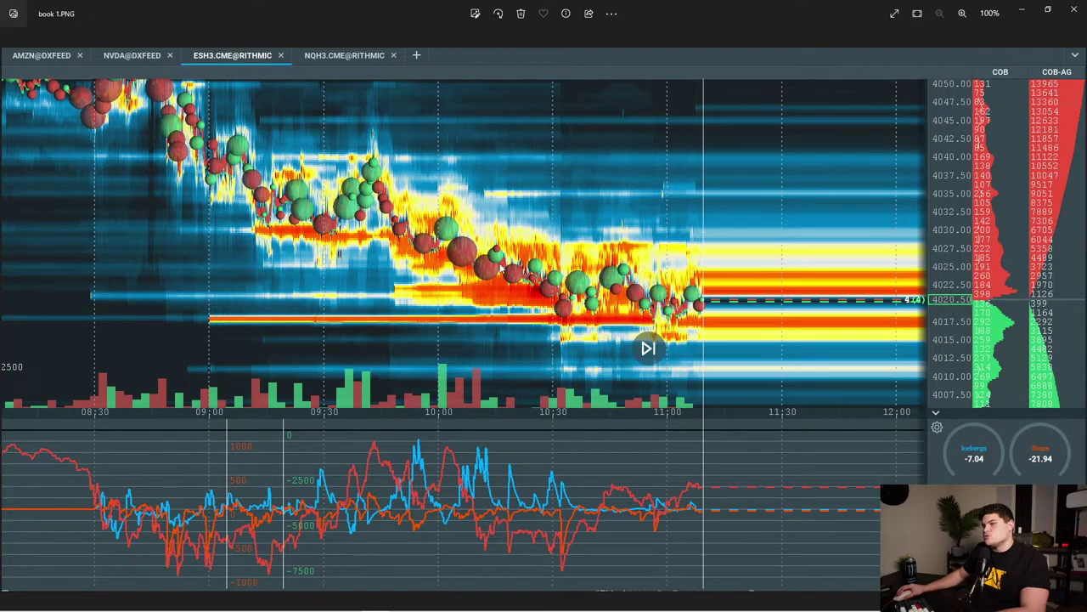
# Put away the book 1.PNG screenshot and inspect the live ESH3 heatmap's price levels around 4020 in more detail.
pyautogui.click(1025, 14)
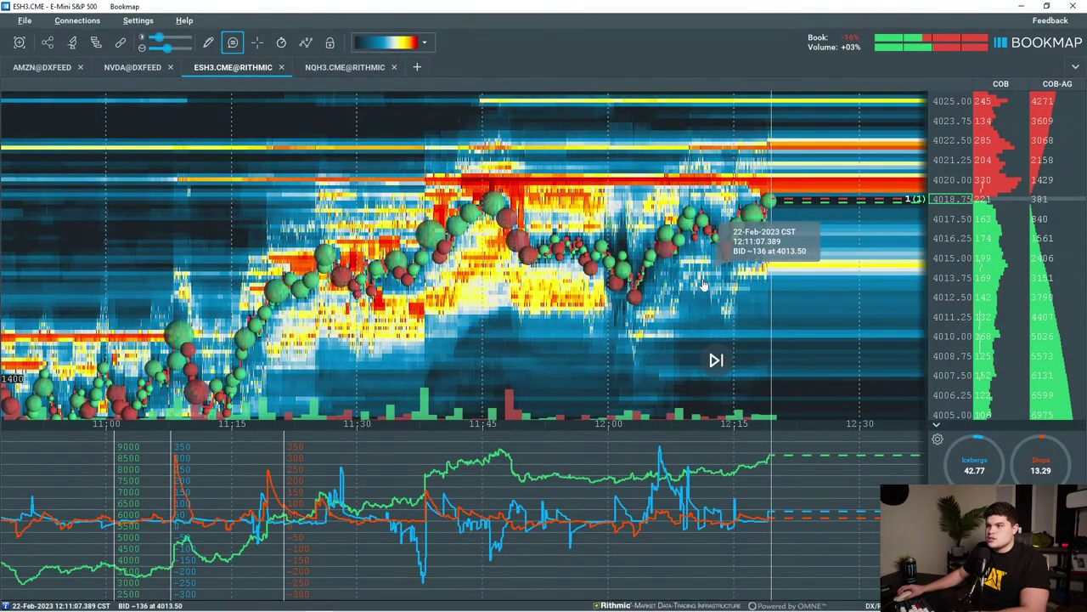
pyautogui.scroll(3, 957, 248)
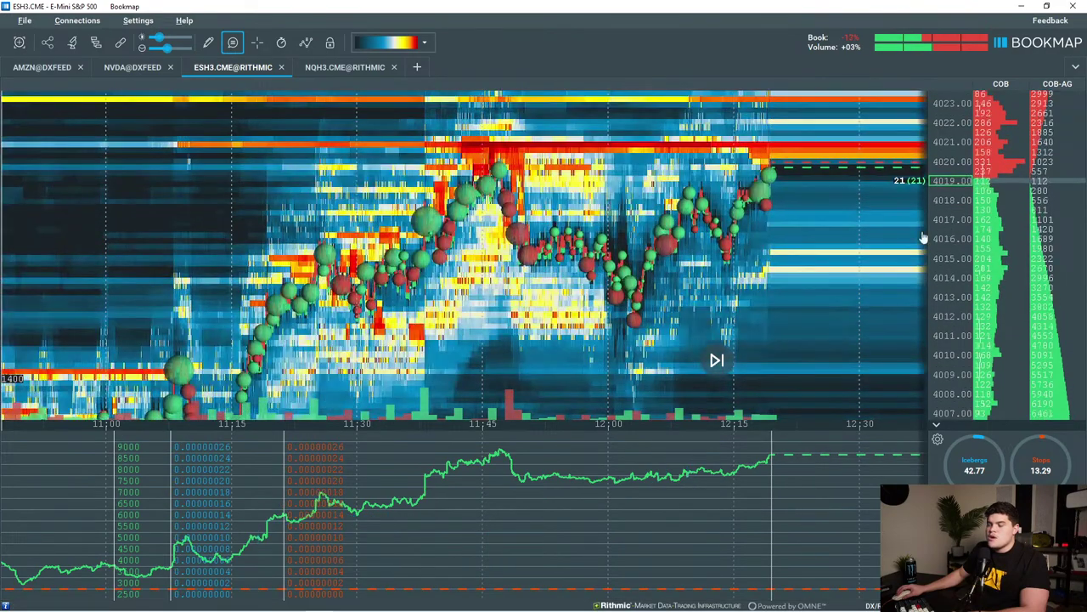
# Examine ESH3's resting liquidity between about 4014 and 4022 against the price action from 11:00 to 12:20.
pyautogui.scroll(3, 841, 239)
pyautogui.moveTo(818, 238); pyautogui.dragTo(704, 261)
pyautogui.scroll(-3, 949, 253)
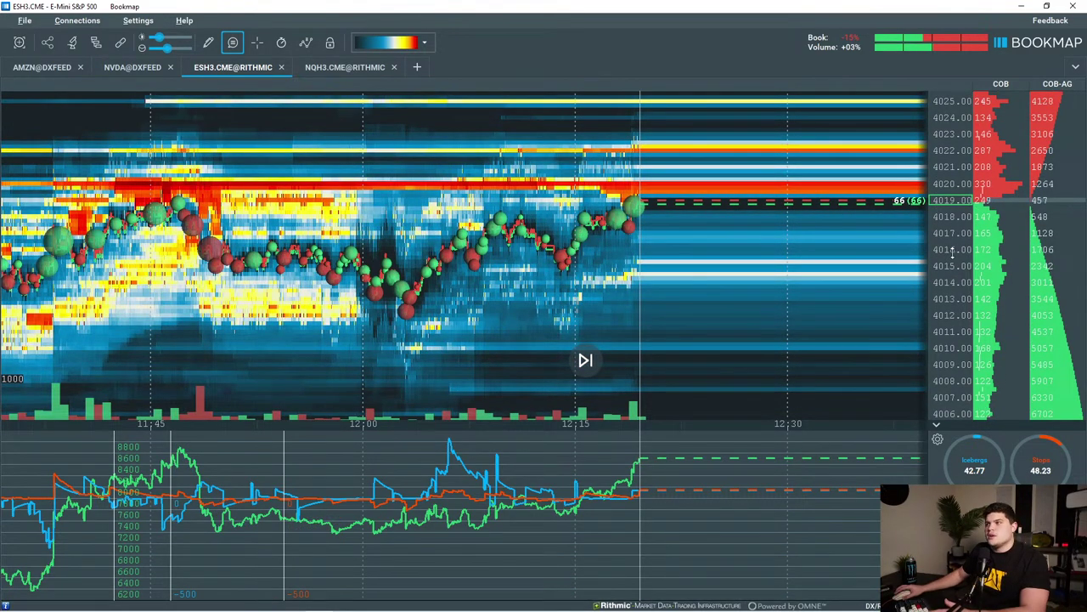
pyautogui.scroll(-3, 837, 254)
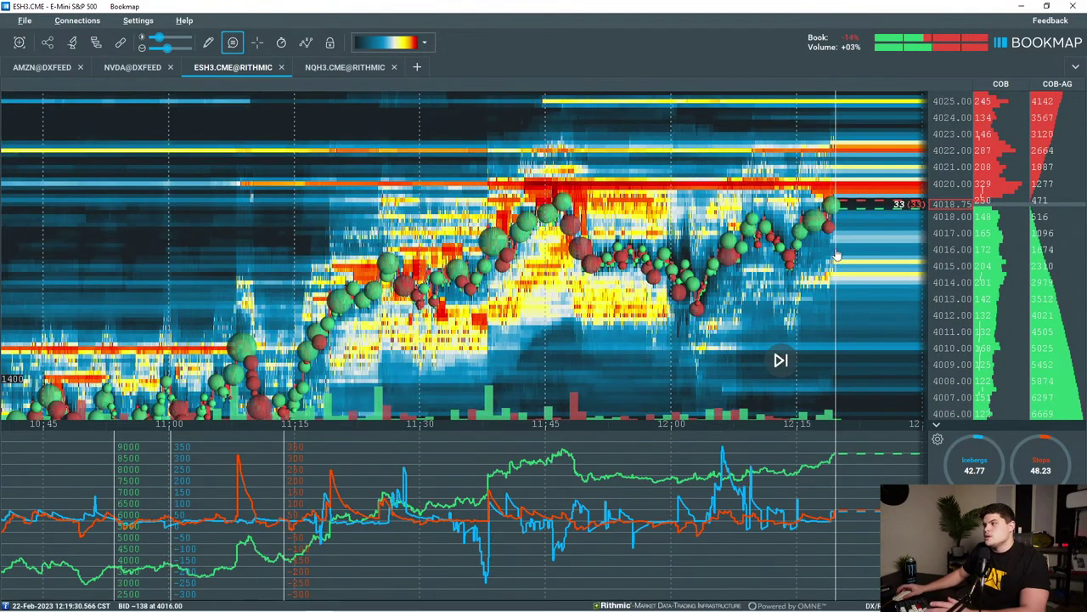
pyautogui.moveTo(837, 255); pyautogui.dragTo(705, 268)
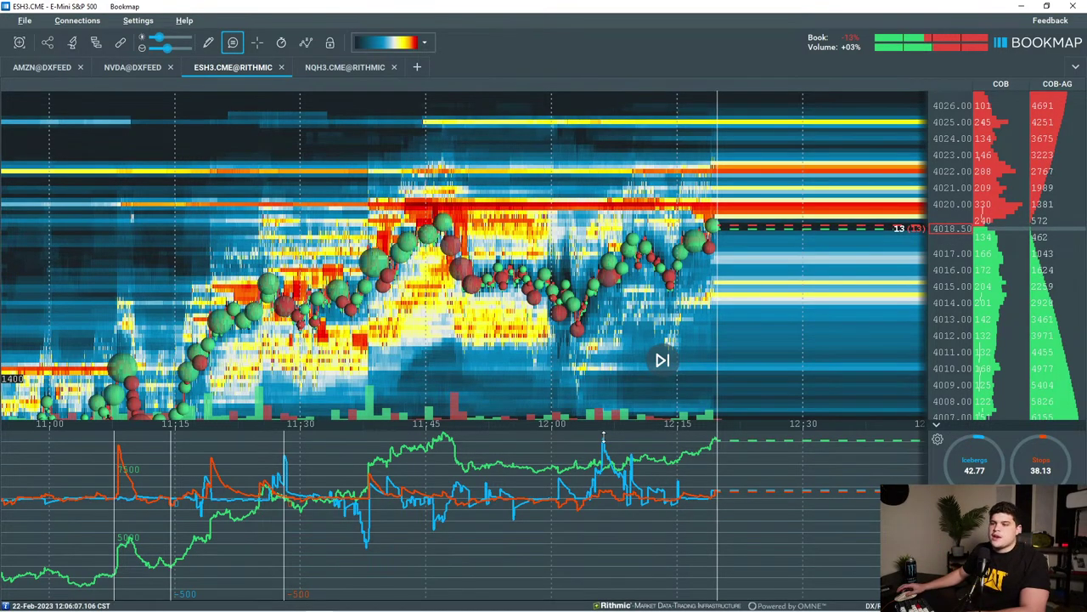
# Inspect the Icebergs line's moves around 12:06 and 10:14 in ESH3's lower indicator pane.
pyautogui.scroll(-2, 610, 454)
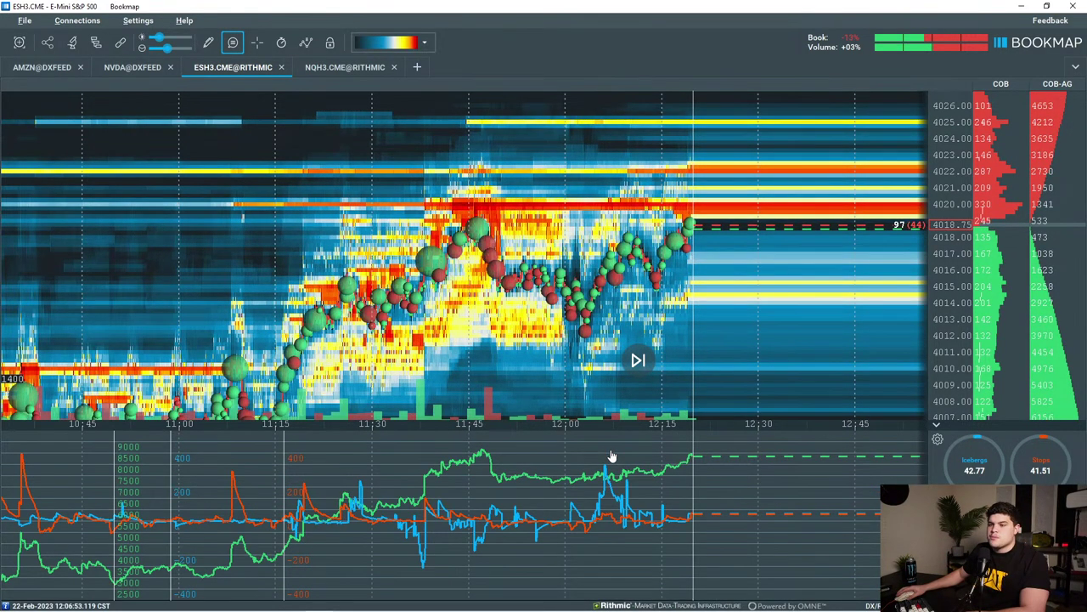
pyautogui.moveTo(607, 475)
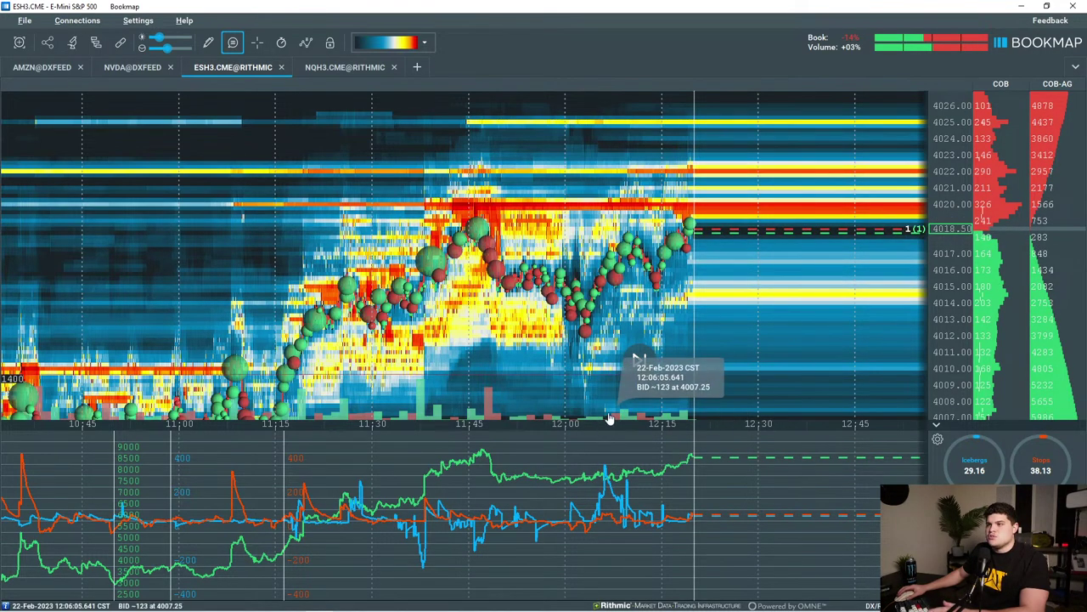
pyautogui.scroll(3, 692, 373)
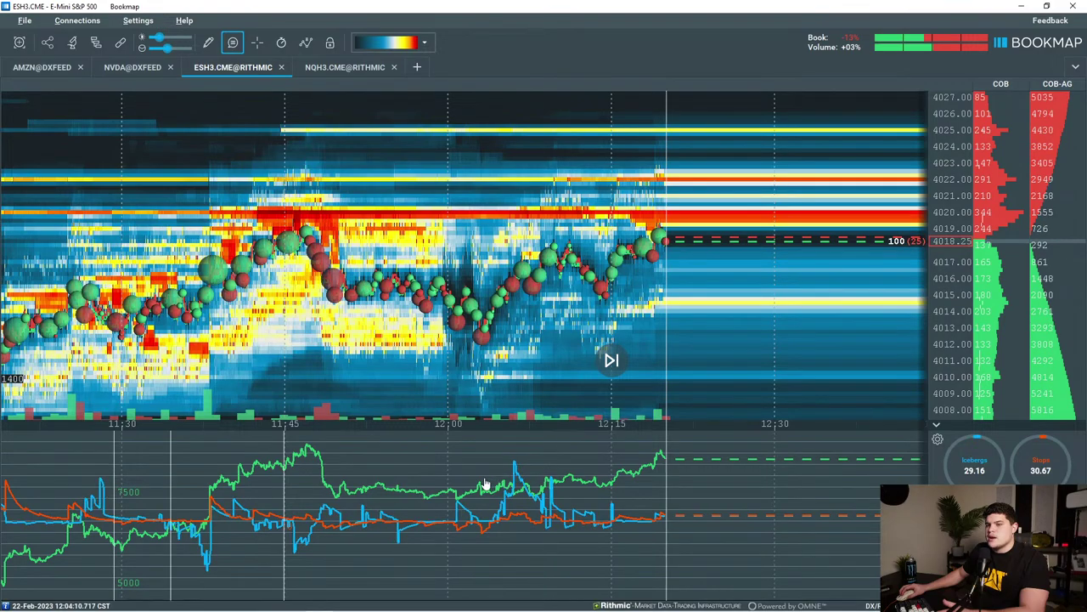
pyautogui.scroll(-4, 544, 472)
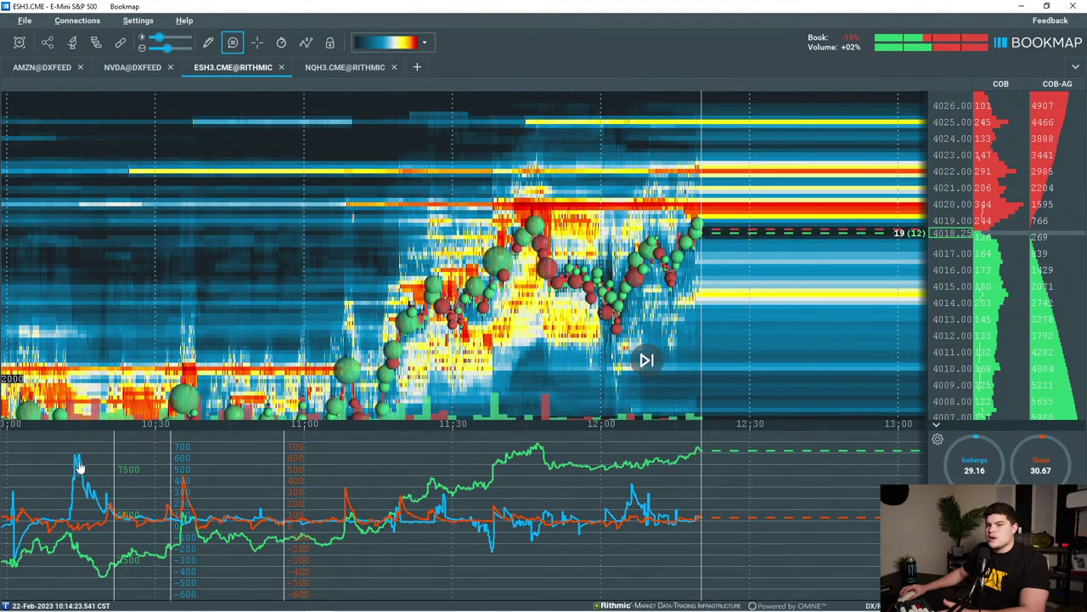
pyautogui.moveTo(80, 463)
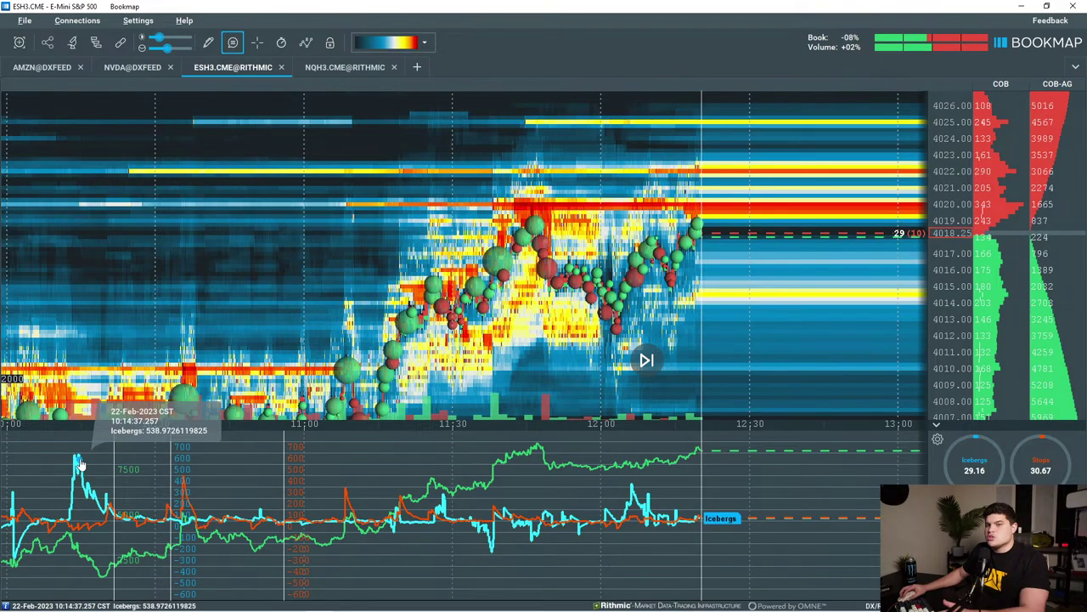
# Relate the 10:14 Icebergs move to ESH3's price action and view the full 08:00 to 12:00 price range.
pyautogui.moveTo(189, 350); pyautogui.dragTo(481, 162)
pyautogui.scroll(-3, 409, 349)
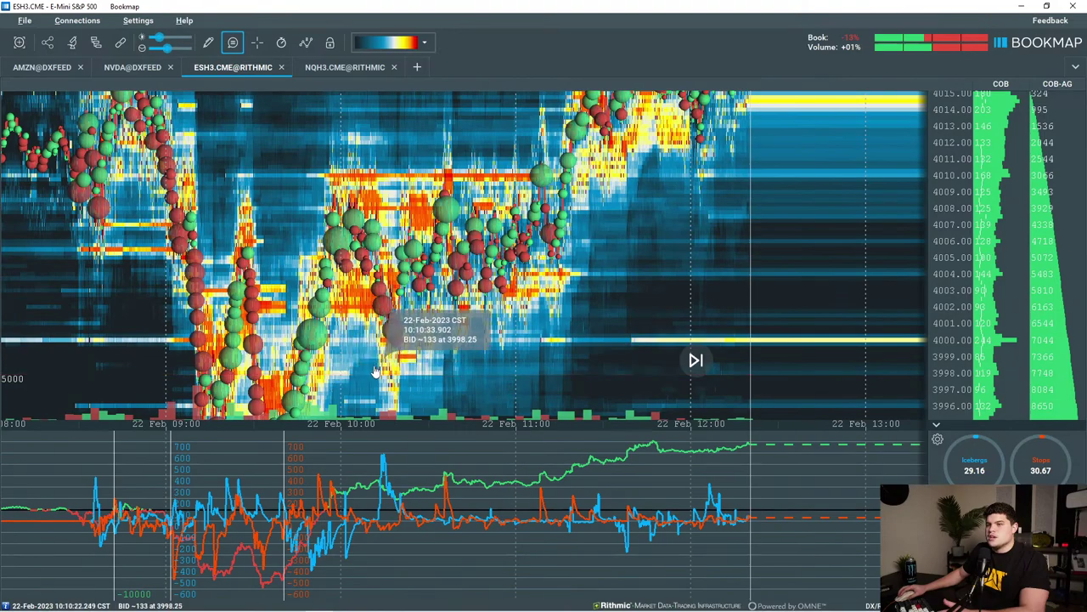
pyautogui.moveTo(375, 371); pyautogui.dragTo(461, 308)
pyautogui.scroll(-3, 960, 228)
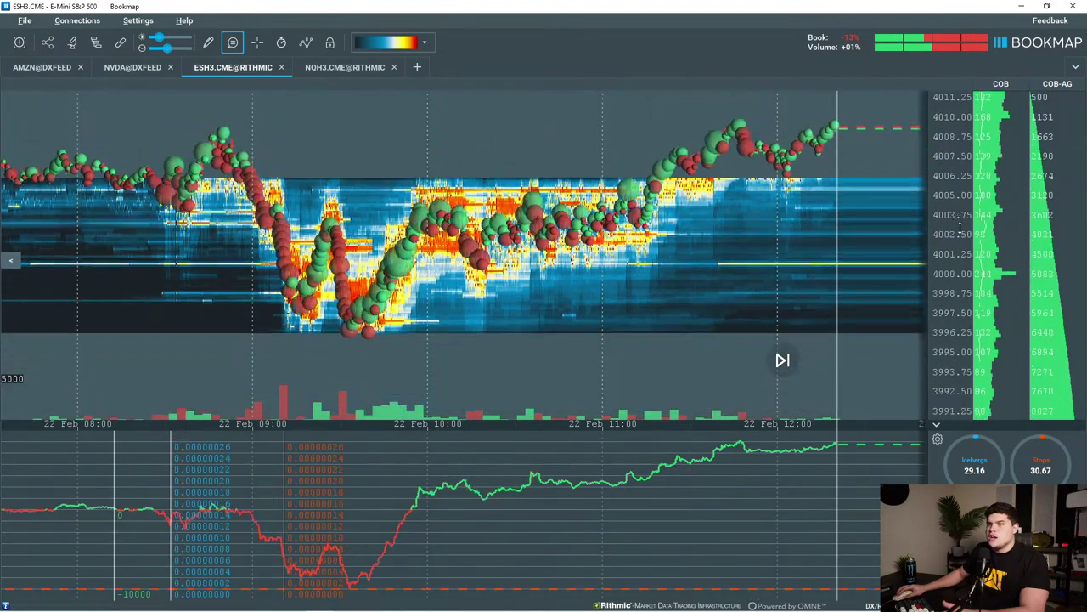
pyautogui.scroll(-2, 960, 227)
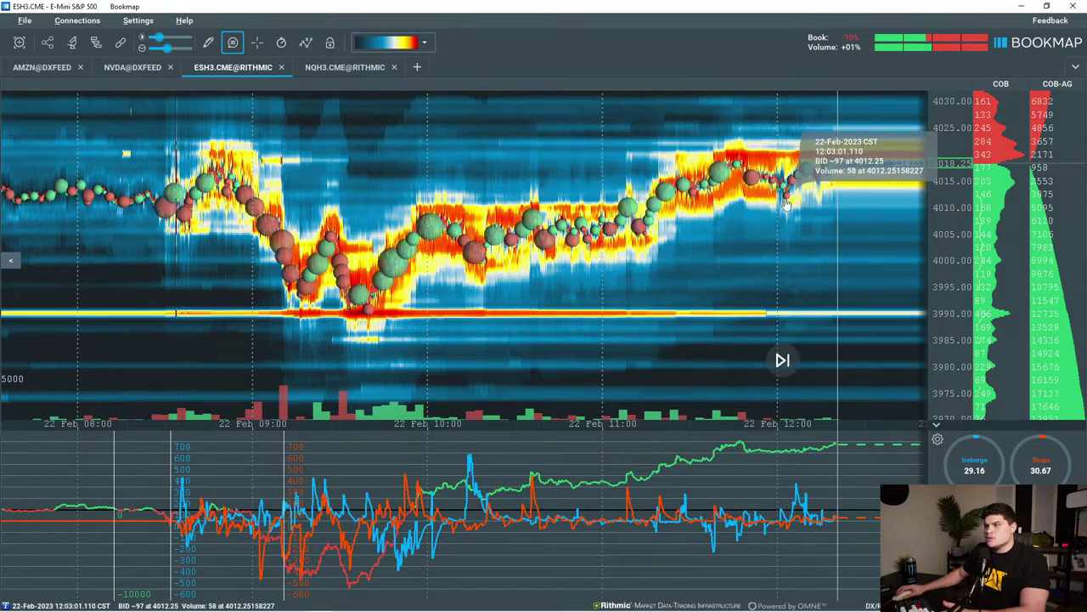
# Examine ESH3's 09:00 to 11:00 swings and the heatmap liquidity between 3990 and 4010.
pyautogui.scroll(3, 951, 281)
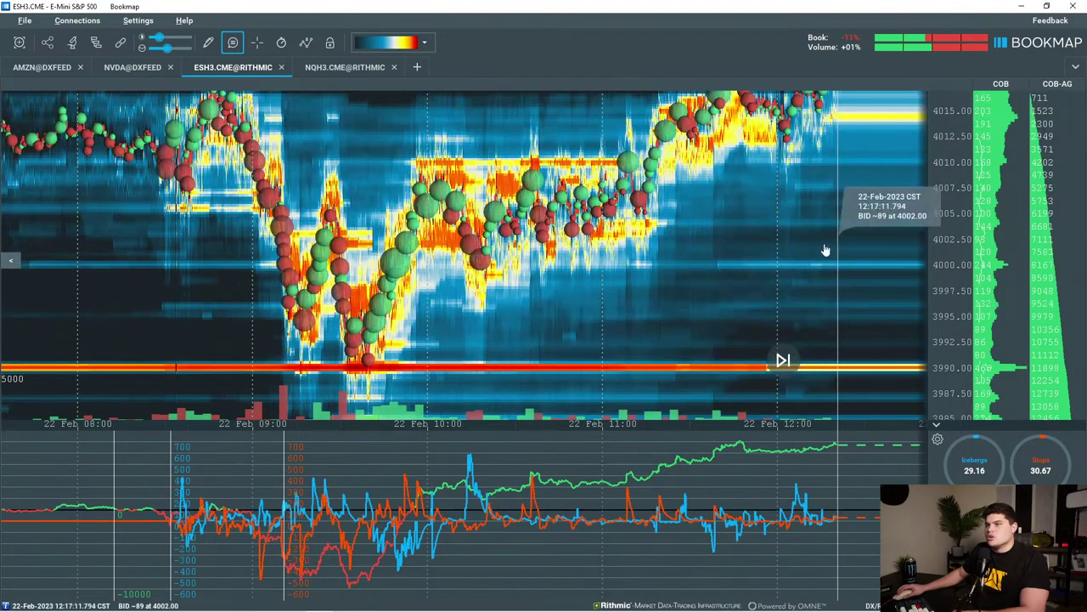
pyautogui.scroll(3, 811, 260)
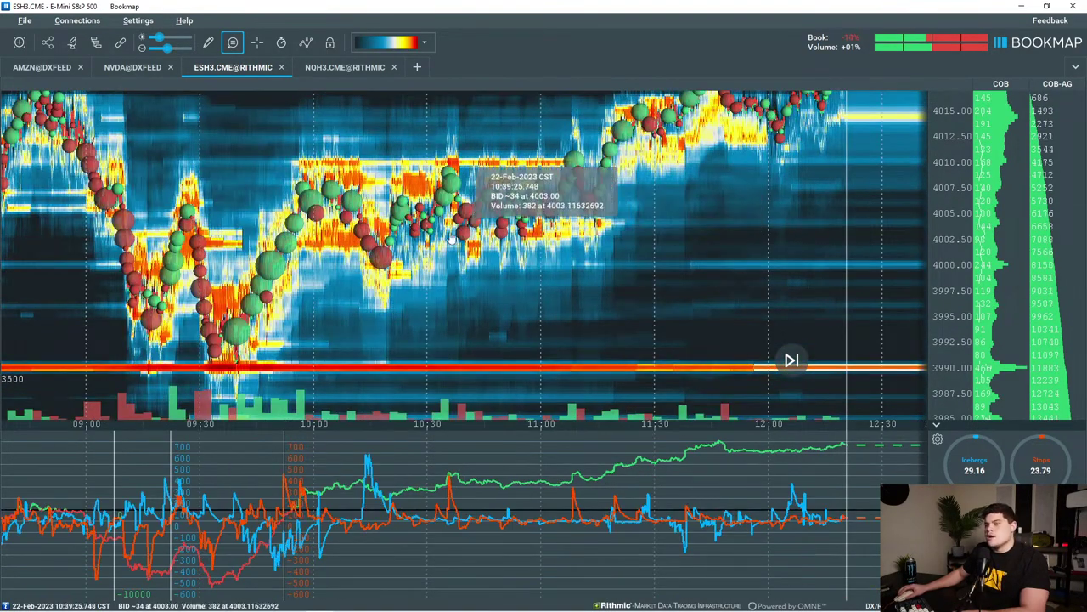
pyautogui.moveTo(460, 224); pyautogui.dragTo(407, 232)
pyautogui.scroll(2, 416, 234)
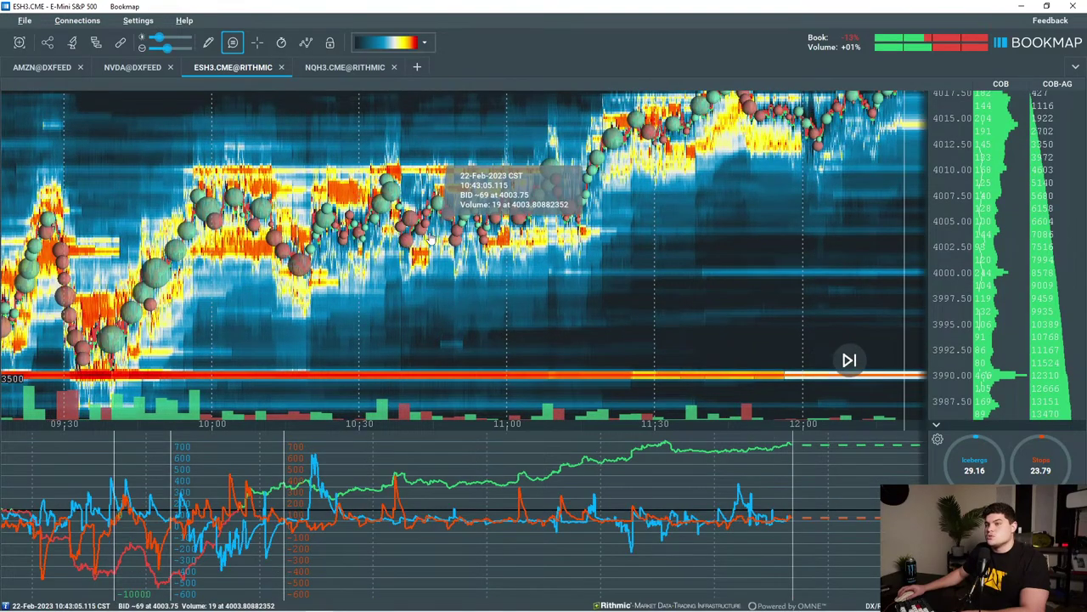
pyautogui.scroll(-4, 660, 230)
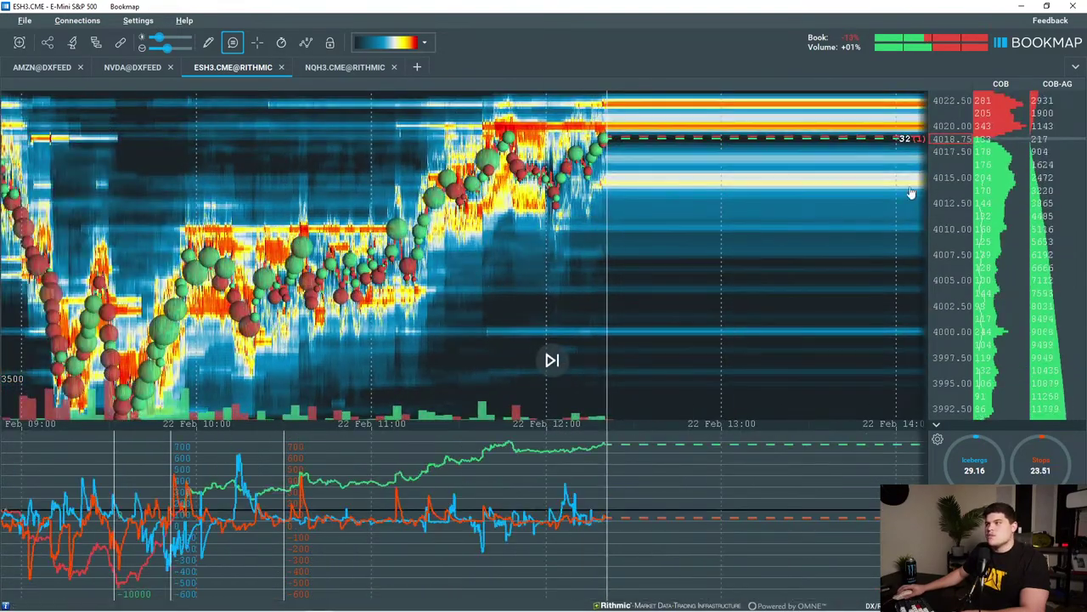
# Return to ESH3's current price and compare the liquidity bands above and below it since 10:30.
pyautogui.scroll(3, 782, 189)
pyautogui.scroll(2, 644, 185)
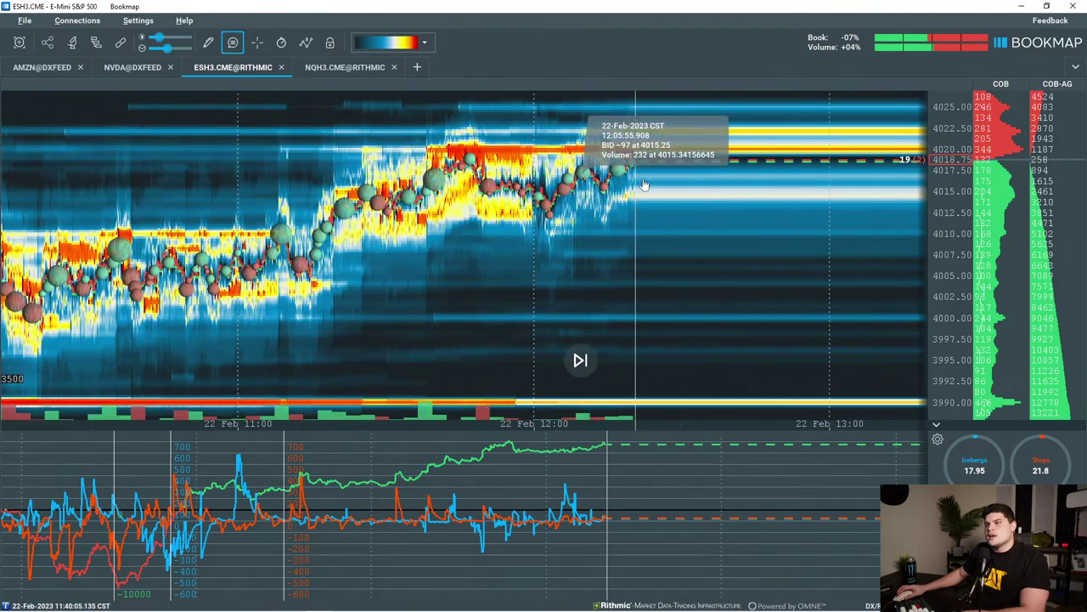
pyautogui.moveTo(645, 185); pyautogui.dragTo(626, 236)
pyautogui.moveTo(950, 278); pyautogui.dragTo(946, 270)
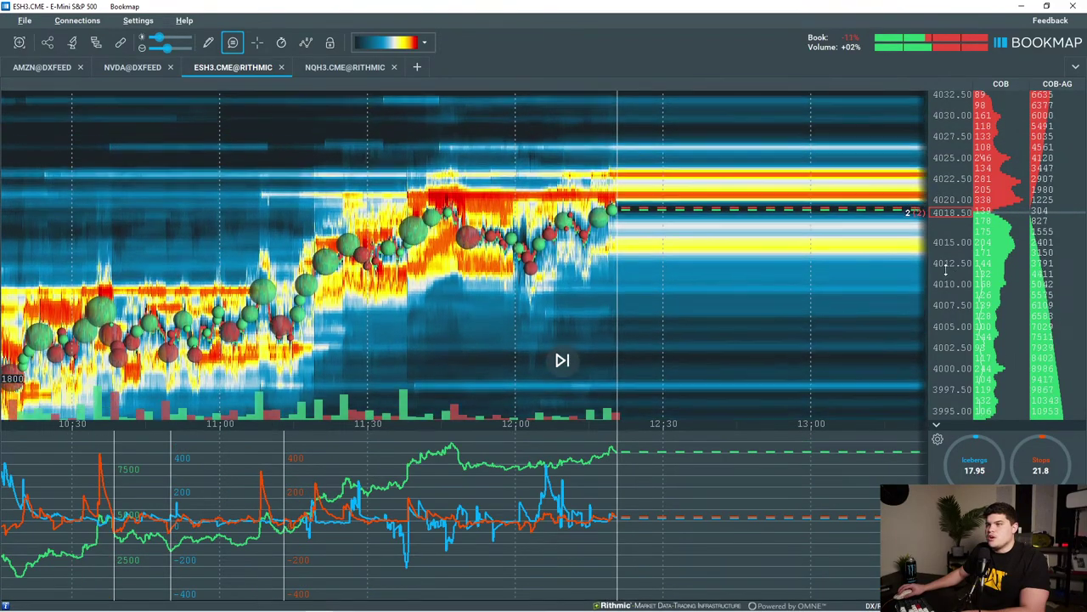
pyautogui.scroll(5, 808, 246)
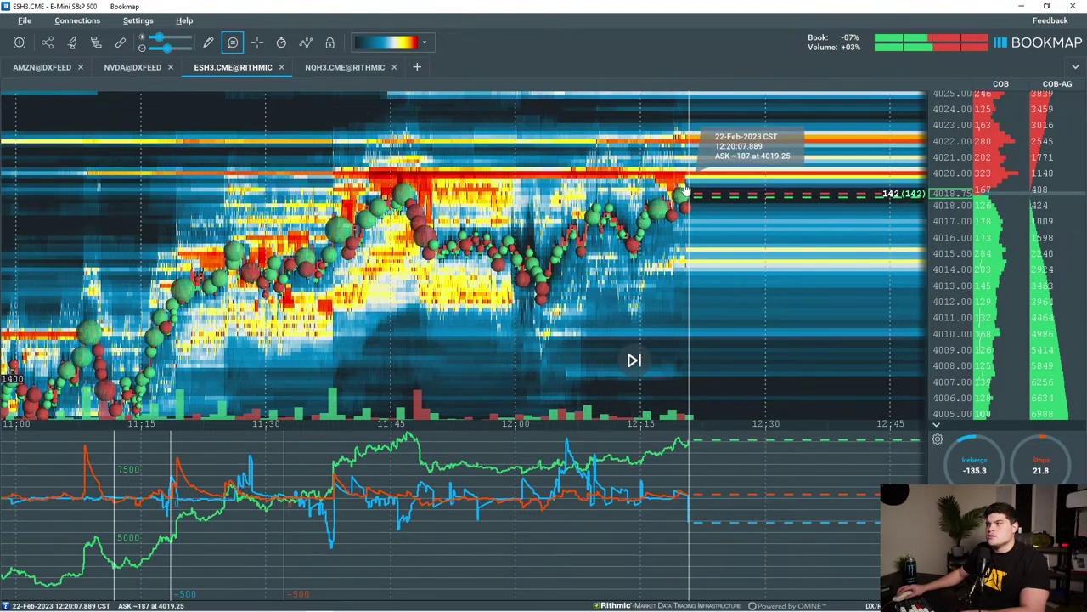
# Inspect ESH3's order-flow bubbles approaching the 4020 liquidity band between 11:45 and 12:20 in close detail.
pyautogui.scroll(5, 750, 260)
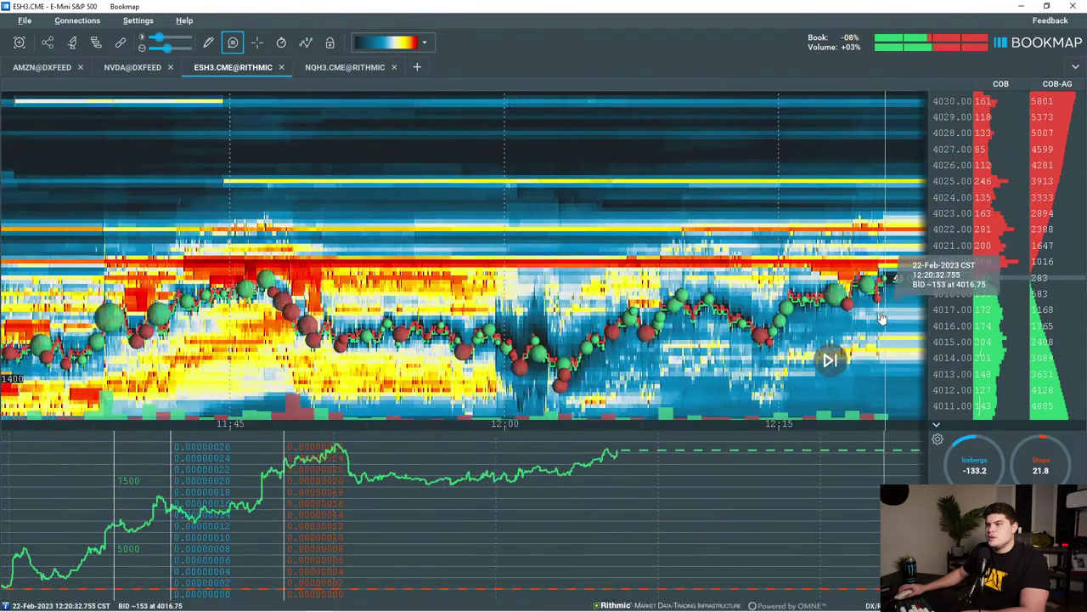
pyautogui.moveTo(882, 317); pyautogui.dragTo(680, 255)
pyautogui.scroll(2, 939, 315)
pyautogui.scroll(-3, 680, 257)
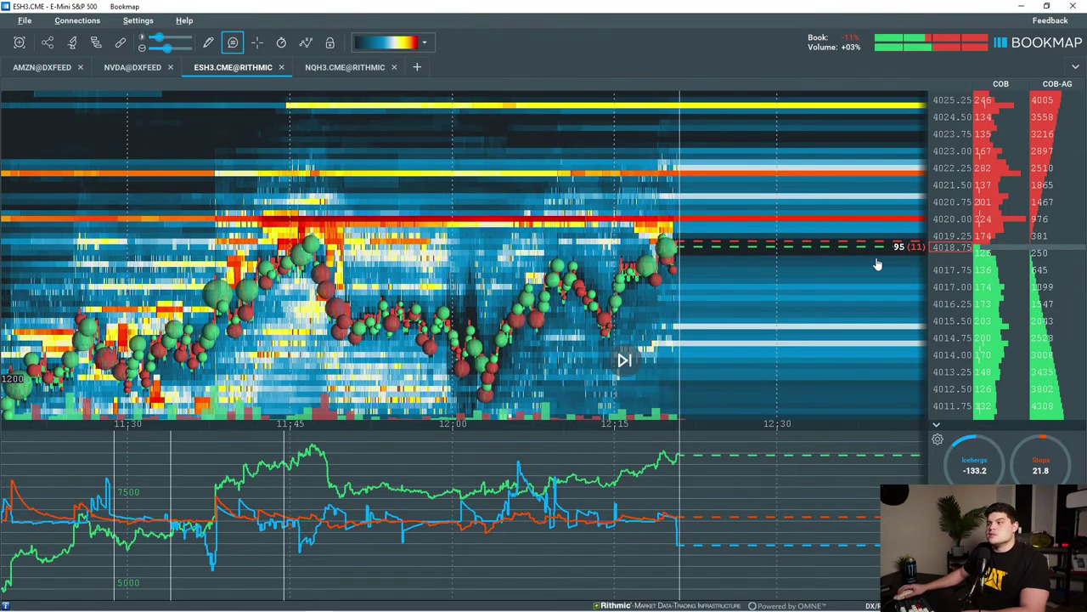
pyautogui.scroll(-1, 945, 259)
pyautogui.scroll(-1, 806, 296)
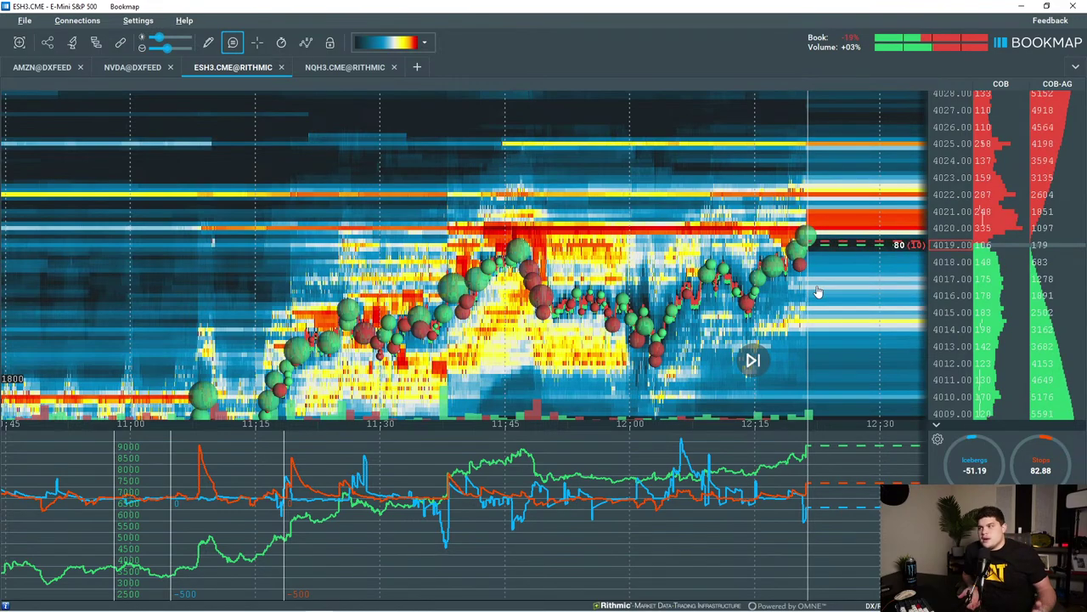
pyautogui.moveTo(893, 610)
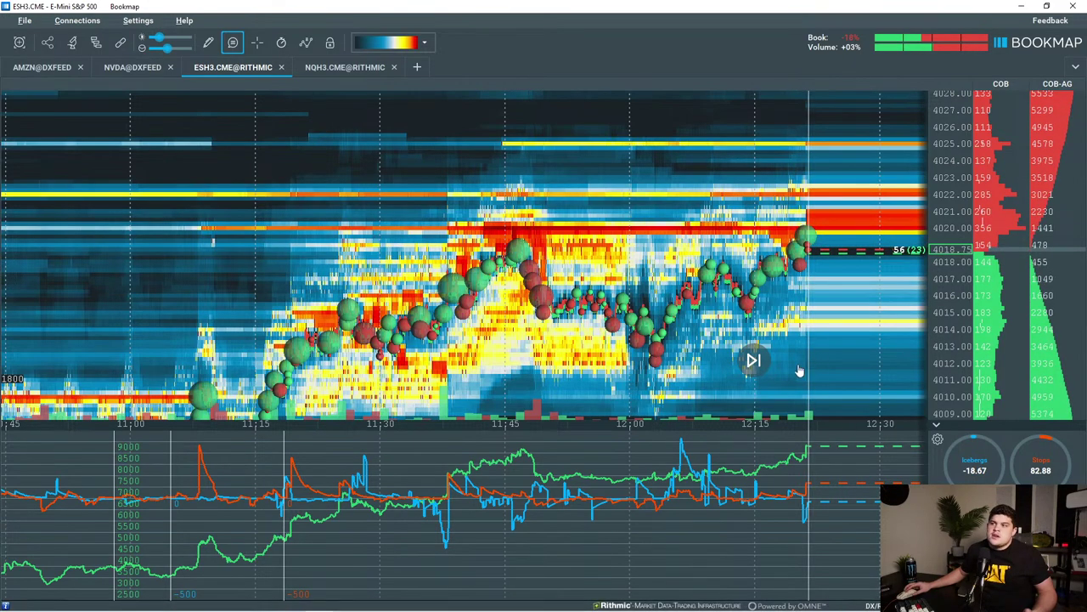
# Compare ESH3's 4020 to 4021 liquidity band with the price history at wide and close time ranges.
pyautogui.scroll(-5, 563, 293)
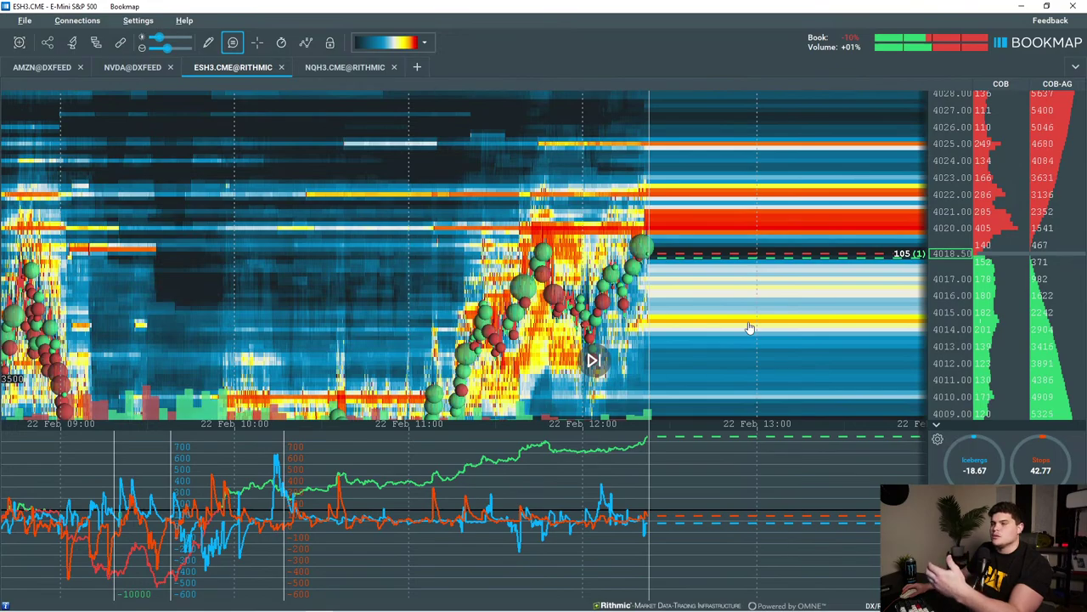
pyautogui.scroll(4, 749, 328)
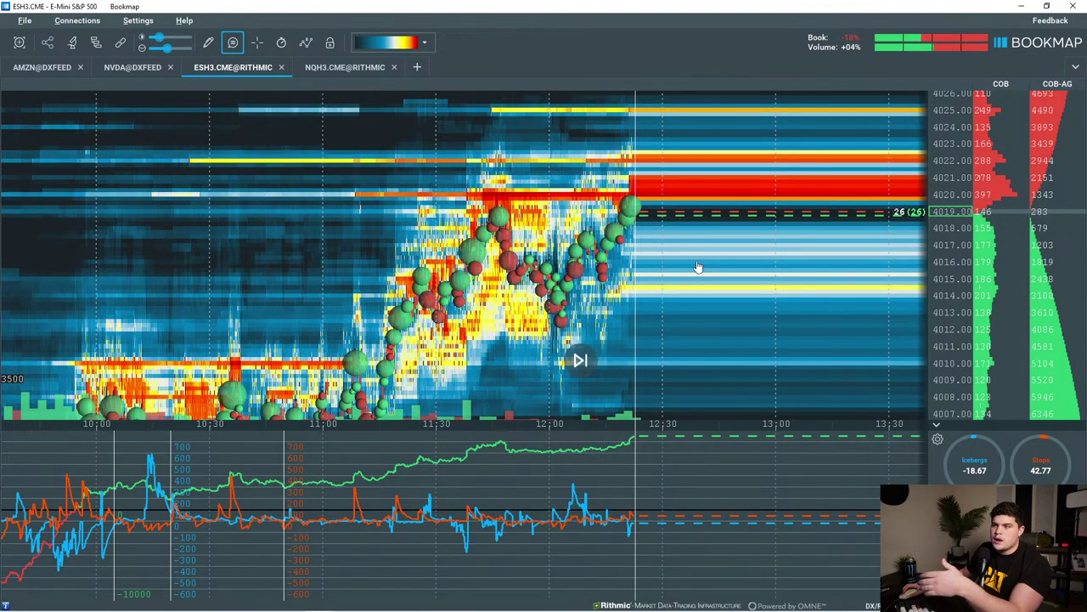
pyautogui.scroll(5, 692, 271)
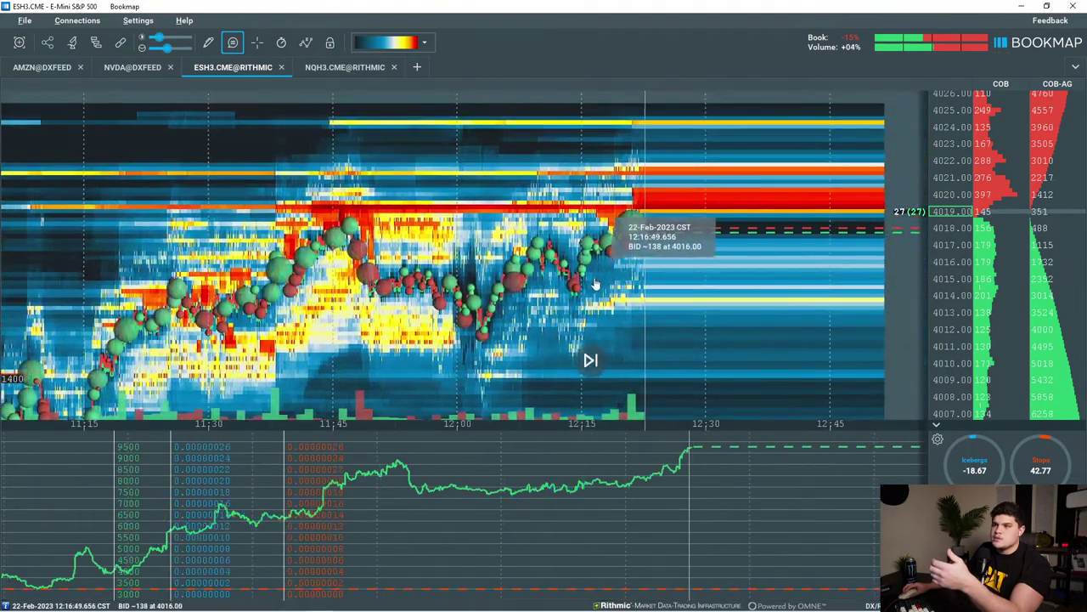
pyautogui.scroll(-5, 689, 299)
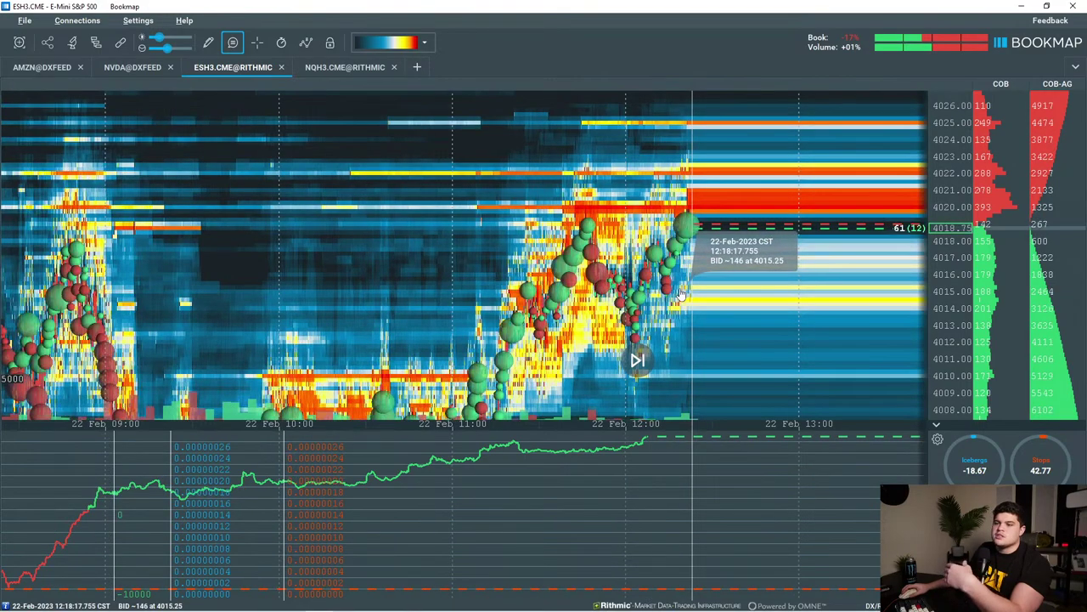
pyautogui.scroll(-3, 953, 239)
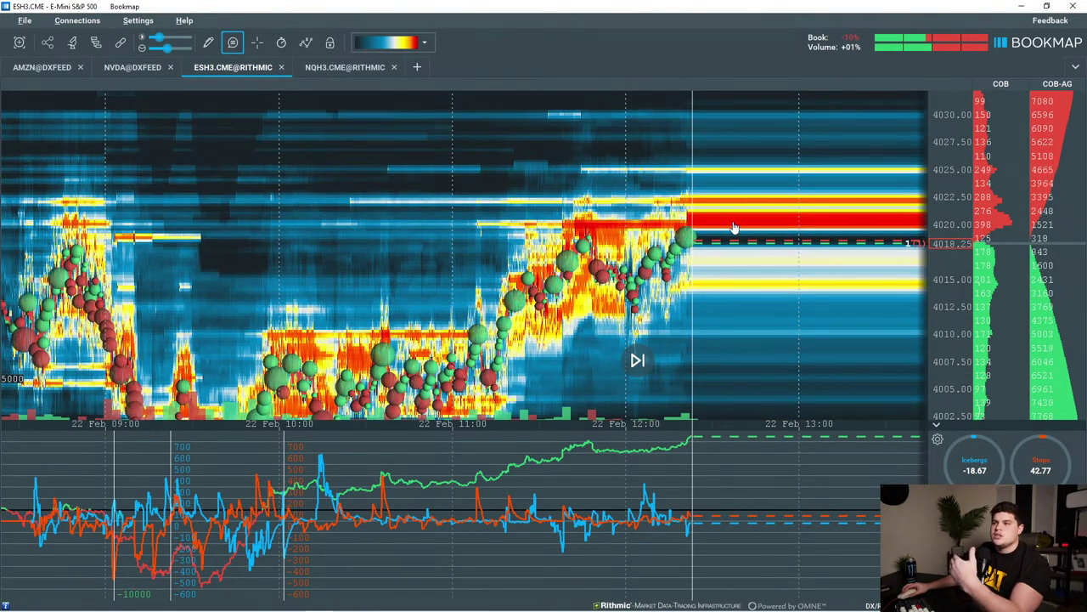
# Review ESH3's morning drop and recovery between 3990 and 4020 from 08:00 to 12:00.
pyautogui.moveTo(685, 306); pyautogui.dragTo(689, 241)
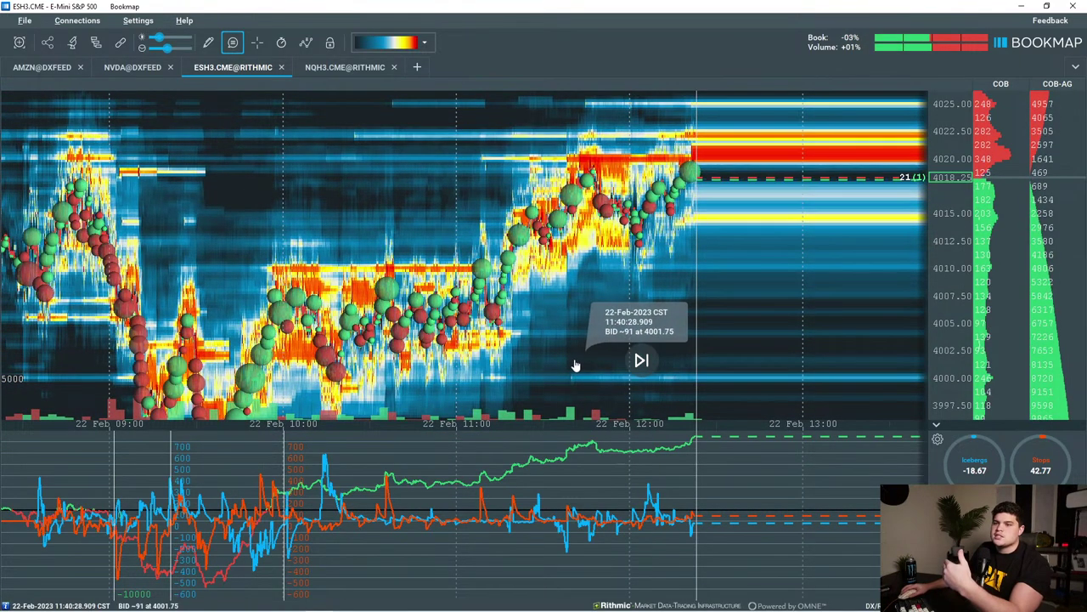
pyautogui.moveTo(657, 296); pyautogui.dragTo(288, 262)
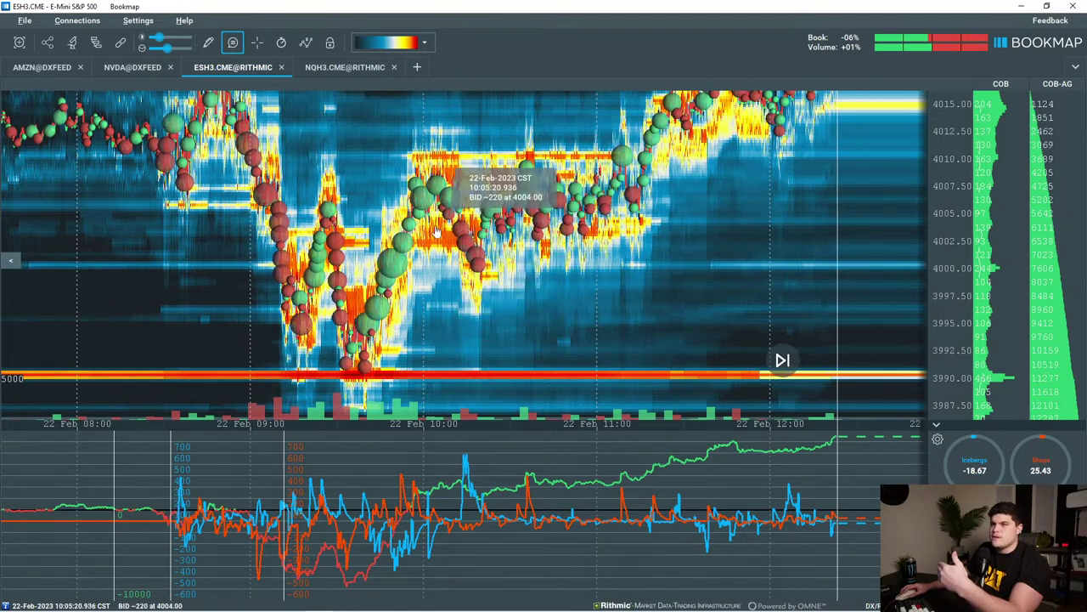
pyautogui.moveTo(533, 276); pyautogui.dragTo(536, 302)
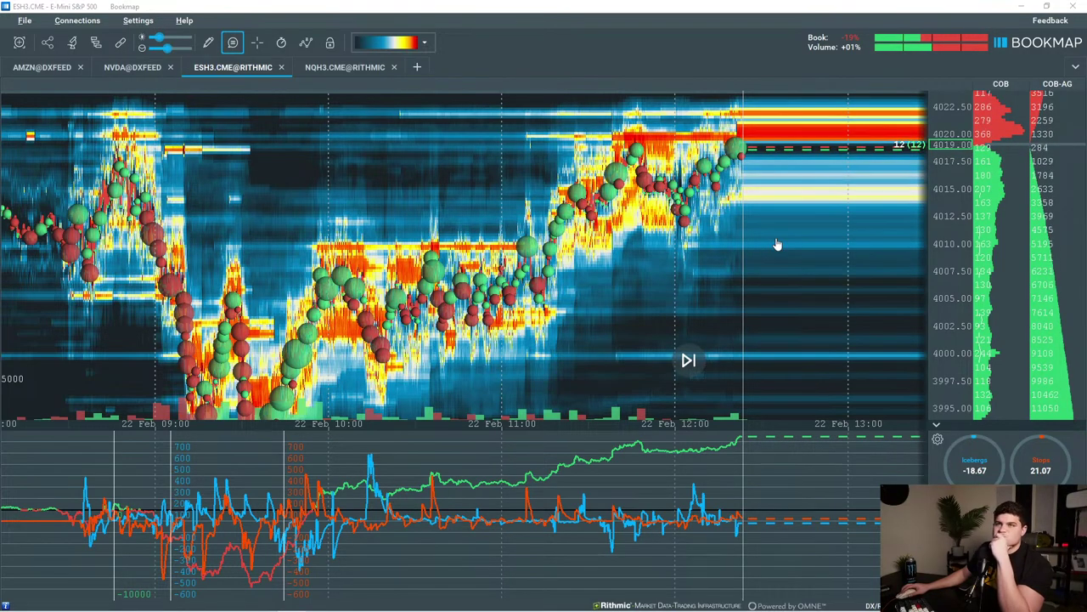
# Examine ESH3's live liquidity between 4014 and 4022 and the latest order-flow bubbles after 12:15.
pyautogui.moveTo(778, 241); pyautogui.dragTo(740, 320)
pyautogui.scroll(3, 718, 345)
pyautogui.moveTo(941, 320); pyautogui.dragTo(936, 292)
pyautogui.moveTo(812, 322); pyautogui.dragTo(750, 271)
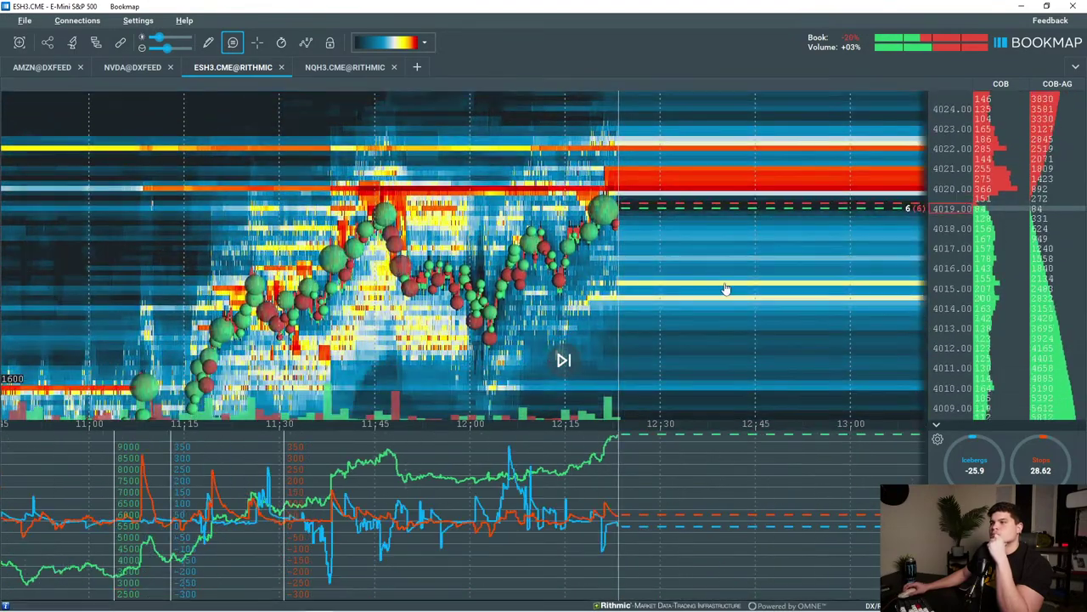
pyautogui.scroll(2, 757, 263)
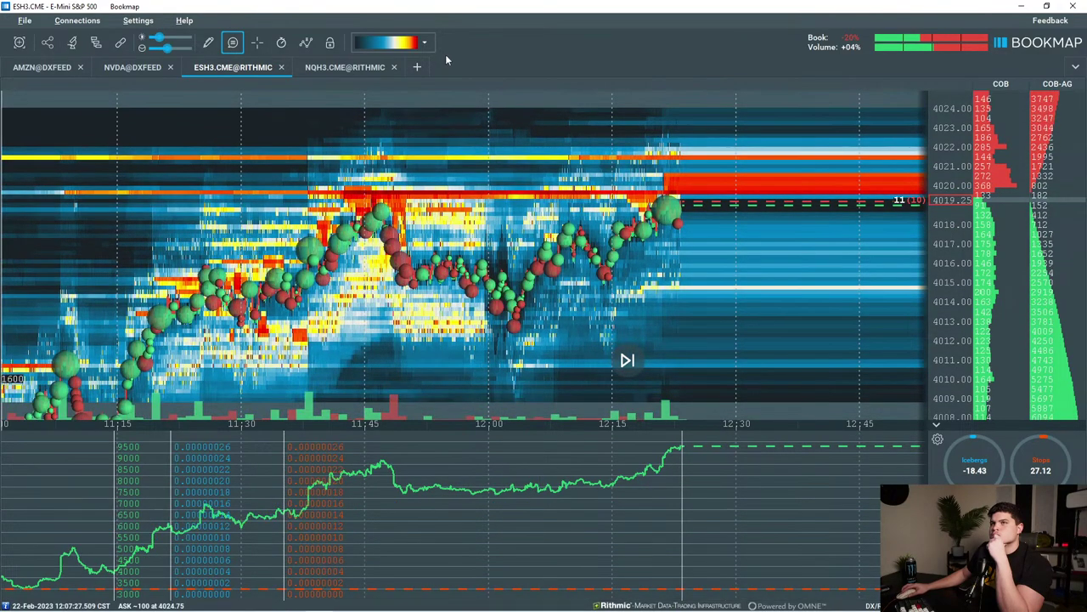
# Switch to the NQH3 Rithmic heatmap and examine its liquidity and price swings from 10:45 to 12:25.
pyautogui.click(345, 67)
pyautogui.scroll(-7, 581, 244)
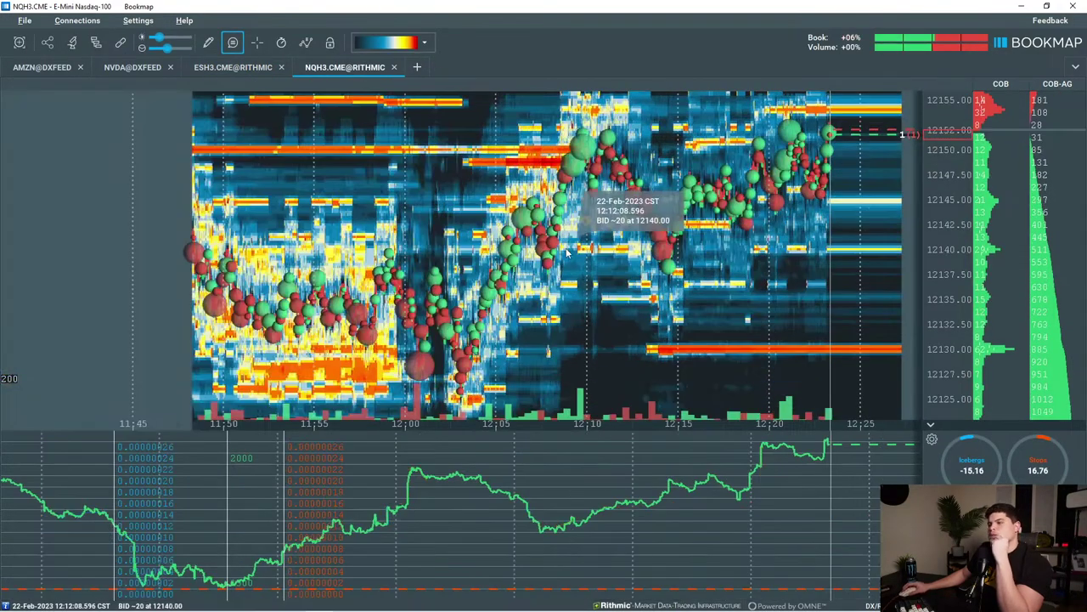
pyautogui.scroll(-2, 940, 225)
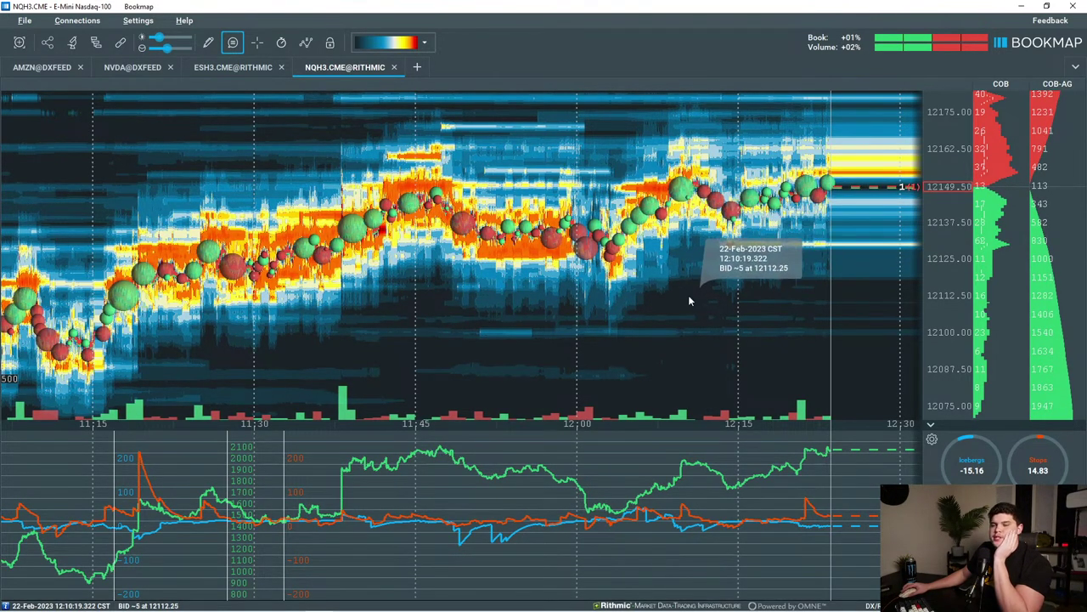
pyautogui.scroll(-3, 689, 295)
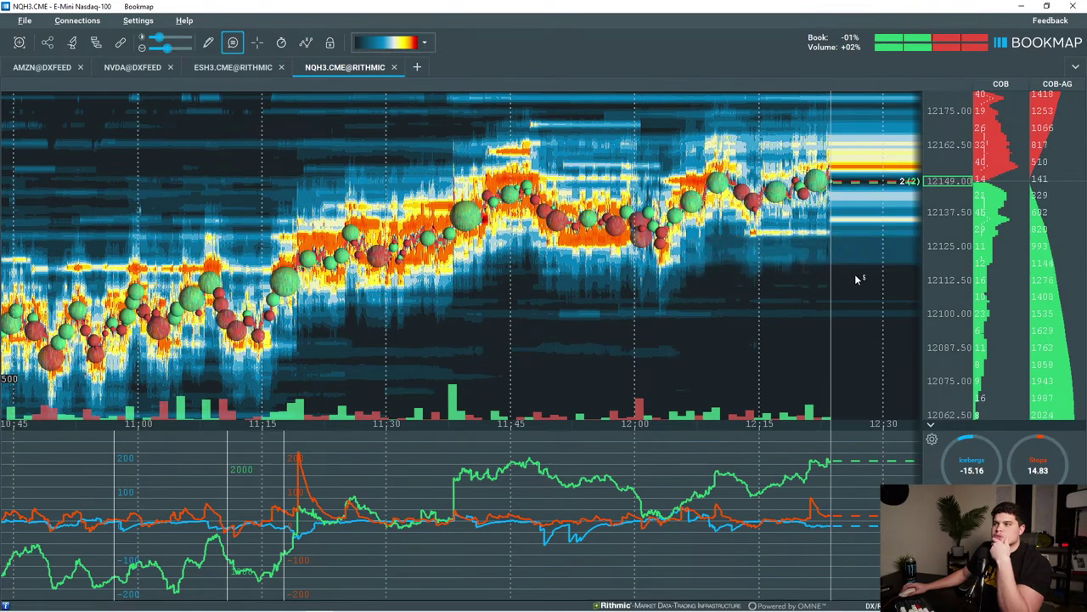
# Examine NQH3's liquidity and order-flow bubbles between 12085 and 12155, going back from 12:25 to 09:45.
pyautogui.moveTo(934, 284); pyautogui.dragTo(930, 254)
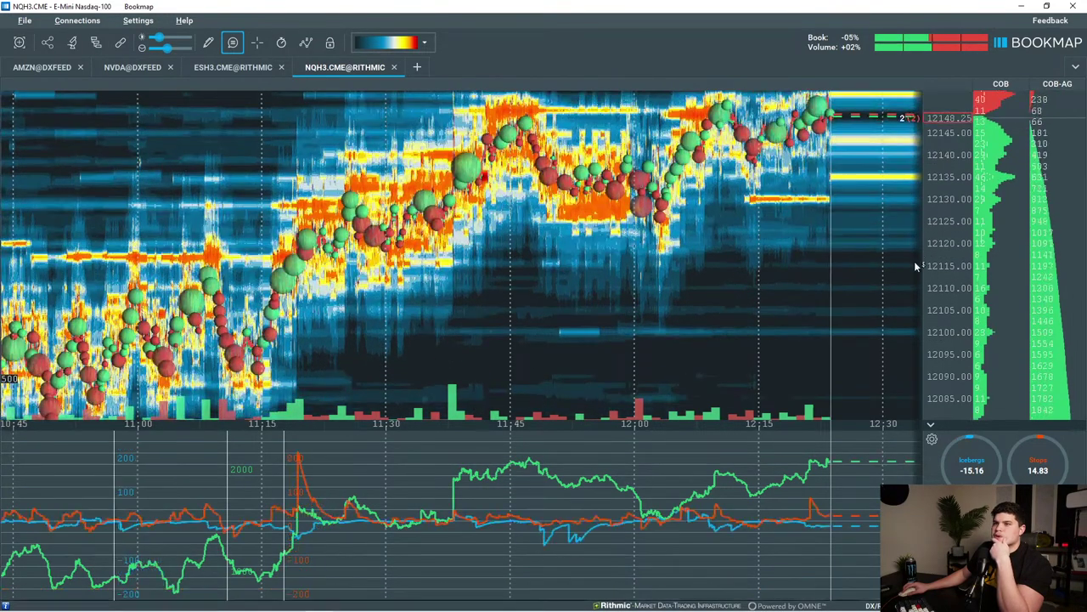
pyautogui.moveTo(515, 254); pyautogui.dragTo(722, 265)
pyautogui.scroll(-1, 712, 268)
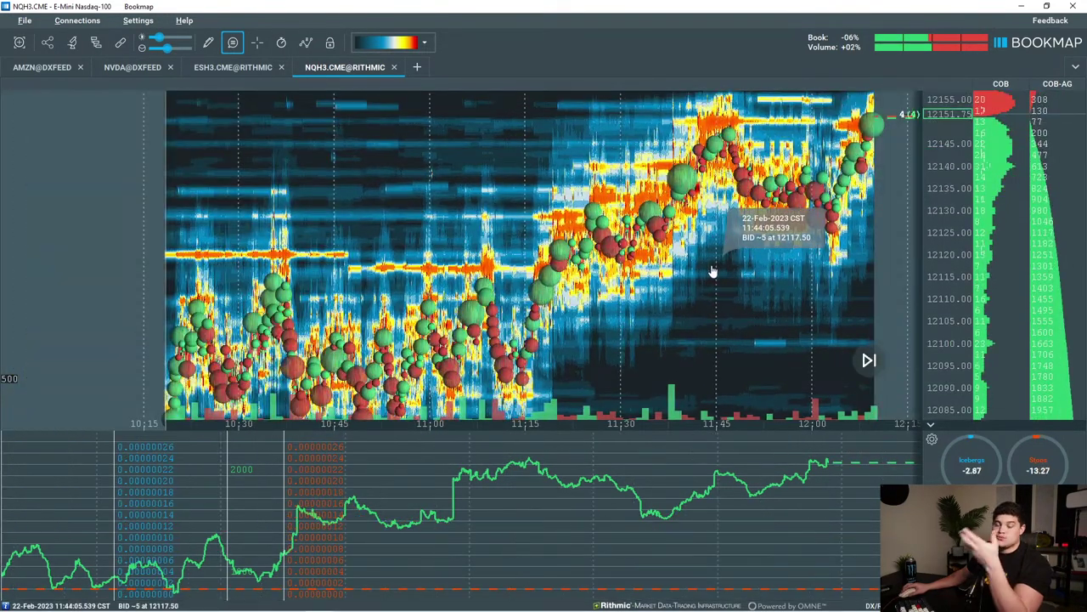
pyautogui.moveTo(452, 261); pyautogui.dragTo(523, 253)
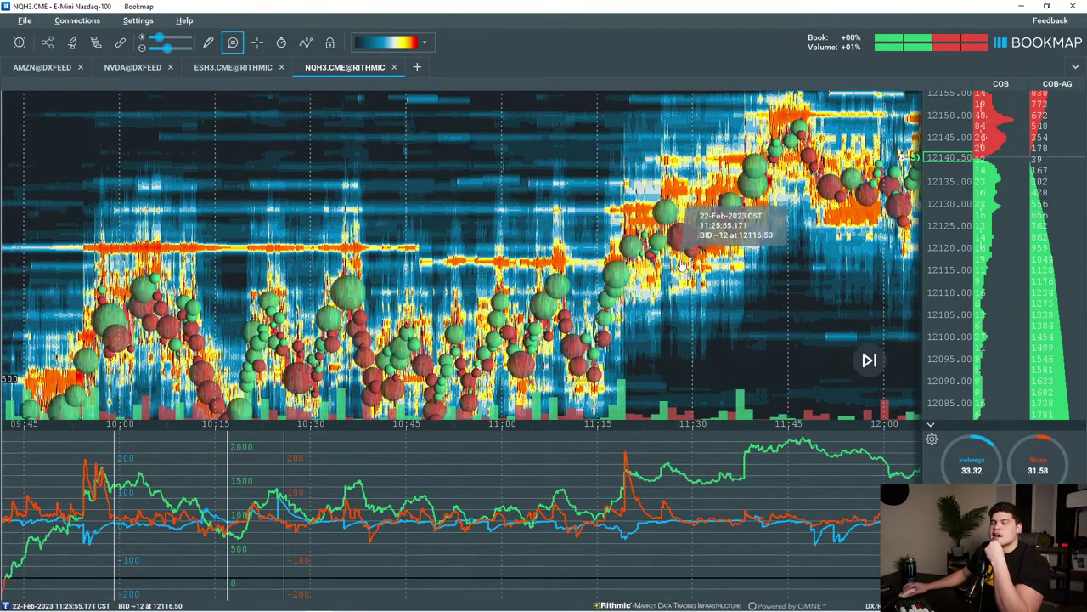
pyautogui.moveTo(724, 244); pyautogui.dragTo(705, 248)
# Compare the price swings of ESH3 and NQH3 from 08:00 to 12:00, ending on the ESH3 chart.
pyautogui.click(233, 67)
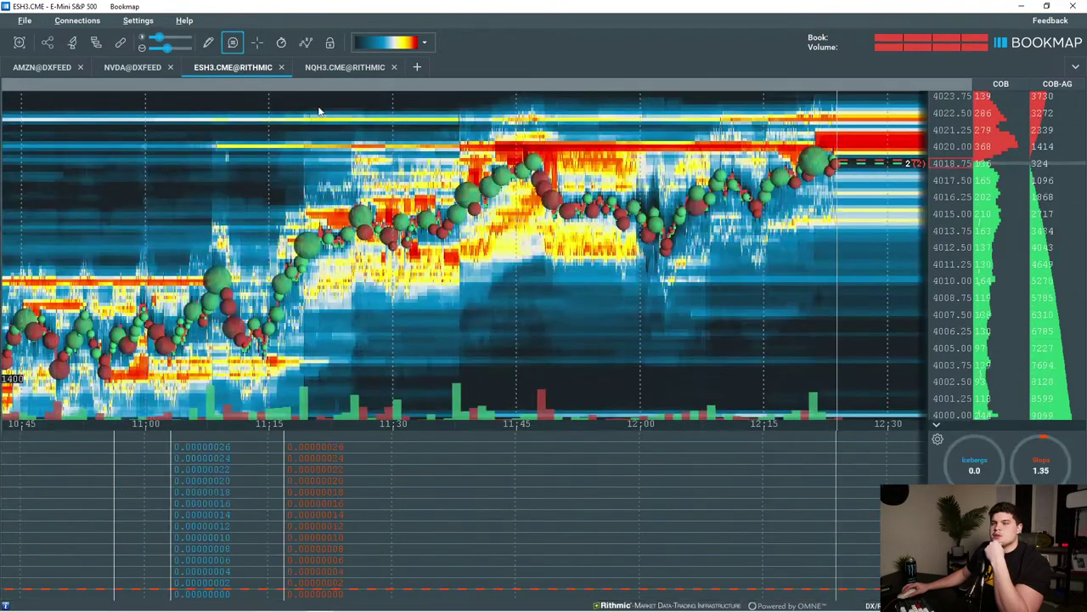
pyautogui.scroll(-3, 430, 239)
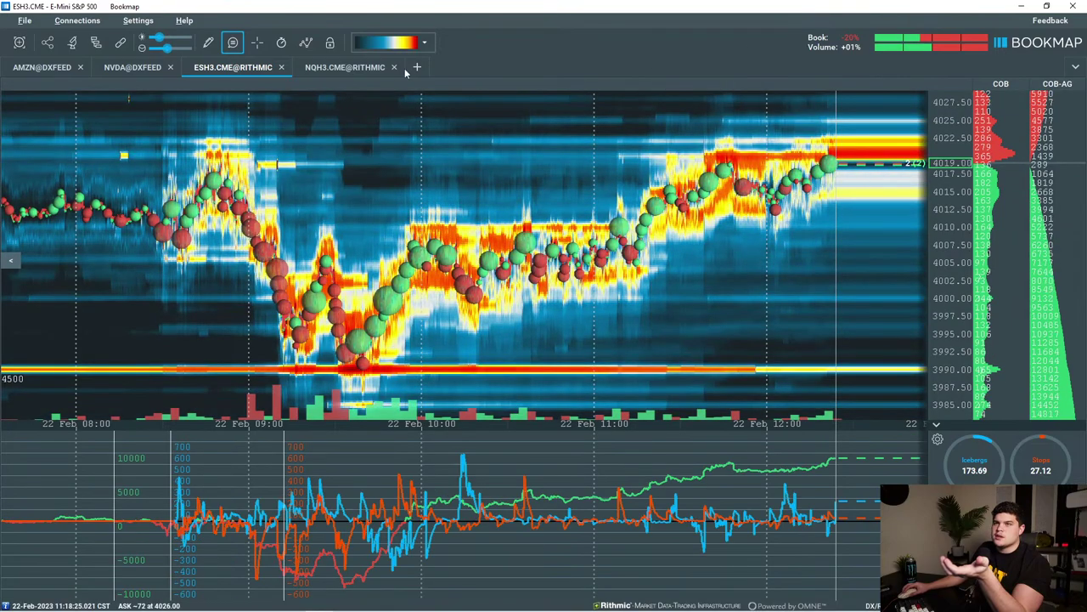
pyautogui.click(403, 68)
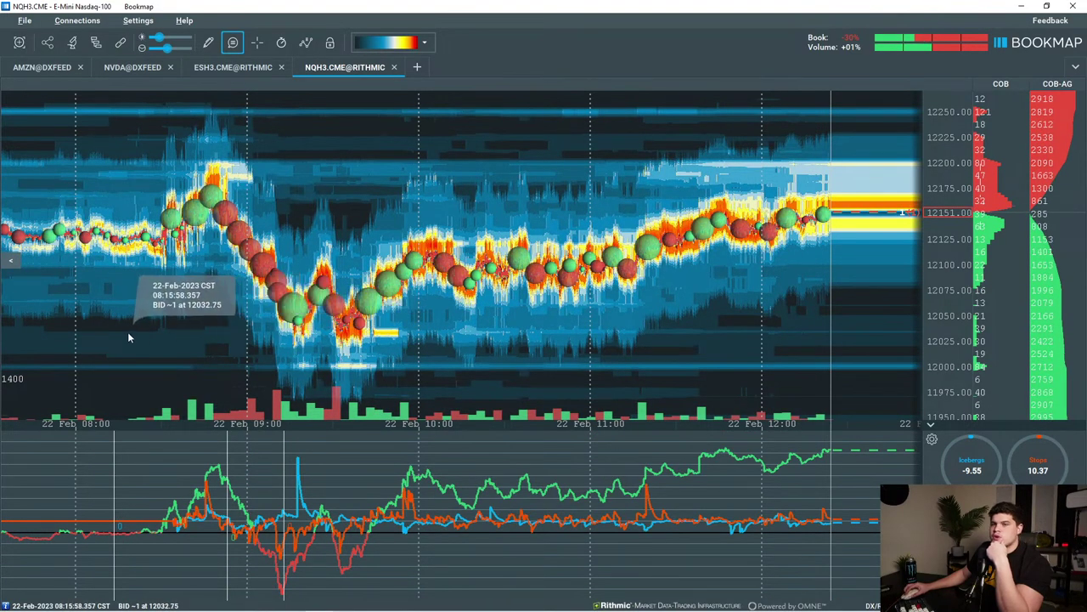
pyautogui.click(231, 67)
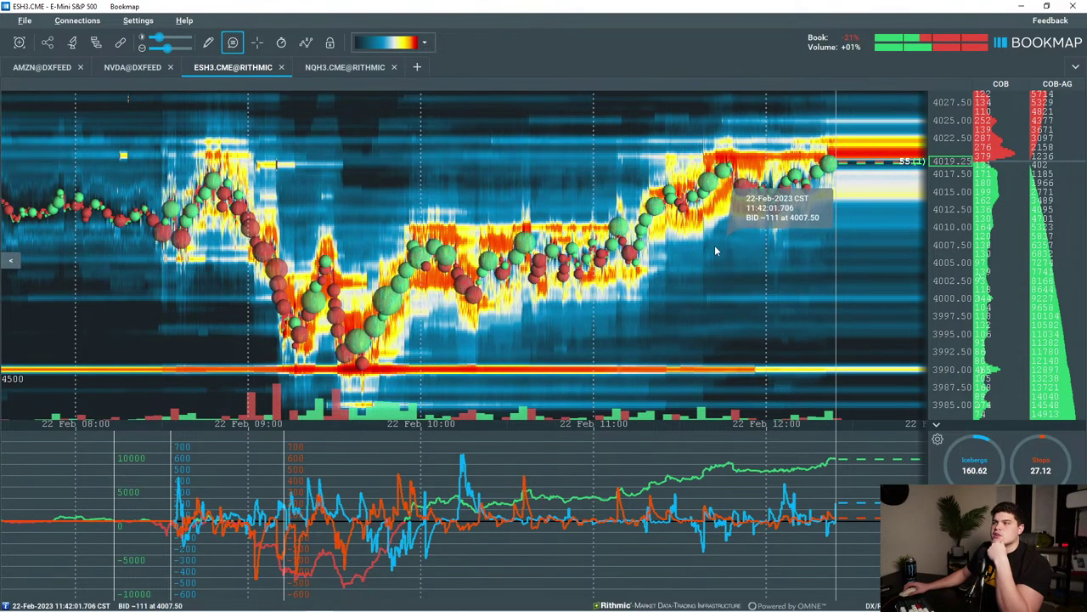
# Examine ESH3's climb since 10:00 against the liquidity bands between 4020 and 4025.
pyautogui.scroll(2, 714, 245)
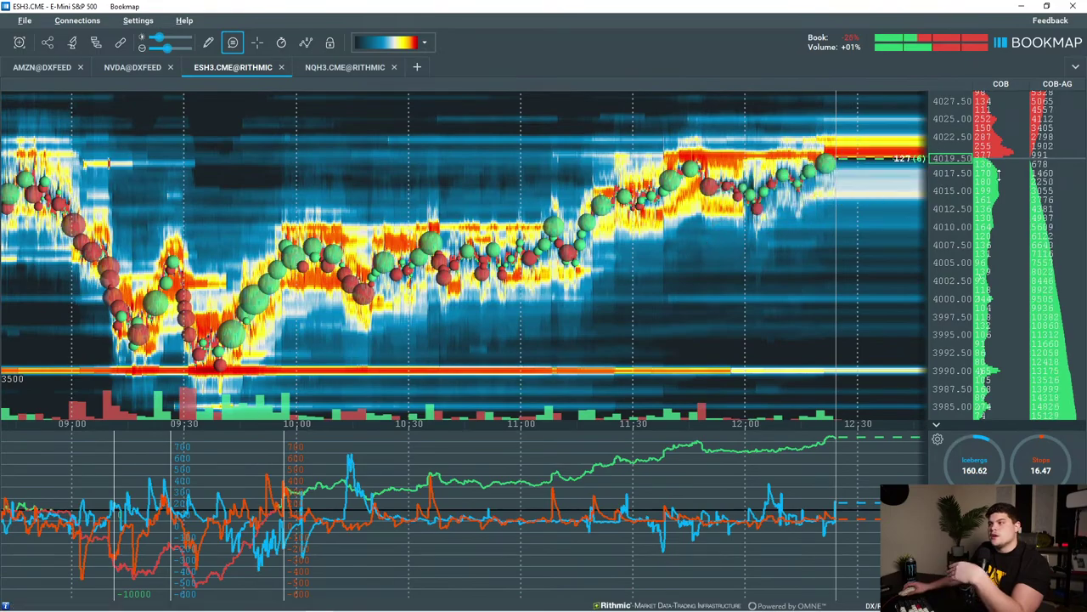
pyautogui.moveTo(942, 256); pyautogui.dragTo(938, 235)
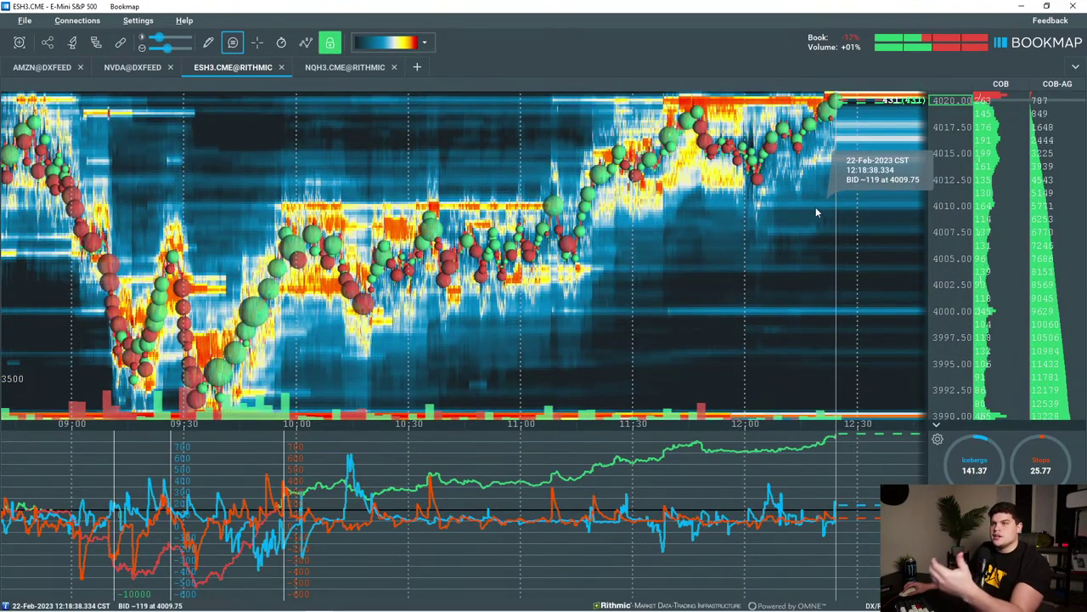
pyautogui.moveTo(815, 212); pyautogui.dragTo(656, 243)
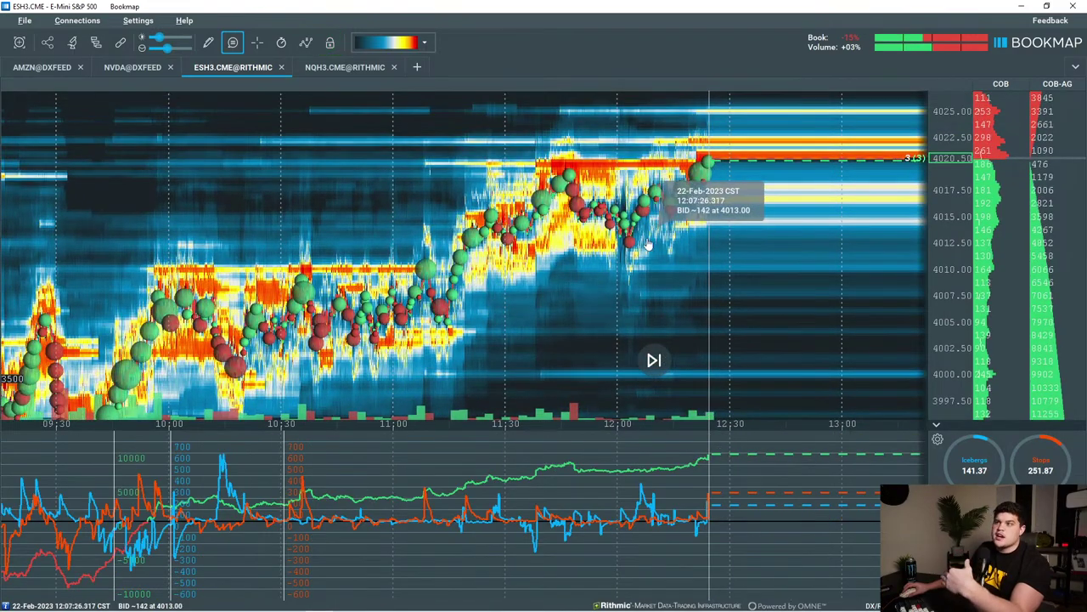
pyautogui.scroll(2, 648, 245)
pyautogui.moveTo(788, 182); pyautogui.dragTo(741, 229)
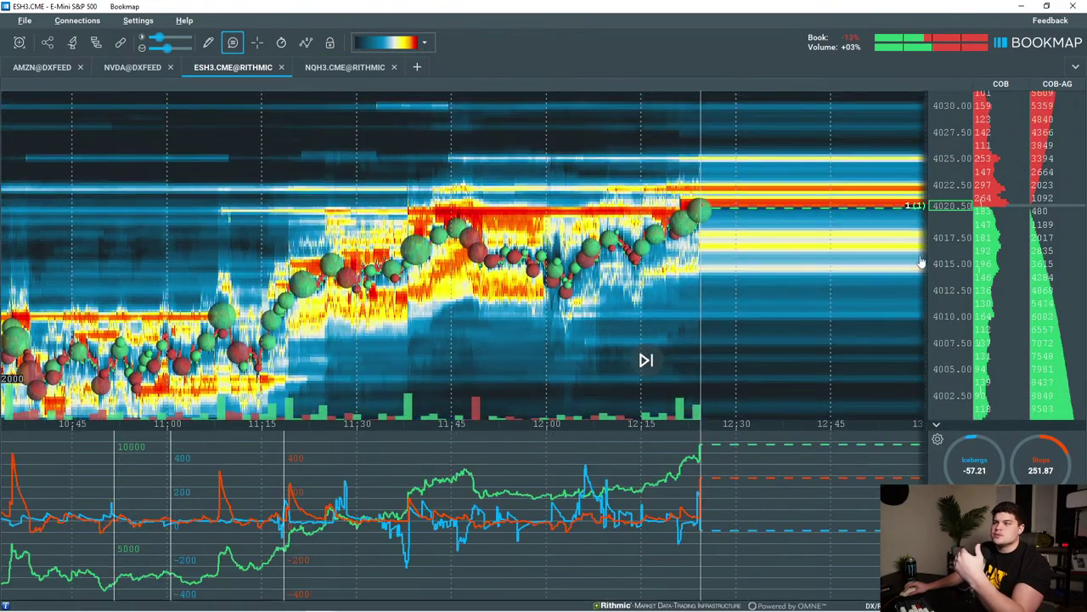
# Inspect ESH3's individual price levels around 4020 and relate them to the volume bars, Icebergs and Stops from 11:00 to 12:25.
pyautogui.scroll(5, 922, 262)
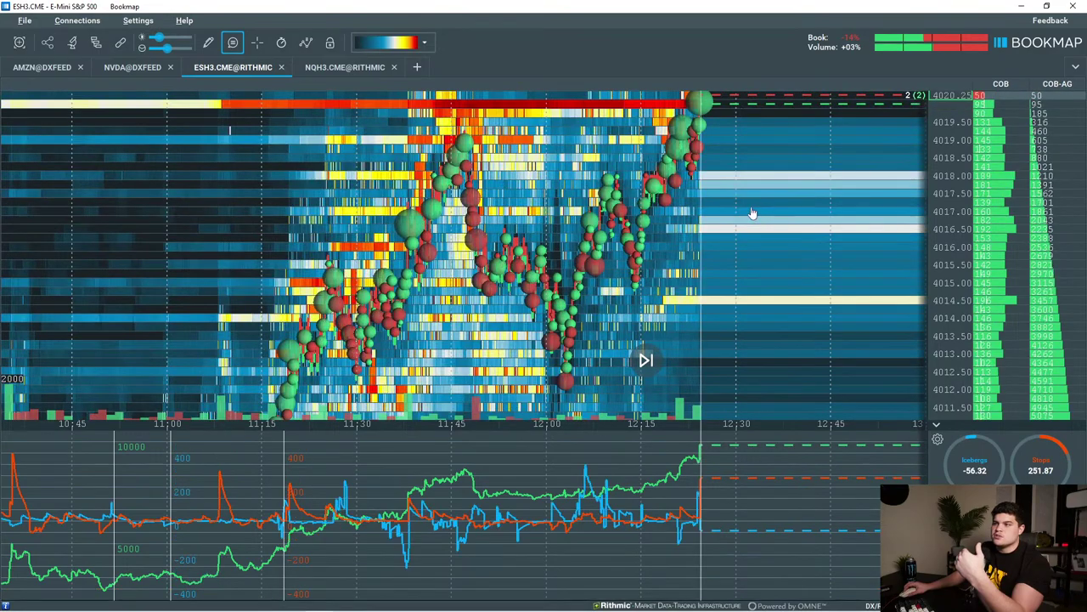
pyautogui.scroll(3, 752, 212)
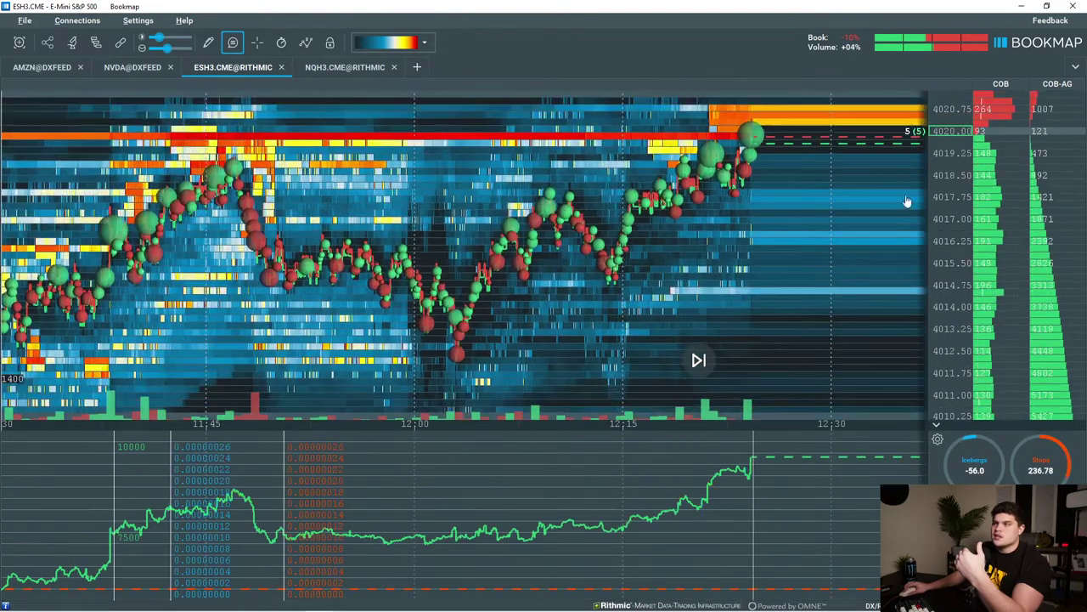
pyautogui.moveTo(847, 209); pyautogui.dragTo(773, 217)
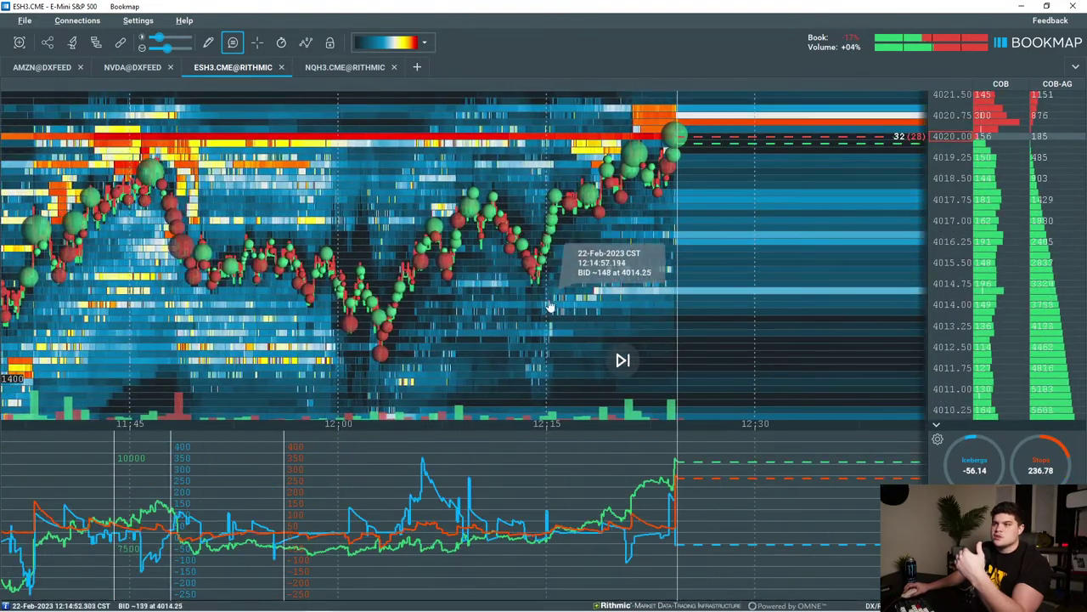
pyautogui.scroll(-3, 710, 231)
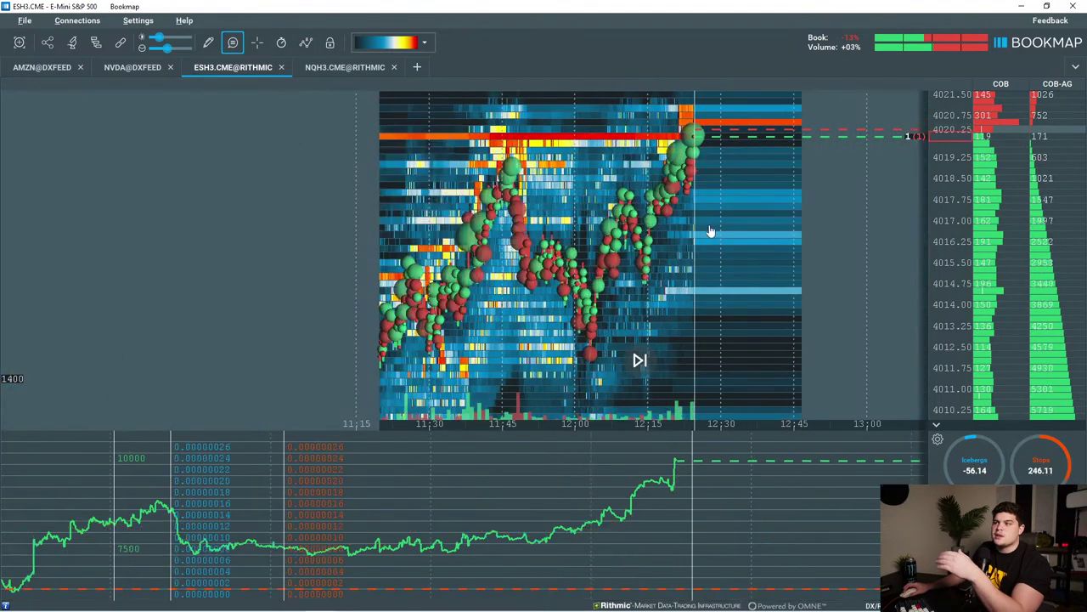
pyautogui.moveTo(928, 173); pyautogui.dragTo(930, 220)
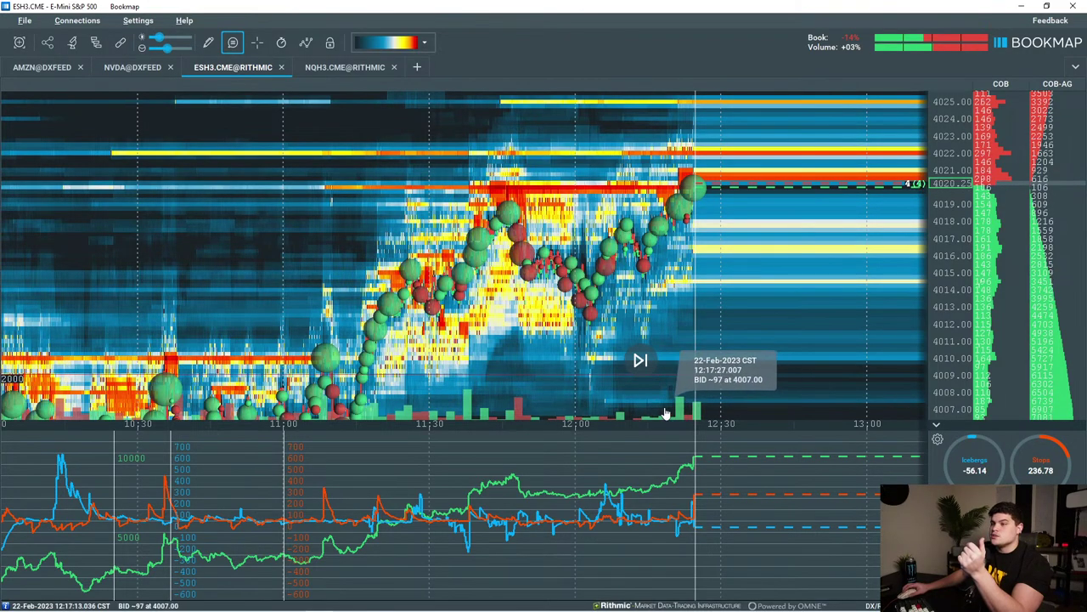
pyautogui.scroll(2, 646, 400)
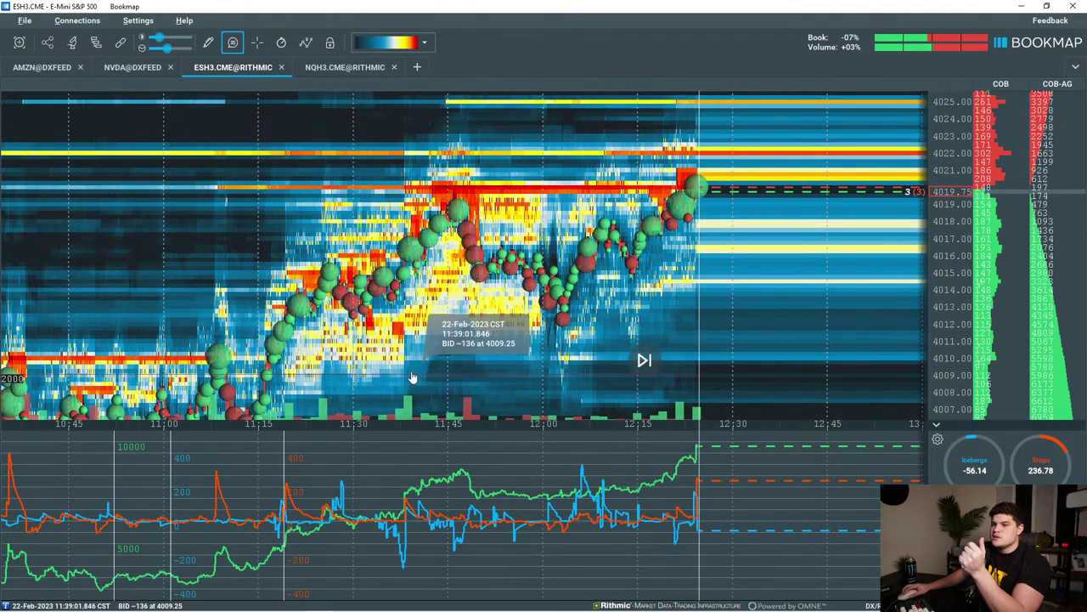
pyautogui.moveTo(413, 379); pyautogui.dragTo(443, 377)
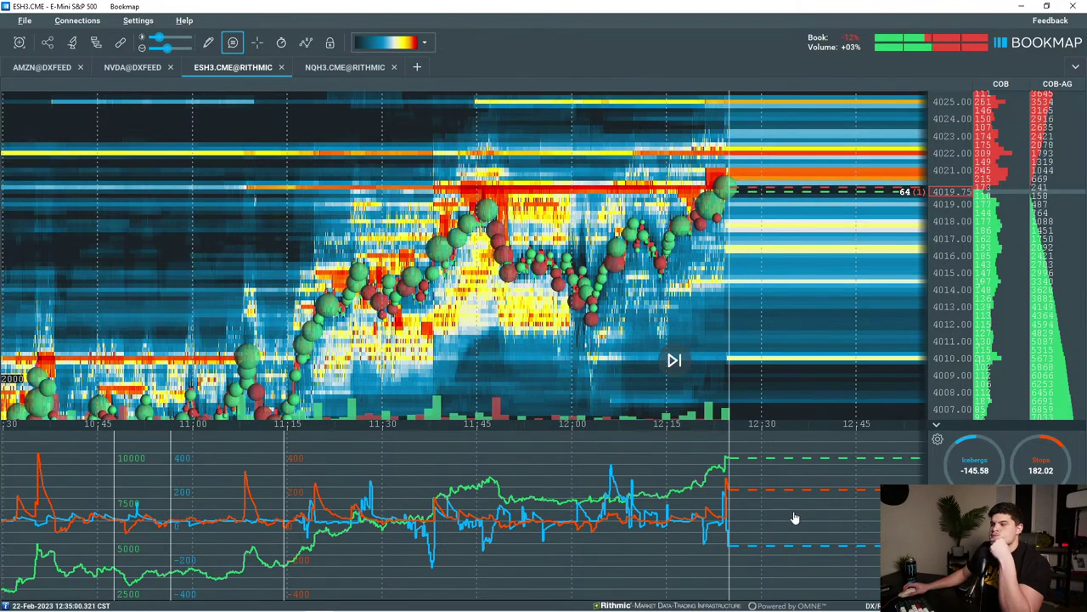
pyautogui.moveTo(935, 609)
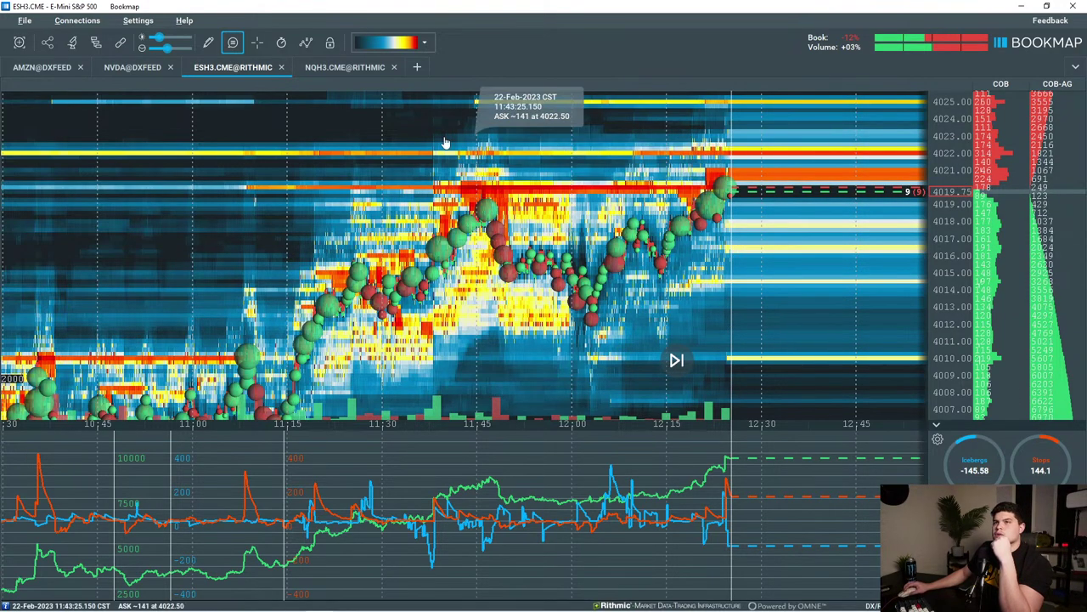
# Start a new instrument subscription on the Rithmic platform and enter dx as the symbol.
pyautogui.click(417, 67)
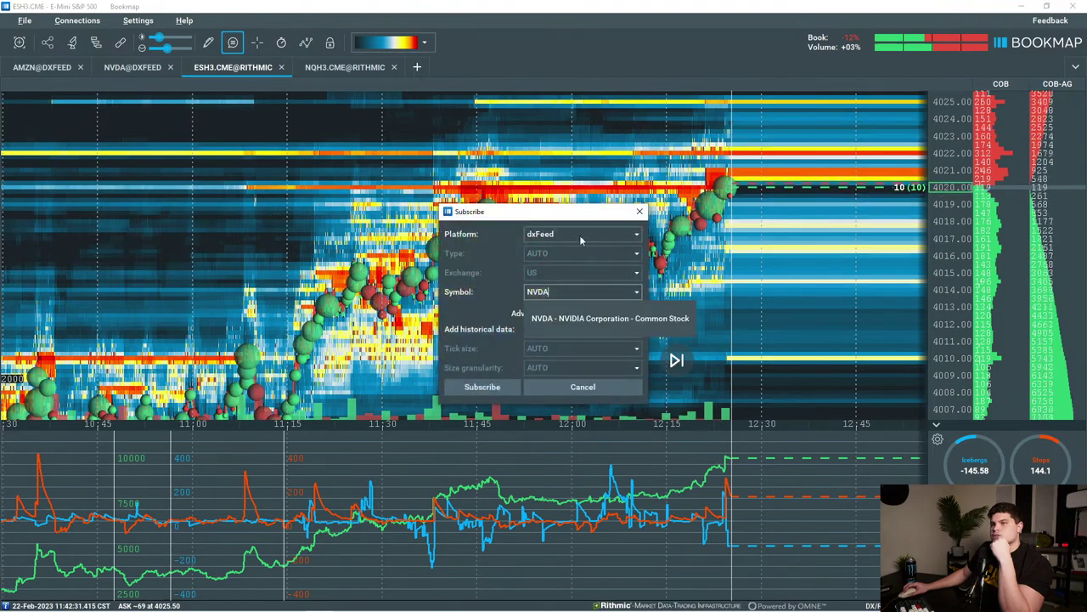
pyautogui.click(561, 234)
pyautogui.click(561, 278)
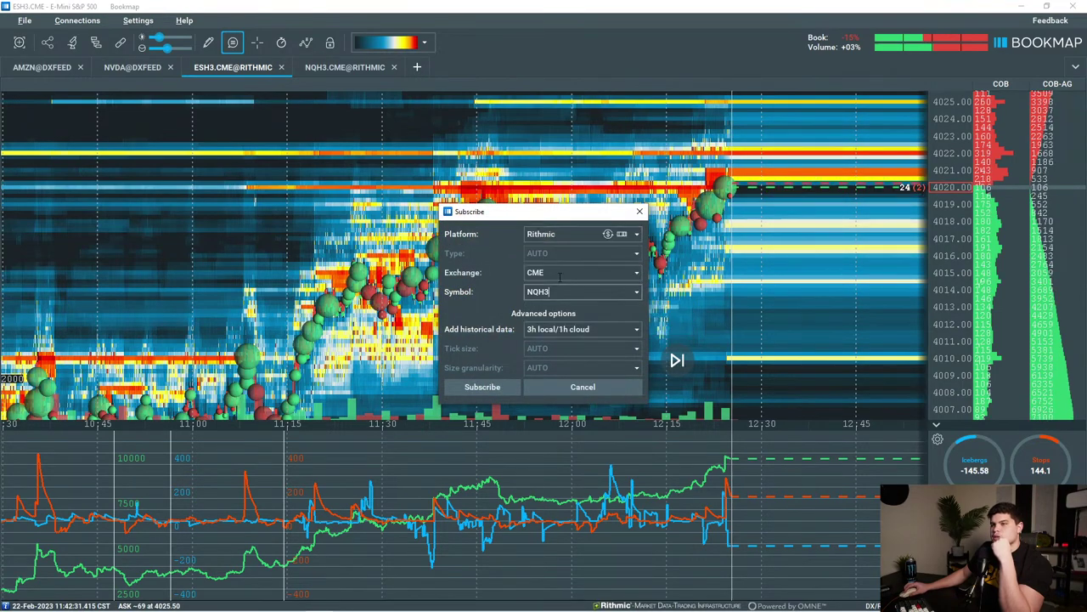
pyautogui.click(638, 292)
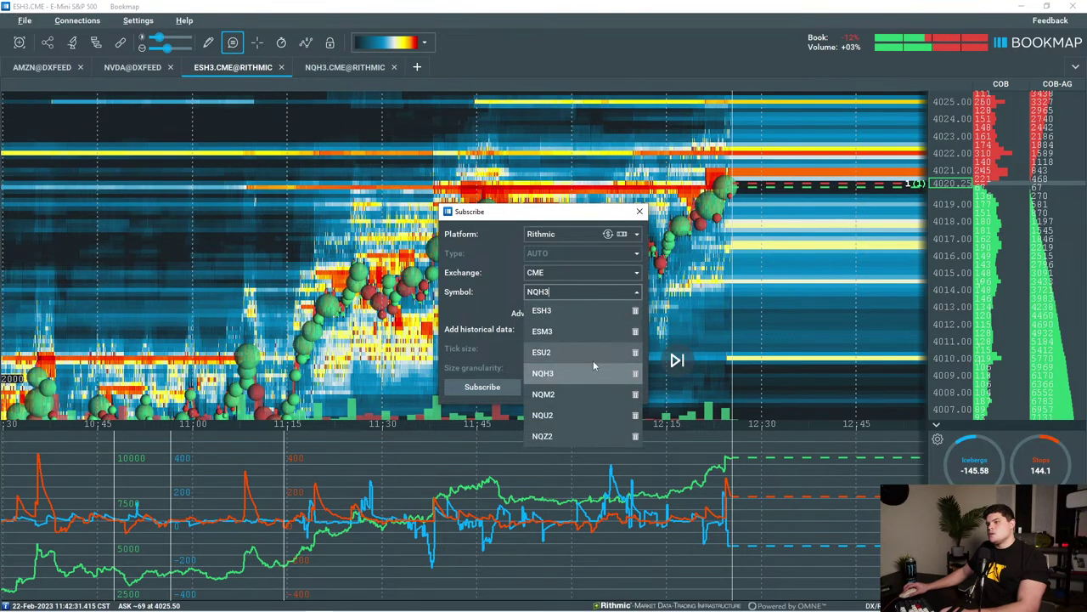
pyautogui.write('dx')
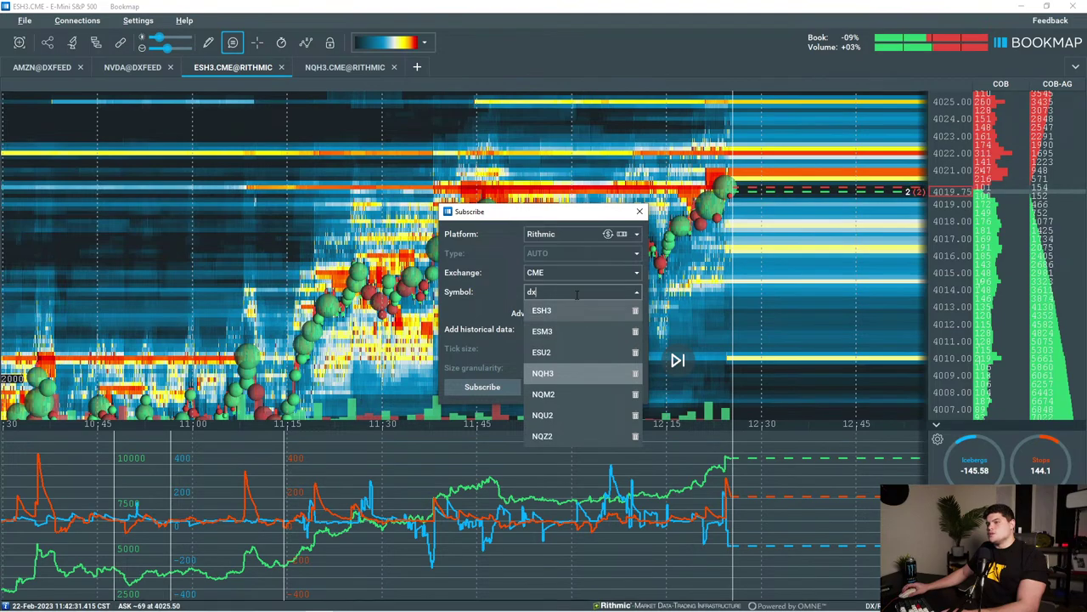
# Try the COMEX and CBOT exchanges for the dx symbol and check the other available exchanges.
pyautogui.click(592, 272)
pyautogui.click(592, 271)
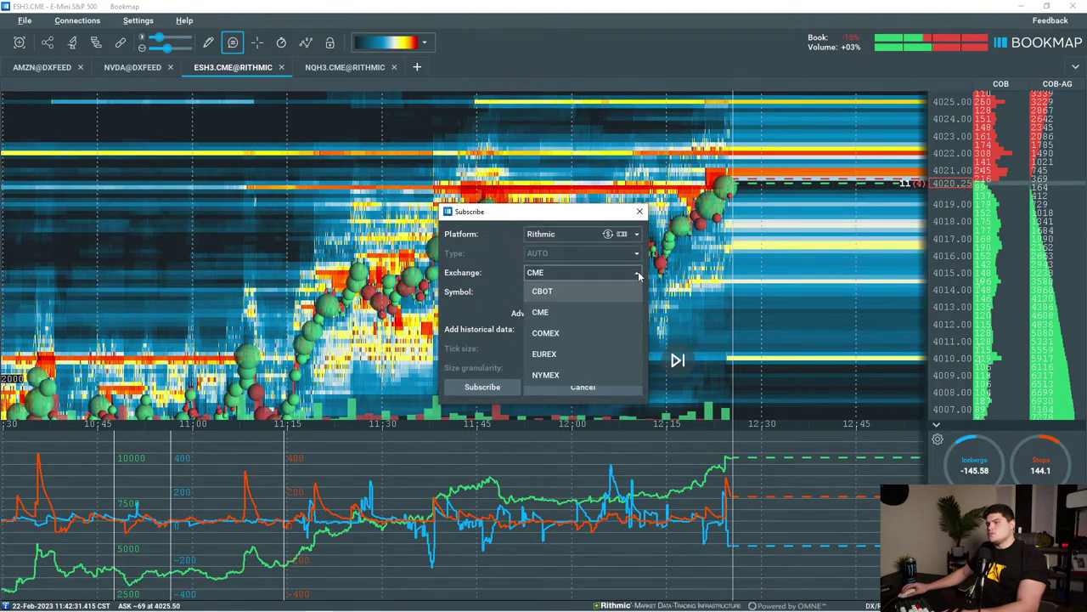
pyautogui.click(594, 331)
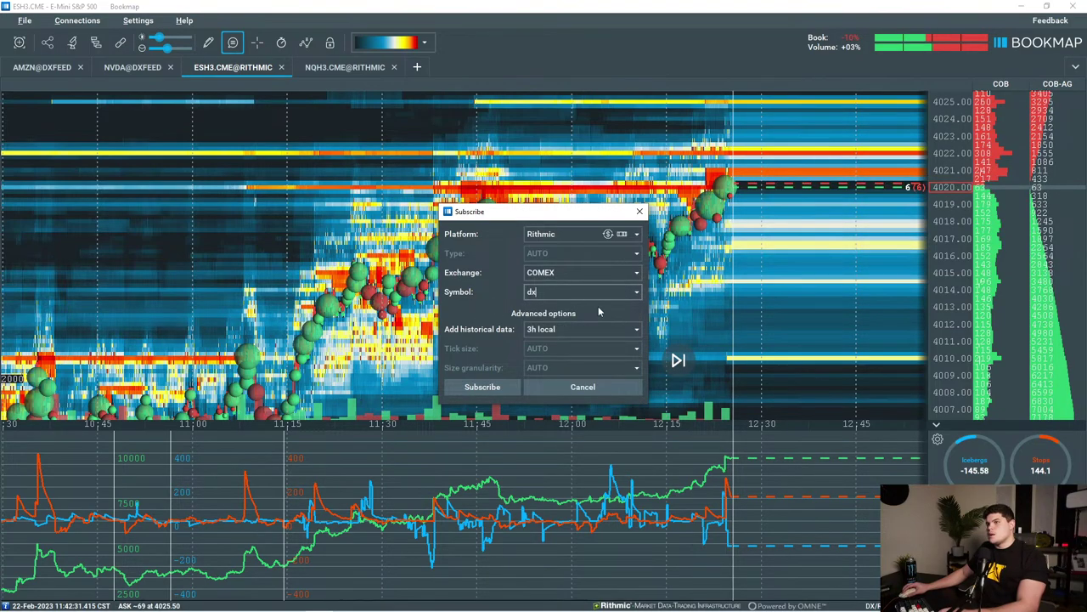
pyautogui.click(635, 272)
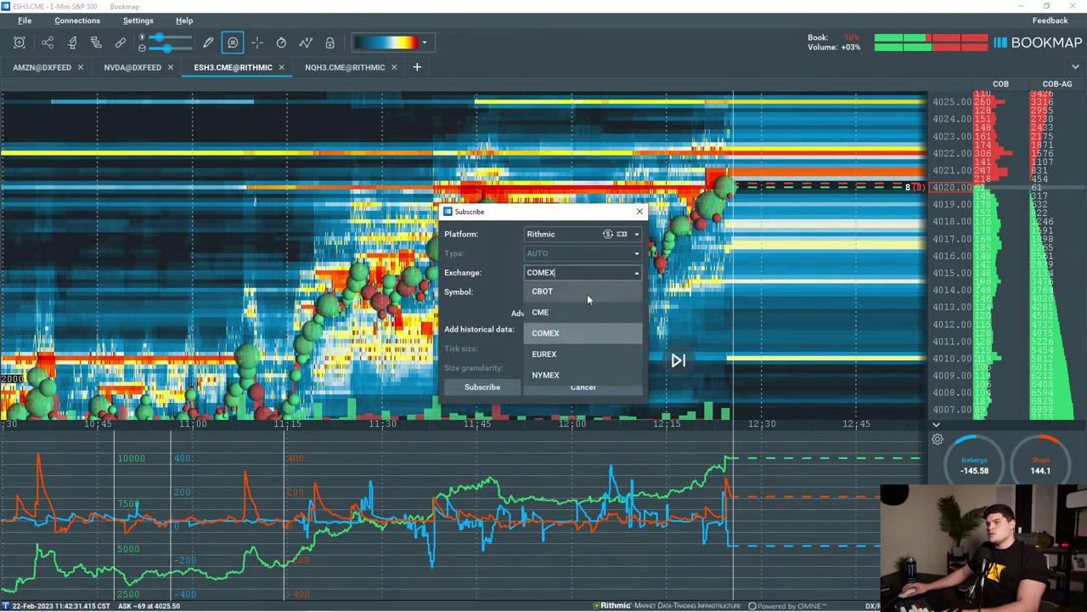
pyautogui.click(574, 291)
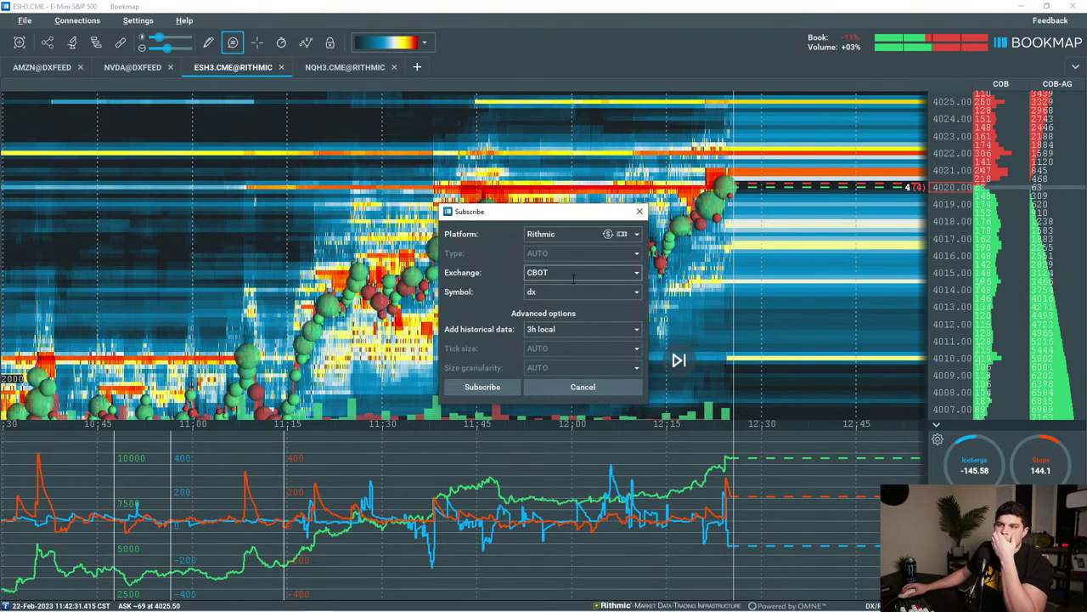
pyautogui.click(638, 273)
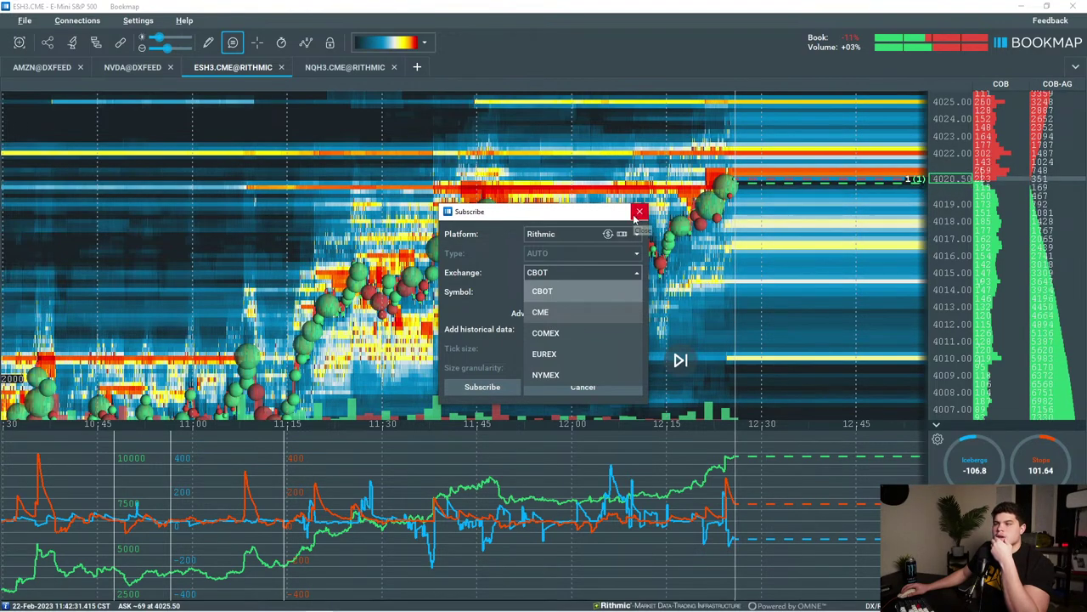
# Set the platform to dxFeed, look up dxy, and subscribe to the suggested DXYN symbol.
pyautogui.click(579, 233)
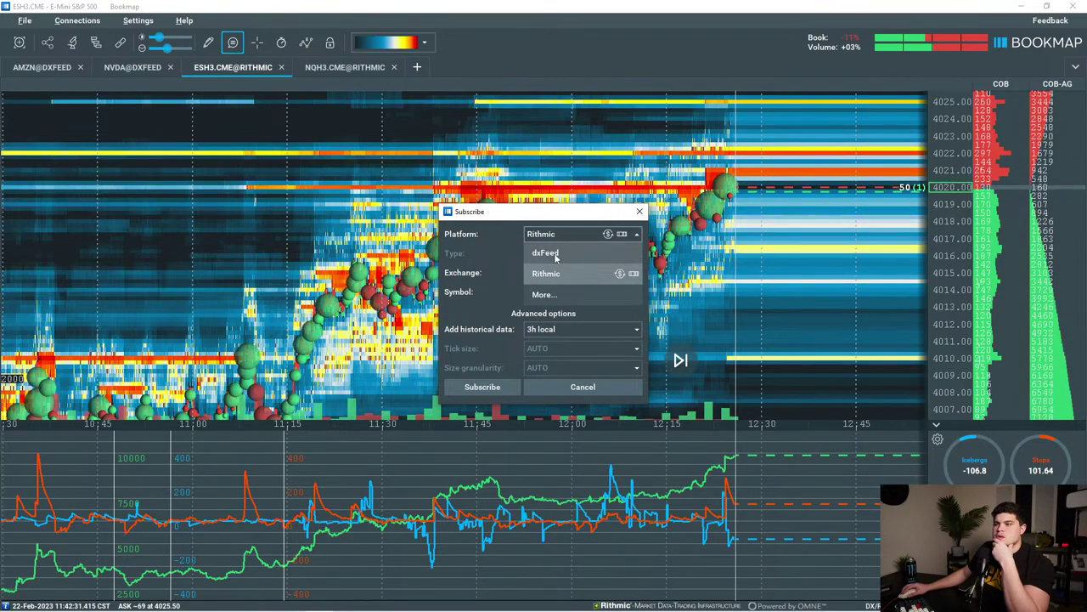
pyautogui.click(555, 255)
pyautogui.click(574, 292)
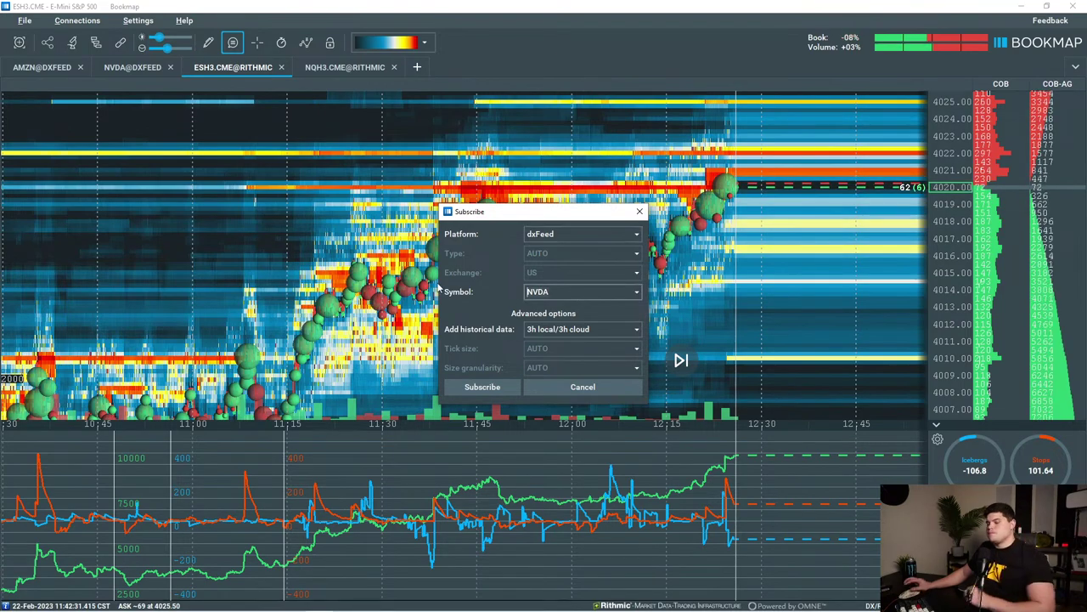
pyautogui.write('dxy1')
pyautogui.press('BackSpace')
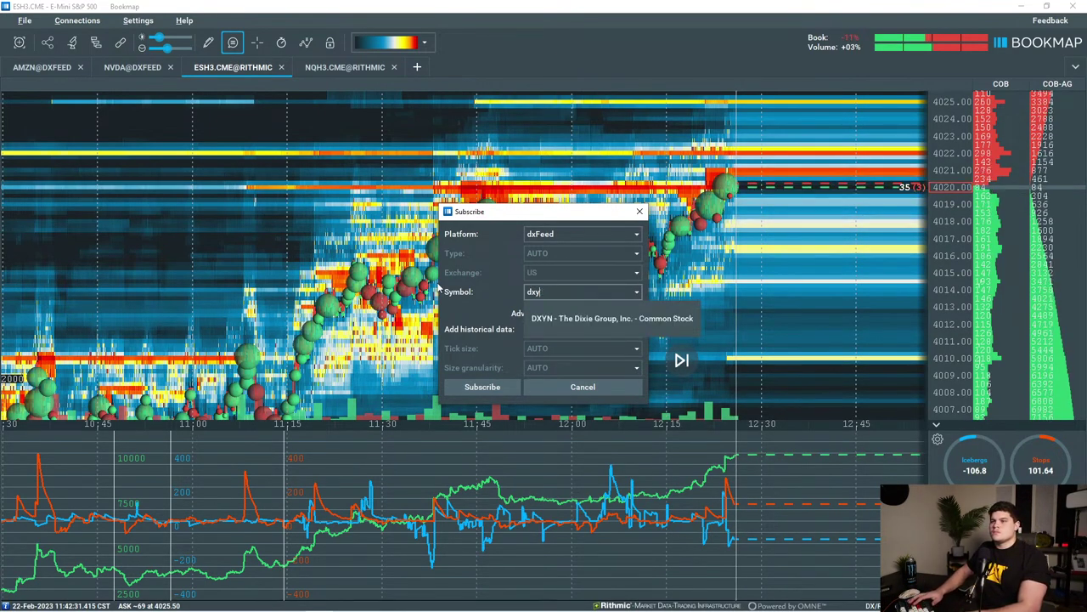
pyautogui.click(559, 317)
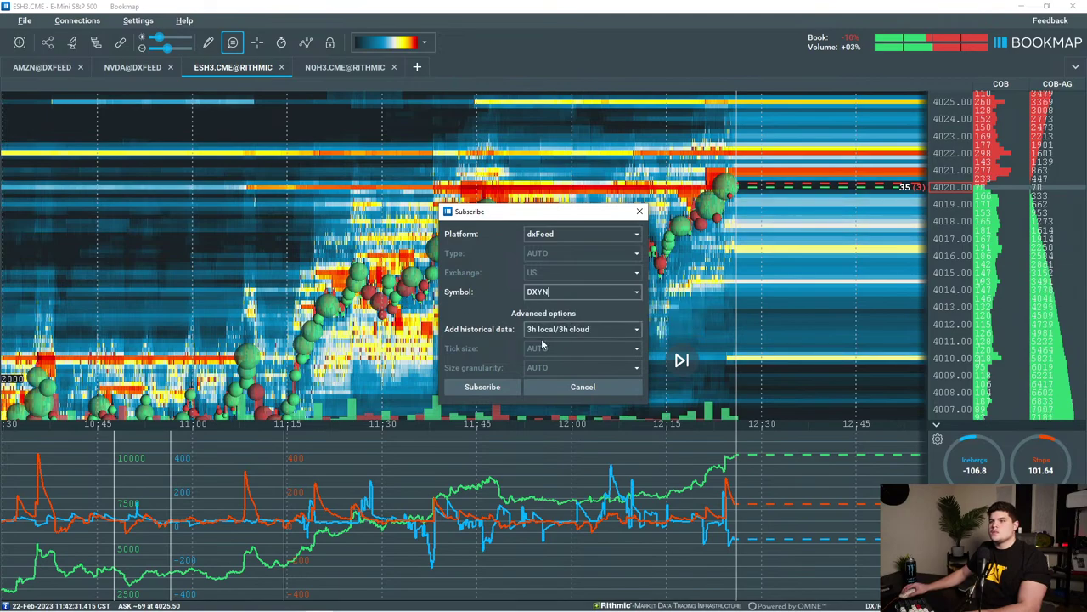
pyautogui.click(482, 387)
# View the DXYN heatmap from 11:15 to 12:30 across a price range of about 0.65 to 1.25.
pyautogui.click(451, 70)
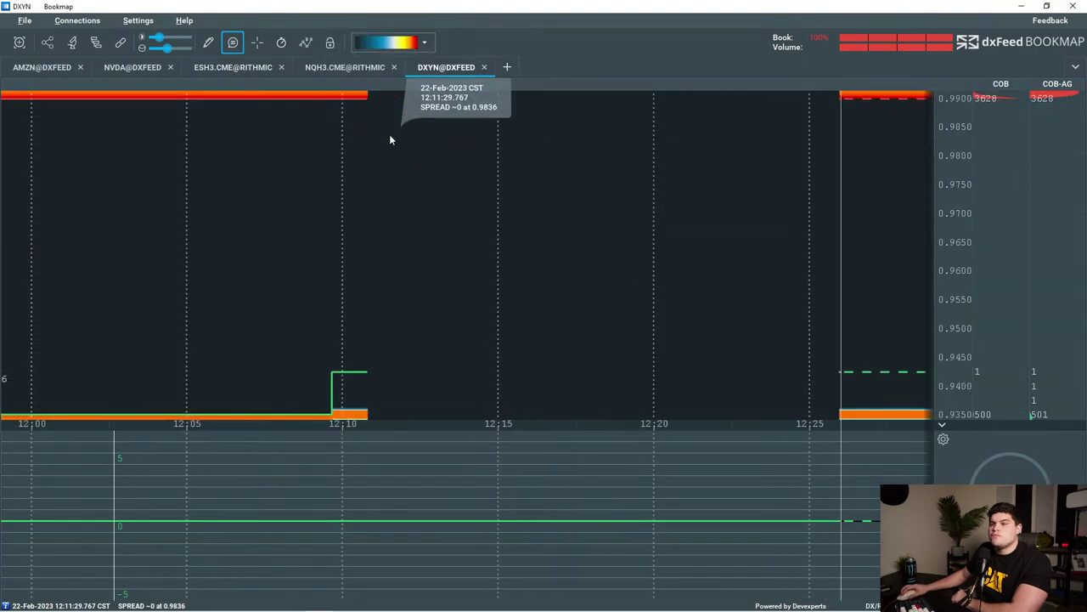
pyautogui.scroll(-3, 384, 147)
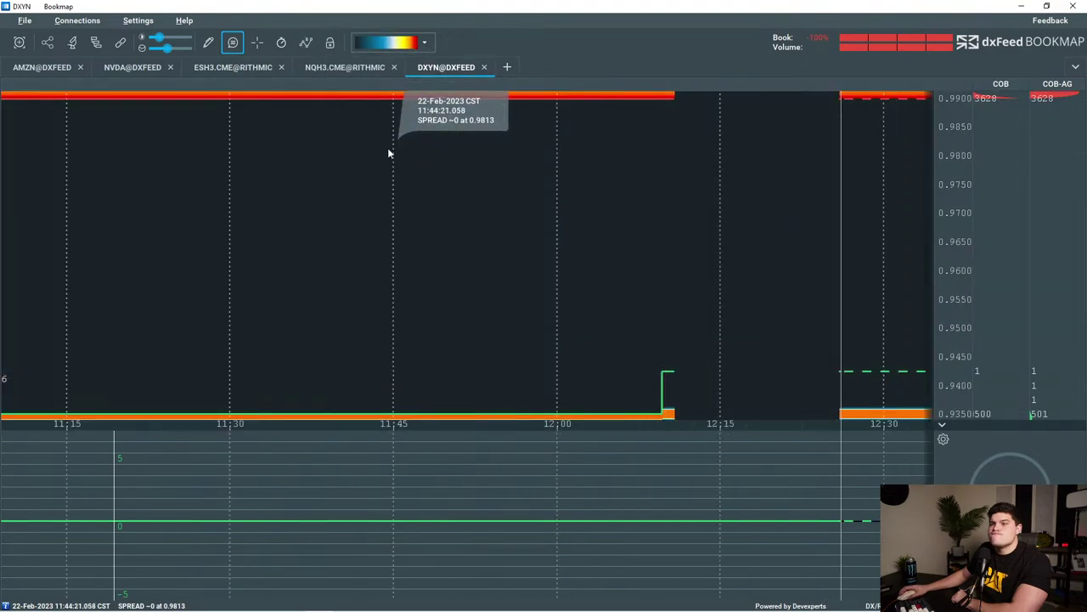
pyautogui.moveTo(928, 196); pyautogui.dragTo(930, 274)
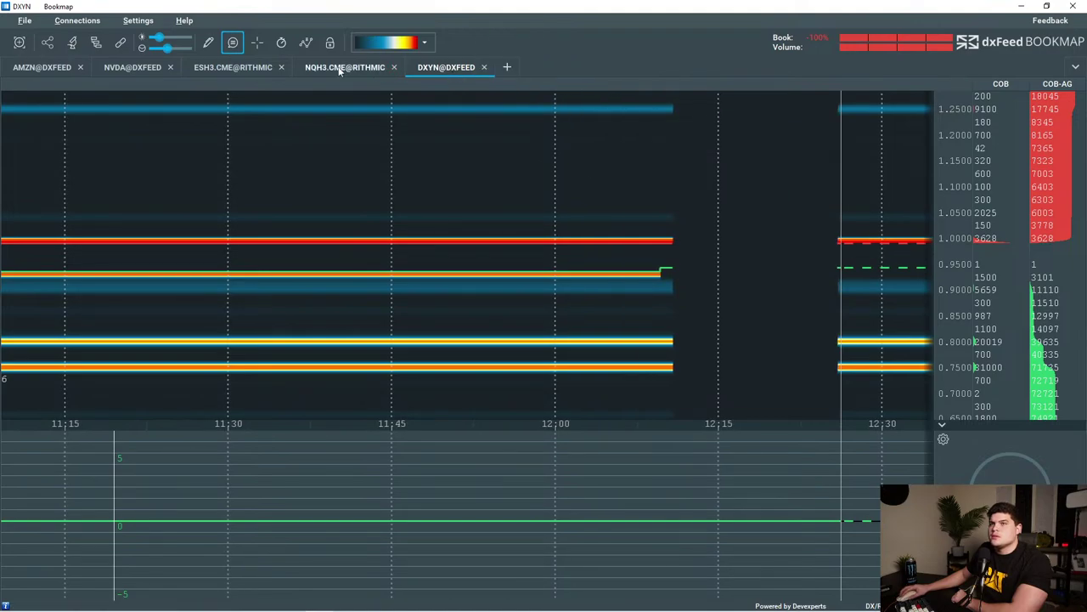
# Open the ESH3 heatmap and examine price action from about 11:15 to 12:45 between roughly 4005 and 4027.50.
pyautogui.click(242, 68)
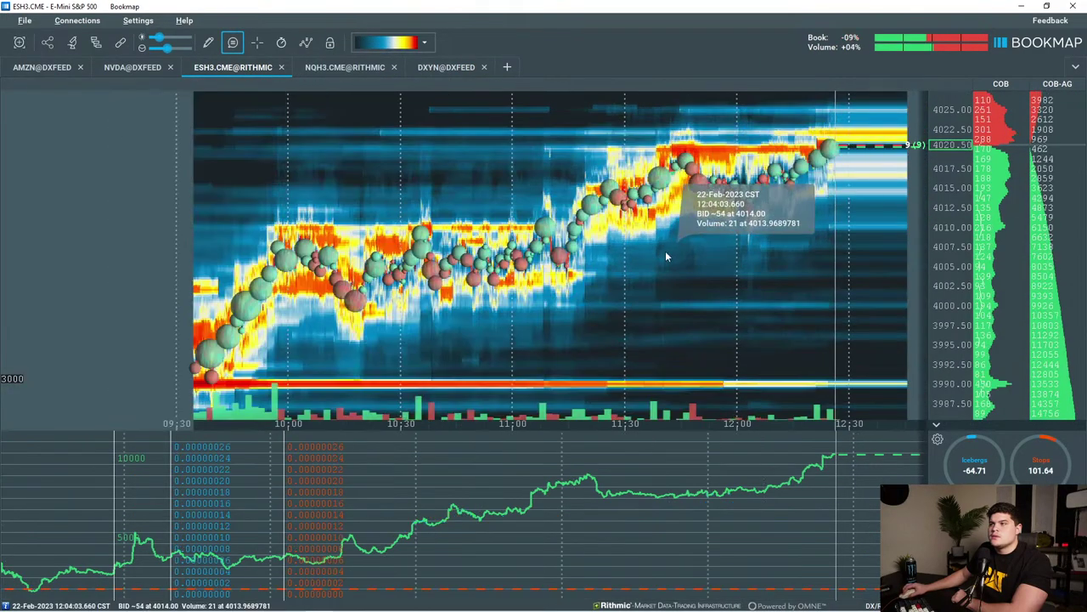
pyautogui.moveTo(667, 255); pyautogui.dragTo(605, 317)
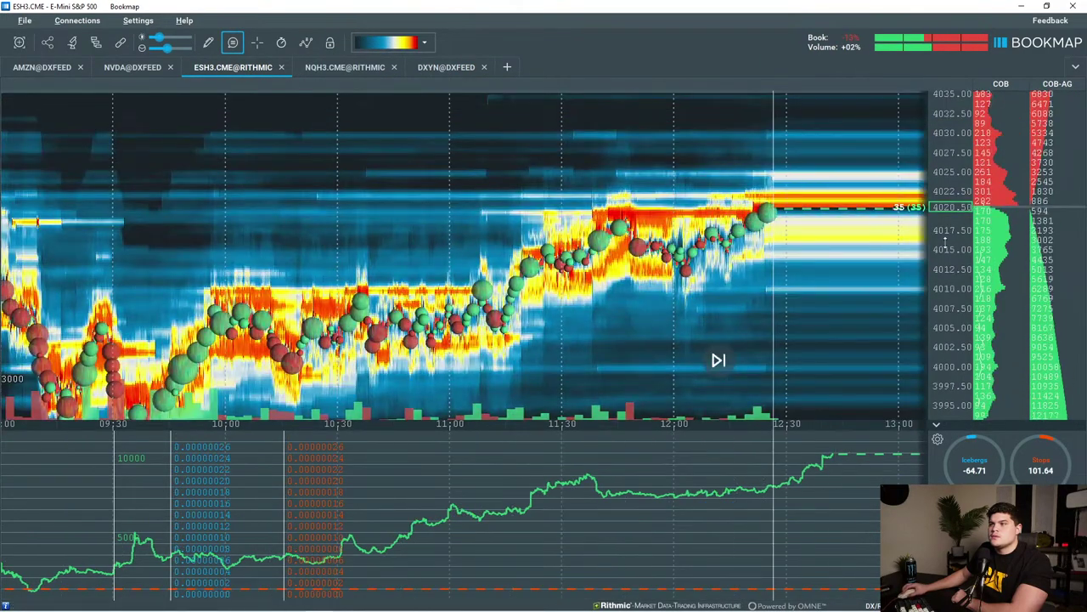
pyautogui.moveTo(961, 298); pyautogui.dragTo(933, 265)
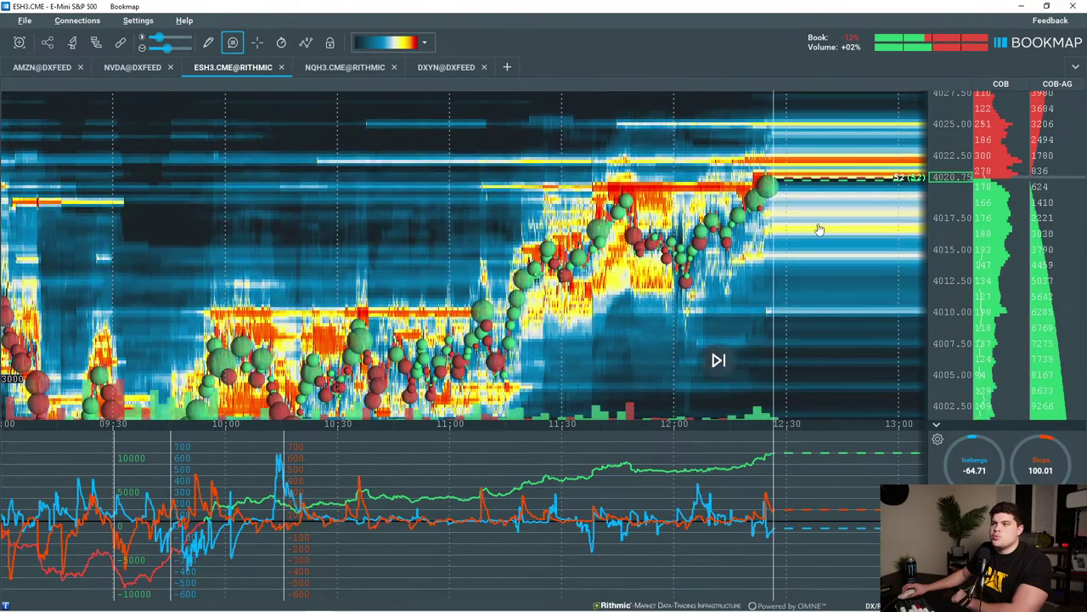
pyautogui.scroll(2, 820, 228)
pyautogui.moveTo(872, 238); pyautogui.dragTo(779, 264)
pyautogui.scroll(2, 783, 256)
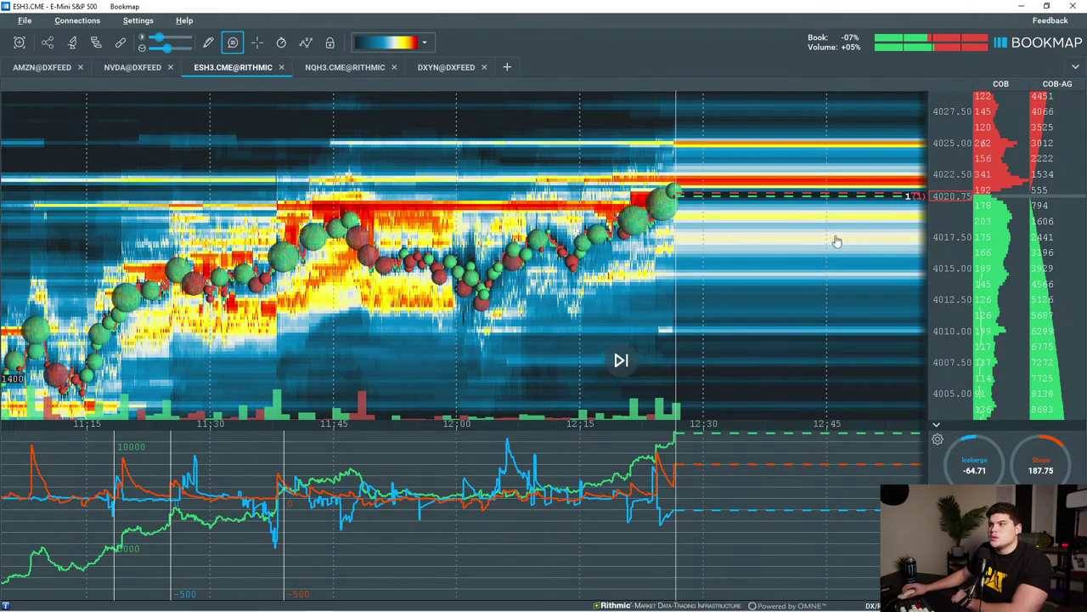
# Examine ESH3 liquidity up close between about 4009 and 4026 and across the wider session from 09:00 to 13:00.
pyautogui.moveTo(837, 241); pyautogui.dragTo(928, 247)
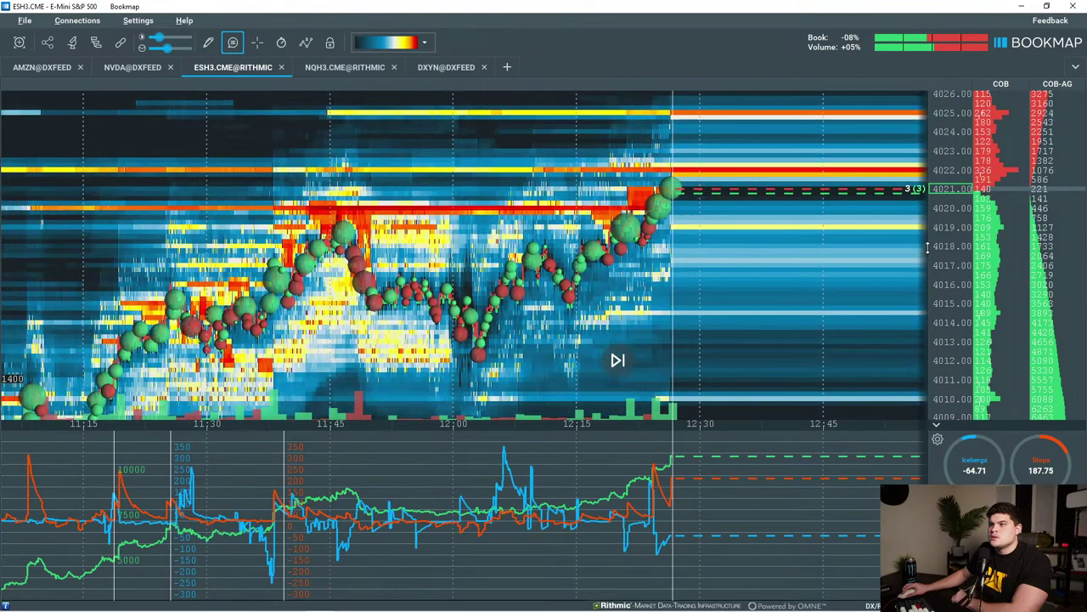
pyautogui.scroll(-2, 756, 242)
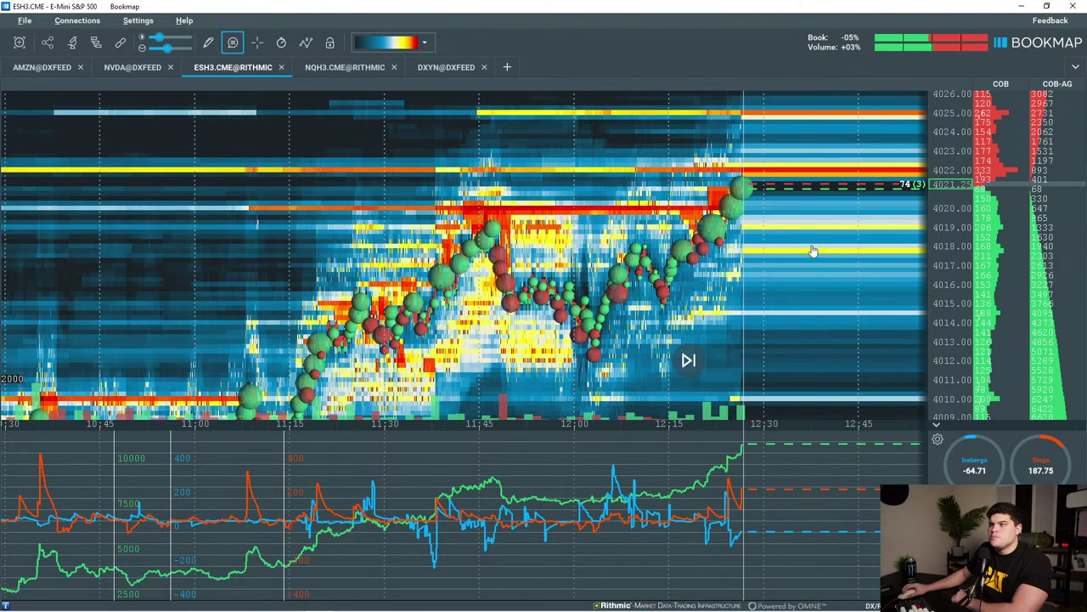
pyautogui.scroll(-3, 828, 223)
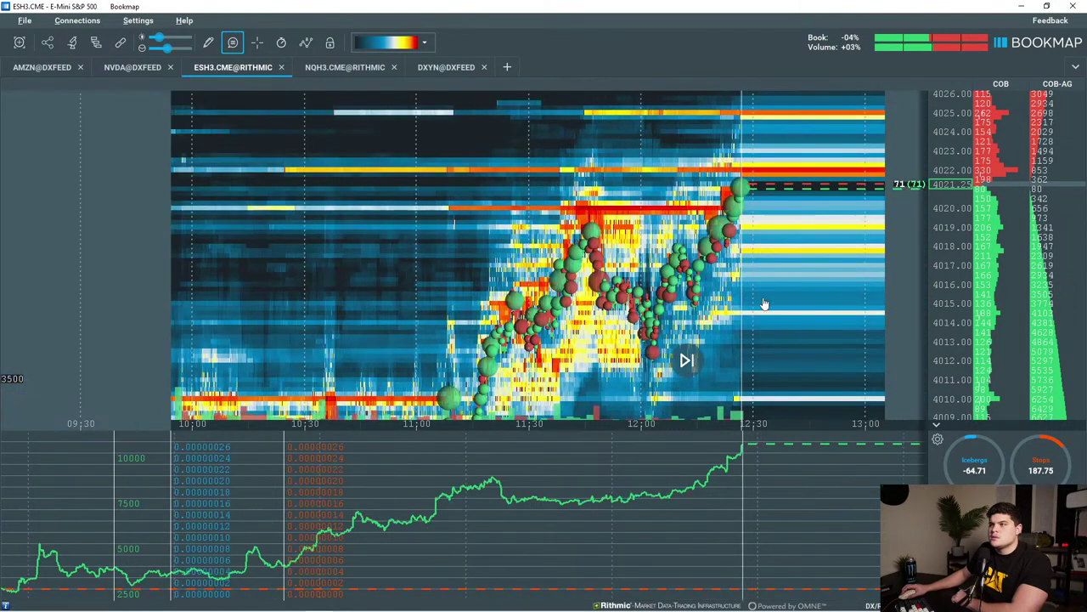
pyautogui.scroll(-2, 941, 211)
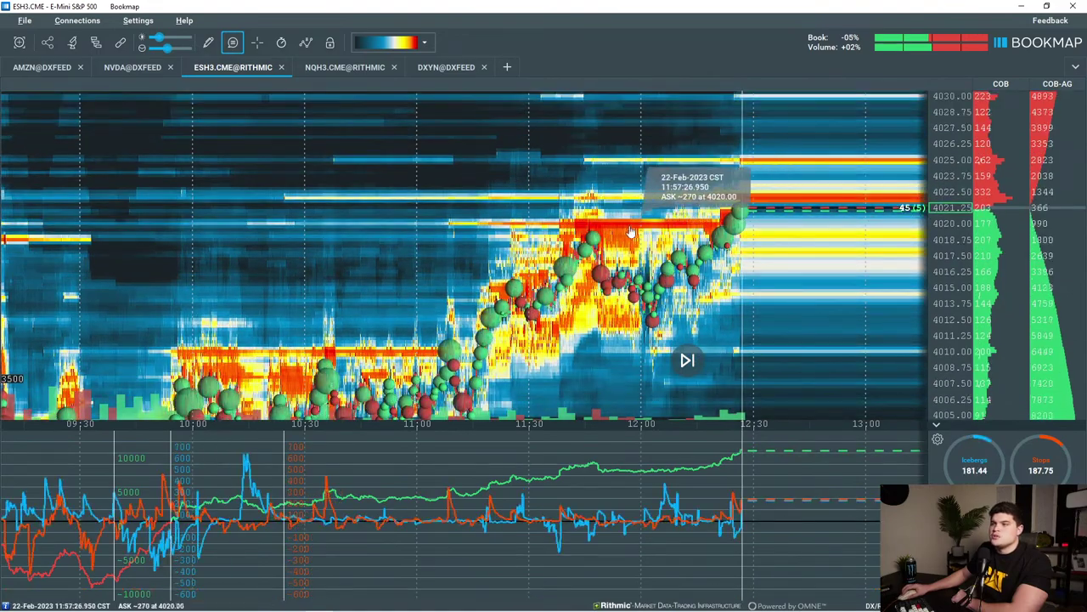
pyautogui.scroll(-2, 625, 248)
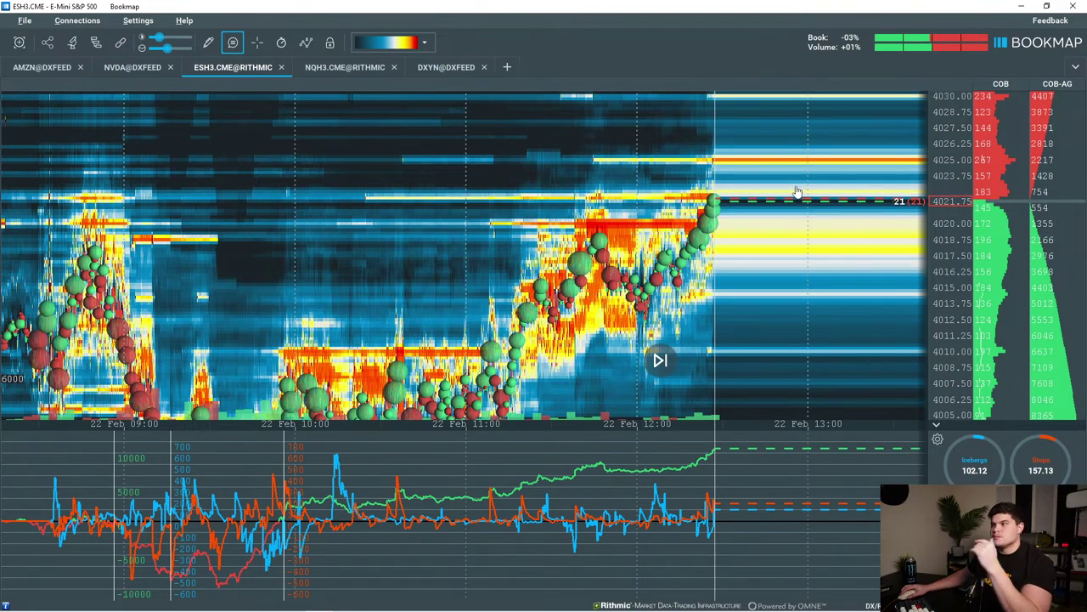
# Inspect the recent ESH3 move from about 11:30 to 12:45 against the resting liquidity between 4020 and 4030.
pyautogui.scroll(5, 692, 260)
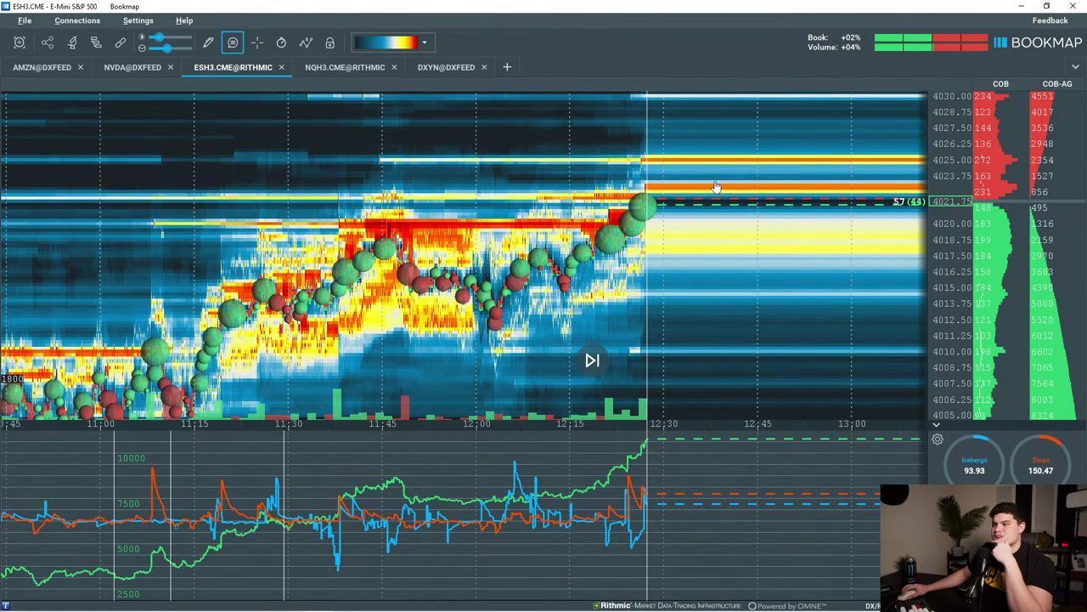
pyautogui.moveTo(960, 166); pyautogui.dragTo(960, 184)
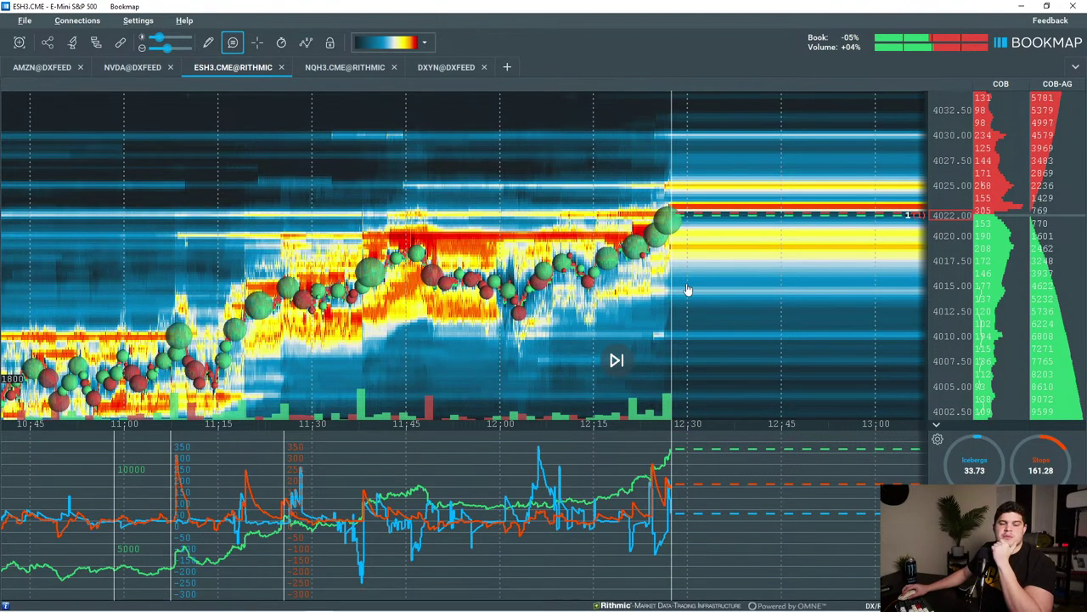
pyautogui.moveTo(665, 295)
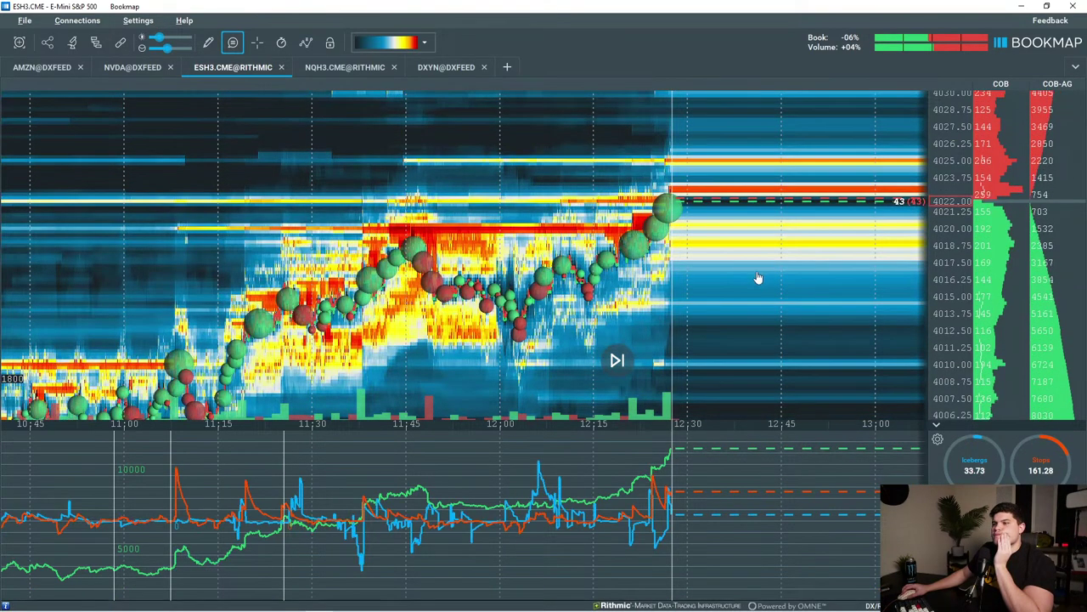
pyautogui.scroll(3, 760, 281)
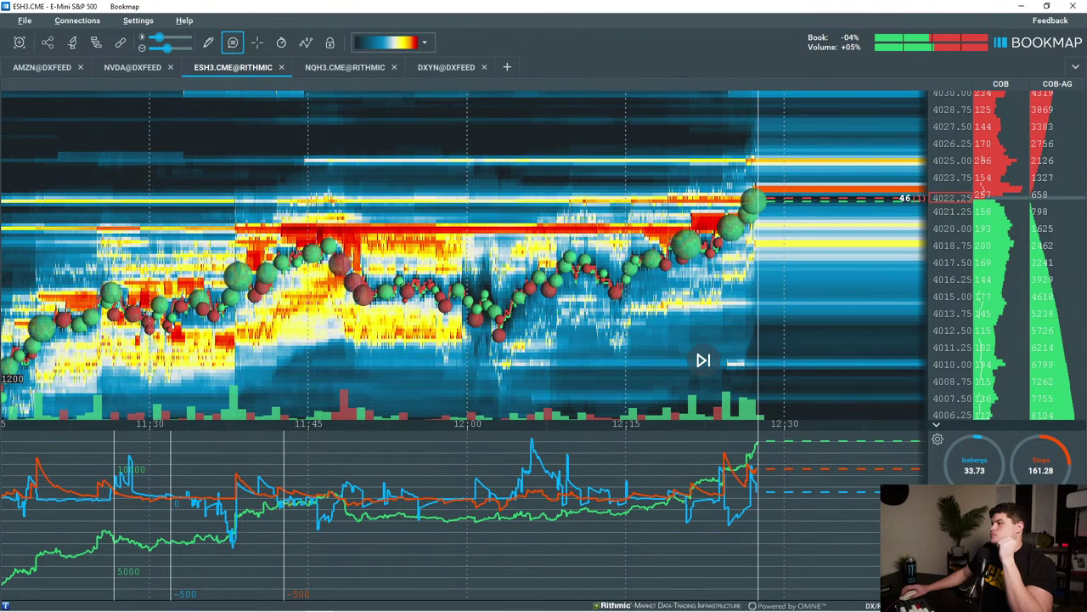
pyautogui.moveTo(868, 346); pyautogui.dragTo(776, 367)
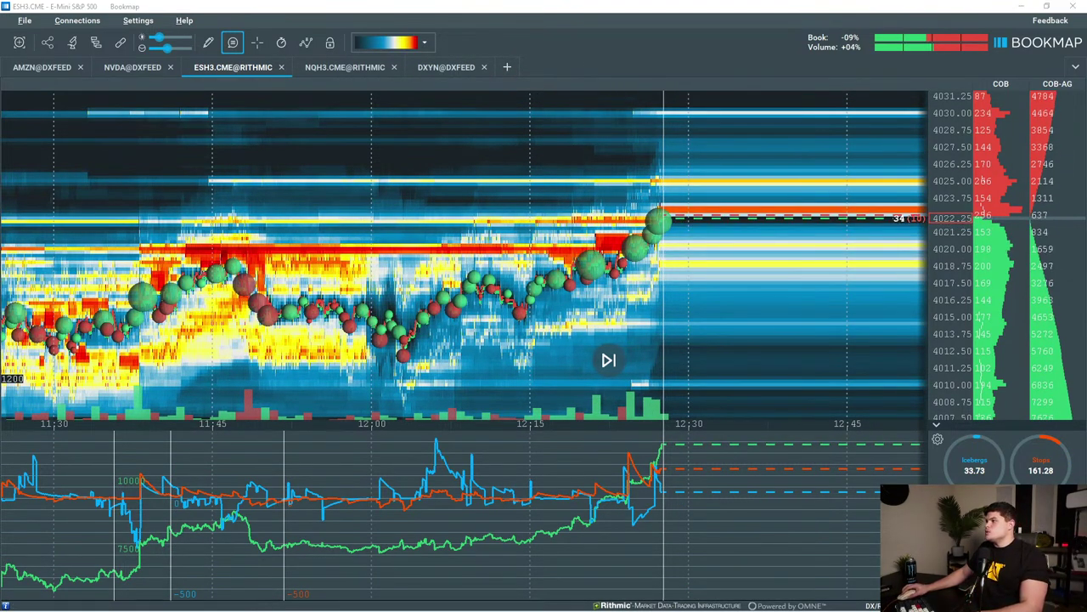
# Switch to TradingView and view the AAPL 4-hour chart around its latest candles.
pyautogui.hotkey('alt', 'Tab')
pyautogui.scroll(1, 536, 300)
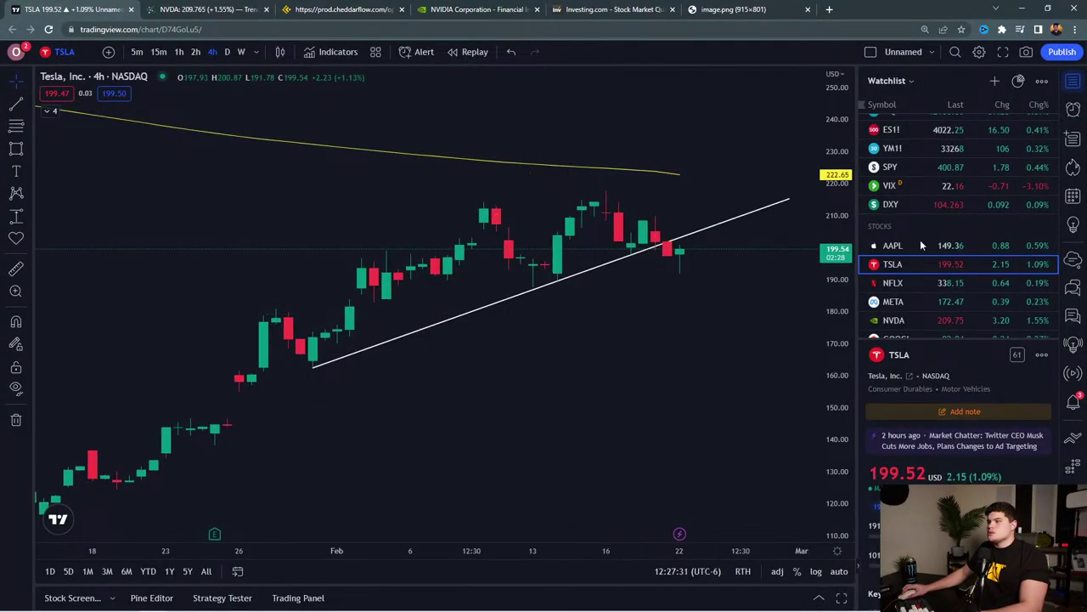
pyautogui.click(933, 247)
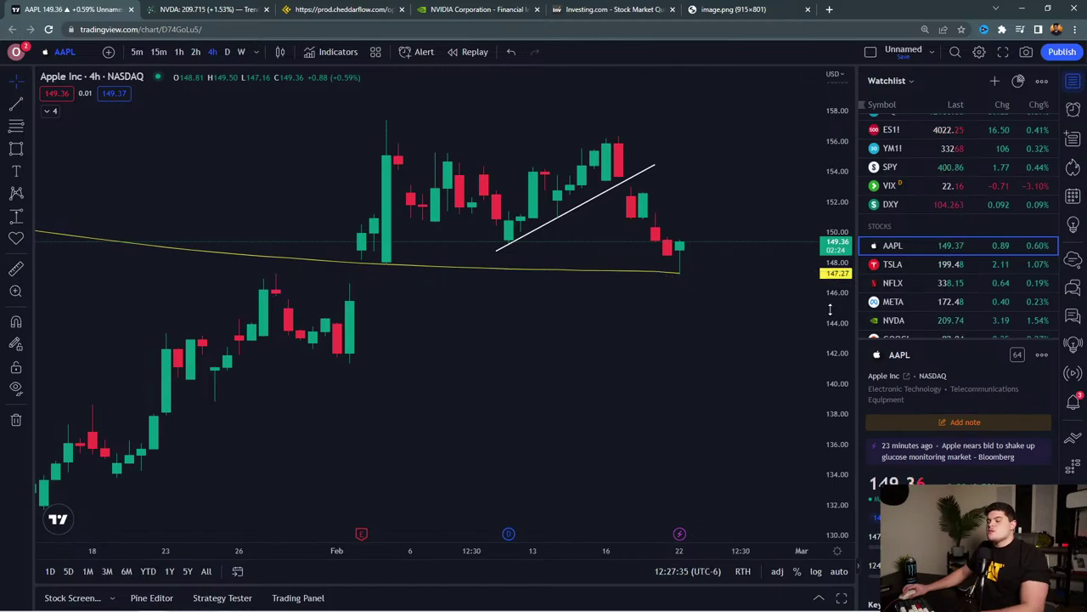
pyautogui.scroll(2, 642, 270)
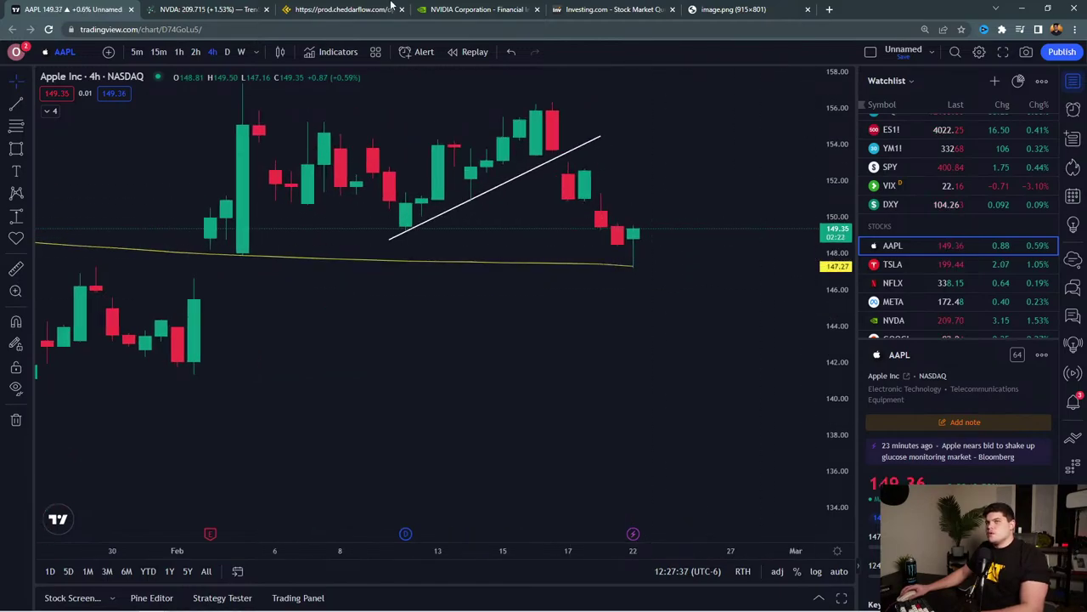
# Switch to Bookmap, subscribe to AAPL on the dxFeed platform with 3h local/3h cloud historical data, and open its heatmap.
pyautogui.hotkey('alt', 'Tab')
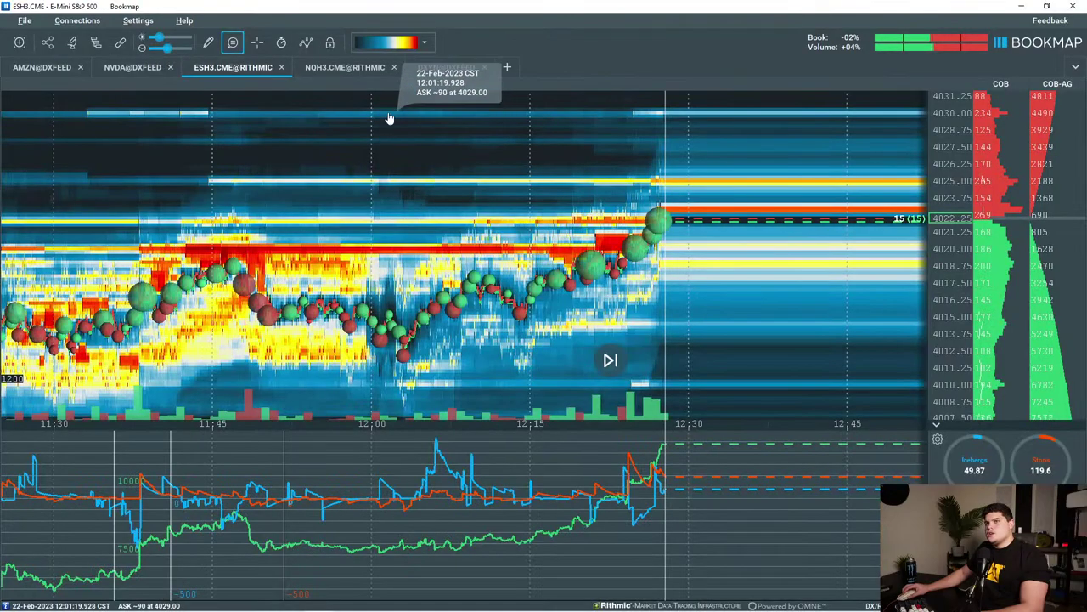
pyautogui.click(507, 68)
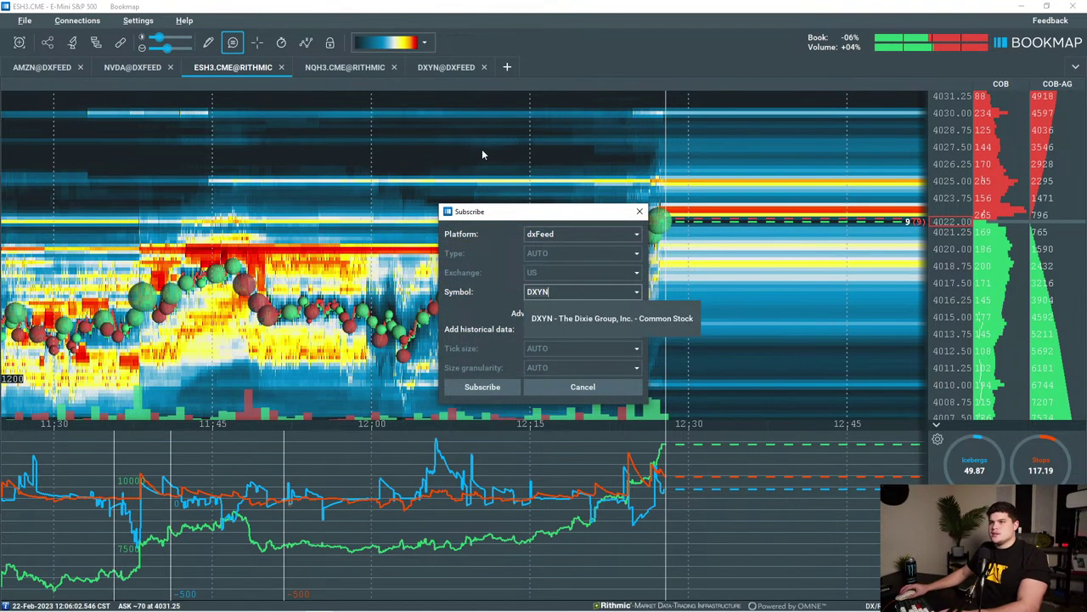
pyautogui.click(590, 294)
pyautogui.press('BackSpace')
pyautogui.press('BackSpace')
pyautogui.press('BackSpace')
pyautogui.press('BackSpace')
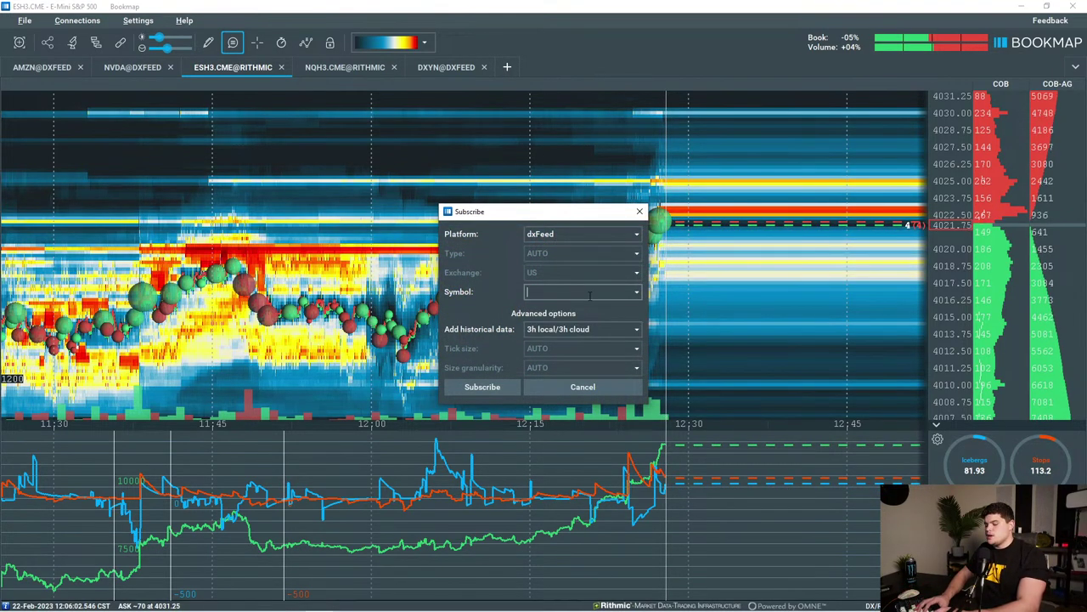
pyautogui.write('aa')
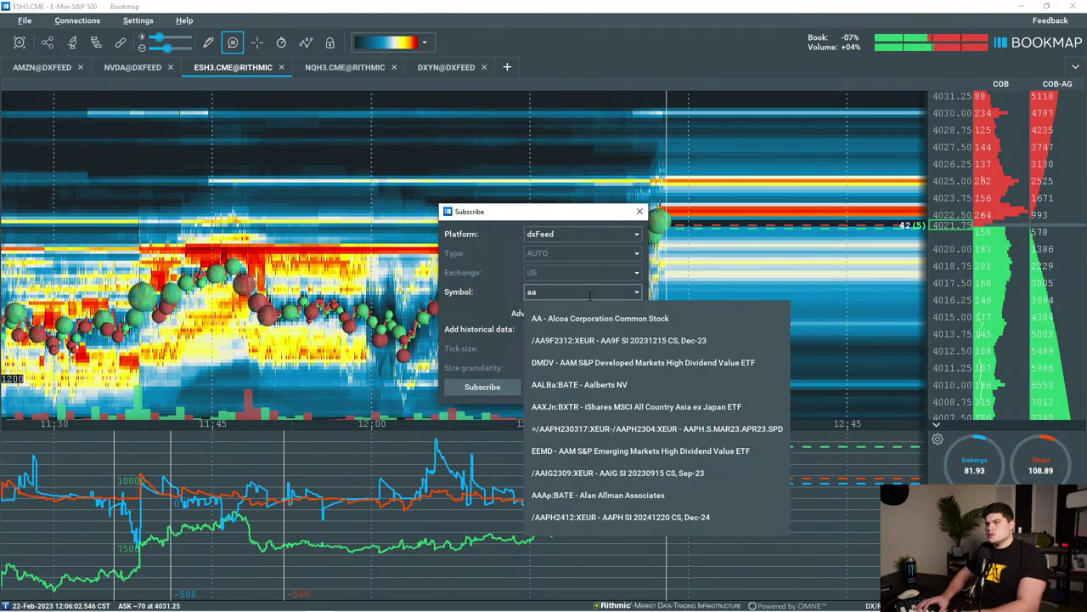
pyautogui.write('pl')
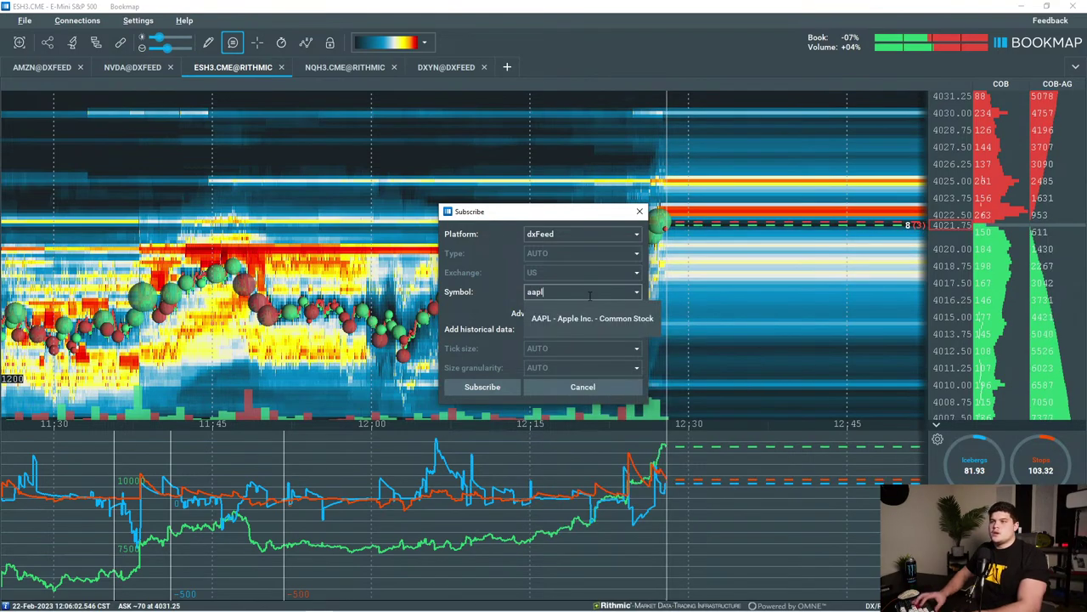
pyautogui.click(583, 317)
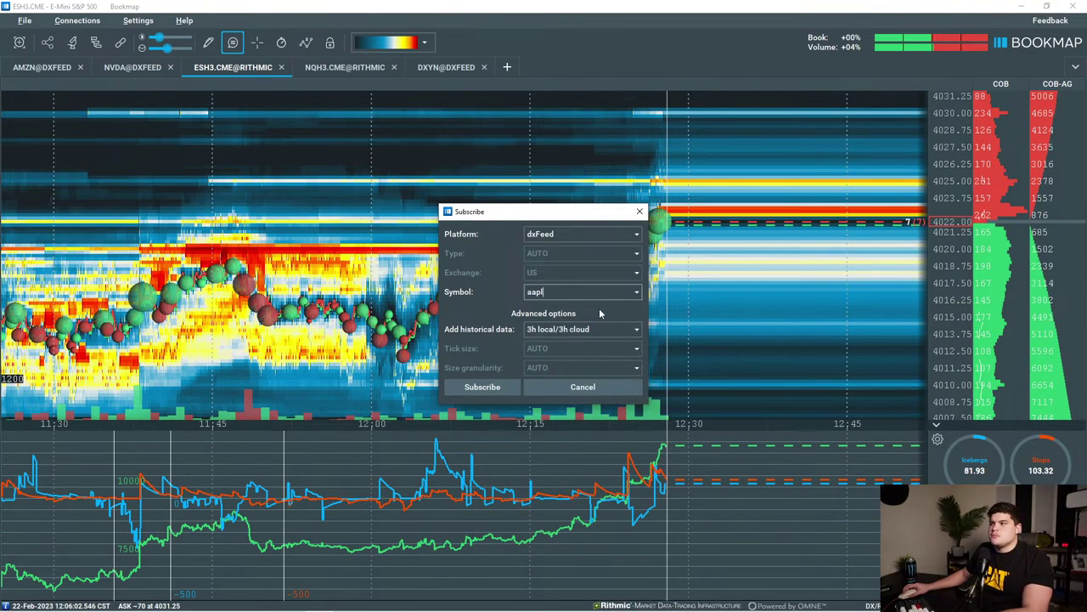
pyautogui.click(482, 387)
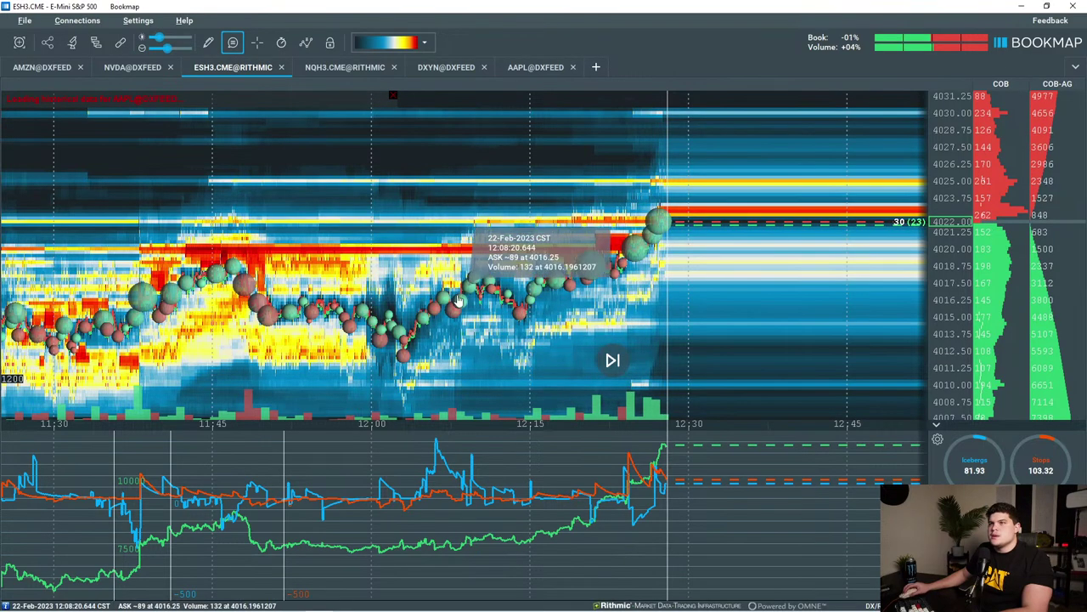
pyautogui.click(537, 74)
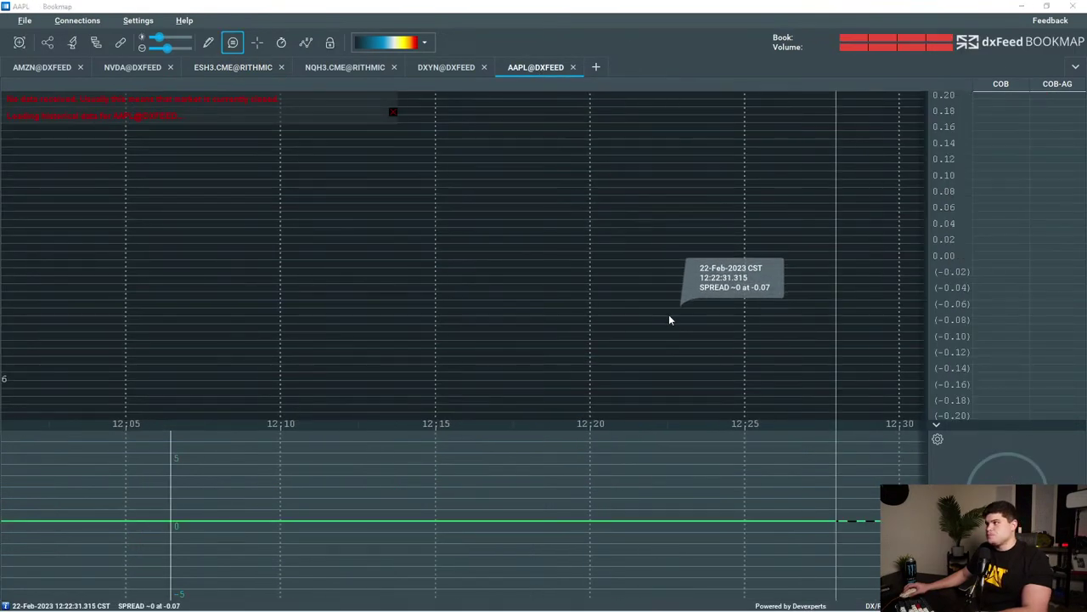
# Return to TradingView and examine AAPL's February candles relative to the white trendline and yellow moving average.
pyautogui.hotkey('alt', 'Tab')
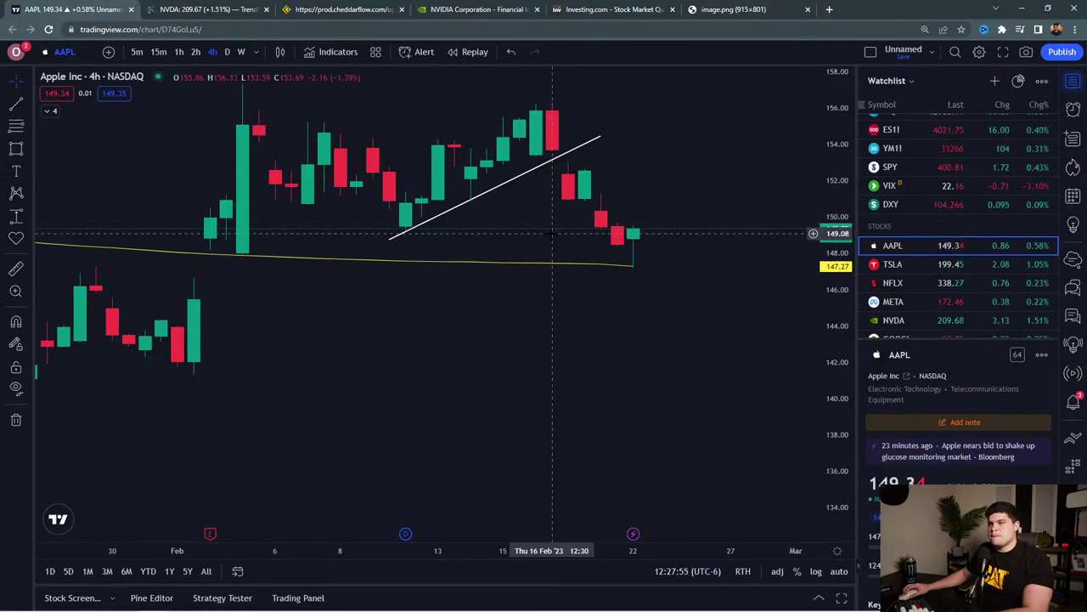
pyautogui.moveTo(552, 240); pyautogui.dragTo(584, 274)
pyautogui.scroll(2, 578, 272)
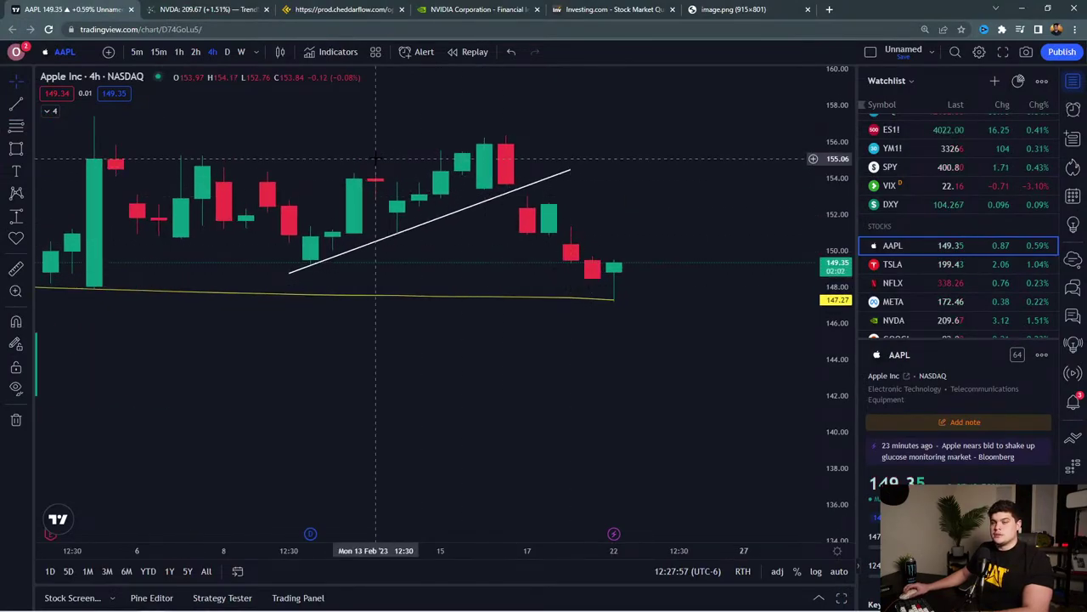
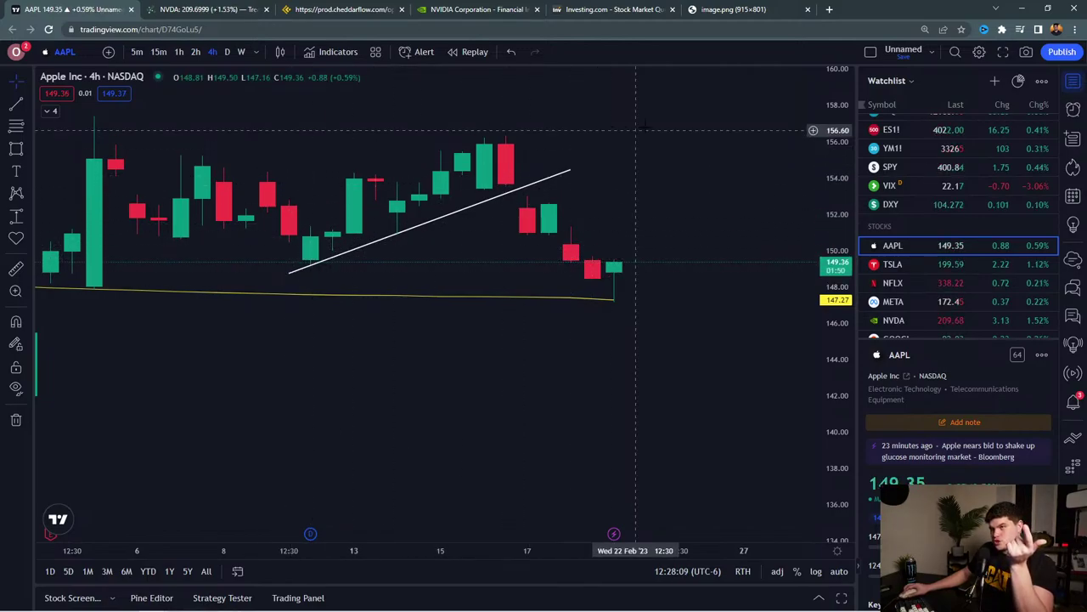
pyautogui.moveTo(636, 129); pyautogui.dragTo(693, 193)
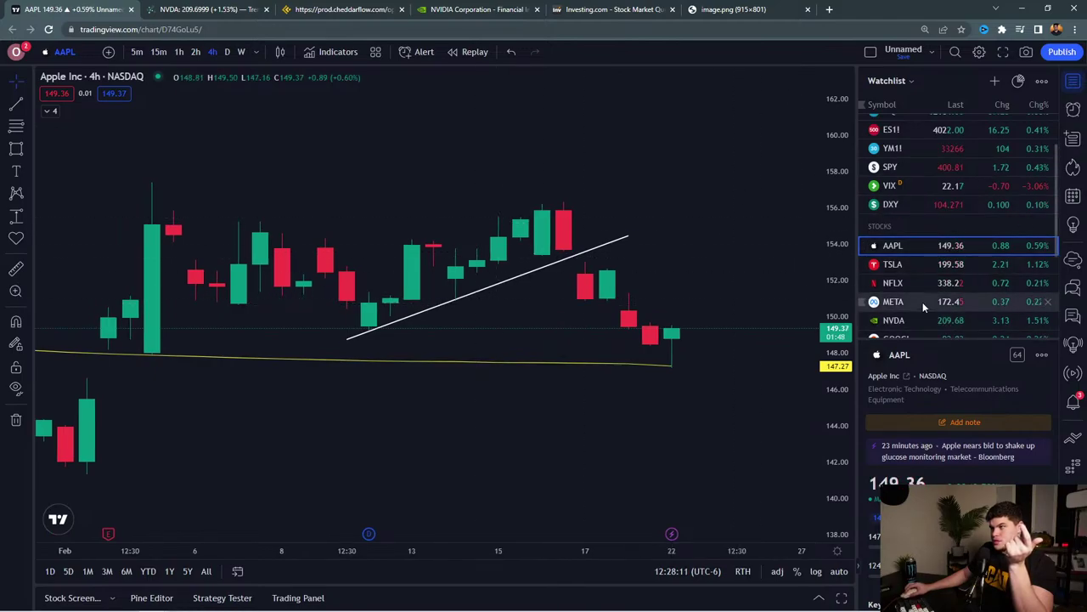
# Load the MSFT 4-hour chart to compare its trendline break with AAPL's.
pyautogui.scroll(-1, 926, 267)
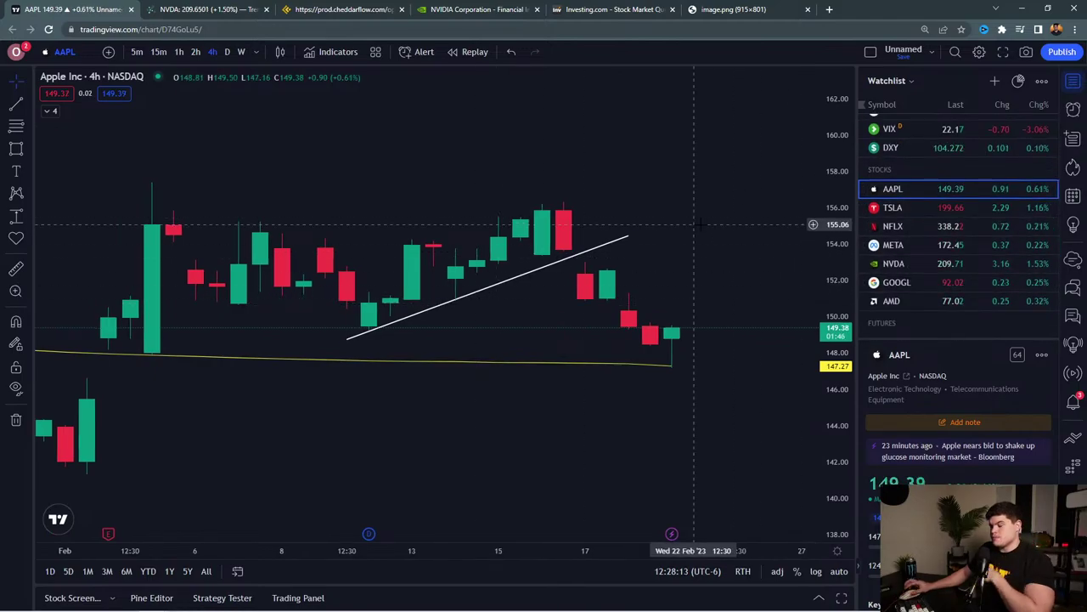
pyautogui.write('msft')
pyautogui.press('Return')
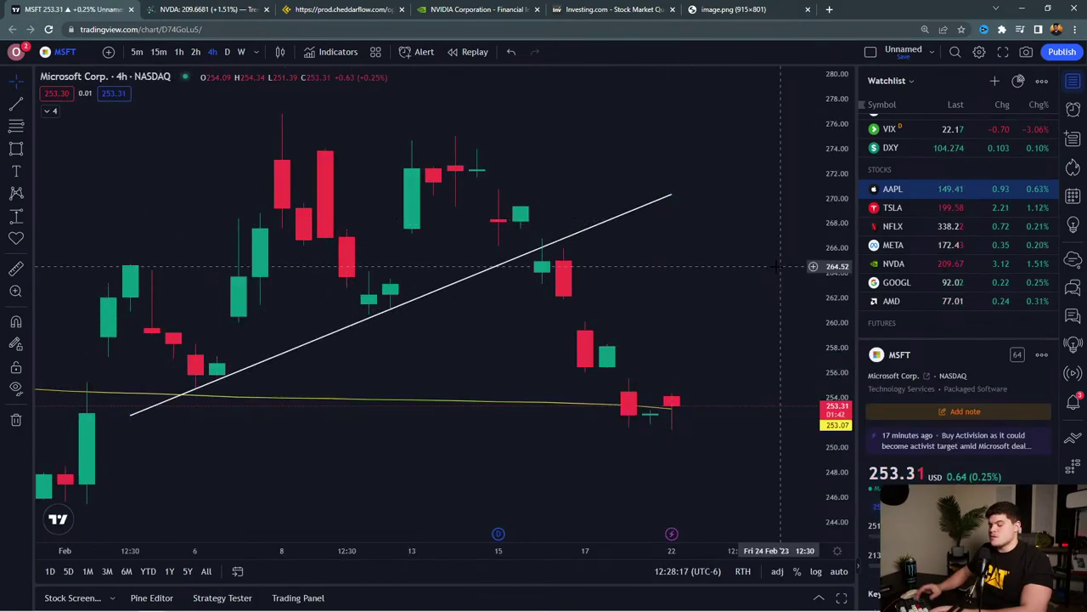
# Load the NVDA 4-hour chart and examine its candles from late January to 22 February against the rising trendline.
pyautogui.write('NVDA')
pyautogui.press('Return')
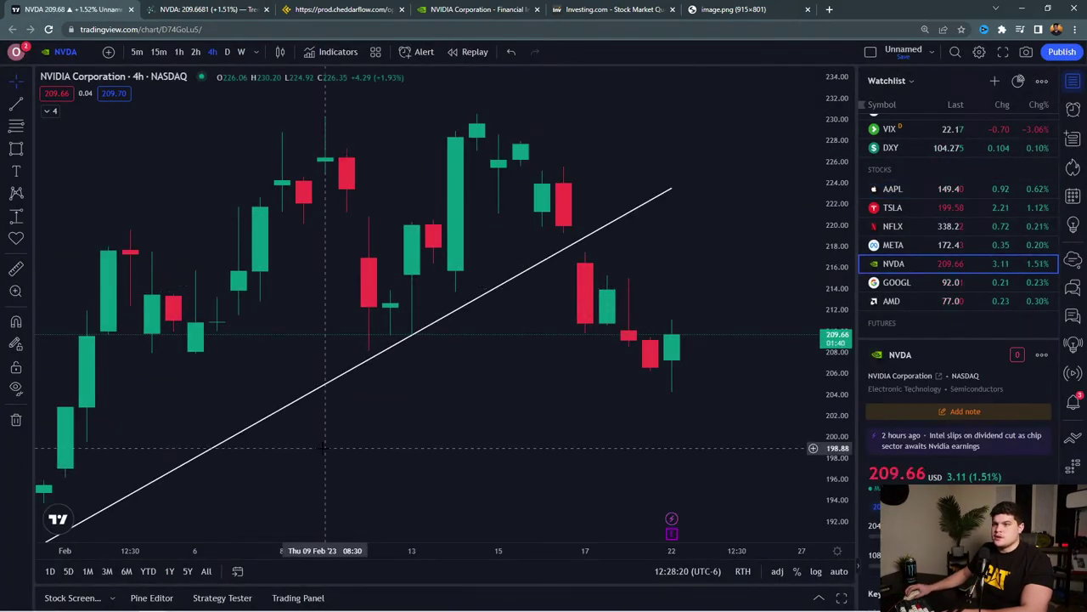
pyautogui.scroll(5, 511, 327)
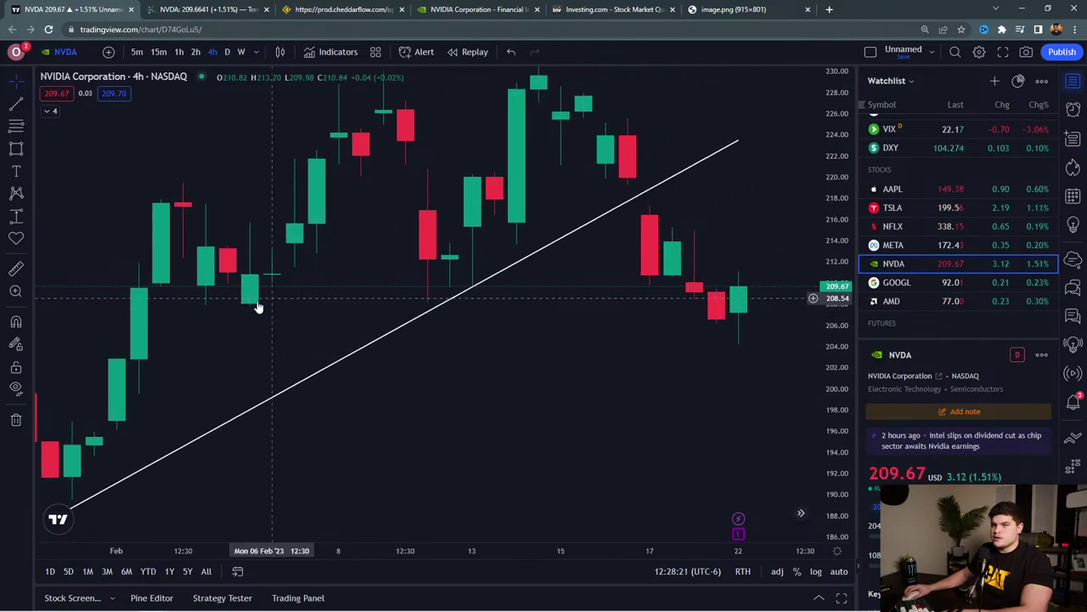
pyautogui.scroll(-2, 510, 281)
pyautogui.rightClick(503, 274)
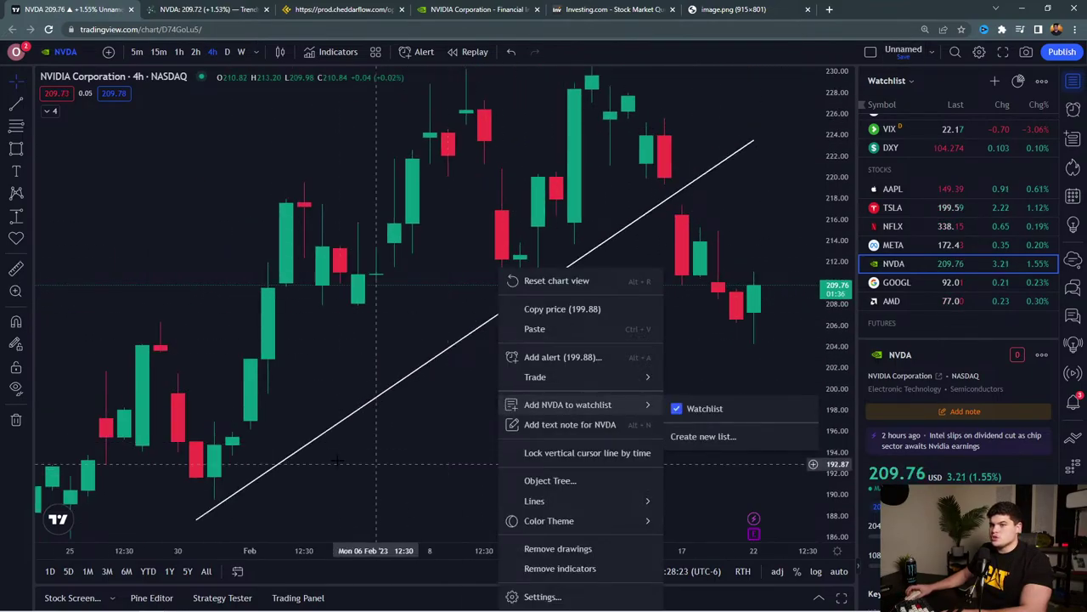
pyautogui.click(724, 69)
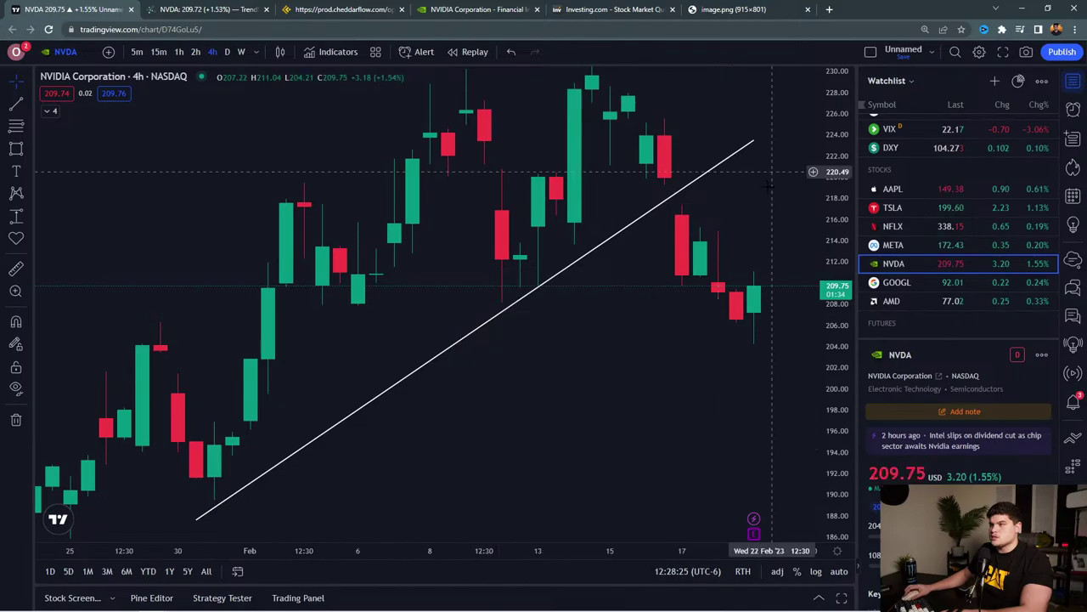
# Load the TSLA 4-hour chart from the watchlist and examine its latest candles against the rising white trendline.
pyautogui.moveTo(857, 153); pyautogui.dragTo(829, 266)
pyautogui.press('Up')
pyautogui.press('Up')
pyautogui.press('Up')
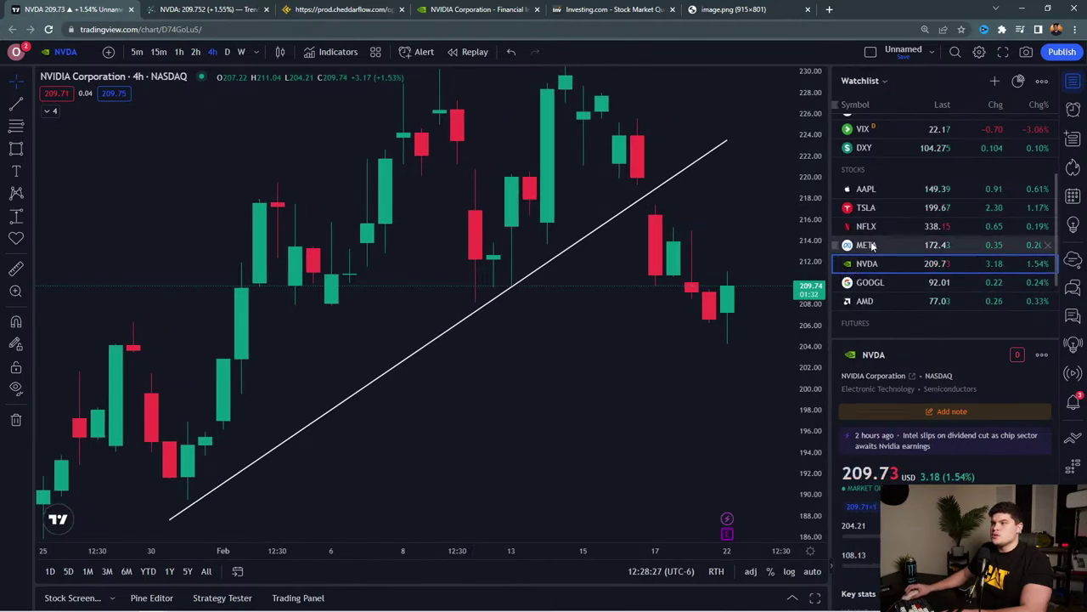
pyautogui.scroll(-3, 578, 323)
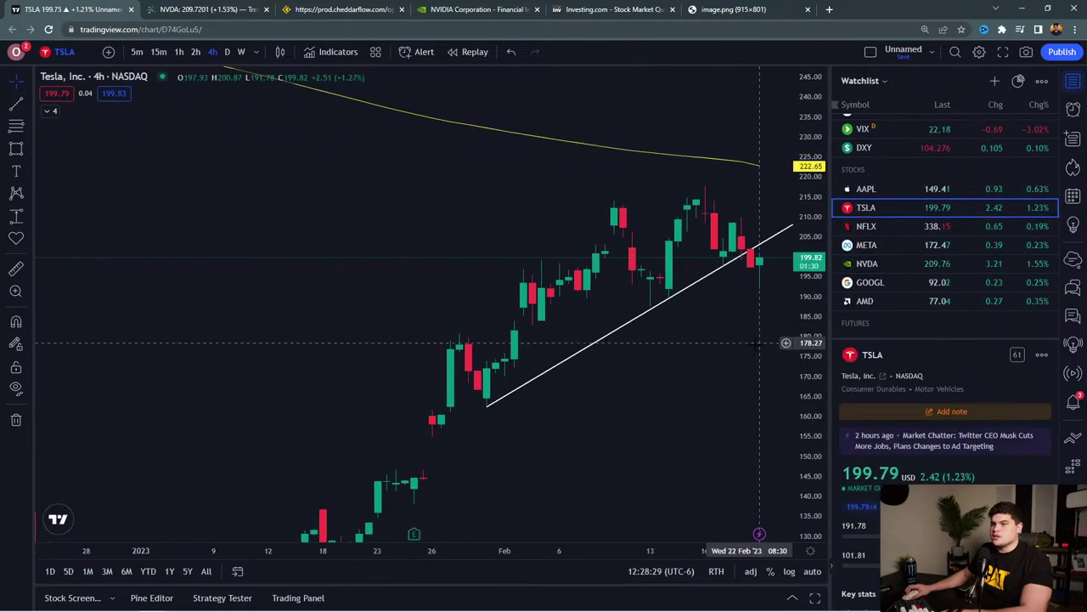
pyautogui.moveTo(583, 339); pyautogui.dragTo(450, 383)
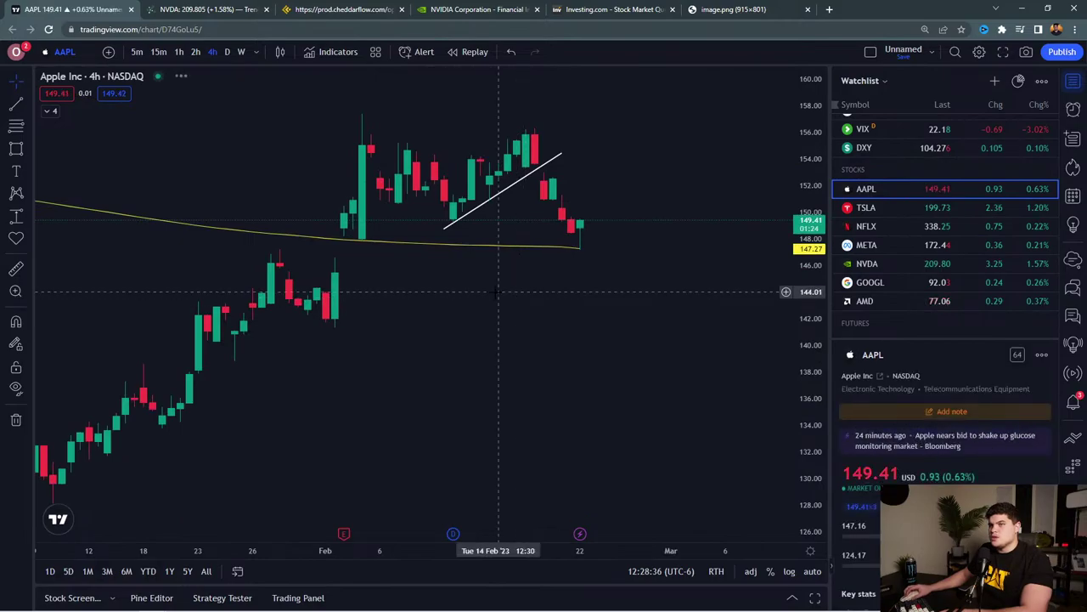
# Load the AAPL 4-hour chart and examine its drop through the white trendline towards the yellow moving average.
pyautogui.moveTo(498, 292); pyautogui.dragTo(653, 386)
pyautogui.scroll(3, 596, 378)
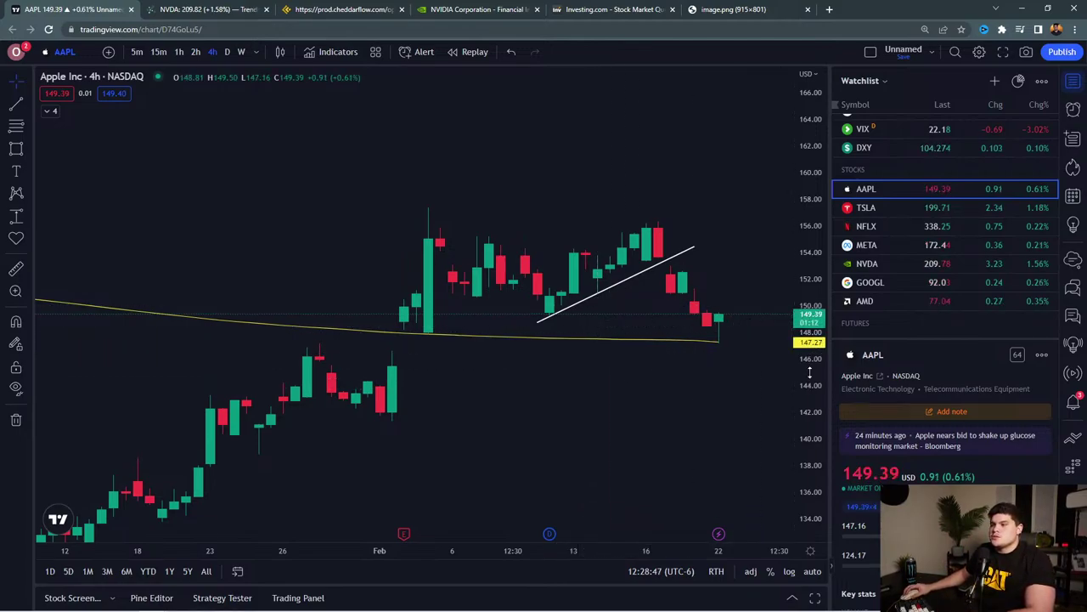
pyautogui.scroll(4, 718, 340)
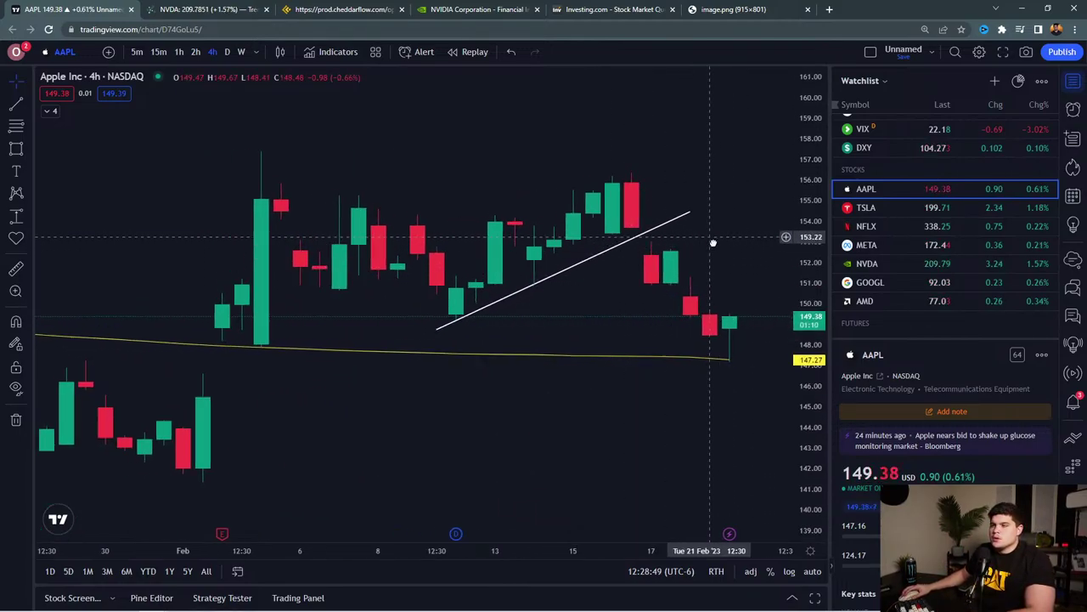
pyautogui.moveTo(713, 243); pyautogui.dragTo(734, 251)
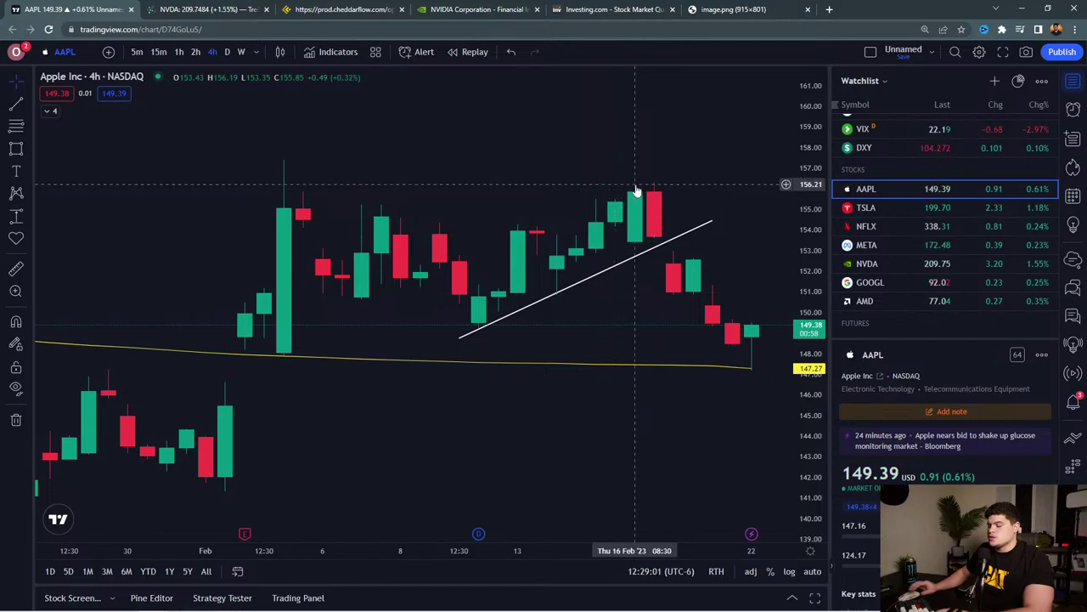
# Load the SPY 4-hour chart to compare its 16 February candles with AAPL's, and return to the AAPL chart.
pyautogui.write('SPY')
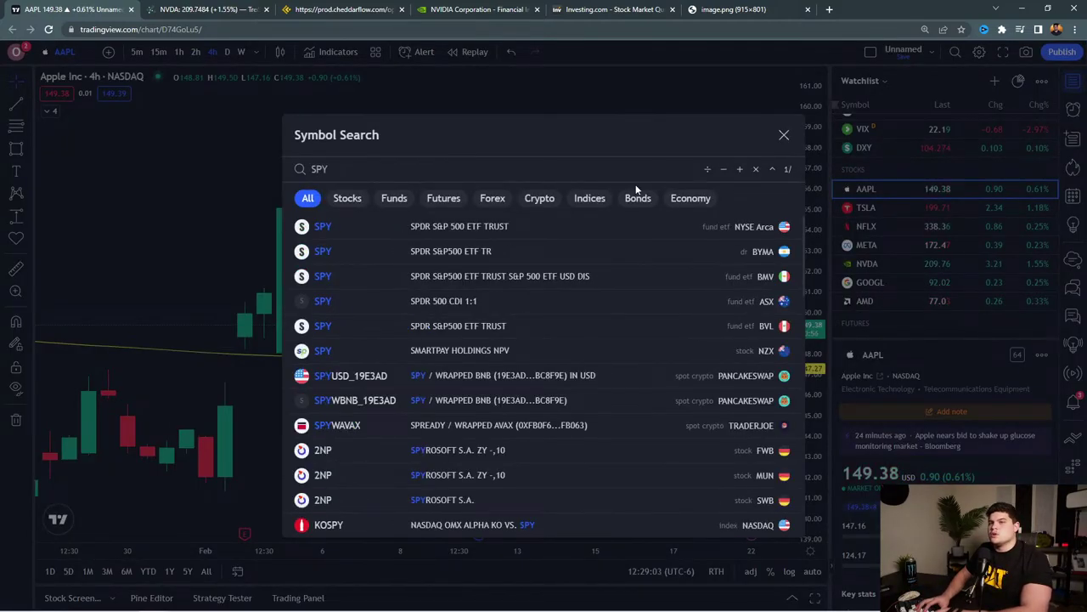
pyautogui.press('Return')
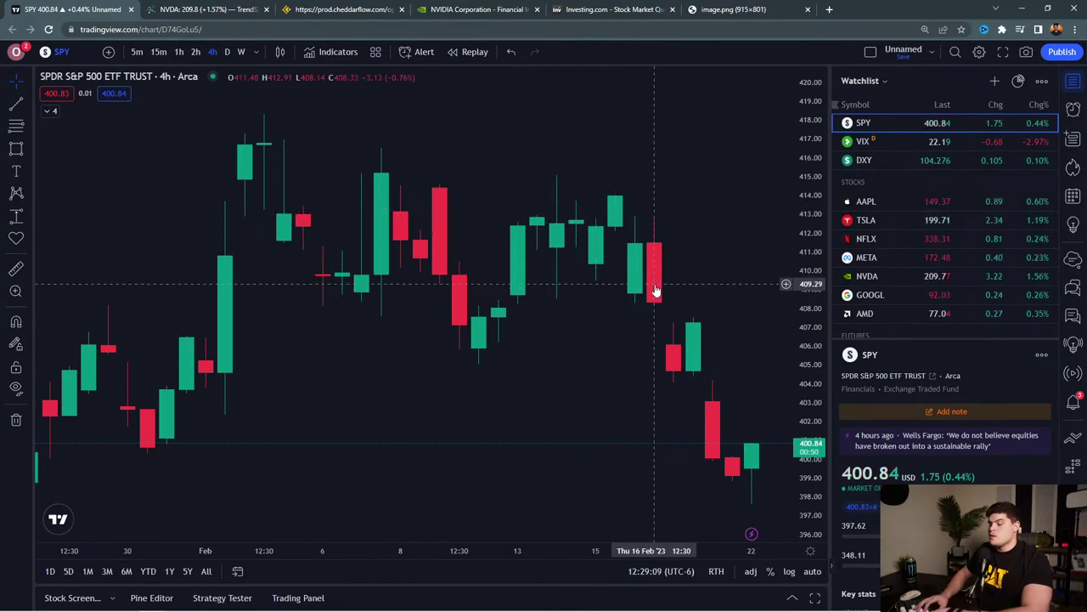
pyautogui.write('AAPL')
pyautogui.press('Return')
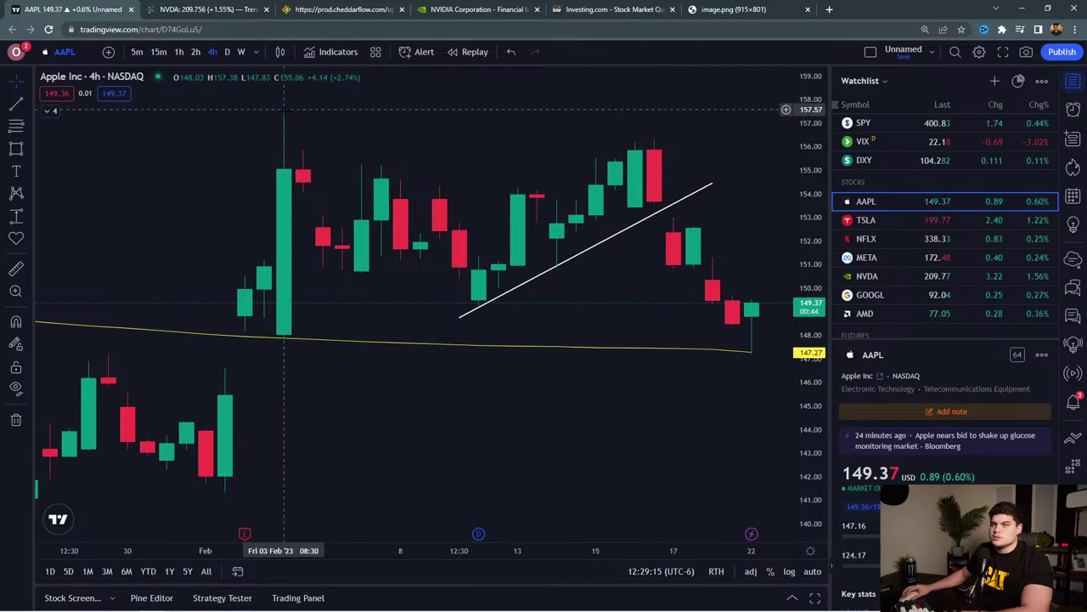
# Draw a horizontal ray at 146.55 on the AAPL 4-hour chart, starting 31 January 2023, near the high of the candle before the February gap.
pyautogui.scroll(3, 684, 244)
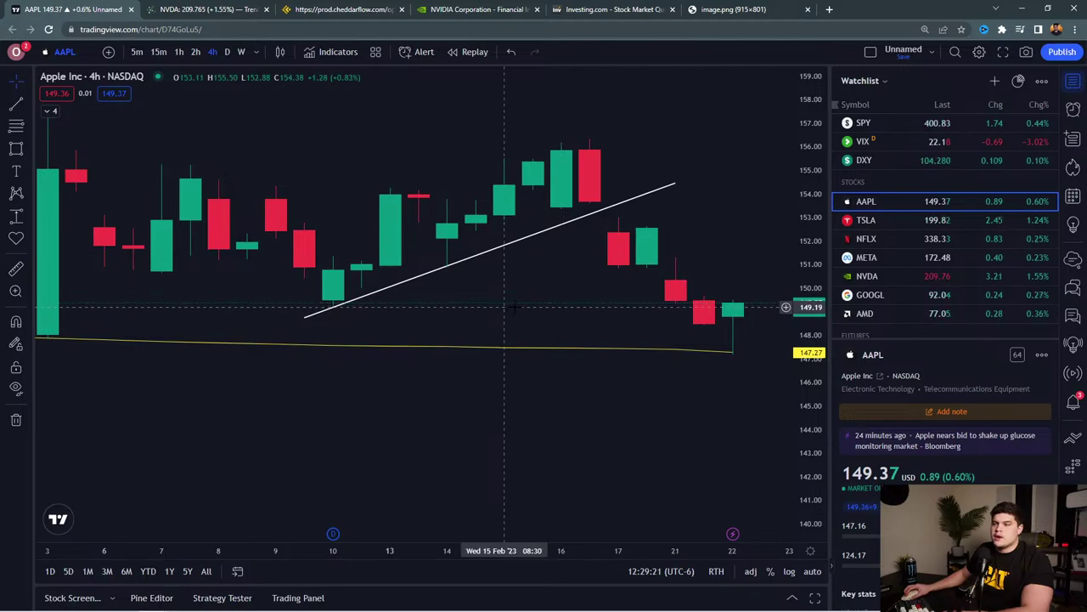
pyautogui.scroll(-3, 510, 314)
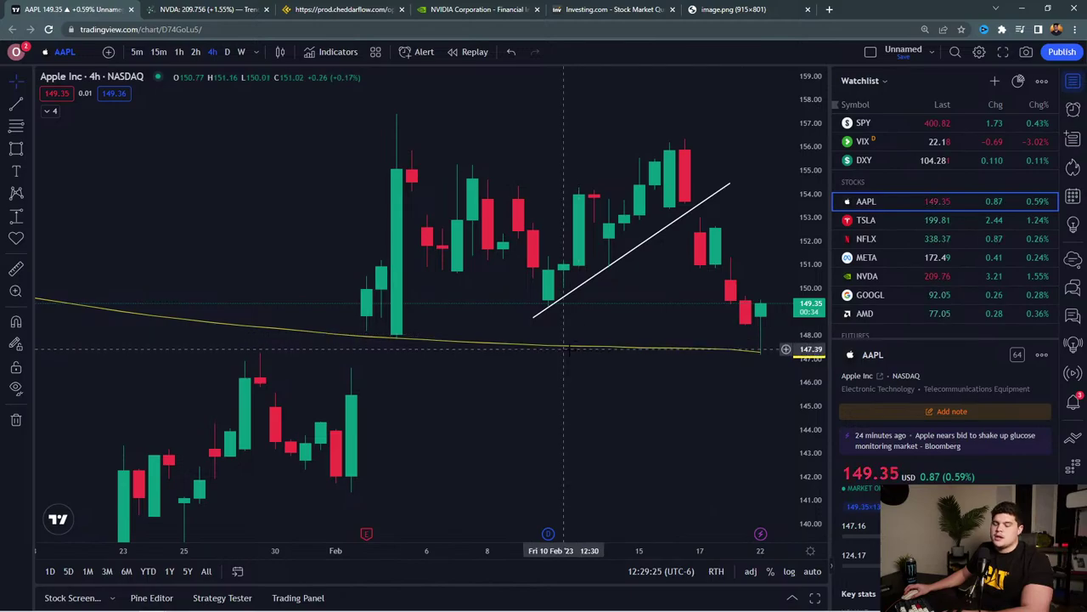
pyautogui.scroll(2, 655, 340)
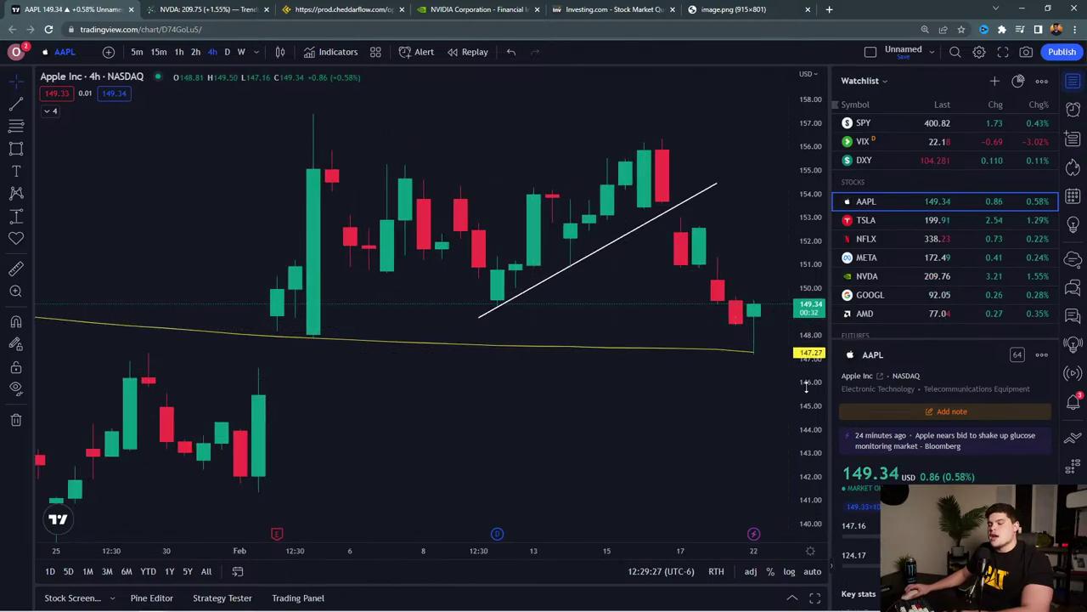
pyautogui.moveTo(807, 390); pyautogui.dragTo(785, 315)
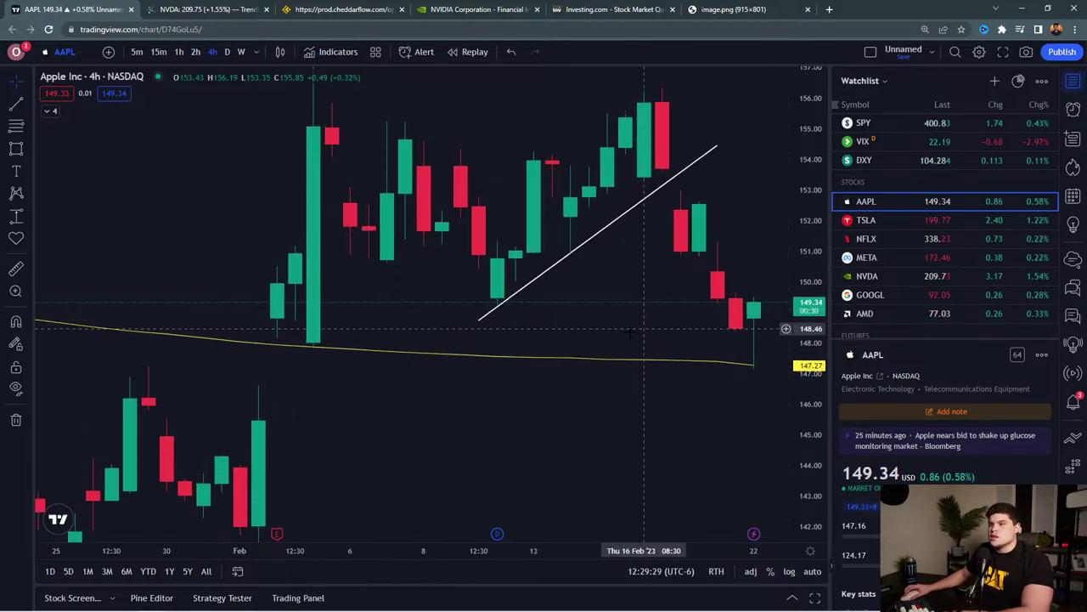
pyautogui.moveTo(742, 250); pyautogui.dragTo(622, 224)
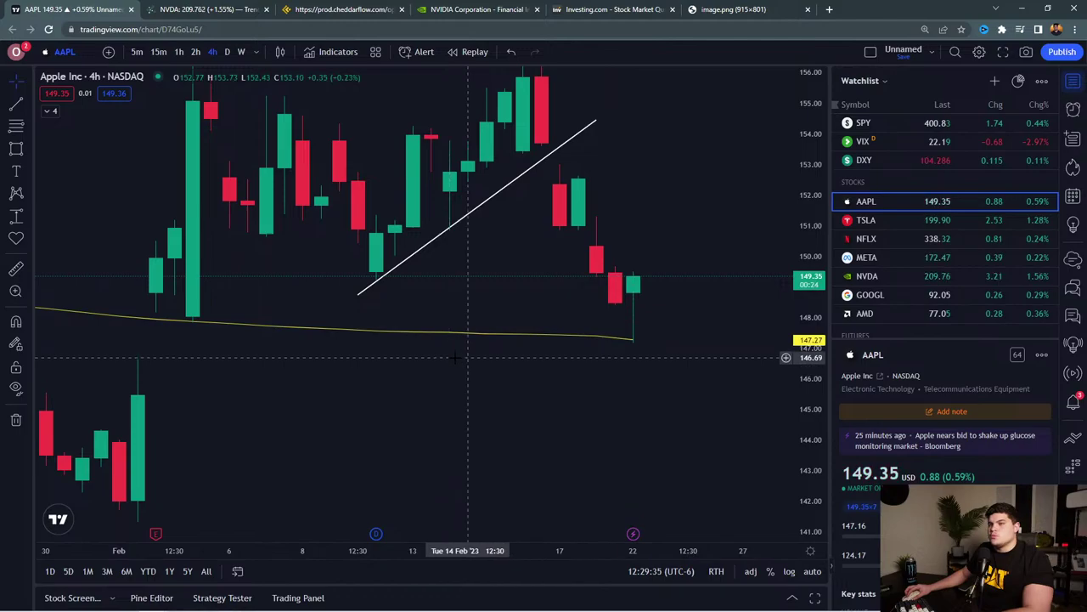
pyautogui.click(26, 105)
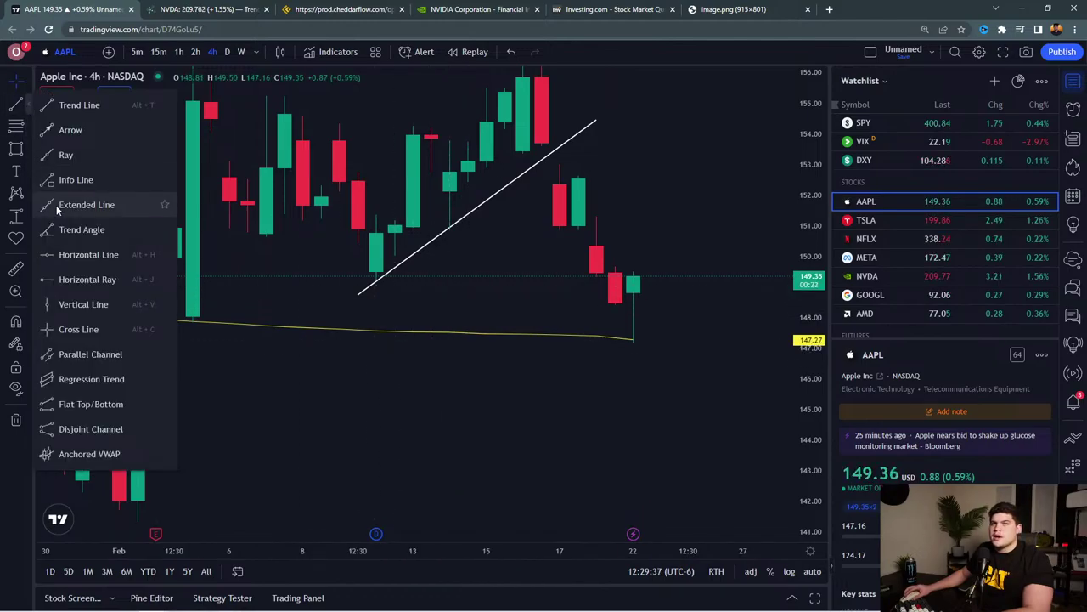
pyautogui.click(59, 280)
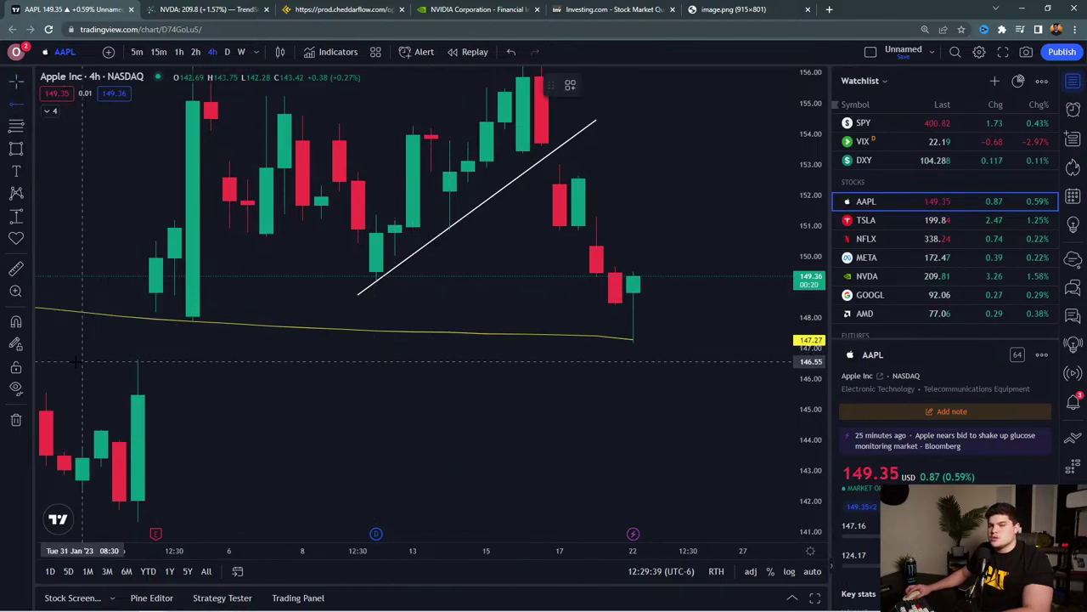
pyautogui.click(78, 361)
pyautogui.hscroll(-3, 255, 332)
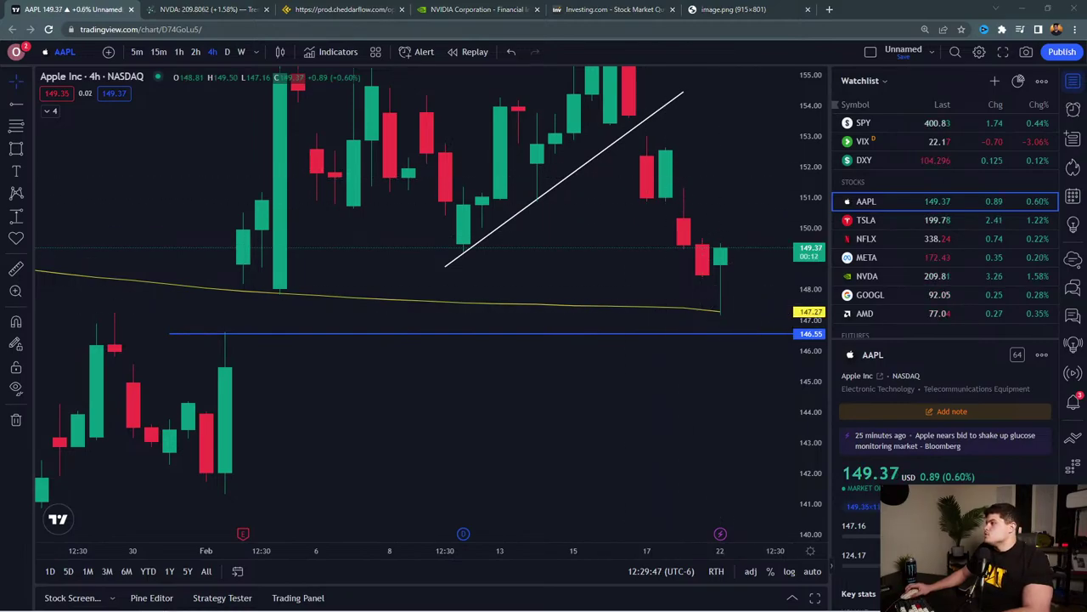
# Glance at AAPL's heatmap in Bookmap, return to TradingView and set the AAPL chart to the 5-minute timeframe.
pyautogui.hotkey('alt', 'Tab')
pyautogui.scroll(-4, 598, 312)
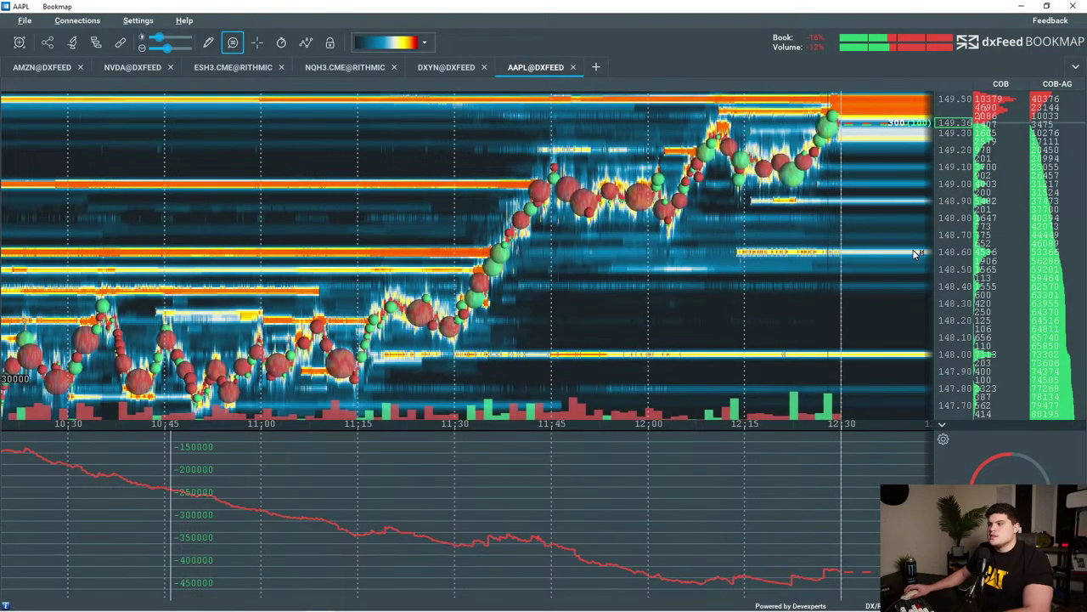
pyautogui.hotkey('alt', 'Tab')
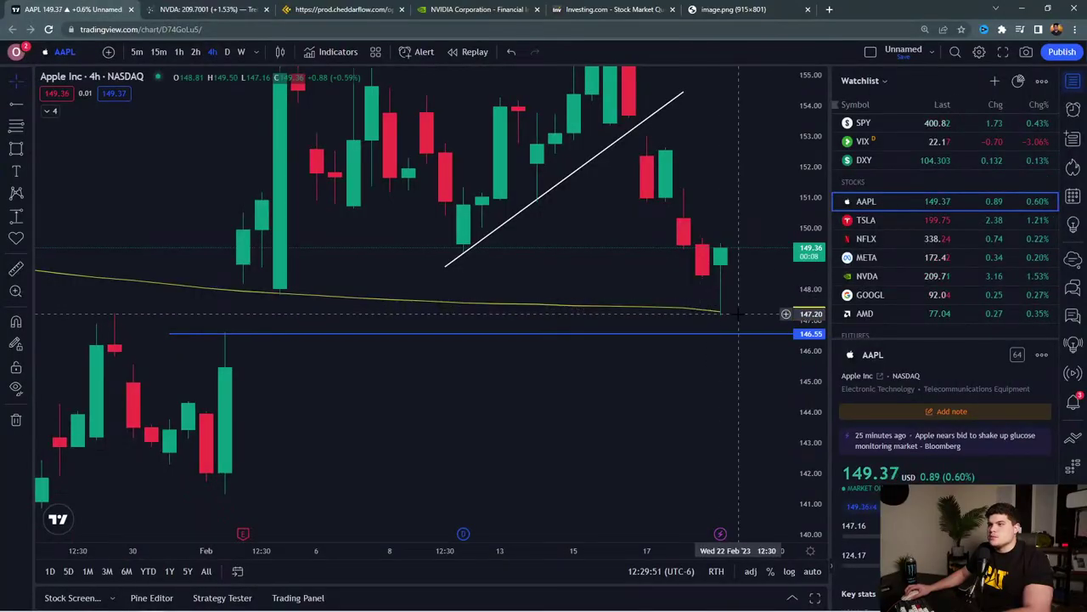
pyautogui.click(137, 52)
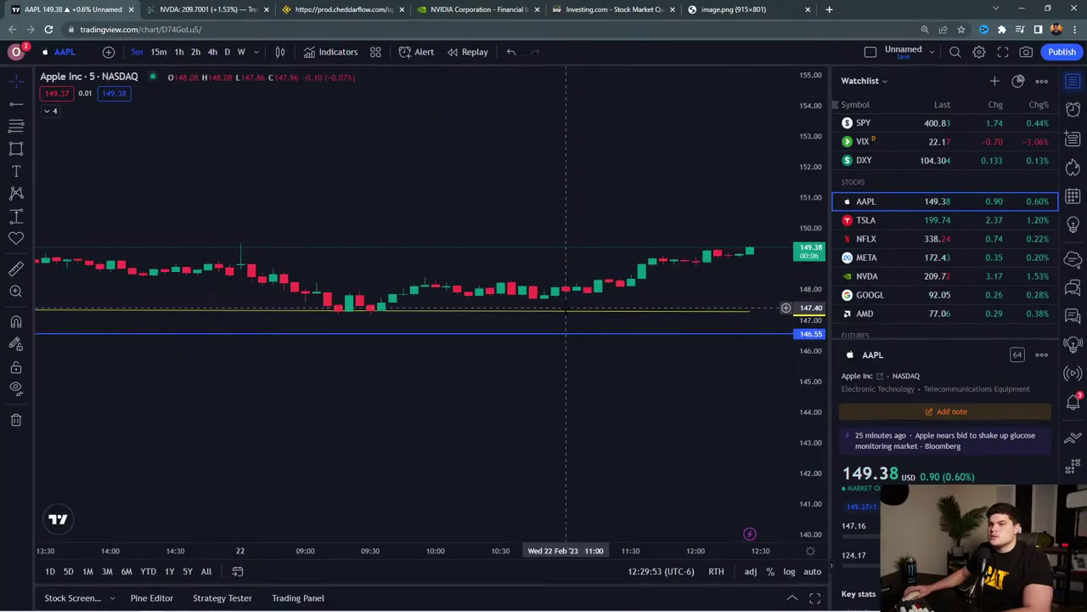
pyautogui.scroll(-2, 569, 312)
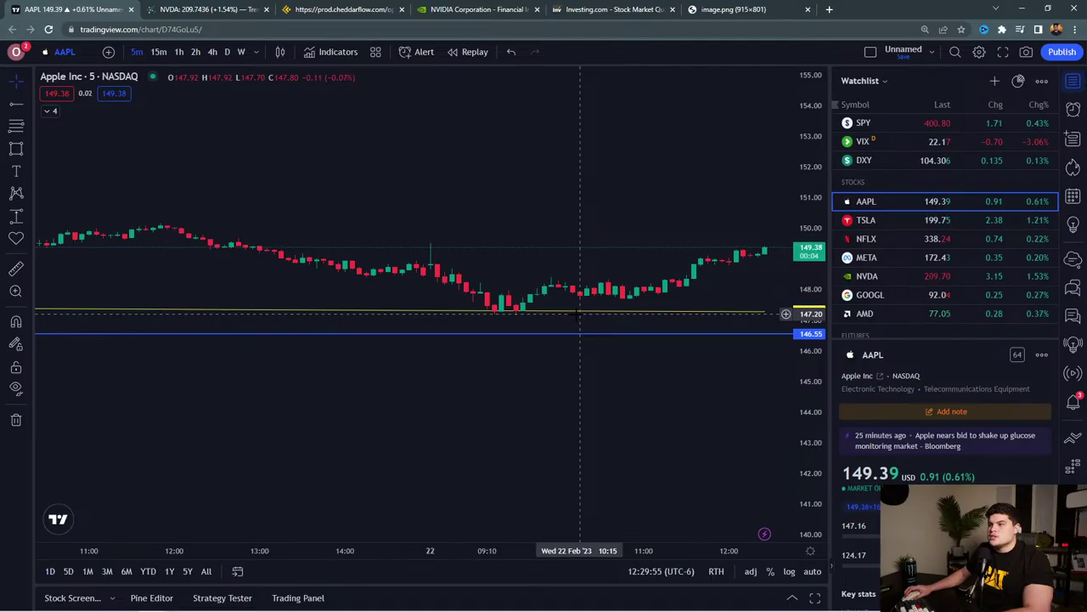
# Switch to Bookmap and examine AAPL's heatmap back to 09:30 on 22 February, including the liquidity band at 147.00.
pyautogui.hotkey('alt', 'Tab')
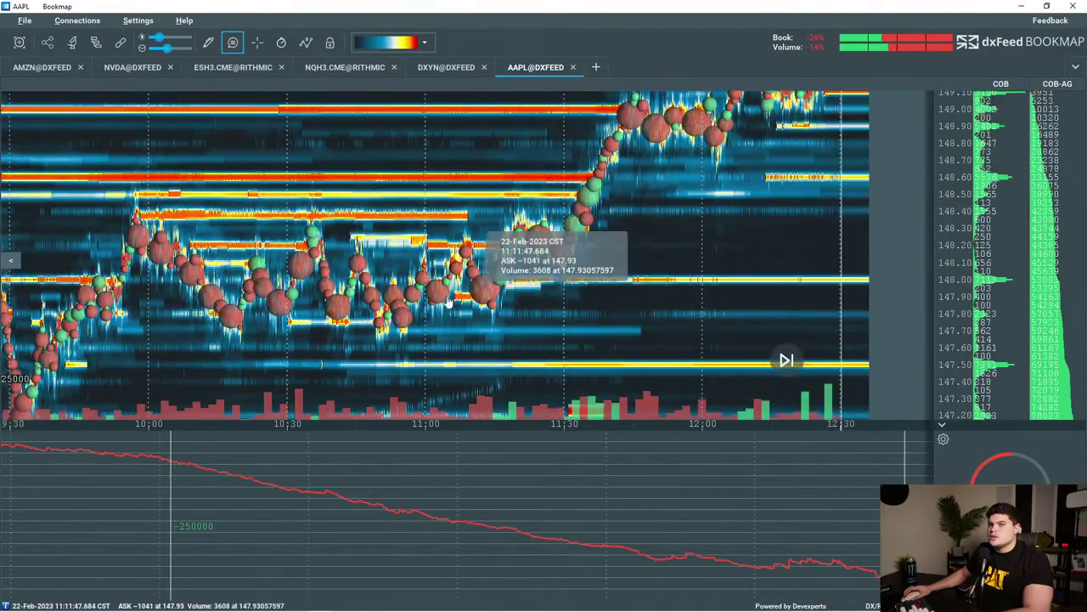
pyautogui.moveTo(450, 303); pyautogui.dragTo(757, 269)
pyautogui.moveTo(298, 277); pyautogui.dragTo(434, 272)
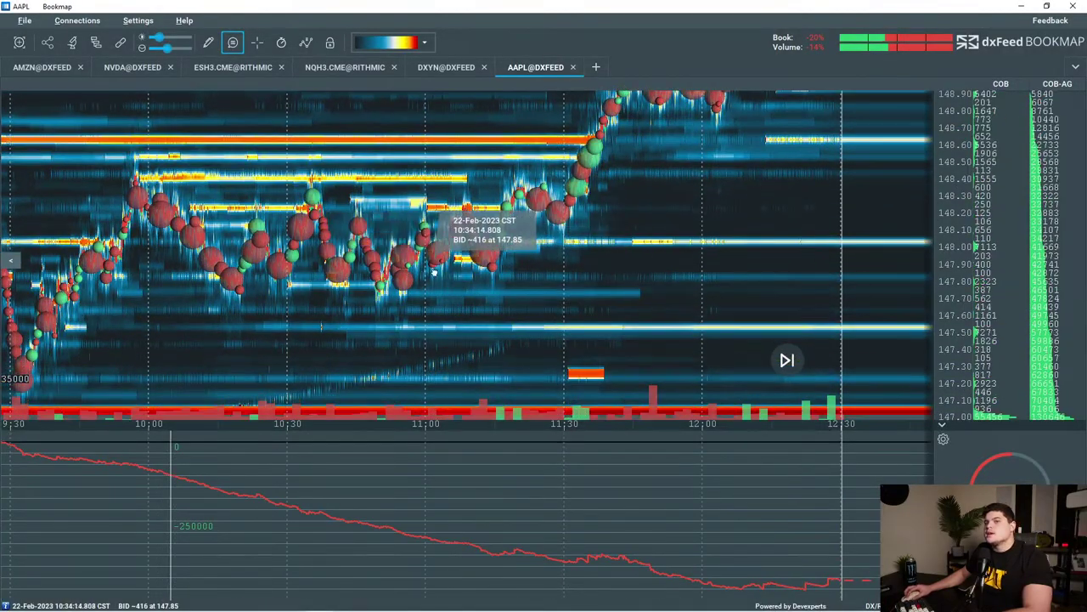
pyautogui.scroll(3, 395, 279)
pyautogui.moveTo(233, 289); pyautogui.dragTo(515, 281)
pyautogui.moveTo(345, 289); pyautogui.dragTo(562, 274)
pyautogui.moveTo(229, 289); pyautogui.dragTo(436, 247)
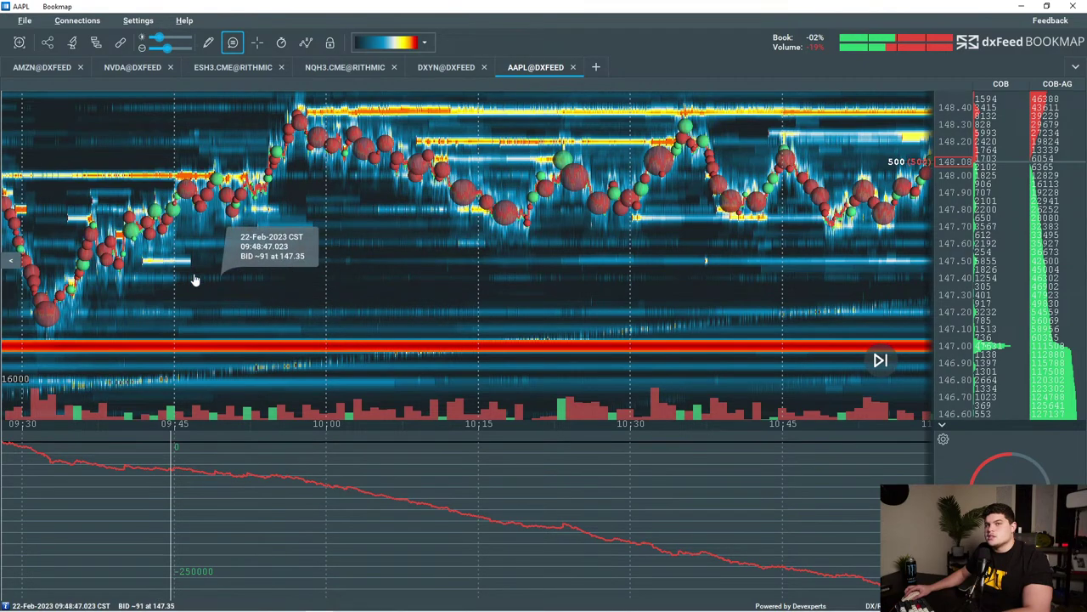
# Load additional AAPL historical data with the 6h local/6h cloud option.
pyautogui.click(10, 260)
pyautogui.click(555, 297)
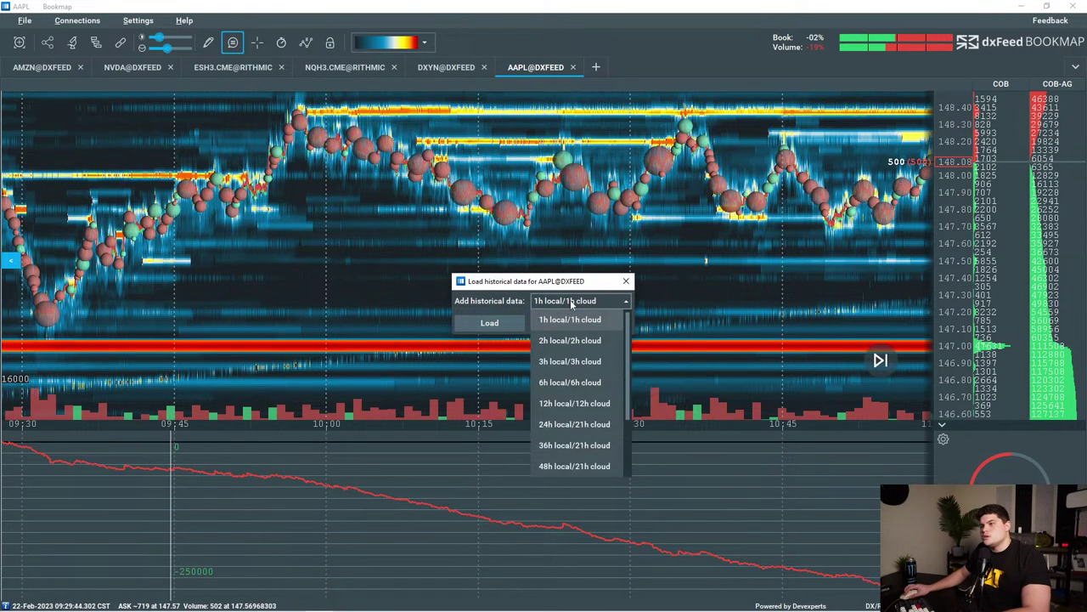
pyautogui.click(570, 382)
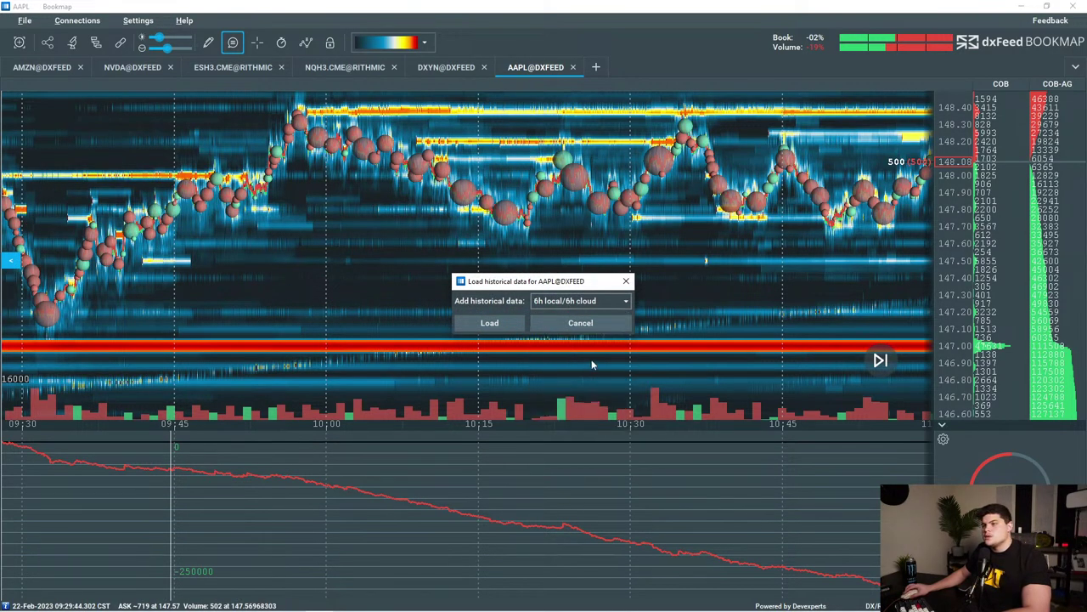
pyautogui.click(501, 323)
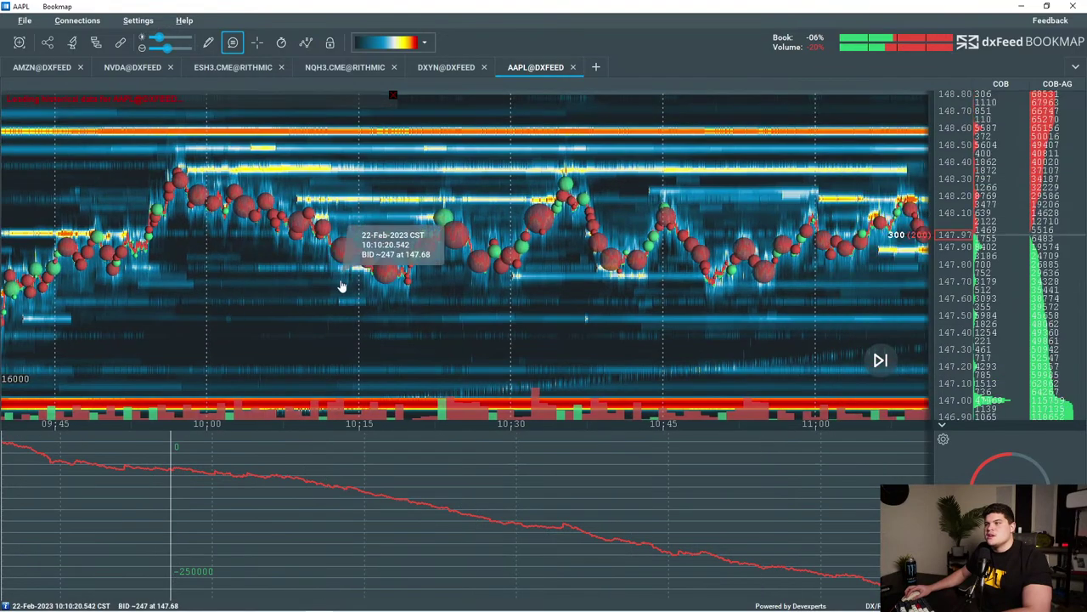
# Examine AAPL's 22 February heatmap across the session, including the period before the 08:30 open.
pyautogui.moveTo(492, 265); pyautogui.dragTo(371, 287)
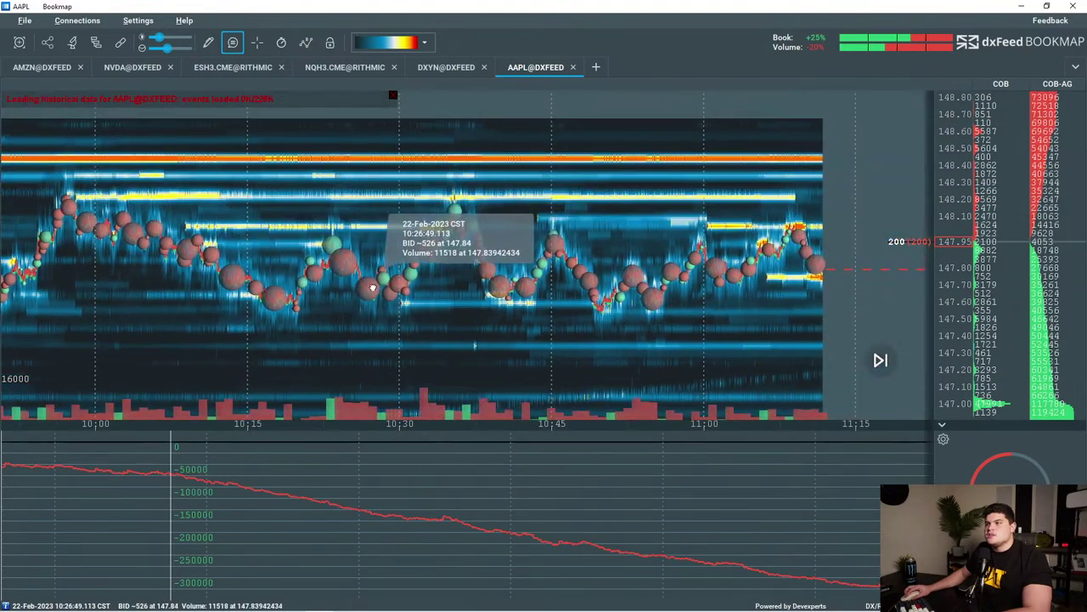
pyautogui.moveTo(206, 262); pyautogui.dragTo(332, 259)
pyautogui.scroll(-3, 323, 262)
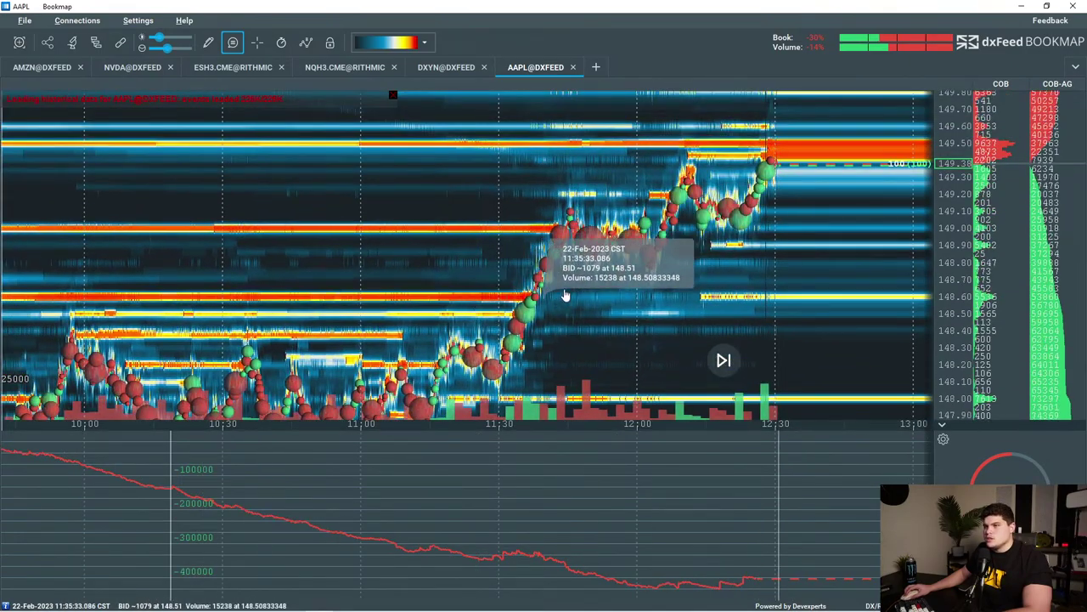
pyautogui.scroll(-3, 510, 277)
pyautogui.moveTo(638, 275); pyautogui.dragTo(612, 258)
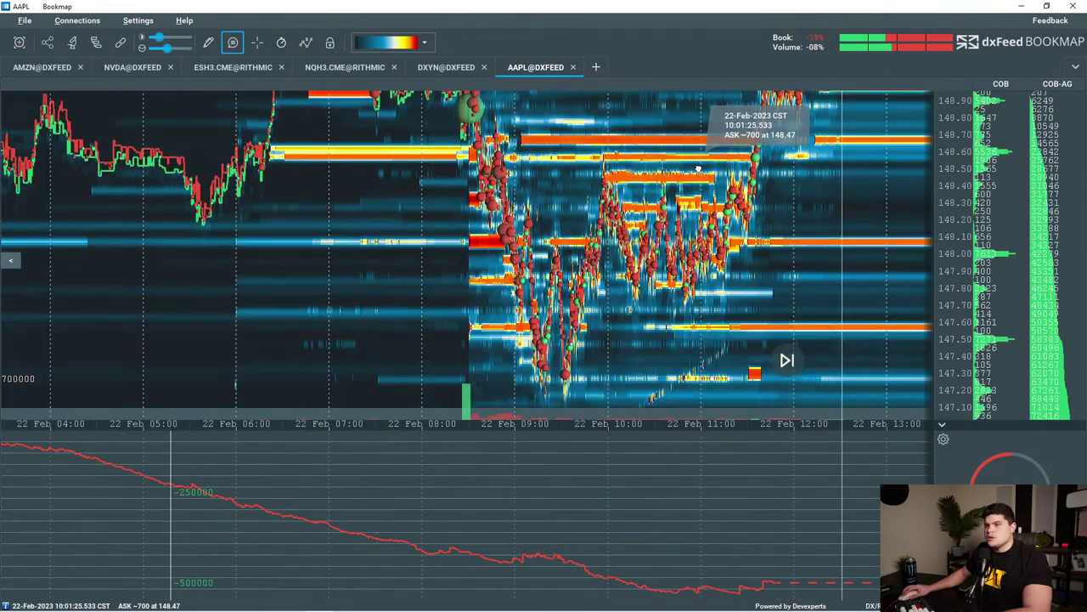
# Examine AAPL's order flow from the 08:30 open to about 10:30 against the liquidity bands between 145.00 and 150.00.
pyautogui.scroll(5, 585, 275)
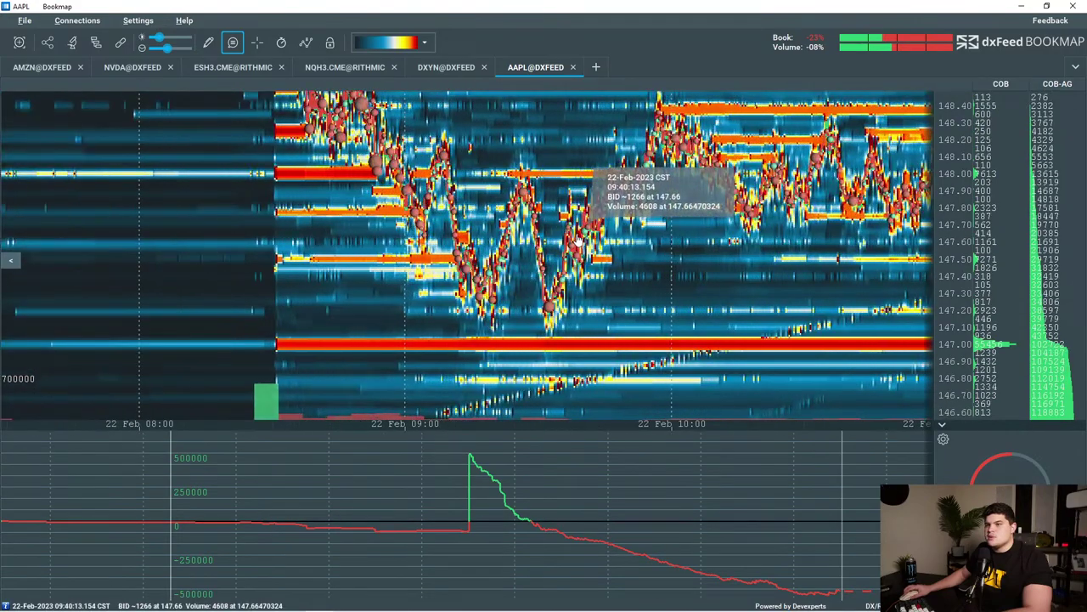
pyautogui.scroll(-5, 485, 335)
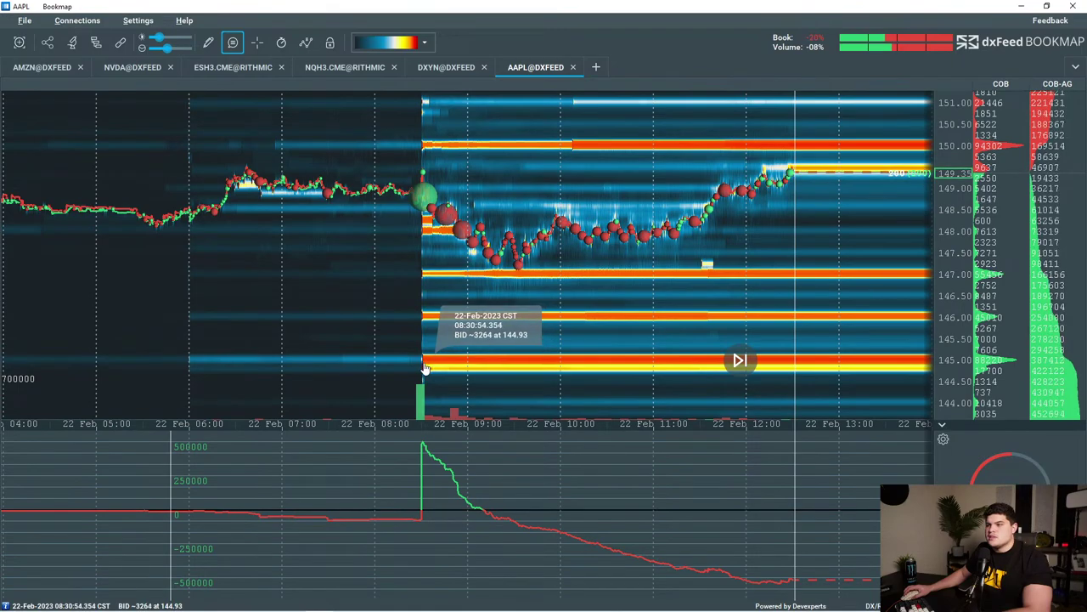
pyautogui.scroll(4, 446, 289)
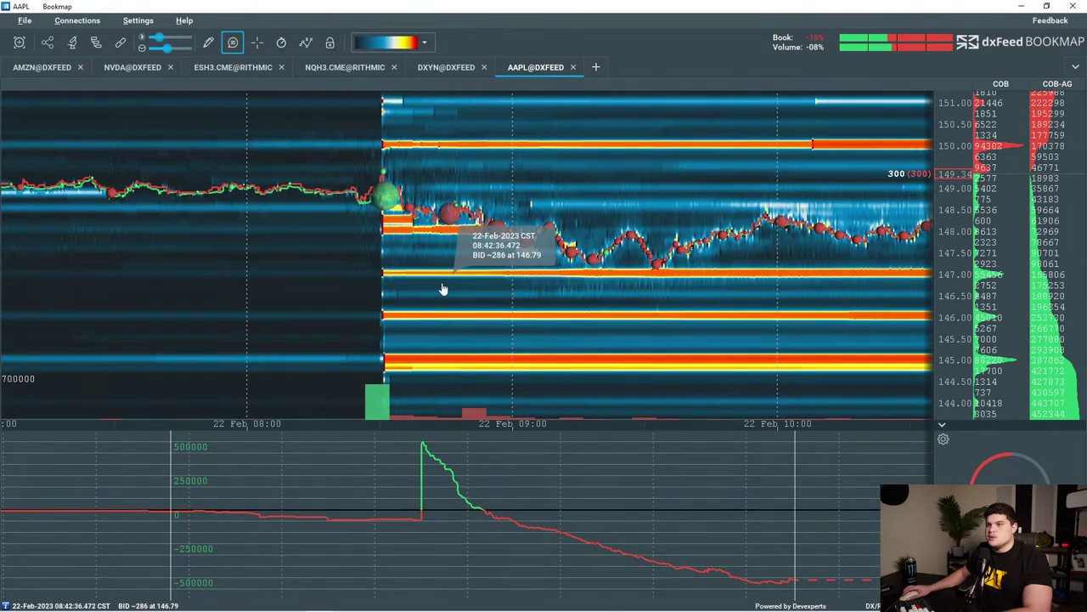
pyautogui.scroll(4, 949, 357)
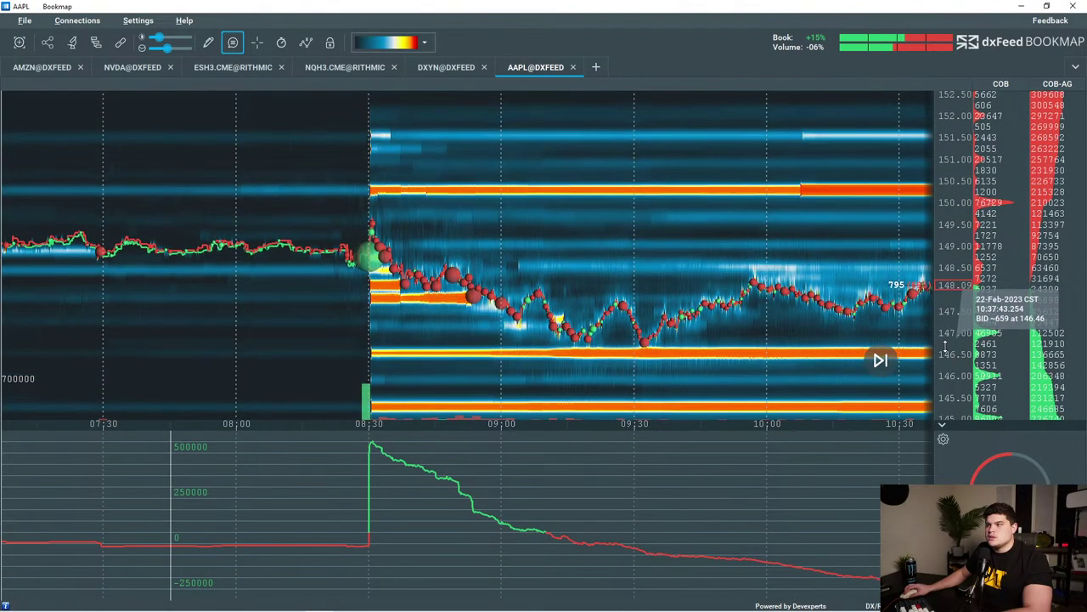
pyautogui.moveTo(710, 296); pyautogui.dragTo(646, 198)
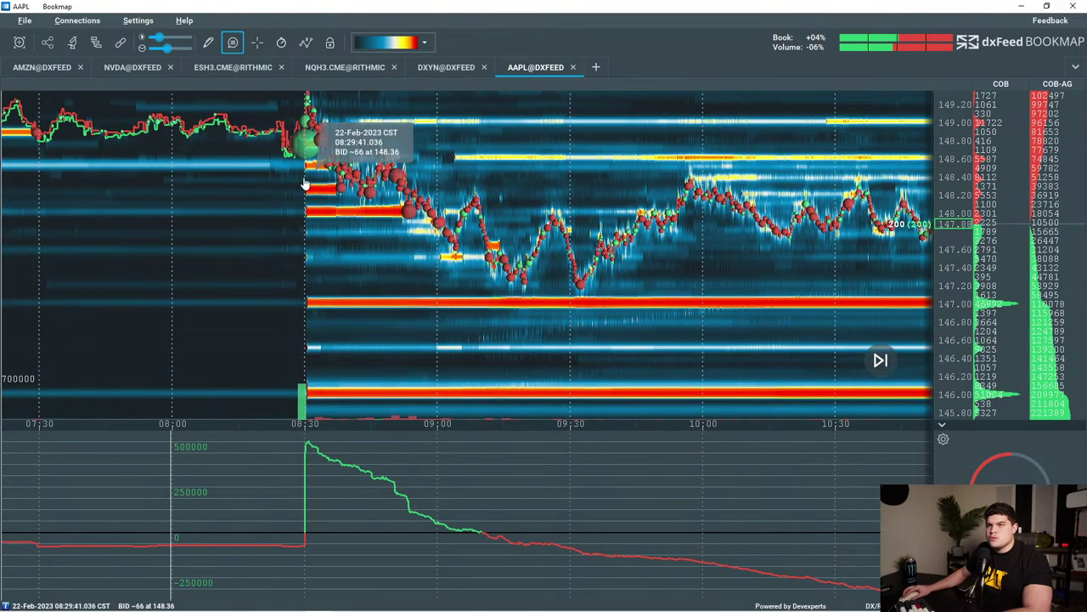
# Examine AAPL's order flow from the 08:30 open to about 09:50 against the liquidity band at 147.00.
pyautogui.scroll(3, 343, 221)
pyautogui.moveTo(319, 163); pyautogui.dragTo(410, 189)
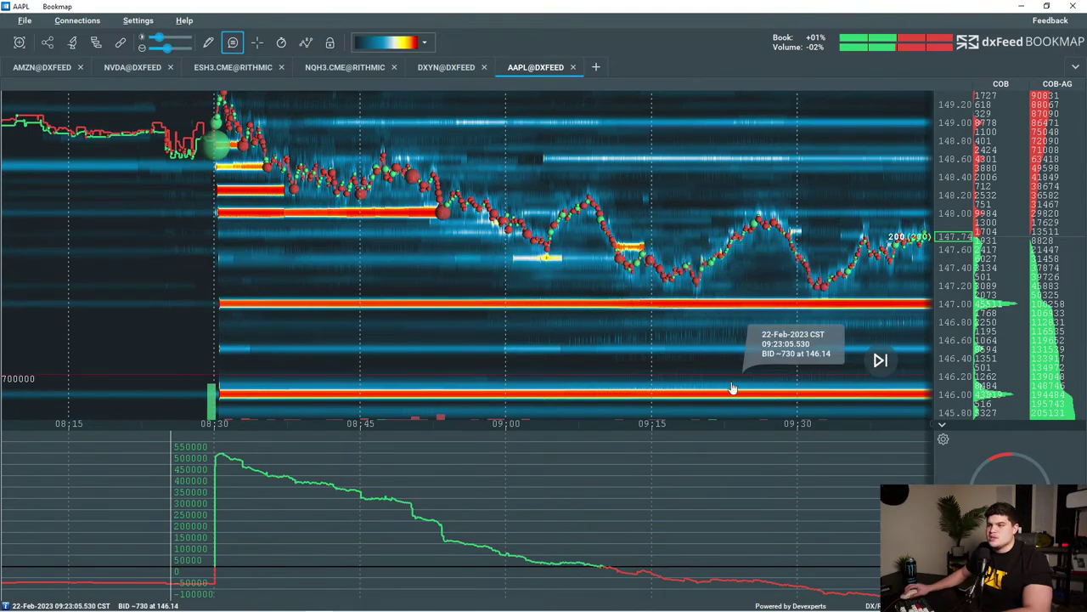
pyautogui.moveTo(704, 353); pyautogui.dragTo(687, 352)
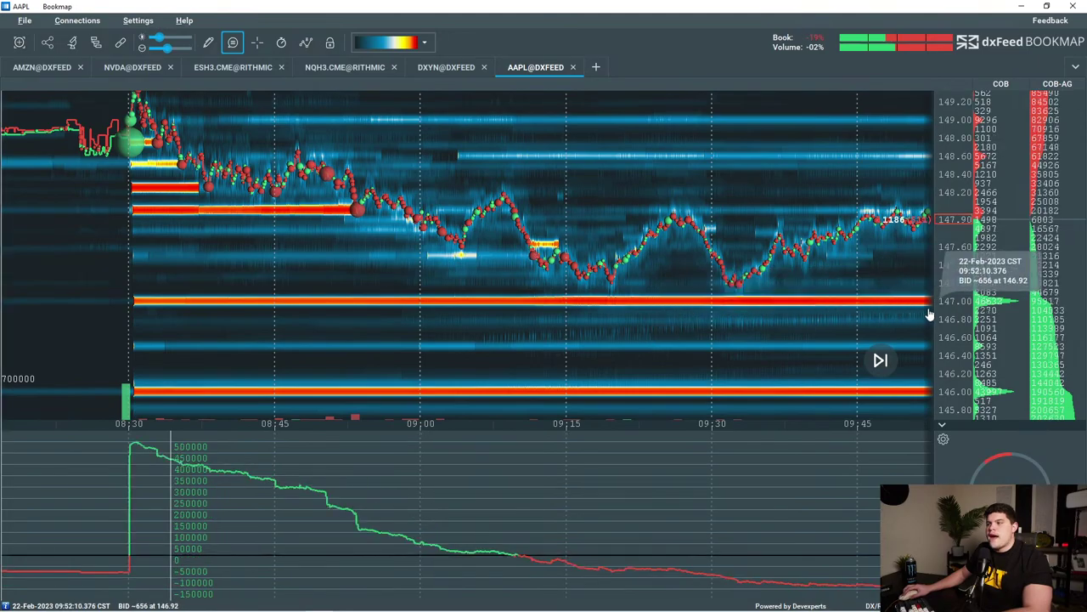
pyautogui.moveTo(954, 323); pyautogui.dragTo(948, 282)
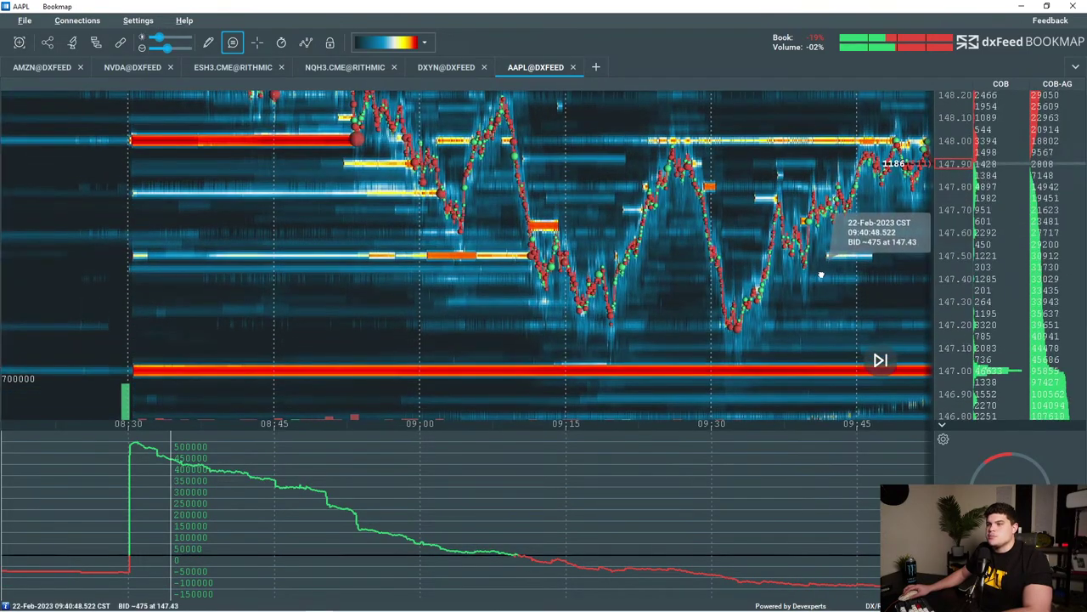
pyautogui.moveTo(821, 275); pyautogui.dragTo(679, 205)
pyautogui.scroll(3, 687, 319)
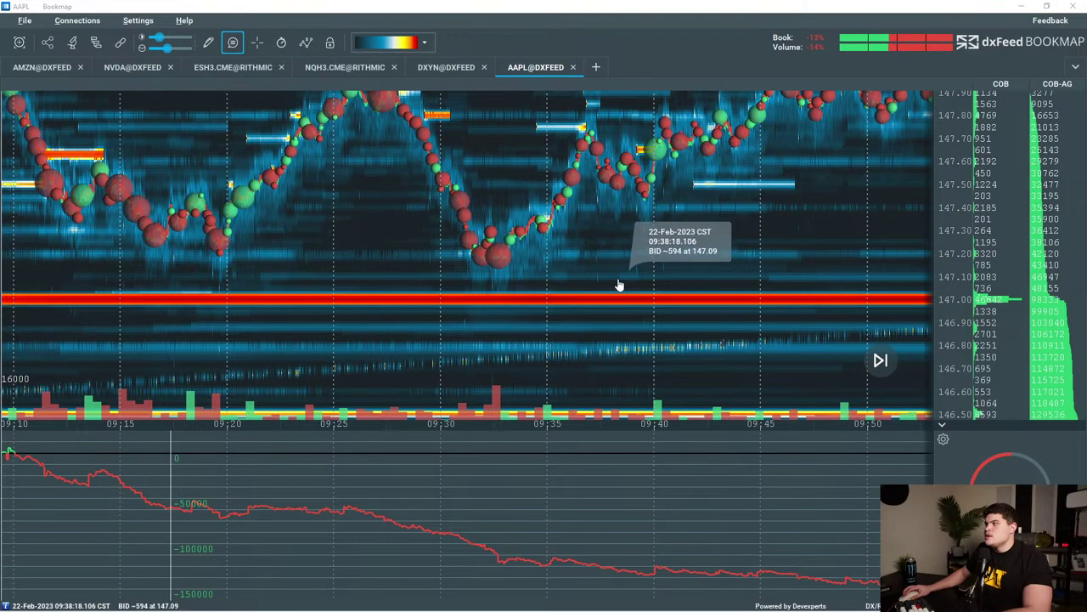
# Compare AAPL's 22 February low on the TradingView 5-minute chart with the 147.00 liquidity band on Bookmap's heatmap.
pyautogui.hotkey('alt', 'Tab')
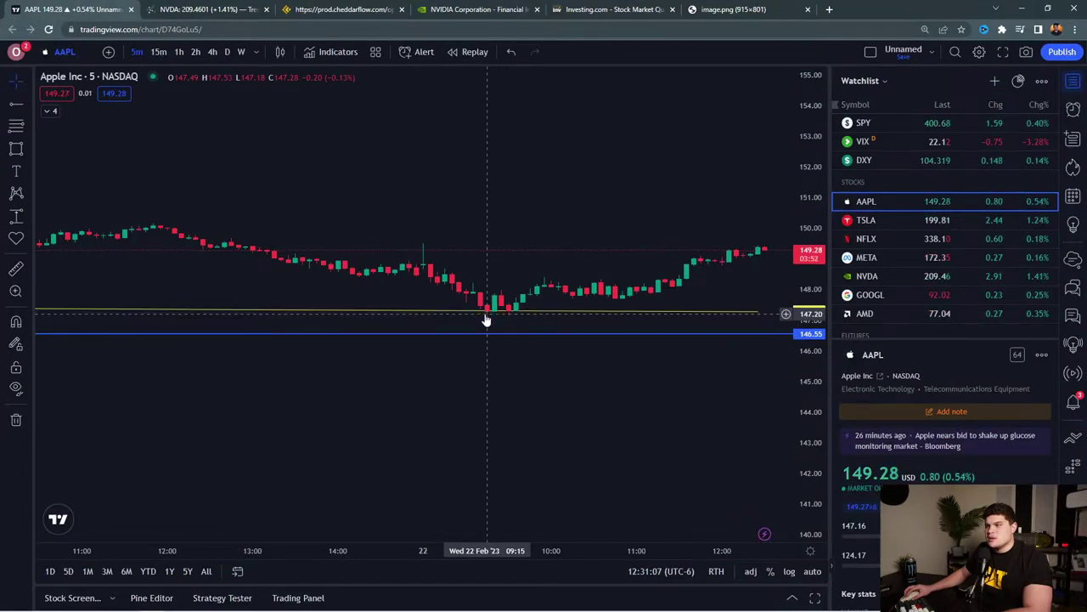
pyautogui.hotkey('alt', 'Tab')
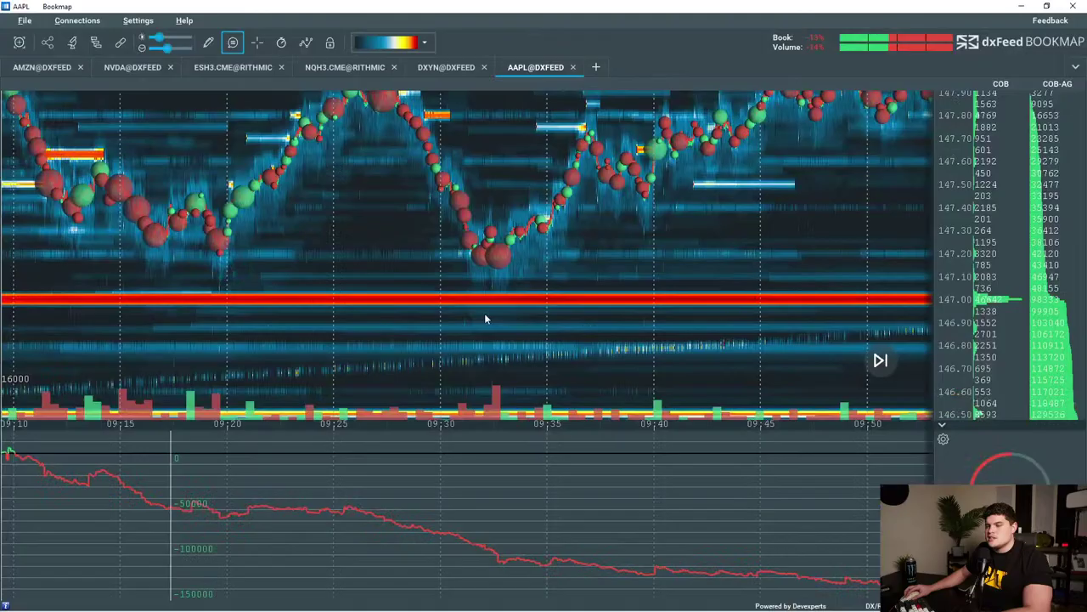
pyautogui.scroll(-5, 619, 303)
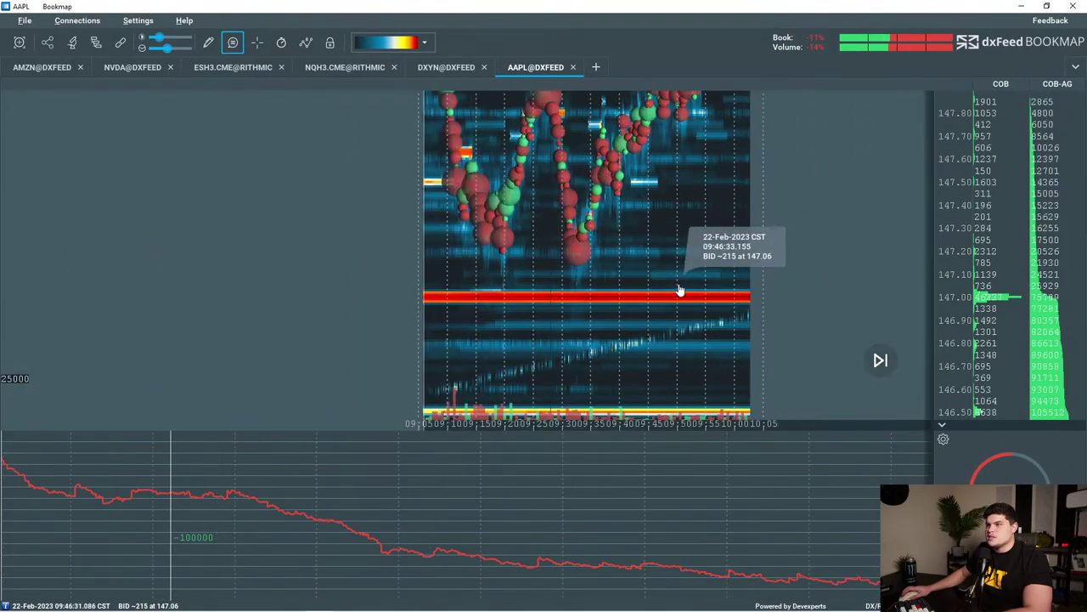
pyautogui.scroll(5, 726, 303)
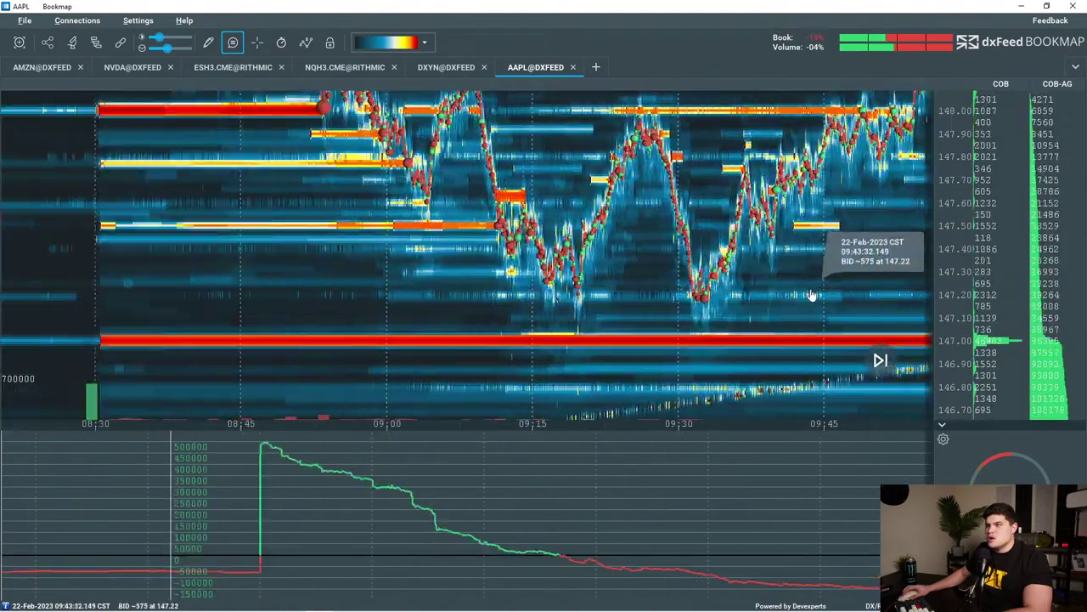
pyautogui.scroll(-4, 599, 314)
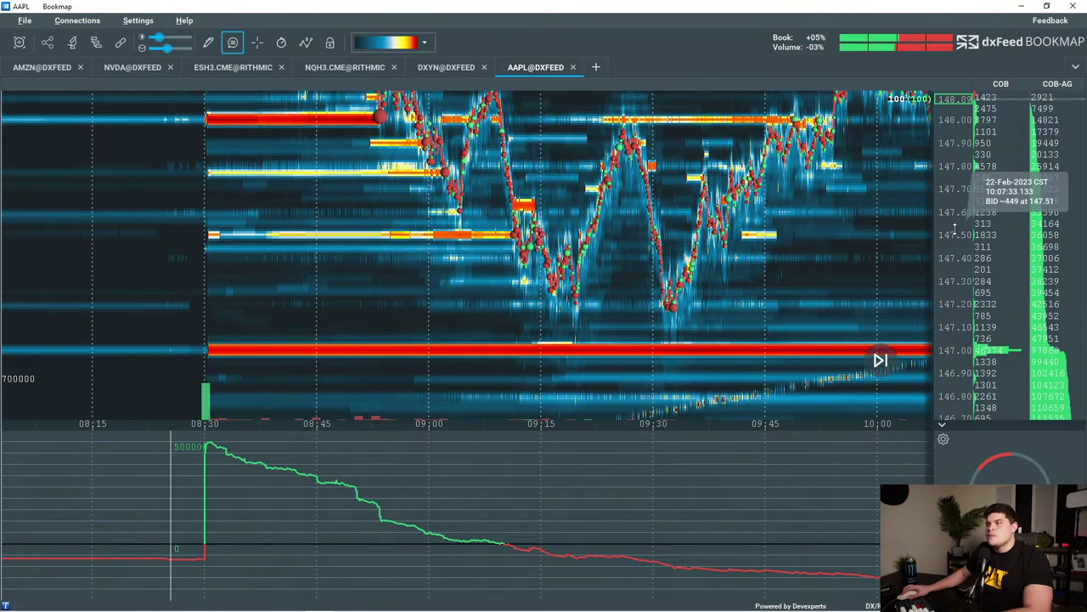
pyautogui.scroll(-3, 958, 246)
# Switch to TradingView and examine AAPL's 22 February bounce against the 147.31 and 146.55 lines, cross-checking Bookmap's heatmap.
pyautogui.hotkey('alt', 'Tab')
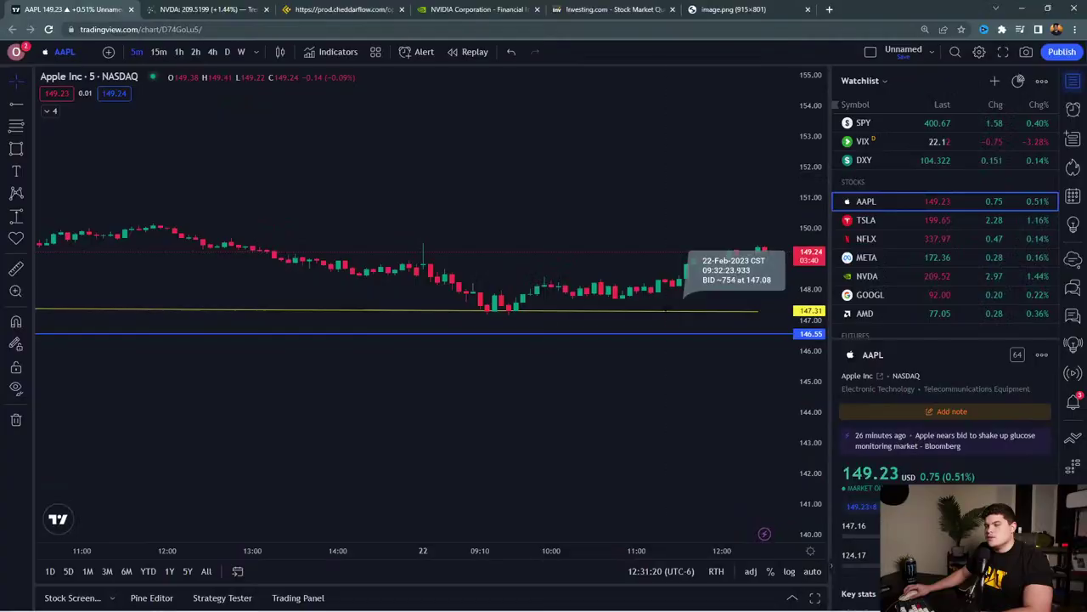
pyautogui.scroll(-3, 495, 321)
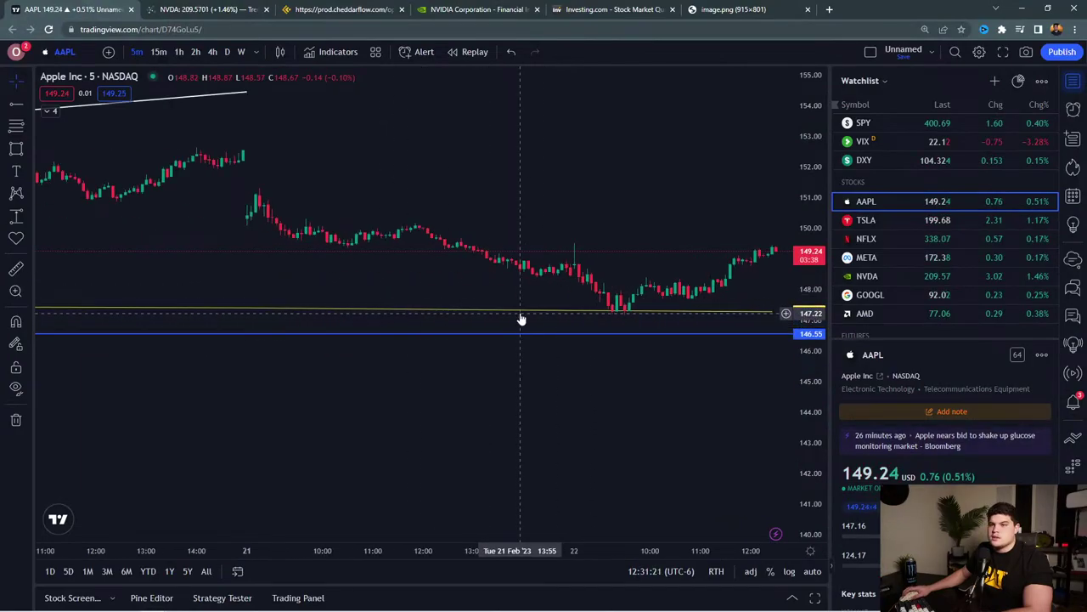
pyautogui.scroll(-5, 655, 442)
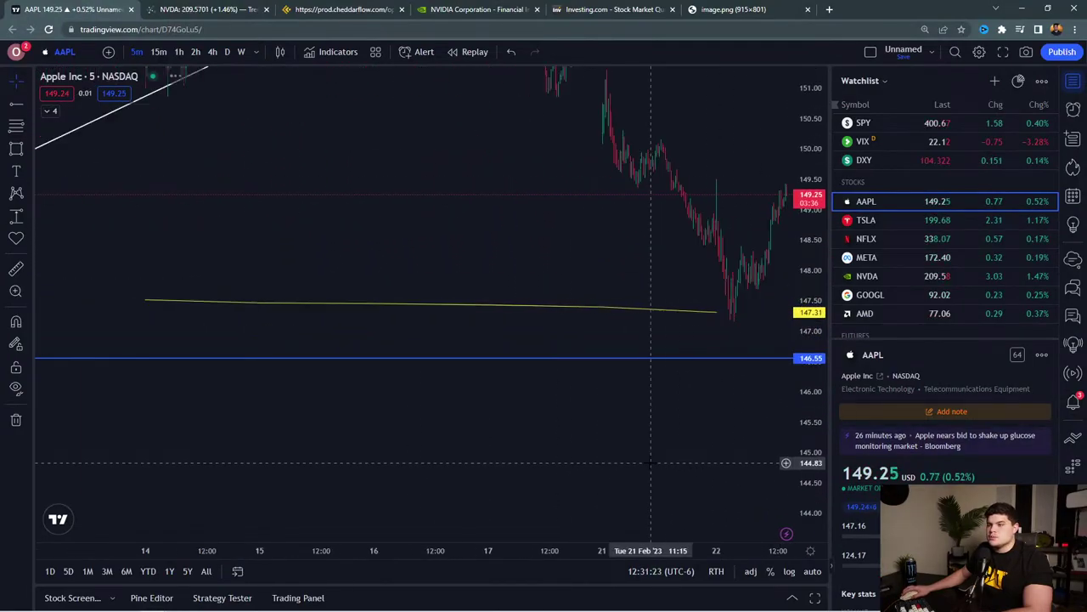
pyautogui.hotkey('alt', 'Tab')
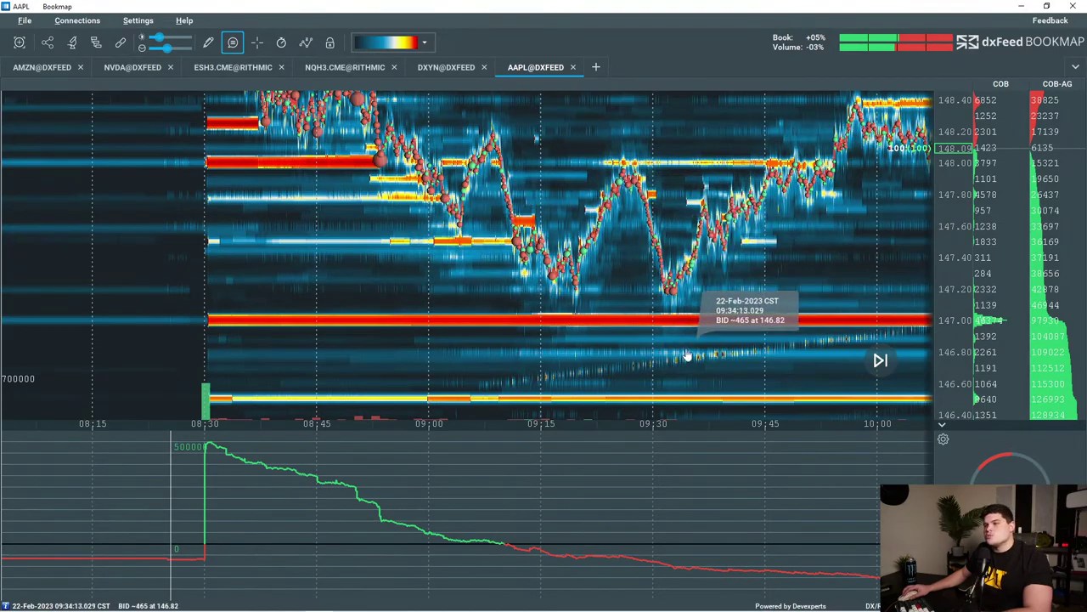
pyautogui.hotkey('alt', 'Tab')
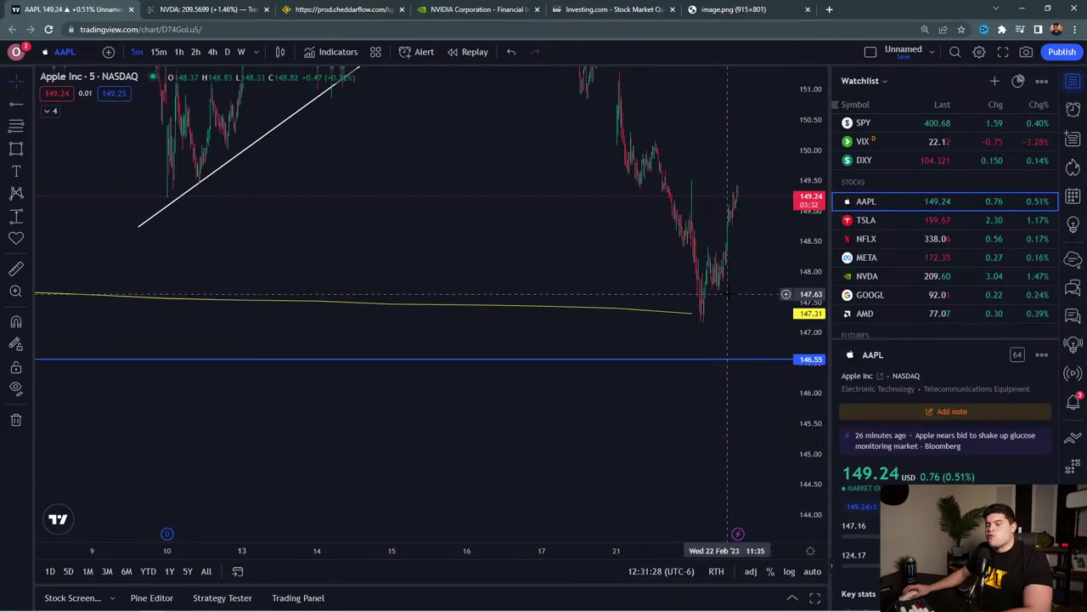
pyautogui.scroll(4, 726, 293)
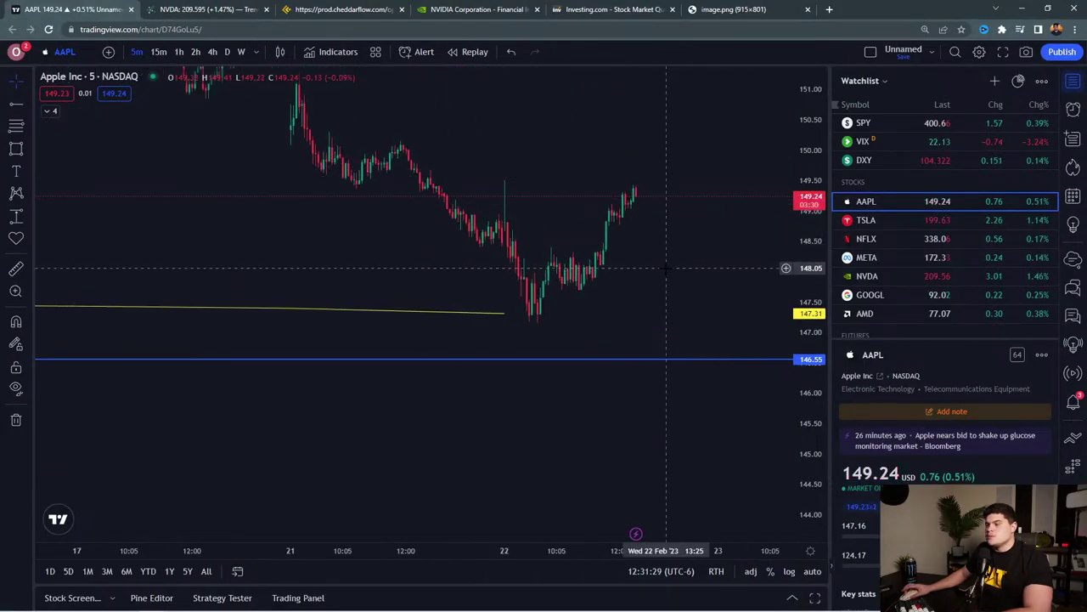
# Load the AMD chart on the 2-hour timeframe and frame the February candles around the yellow line near 79.
pyautogui.write('amd')
pyautogui.press('Return')
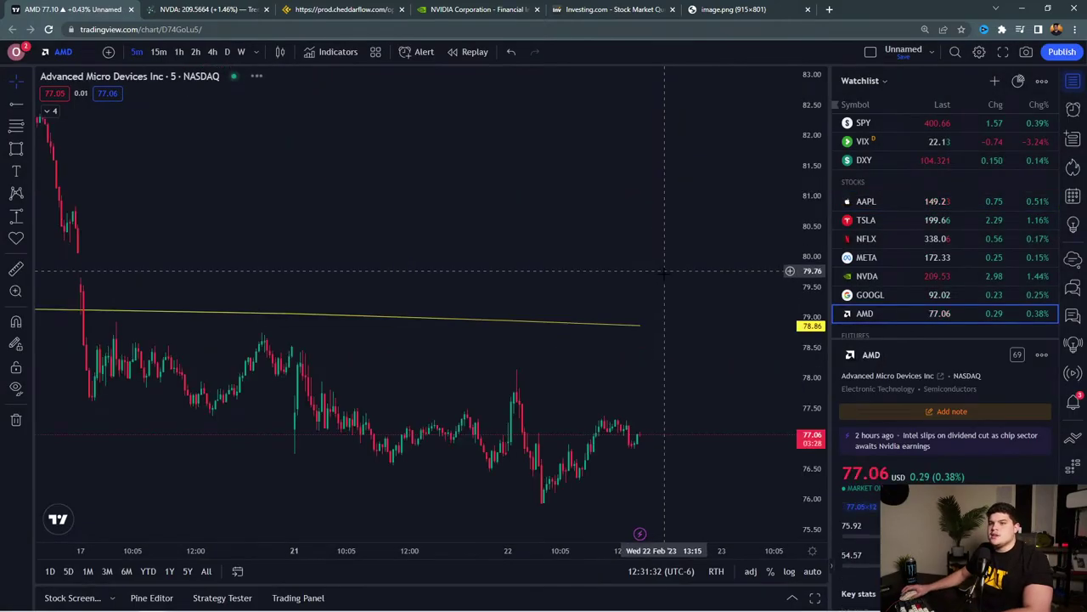
pyautogui.hscroll(-5, 462, 235)
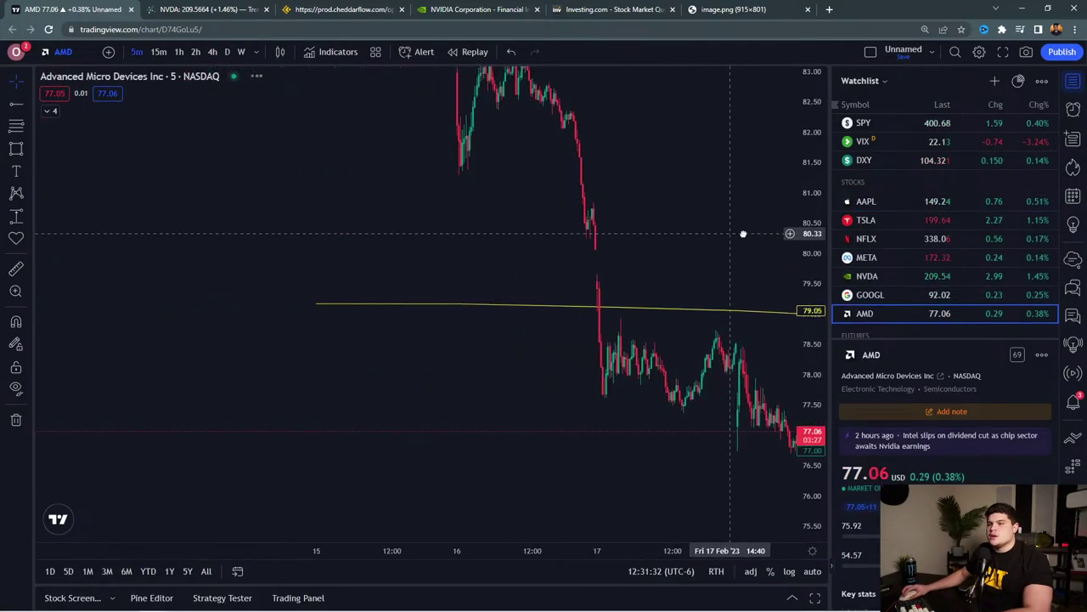
pyautogui.click(196, 51)
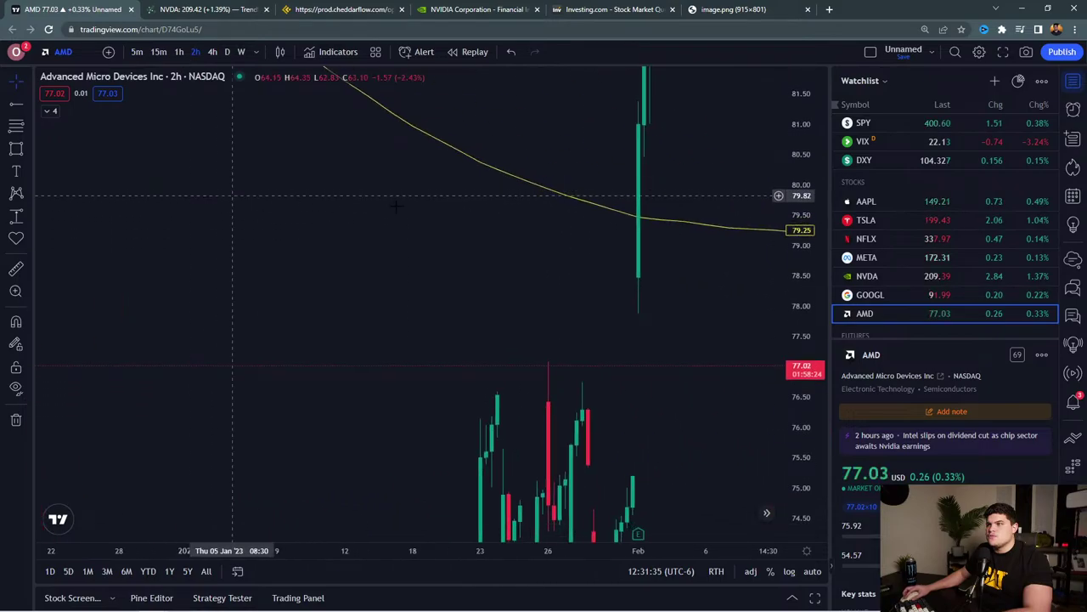
pyautogui.moveTo(808, 181); pyautogui.dragTo(802, 409)
pyautogui.moveTo(722, 370); pyautogui.dragTo(357, 364)
pyautogui.scroll(4, 549, 352)
pyautogui.moveTo(549, 351); pyautogui.dragTo(722, 363)
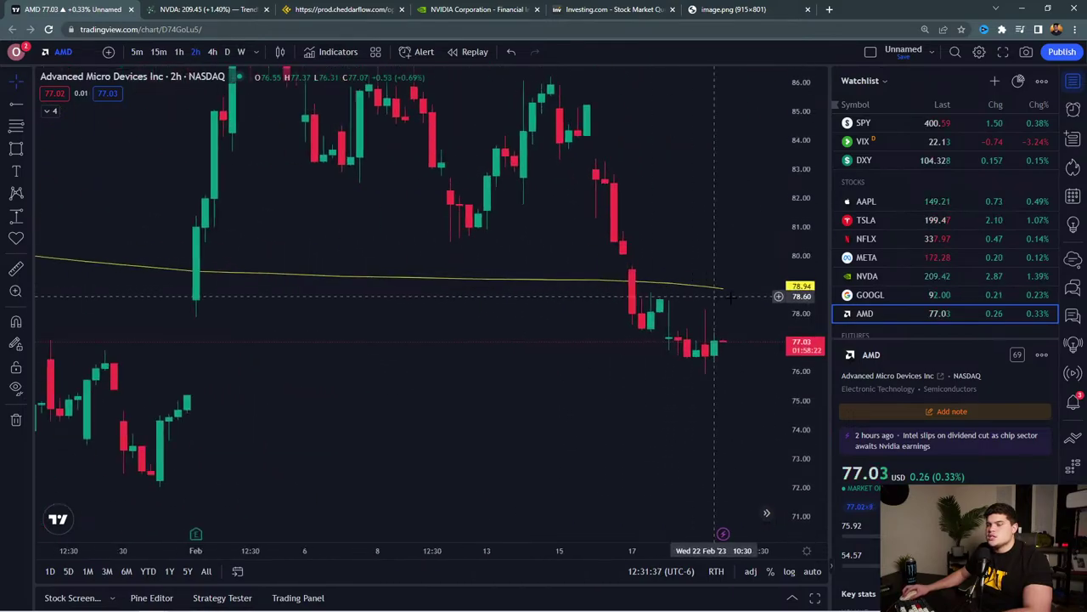
pyautogui.scroll(4, 731, 296)
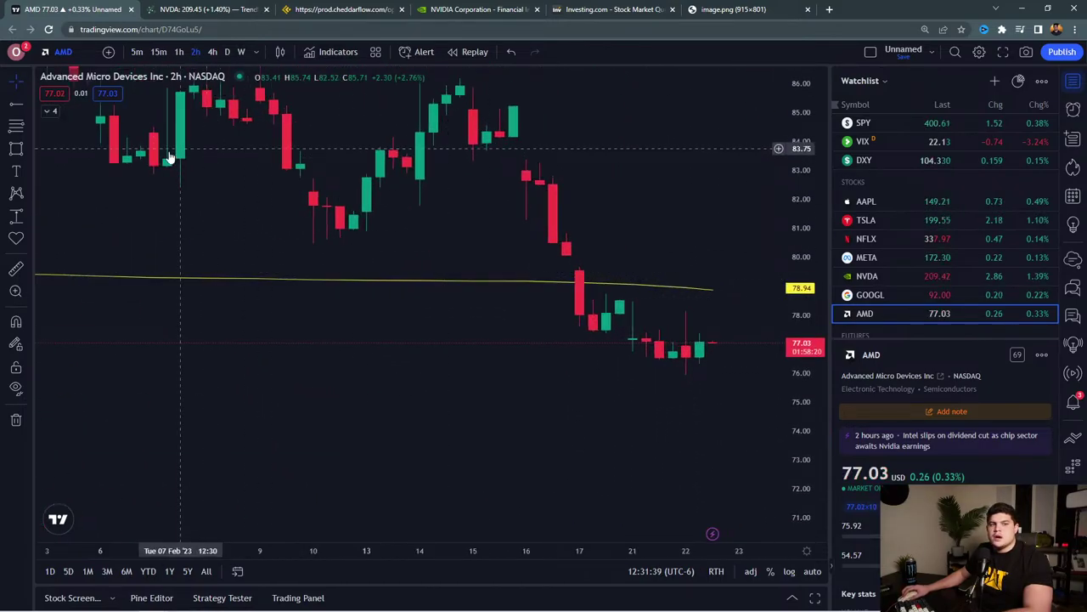
# Mark an AMD zone with the Price Range tool from 79.46 to about 78.60, starting at 10 February 14:30 and extending past the latest candle.
pyautogui.click(26, 154)
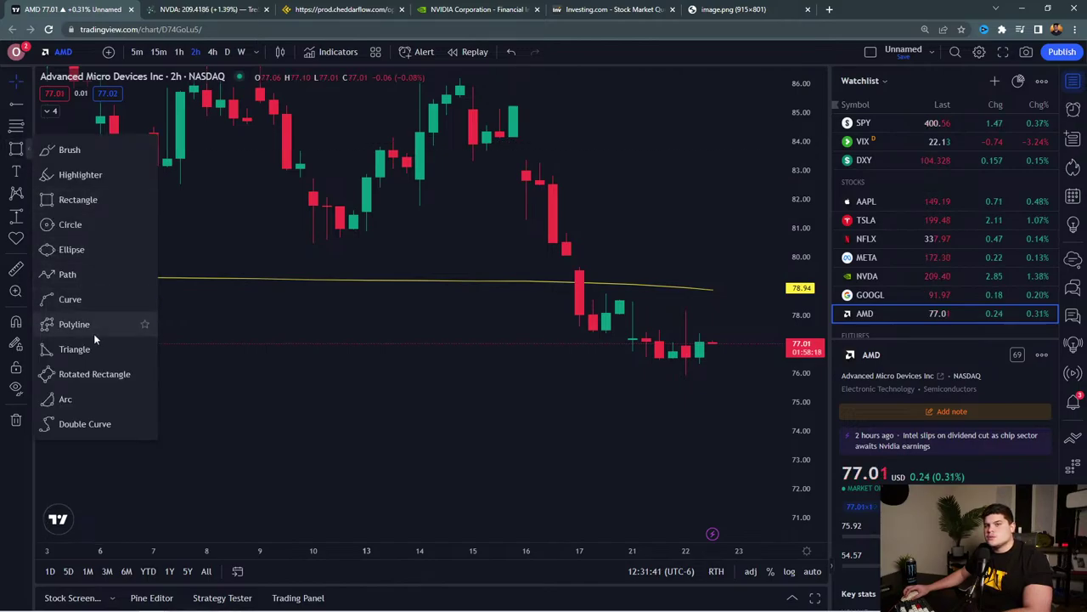
pyautogui.click(28, 216)
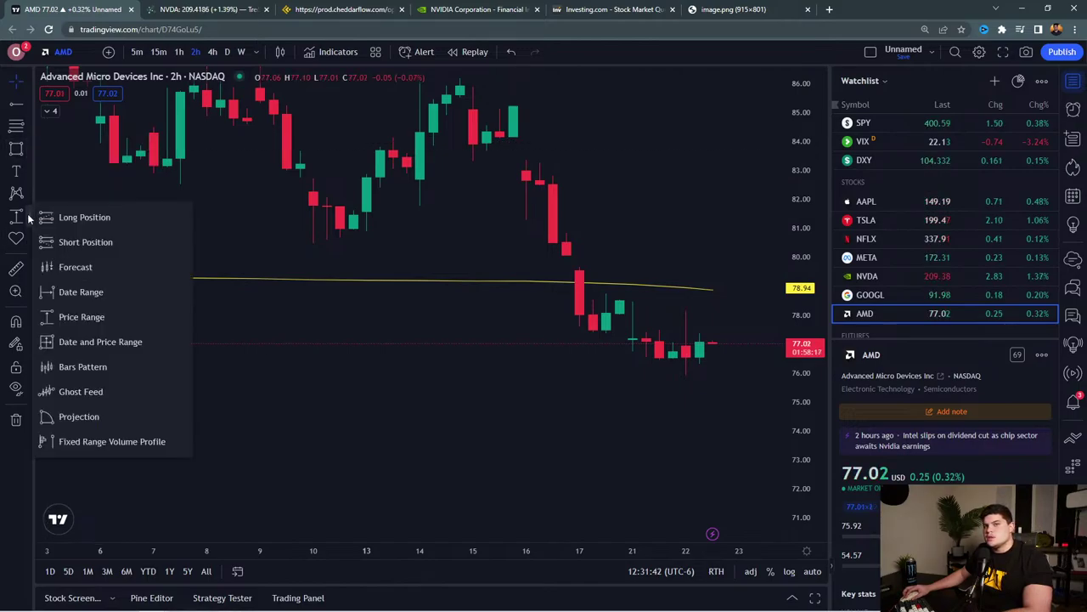
pyautogui.click(83, 318)
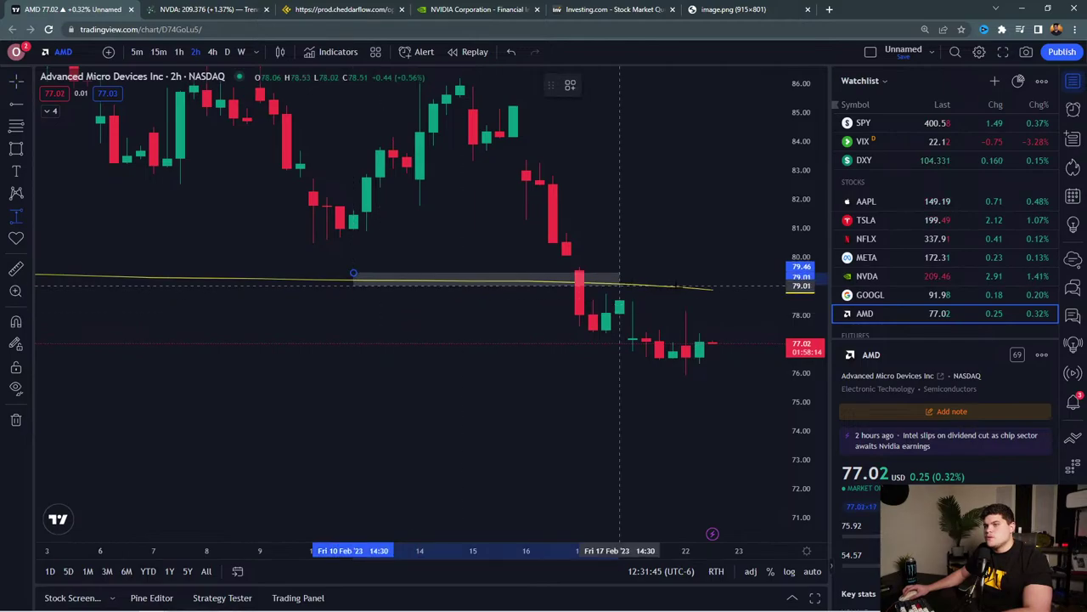
pyautogui.click(779, 298)
pyautogui.click(654, 240)
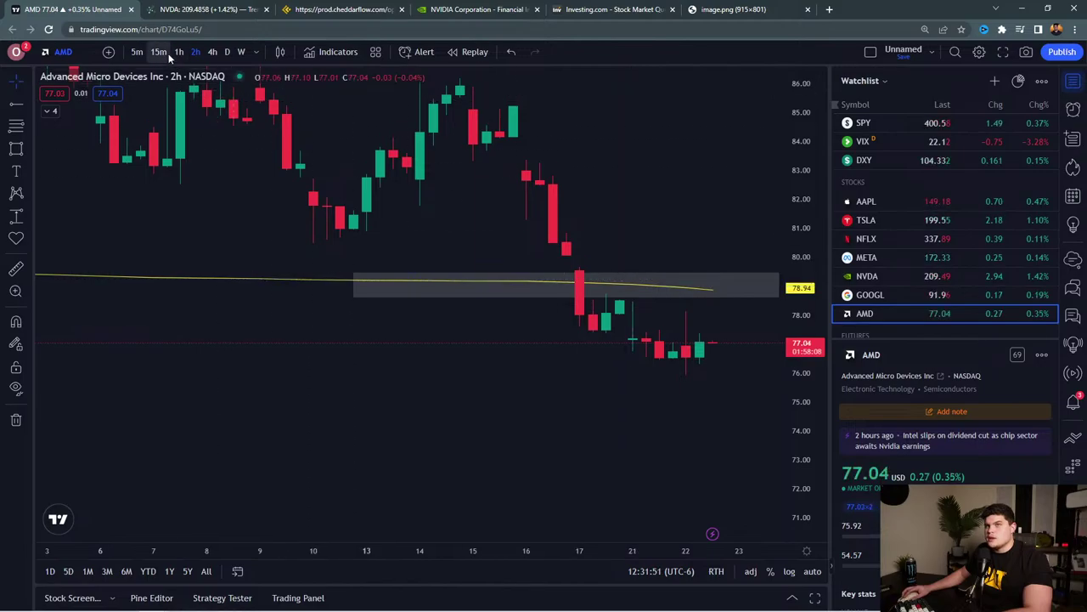
# Set the AMD chart to the 5-minute timeframe and review price since 15 February against the shaded zone.
pyautogui.click(137, 52)
pyautogui.scroll(-5, 374, 336)
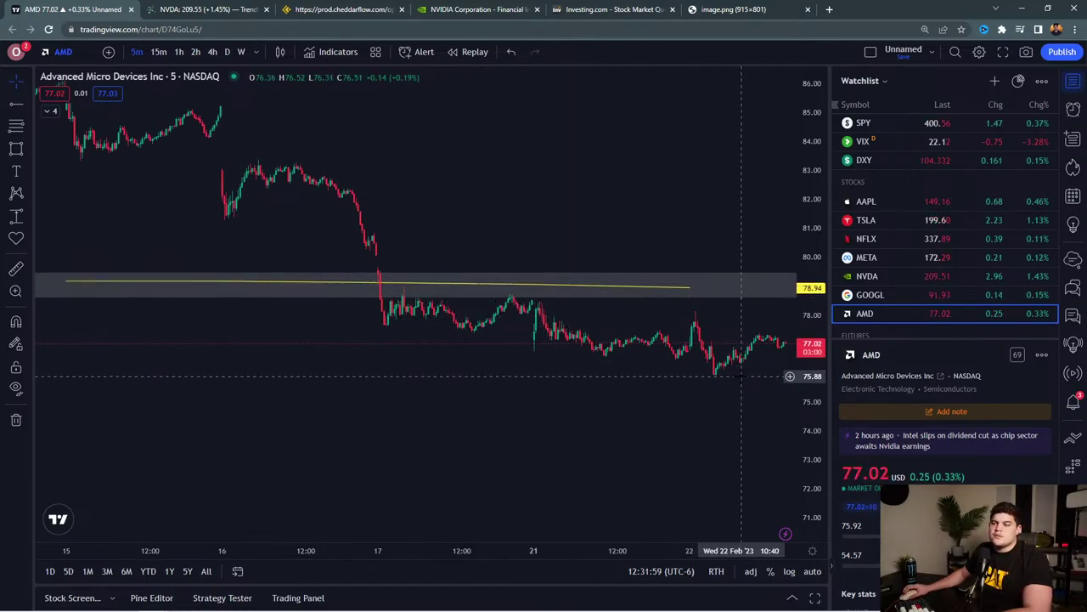
pyautogui.scroll(-3, 724, 361)
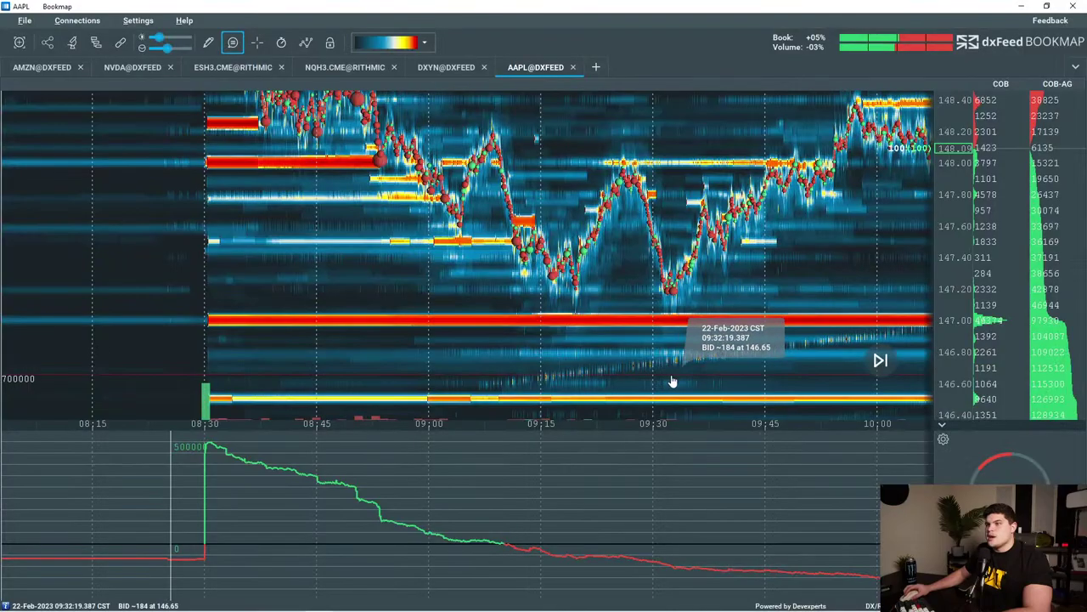
# Examine AAPL's 147.00 bid liquidity in Bookmap from the 08:30 open through the 22 February pullbacks towards it.
pyautogui.scroll(3, 675, 391)
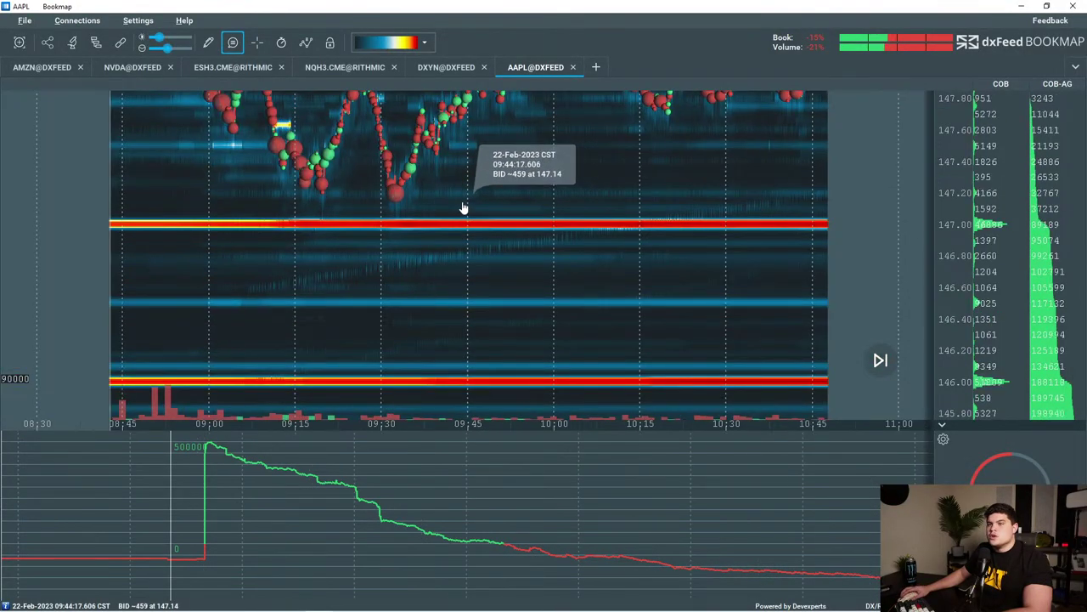
pyautogui.moveTo(463, 208); pyautogui.dragTo(698, 276)
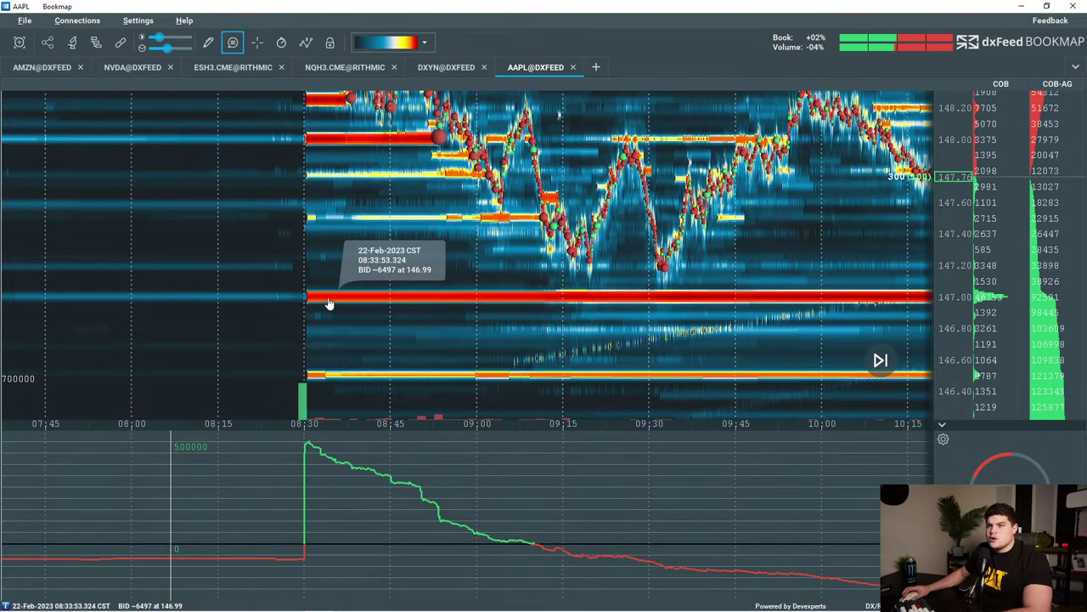
pyautogui.scroll(5, 346, 303)
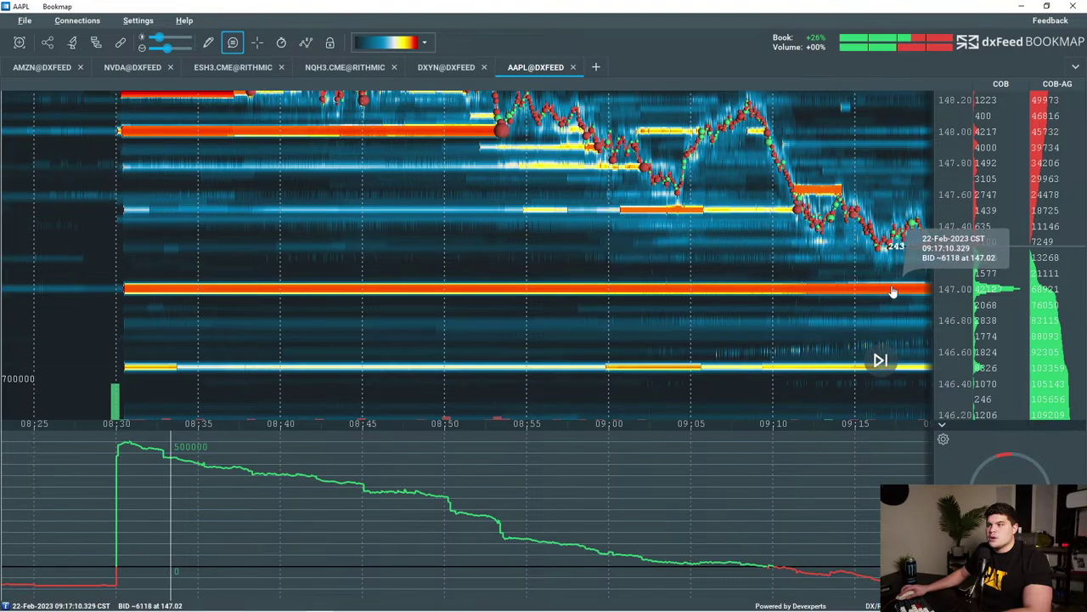
pyautogui.moveTo(903, 287); pyautogui.dragTo(583, 252)
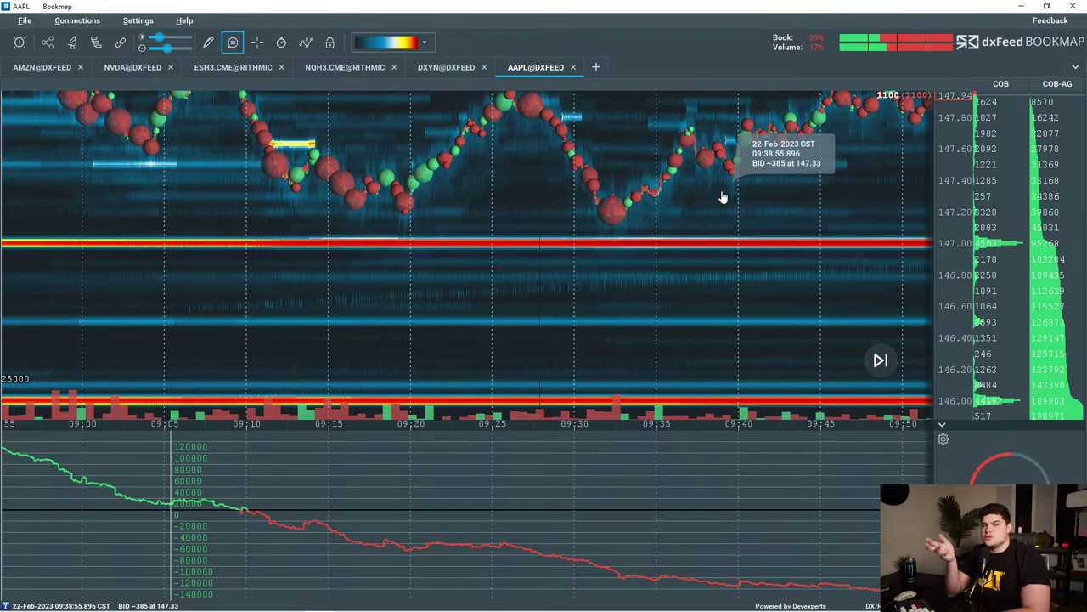
# Examine AAPL's bid liquidity bands at 147.00, 146.00 and 145.00 and the bounces between 09:15 and 10:15.
pyautogui.scroll(-5, 629, 272)
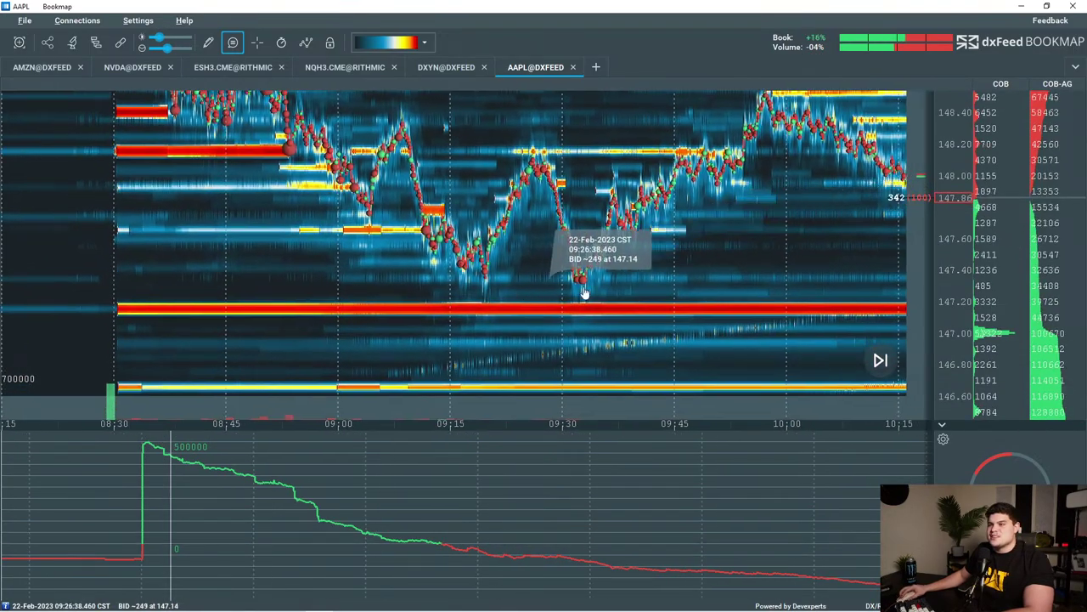
pyautogui.scroll(5, 667, 274)
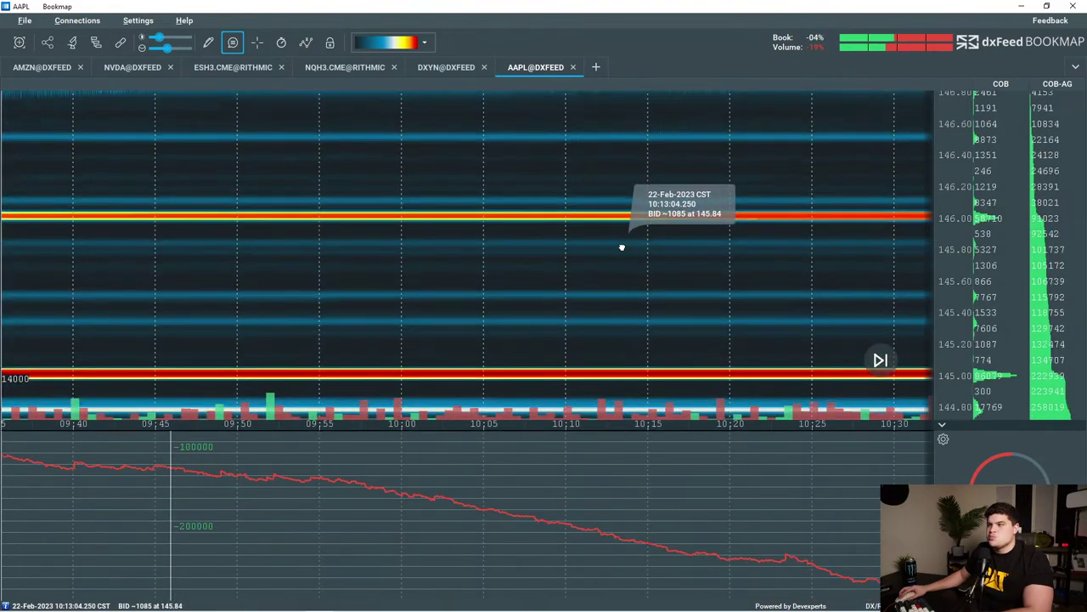
pyautogui.moveTo(625, 255); pyautogui.dragTo(684, 390)
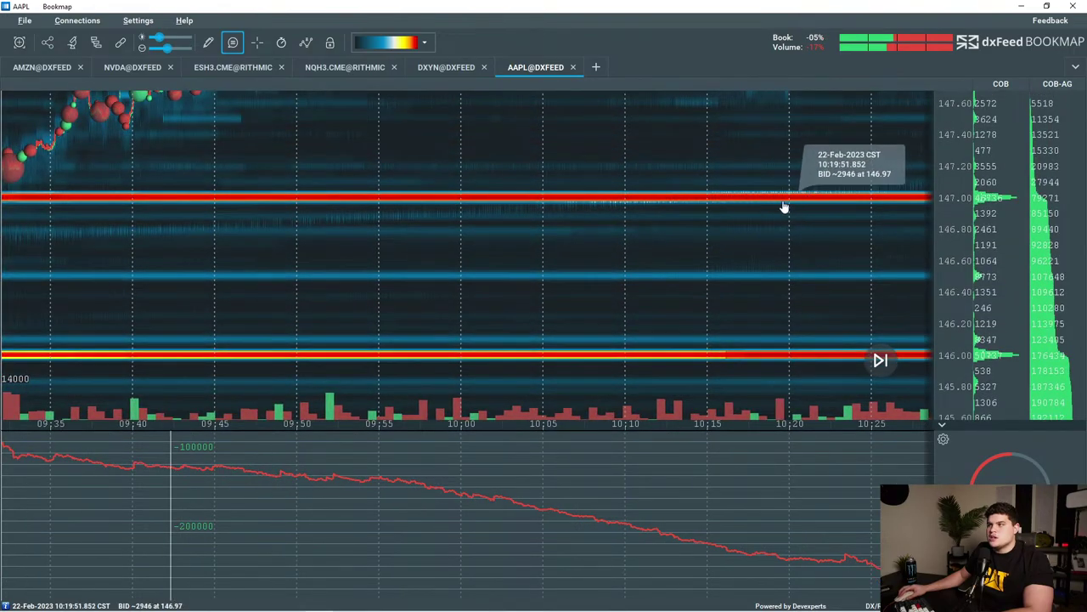
pyautogui.scroll(-3, 736, 211)
pyautogui.scroll(-3, 727, 195)
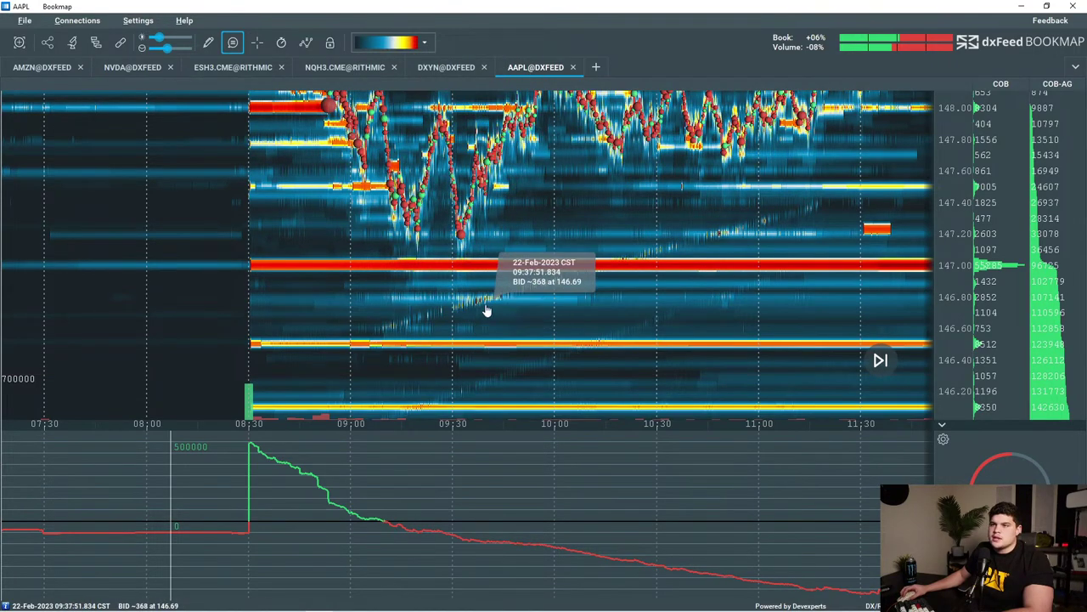
pyautogui.scroll(3, 547, 256)
pyautogui.scroll(1, 547, 256)
pyautogui.moveTo(567, 214); pyautogui.dragTo(732, 288)
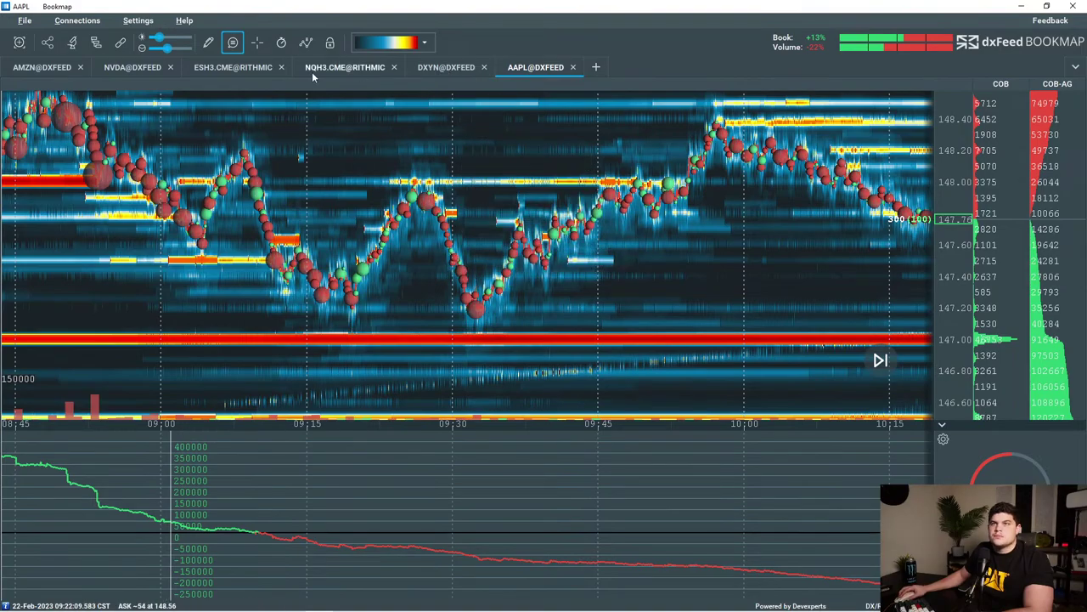
# Examine ESH3's liquidity bands and order flow in Bookmap around the 12:20–12:33 rally and pullback on 22 February.
pyautogui.click(243, 72)
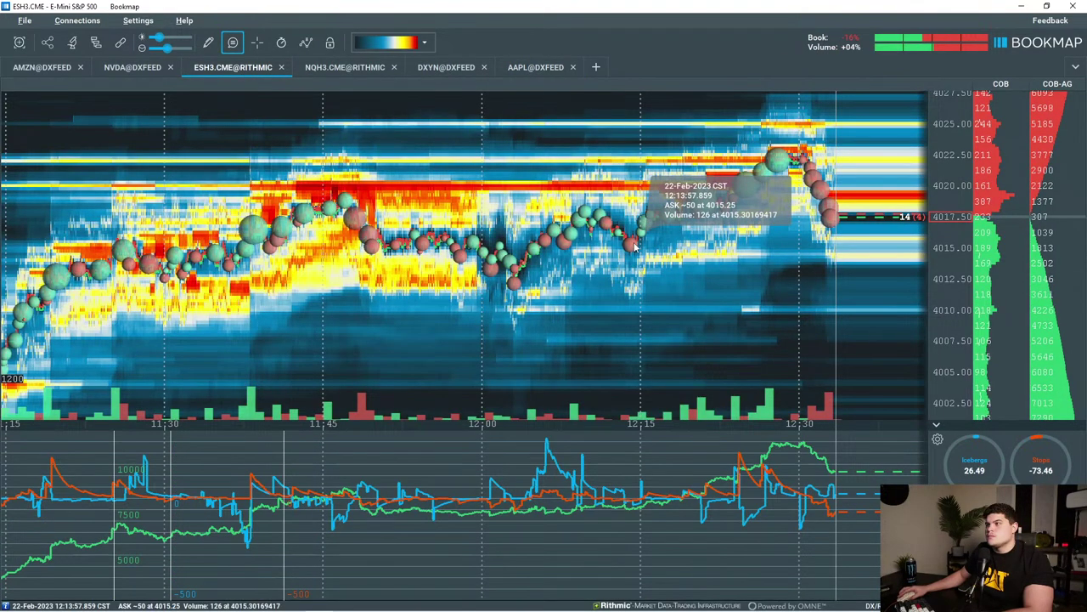
pyautogui.scroll(5, 633, 246)
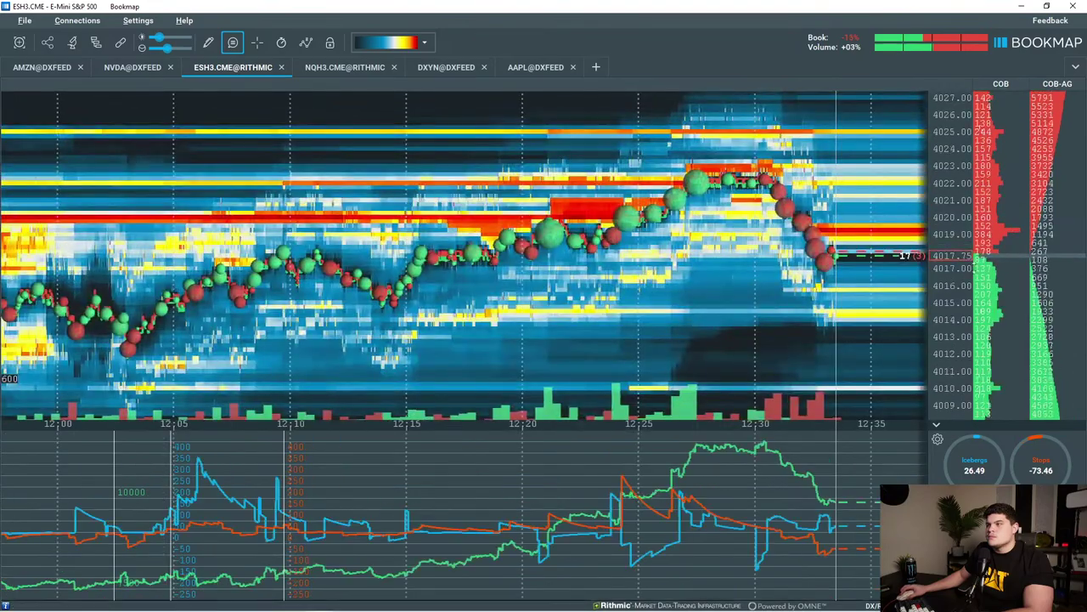
pyautogui.moveTo(961, 311); pyautogui.dragTo(960, 277)
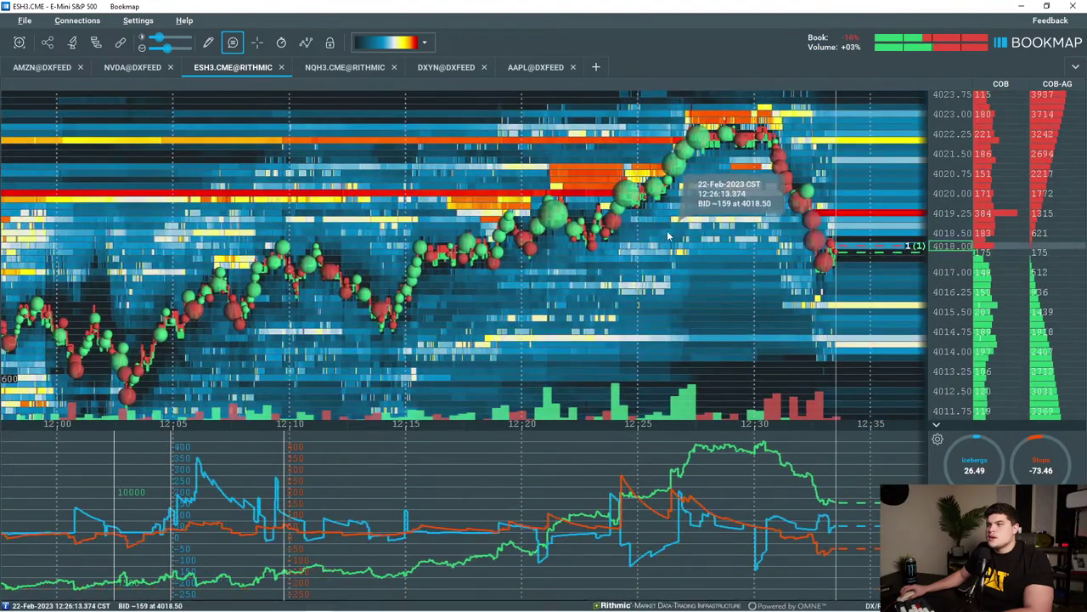
pyautogui.scroll(2, 681, 230)
pyautogui.scroll(-6, 680, 225)
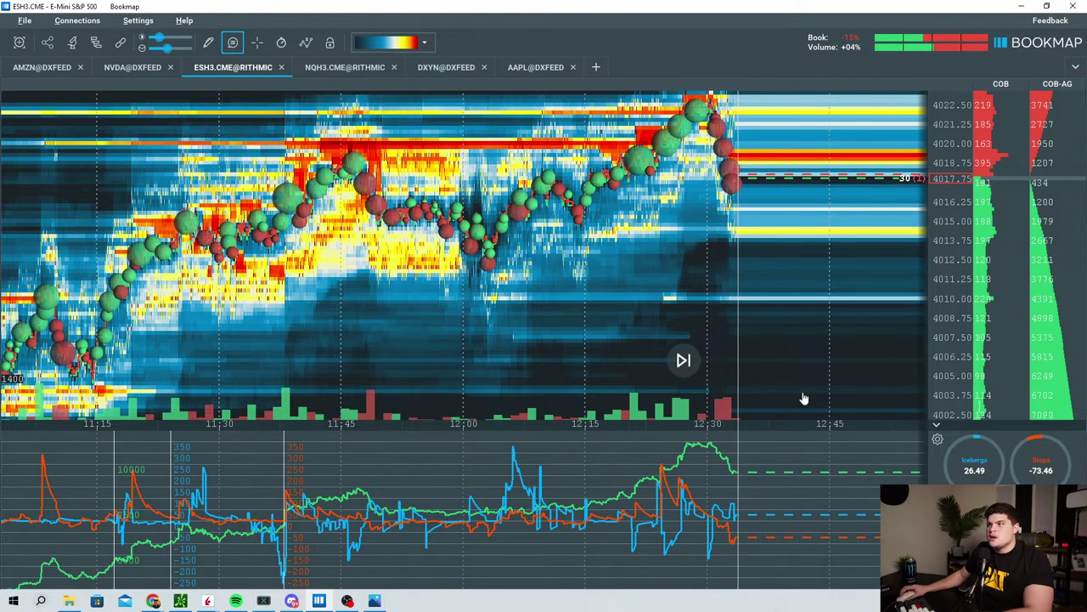
# Compare ESH3's ask liquidity around 4020.00, 4022.50 and 4025.00 with price action since 09:00 on 22 February.
pyautogui.moveTo(753, 328); pyautogui.dragTo(627, 336)
pyautogui.moveTo(595, 210); pyautogui.dragTo(626, 287)
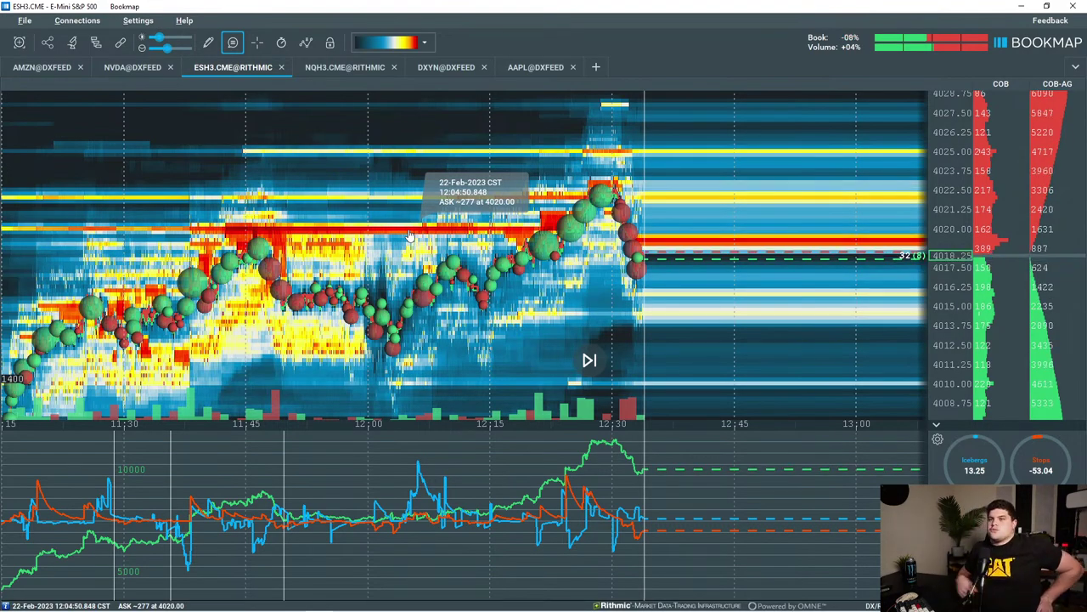
pyautogui.scroll(-3, 382, 245)
pyautogui.scroll(-3, 382, 244)
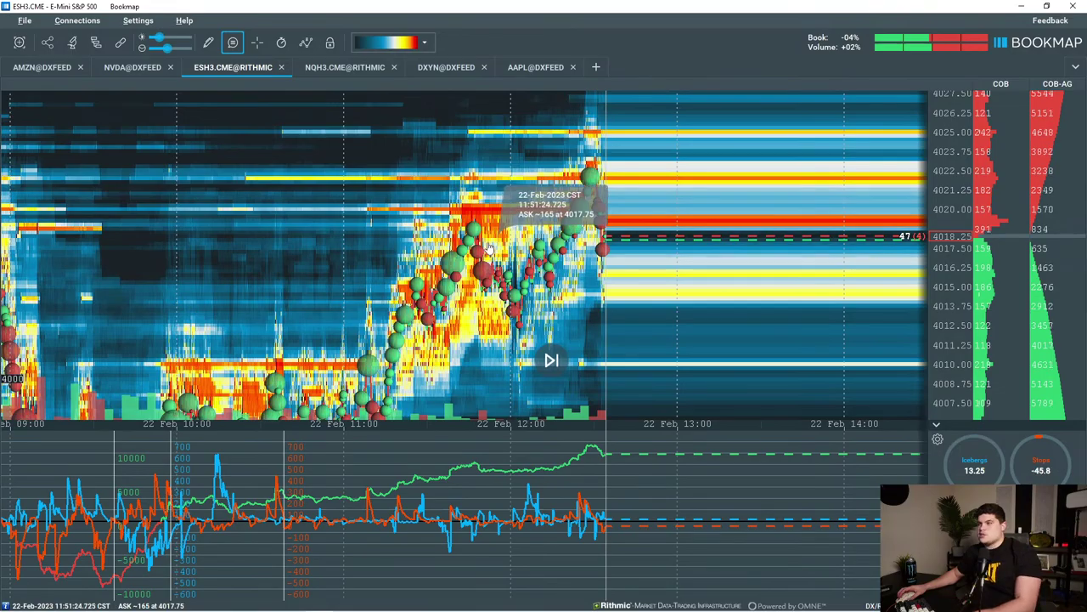
# Switch to TradingView, open the ES1! chart and draw a horizontal ray at 4024.00 starting from 21 February 07:25.
pyautogui.hotkey('alt', 'Tab')
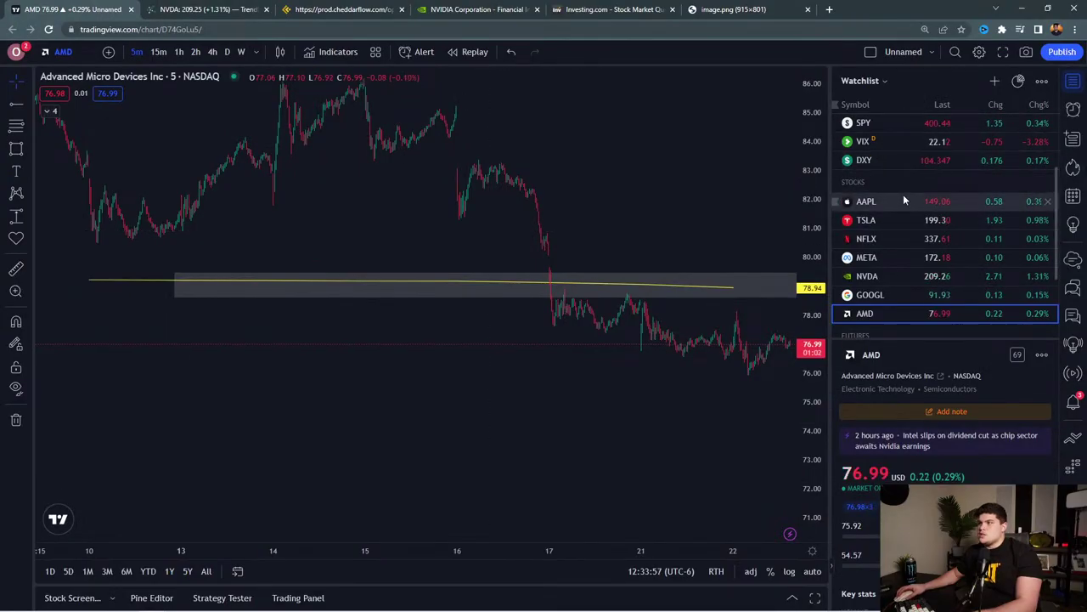
pyautogui.scroll(3, 903, 200)
pyautogui.click(904, 182)
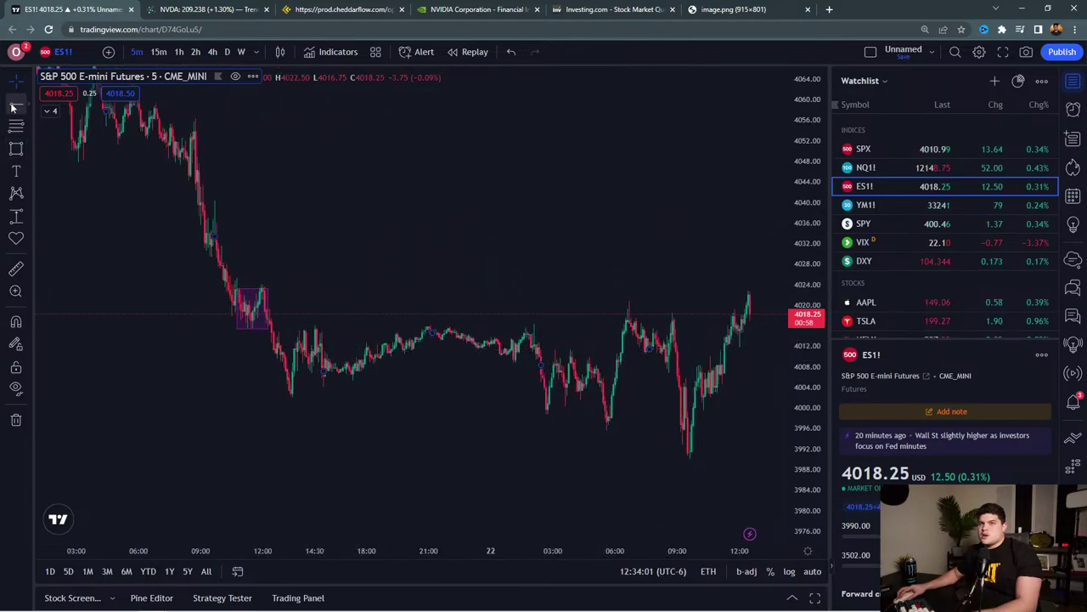
pyautogui.click(167, 284)
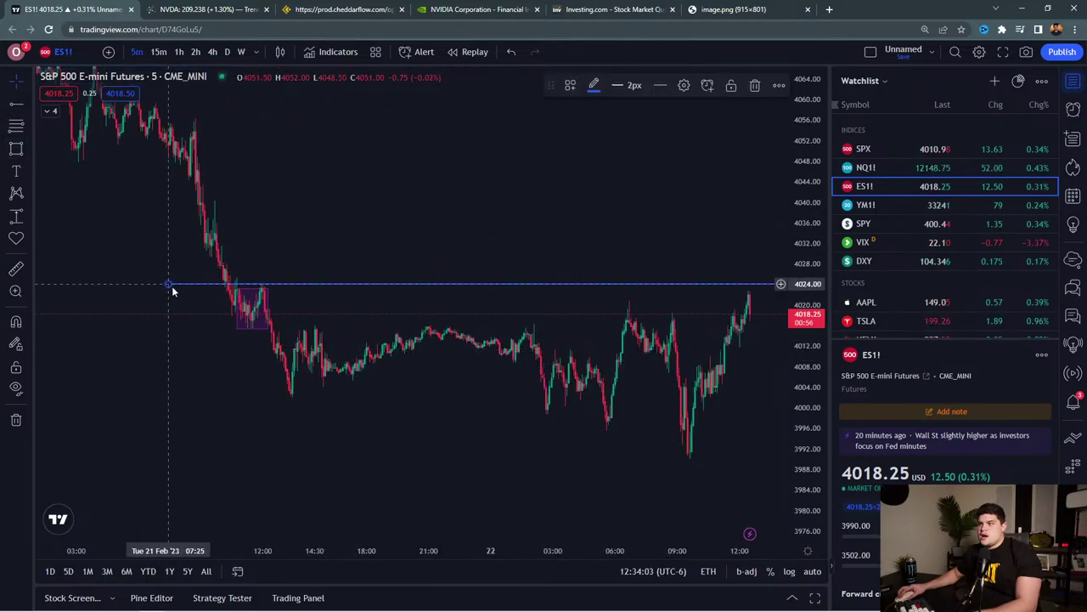
# Switch the ES1! chart to the 1-hour timeframe and delete the purple rectangle beneath the blue 4024 line.
pyautogui.click(259, 333)
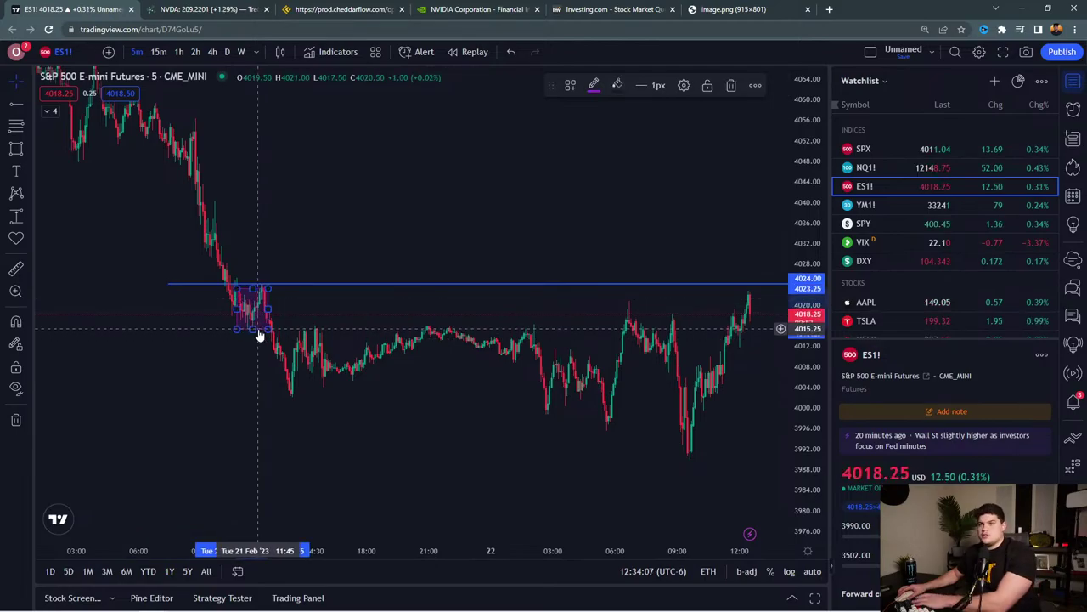
pyautogui.click(176, 54)
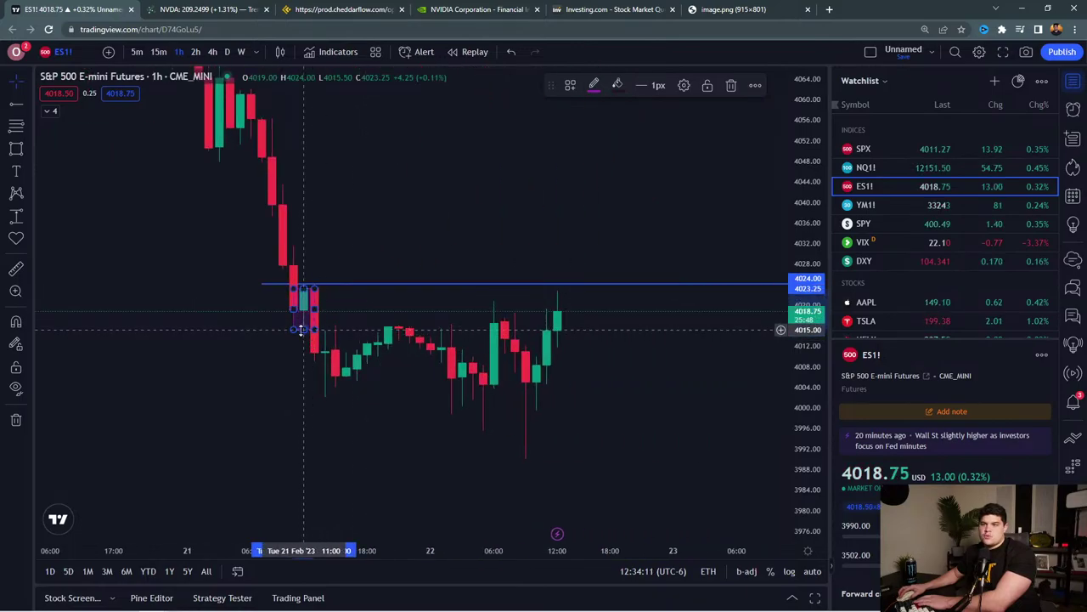
pyautogui.click(303, 327)
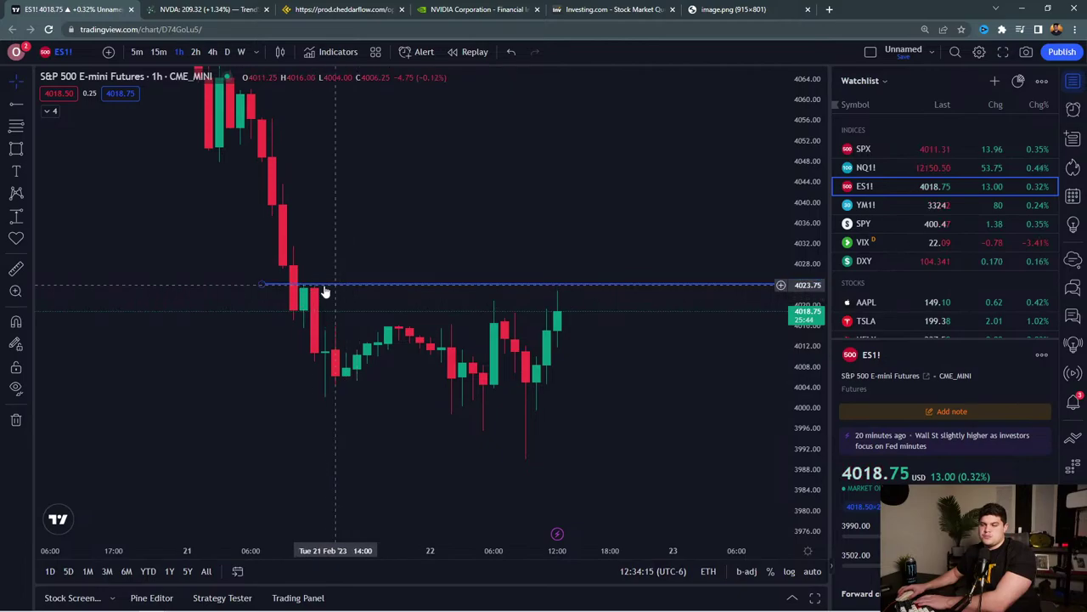
pyautogui.scroll(-10, 356, 291)
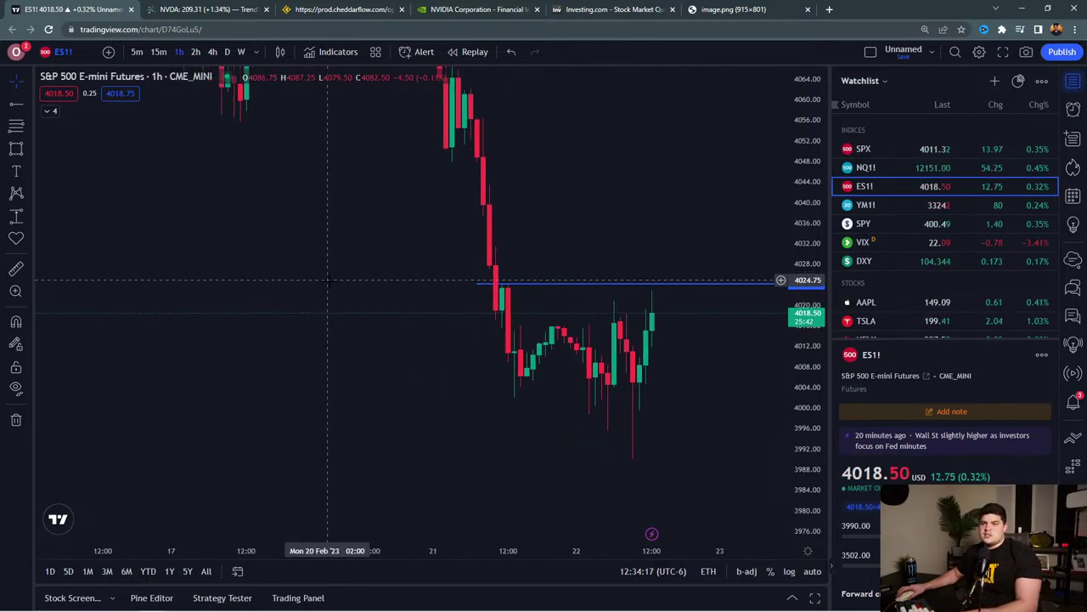
pyautogui.scroll(-5, 356, 290)
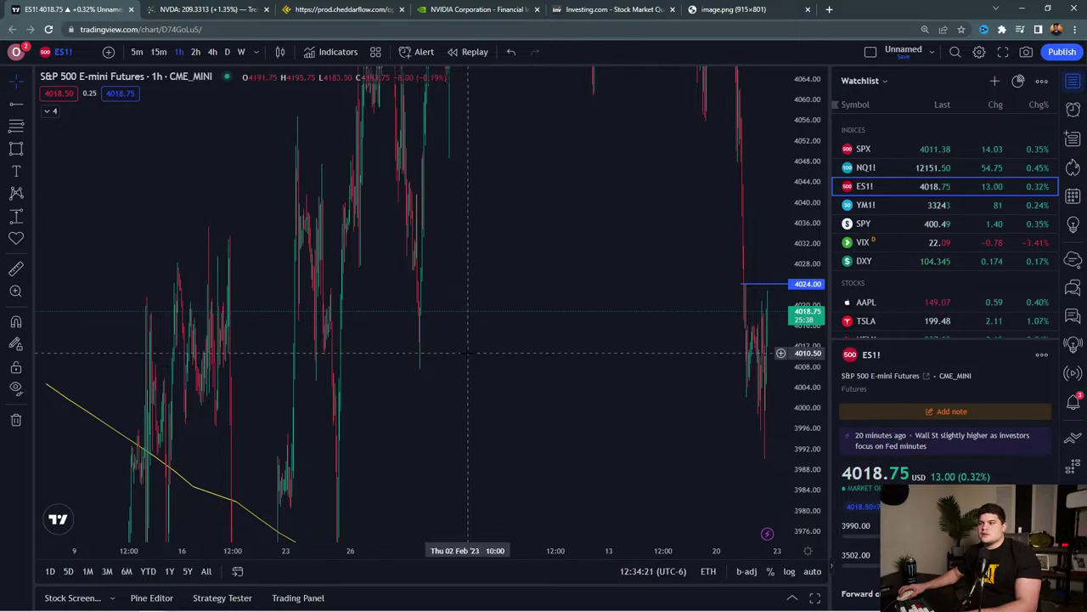
pyautogui.scroll(5, 467, 350)
# Switch to Bookmap and examine the ESH3 heatmap's resting liquidity above and below the current price at different zoom levels.
pyautogui.hotkey('alt', 'Tab')
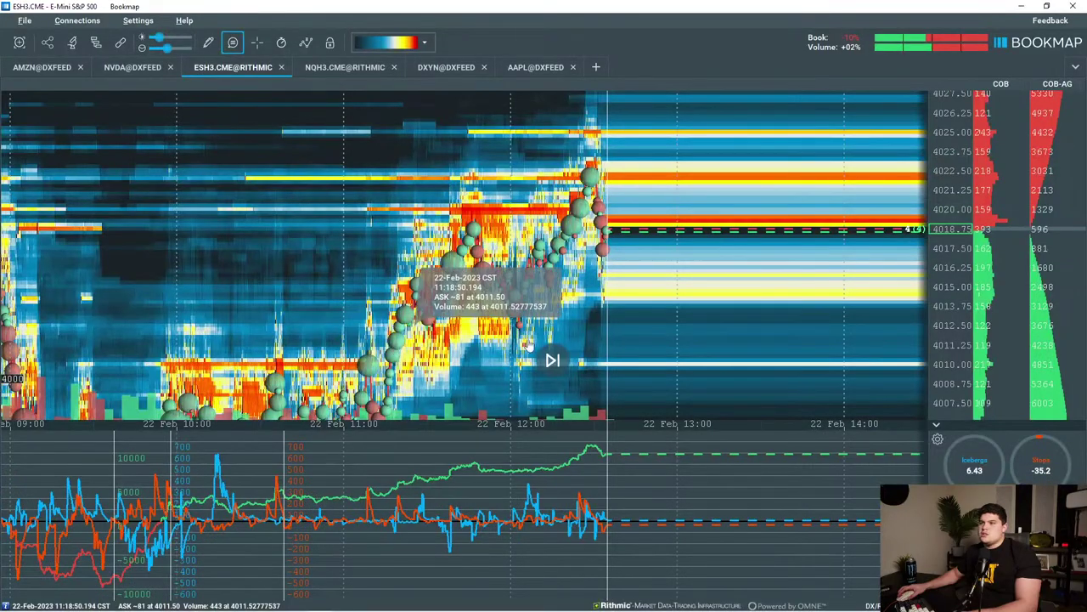
pyautogui.moveTo(622, 289); pyautogui.dragTo(794, 305)
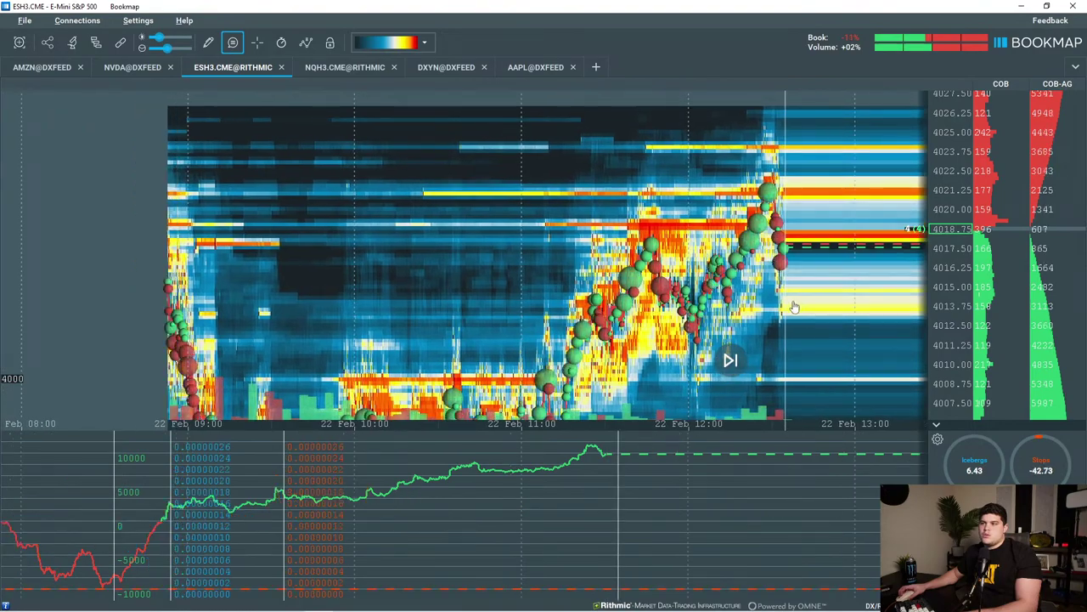
pyautogui.moveTo(960, 244); pyautogui.dragTo(955, 268)
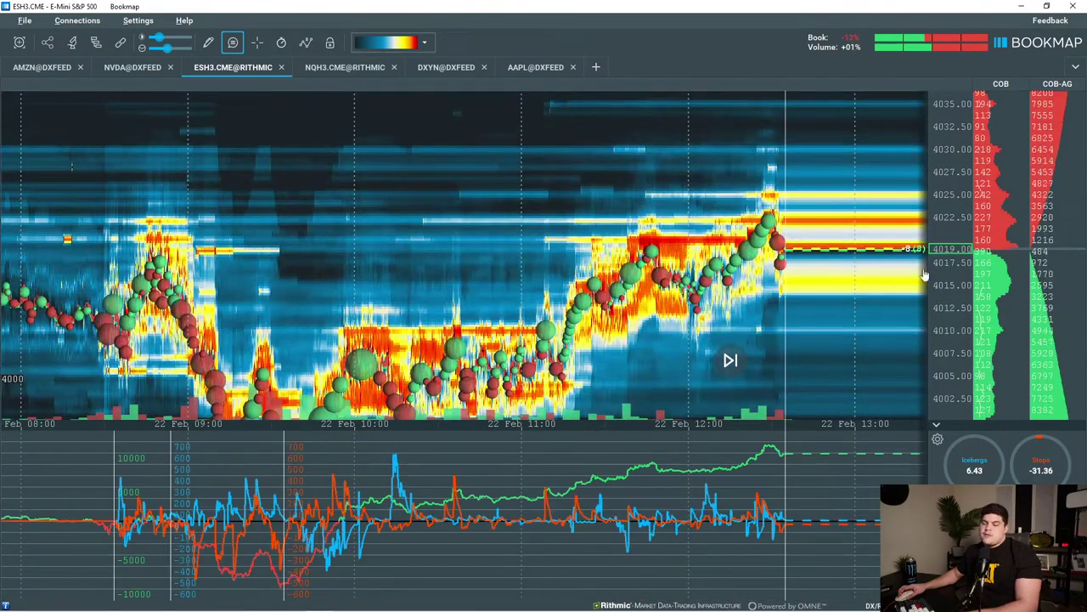
pyautogui.scroll(5, 880, 284)
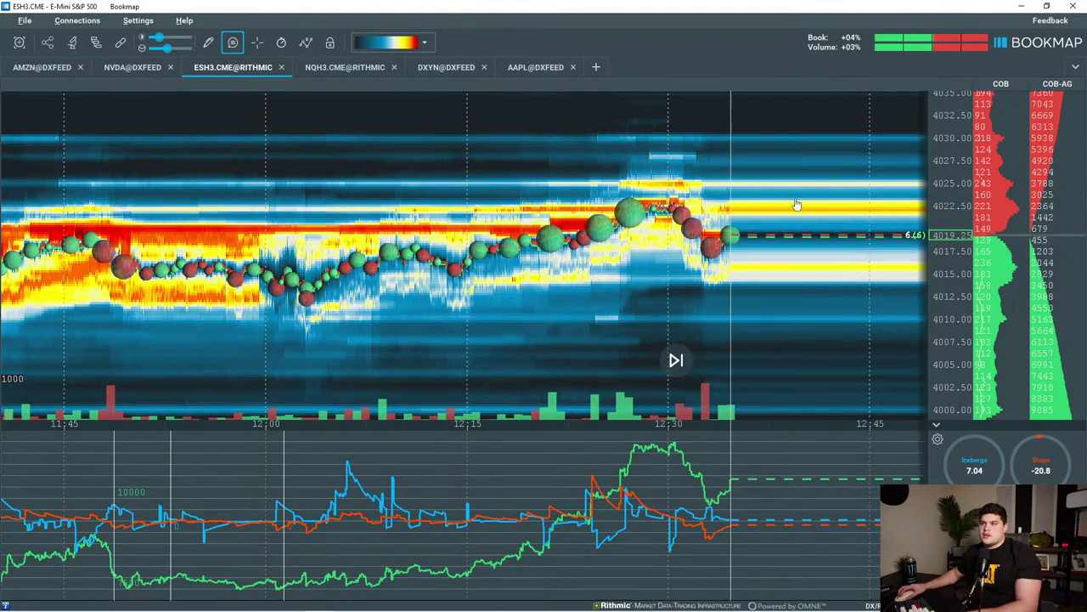
pyautogui.scroll(3, 930, 269)
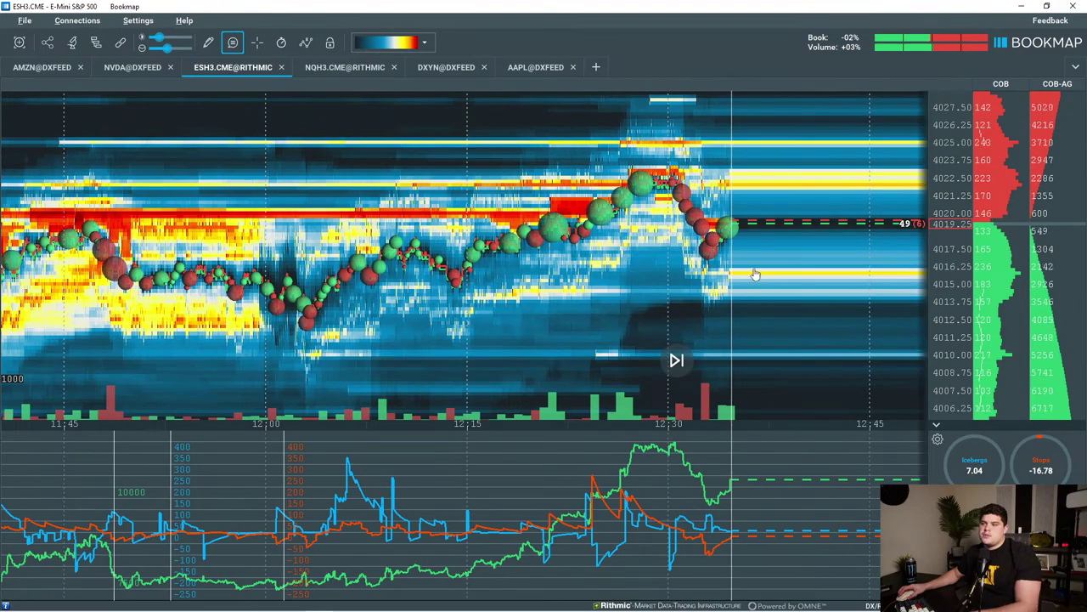
pyautogui.scroll(-5, 738, 241)
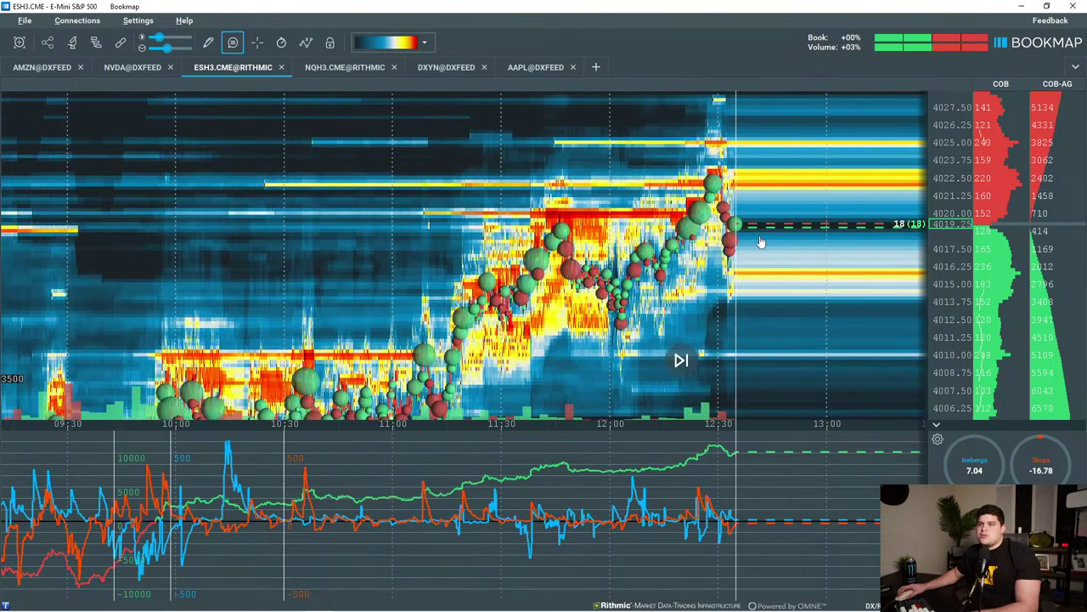
pyautogui.scroll(4, 900, 258)
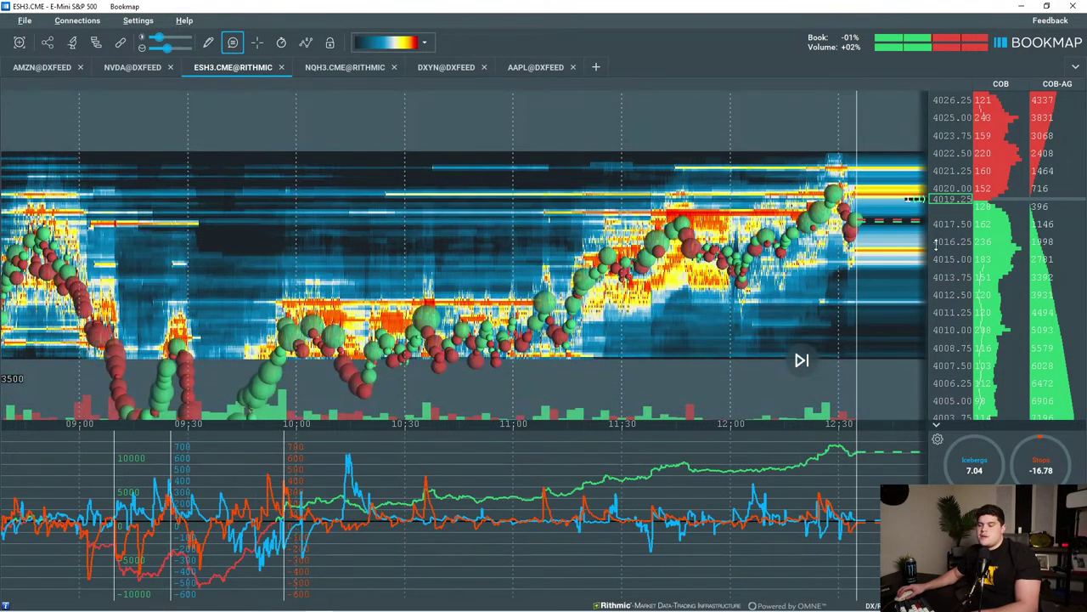
pyautogui.scroll(-4, 861, 213)
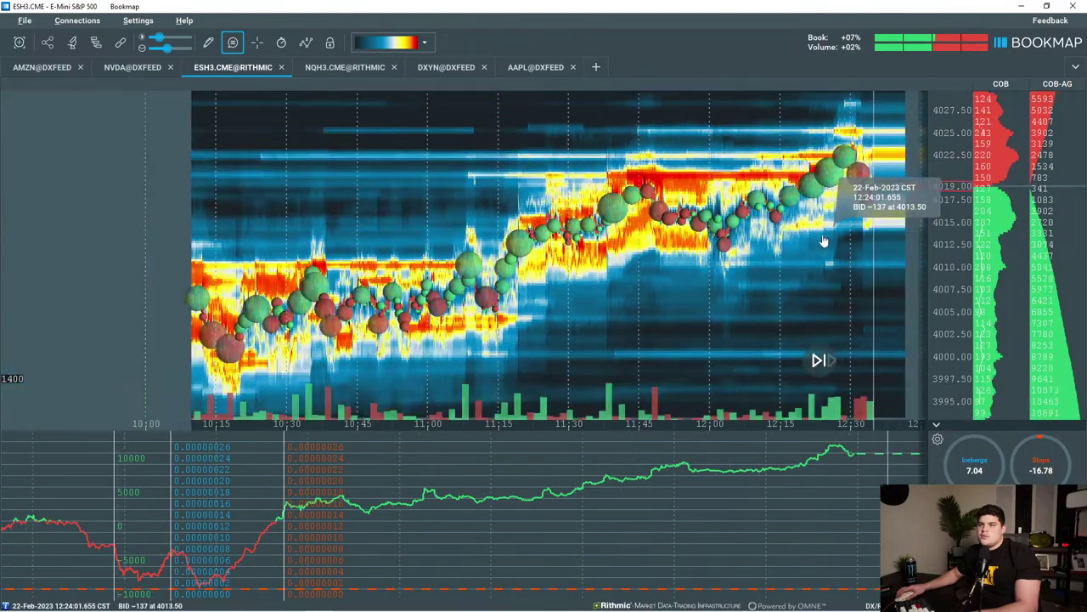
# Examine the earlier ESH3 session from about 07:45 to 10:00, including the liquidity band at 3990.
pyautogui.moveTo(554, 237); pyautogui.dragTo(780, 201)
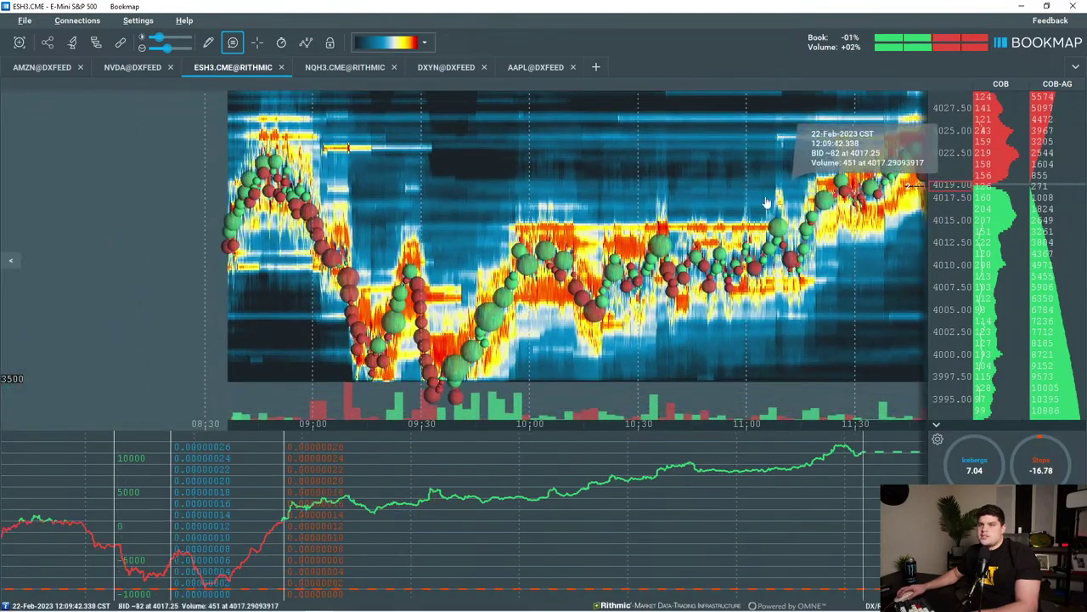
pyautogui.moveTo(554, 258); pyautogui.dragTo(557, 210)
pyautogui.scroll(3, 531, 207)
pyautogui.moveTo(411, 194); pyautogui.dragTo(751, 170)
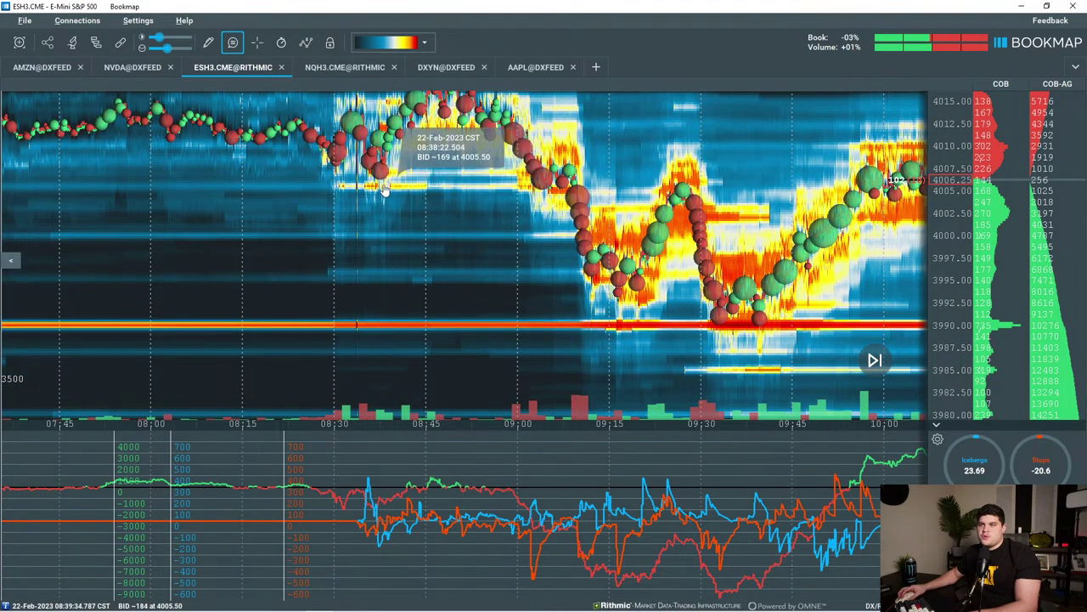
pyautogui.moveTo(418, 184); pyautogui.dragTo(480, 212)
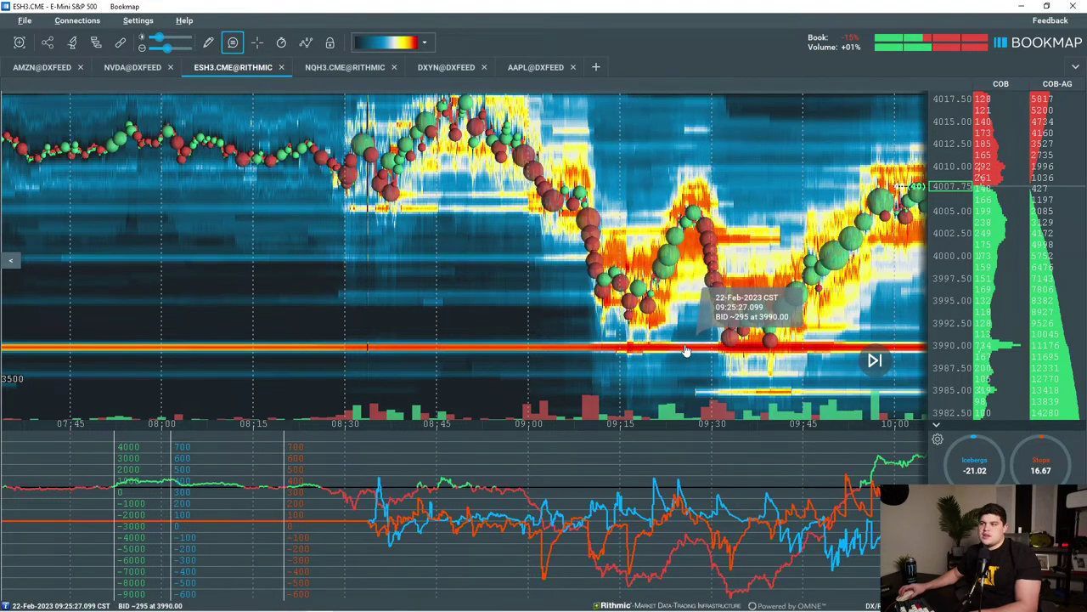
pyautogui.scroll(-3, 686, 352)
pyautogui.moveTo(261, 187); pyautogui.dragTo(456, 238)
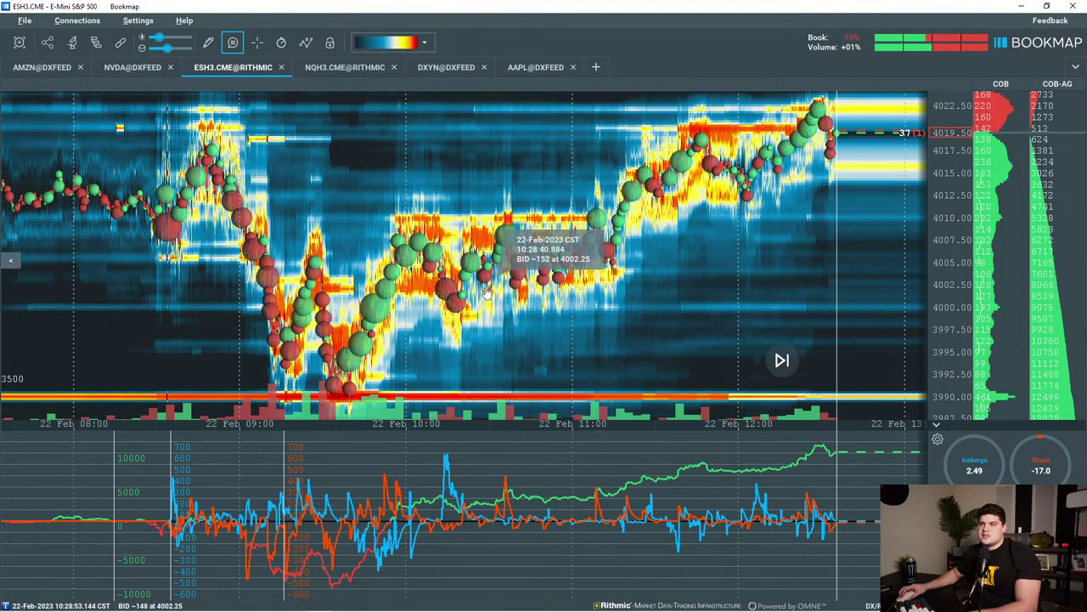
# Examine the ESH3 heatmap from about 11:30 to the current price, checking the liquidity between 4014 and 4025.
pyautogui.scroll(4, 594, 304)
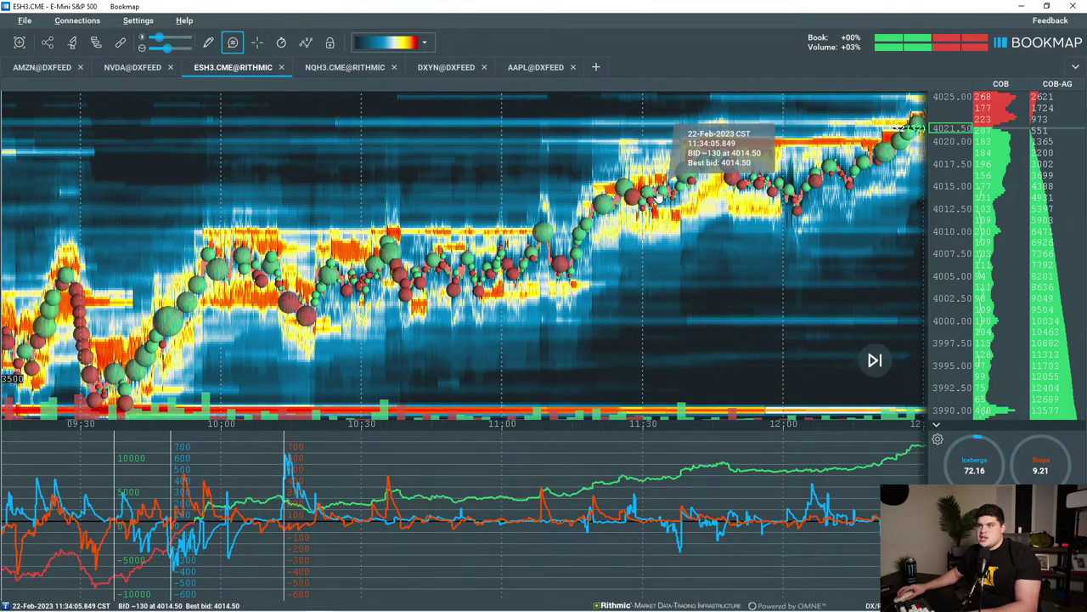
pyautogui.moveTo(826, 158); pyautogui.dragTo(631, 186)
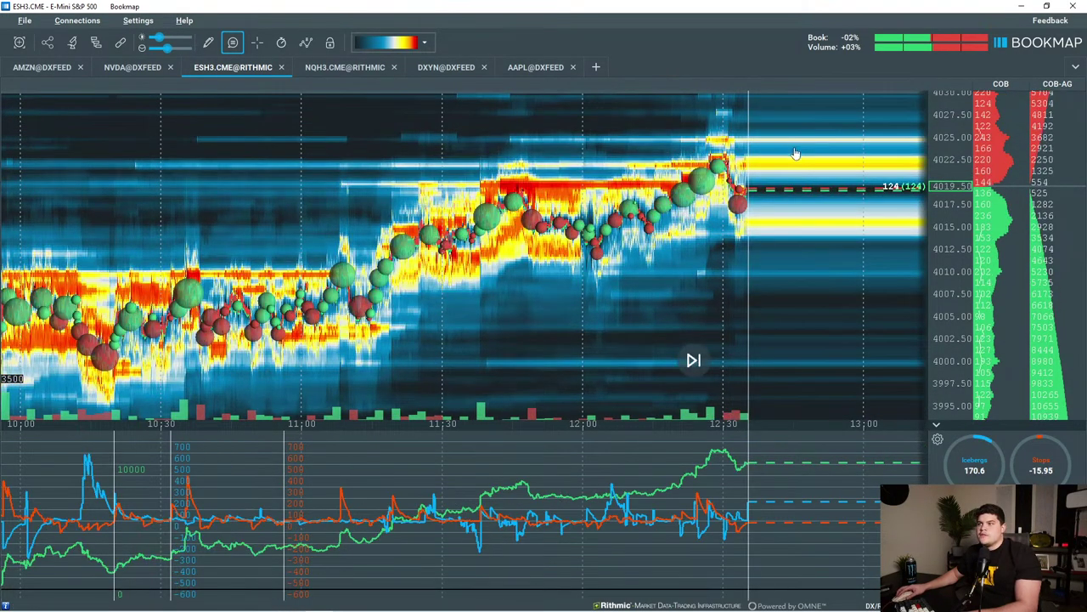
pyautogui.moveTo(793, 154); pyautogui.dragTo(719, 173)
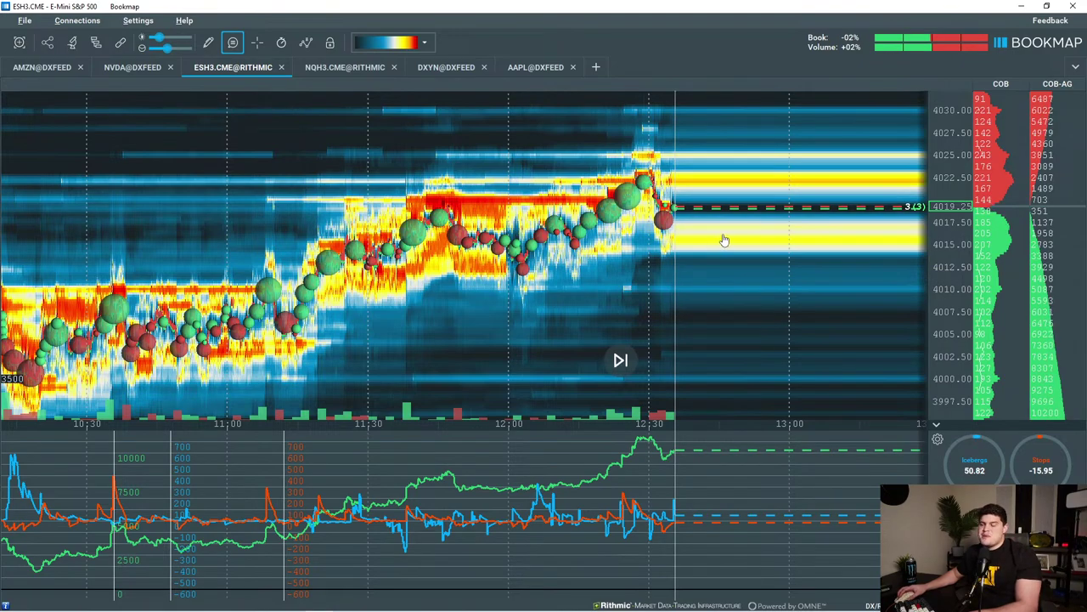
pyautogui.moveTo(666, 215)
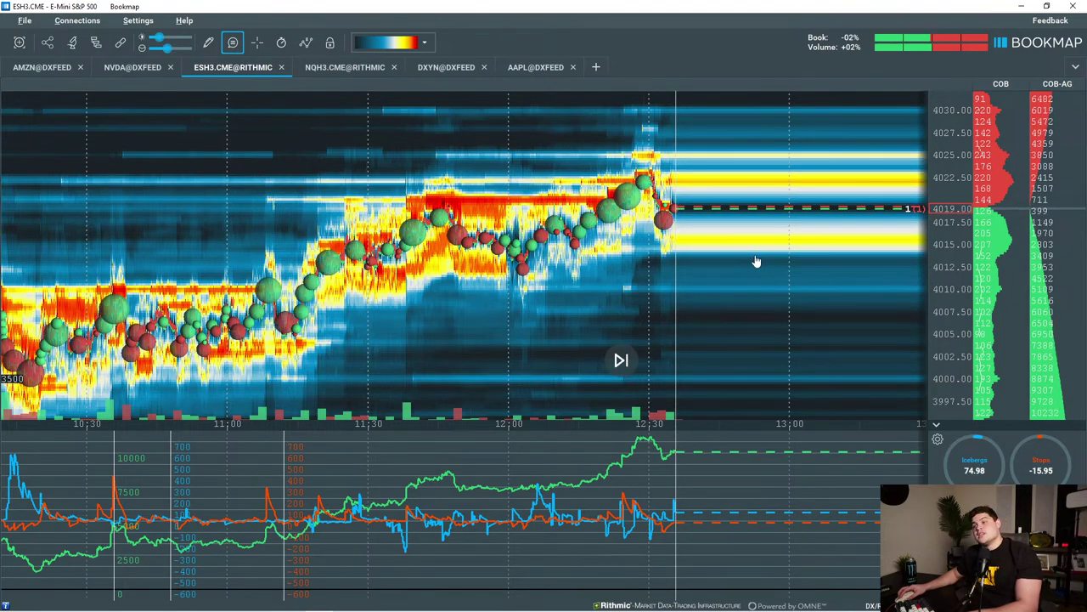
pyautogui.scroll(2, 763, 257)
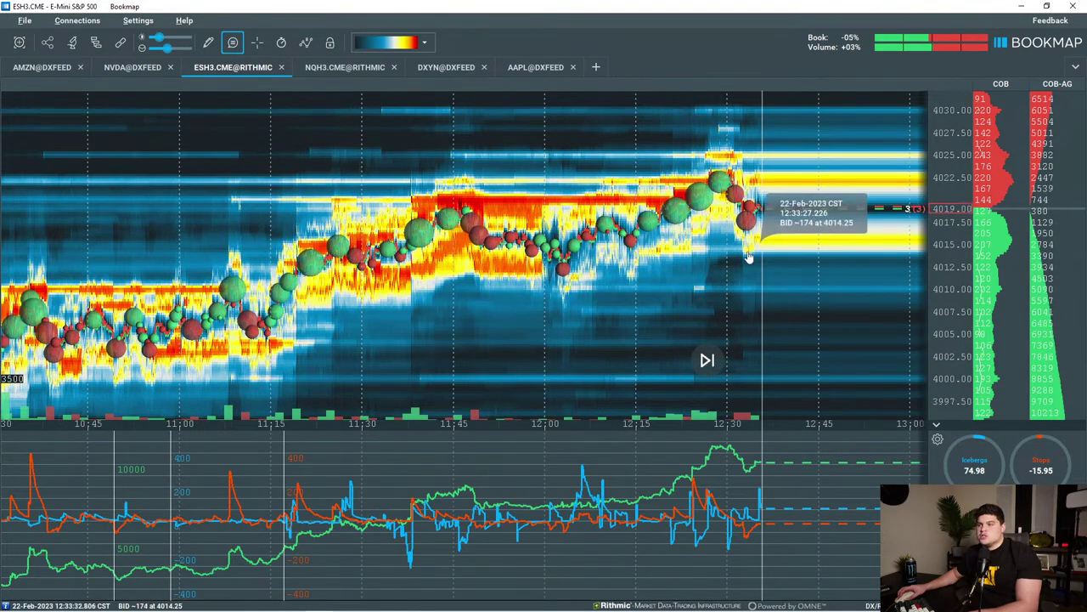
pyautogui.scroll(3, 765, 272)
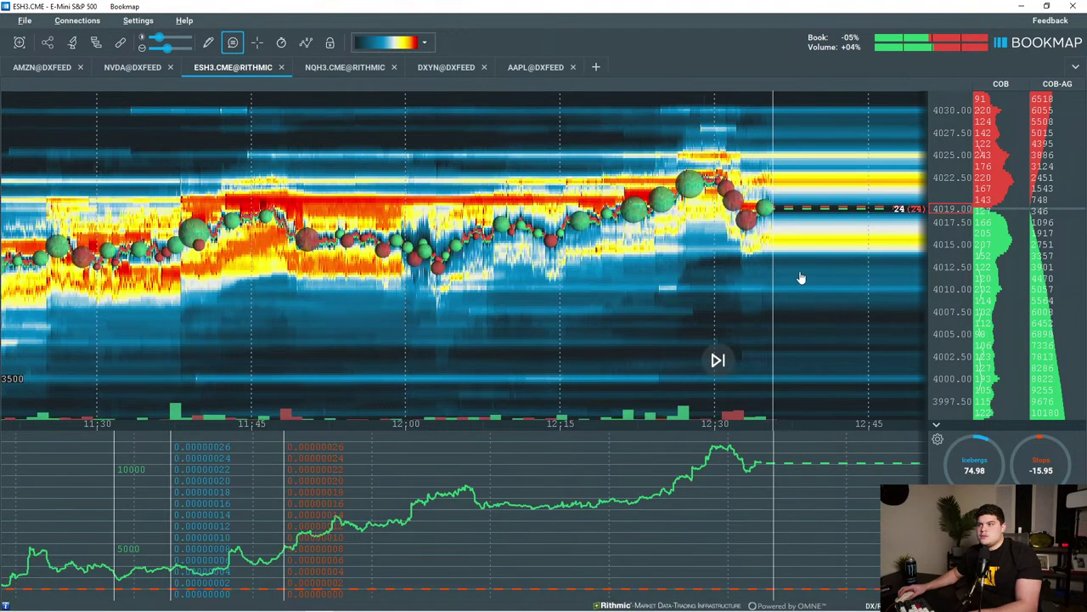
pyautogui.scroll(3, 950, 284)
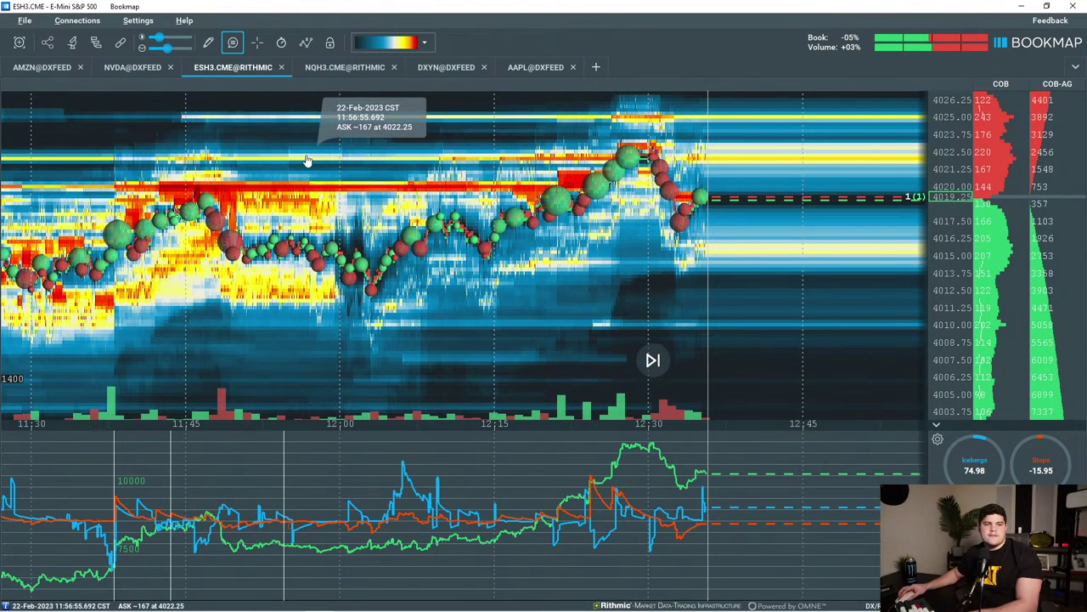
# Subscribe to META (Meta Platforms, Inc. Class A Common Stock) through the dxFeed platform with 3h local/3h cloud historical data.
pyautogui.click(597, 68)
pyautogui.write('meta')
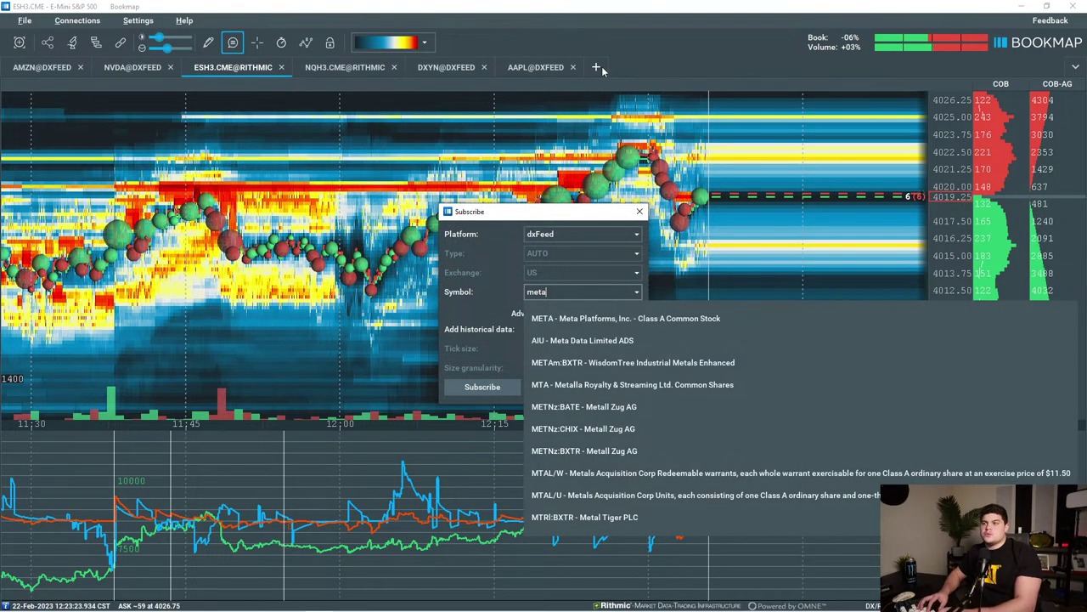
pyautogui.click(620, 320)
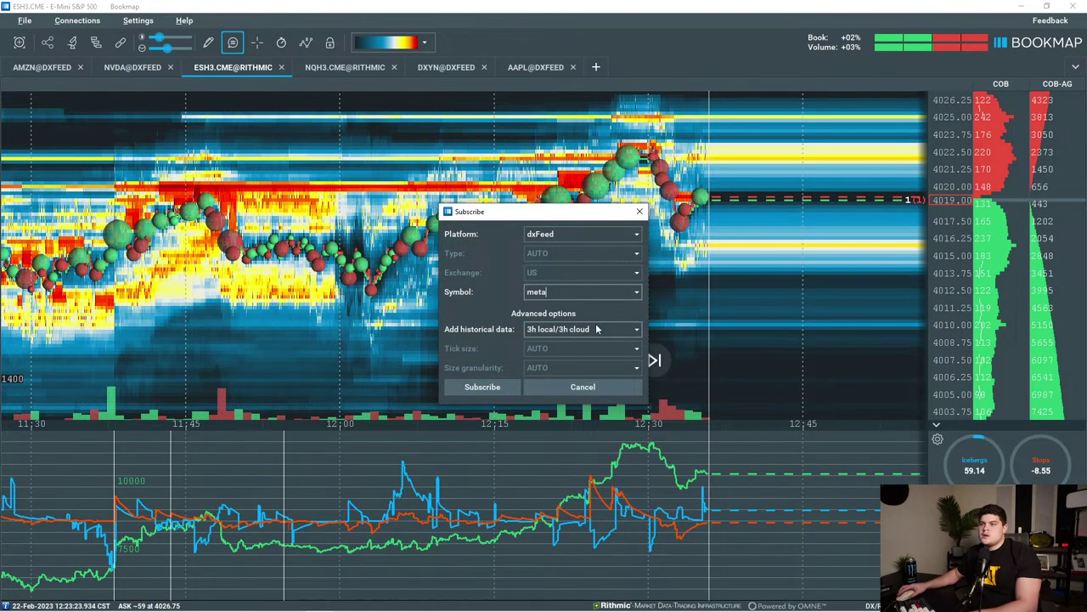
pyautogui.click(482, 385)
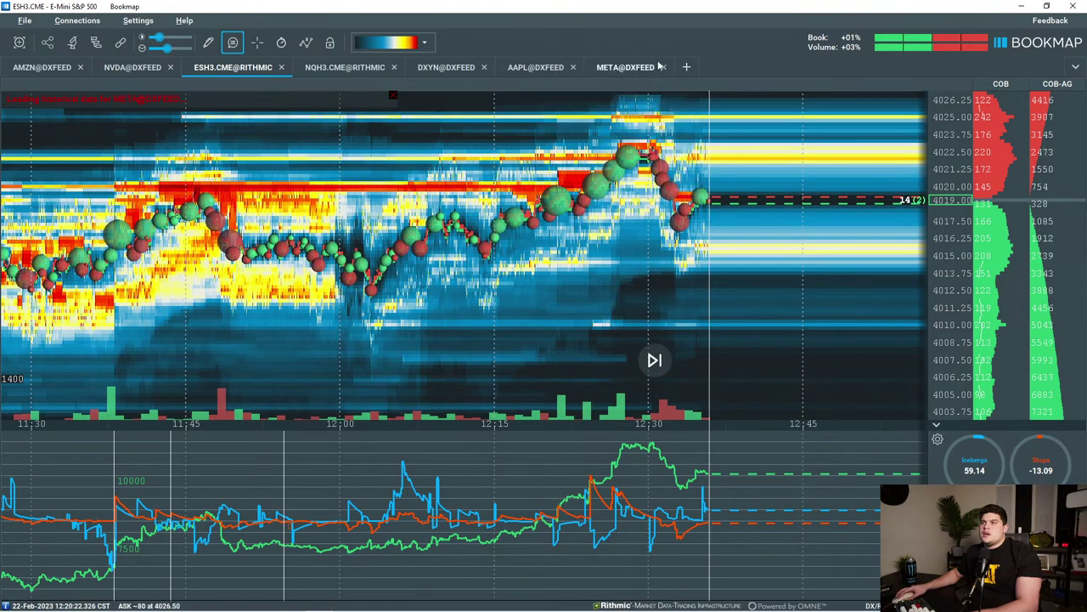
# Open the META heatmap and load 6h local/6h cloud historical data for it.
pyautogui.click(633, 67)
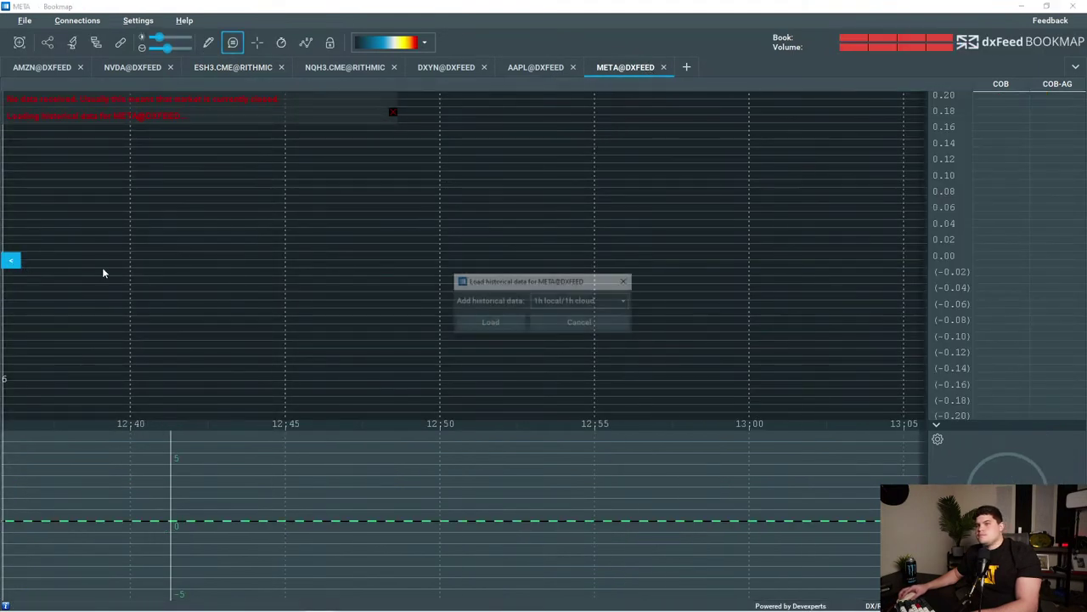
pyautogui.click(578, 300)
pyautogui.click(574, 386)
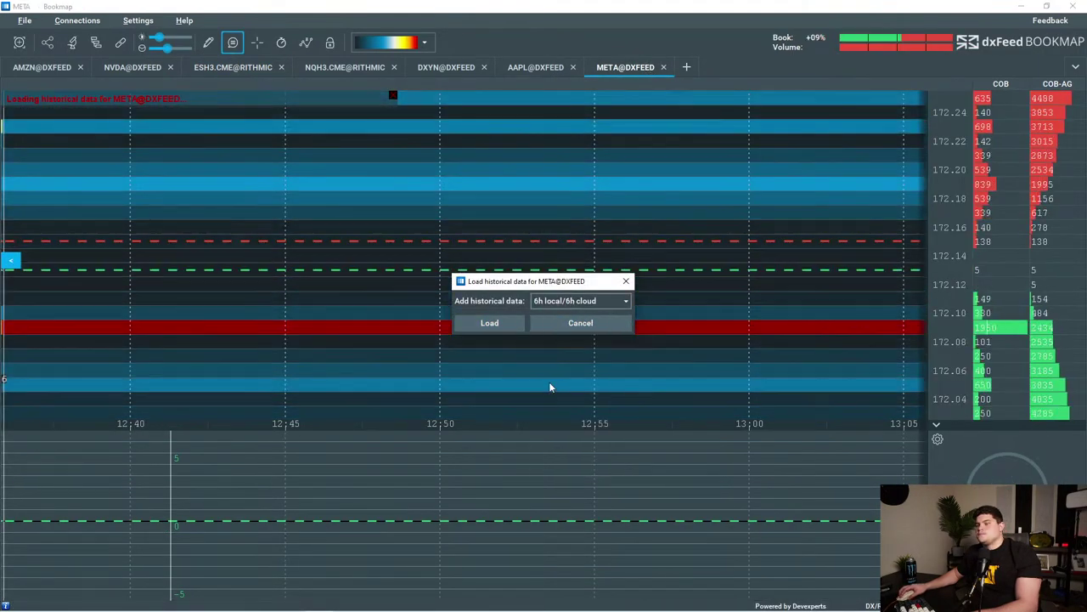
pyautogui.click(491, 322)
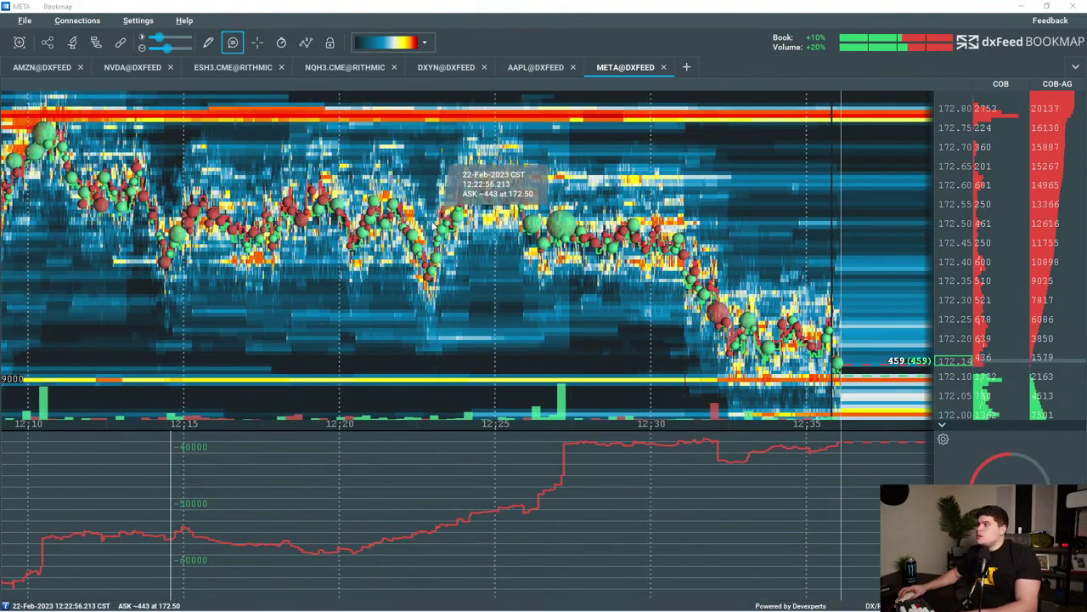
# Switch to the Cheddar Flow options order flow page in the browser and filter the flow by SPY.
pyautogui.hotkey('alt', 'Tab')
pyautogui.click(340, 9)
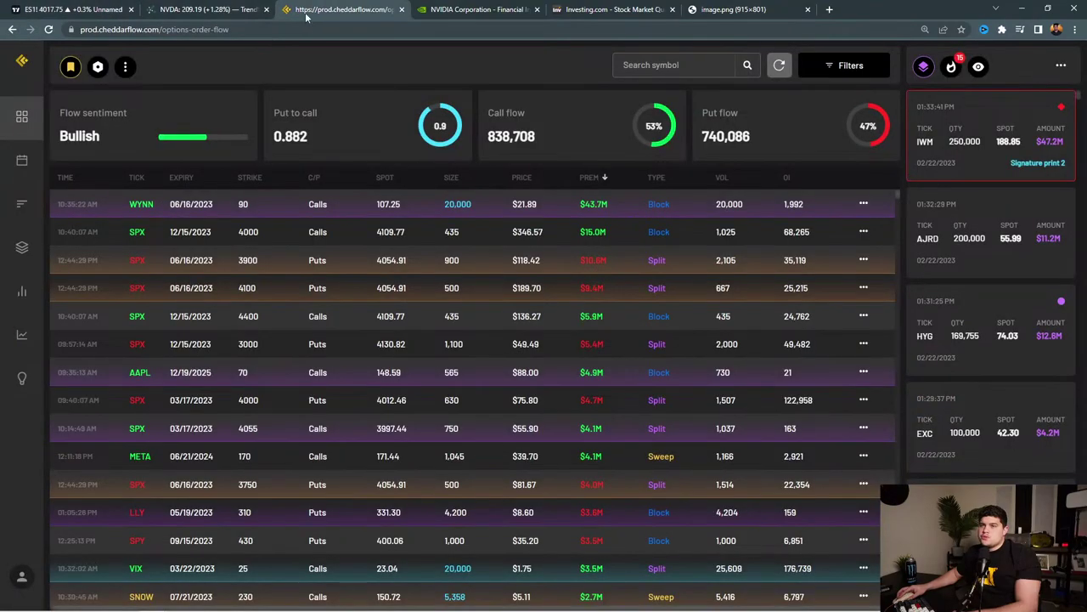
pyautogui.write('SPY')
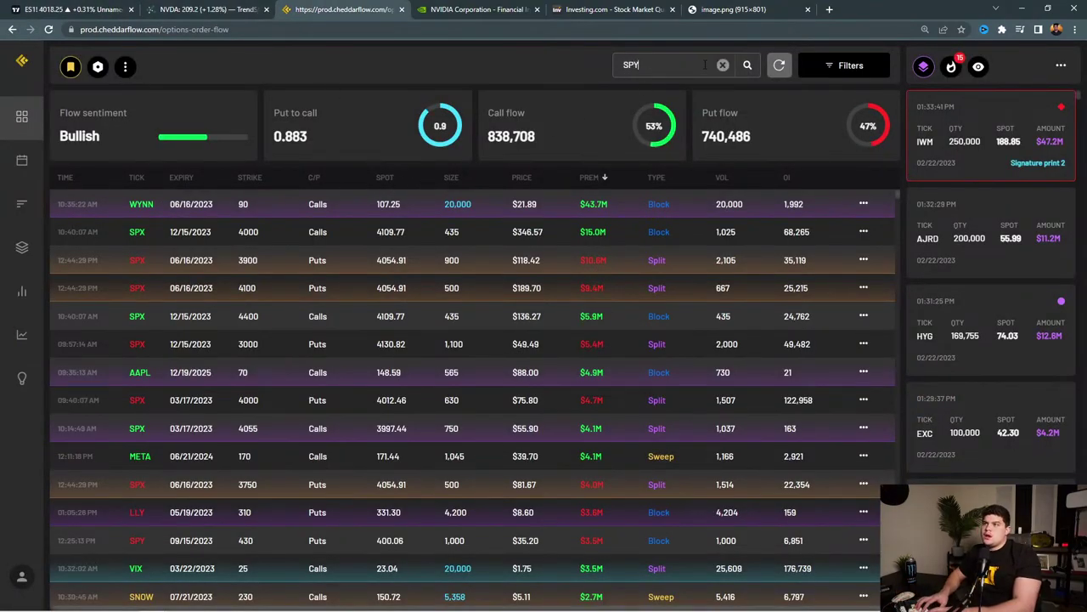
pyautogui.press('Return')
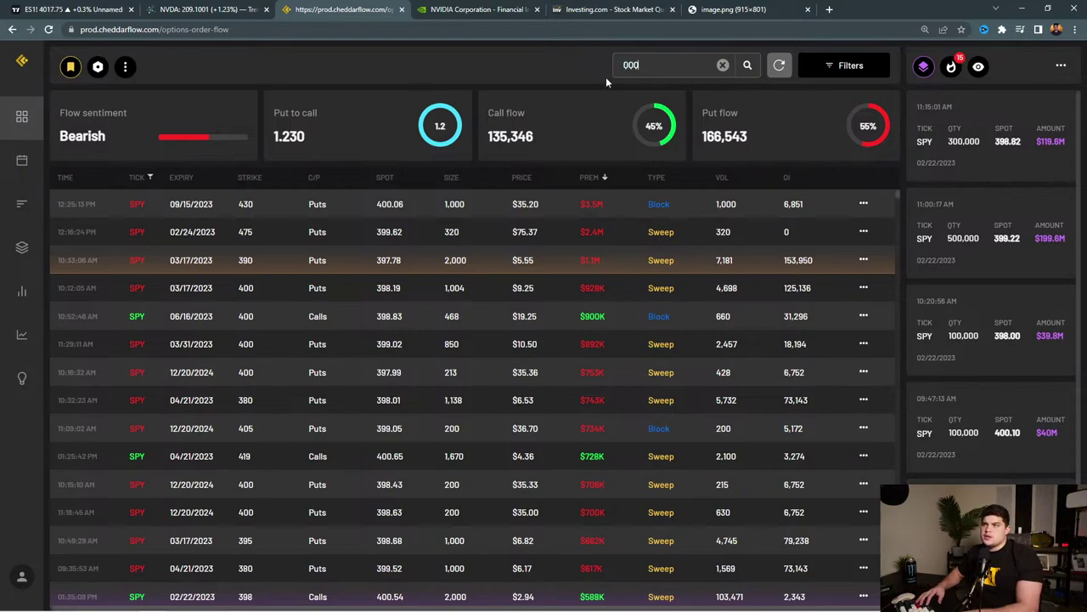
# Filter the options flow by QQQ, followed by SPX, to review the largest-premium orders.
pyautogui.press('Return')
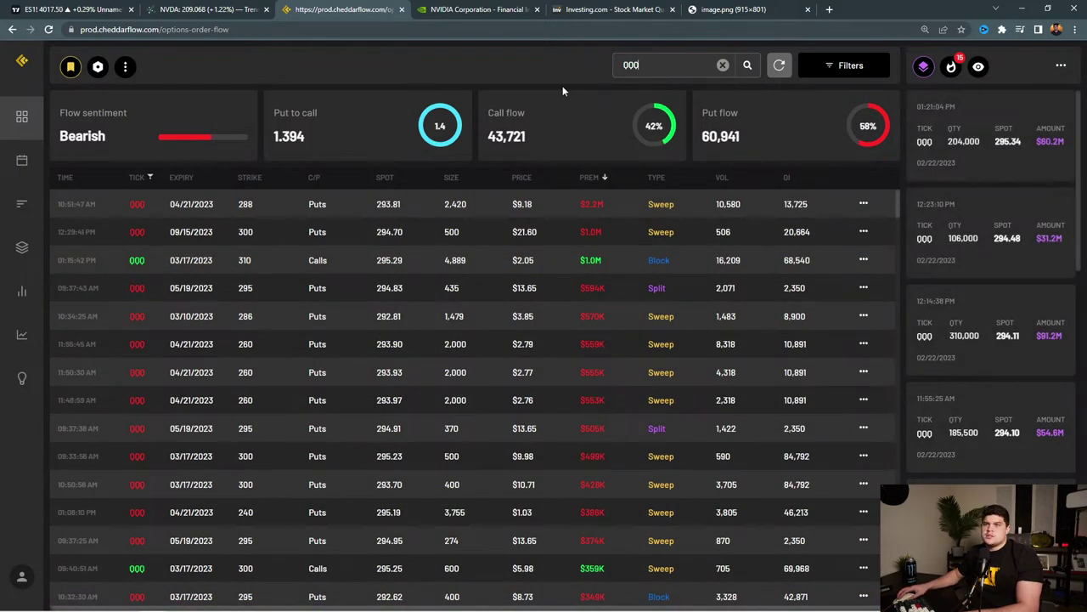
pyautogui.write('SPX')
pyautogui.press('Return')
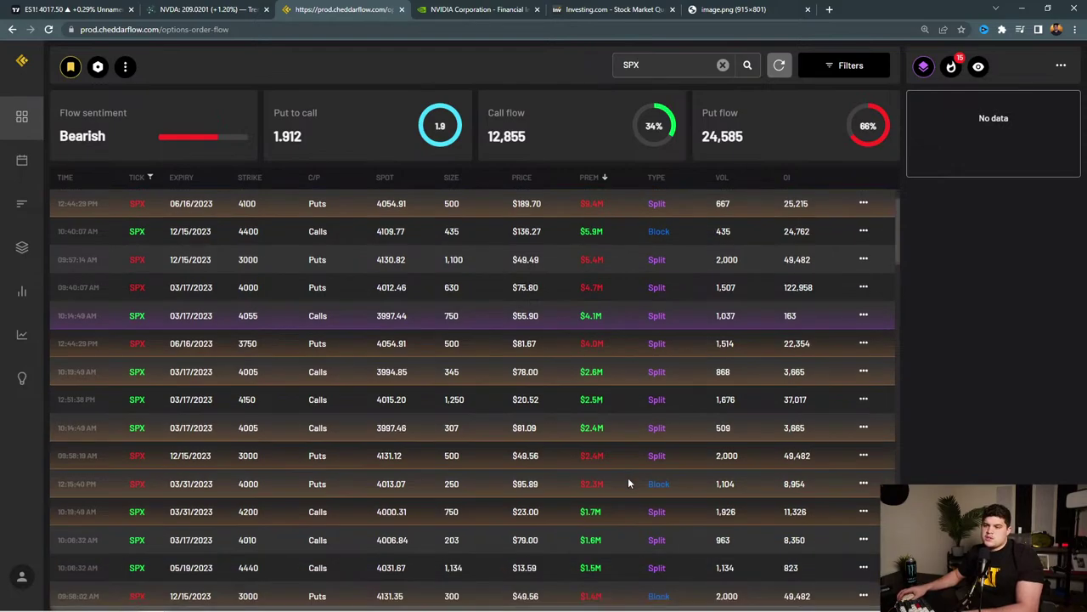
# Review the largest-premium SPX orders and filter the options flow by SPY again.
pyautogui.scroll(-2, 628, 477)
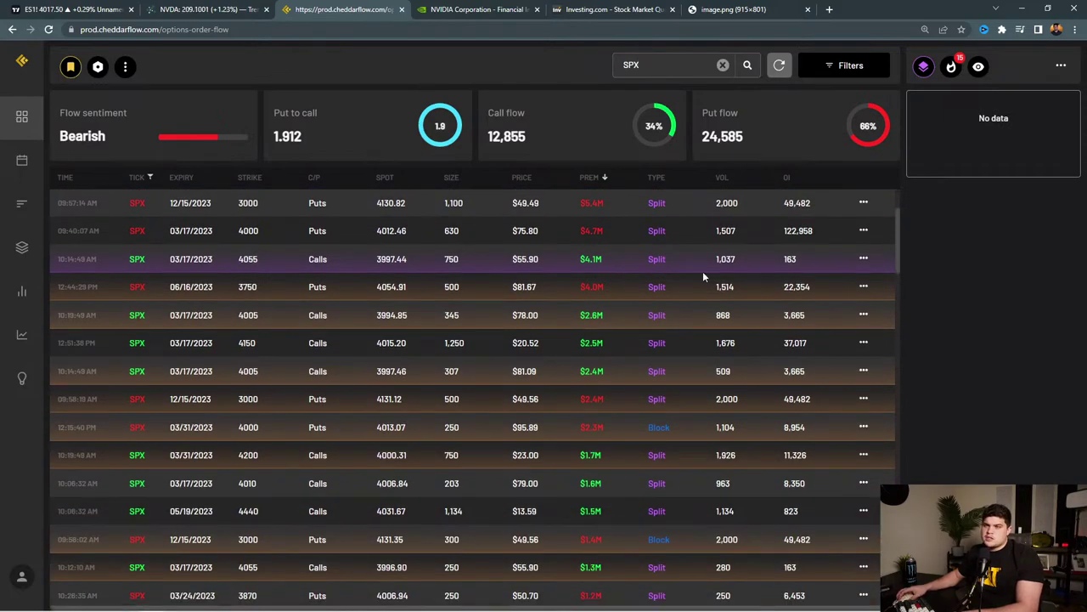
pyautogui.scroll(2, 652, 360)
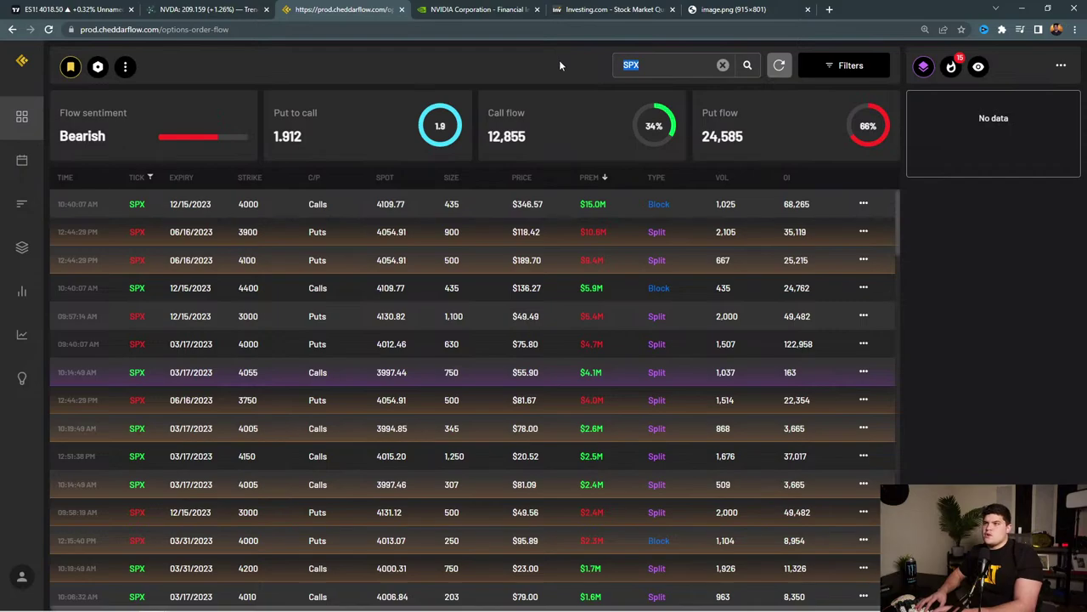
pyautogui.write('SPY')
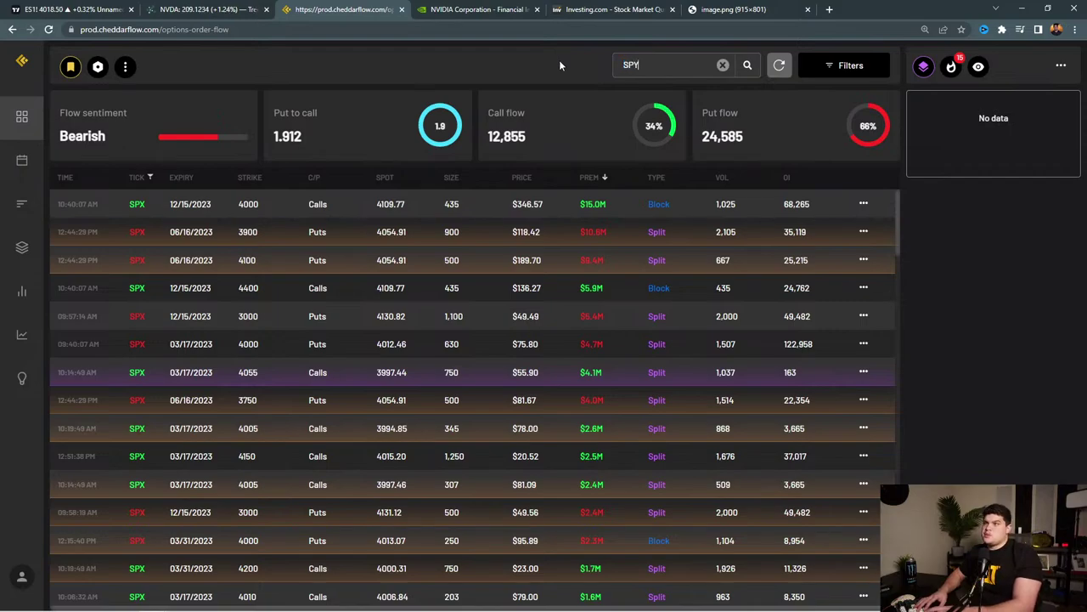
pyautogui.press('Return')
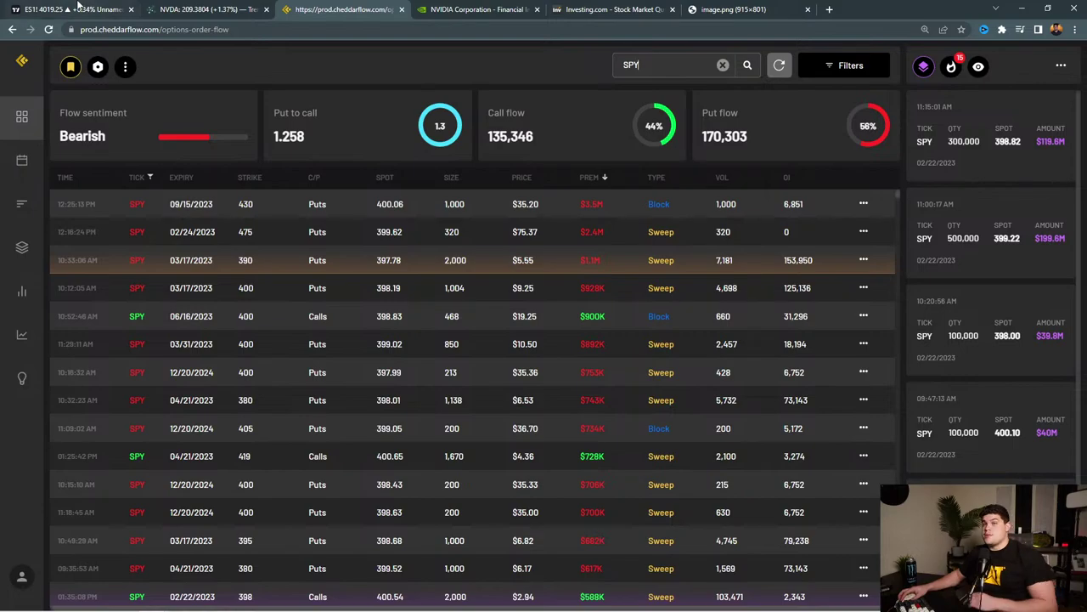
# Bring up the ES chart briefly, switch to Bookmap and examine META's liquidity heatmap across the 22 February session.
pyautogui.click(79, 9)
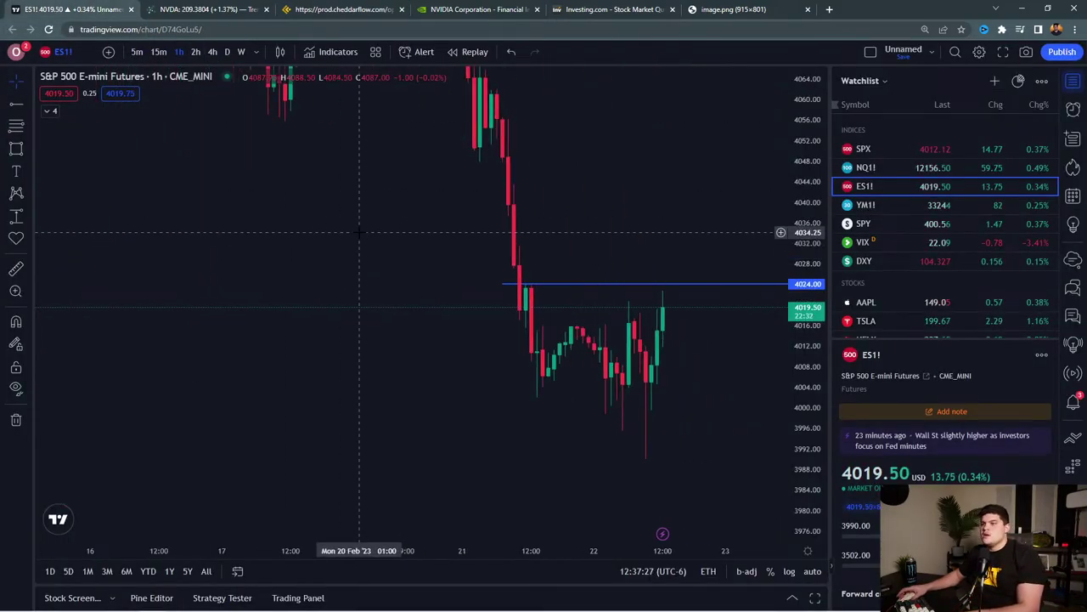
pyautogui.hotkey('alt', 'Tab')
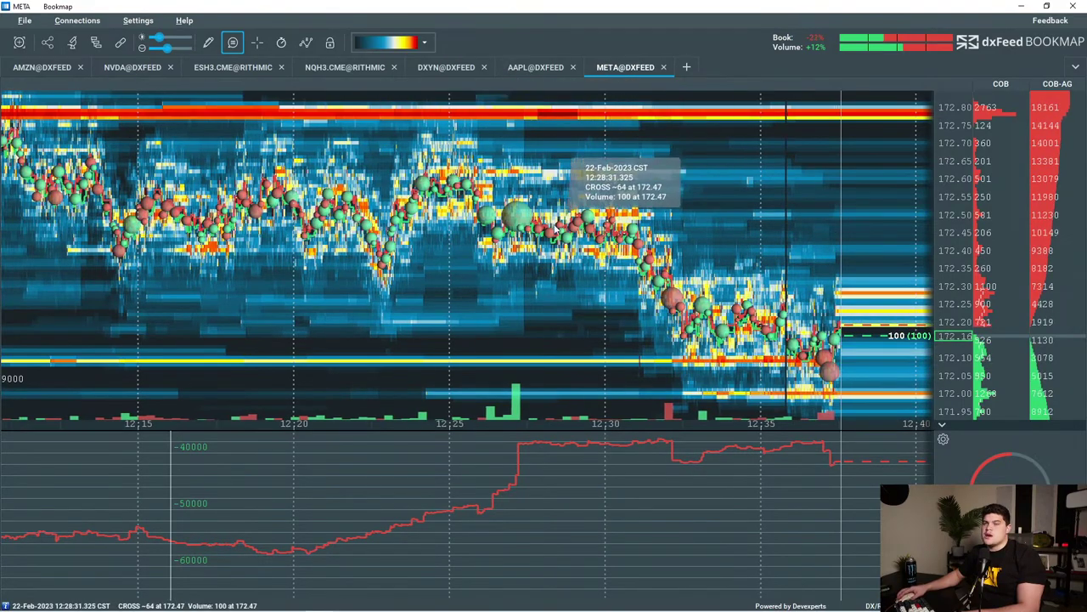
pyautogui.scroll(-5, 463, 127)
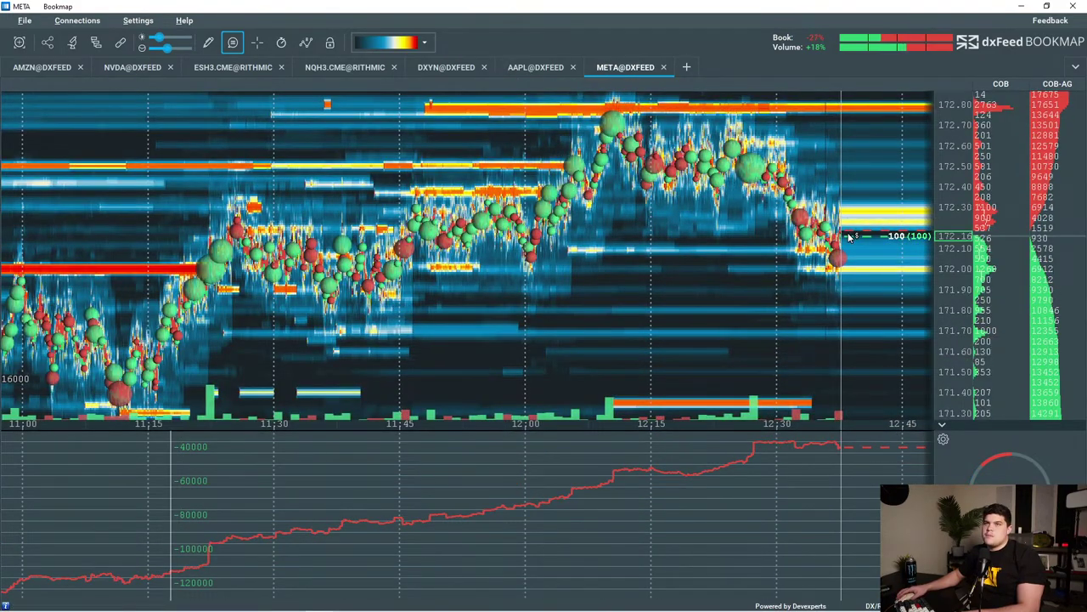
pyautogui.scroll(-5, 841, 236)
pyautogui.scroll(-5, 798, 187)
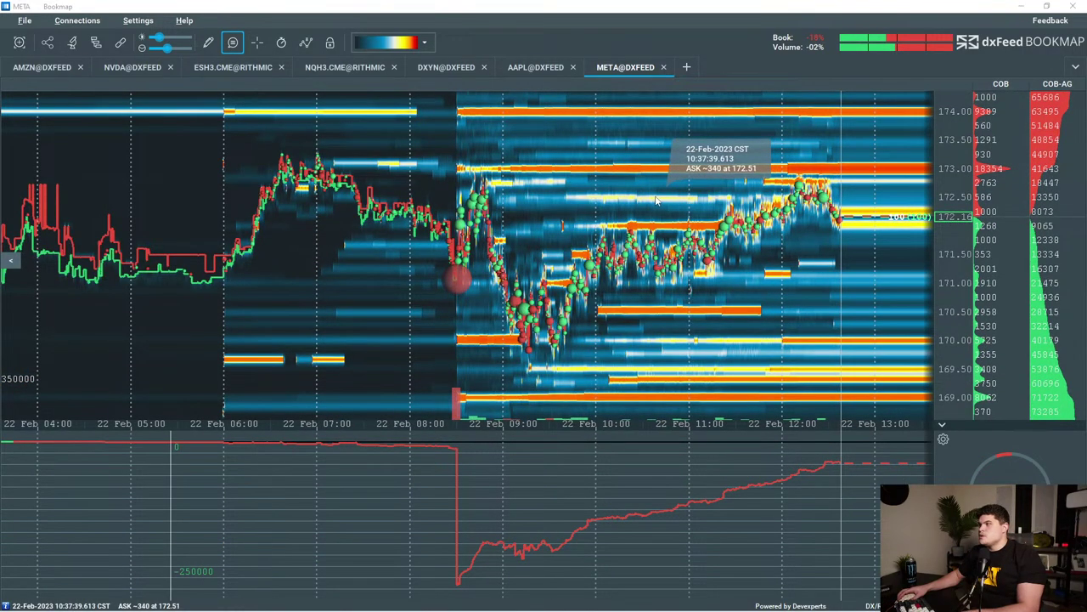
pyautogui.scroll(5, 841, 255)
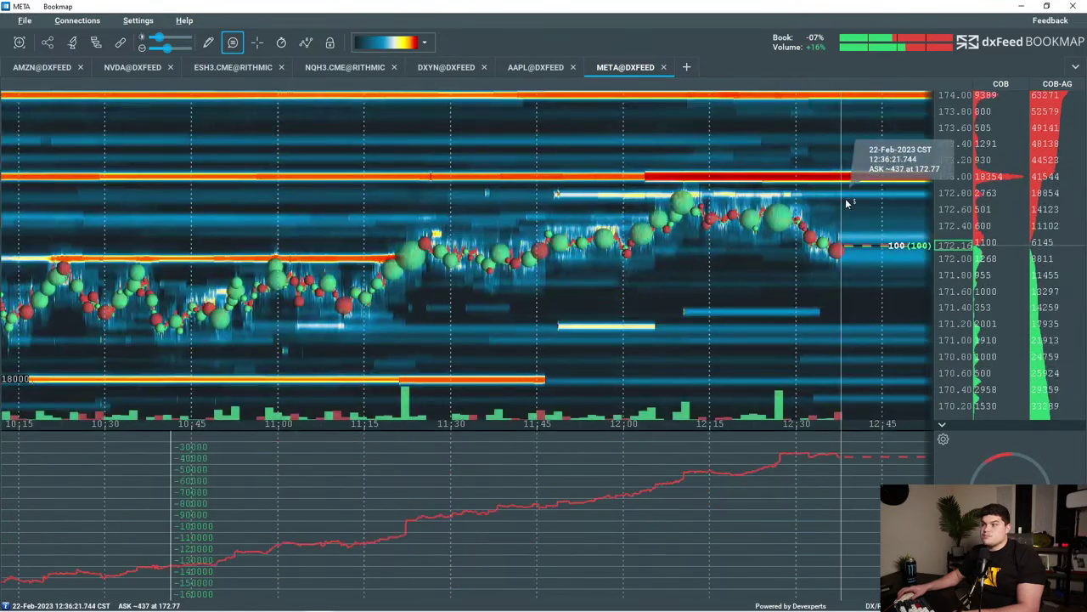
pyautogui.scroll(3, 943, 286)
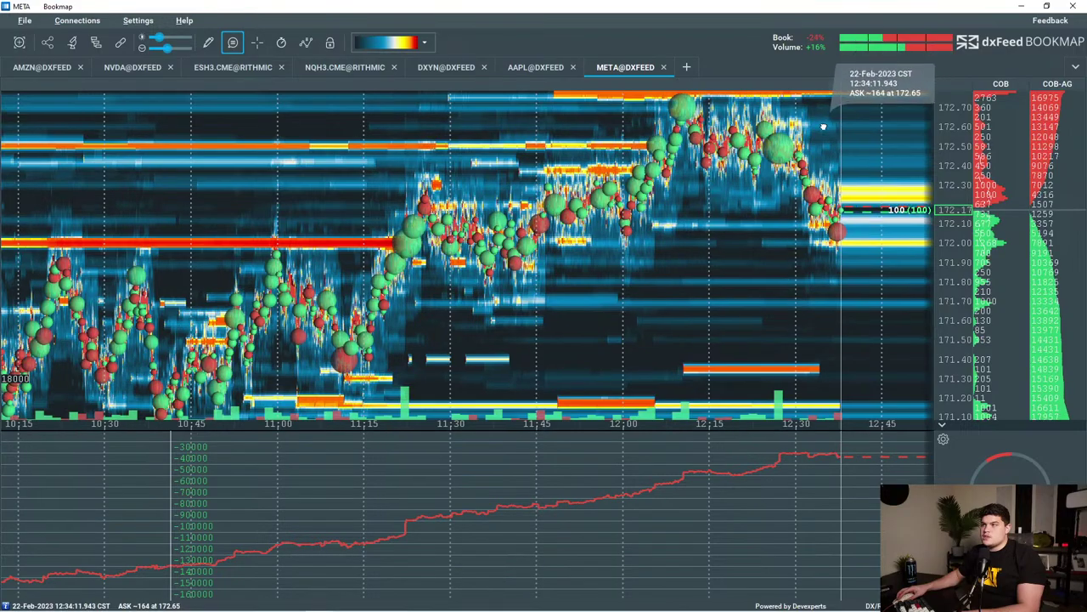
# Examine META's resting liquidity around 173.00 and across the wider range from 167 to 178 on the heatmap.
pyautogui.moveTo(815, 151); pyautogui.dragTo(782, 189)
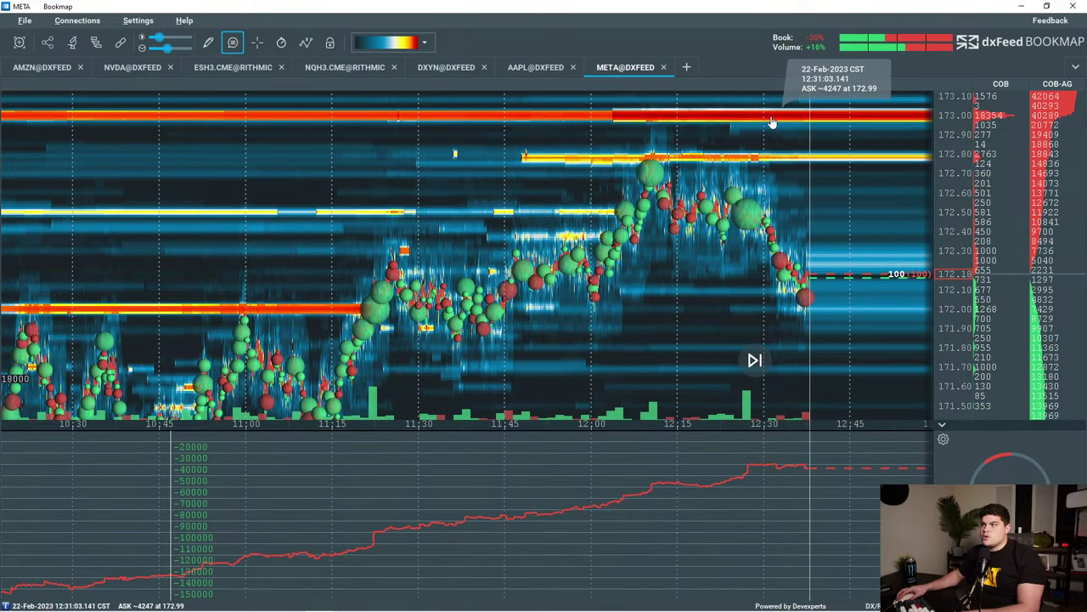
pyautogui.scroll(-3, 731, 241)
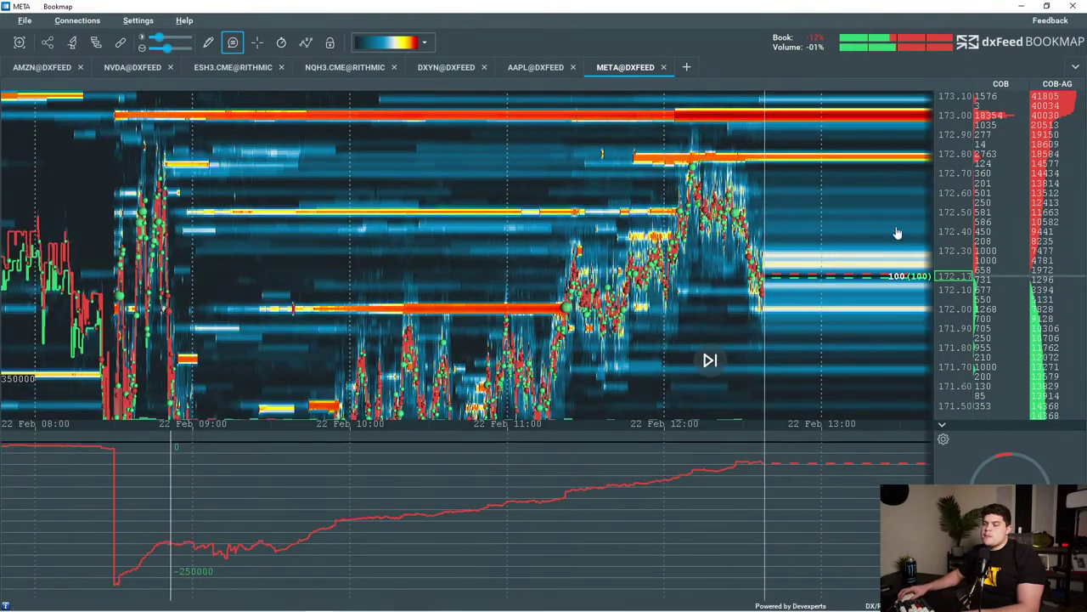
pyautogui.scroll(-3, 951, 189)
pyautogui.scroll(-2, 813, 279)
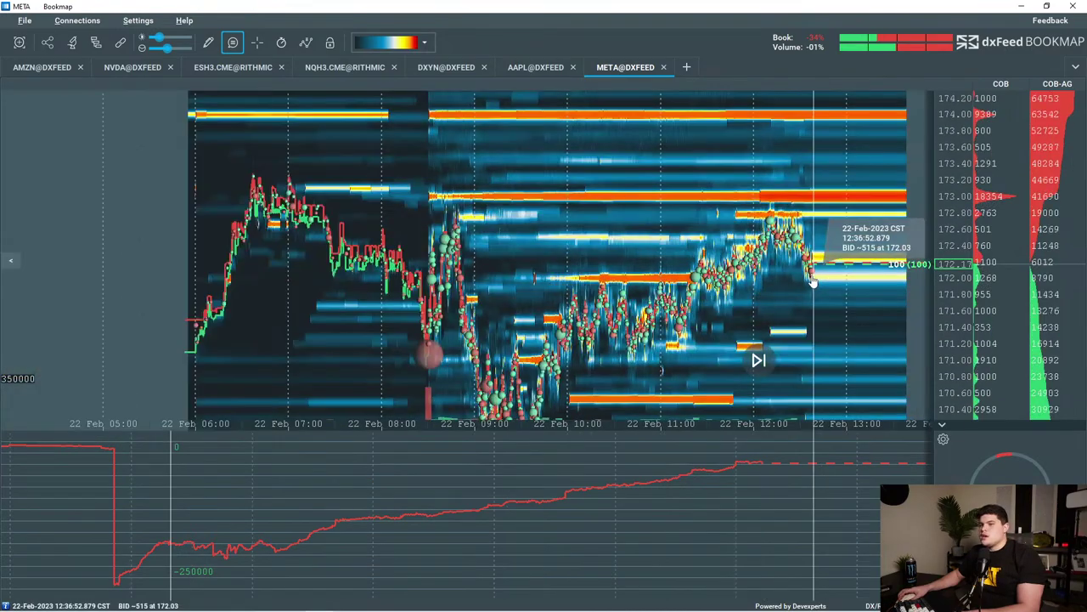
pyautogui.scroll(-3, 931, 292)
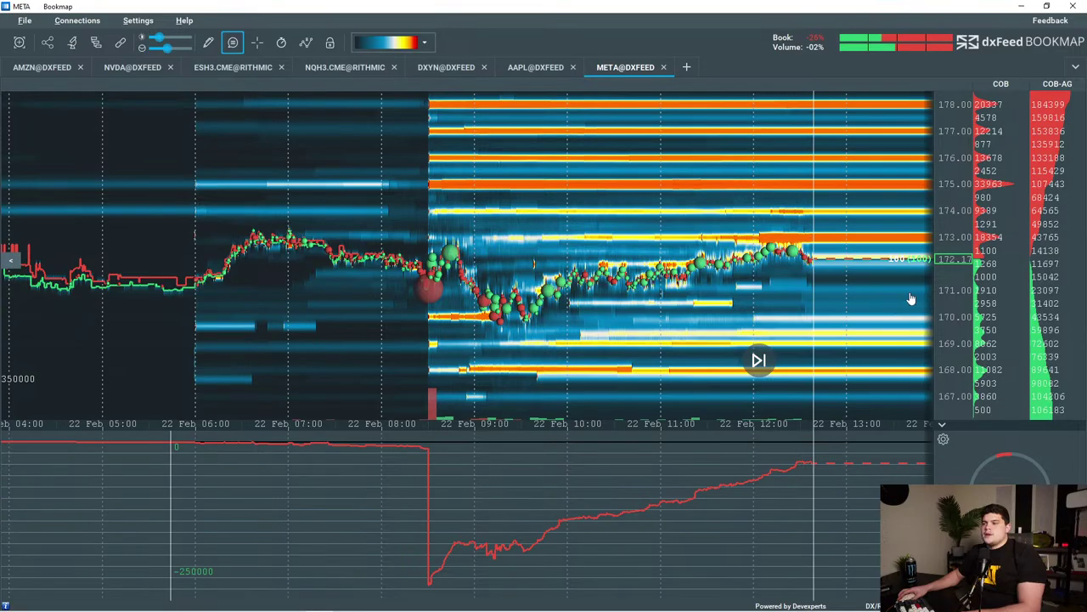
pyautogui.scroll(3, 901, 303)
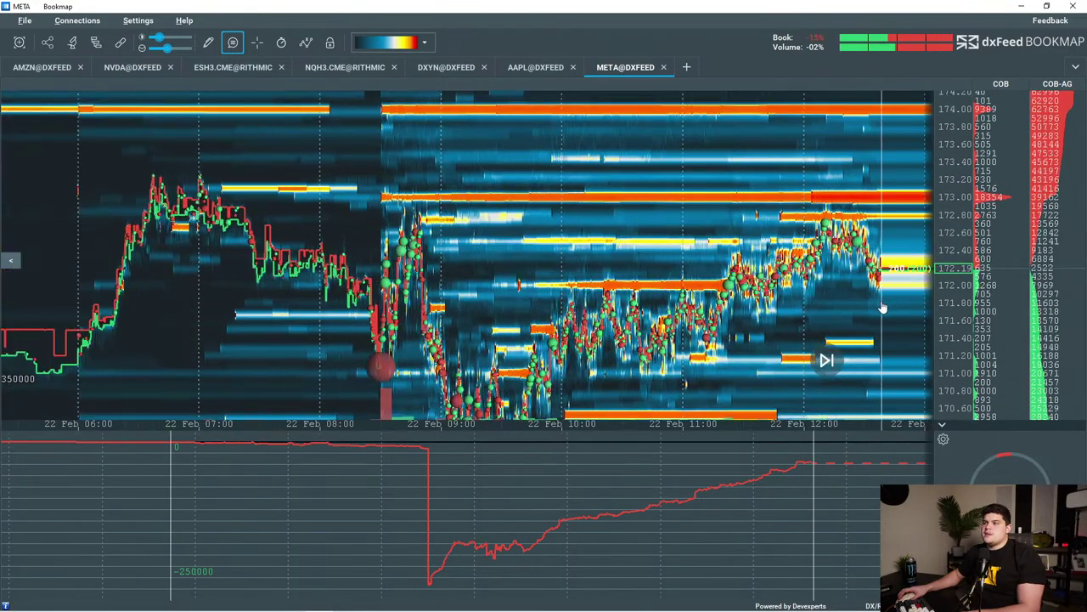
pyautogui.scroll(2, 883, 308)
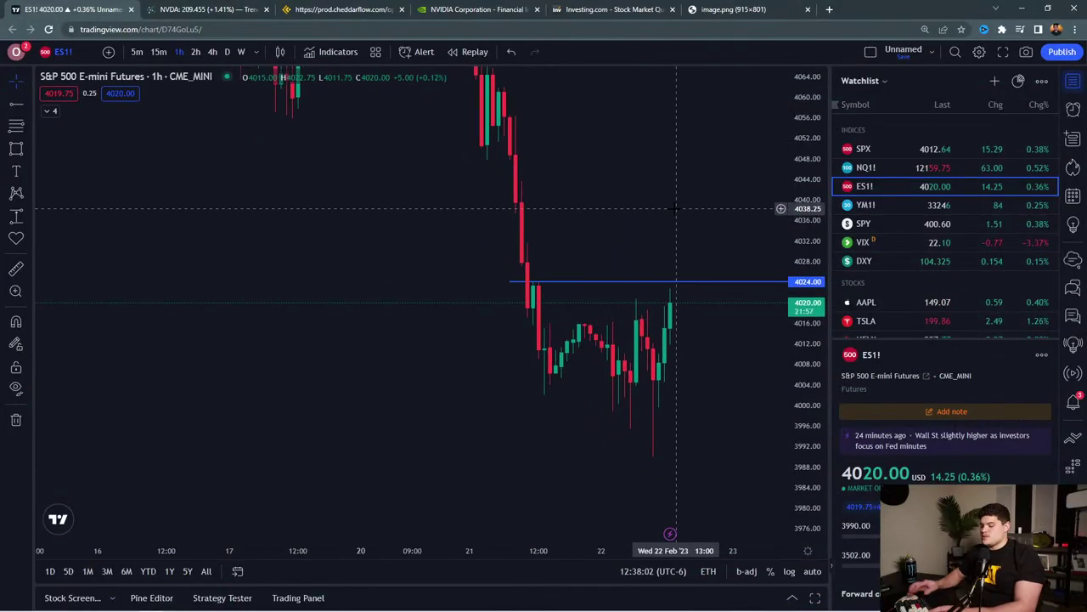
# Switch to TradingView, load the META chart and draw a horizontal ray at about 172.40.
pyautogui.write('META')
pyautogui.press('Return')
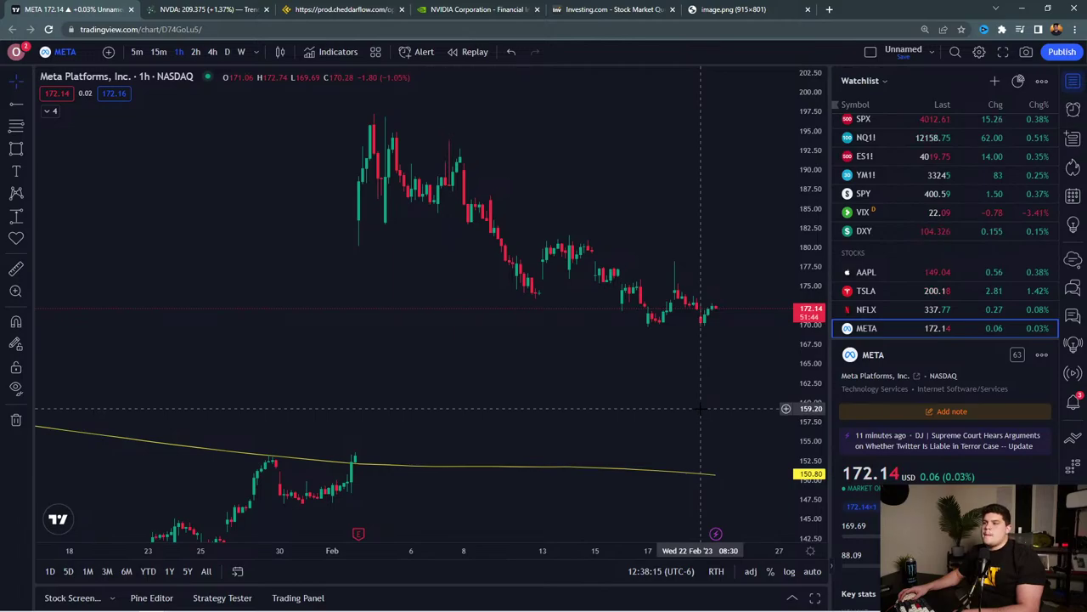
pyautogui.scroll(3, 754, 416)
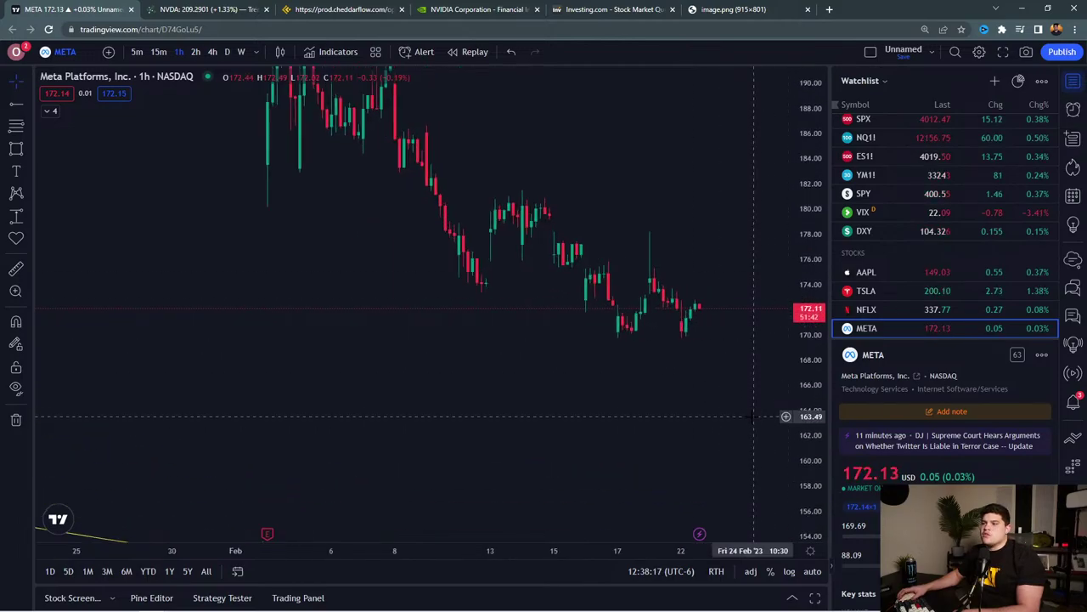
pyautogui.scroll(2, 754, 416)
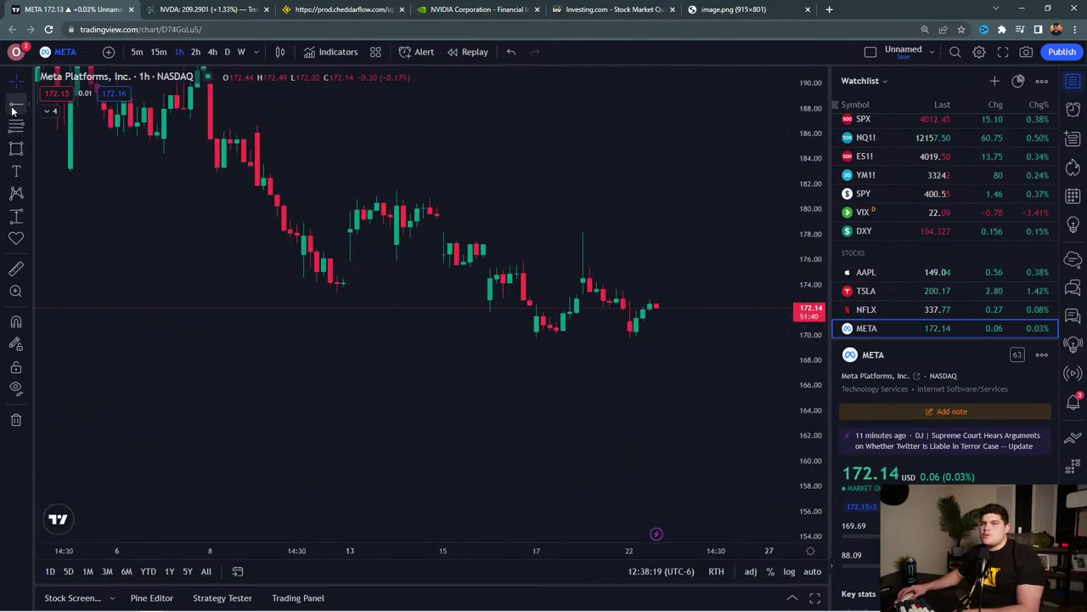
pyautogui.click(164, 304)
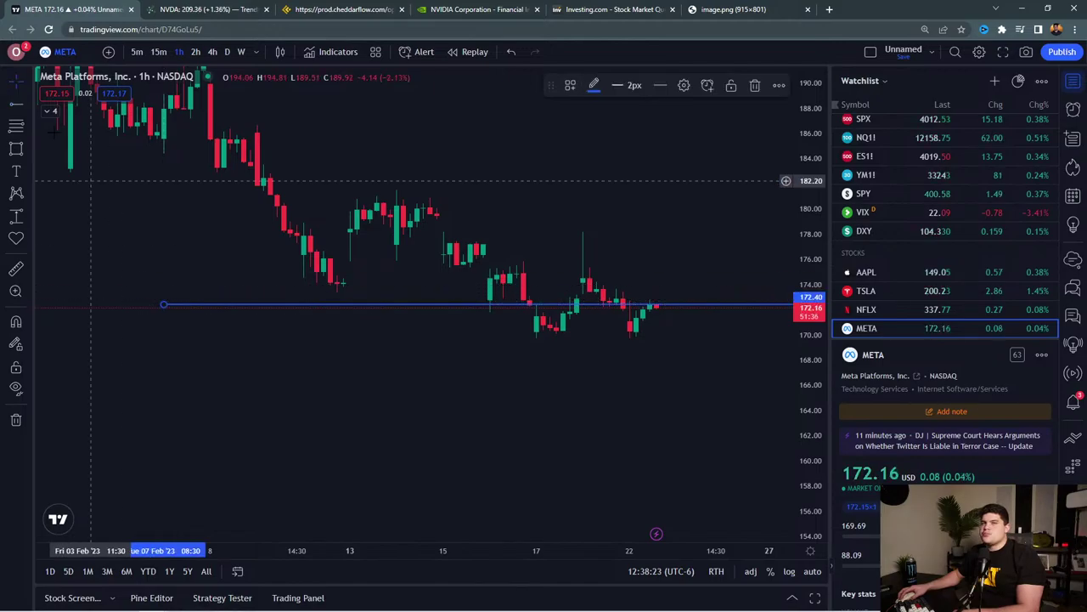
# Set the META chart to the daily timeframe and move the ray's start to 9 May 2022 at about 172.60.
pyautogui.click(228, 52)
pyautogui.scroll(-10, 490, 357)
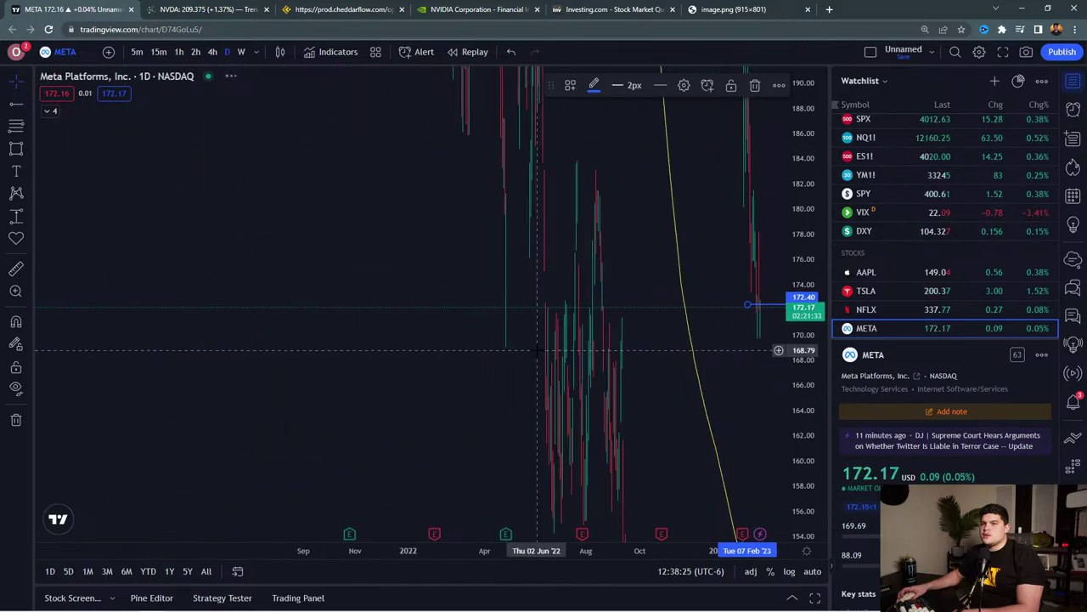
pyautogui.scroll(8, 558, 344)
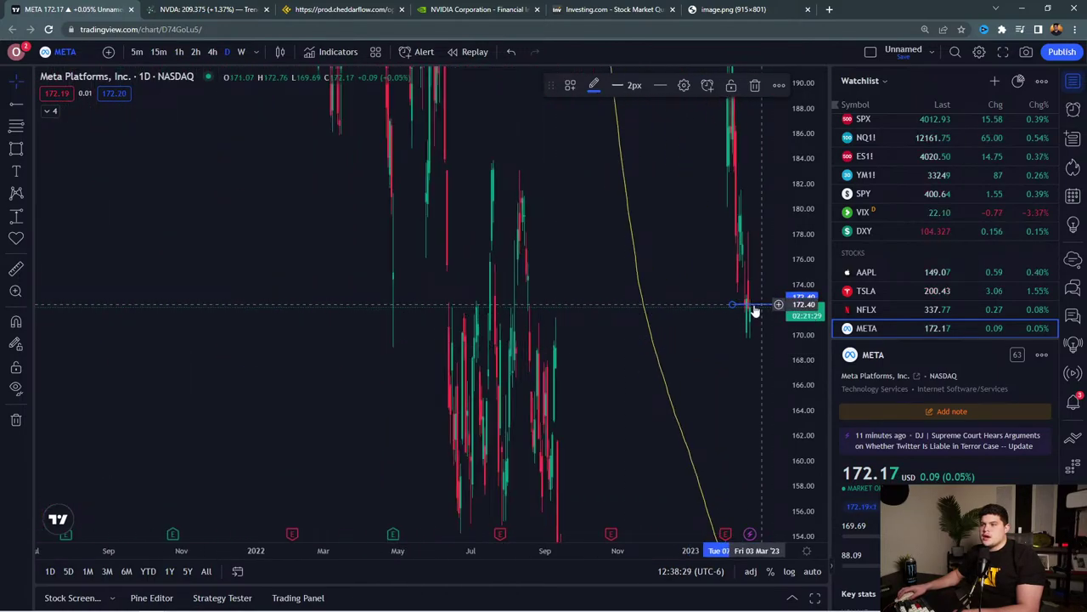
pyautogui.moveTo(755, 310); pyautogui.dragTo(435, 303)
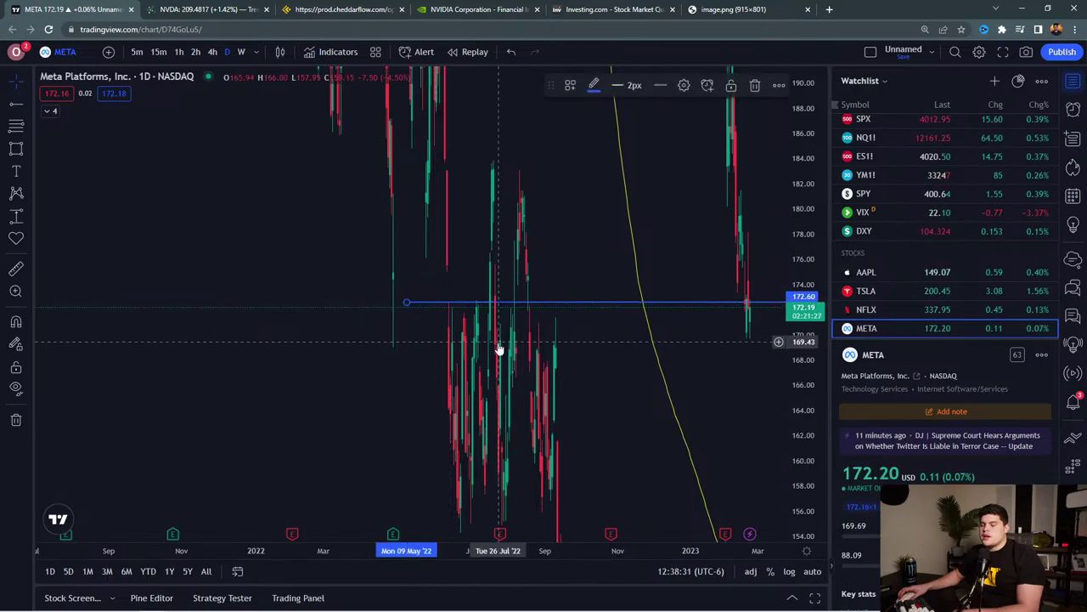
pyautogui.scroll(3, 707, 367)
pyautogui.scroll(3, 707, 367)
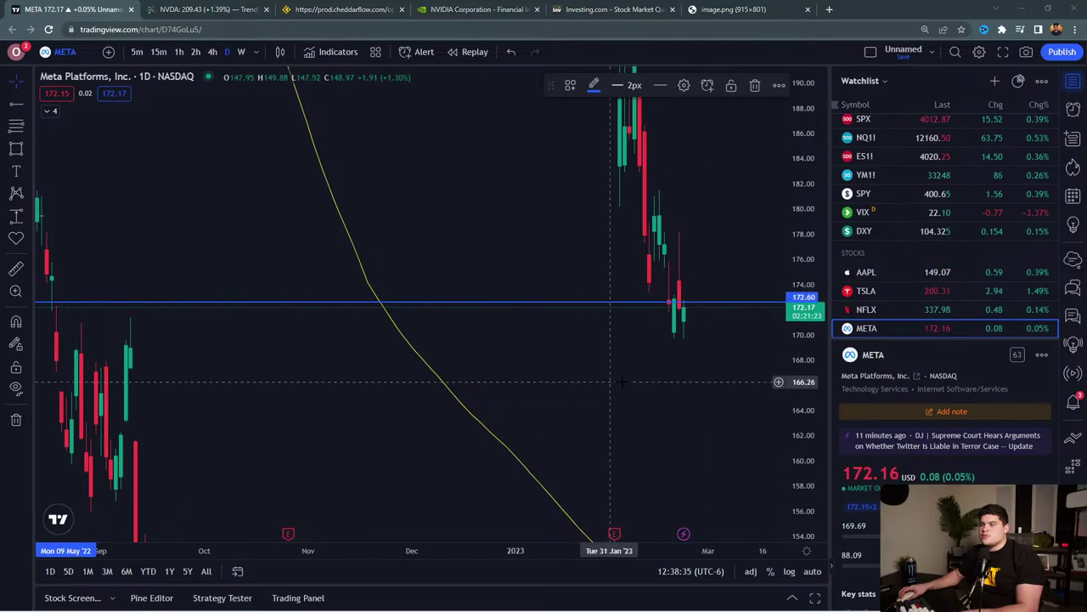
# Switch back to Bookmap and examine META's liquidity between 171 and 173 over the trading day.
pyautogui.hotkey('alt', 'Tab')
pyautogui.moveTo(787, 259); pyautogui.dragTo(705, 263)
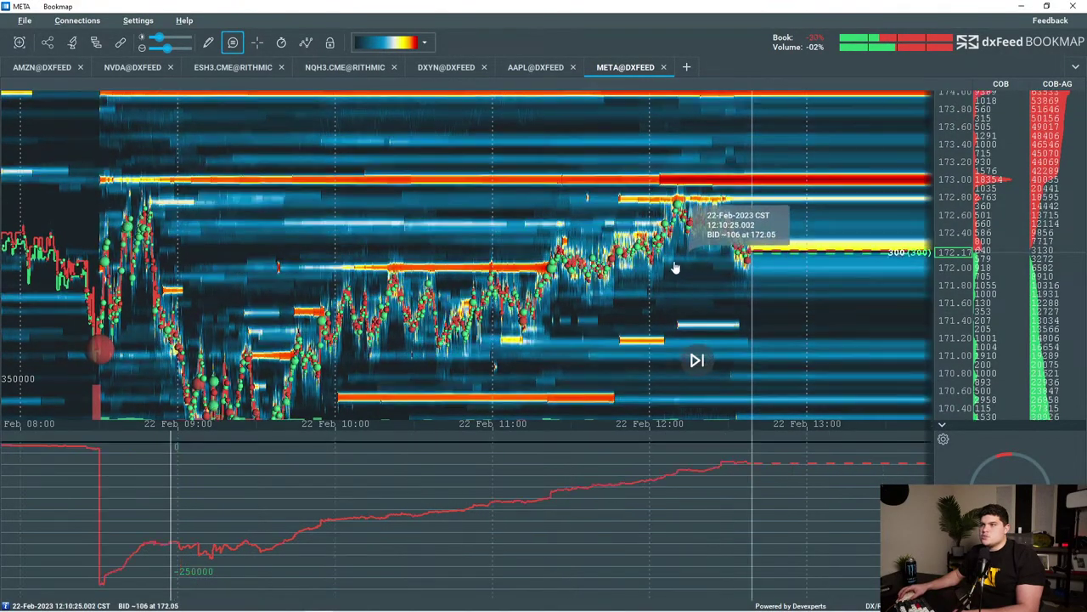
pyautogui.moveTo(944, 315); pyautogui.dragTo(944, 252)
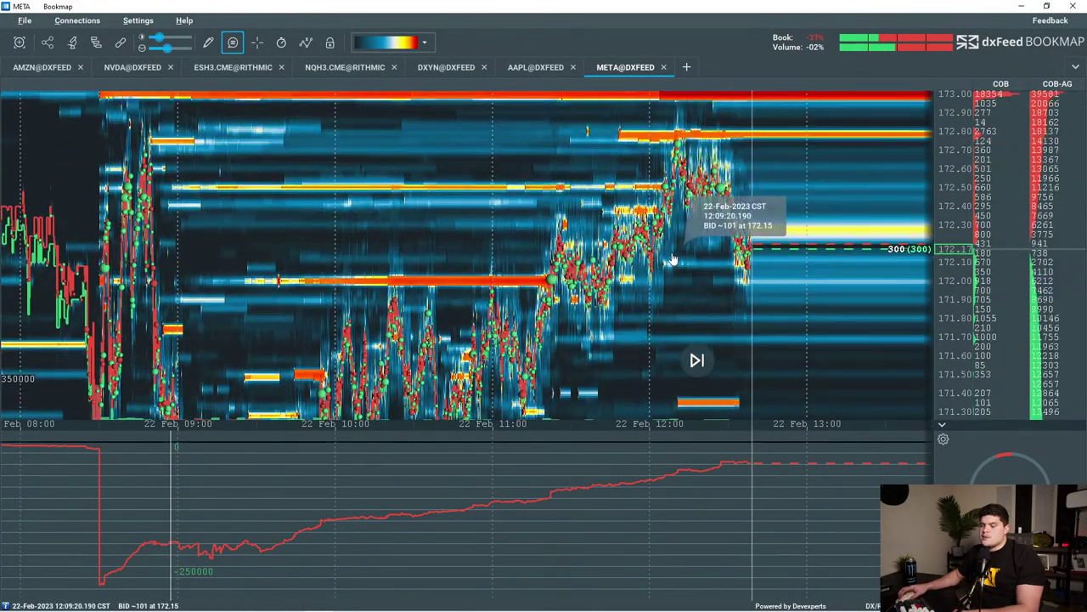
pyautogui.moveTo(683, 253); pyautogui.dragTo(809, 251)
pyautogui.scroll(2, 729, 255)
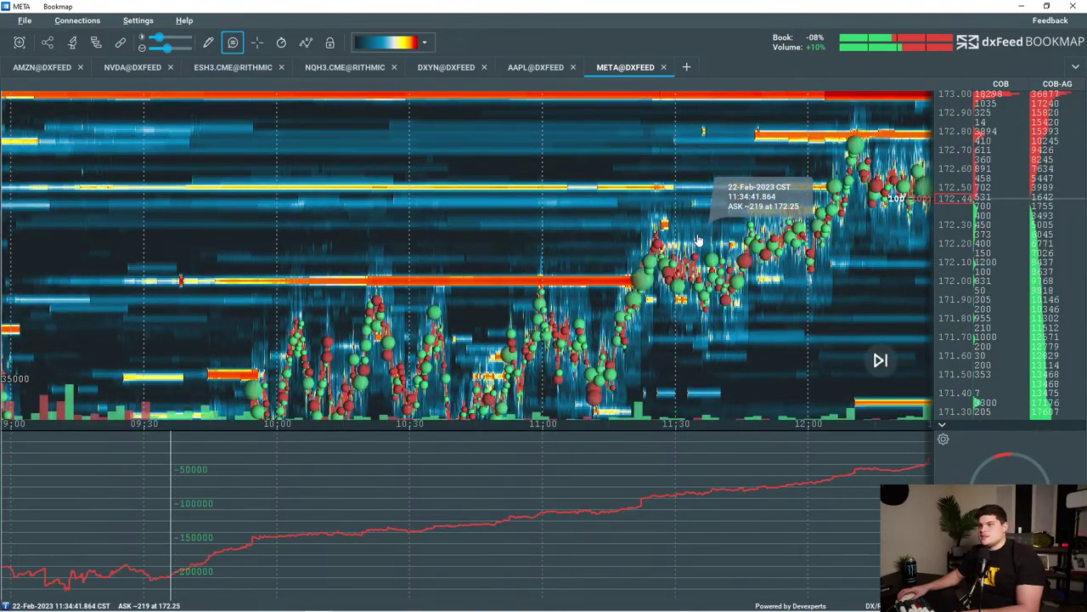
pyautogui.scroll(-4, 687, 238)
pyautogui.moveTo(646, 253); pyautogui.dragTo(695, 148)
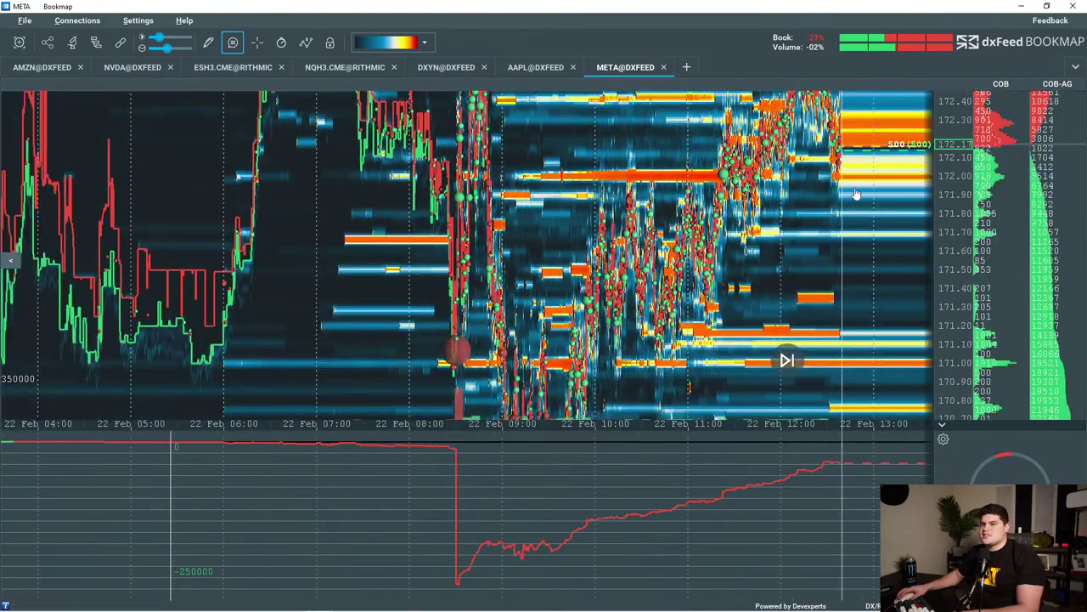
pyautogui.scroll(-3, 943, 140)
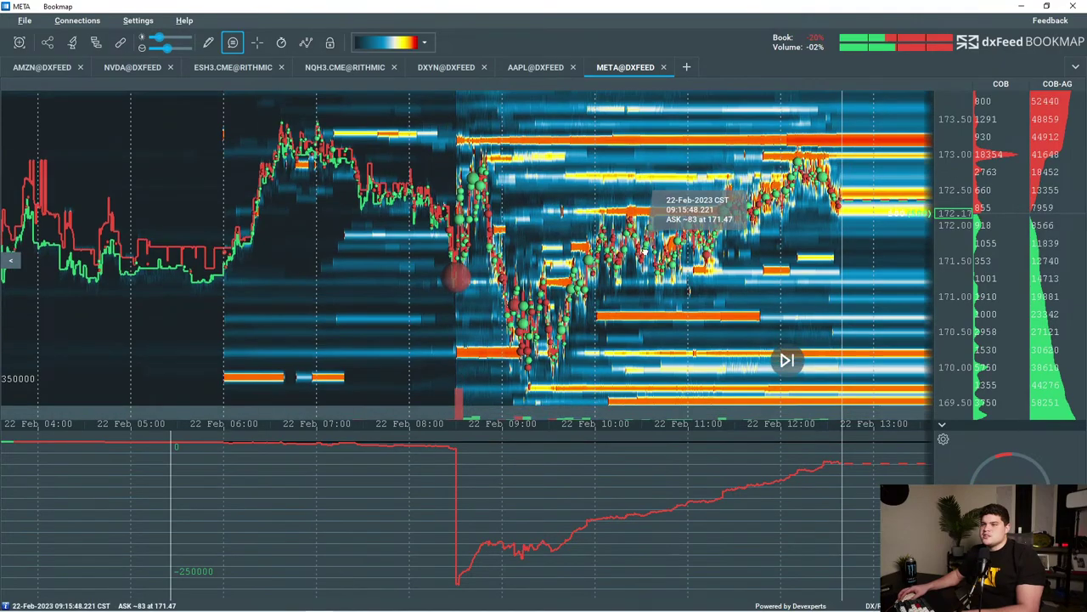
# Examine META's bid liquidity at 170.00 and the trades after the 08:30 open, followed by the price action up to the current time.
pyautogui.scroll(5, 513, 269)
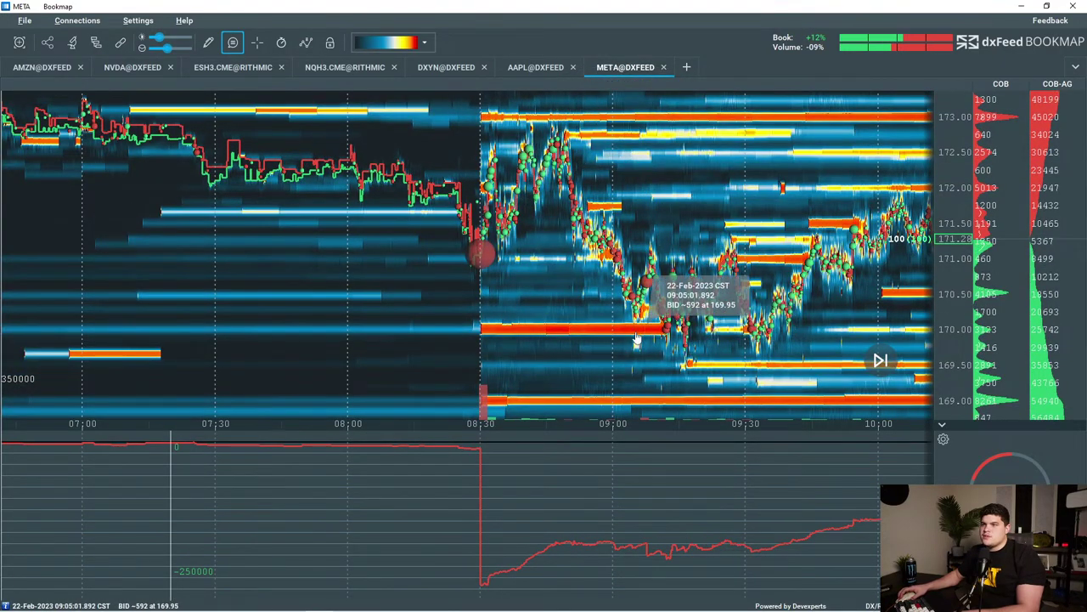
pyautogui.scroll(5, 633, 400)
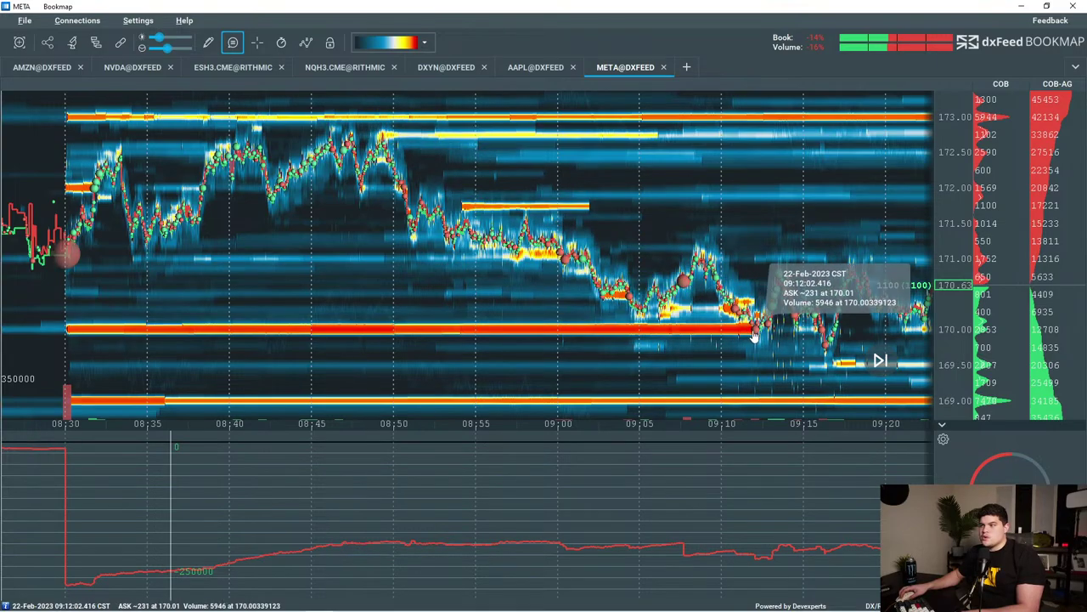
pyautogui.moveTo(802, 279); pyautogui.dragTo(527, 257)
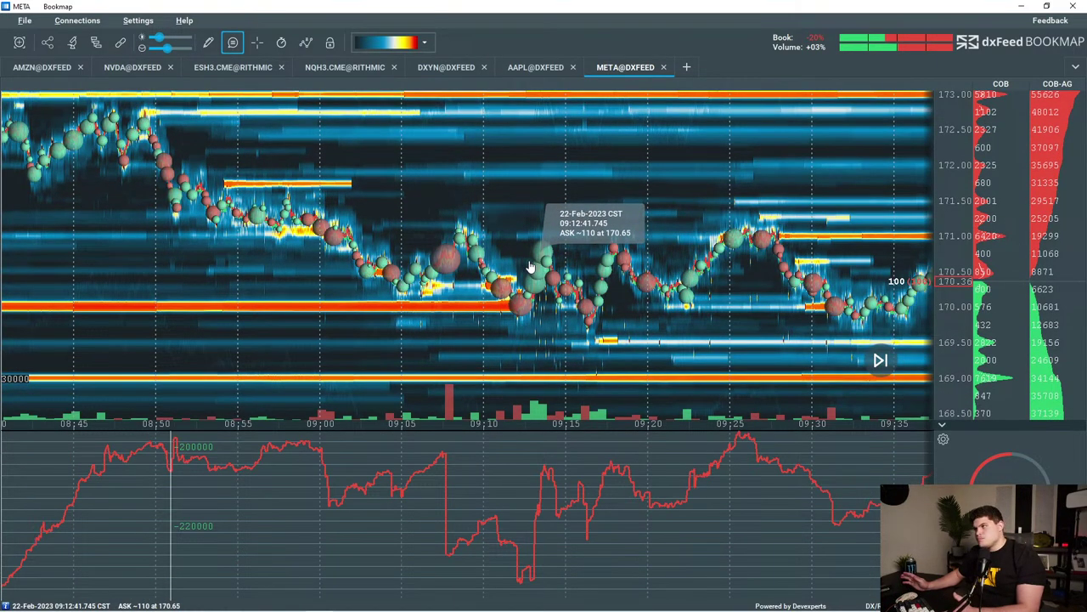
pyautogui.scroll(-3, 526, 265)
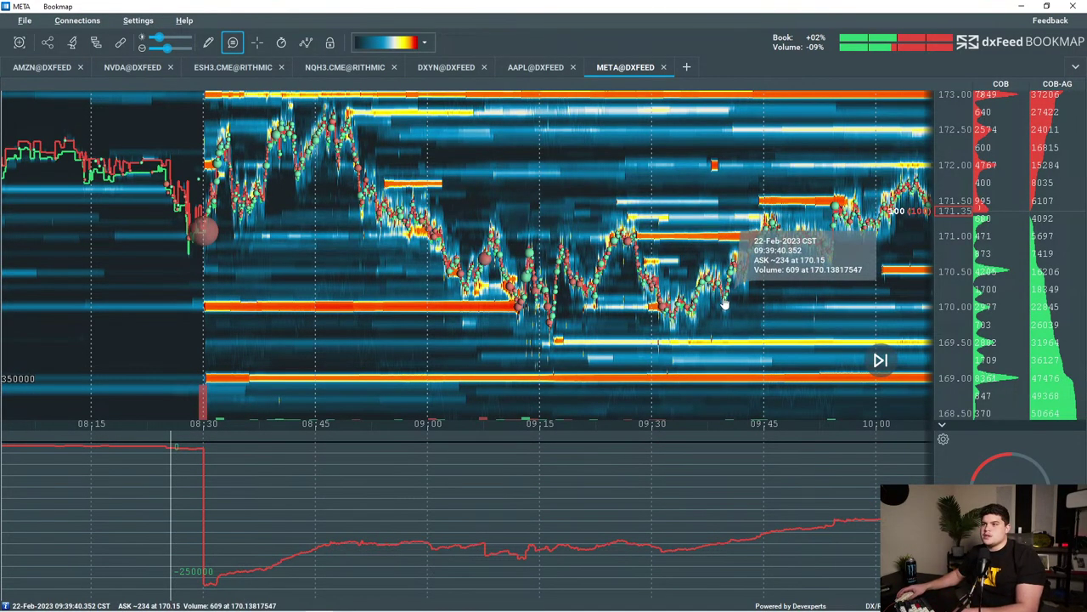
pyautogui.scroll(3, 726, 294)
pyautogui.moveTo(727, 291); pyautogui.dragTo(454, 259)
pyautogui.scroll(-3, 453, 260)
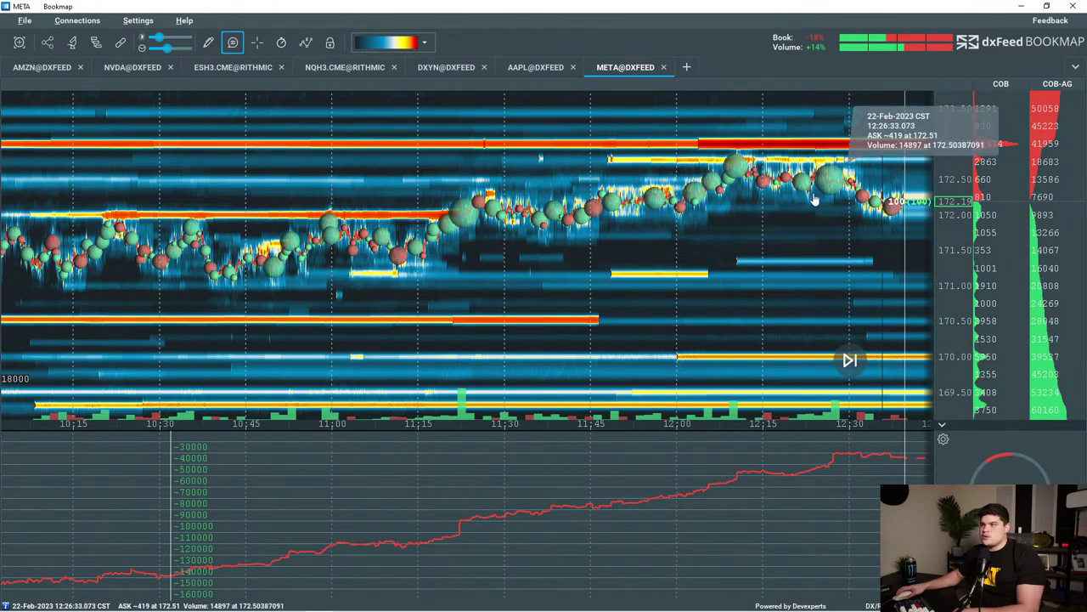
pyautogui.scroll(-5, 585, 269)
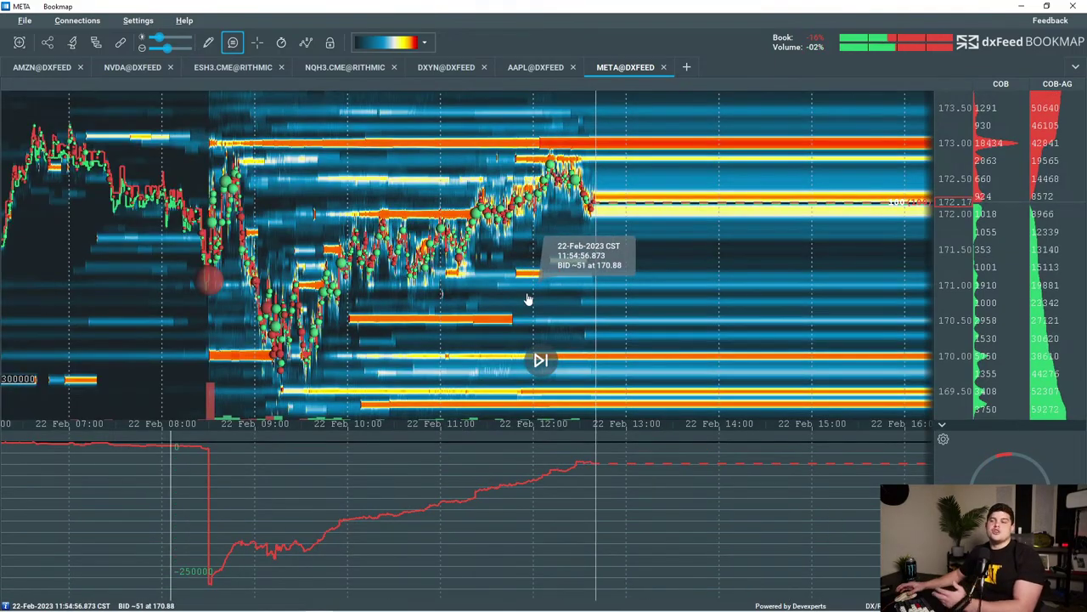
# Examine META's price action and liquidity between 169.50 and 173.00 from the 08:30 open to the current time.
pyautogui.scroll(3, 255, 238)
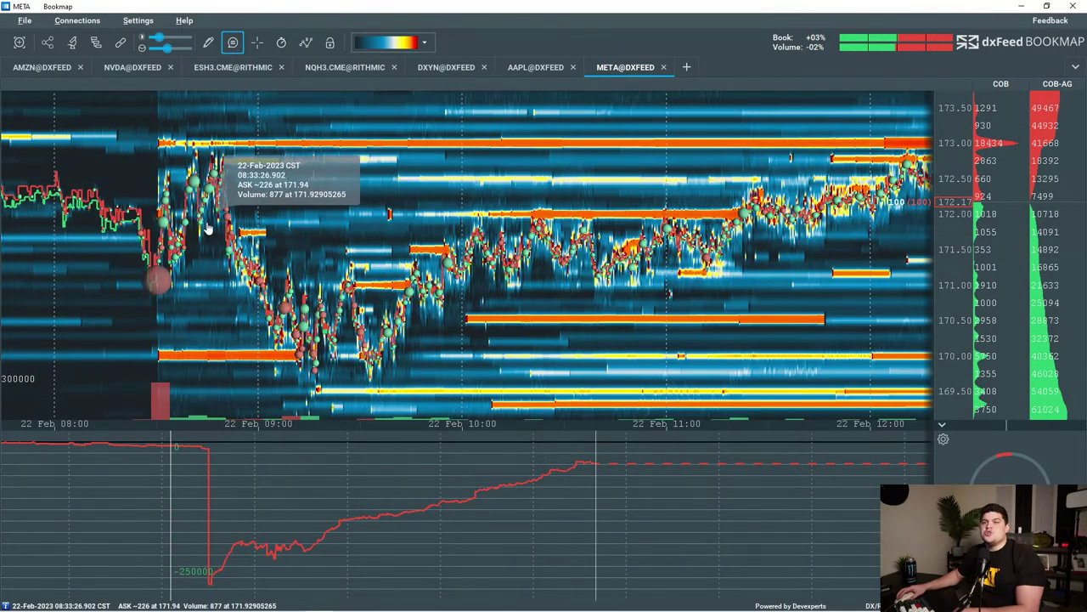
pyautogui.scroll(2, 228, 221)
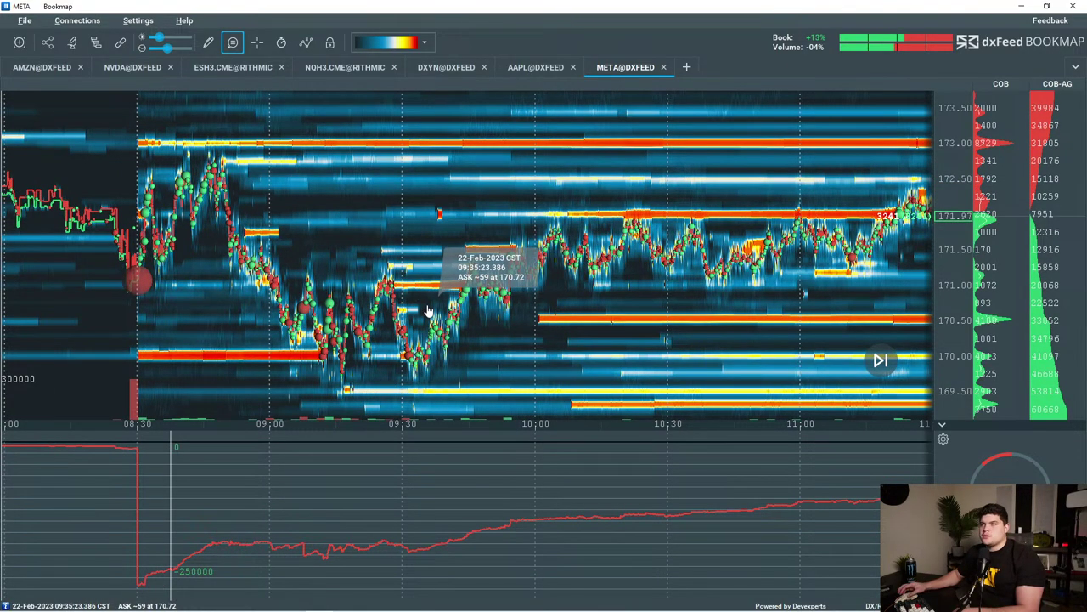
pyautogui.scroll(-1, 537, 282)
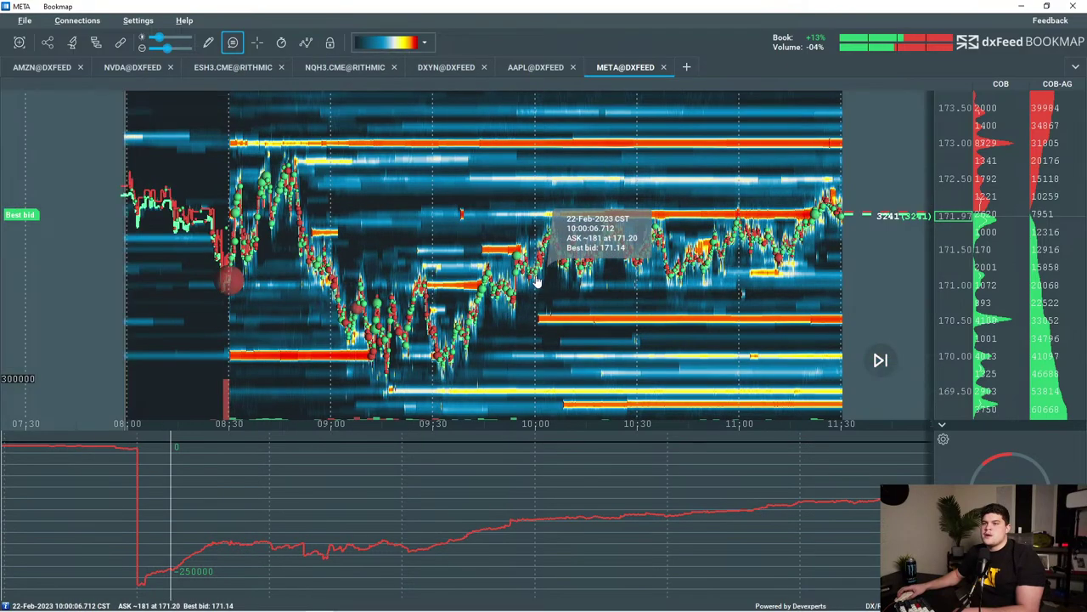
pyautogui.moveTo(362, 244); pyautogui.dragTo(486, 237)
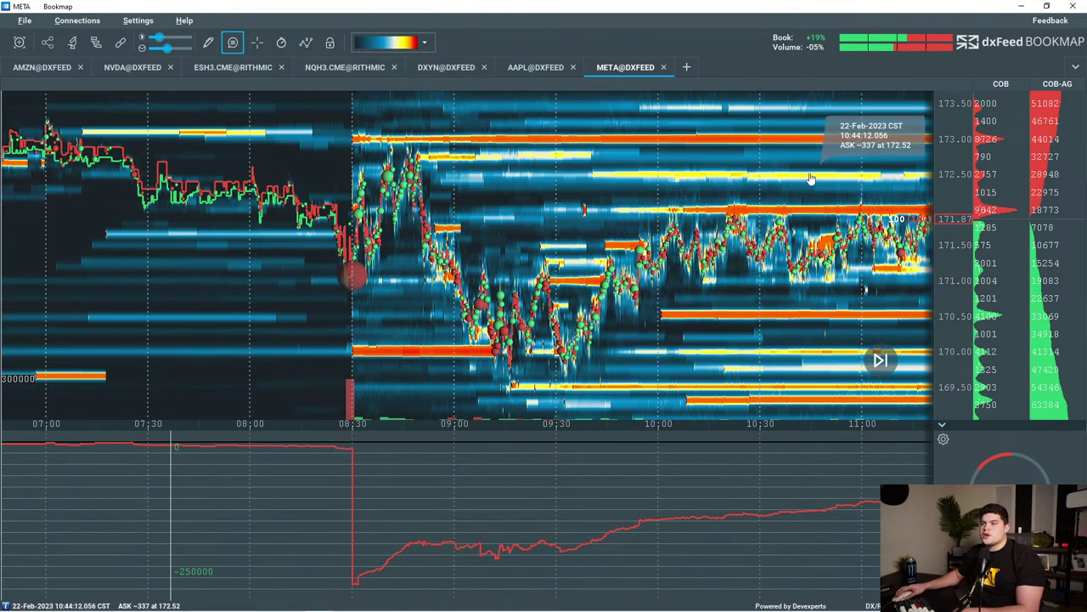
pyautogui.moveTo(814, 179); pyautogui.dragTo(707, 166)
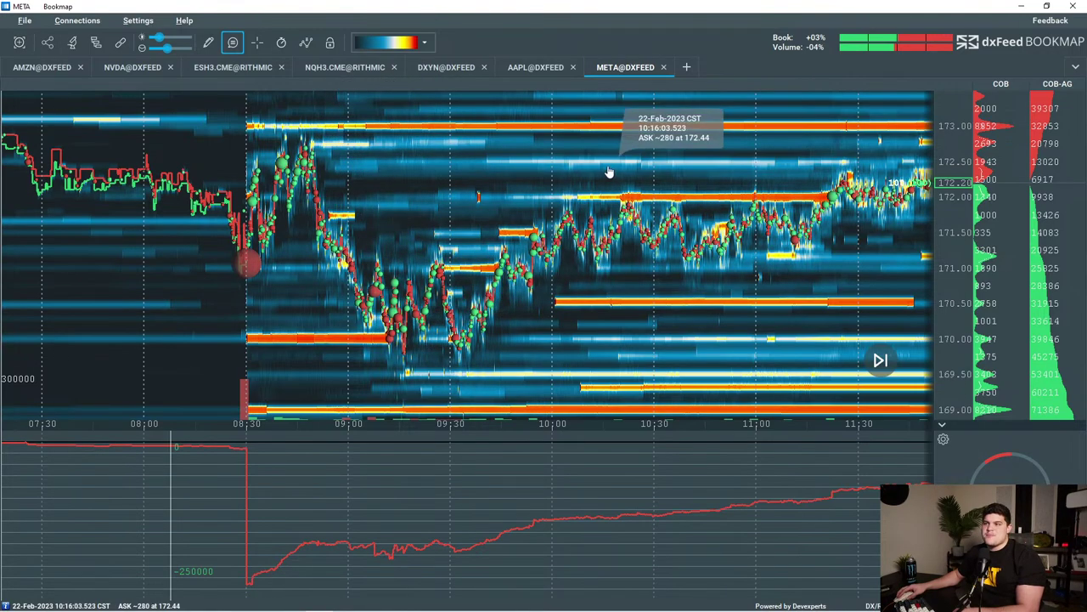
pyautogui.scroll(-5, 503, 272)
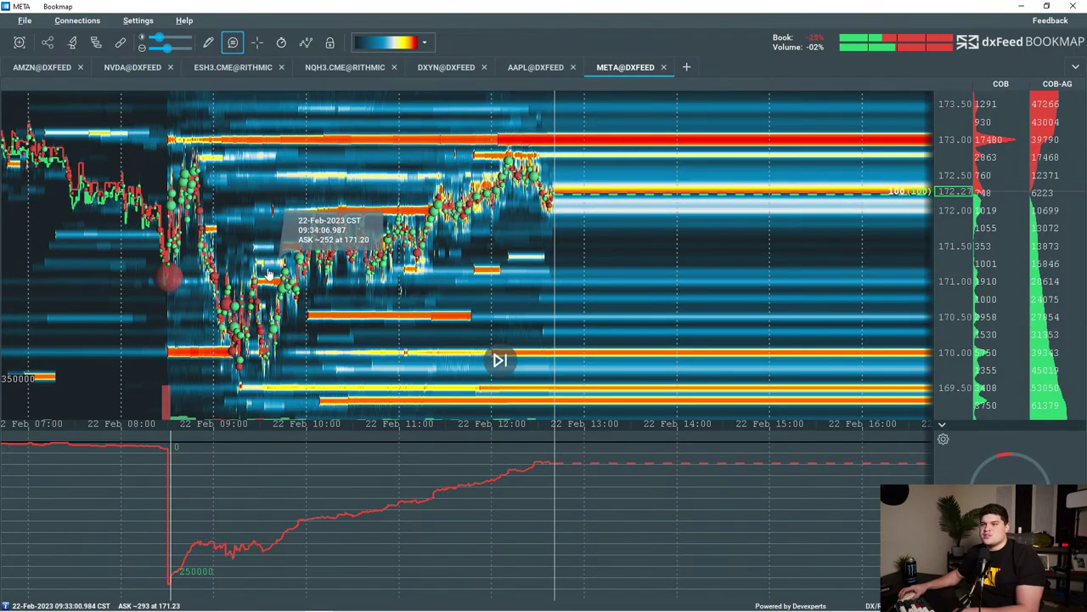
# Examine META's liquidity around the current price in finer price detail, especially the resting orders at 172.00.
pyautogui.scroll(5, 503, 219)
pyautogui.scroll(3, 626, 196)
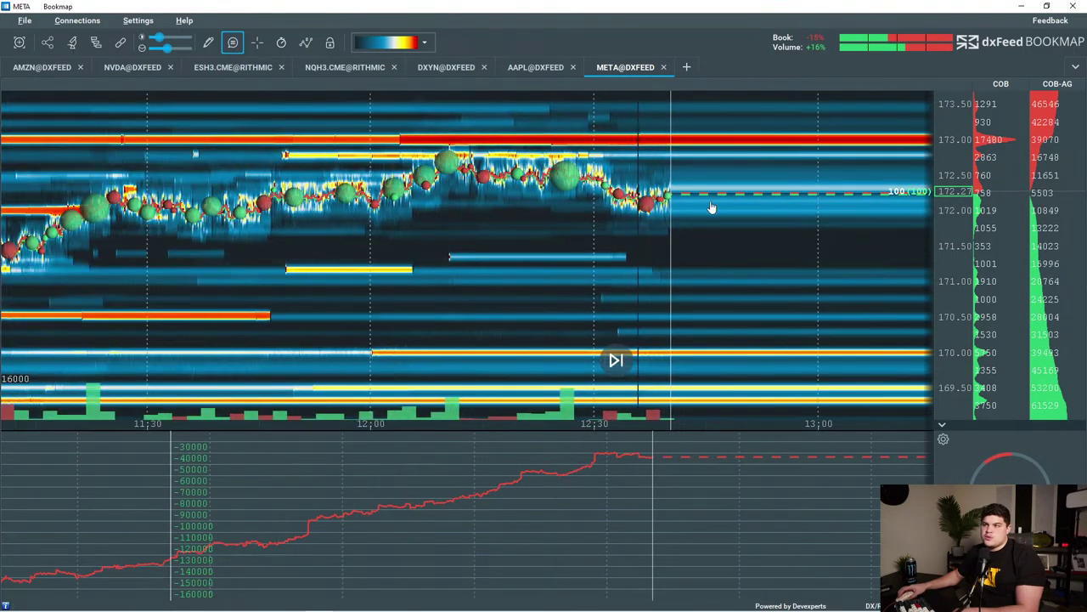
pyautogui.moveTo(952, 252); pyautogui.dragTo(945, 213)
pyautogui.moveTo(717, 162); pyautogui.dragTo(686, 255)
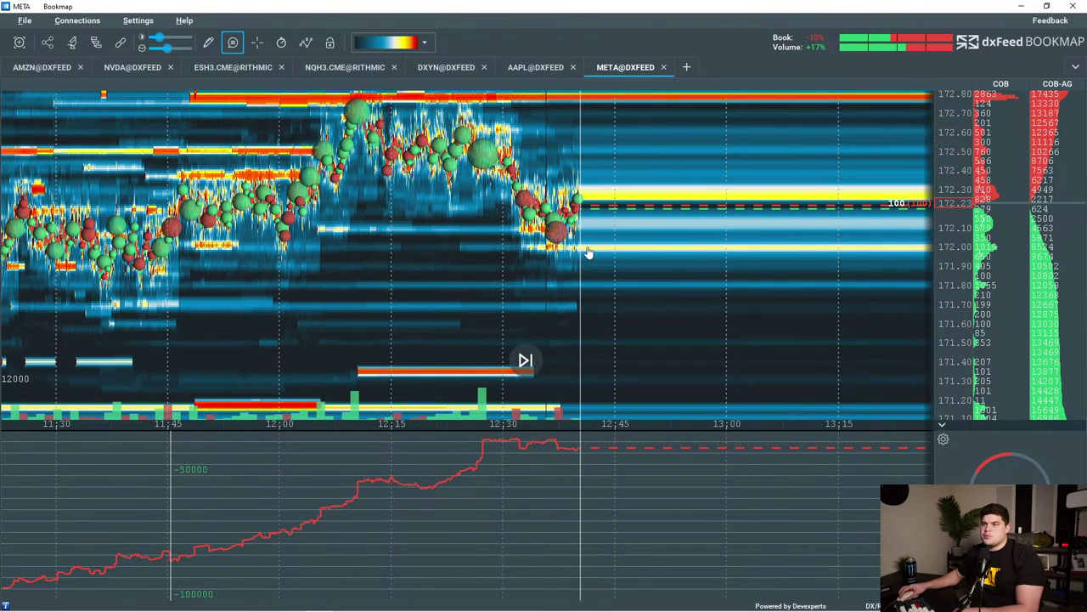
pyautogui.scroll(-3, 597, 249)
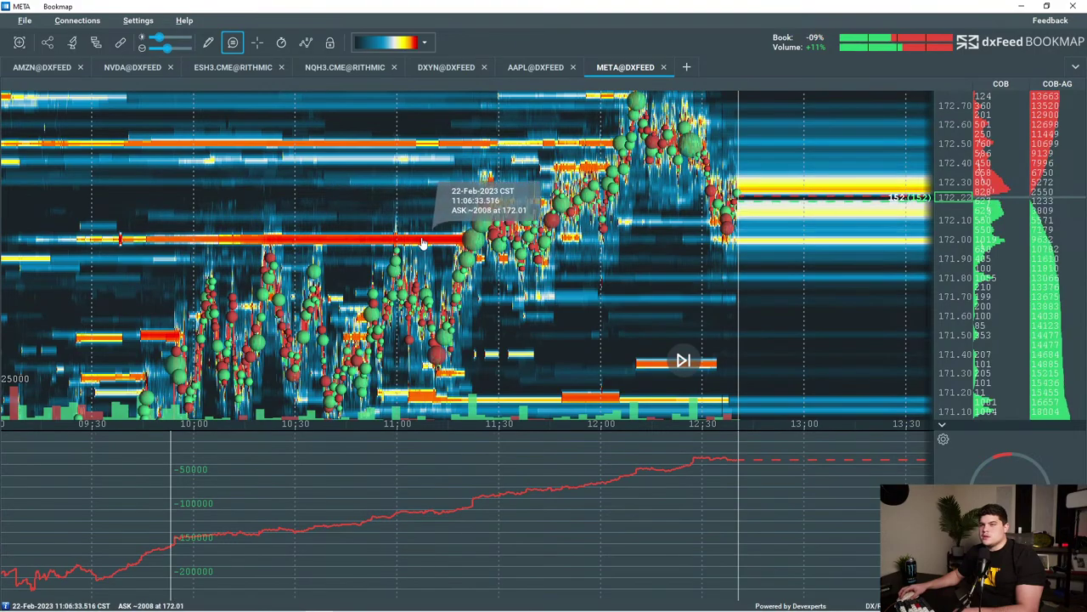
# Examine META's trades from the 172.00 breakout after 11:15 through the large buying volume near 12:26.
pyautogui.scroll(4, 446, 235)
pyautogui.moveTo(602, 204); pyautogui.dragTo(468, 208)
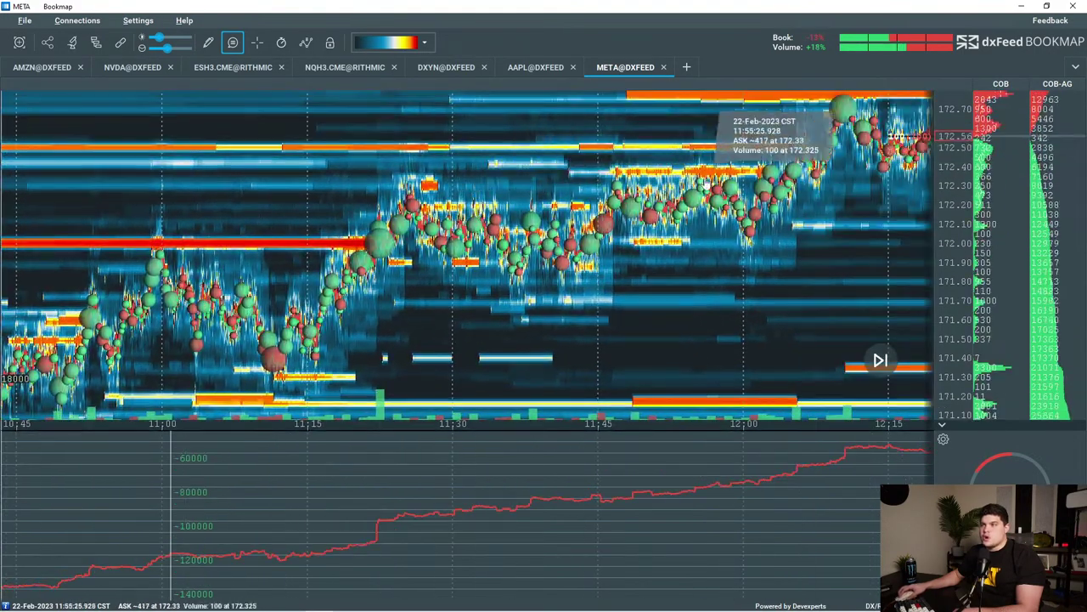
pyautogui.moveTo(779, 171); pyautogui.dragTo(445, 214)
pyautogui.moveTo(708, 256); pyautogui.dragTo(563, 239)
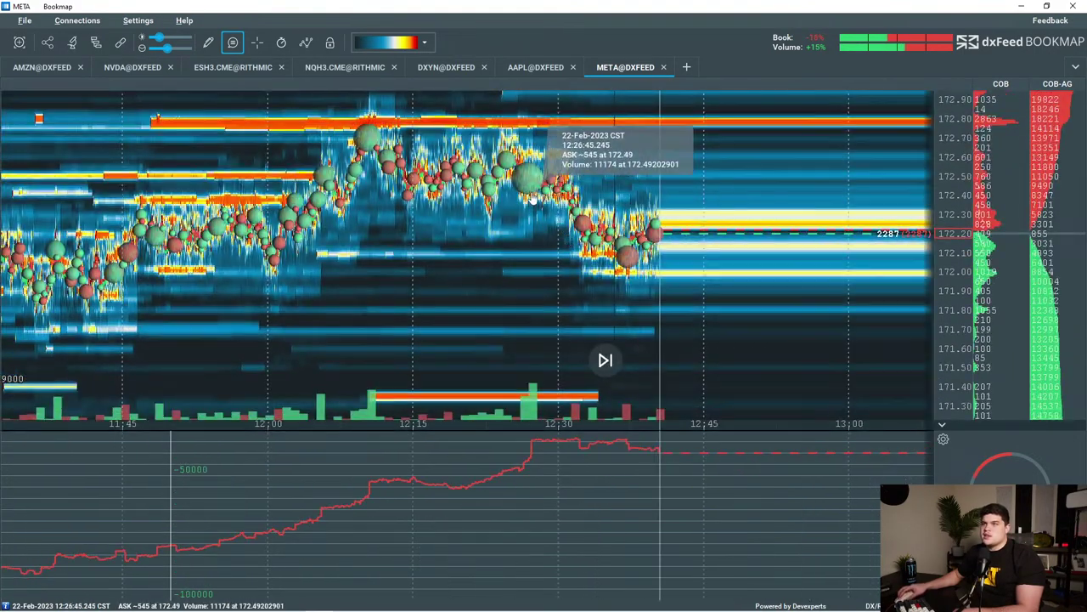
# Switch to the ESH3 heatmap and examine the S&P 500 futures' price action and liquidity from 09:00 to the current time.
pyautogui.click(254, 67)
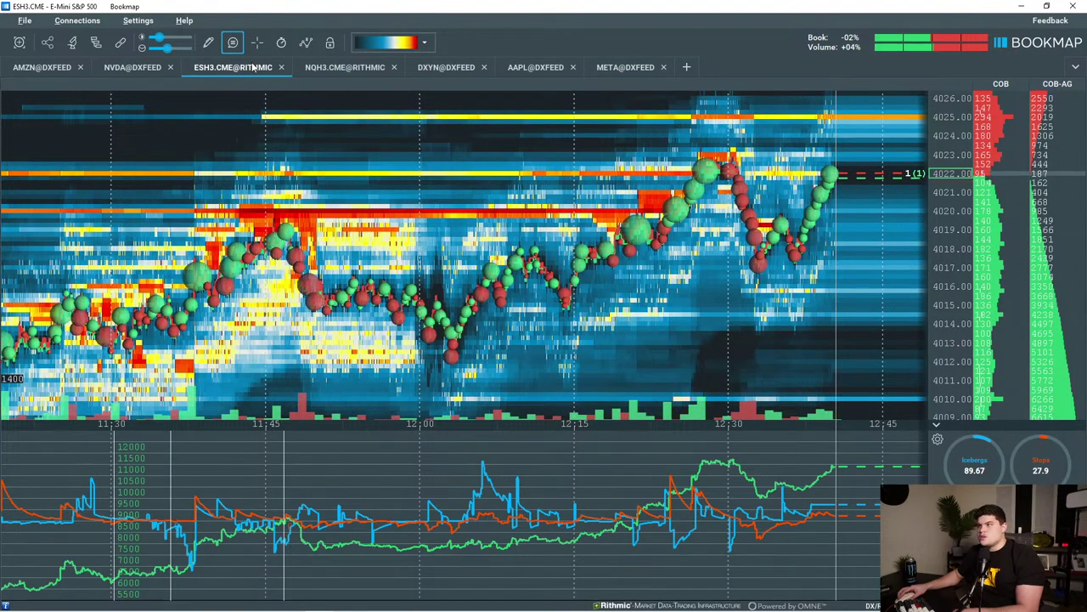
pyautogui.scroll(-5, 822, 308)
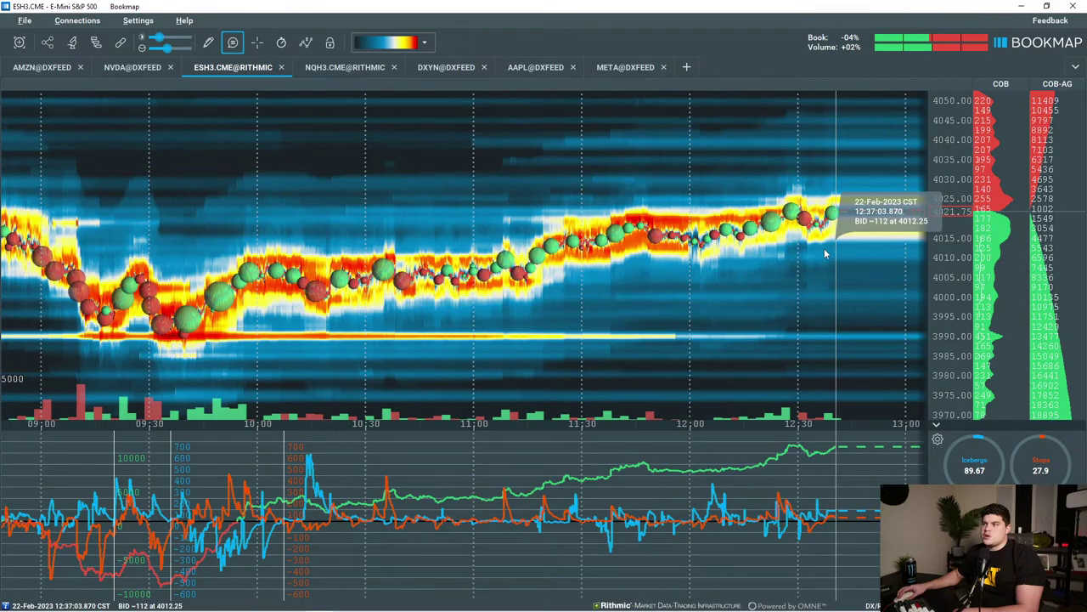
pyautogui.moveTo(825, 255); pyautogui.dragTo(812, 279)
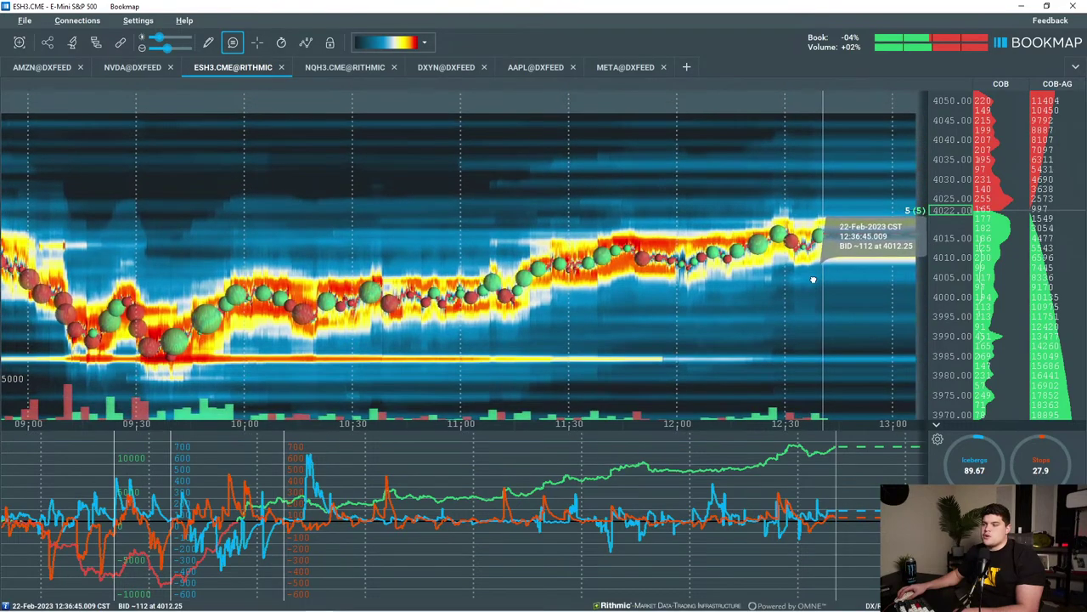
pyautogui.moveTo(941, 276); pyautogui.dragTo(943, 246)
pyautogui.scroll(5, 842, 286)
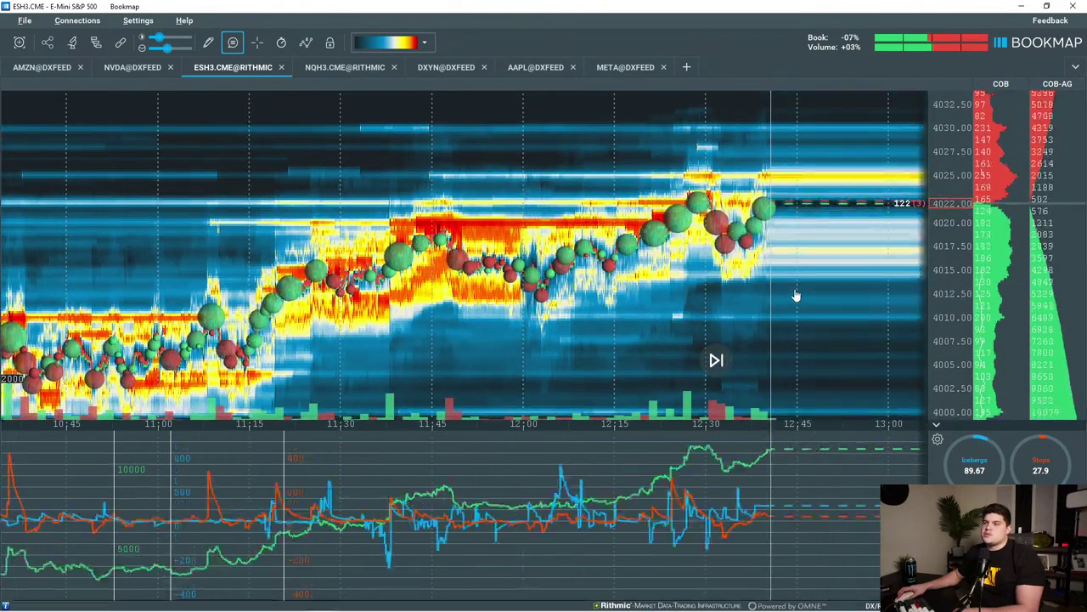
pyautogui.scroll(2, 797, 289)
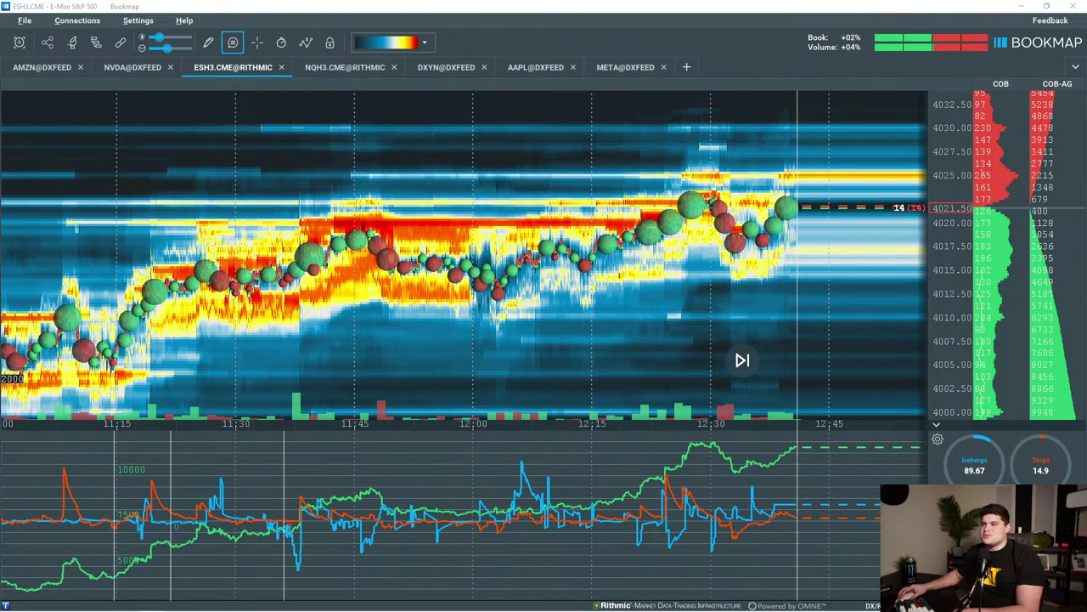
# Examine ESH3 liquidity between 4002.50 and 4030.00 around the current price, comparing it with the trading since 11:00.
pyautogui.moveTo(697, 297); pyautogui.dragTo(650, 302)
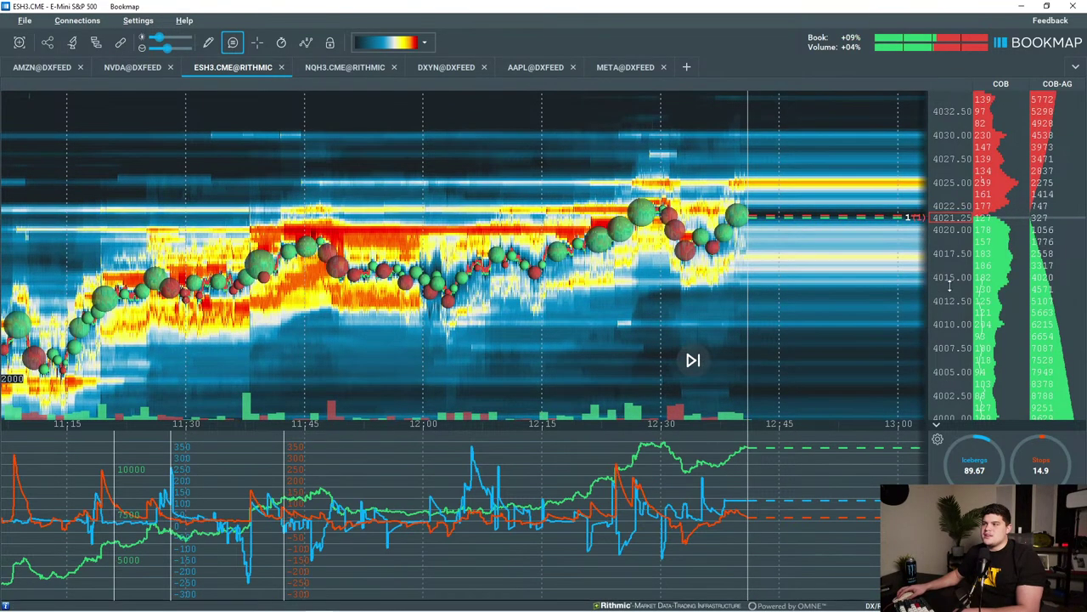
pyautogui.scroll(3, 960, 284)
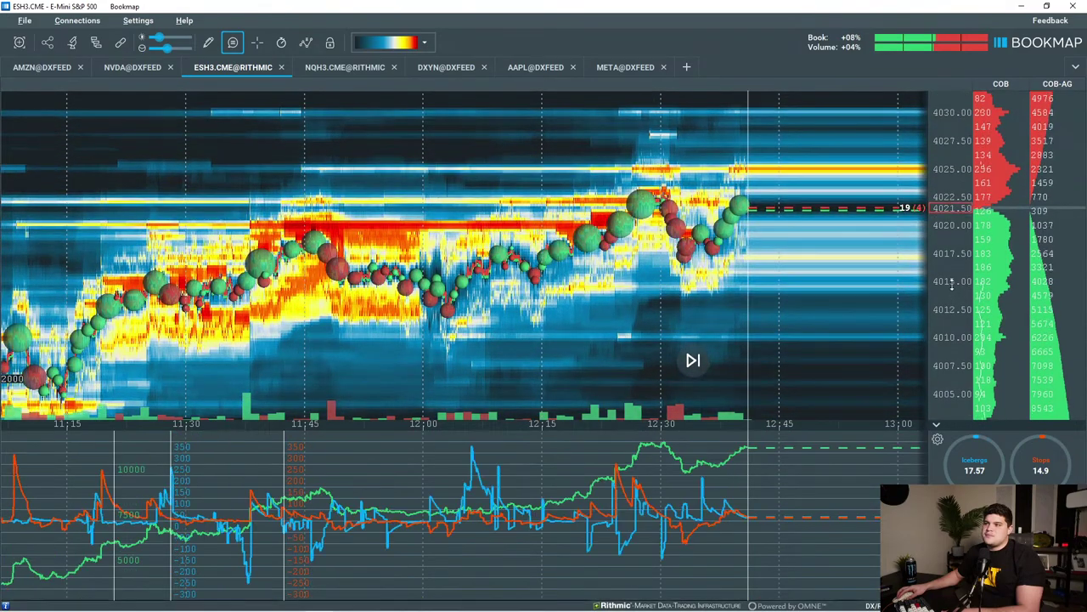
pyautogui.scroll(3, 751, 290)
pyautogui.moveTo(767, 286); pyautogui.dragTo(689, 277)
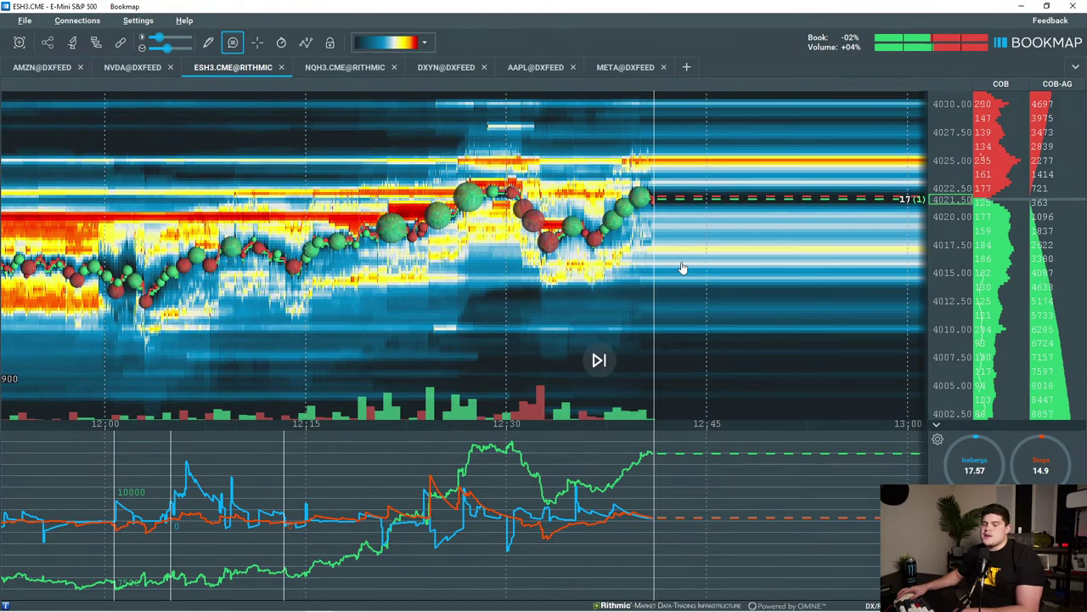
pyautogui.scroll(-2, 680, 270)
pyautogui.scroll(-3, 679, 271)
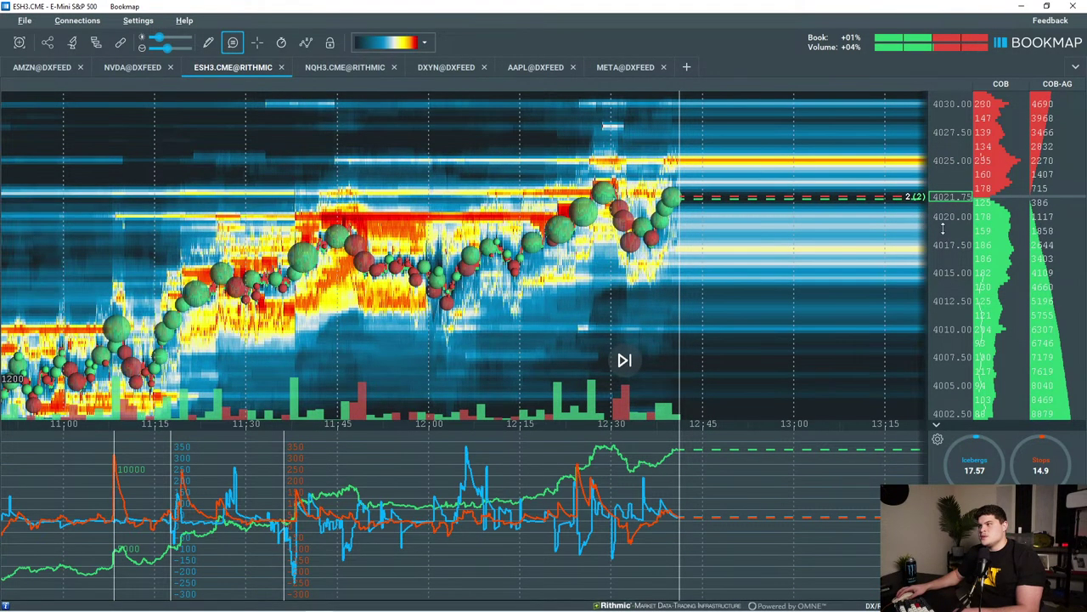
pyautogui.scroll(-1, 949, 234)
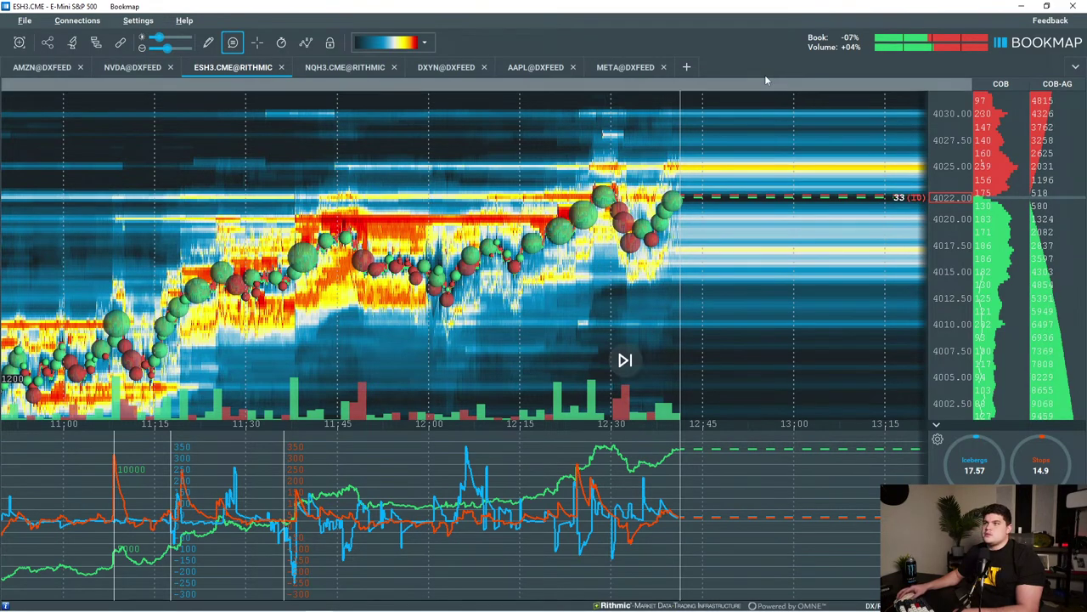
# Subscribe to CELH (Celsius Holdings) on dxFeed with 3h local/3h cloud of historical data.
pyautogui.click(687, 68)
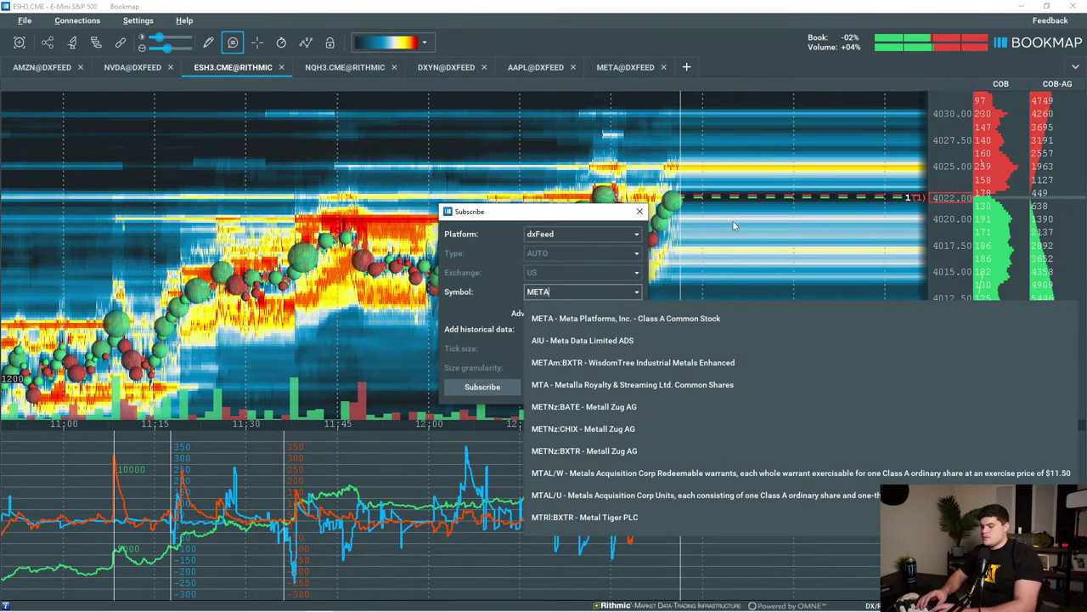
pyautogui.write('celh')
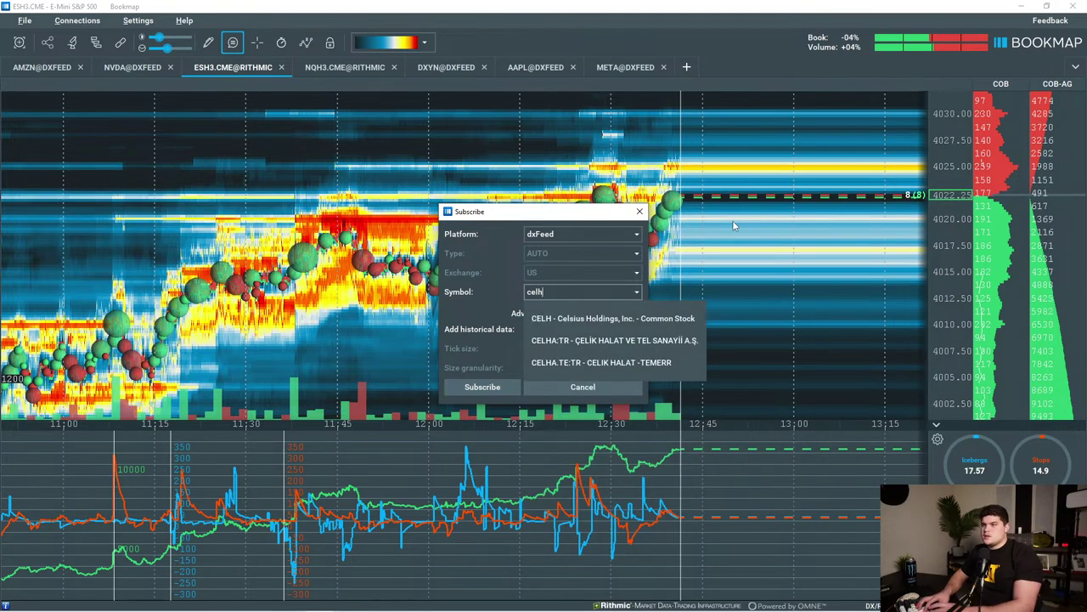
pyautogui.click(608, 327)
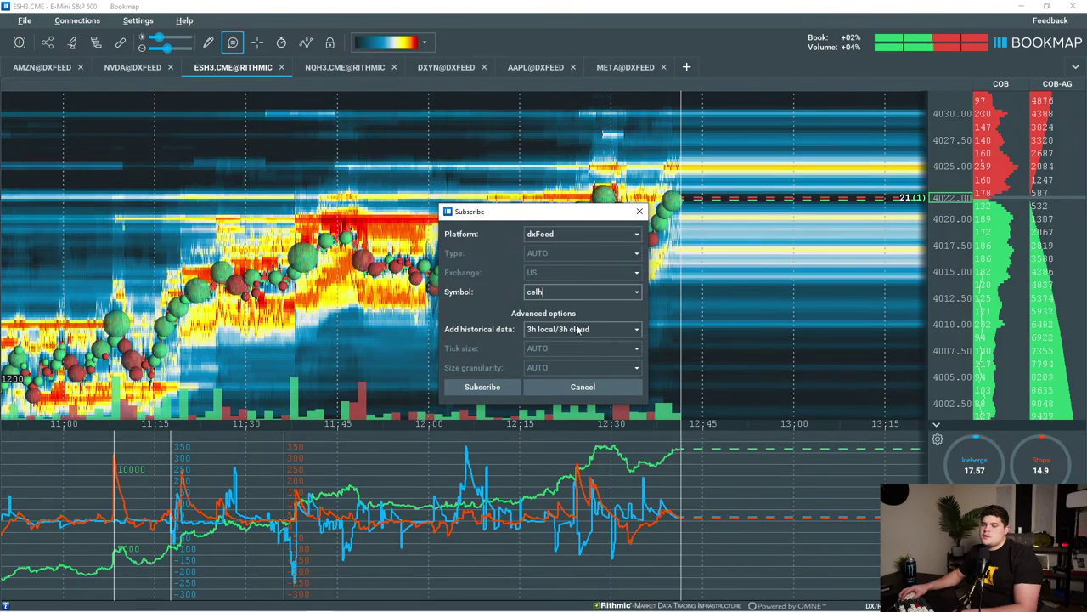
pyautogui.click(481, 388)
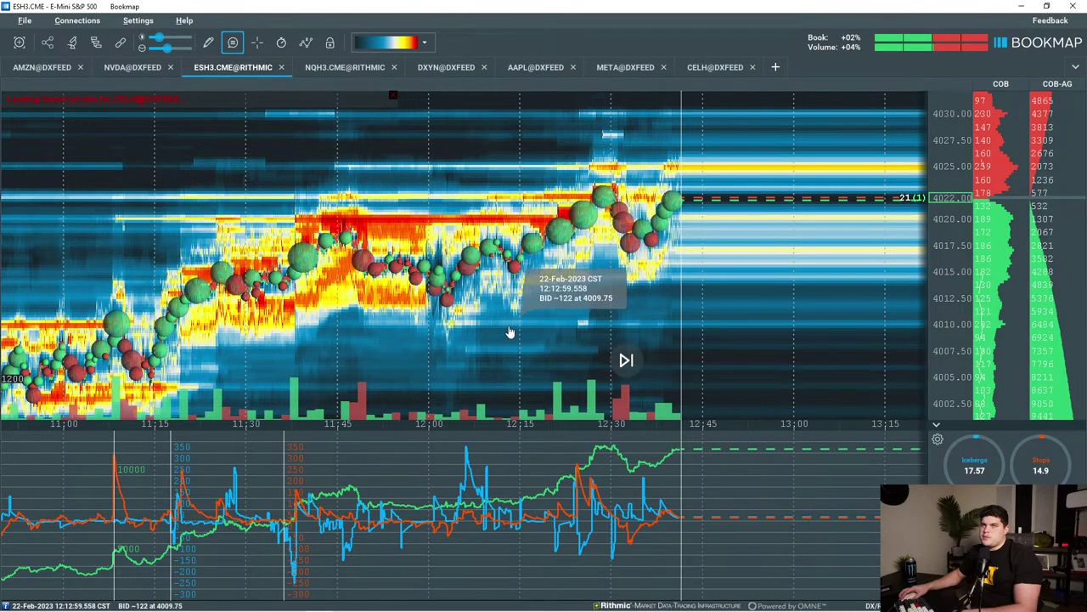
# Open the CELH heatmap and examine its liquidity between 83.50 and 91.50 from 10:00 to the current time.
pyautogui.click(715, 68)
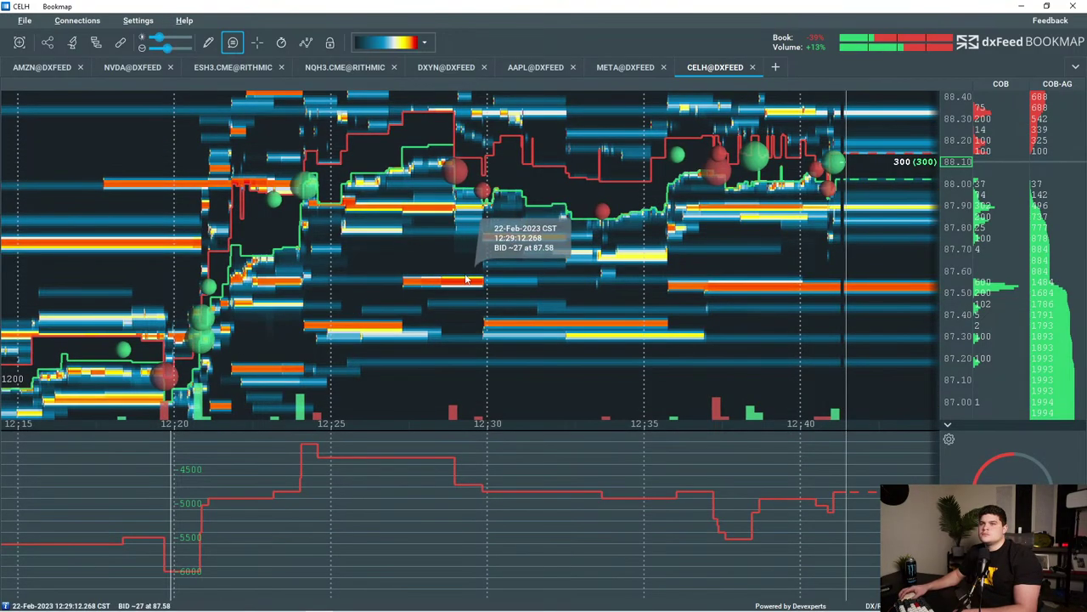
pyautogui.scroll(-4, 448, 264)
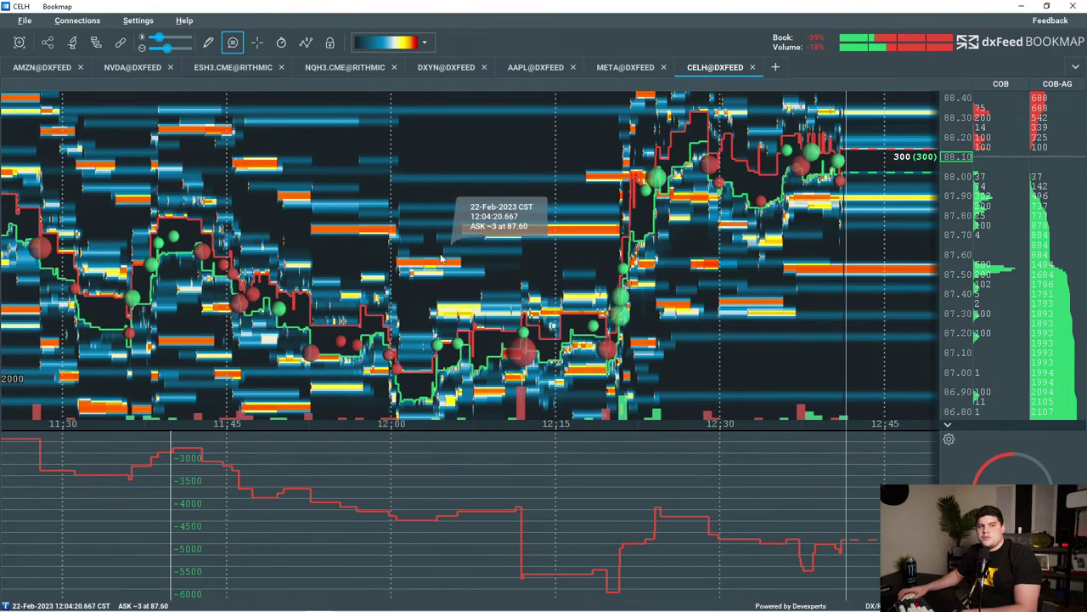
pyautogui.scroll(-2, 448, 269)
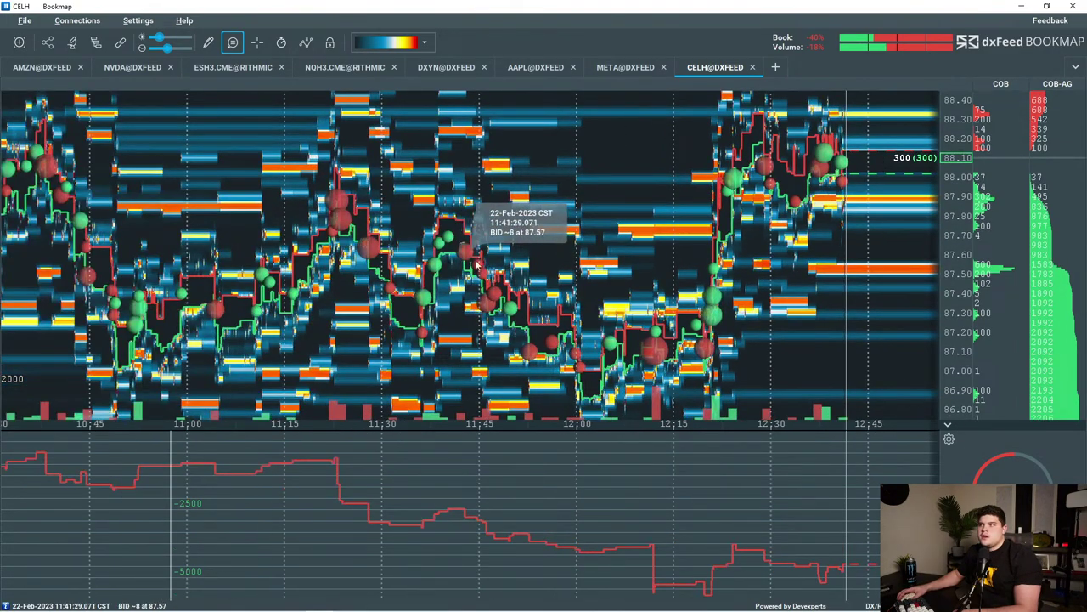
pyautogui.moveTo(956, 212); pyautogui.dragTo(955, 284)
pyautogui.scroll(-2, 787, 277)
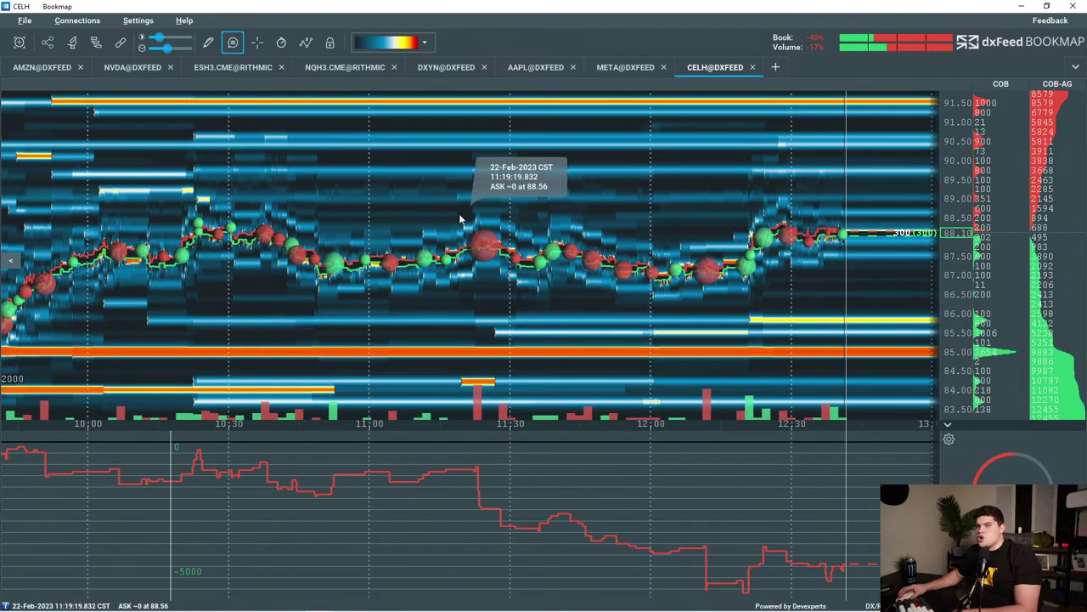
# Load 6h local/6h cloud of earlier historical data for CELH.
pyautogui.click(12, 260)
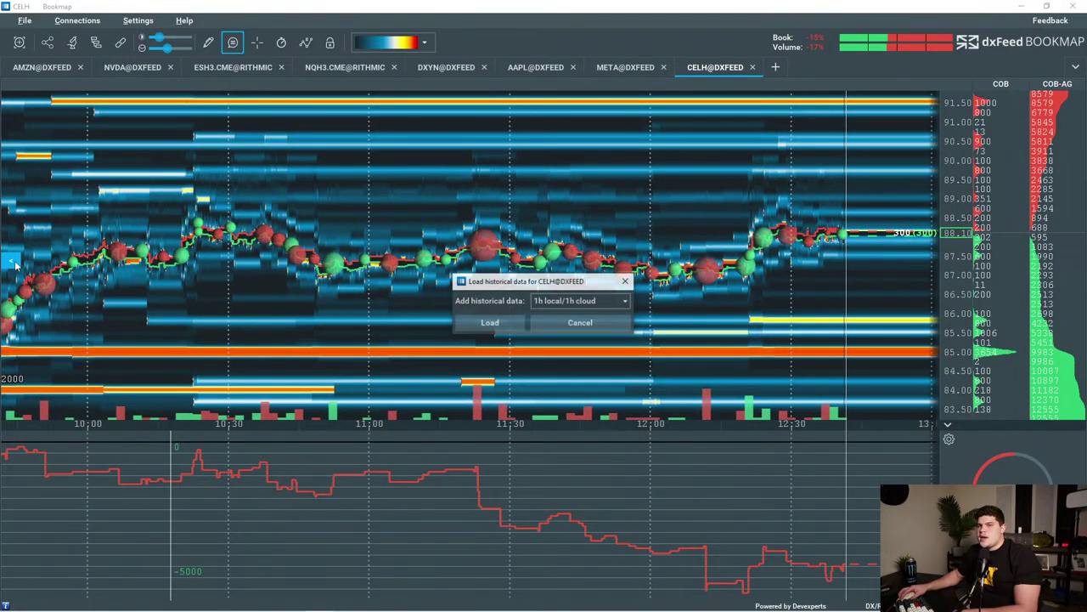
pyautogui.click(582, 301)
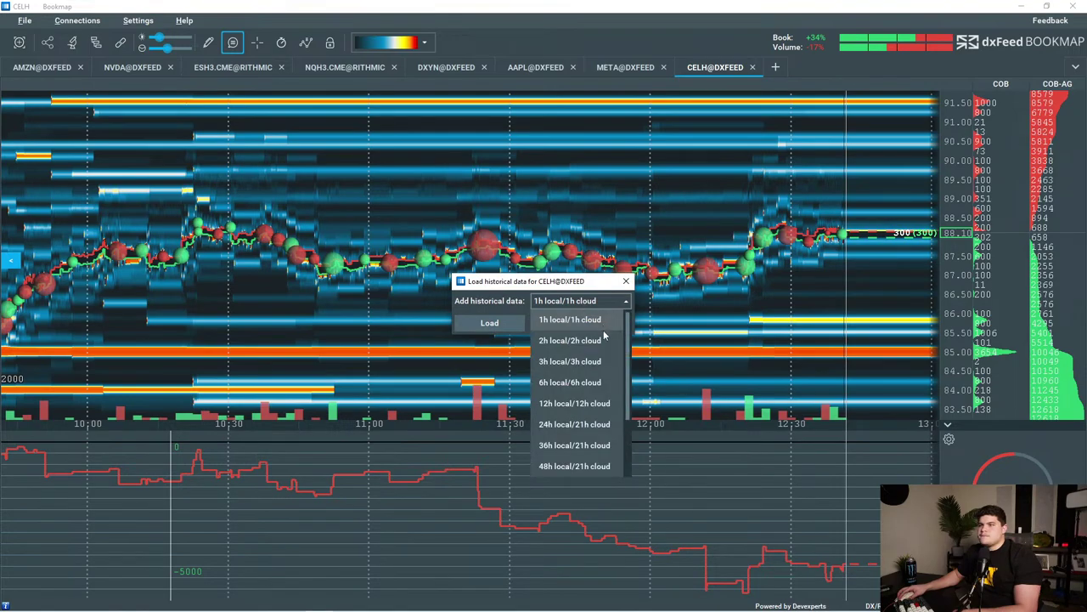
pyautogui.click(582, 381)
pyautogui.click(490, 323)
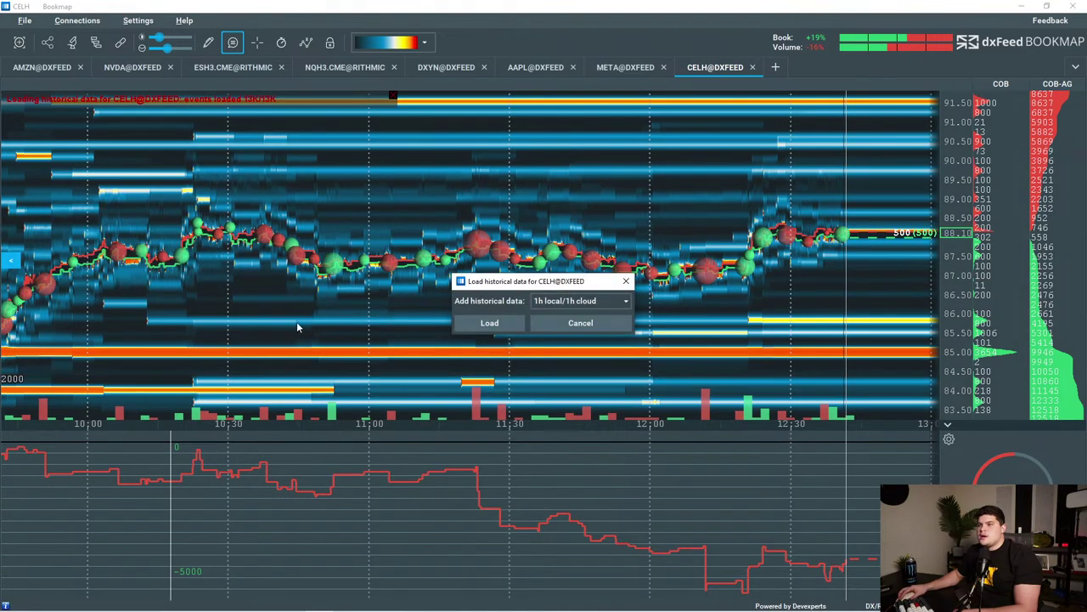
# Add a further 6h local/6h cloud of historical data to the CELH heatmap.
pyautogui.click(582, 301)
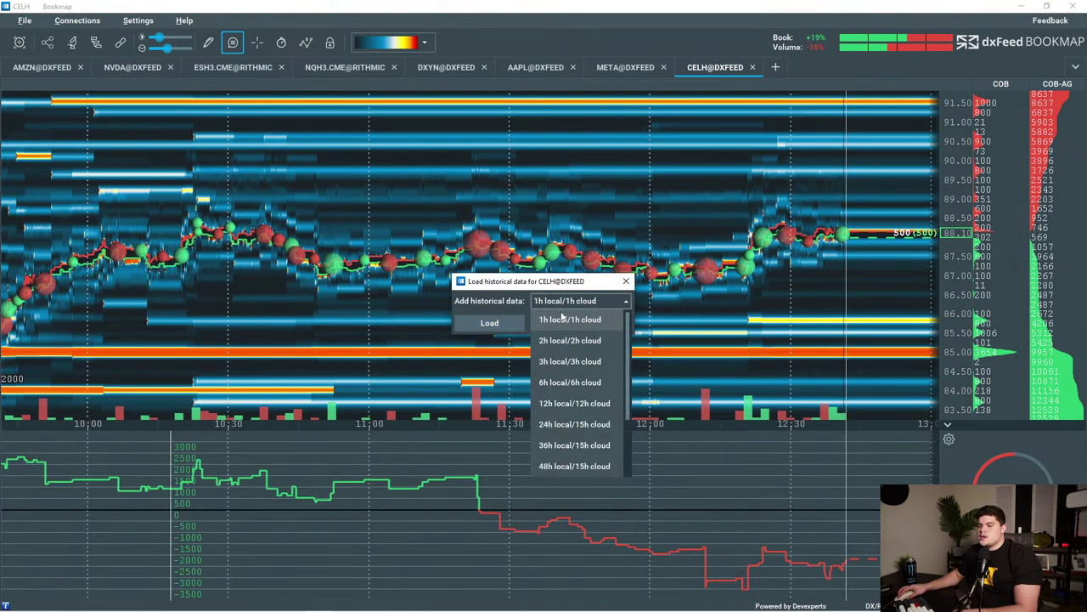
pyautogui.click(570, 383)
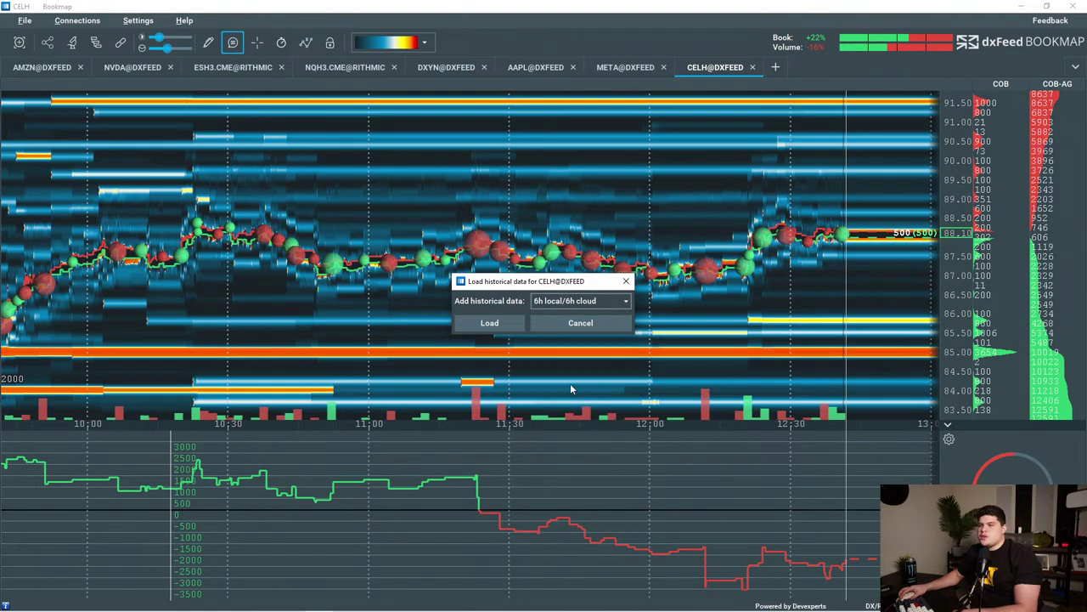
pyautogui.click(490, 323)
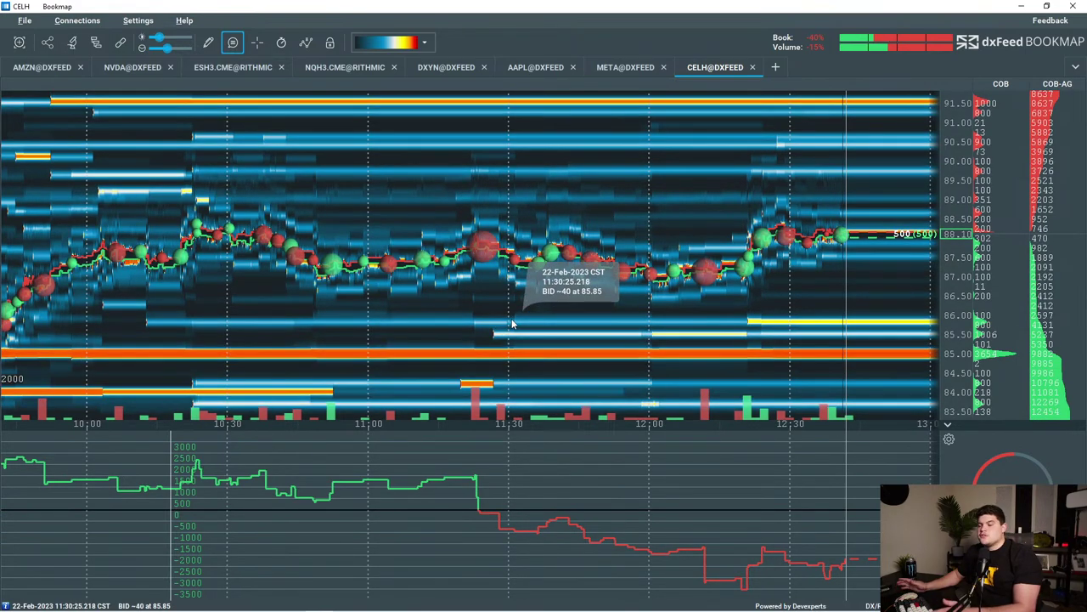
# Examine CELH's session on the heatmap from before the 08:30 open to the current time, between about 84.00 and 90.50.
pyautogui.scroll(-5, 567, 317)
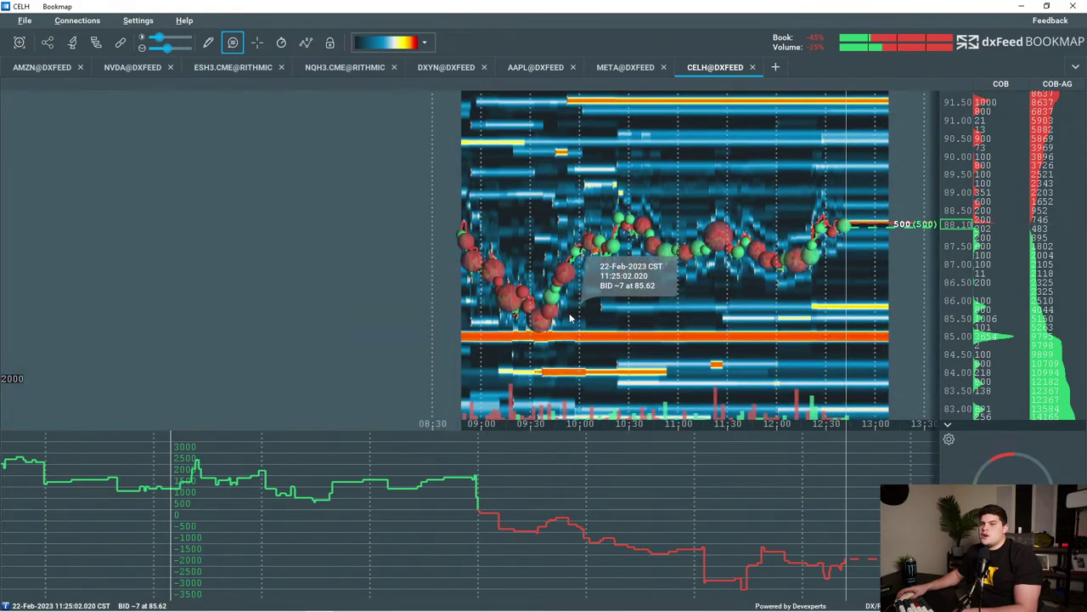
pyautogui.scroll(5, 574, 317)
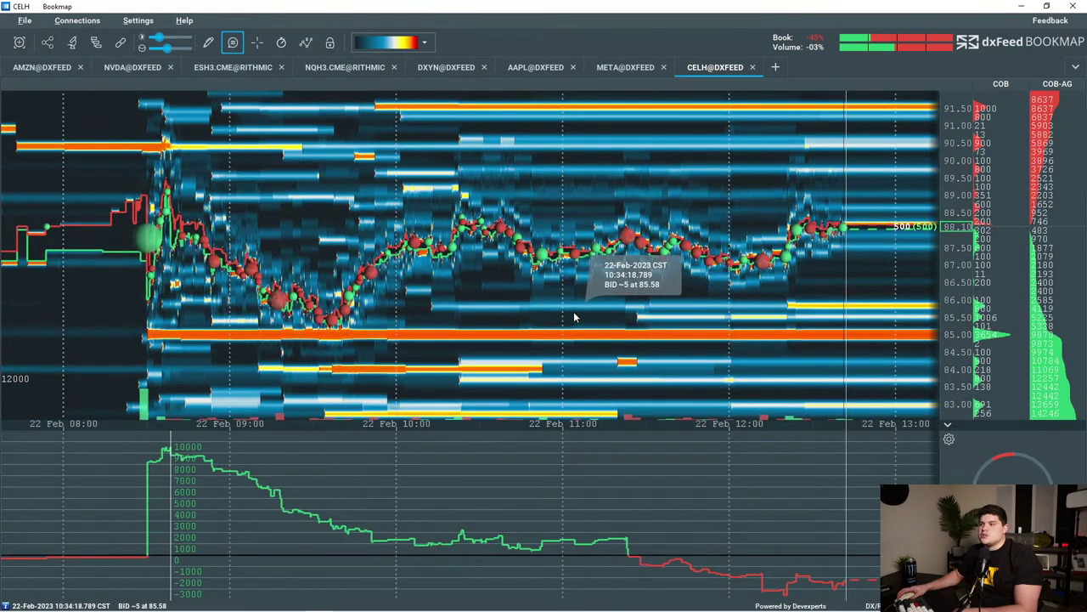
pyautogui.scroll(3, 948, 252)
pyautogui.moveTo(947, 252); pyautogui.dragTo(958, 272)
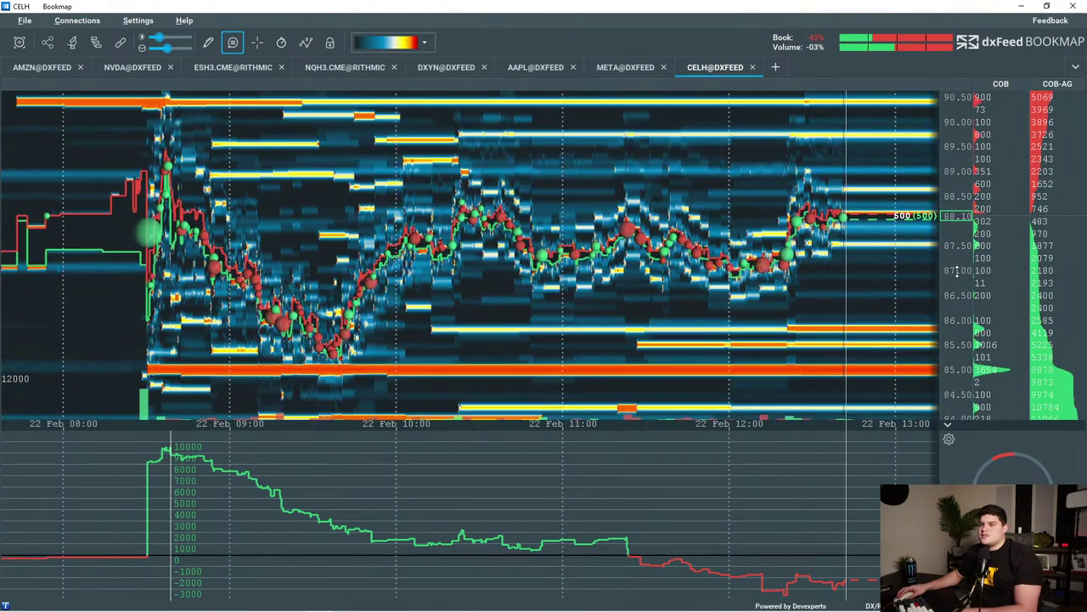
pyautogui.moveTo(830, 287); pyautogui.dragTo(685, 275)
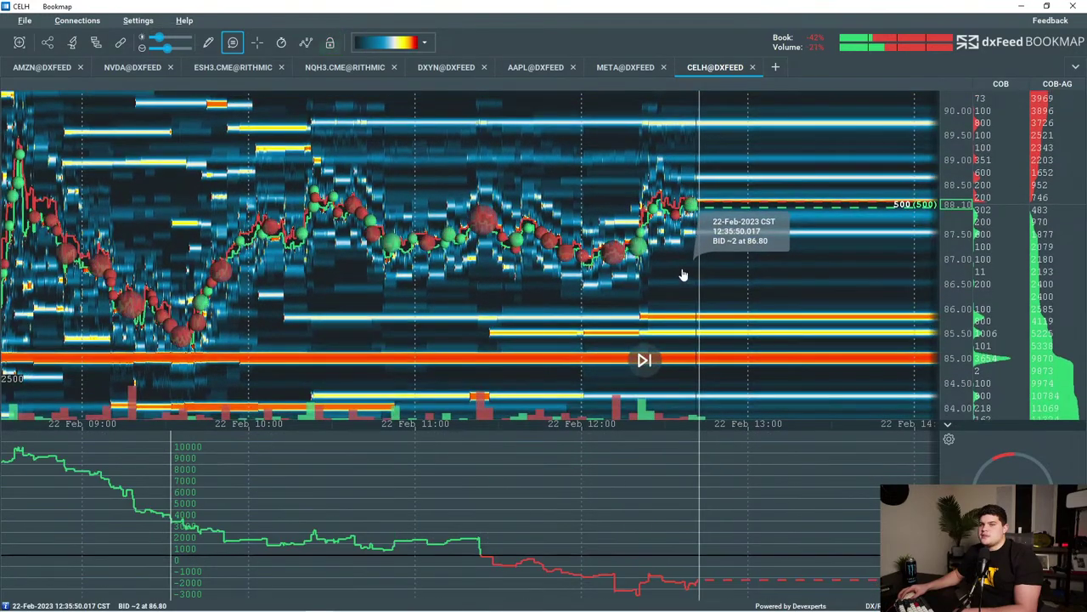
pyautogui.scroll(2, 685, 272)
pyautogui.moveTo(771, 279)
pyautogui.mouseDown()
pyautogui.moveTo(895, 267)
pyautogui.moveTo(785, 279)
pyautogui.mouseUp()
pyautogui.scroll(-2, 891, 269)
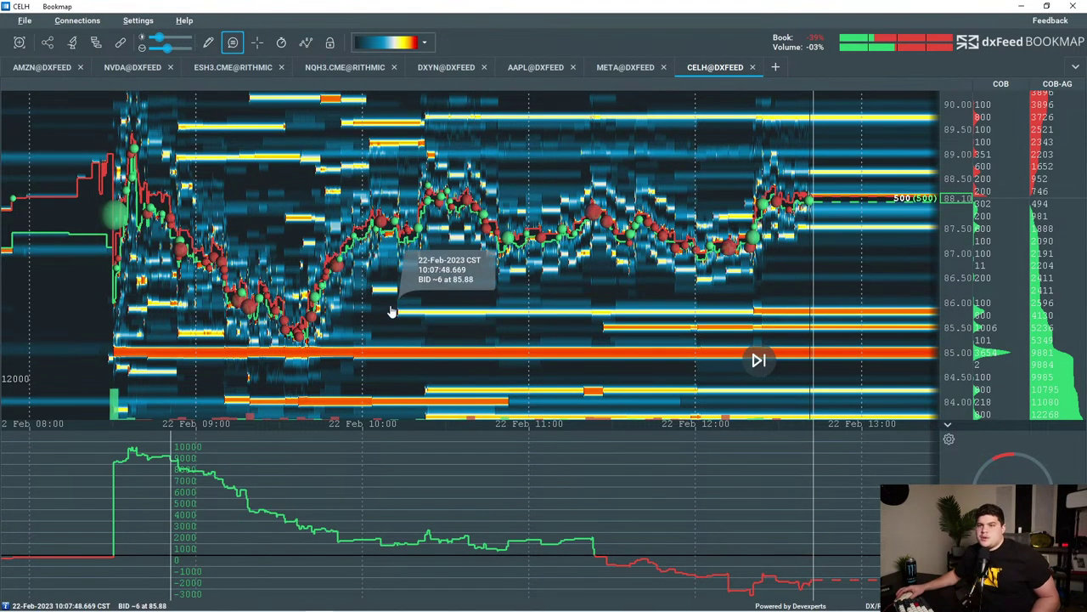
# Examine CELH's resting bid liquidity on the heatmap from 85.00 down to about 78.00.
pyautogui.moveTo(388, 311); pyautogui.dragTo(408, 213)
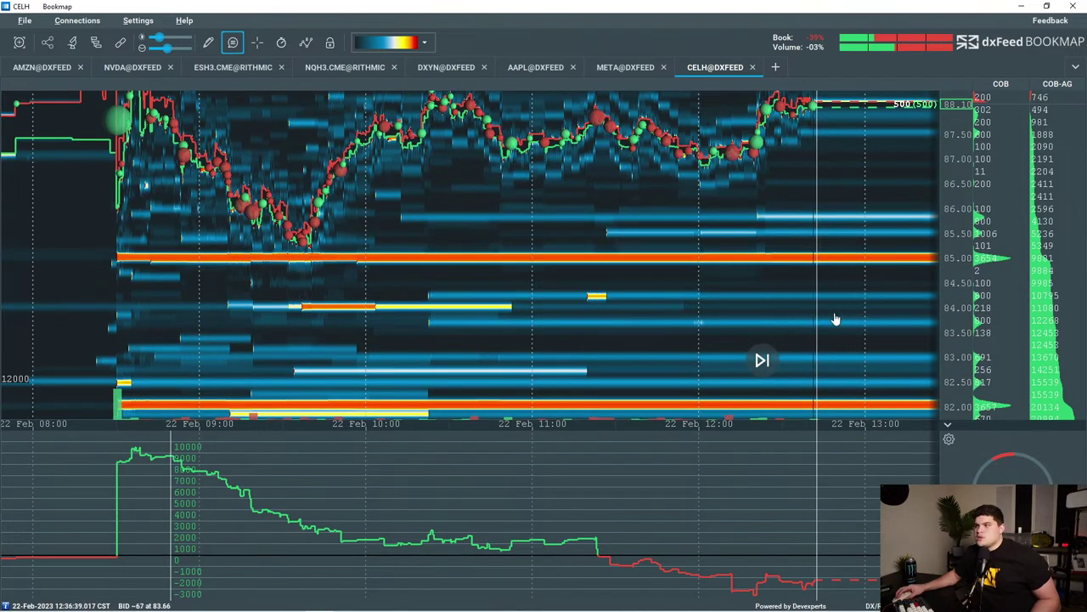
pyautogui.moveTo(947, 213); pyautogui.dragTo(945, 238)
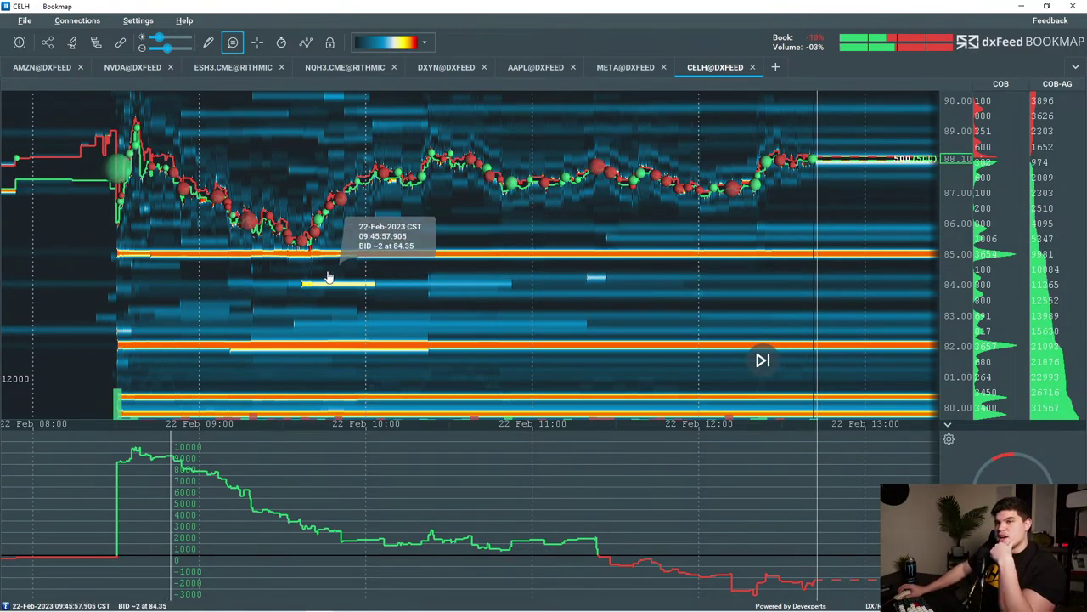
pyautogui.scroll(2, 304, 281)
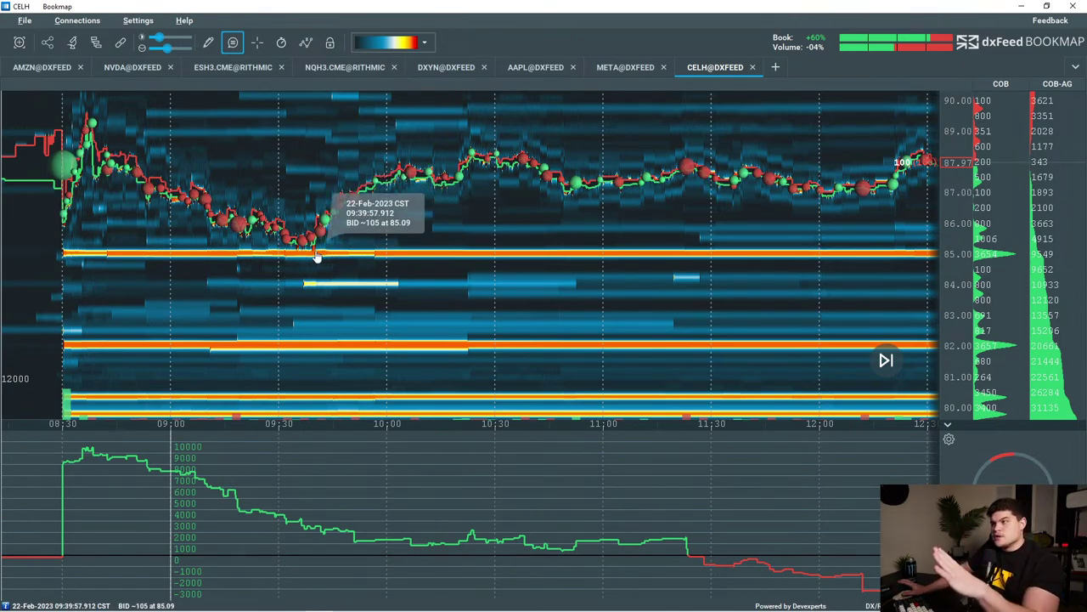
pyautogui.scroll(-4, 459, 260)
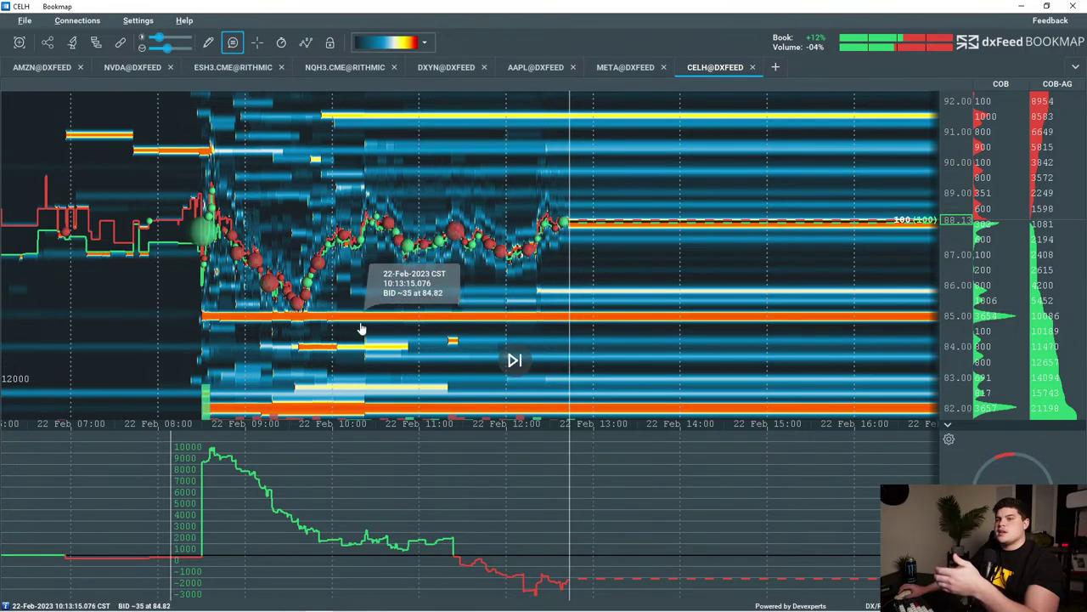
pyautogui.moveTo(376, 327); pyautogui.dragTo(355, 267)
pyautogui.moveTo(328, 328); pyautogui.dragTo(303, 254)
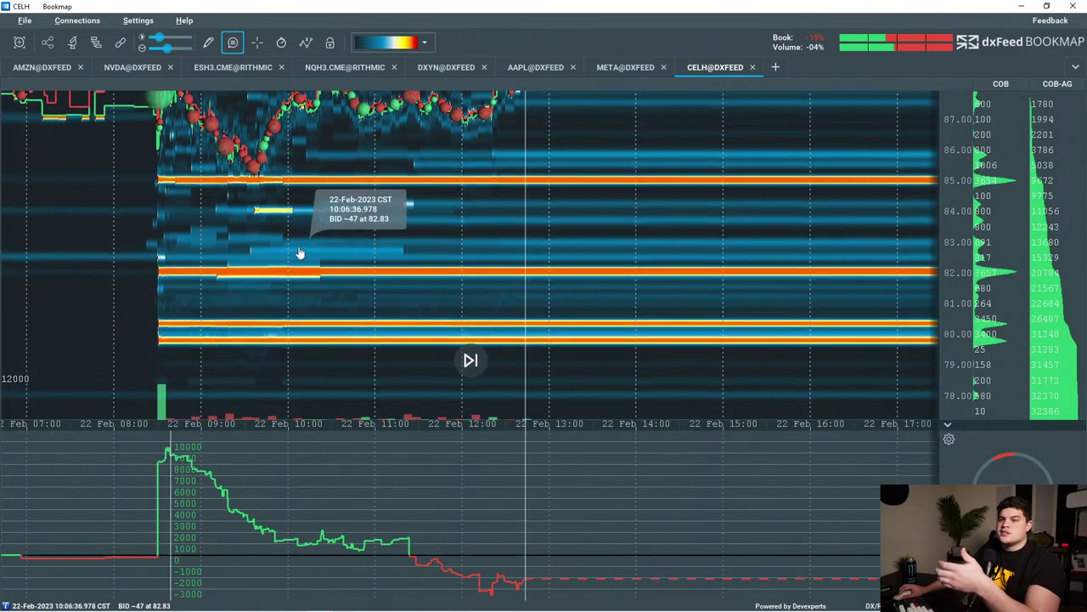
pyautogui.moveTo(340, 307); pyautogui.dragTo(343, 344)
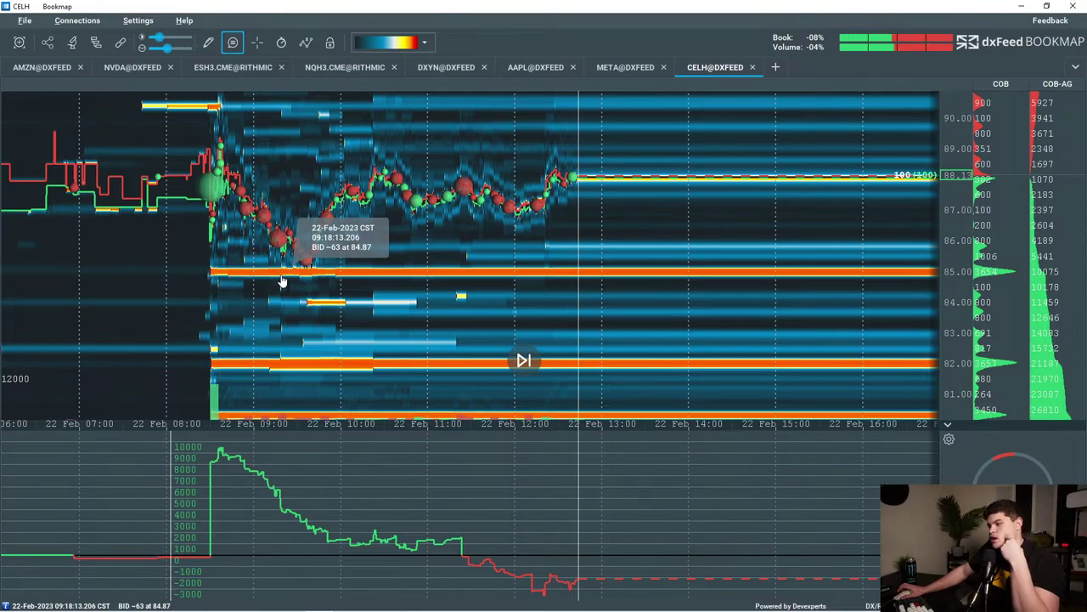
# Examine CELH's liquidity on both sides of price, between about 83.50 and 92.00, from 07:00 to the current time.
pyautogui.moveTo(406, 248); pyautogui.dragTo(514, 291)
pyautogui.scroll(2, 515, 290)
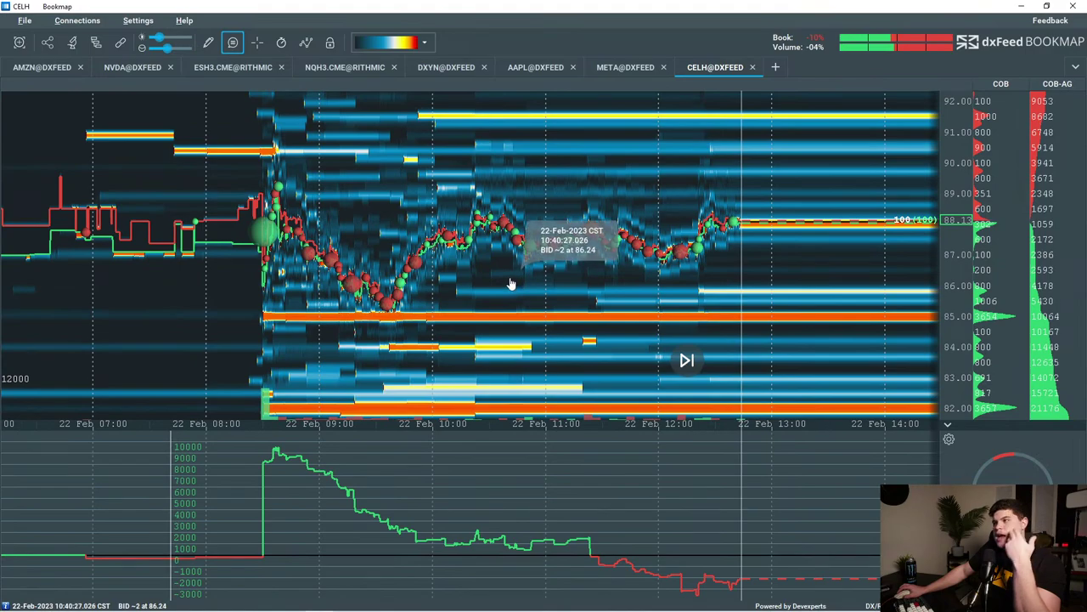
pyautogui.scroll(2, 966, 342)
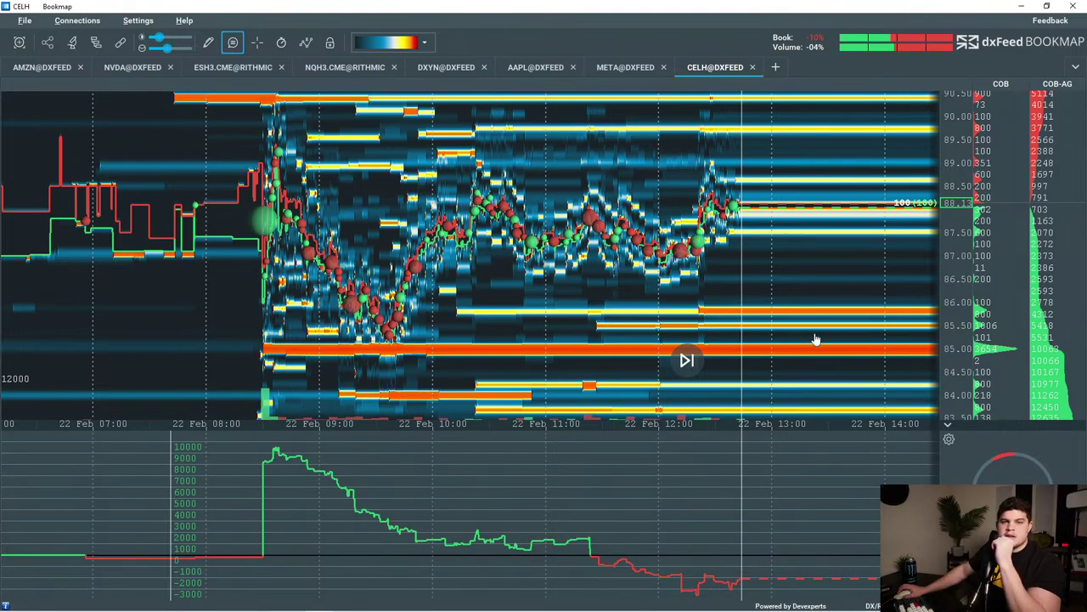
pyautogui.moveTo(740, 290)
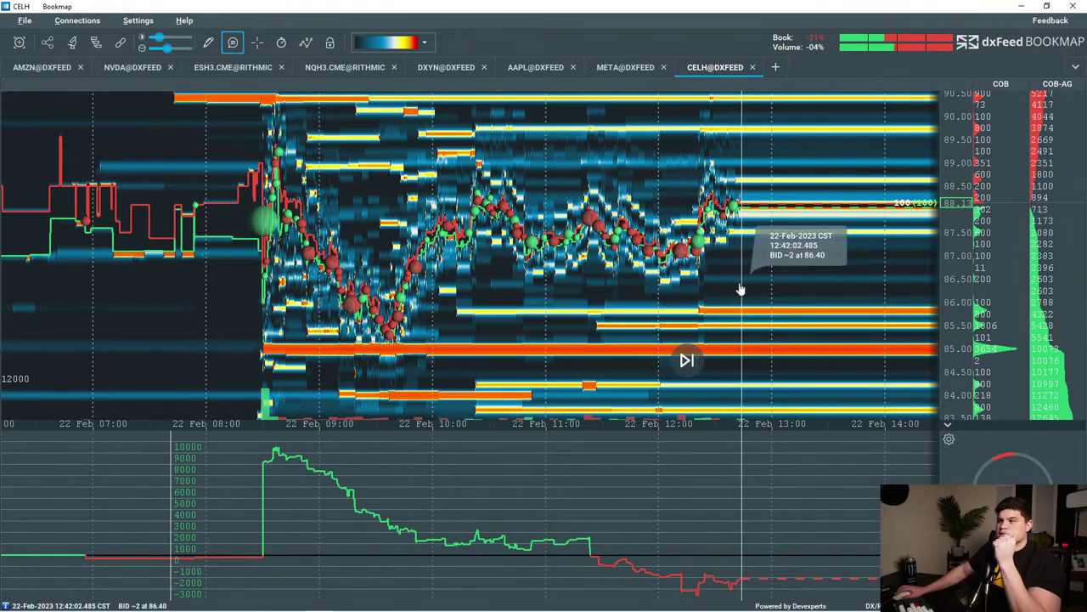
pyautogui.scroll(-2, 958, 231)
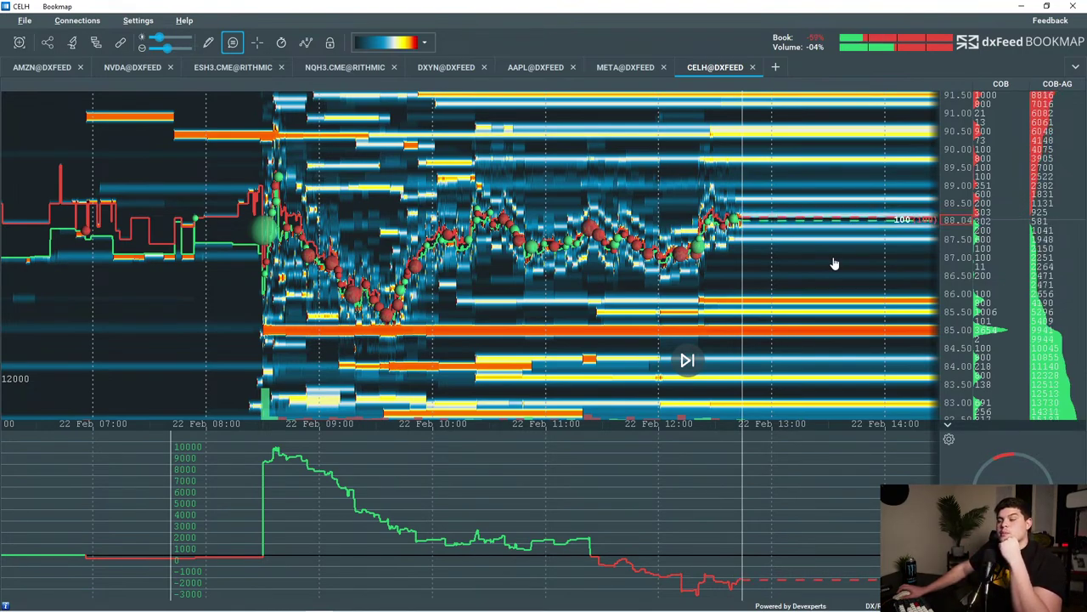
pyautogui.moveTo(865, 263); pyautogui.dragTo(773, 285)
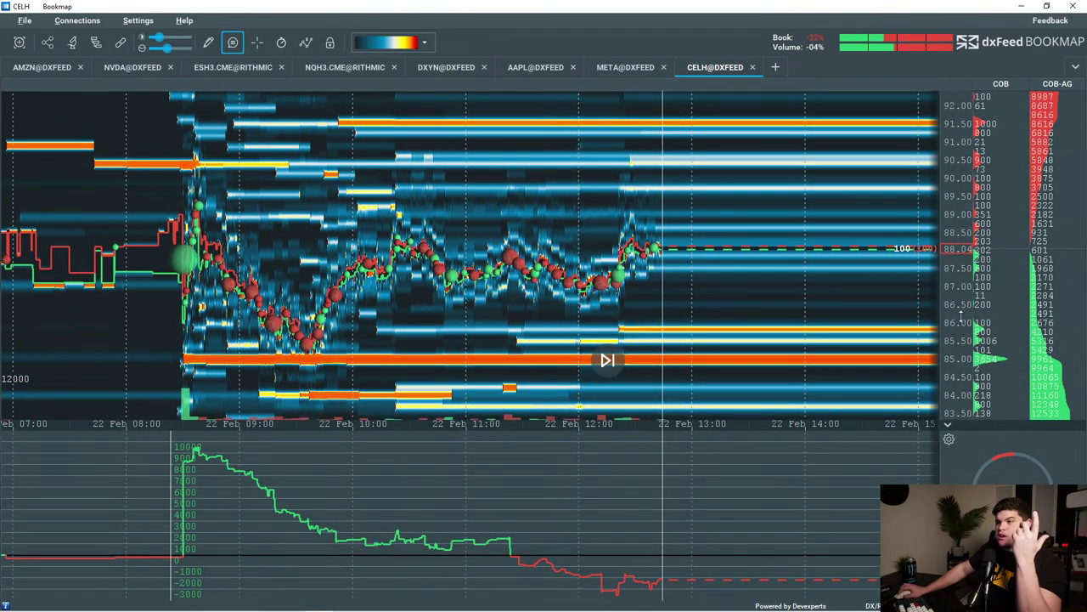
pyautogui.scroll(2, 961, 316)
pyautogui.moveTo(837, 309); pyautogui.dragTo(835, 297)
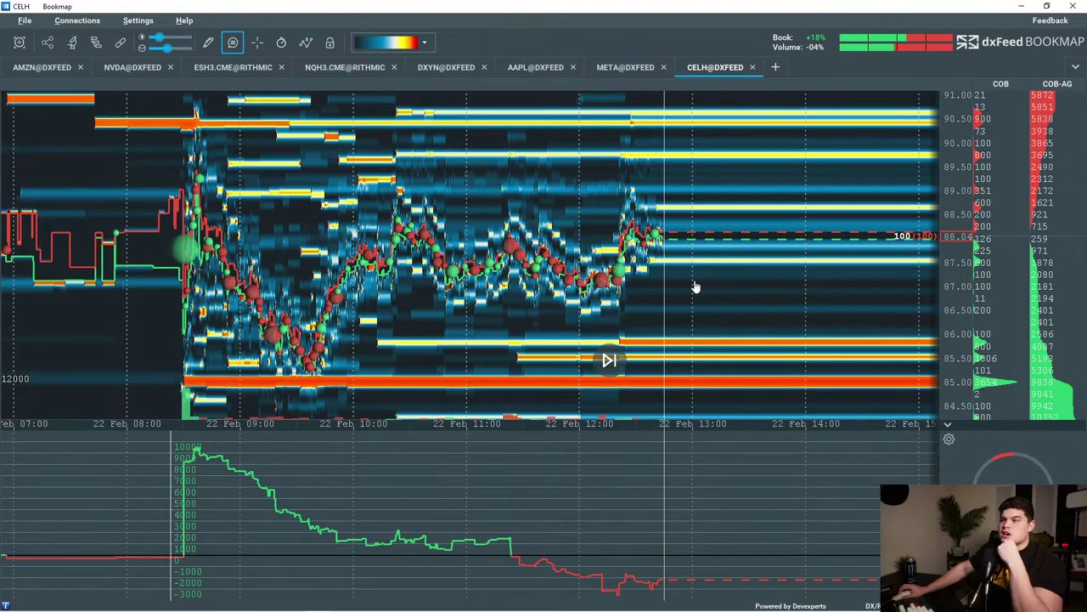
pyautogui.moveTo(687, 293); pyautogui.dragTo(705, 292)
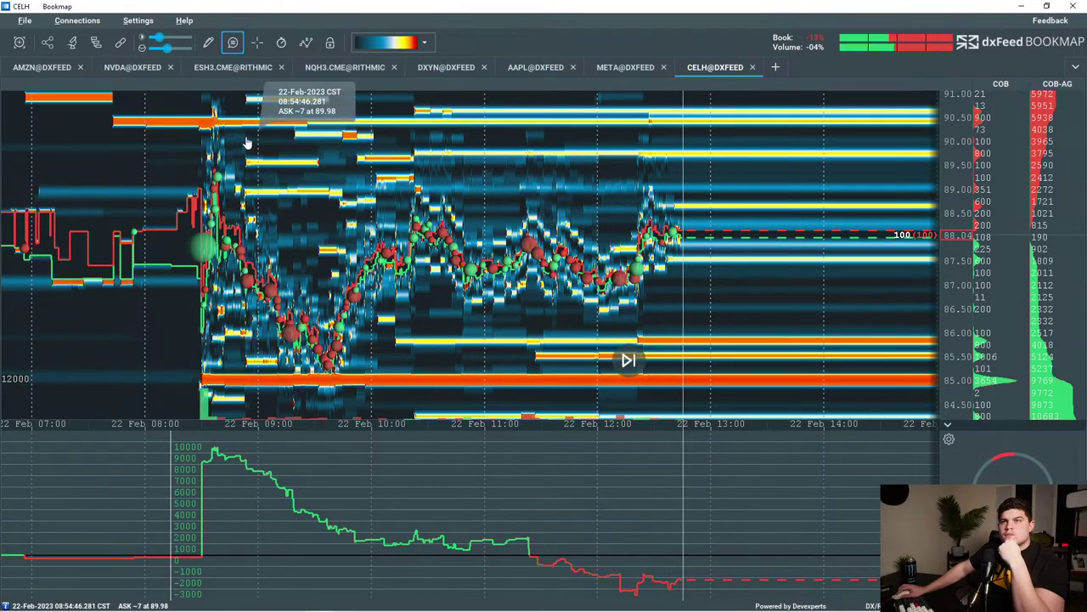
# Open the ESH3 heatmap and examine the liquidity around the 12:30 to 12:45 price action, between 4010 and 4030.
pyautogui.click(225, 68)
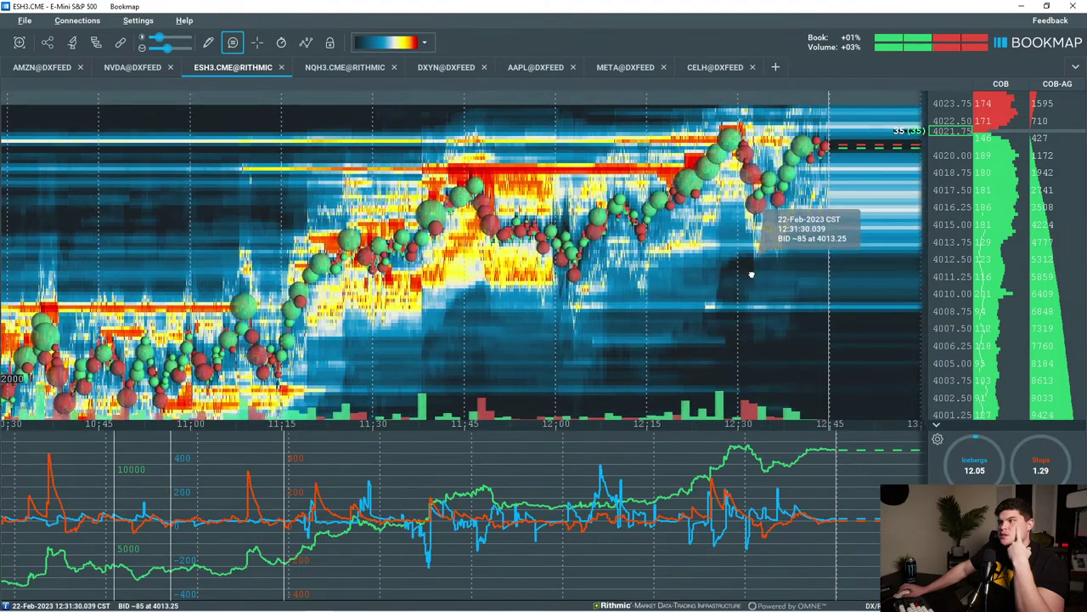
pyautogui.scroll(2, 749, 323)
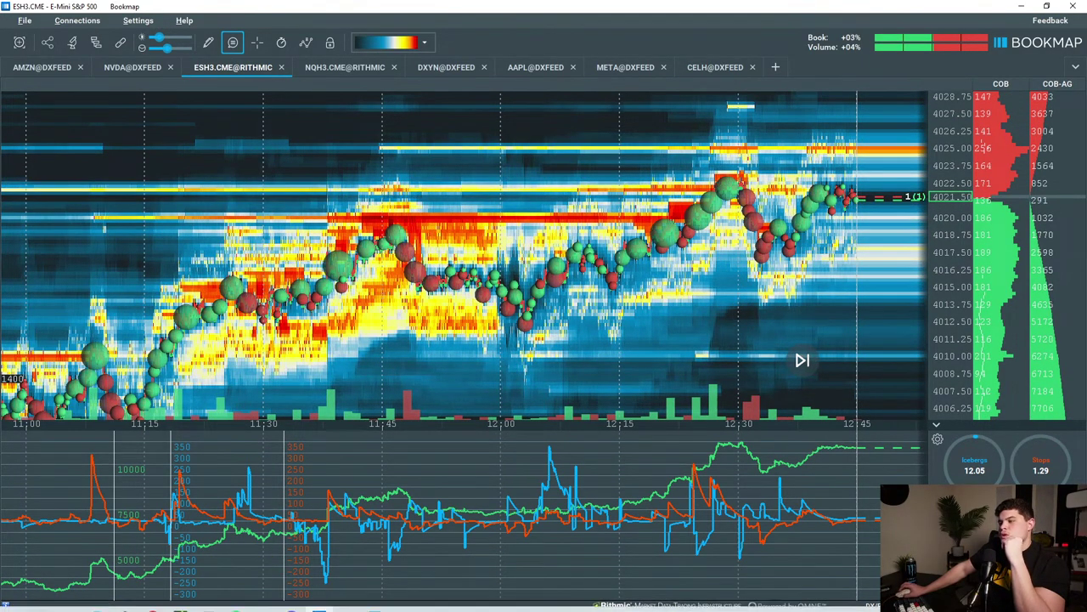
pyautogui.moveTo(815, 609)
pyautogui.moveTo(837, 290); pyautogui.dragTo(744, 304)
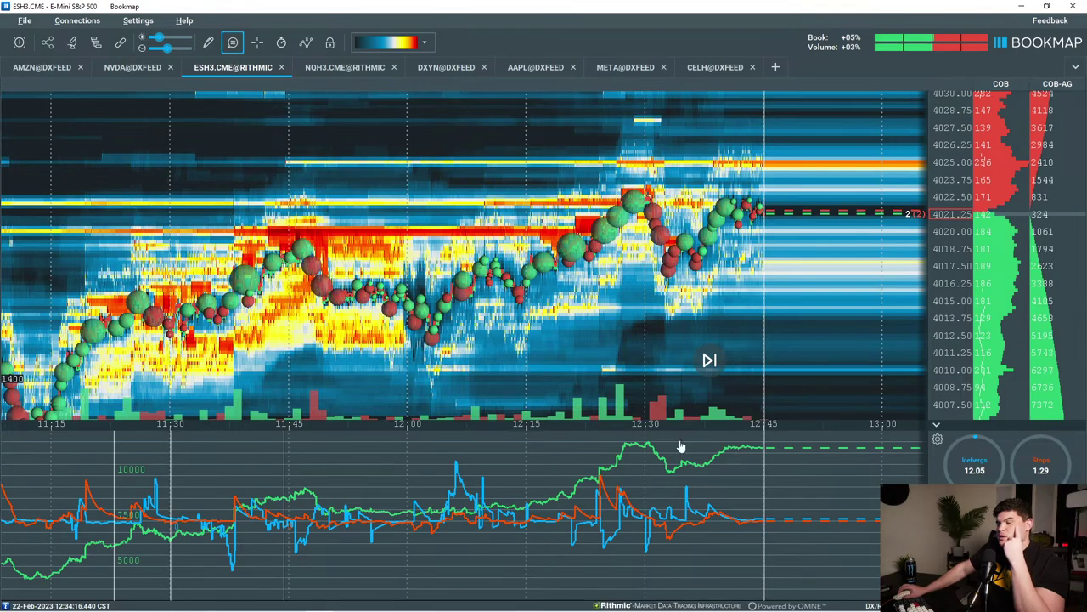
pyautogui.scroll(3, 761, 281)
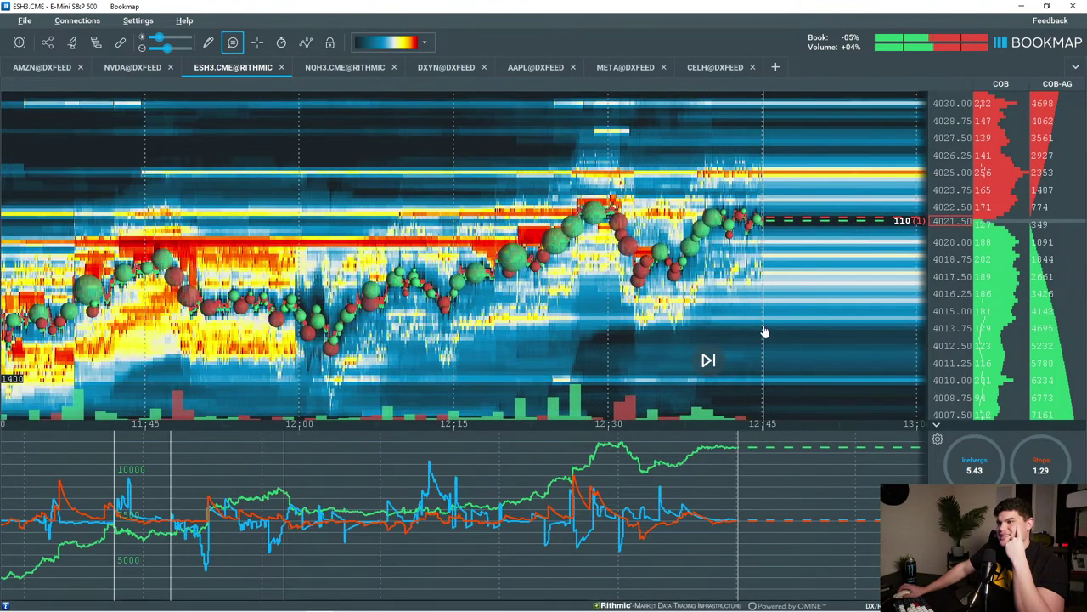
pyautogui.scroll(2, 789, 301)
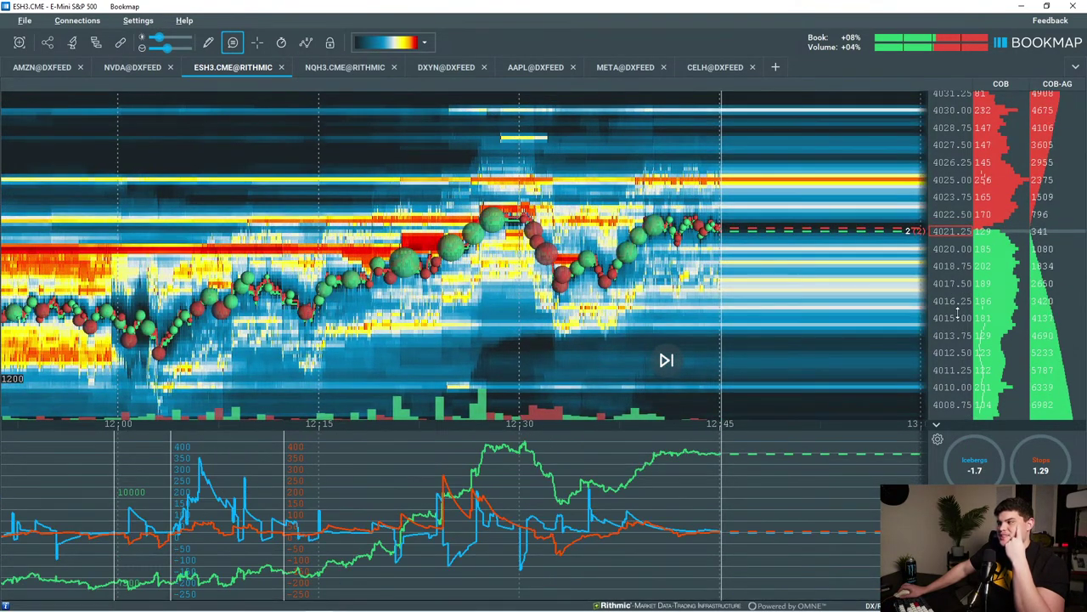
pyautogui.moveTo(958, 312); pyautogui.dragTo(957, 299)
pyautogui.moveTo(869, 297); pyautogui.dragTo(730, 295)
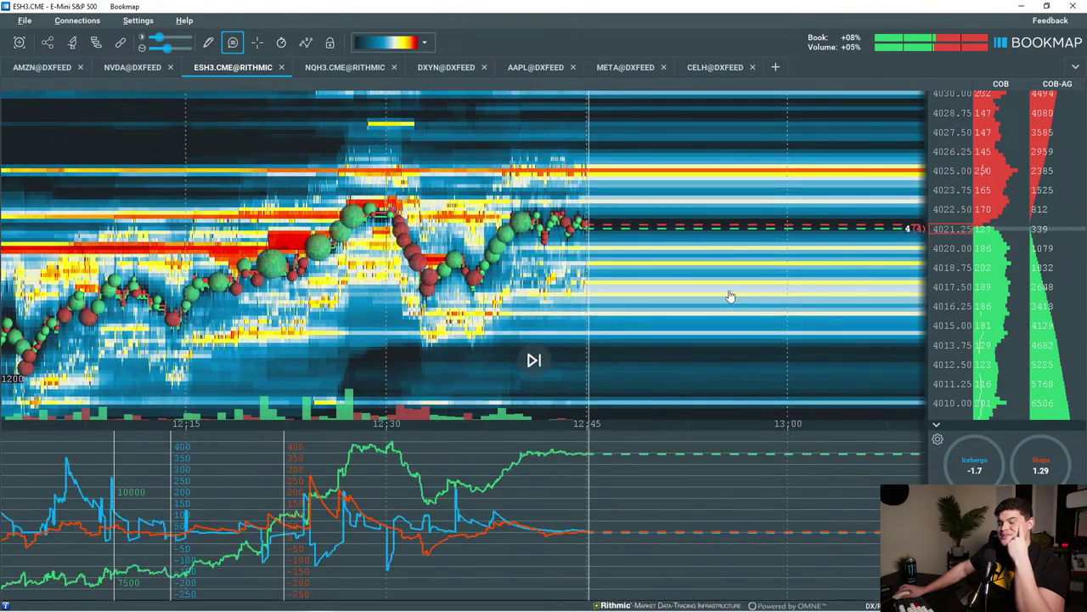
# Examine the wider ESH3 heatmap from 11:00 to the current time, between 4005 and 4032.50.
pyautogui.scroll(-4, 731, 296)
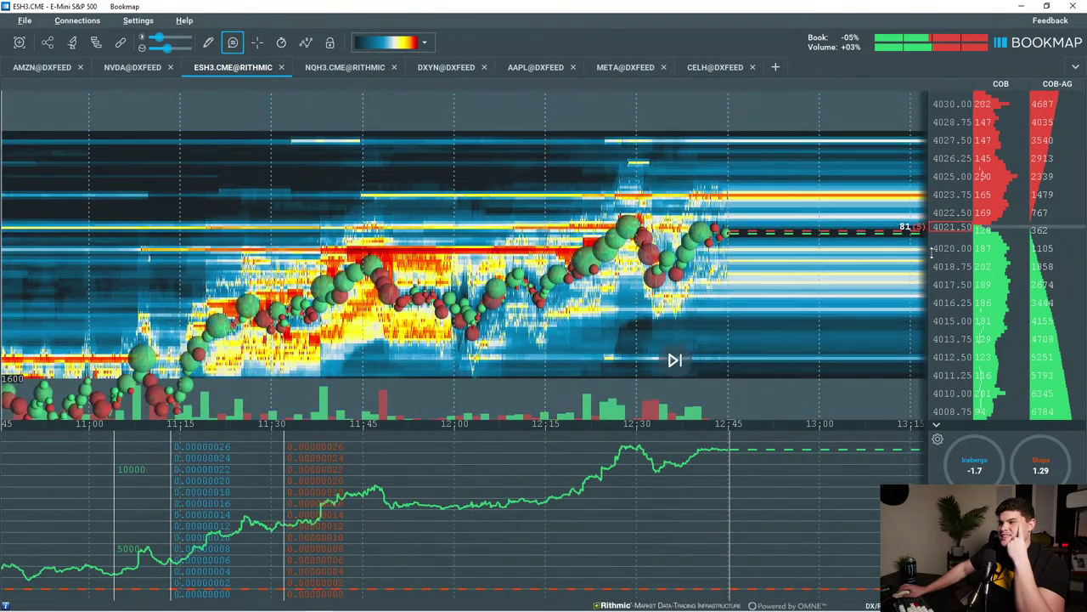
pyautogui.moveTo(932, 253); pyautogui.dragTo(932, 270)
pyautogui.moveTo(821, 272); pyautogui.dragTo(806, 276)
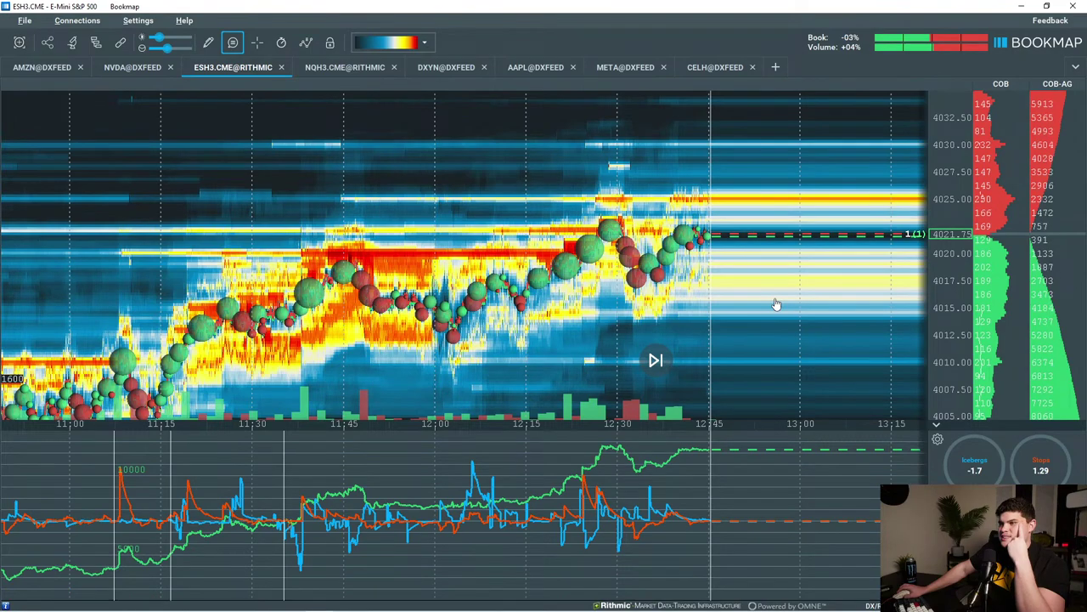
pyautogui.scroll(2, 776, 304)
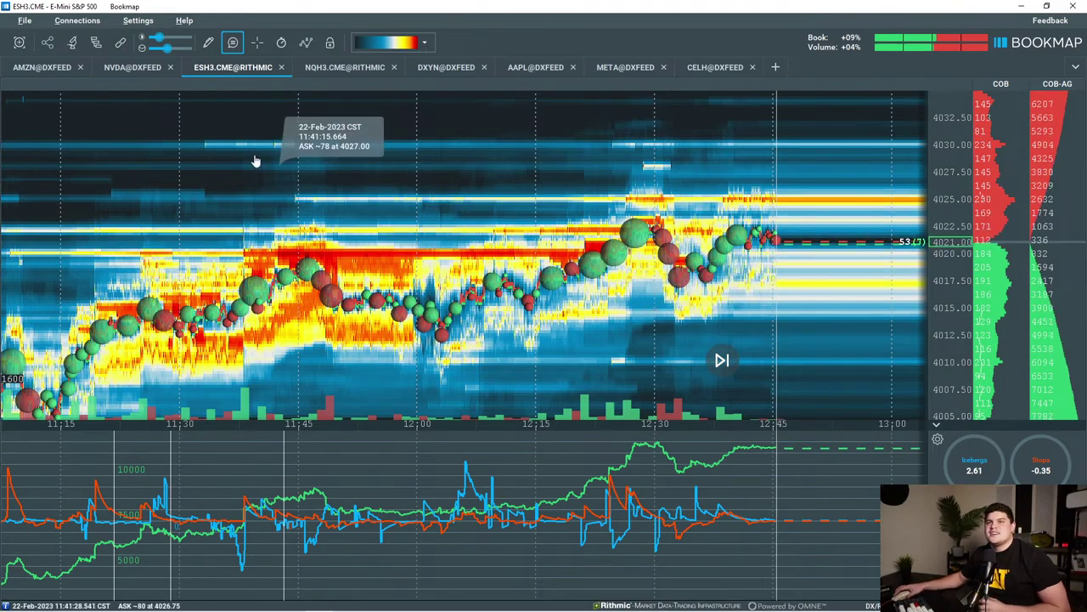
# Open the AMZN heatmap and examine its liquidity between about 95.50 and 96.80 from 10:30 to the current time.
pyautogui.click(41, 68)
pyautogui.scroll(-5, 167, 268)
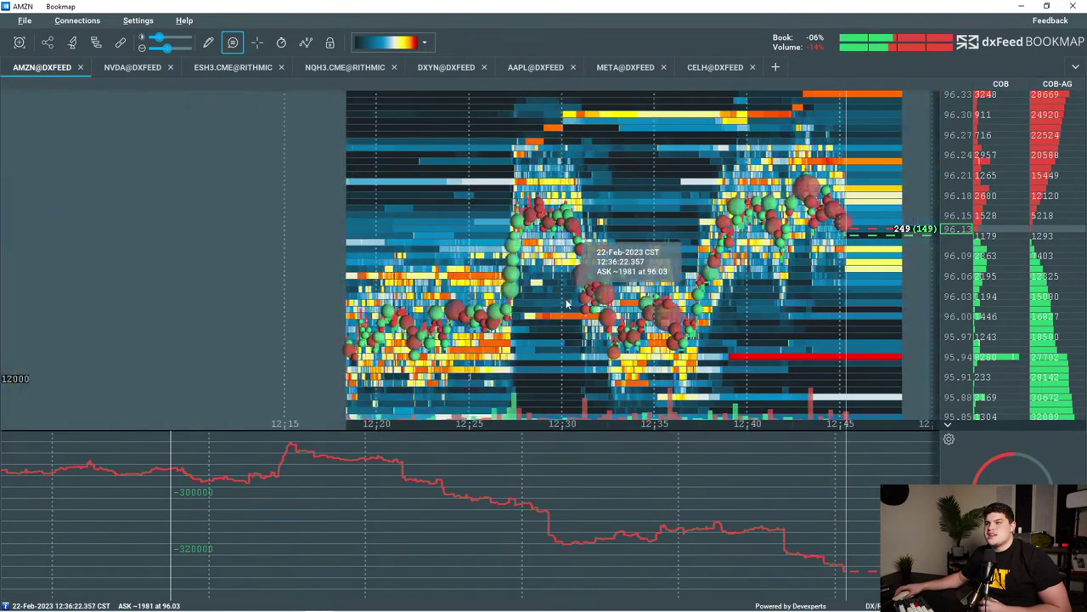
pyautogui.scroll(-5, 171, 255)
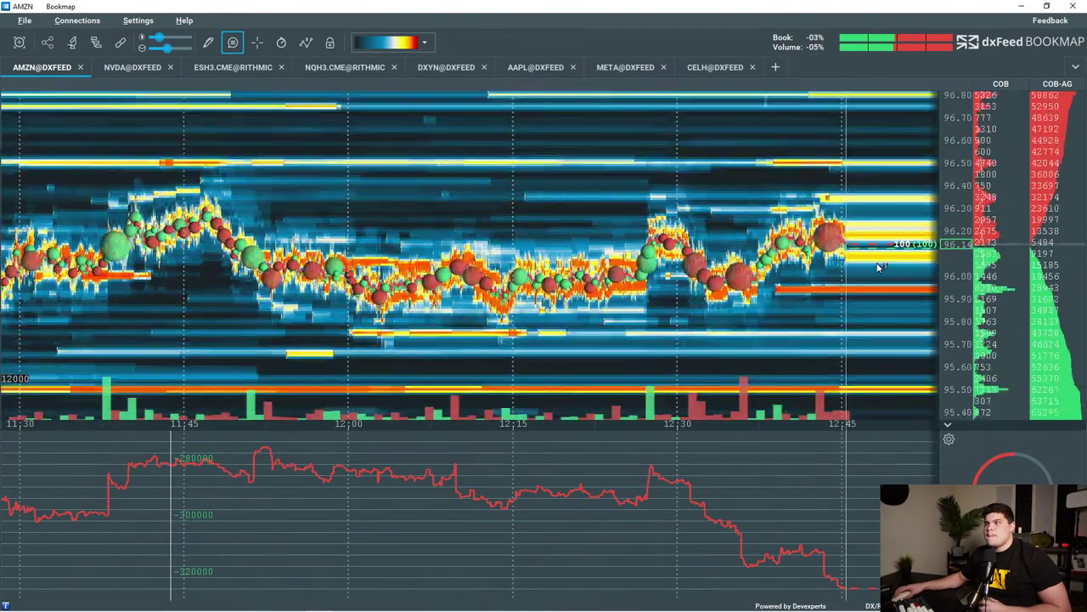
pyautogui.scroll(2, 960, 290)
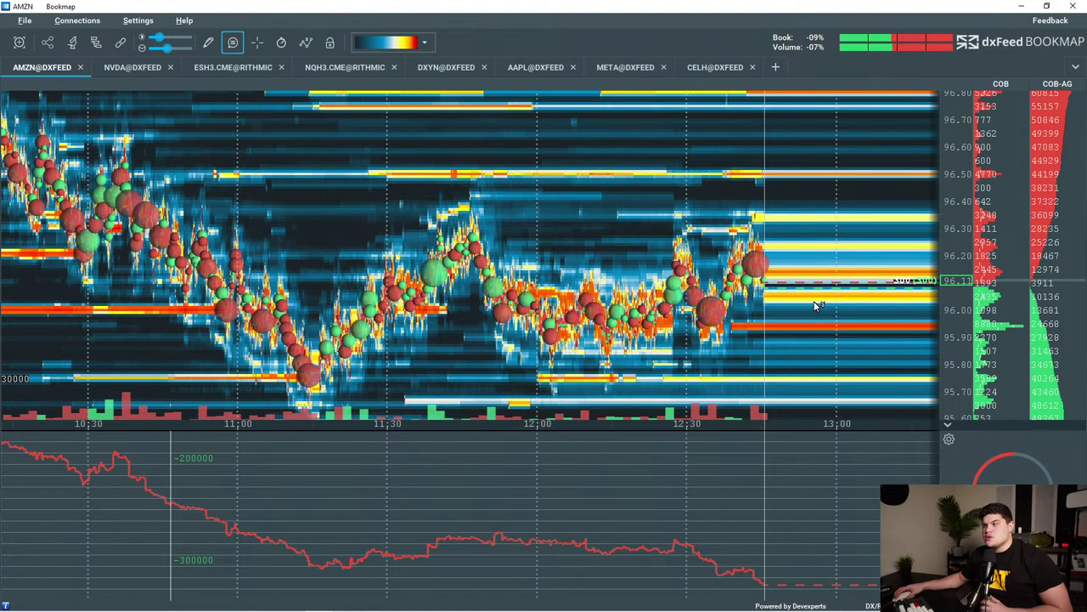
pyautogui.moveTo(759, 298)
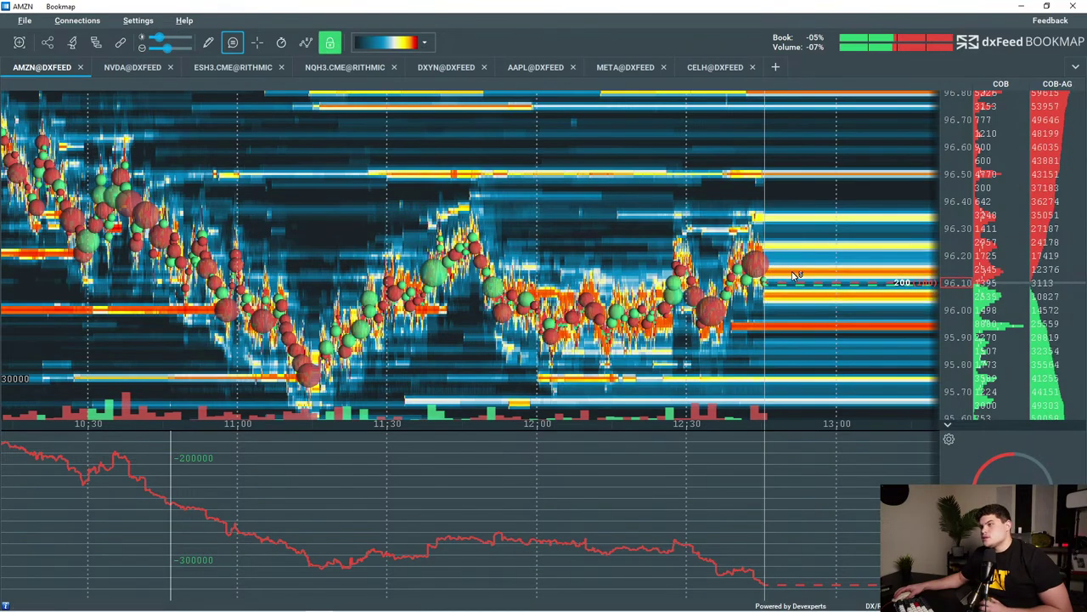
# Compare AMZN's recent swings since 11:30 with the resting liquidity between 95.50 and 96.50.
pyautogui.moveTo(956, 266); pyautogui.dragTo(963, 293)
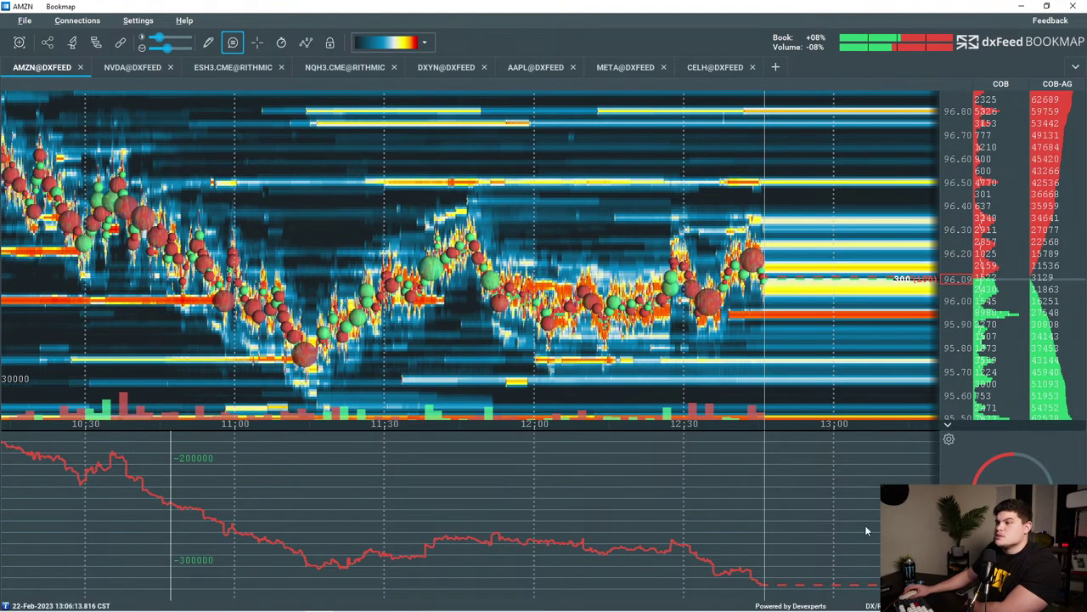
pyautogui.moveTo(671, 345); pyautogui.dragTo(590, 323)
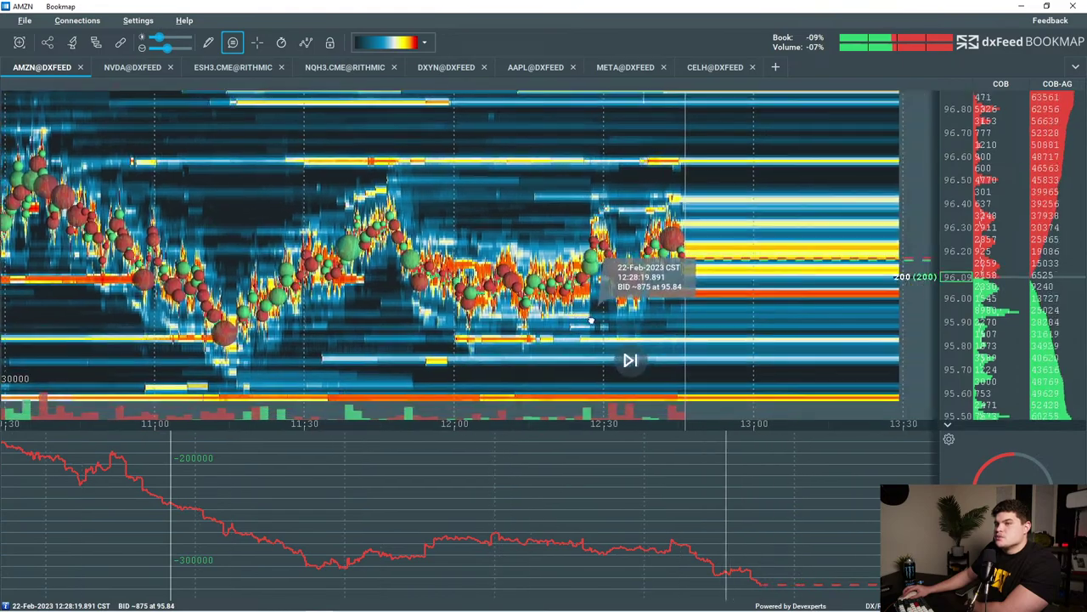
pyautogui.scroll(3, 587, 324)
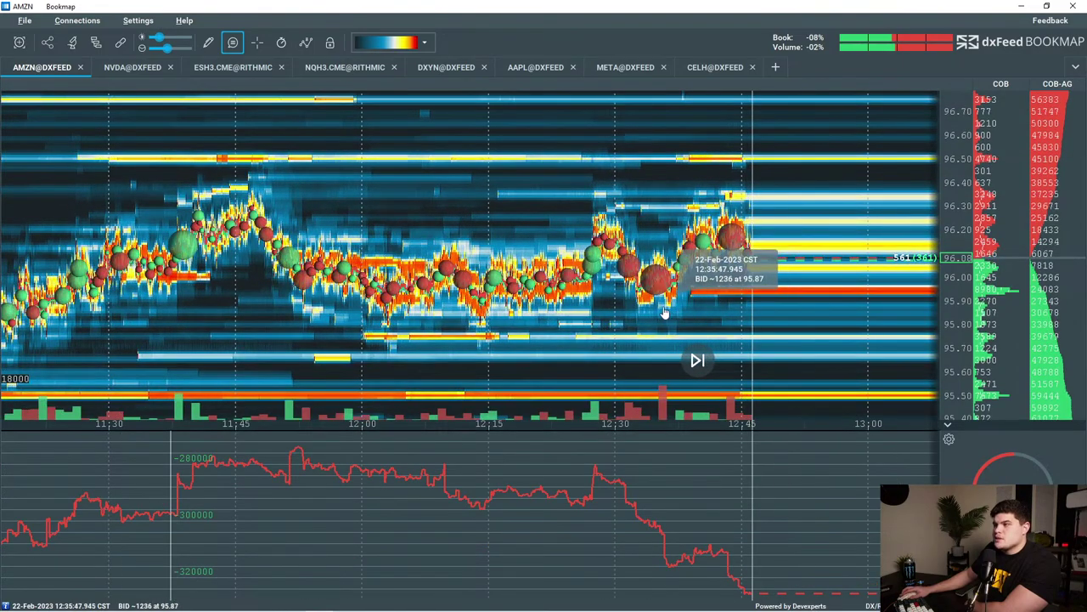
pyautogui.moveTo(968, 309); pyautogui.dragTo(944, 302)
pyautogui.scroll(-3, 832, 309)
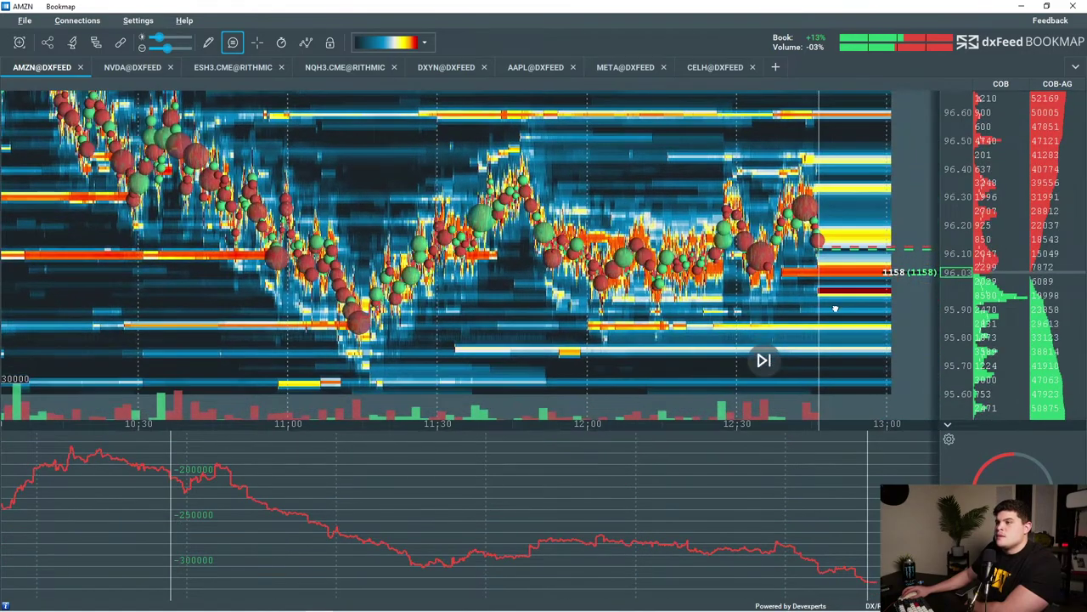
# Open the ESH3 heatmap and examine its liquidity since 10:30, between 4002.50 and 4027.50.
pyautogui.click(251, 69)
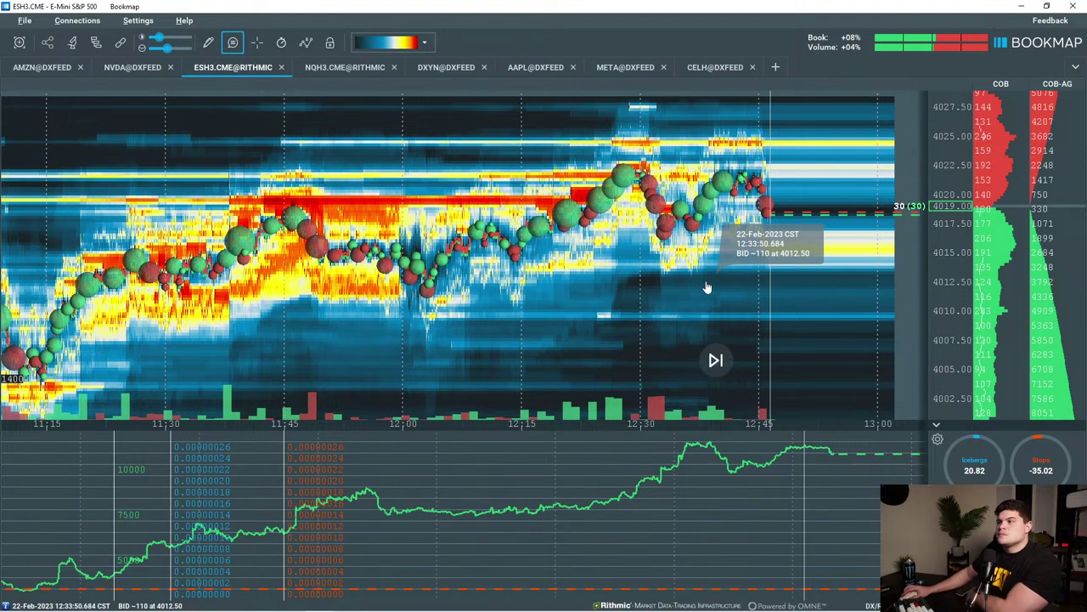
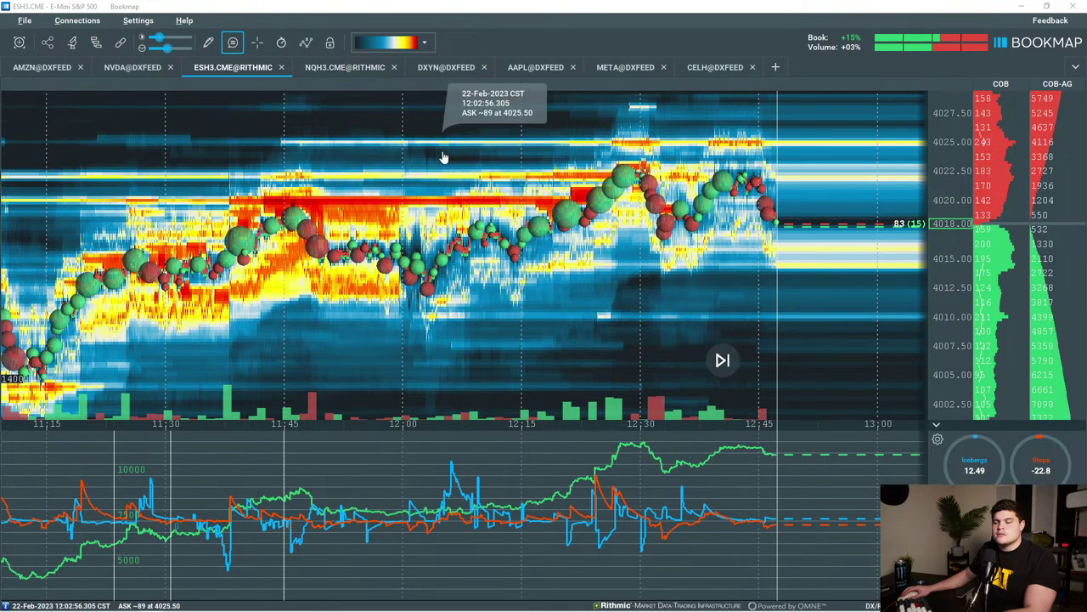
pyautogui.scroll(2, 549, 331)
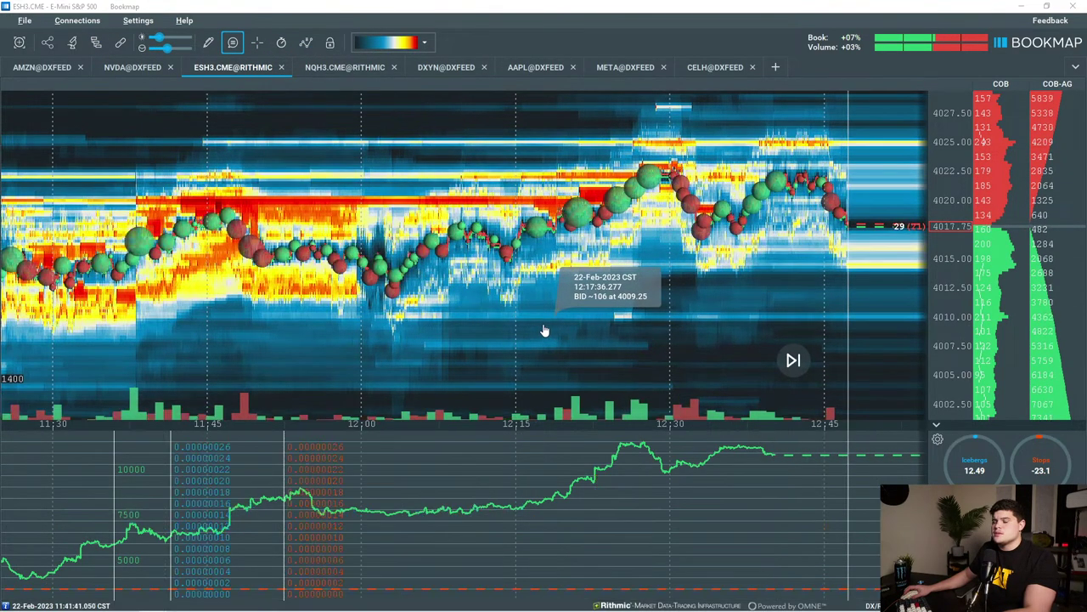
pyautogui.scroll(-4, 713, 304)
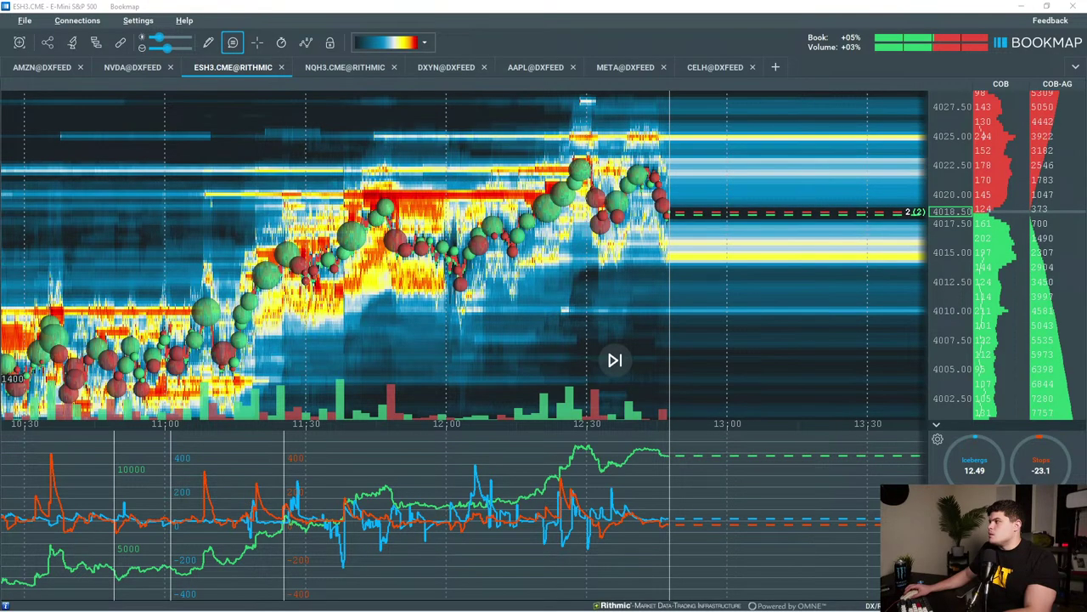
# Switch to TradingView and widen the META daily chart's price range to about 144 to 204.
pyautogui.hotkey('alt', 'Tab')
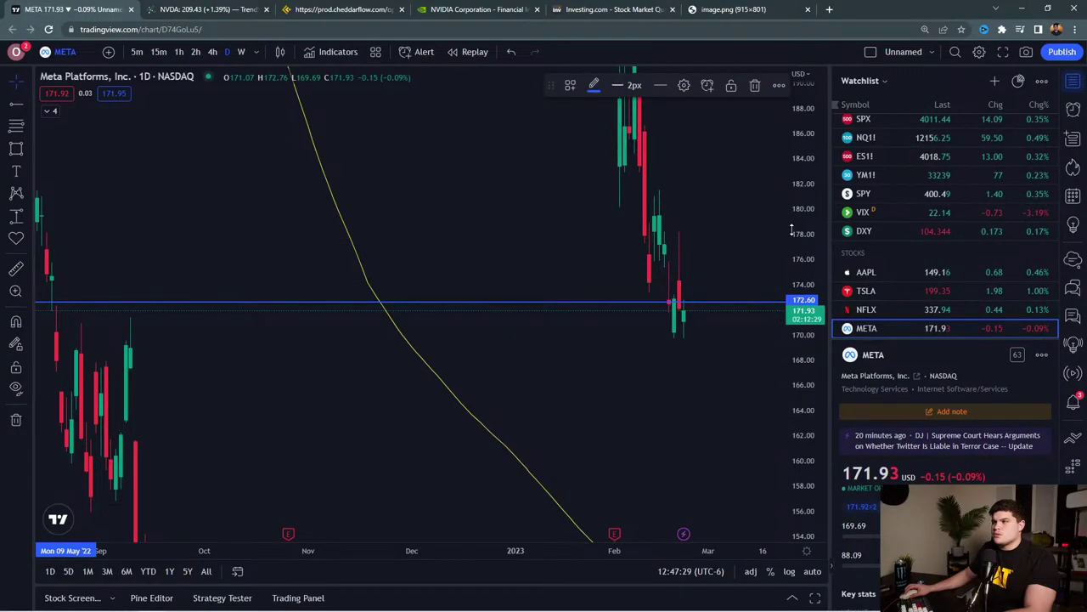
pyautogui.moveTo(802, 229); pyautogui.dragTo(801, 394)
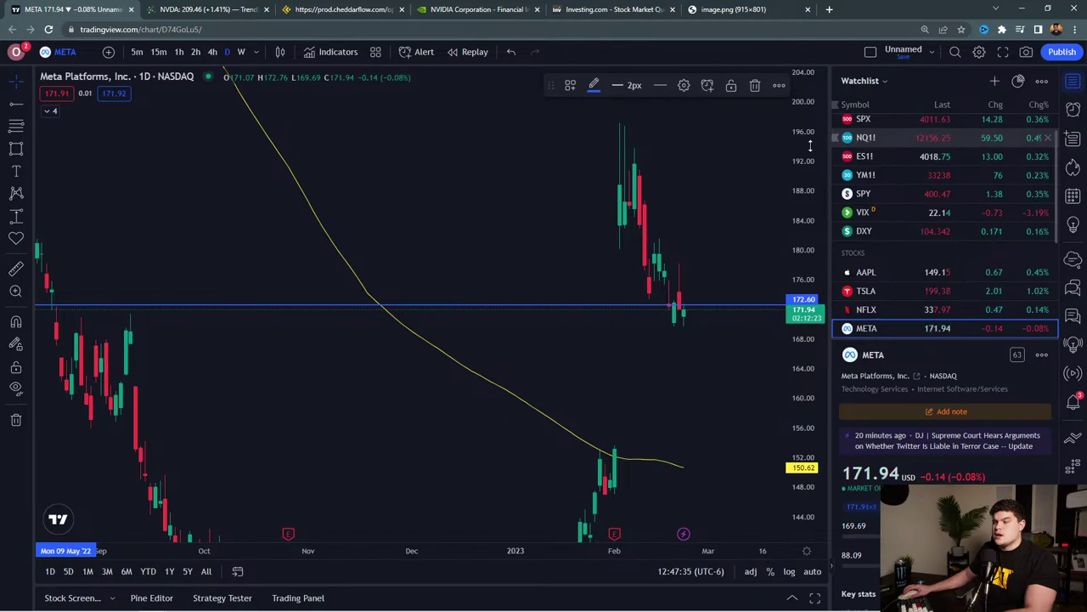
# Check the 200-period moving average's inputs and compare it on META's hourly and daily charts.
pyautogui.click(51, 111)
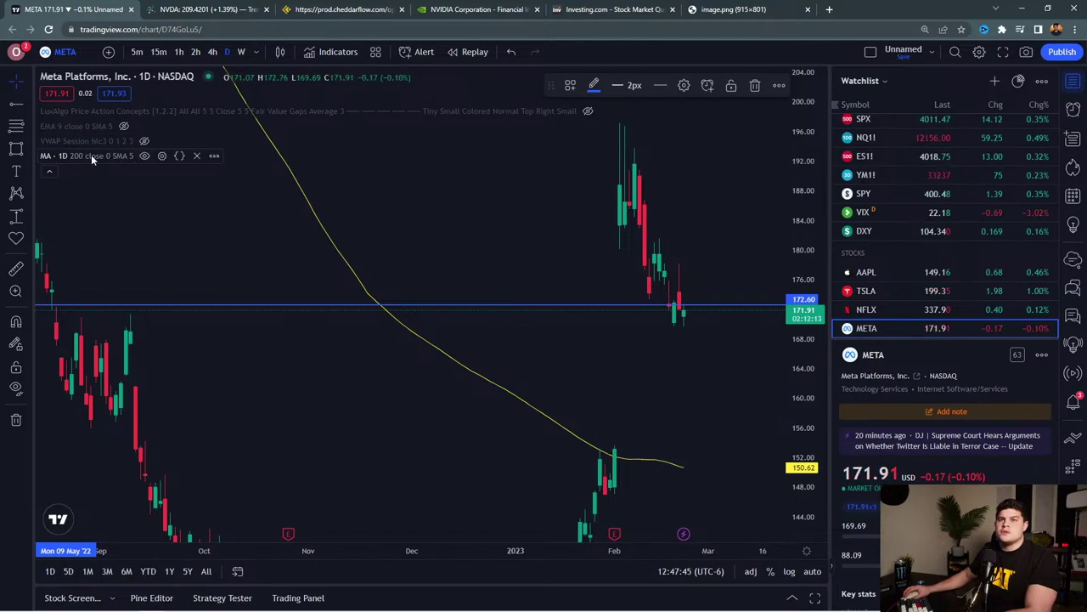
pyautogui.click(162, 155)
pyautogui.click(455, 231)
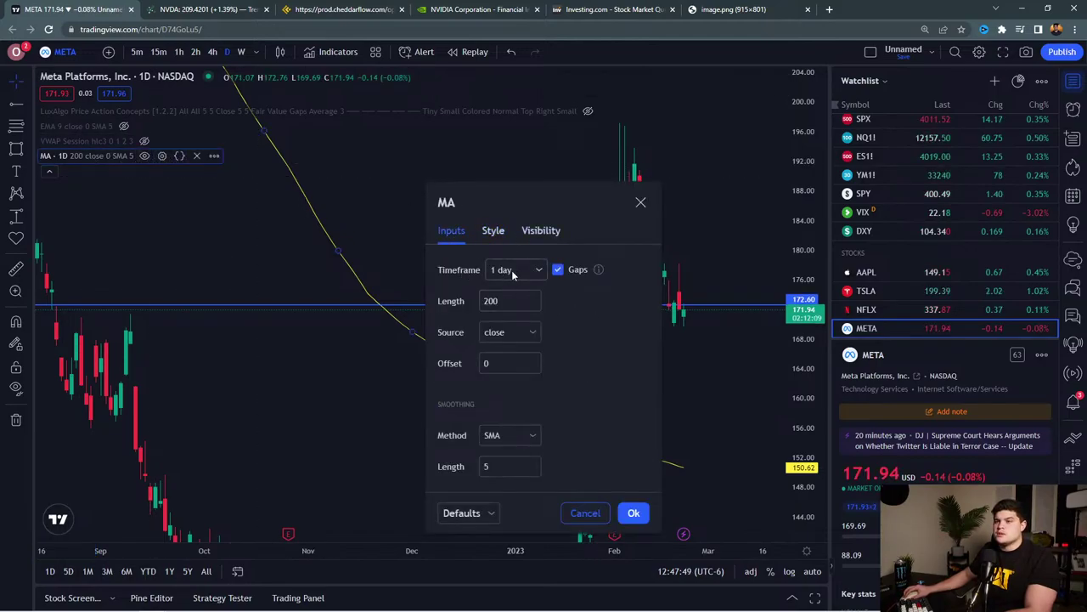
pyautogui.press('Escape')
pyautogui.click(213, 52)
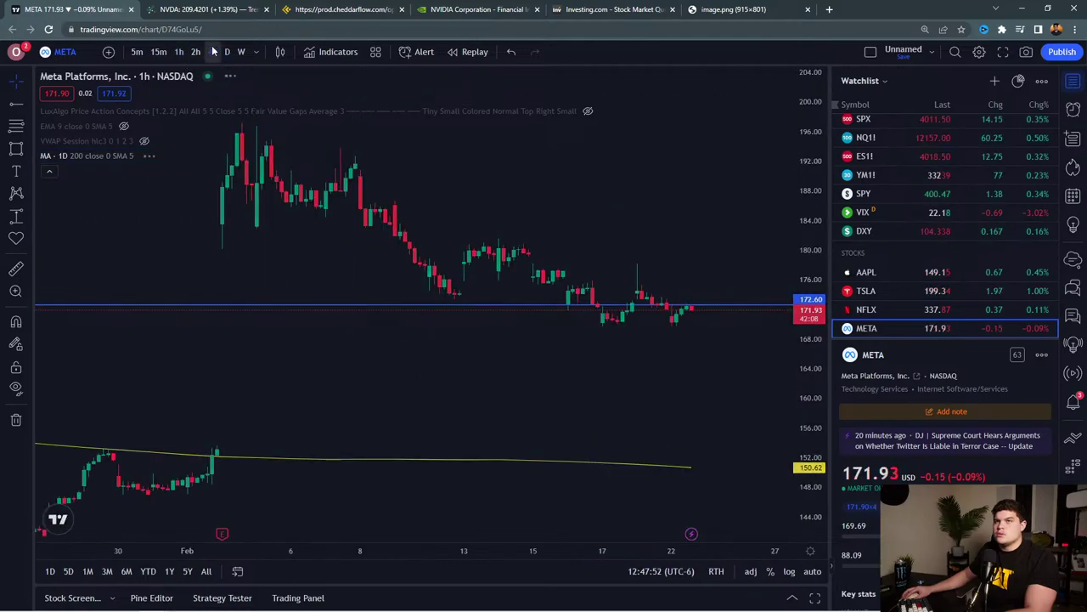
pyautogui.click(227, 52)
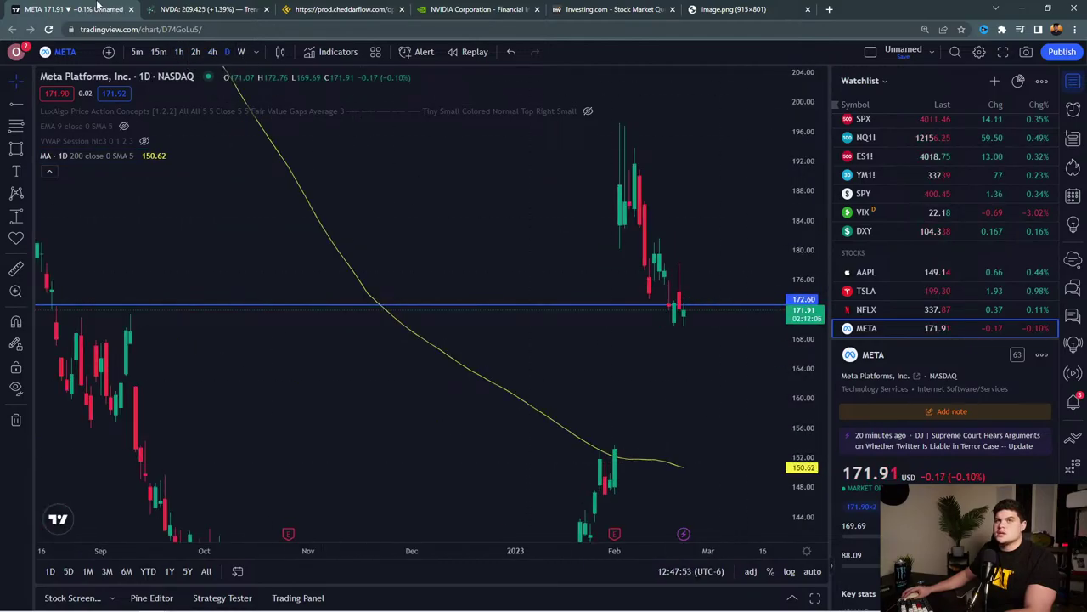
# Switch to Bookmap and examine the ESH3 liquidity between 4005 and 4025 from 11:30 to the current time.
pyautogui.hotkey('alt', 'Tab')
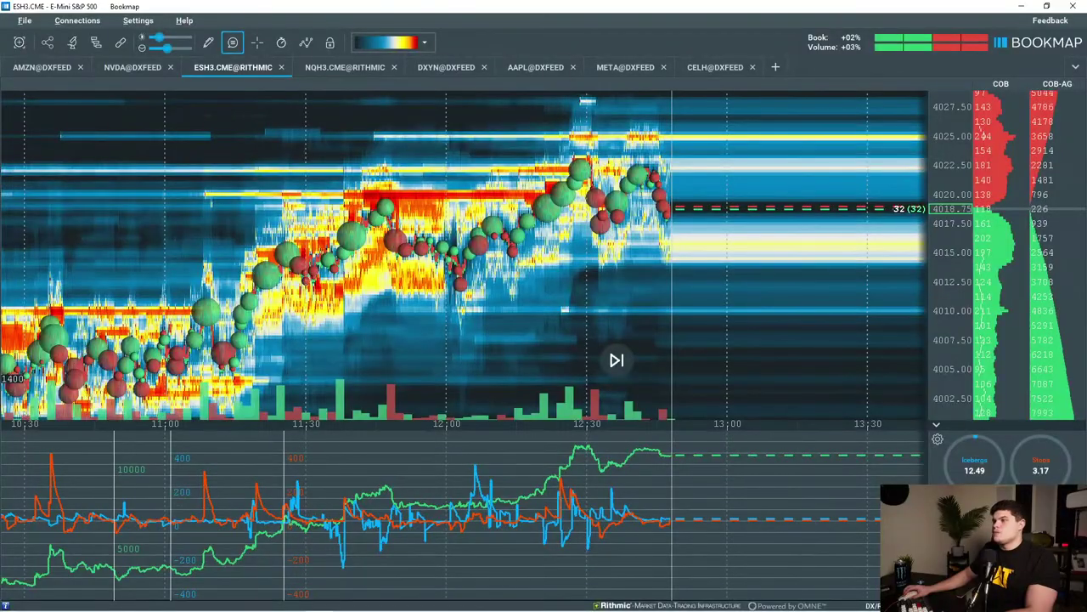
pyautogui.scroll(3, 640, 281)
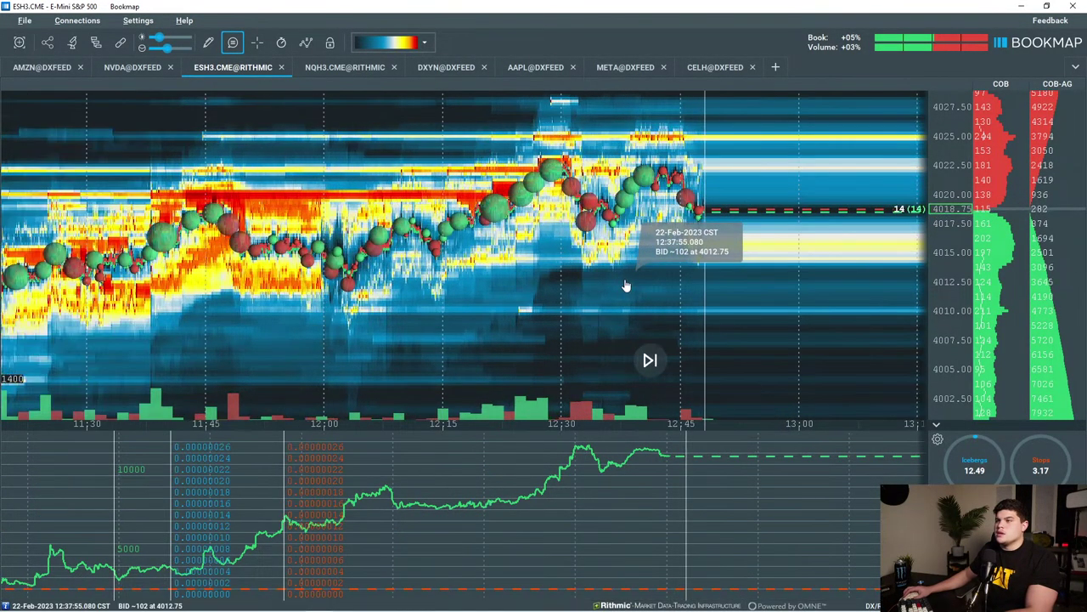
pyautogui.moveTo(954, 290); pyautogui.dragTo(954, 255)
pyautogui.moveTo(922, 221); pyautogui.dragTo(873, 213)
pyautogui.moveTo(633, 208)
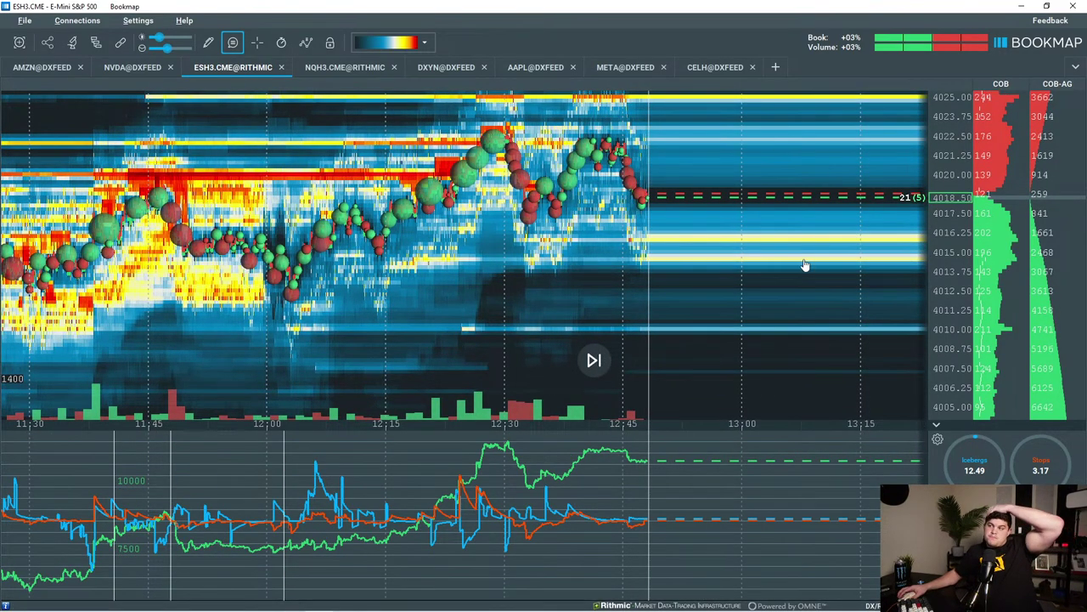
pyautogui.moveTo(918, 610)
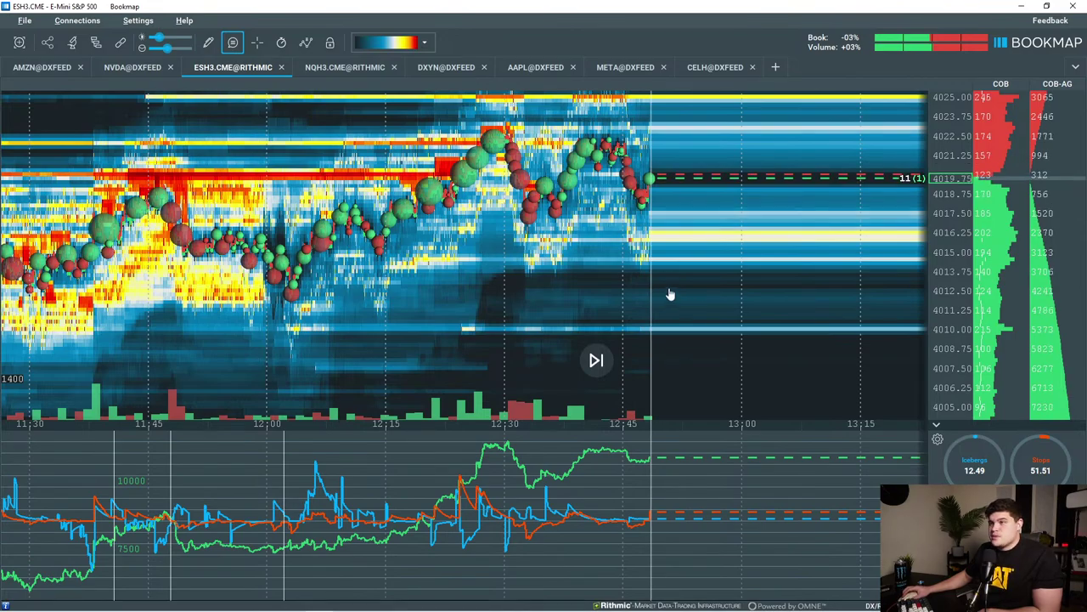
# Examine the ESH3 heatmap between 4005 and 4030, comparing the price action since 11:00 with the resting liquidity.
pyautogui.scroll(-2, 672, 295)
pyautogui.scroll(-2, 943, 265)
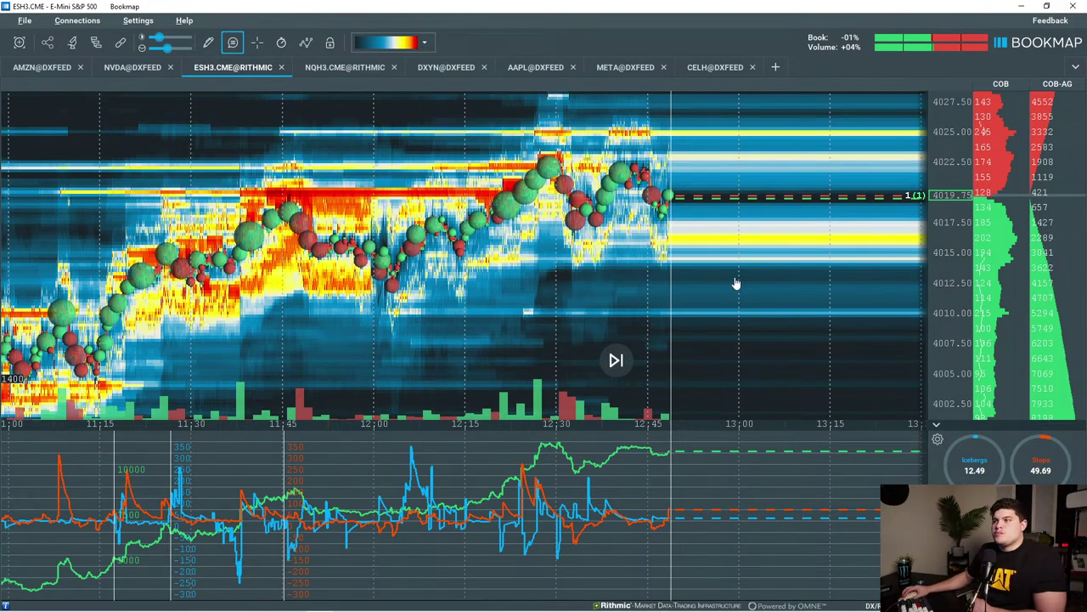
pyautogui.moveTo(737, 283); pyautogui.dragTo(748, 327)
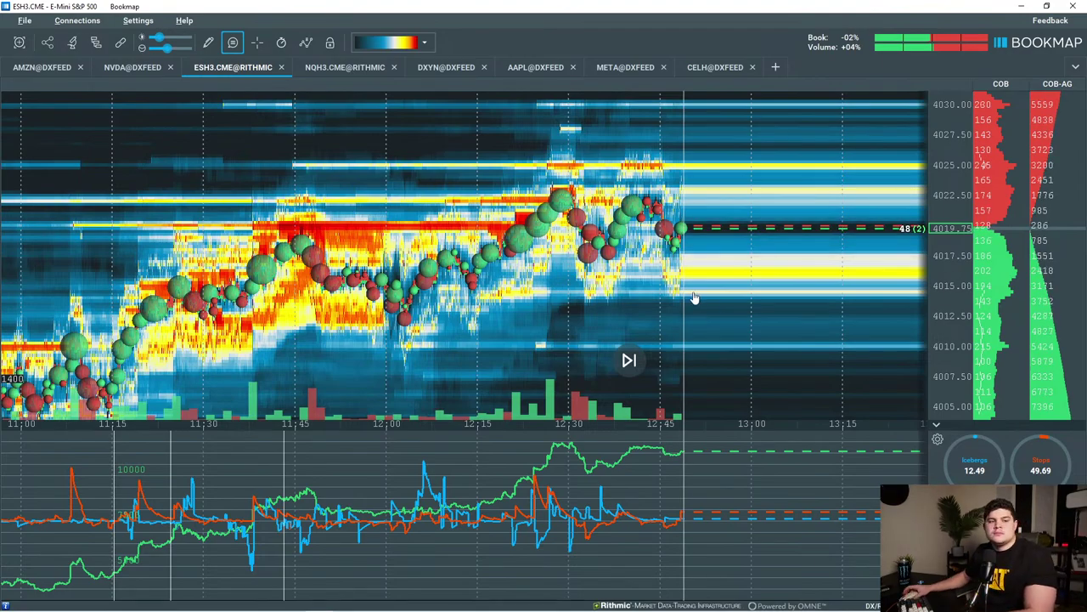
pyautogui.scroll(2, 705, 314)
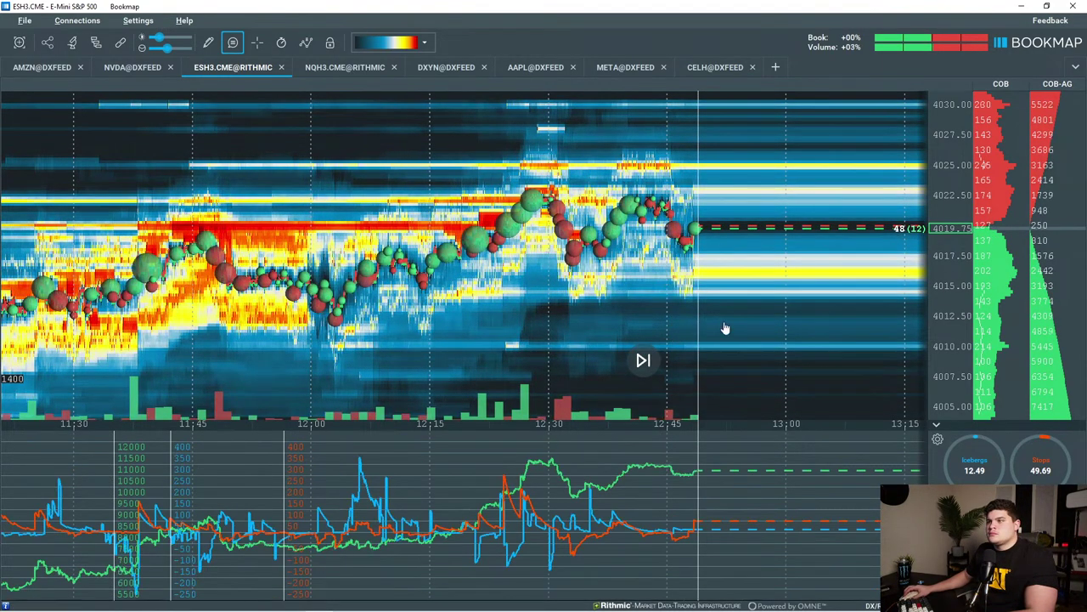
pyautogui.moveTo(725, 328); pyautogui.dragTo(647, 326)
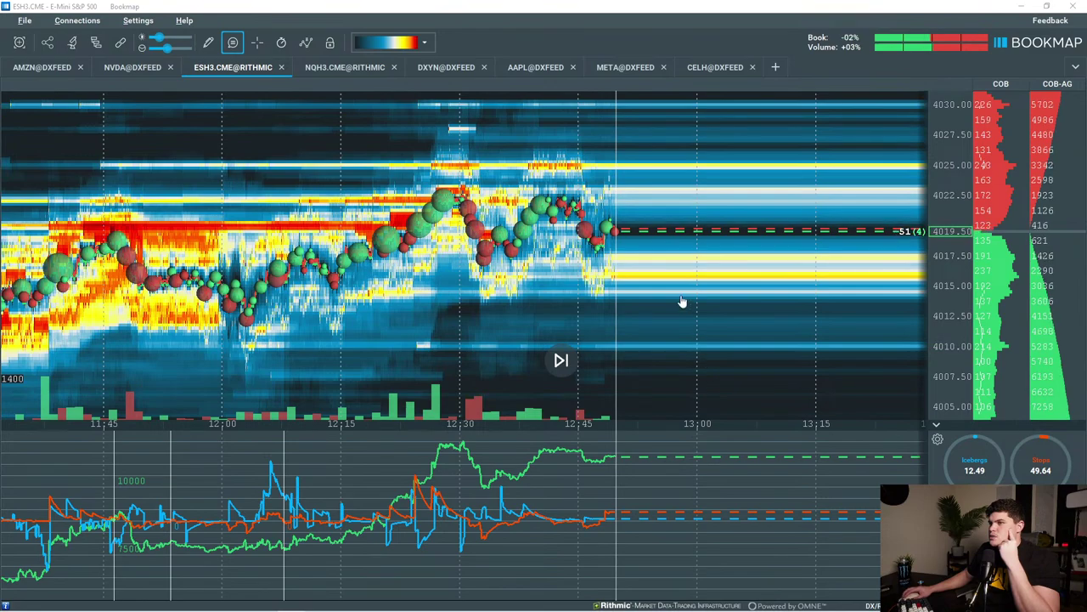
pyautogui.moveTo(685, 303); pyautogui.dragTo(709, 309)
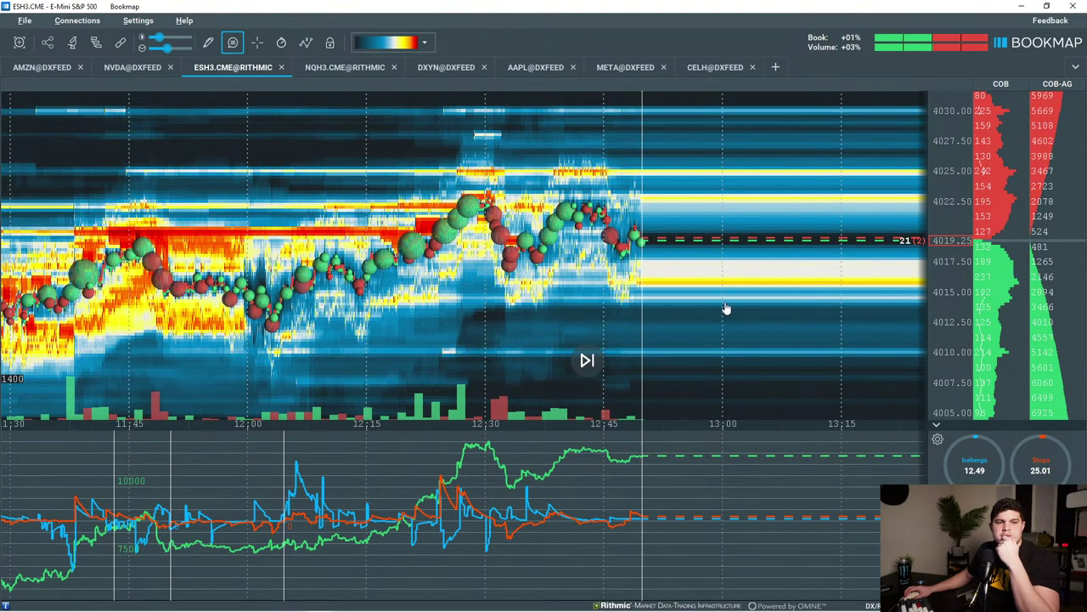
# Inspect the ESH3 bids near 4010 and 4013 beneath the price action around 12:45 to 12:50.
pyautogui.scroll(2, 692, 280)
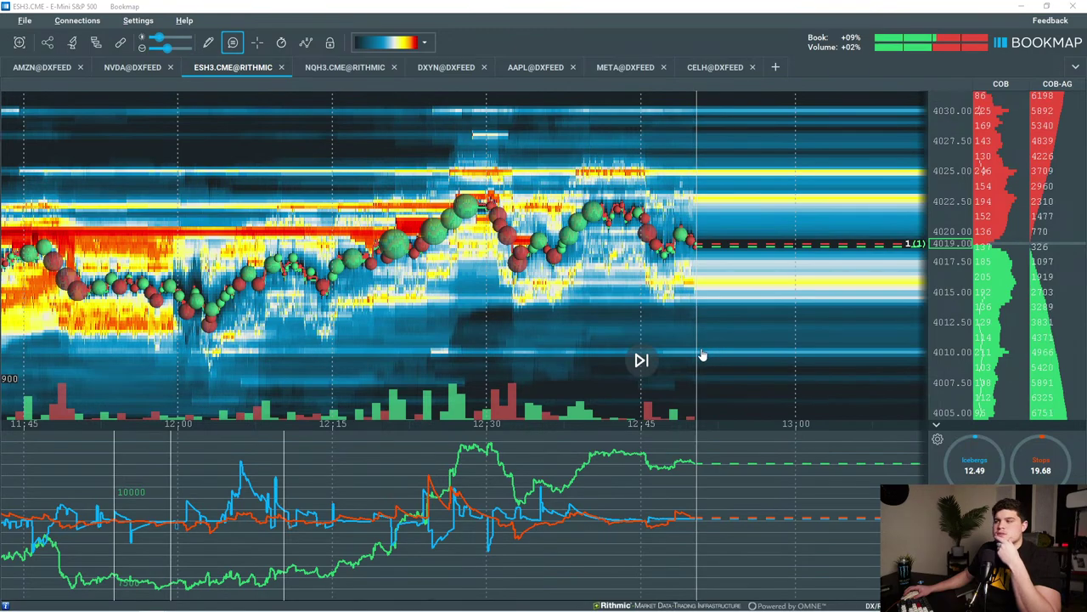
pyautogui.moveTo(696, 358)
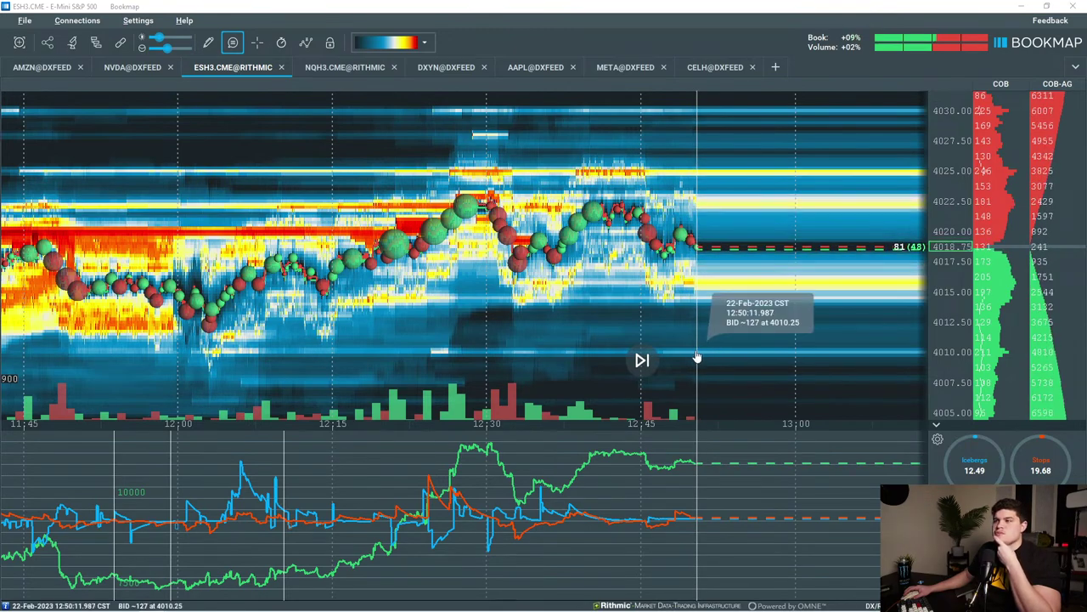
pyautogui.moveTo(729, 332); pyautogui.dragTo(699, 328)
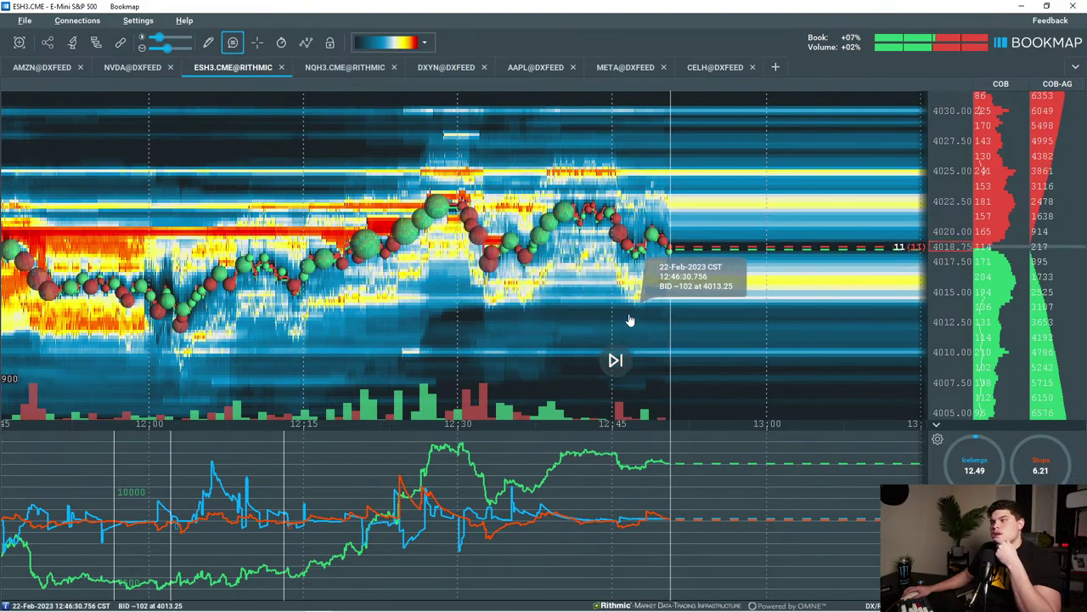
pyautogui.scroll(-3, 630, 319)
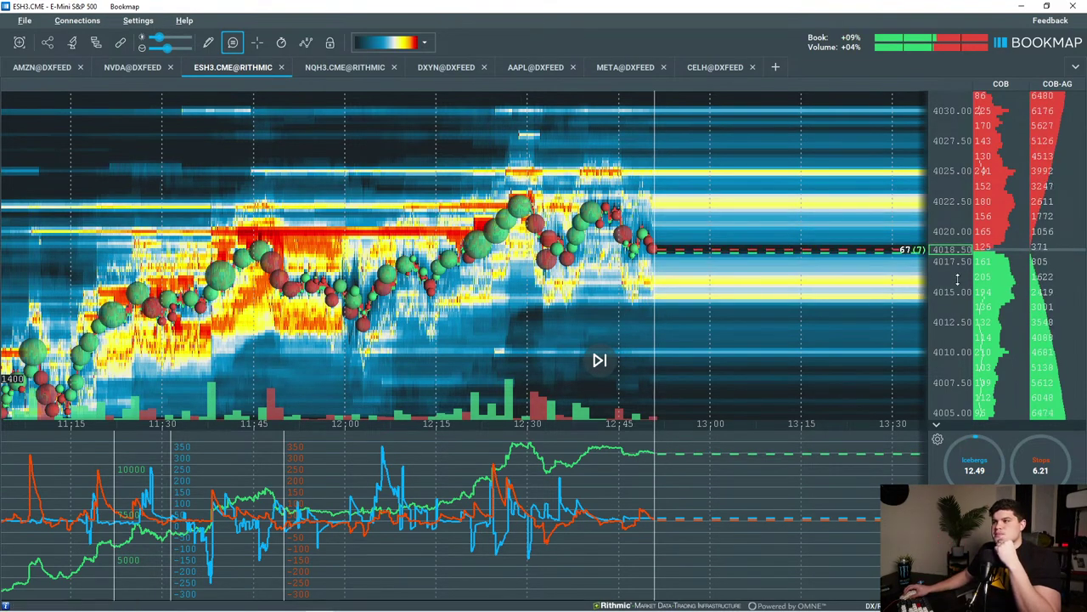
# Examine individual ESH3 liquidity levels in detail between about 4010 and 4023 around the current price.
pyautogui.scroll(4, 956, 266)
pyautogui.scroll(3, 774, 274)
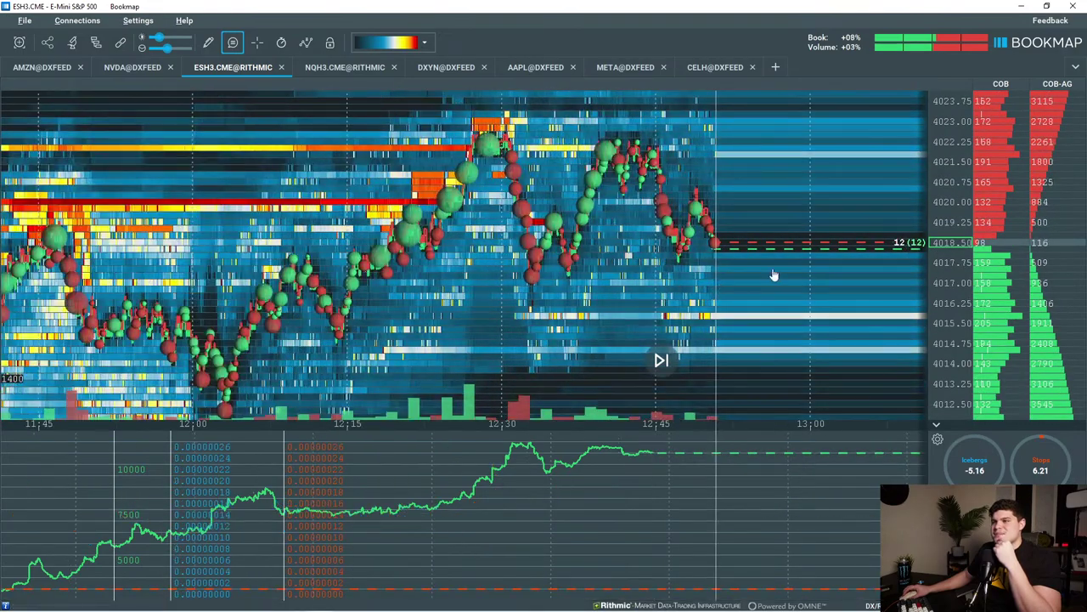
pyautogui.moveTo(792, 266); pyautogui.dragTo(716, 246)
pyautogui.moveTo(834, 288); pyautogui.dragTo(733, 269)
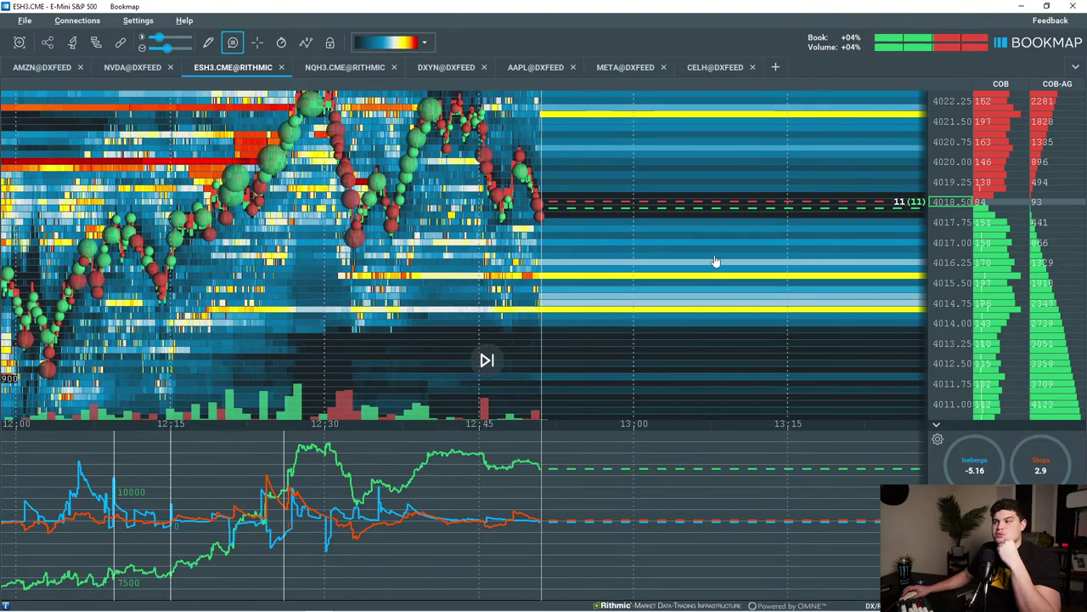
pyautogui.scroll(-1, 948, 228)
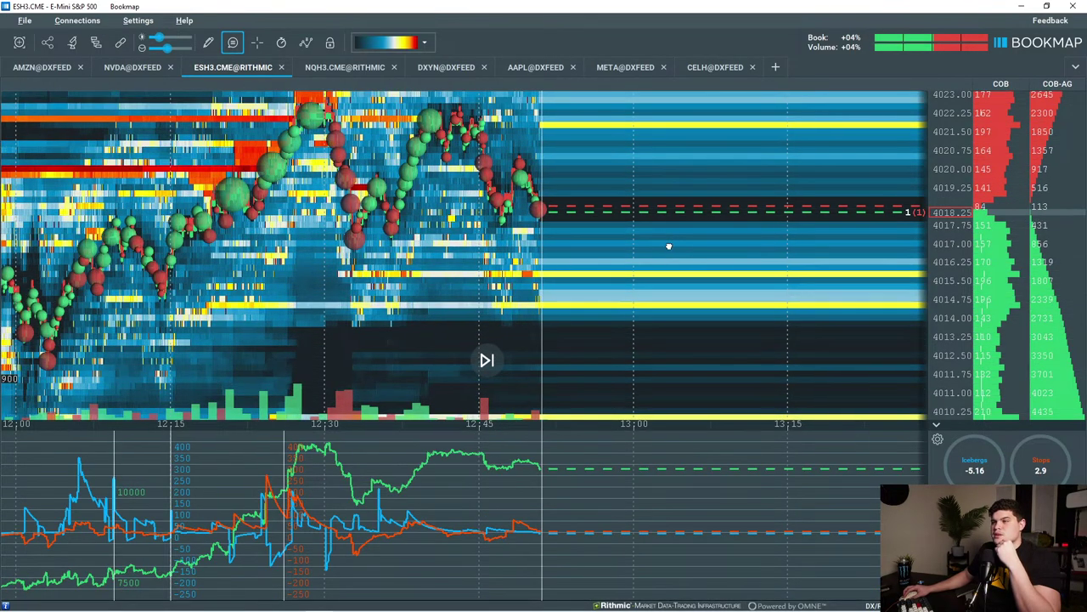
pyautogui.moveTo(669, 246); pyautogui.dragTo(723, 250)
pyautogui.scroll(-2, 723, 247)
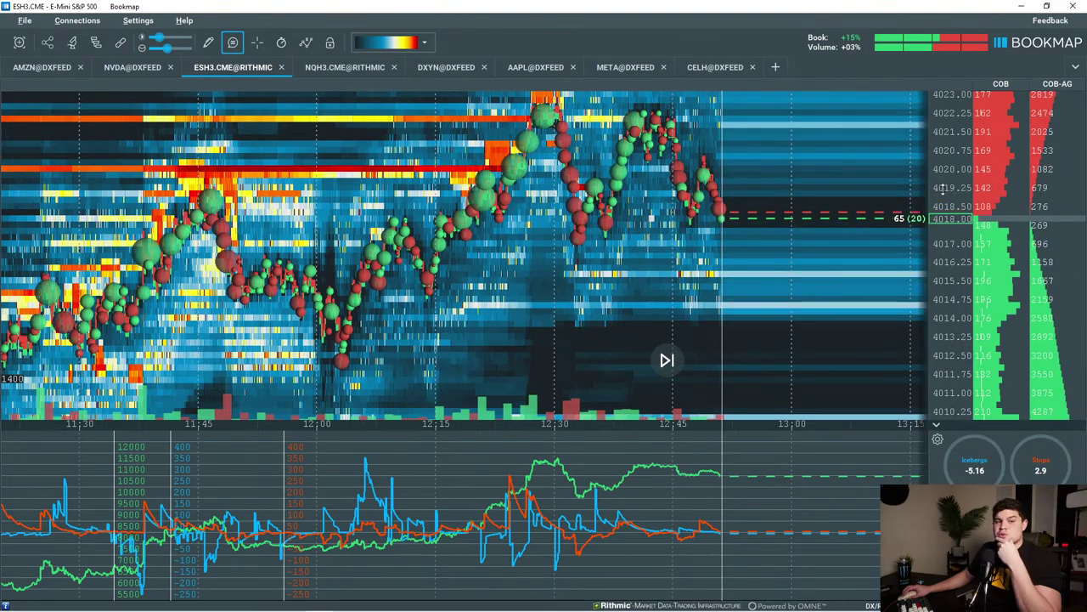
# Review the ESH3 heatmap back to 09:00 and the move since 11:15, between about 4005 and 4027.50.
pyautogui.scroll(-3, 587, 289)
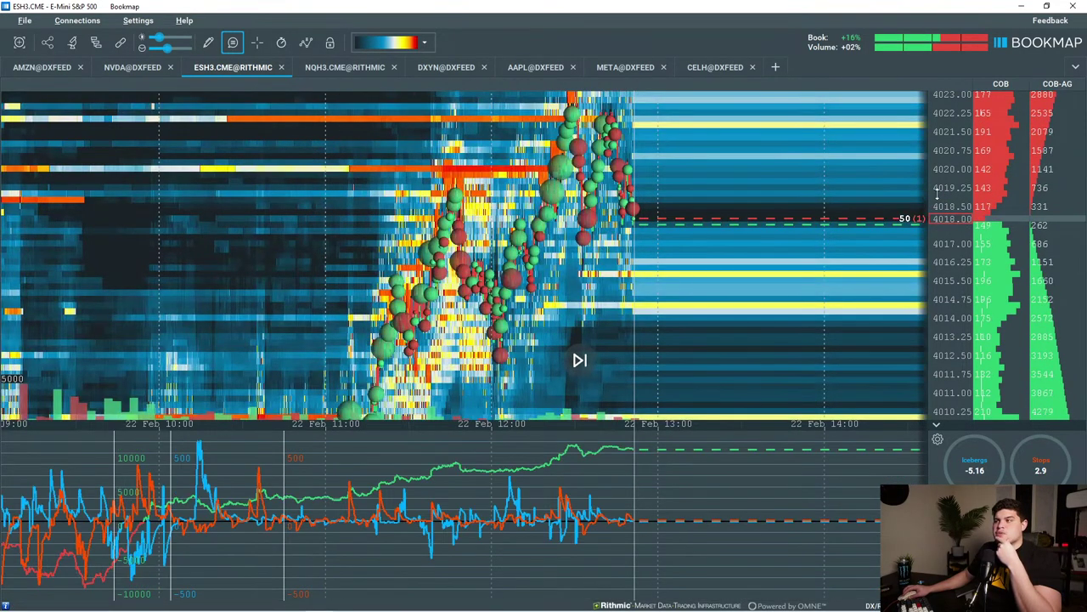
pyautogui.moveTo(940, 195); pyautogui.dragTo(953, 221)
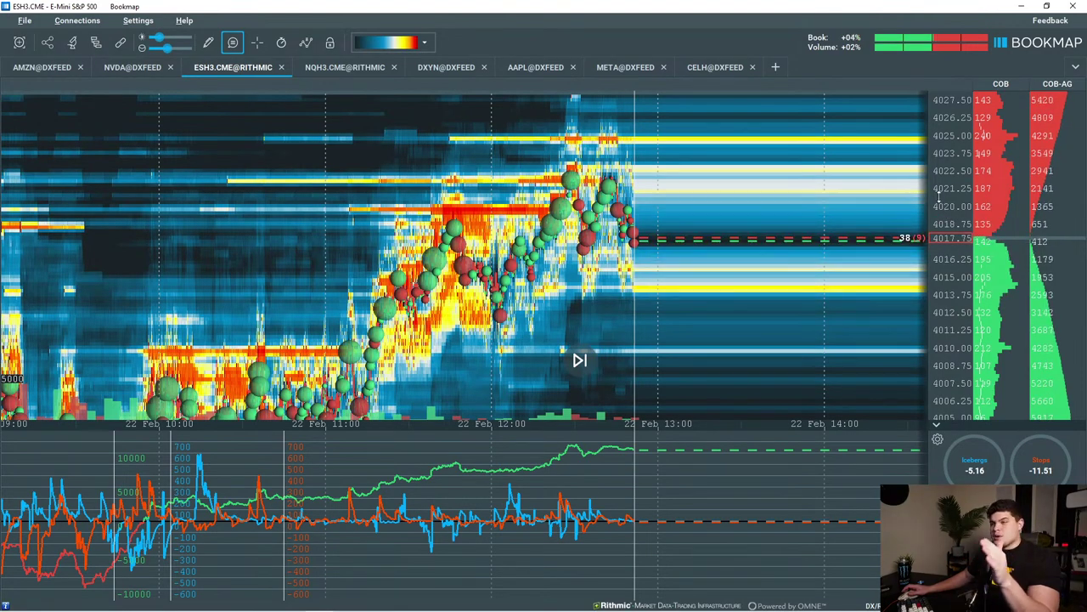
pyautogui.scroll(3, 671, 292)
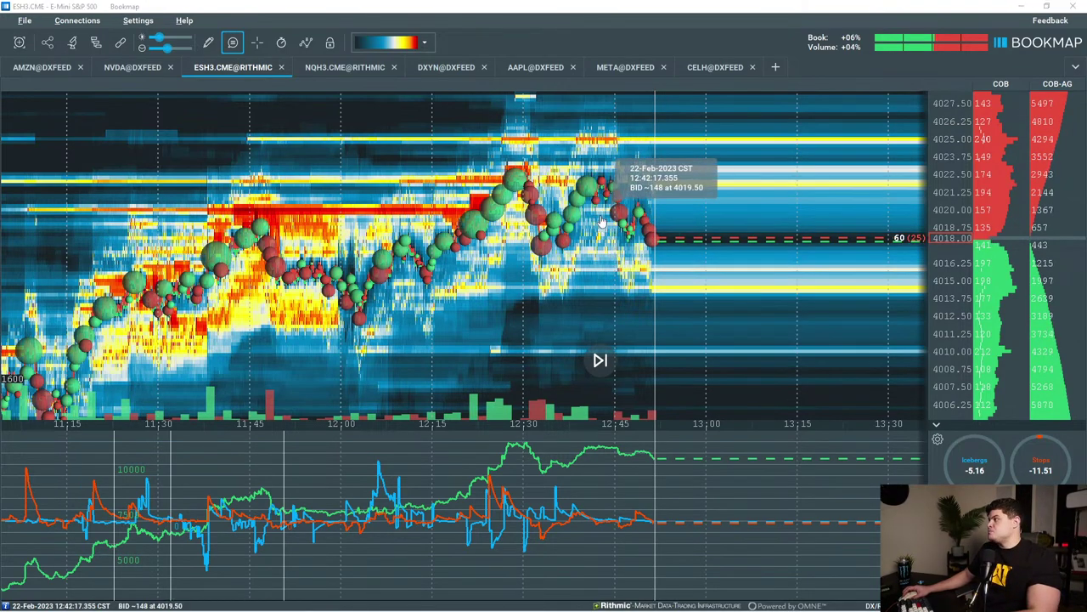
# Switch to TradingView and review the 5-minute charts of META and TSLA, including TSLA's rising trendline.
pyautogui.hotkey('alt', 'Tab')
pyautogui.scroll(4, 524, 339)
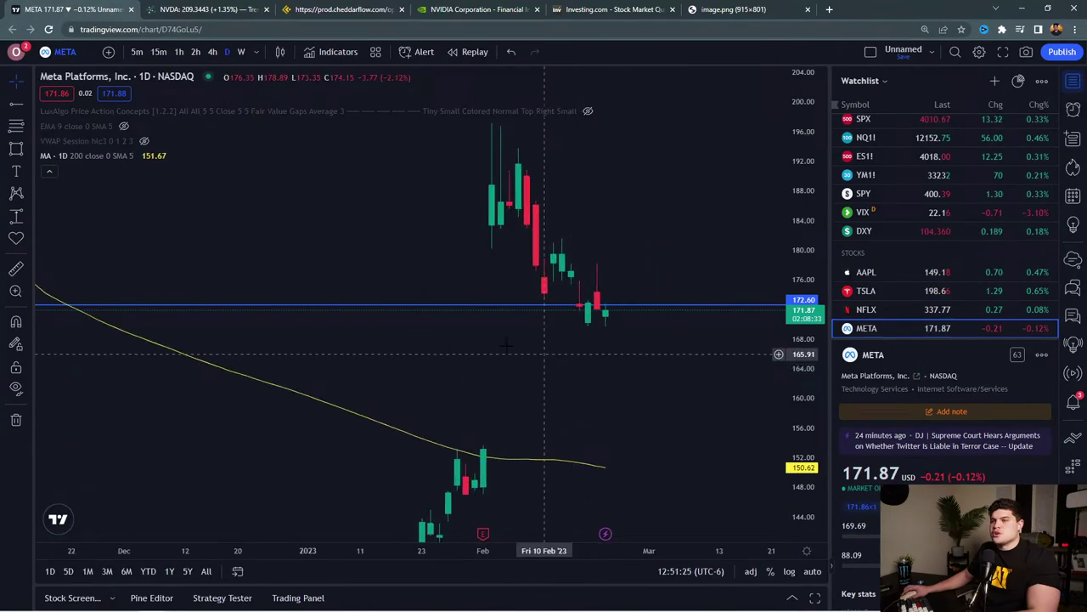
pyautogui.click(137, 52)
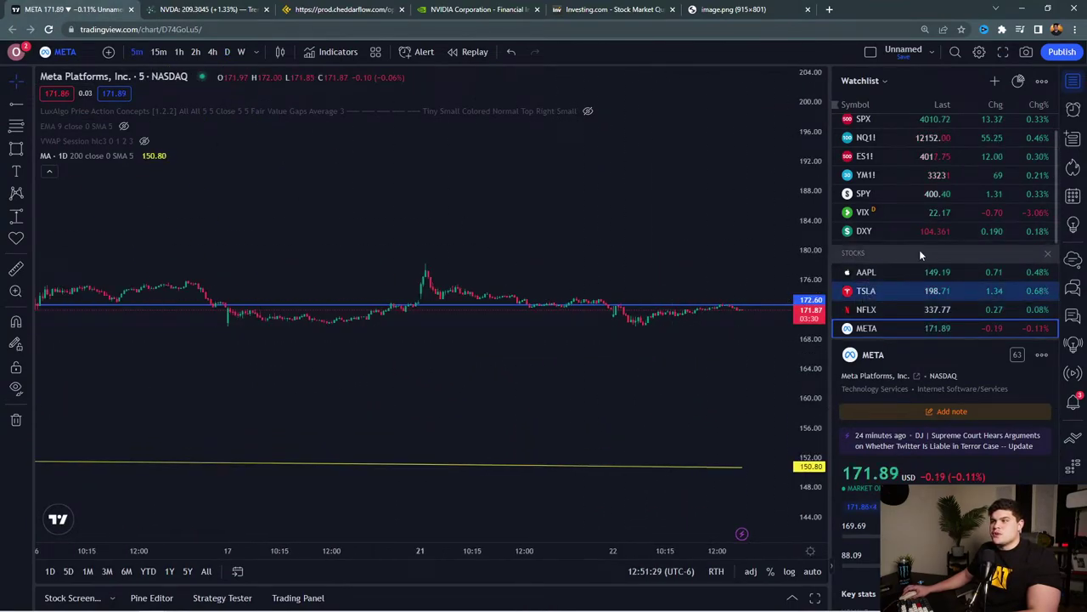
pyautogui.click(889, 290)
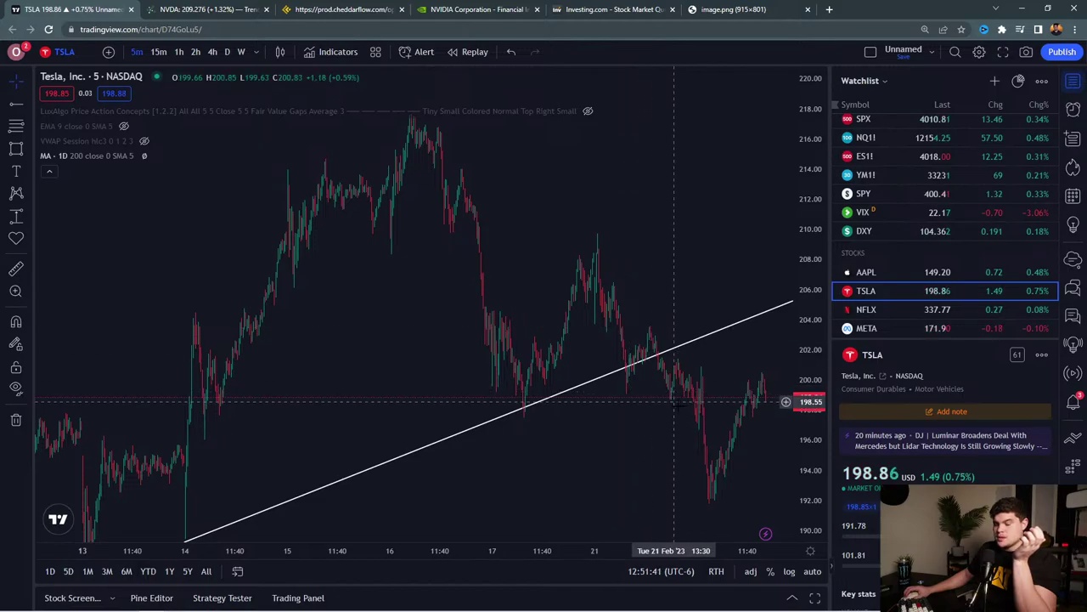
pyautogui.scroll(2, 648, 374)
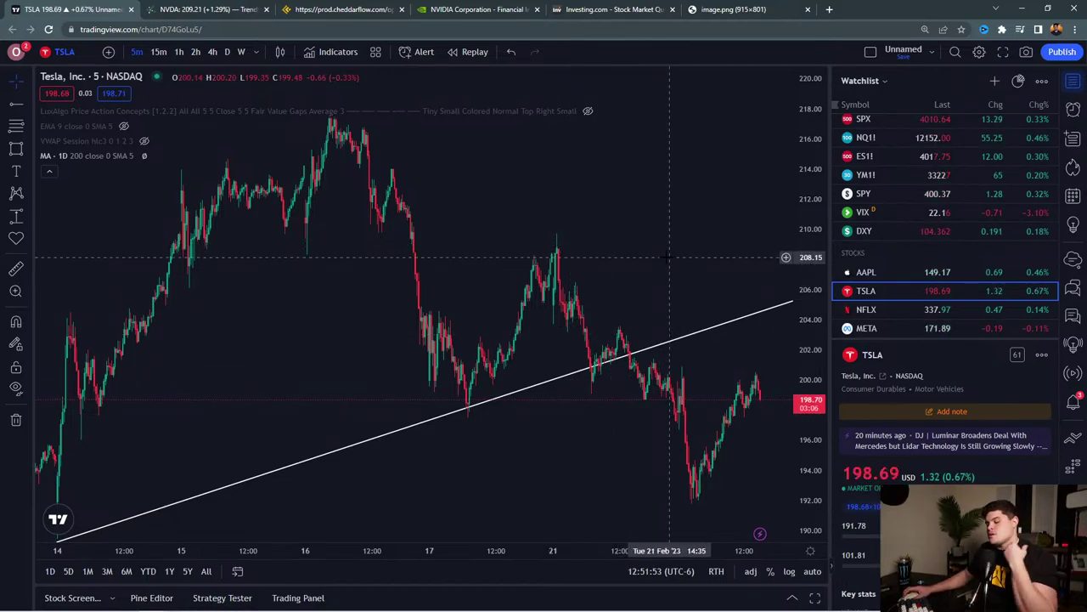
# Switch to Bookmap and examine the ESH3 price action since 11:45 and the liquidity between about 4010 and 4025.
pyautogui.hotkey('alt', 'Tab')
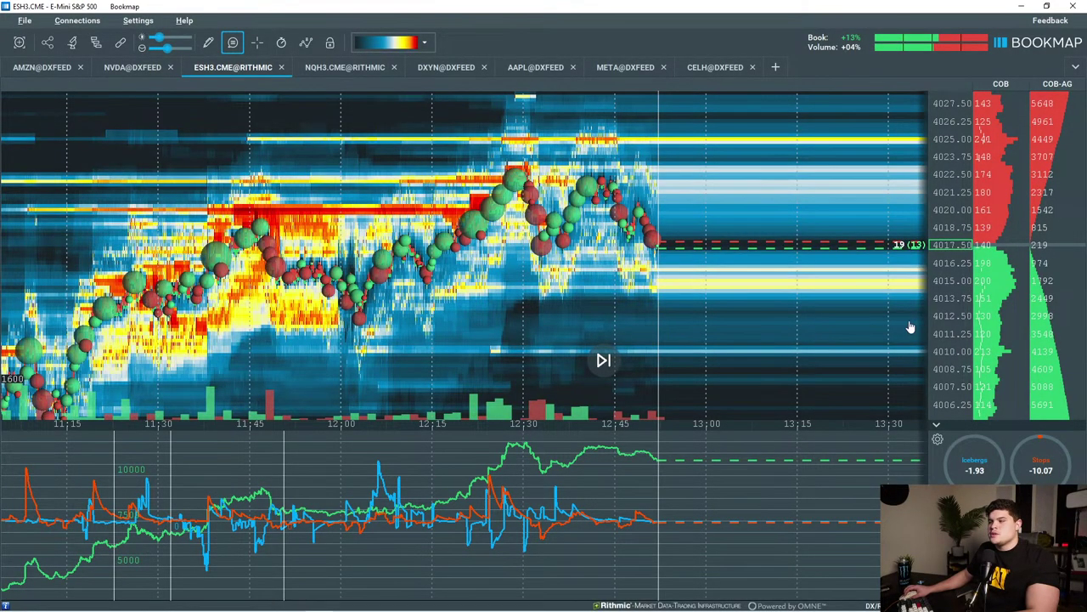
pyautogui.scroll(2, 659, 242)
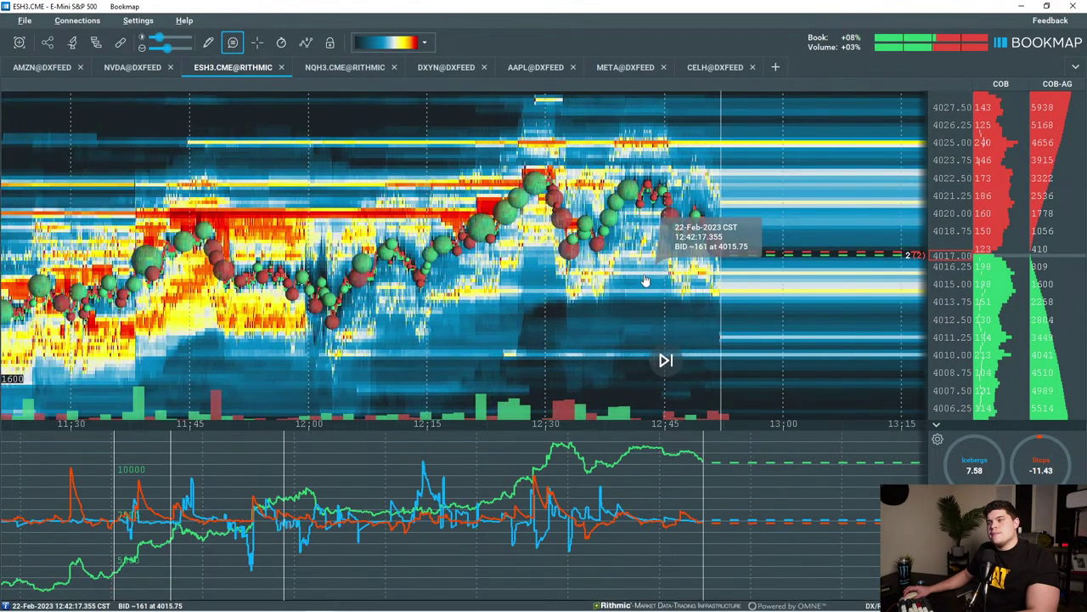
pyautogui.scroll(2, 646, 281)
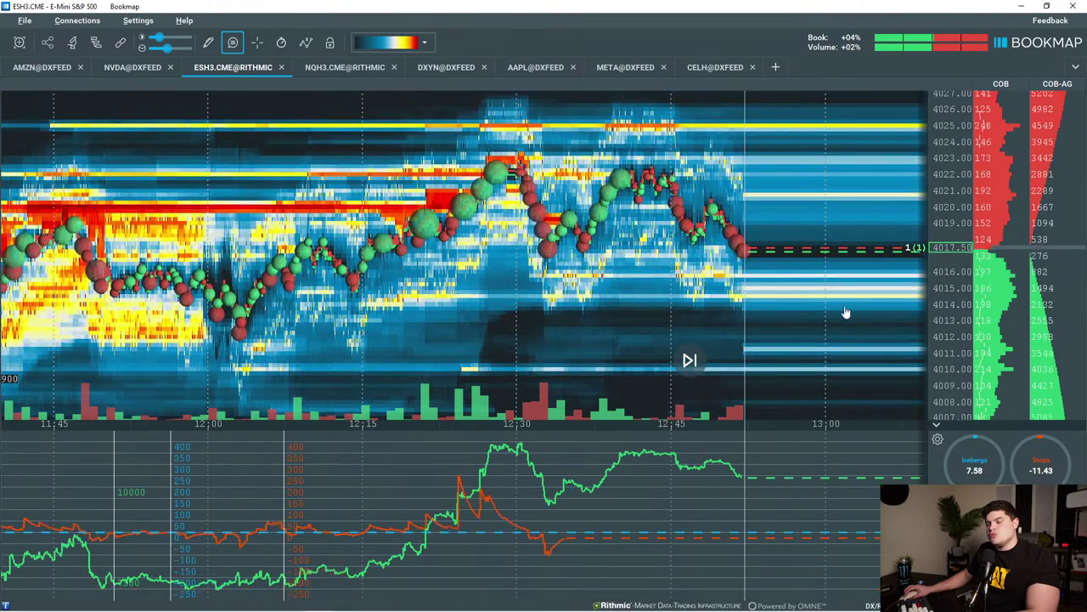
pyautogui.scroll(-3, 628, 285)
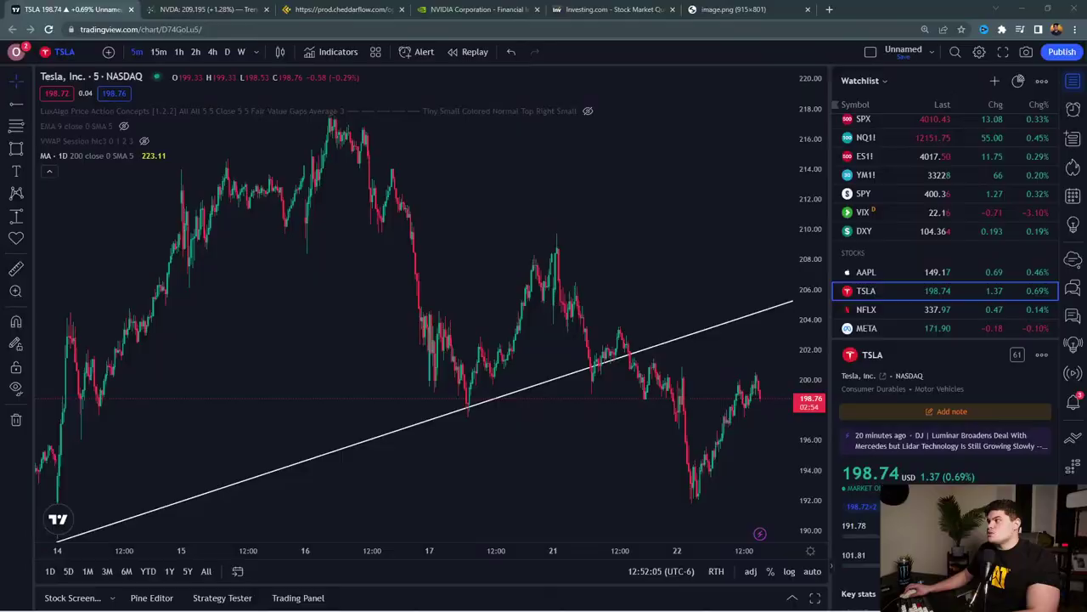
# View the shared /ES heatmap image in the browser, and examine TSLA's latest 5-minute price action below its trendline.
pyautogui.click(729, 9)
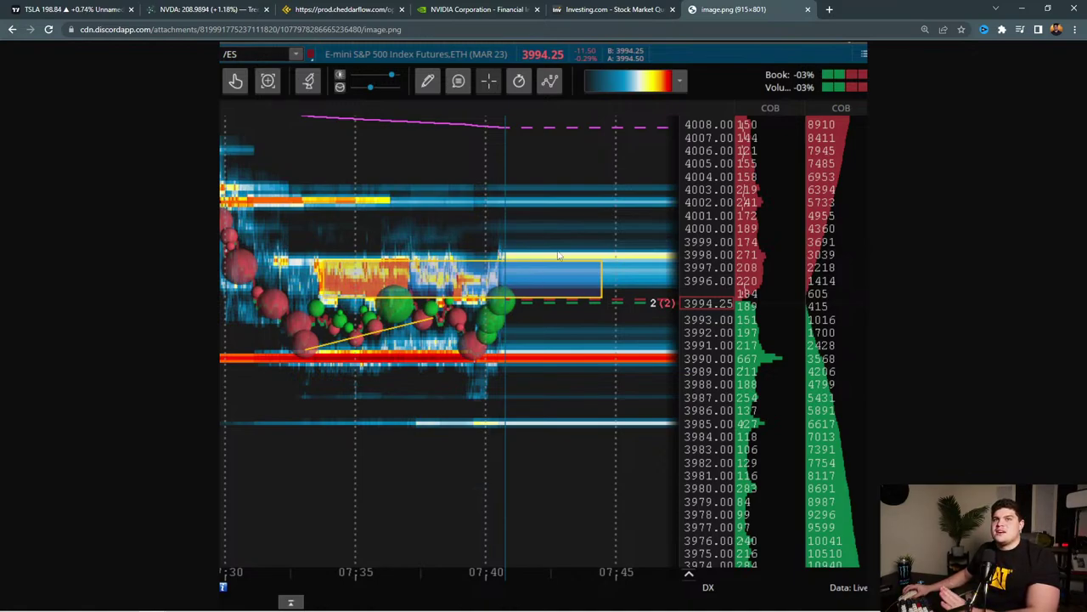
pyautogui.click(84, 8)
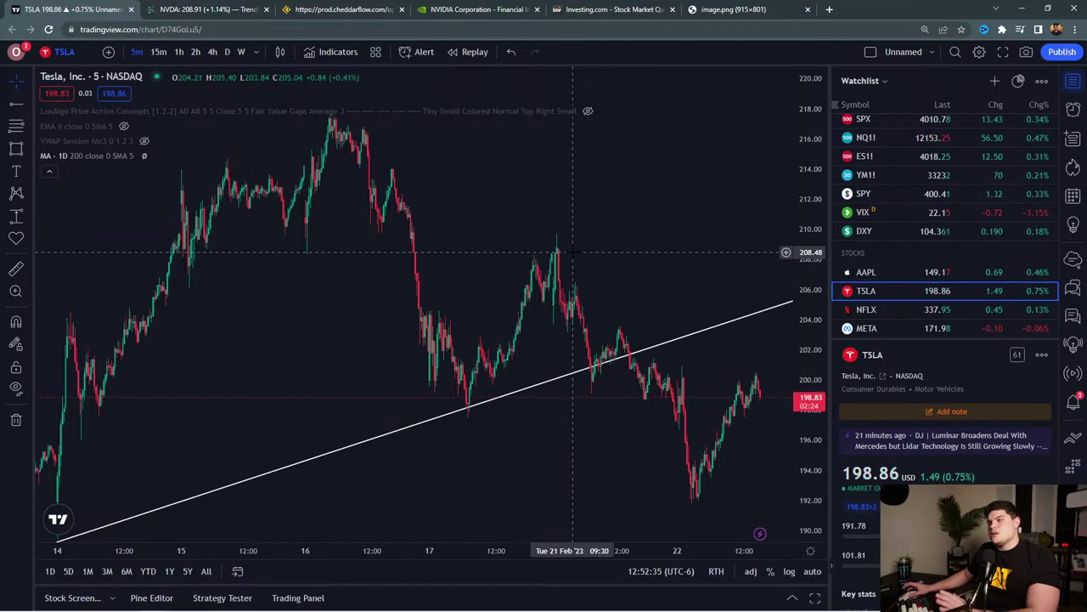
pyautogui.scroll(4, 663, 340)
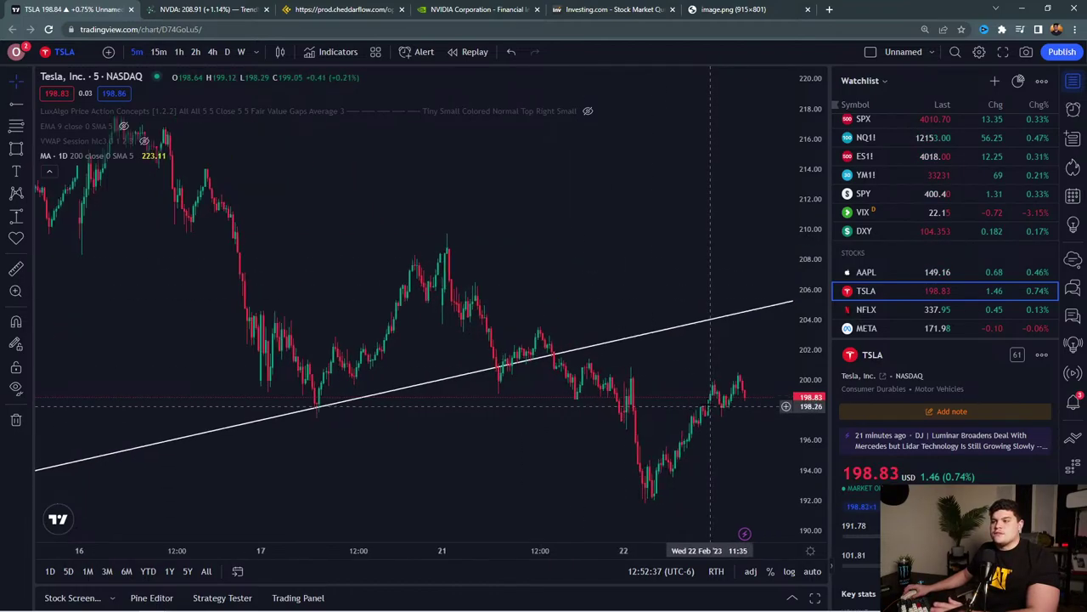
pyautogui.scroll(3, 693, 366)
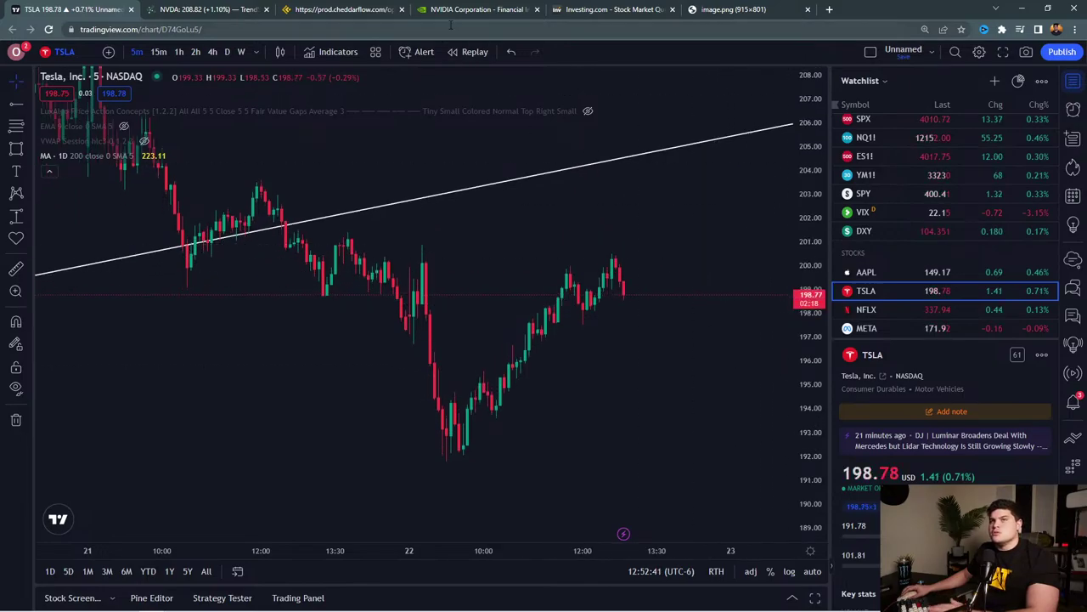
# Switch to Bookmap and review the ESH3 liquidity from the asks near 4025 down to the large level at 3990.
pyautogui.hotkey('alt', 'Tab')
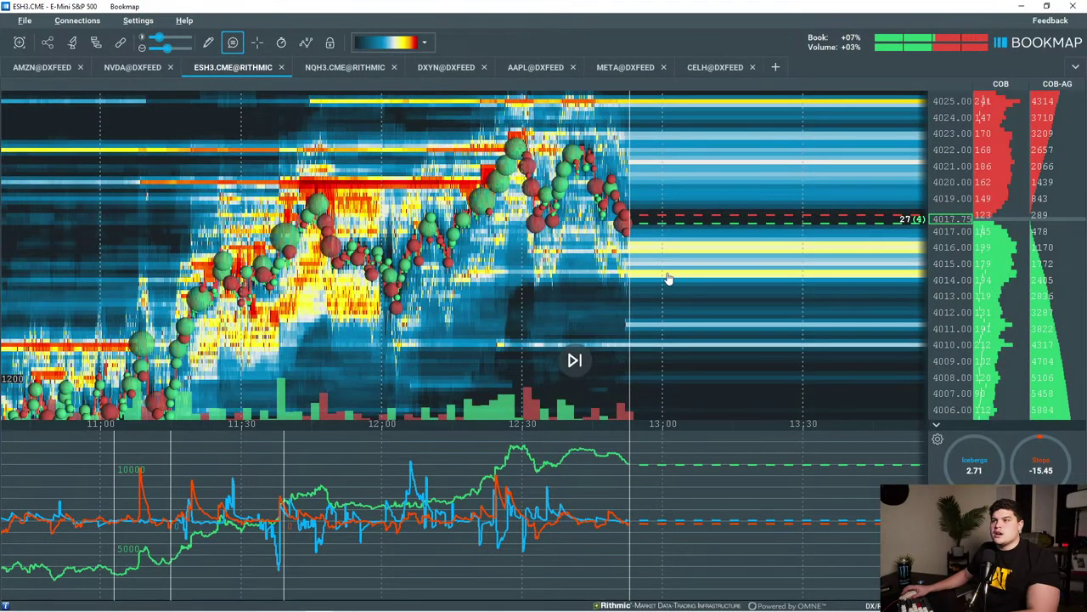
pyautogui.moveTo(755, 307); pyautogui.dragTo(742, 357)
pyautogui.scroll(-4, 702, 292)
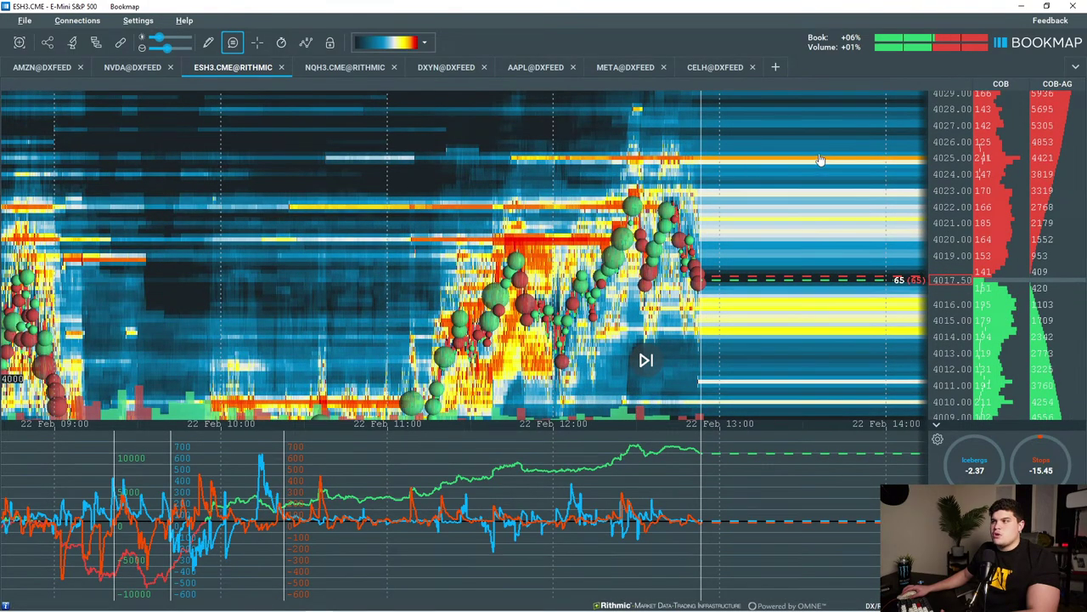
pyautogui.scroll(3, 789, 351)
pyautogui.moveTo(806, 381); pyautogui.dragTo(547, 230)
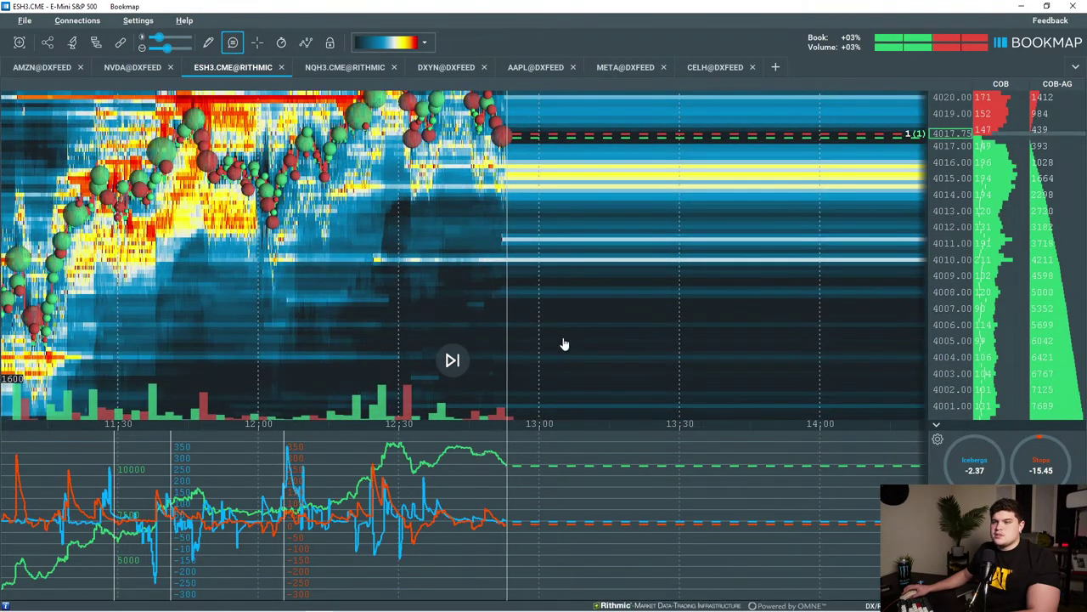
pyautogui.scroll(-5, 564, 344)
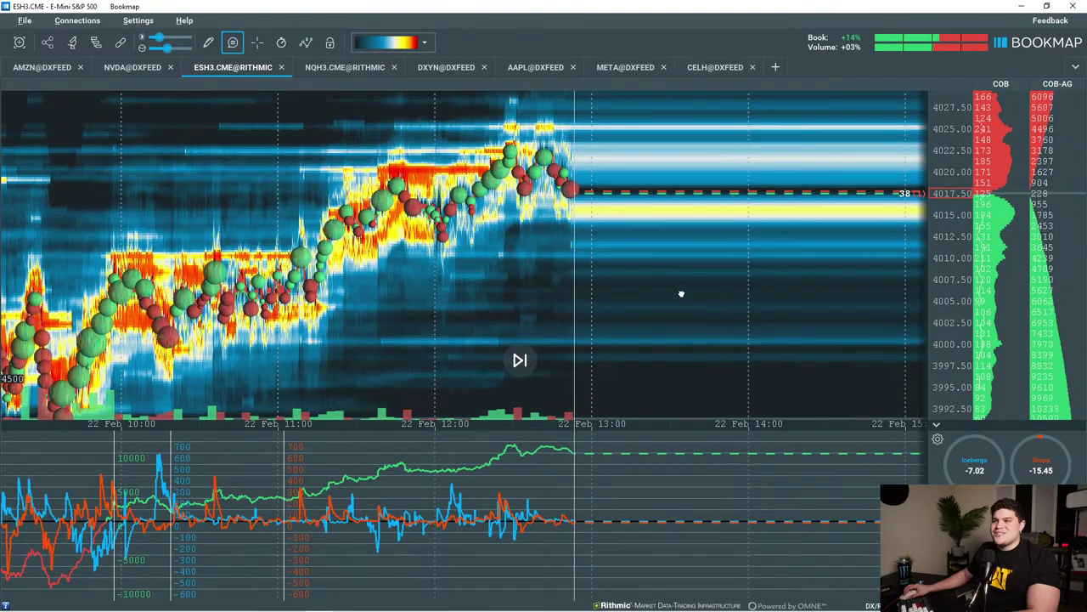
pyautogui.moveTo(682, 294); pyautogui.dragTo(814, 233)
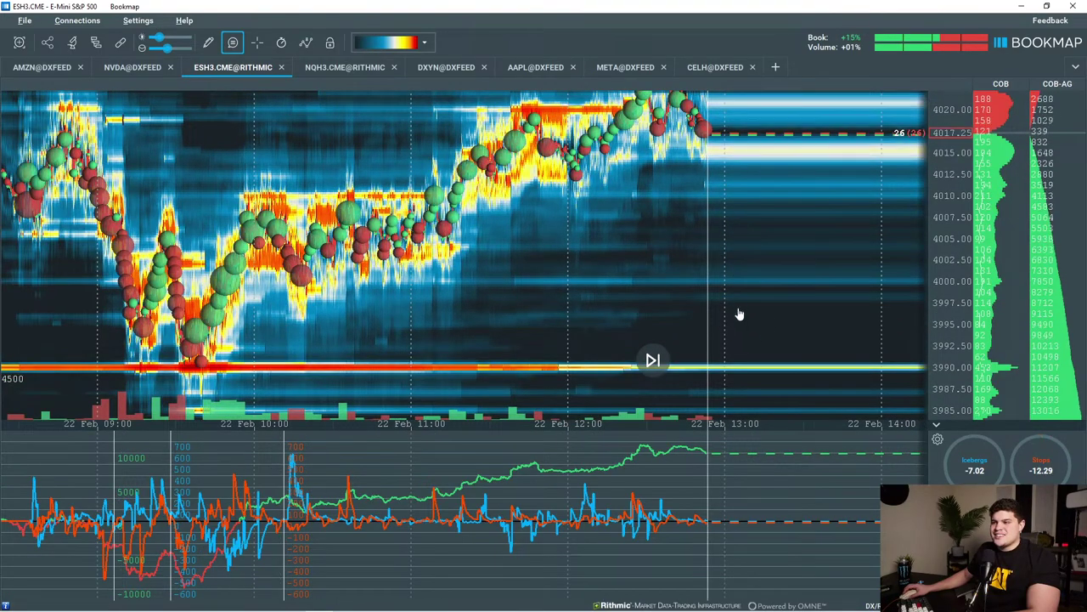
# Review the ESH3 morning sell-off and rebound from the 3990 level between about 08:15 and 10:30.
pyautogui.moveTo(761, 374); pyautogui.dragTo(813, 375)
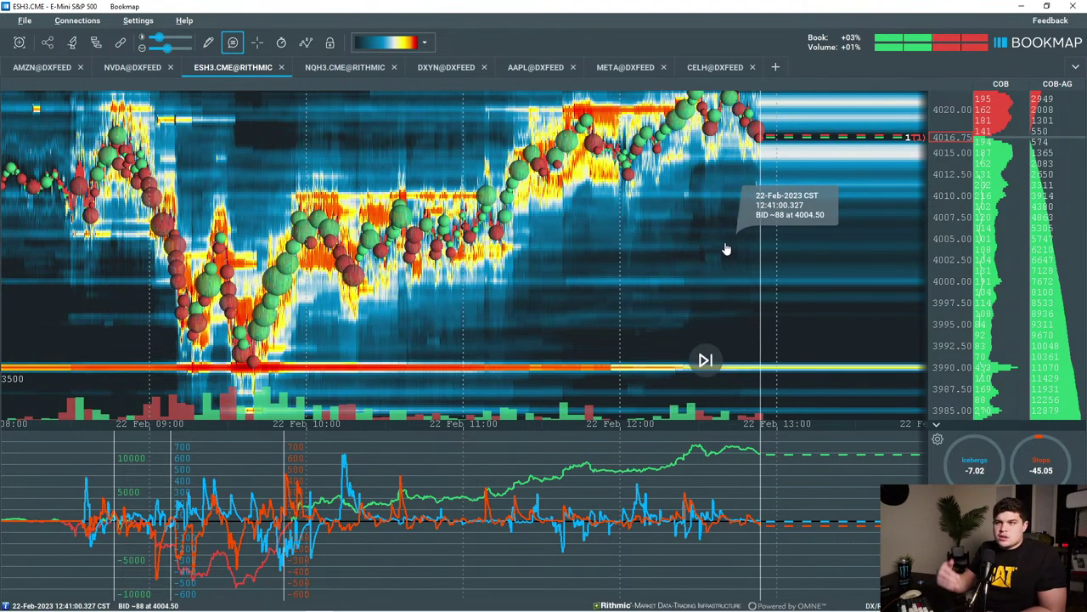
pyautogui.moveTo(499, 278); pyautogui.dragTo(578, 273)
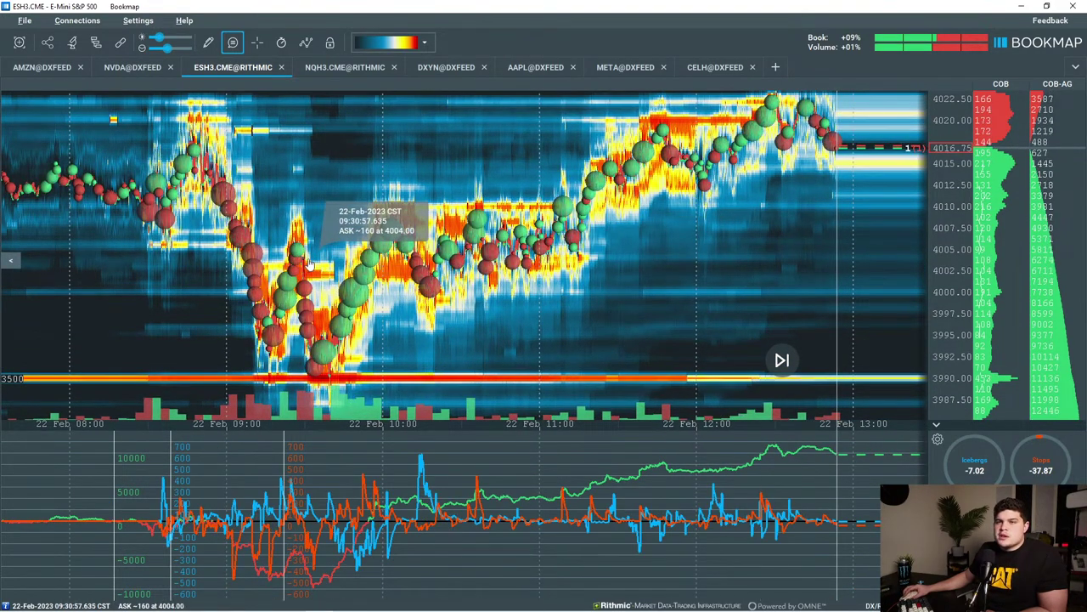
pyautogui.scroll(5, 313, 266)
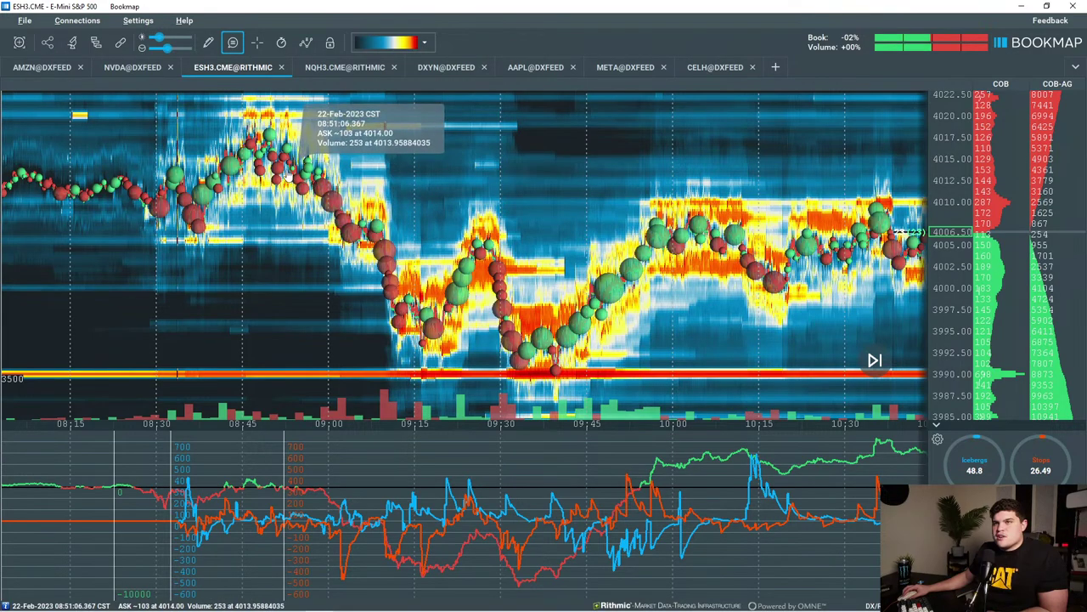
pyautogui.scroll(-5, 302, 293)
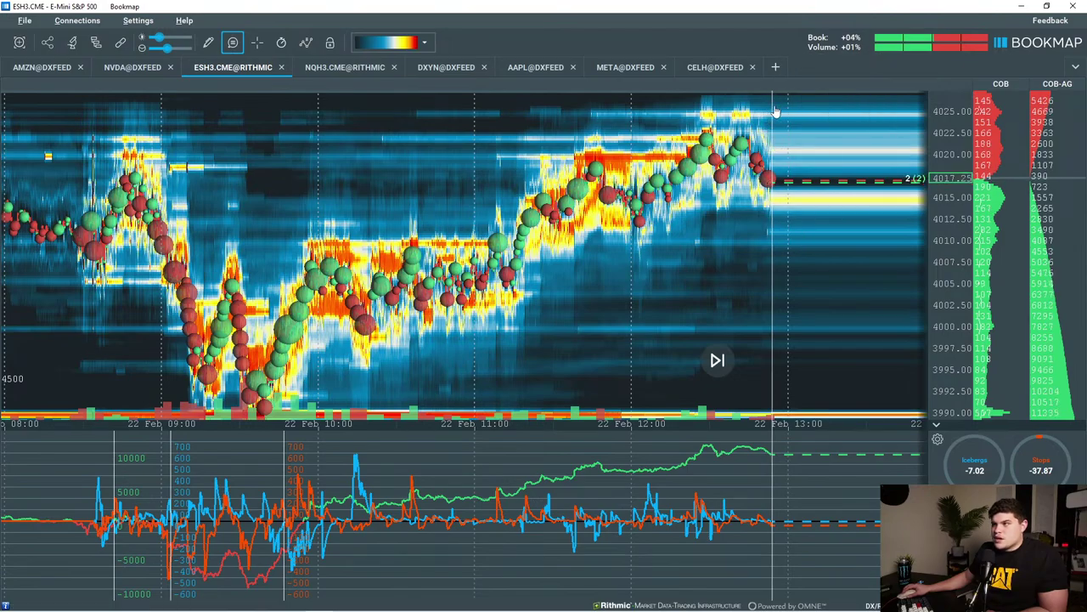
# Examine the ESH3 decline after 12:30 and the bids at 4010 and 4011 beneath the current price.
pyautogui.scroll(5, 790, 279)
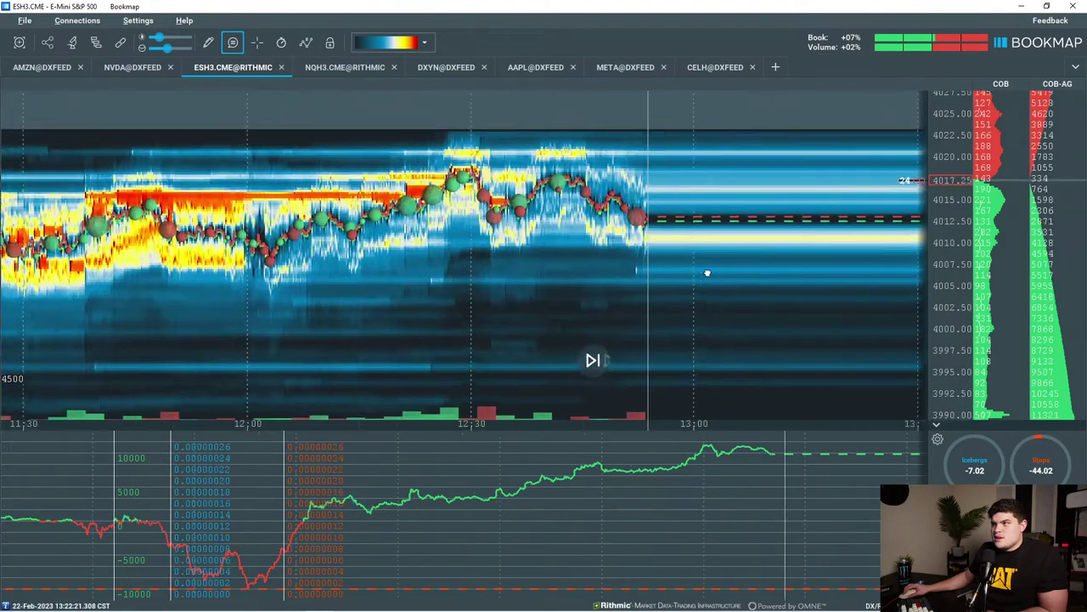
pyautogui.scroll(3, 953, 310)
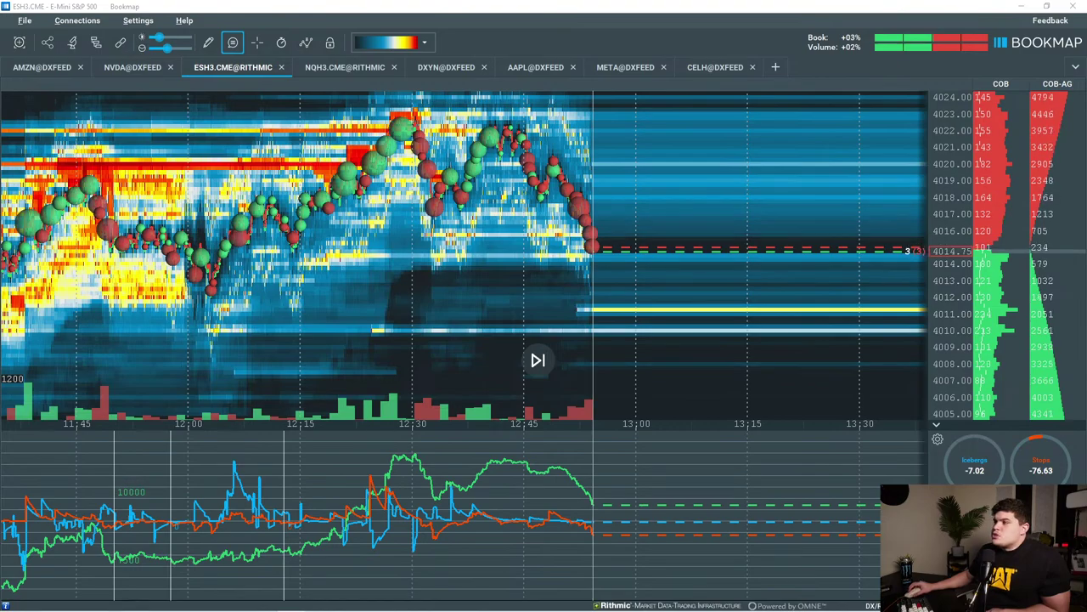
pyautogui.scroll(-5, 383, 242)
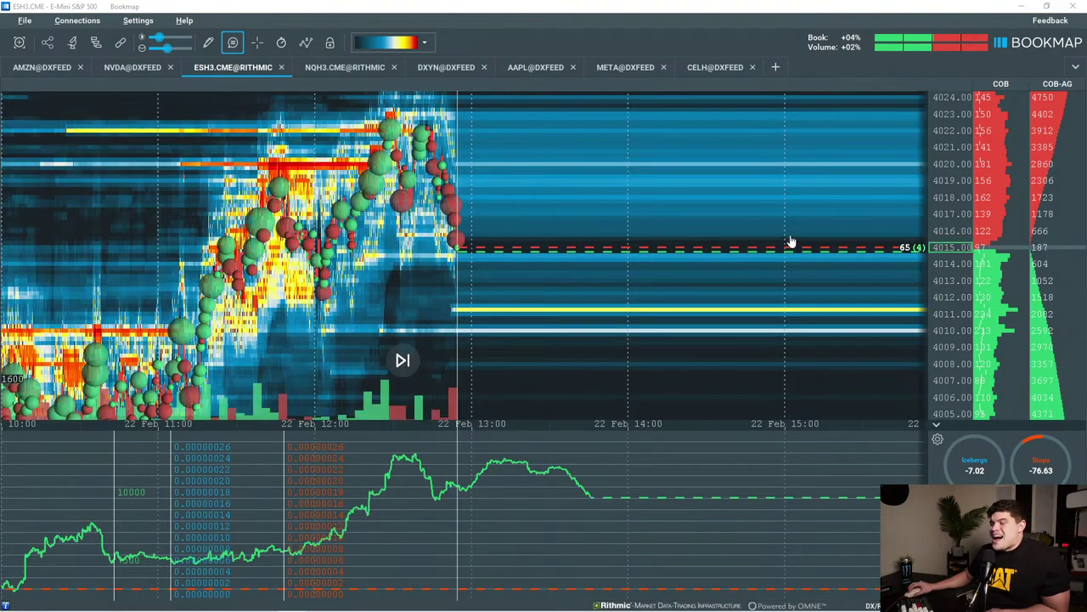
pyautogui.moveTo(946, 221)
pyautogui.mouseDown()
pyautogui.moveTo(947, 244)
pyautogui.moveTo(956, 239)
pyautogui.mouseUp()
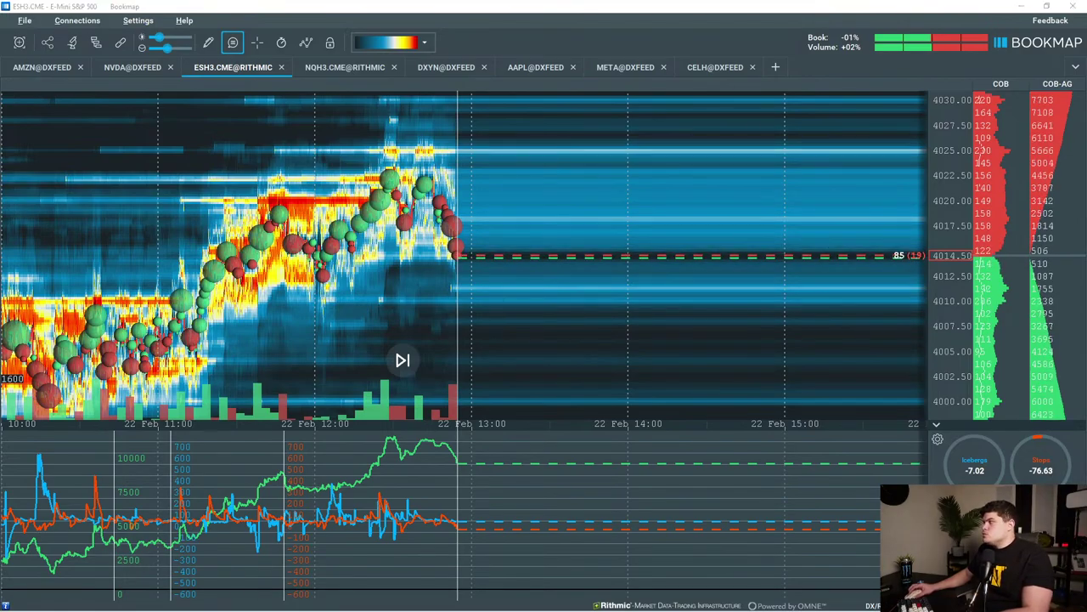
# Switch to TradingView and show the NQ1! chart on the 4-hour timeframe with a wider price range.
pyautogui.hotkey('alt', 'Tab')
pyautogui.click(884, 138)
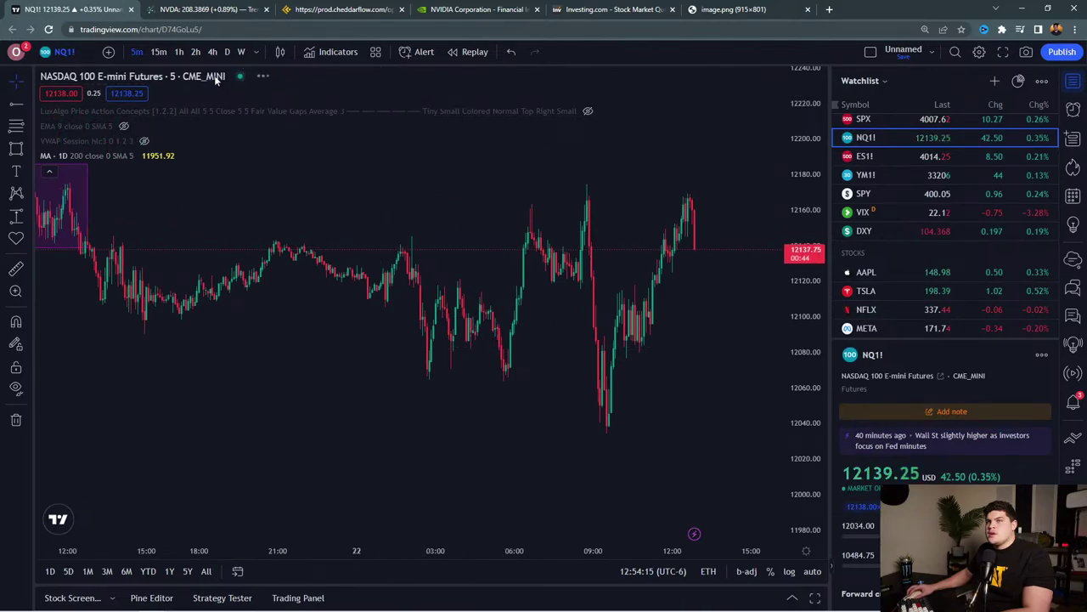
pyautogui.click(212, 52)
pyautogui.moveTo(801, 185); pyautogui.dragTo(797, 451)
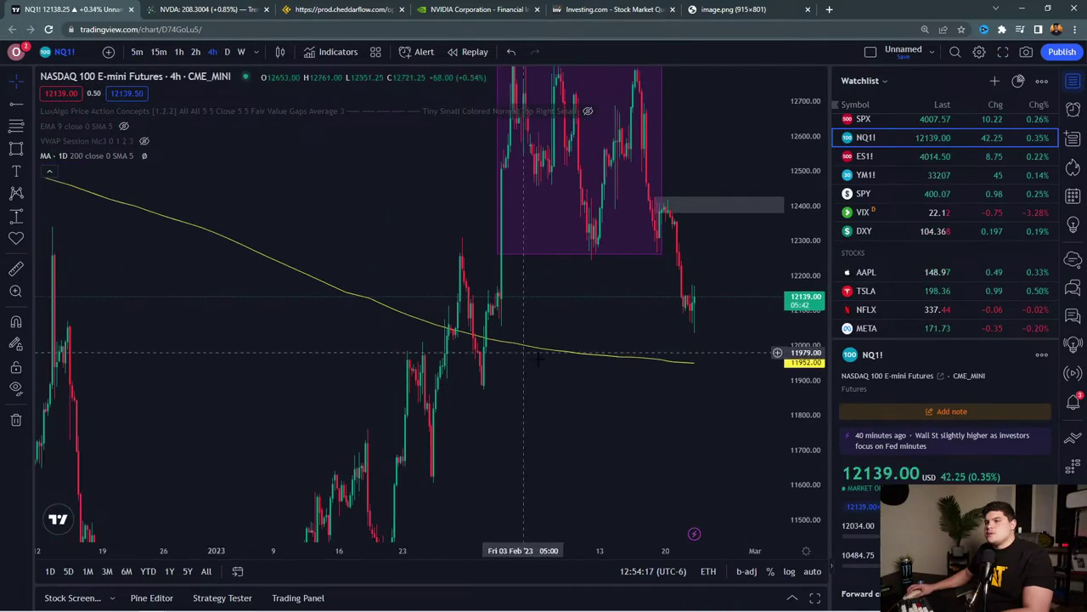
# Delete the two purple rectangles on the NQ1! chart, over the February highs and the late-December lows.
pyautogui.keyDown('shift'); pyautogui.click(631, 255); pyautogui.keyUp('shift')
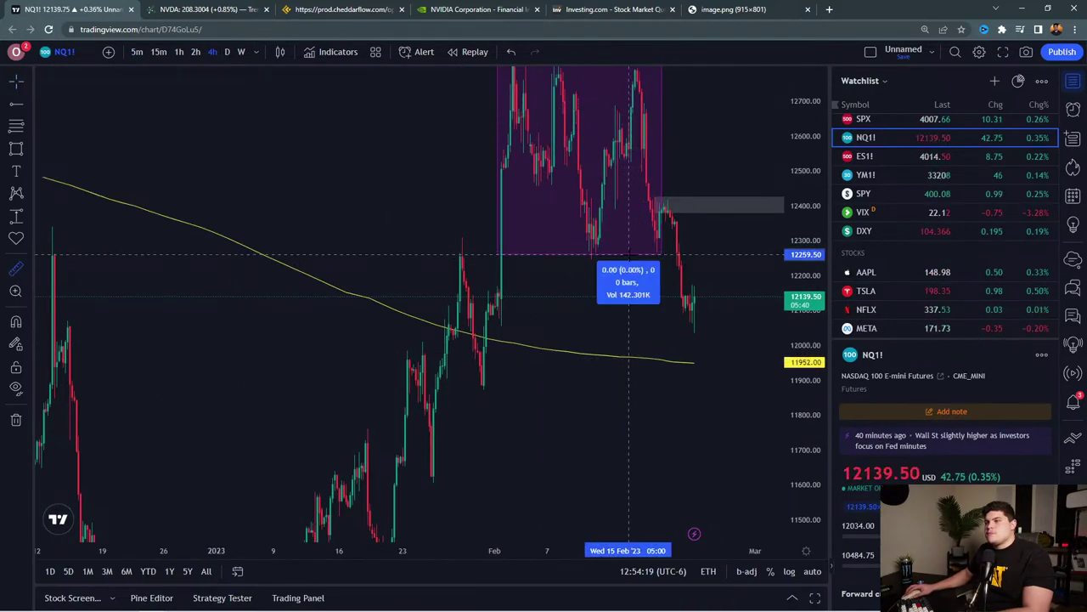
pyautogui.click(632, 250)
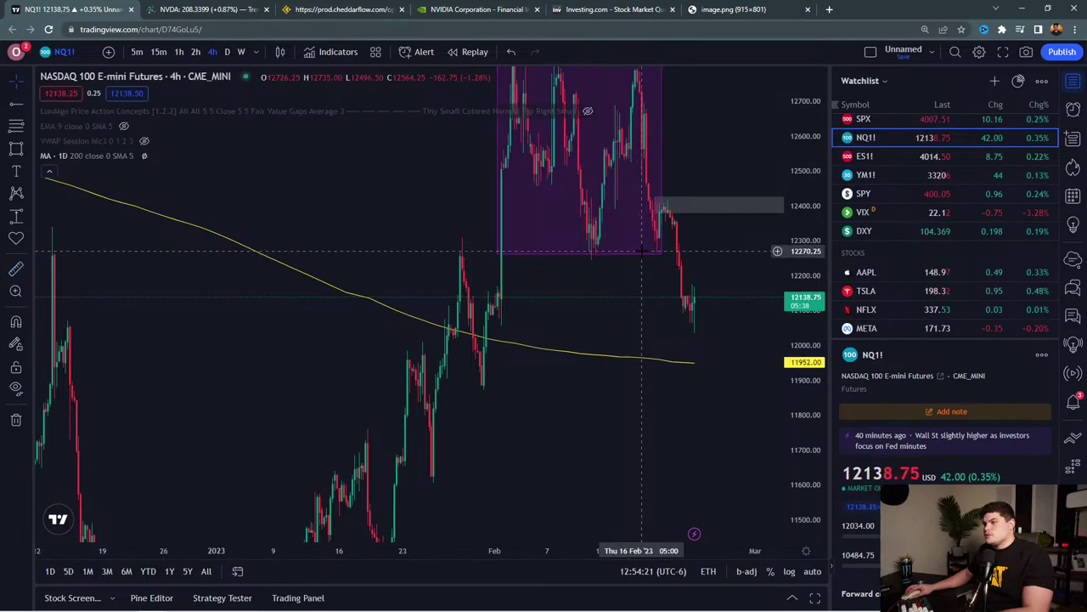
pyautogui.click(636, 253)
pyautogui.press('Delete')
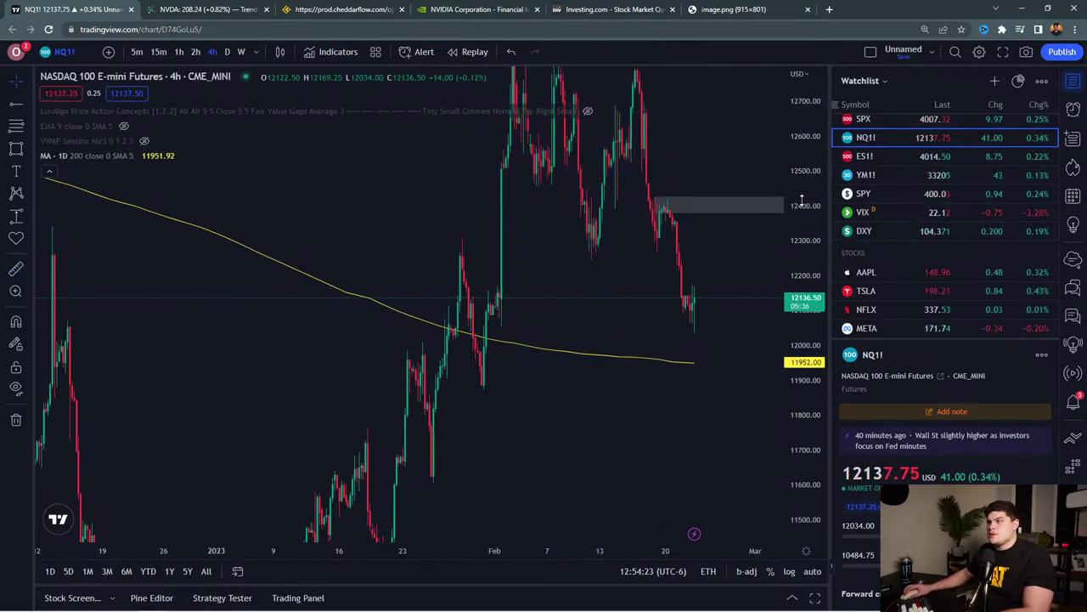
pyautogui.moveTo(804, 177); pyautogui.dragTo(747, 451)
pyautogui.click(193, 427)
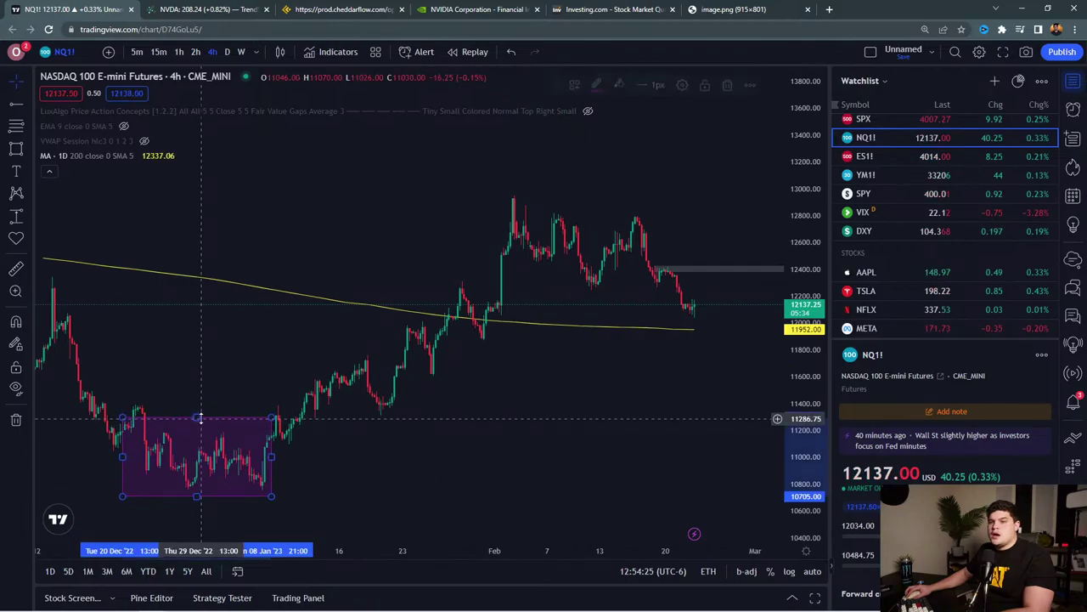
pyautogui.press('Delete')
# Draw a parallel channel around the NQ1! rally from the 6 January low at about 10748, with its upper line starting near 11344.
pyautogui.moveTo(201, 383); pyautogui.dragTo(432, 355)
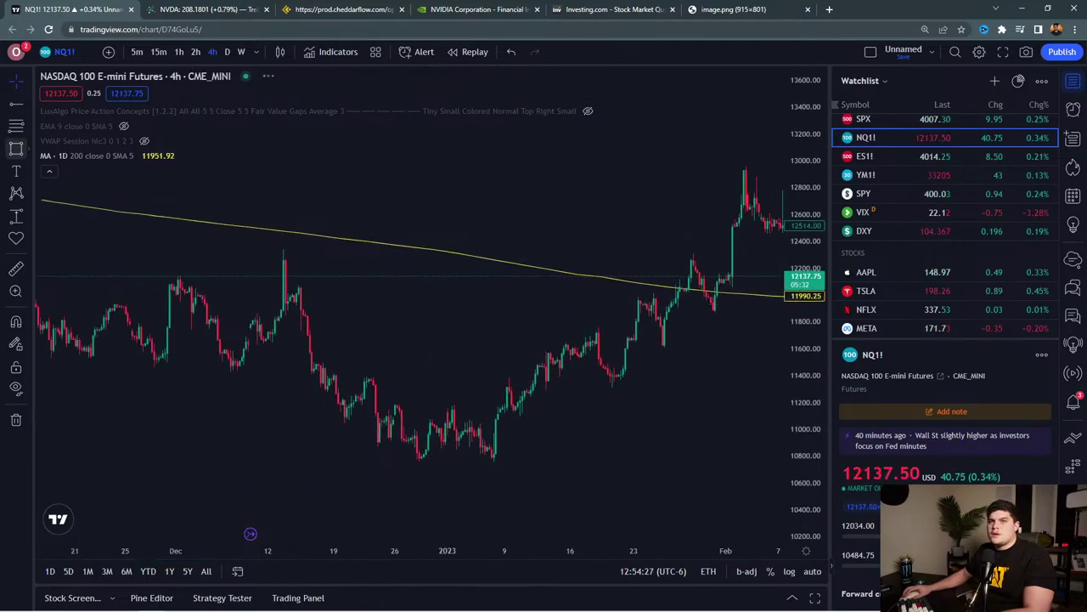
pyautogui.click(29, 147)
pyautogui.click(29, 105)
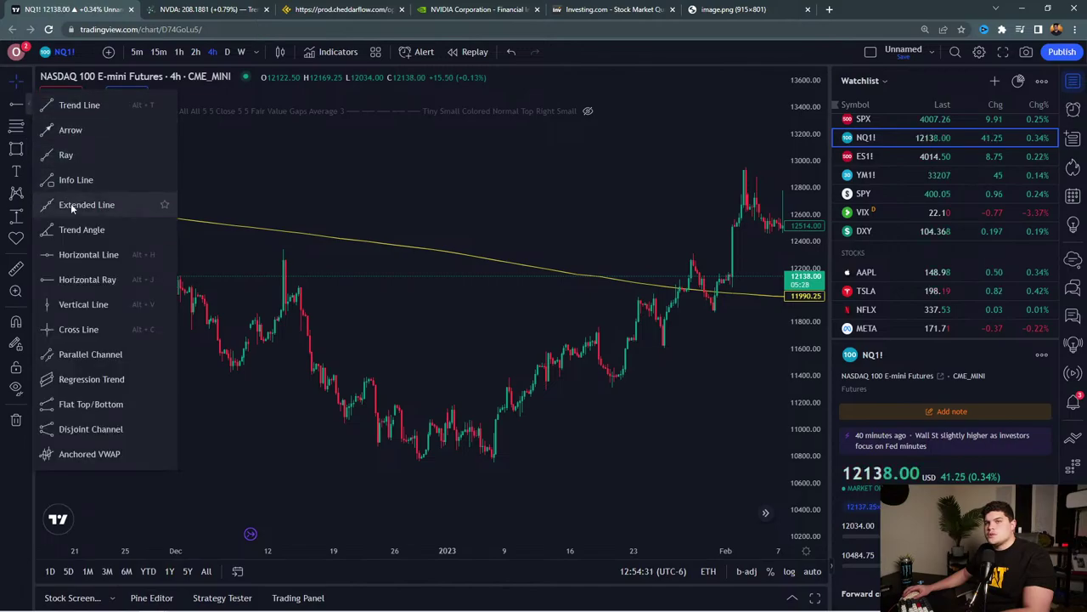
pyautogui.click(90, 353)
pyautogui.click(493, 462)
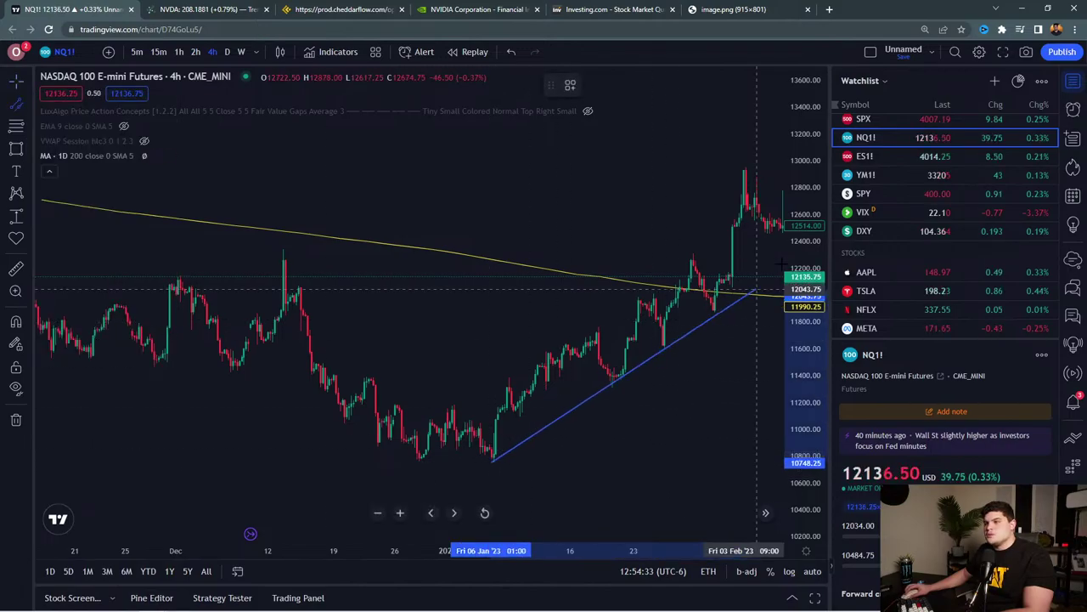
pyautogui.click(779, 278)
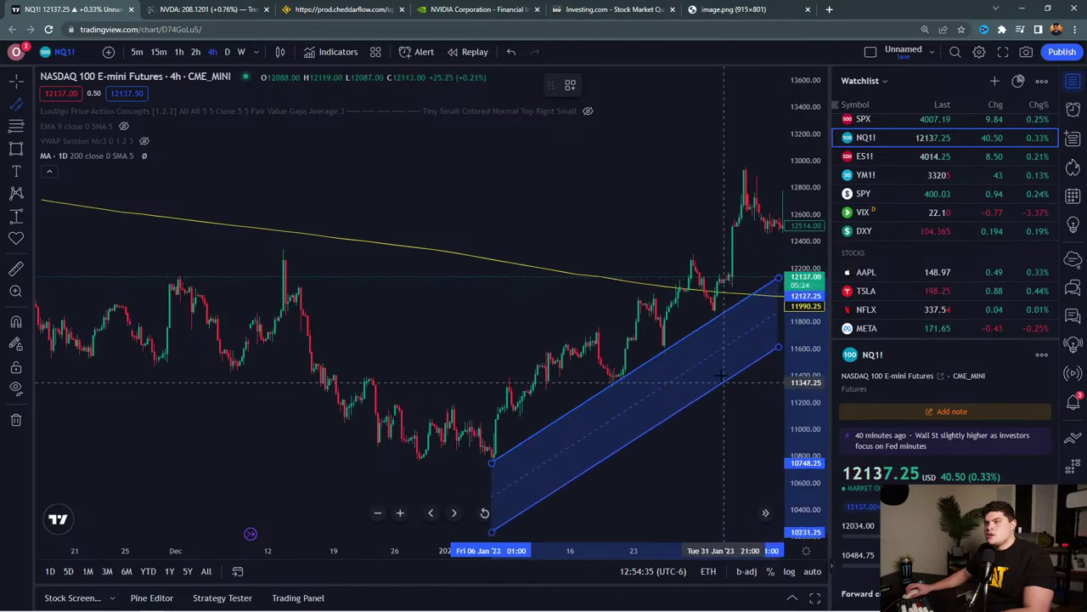
pyautogui.click(669, 270)
# Extend the parallel channel's upper line to about 13209 in mid-February, and delete the channel.
pyautogui.moveTo(686, 393); pyautogui.dragTo(522, 411)
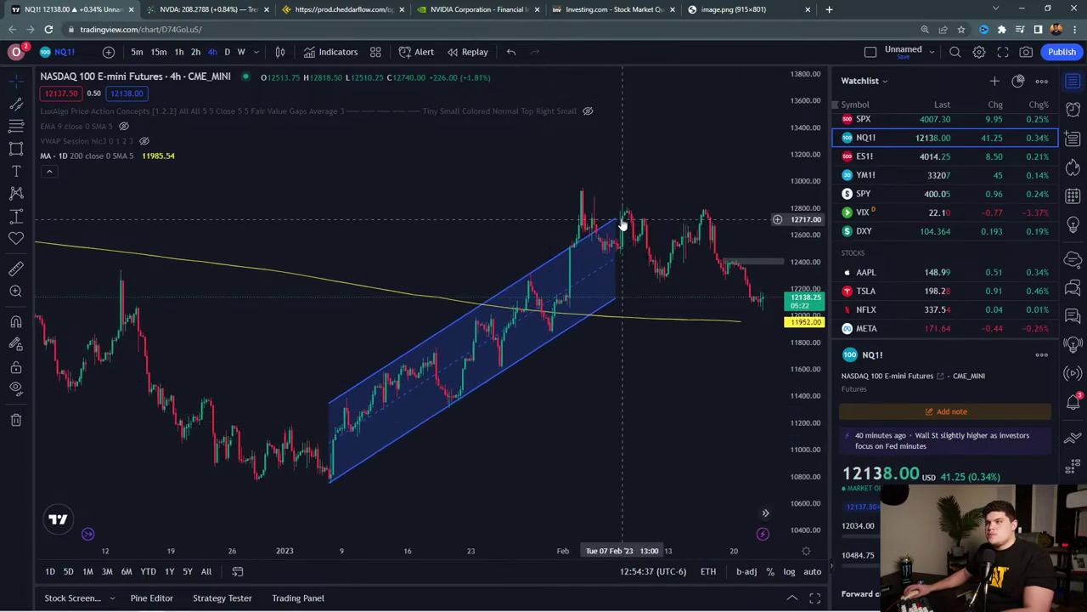
pyautogui.moveTo(627, 223); pyautogui.dragTo(697, 155)
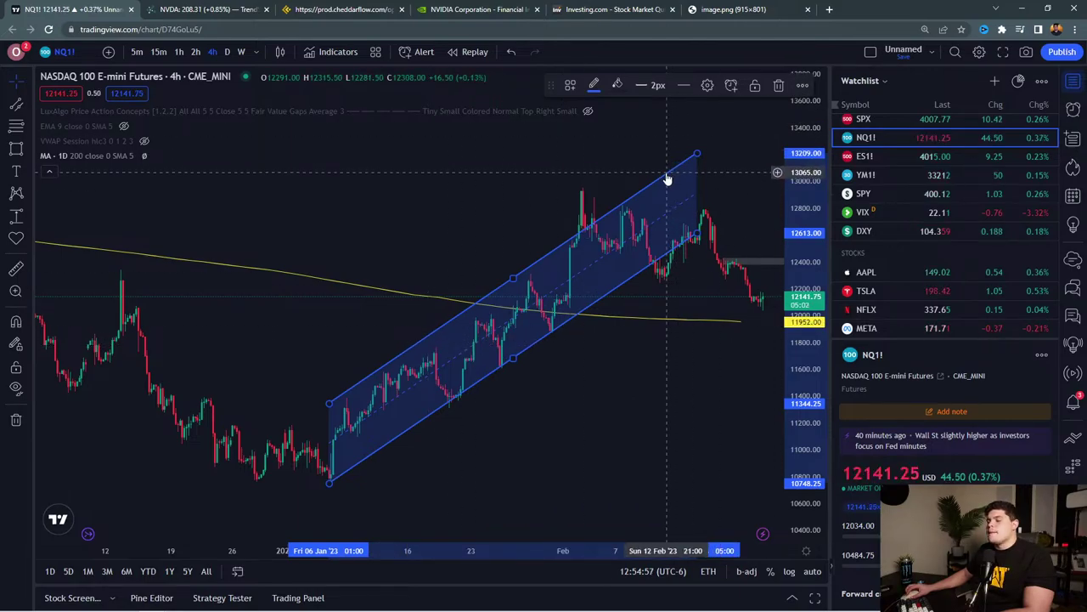
pyautogui.press('Delete')
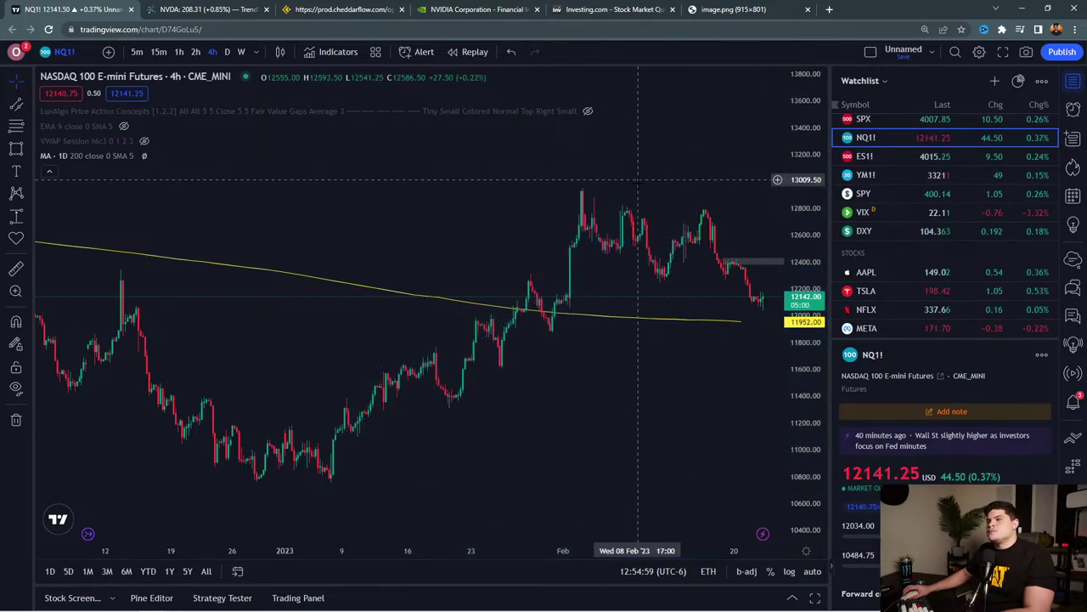
pyautogui.scroll(-1, 552, 314)
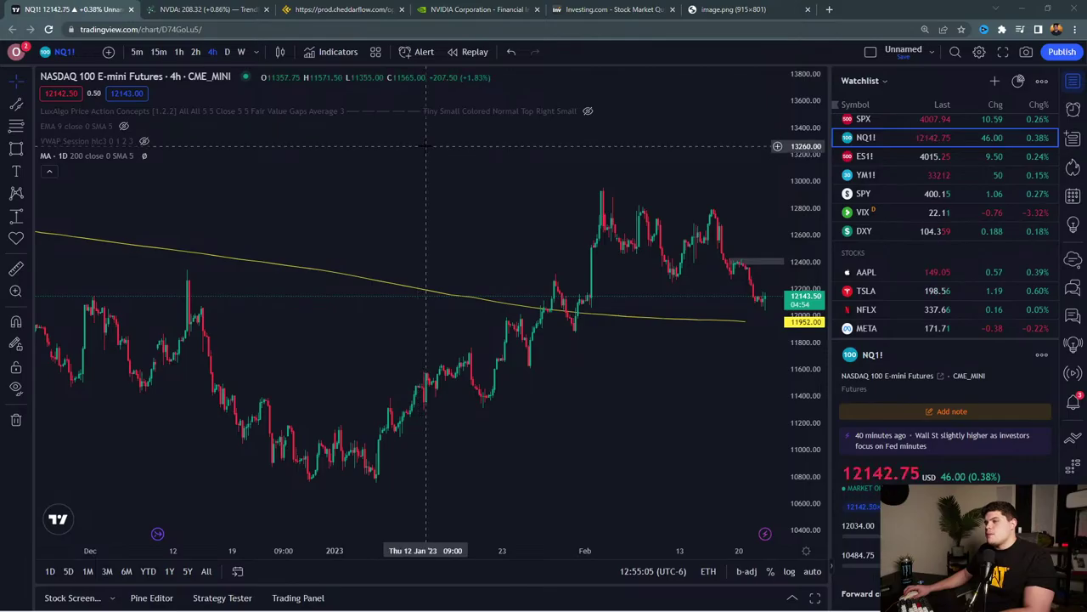
# Switch to Bookmap and examine the ESH3 heatmap from 11:30 up to the current price.
pyautogui.hotkey('alt', 'Tab')
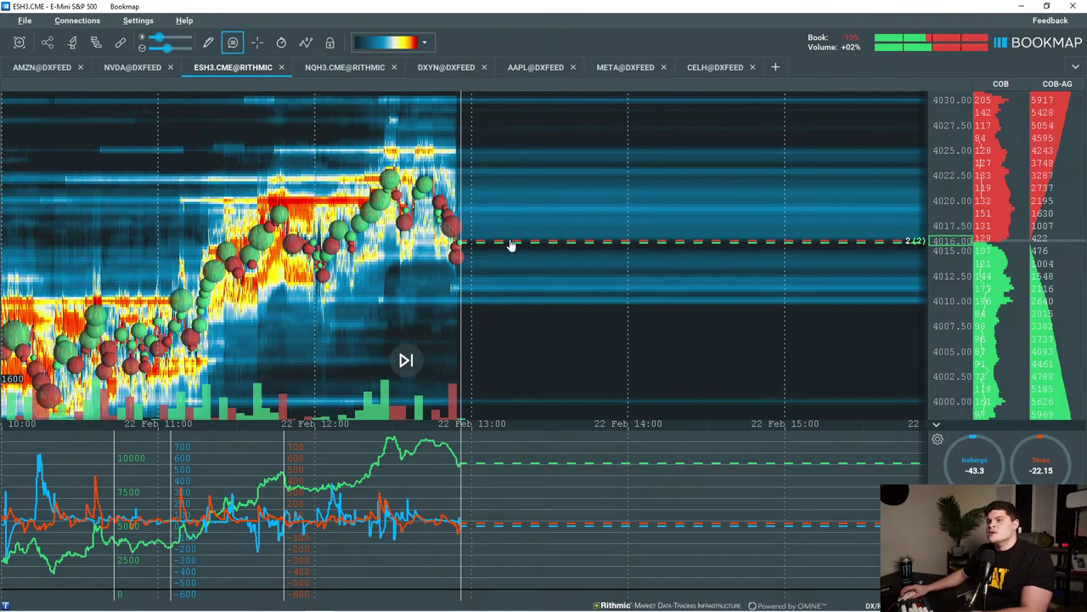
pyautogui.scroll(3, 510, 243)
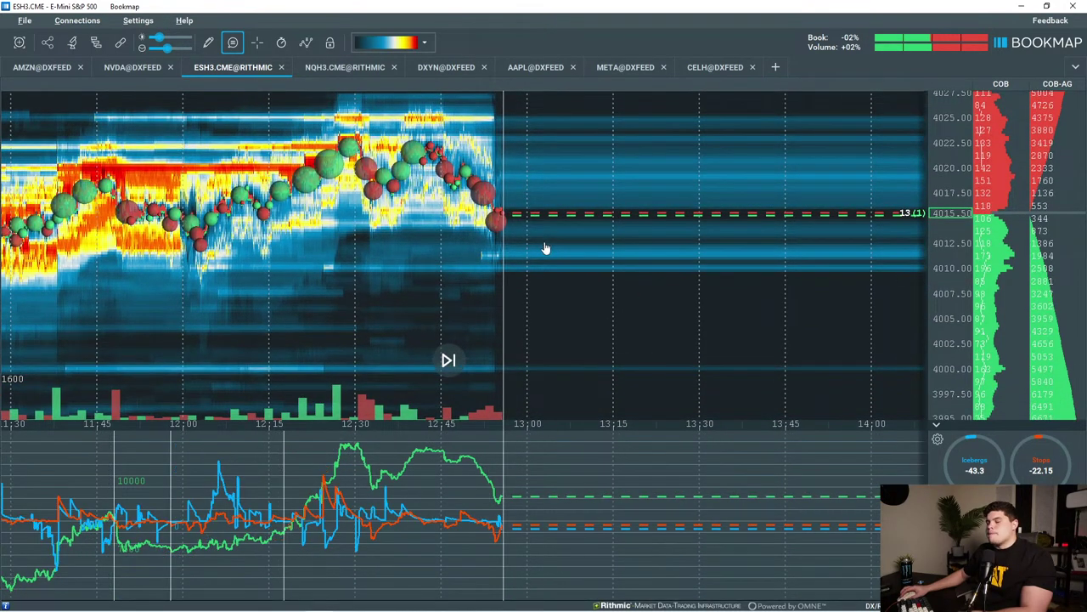
# Switch to TradingView and show the NQ1! chart on the weekly timeframe, covering 2018 to mid-2022.
pyautogui.hotkey('alt', 'Tab')
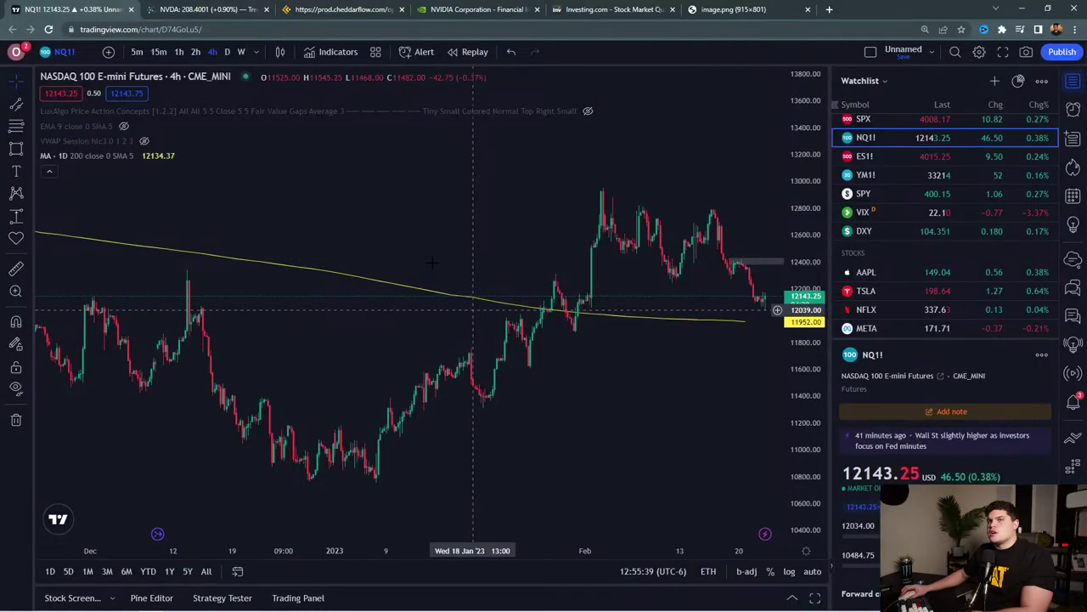
pyautogui.click(242, 53)
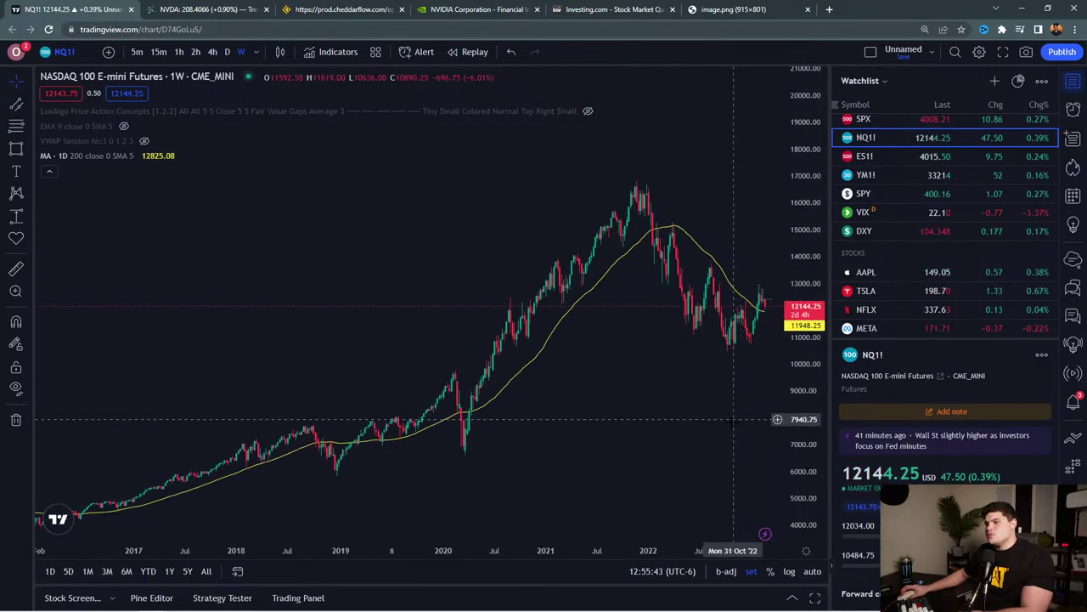
pyautogui.moveTo(672, 420); pyautogui.dragTo(705, 386)
pyautogui.scroll(5, 671, 387)
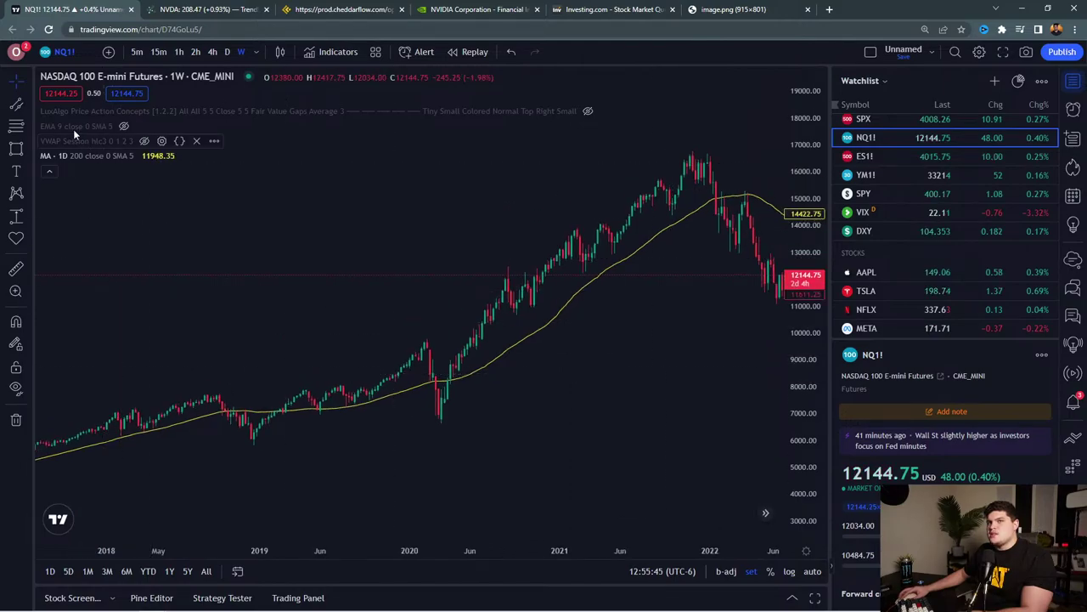
# Draw a parallel channel on the NQ1! rally from about 6618 in March 2020 to about 16246 in February 2022, and delete it.
pyautogui.hotkey('alt', 't')
pyautogui.moveTo(438, 421)
pyautogui.mouseDown()
pyautogui.moveTo(719, 226)
pyautogui.moveTo(721, 165)
pyautogui.moveTo(732, 163)
pyautogui.mouseUp()
pyautogui.click(733, 74)
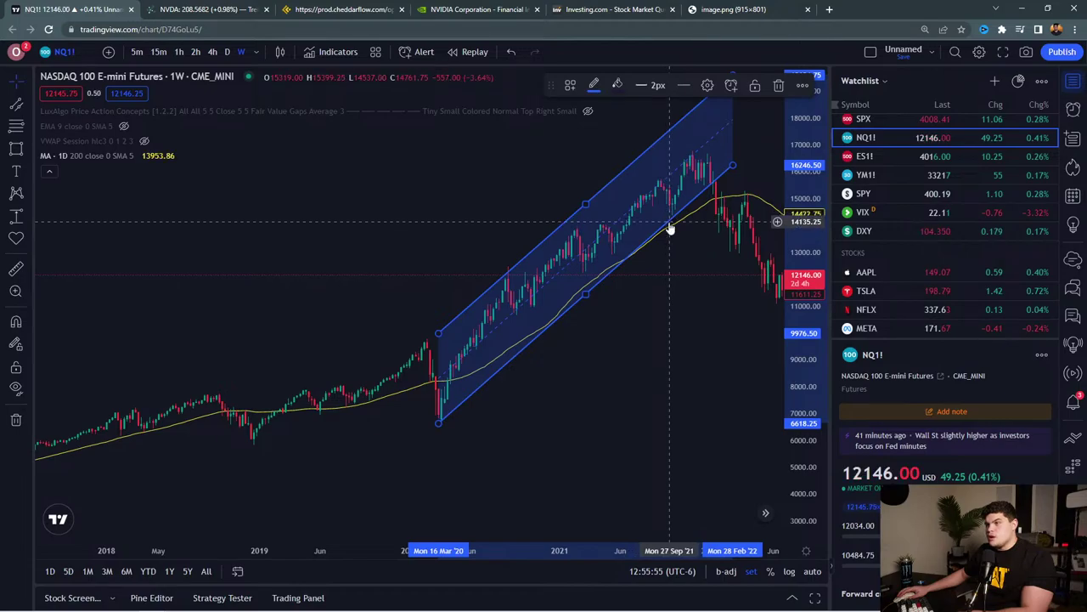
pyautogui.press('Delete')
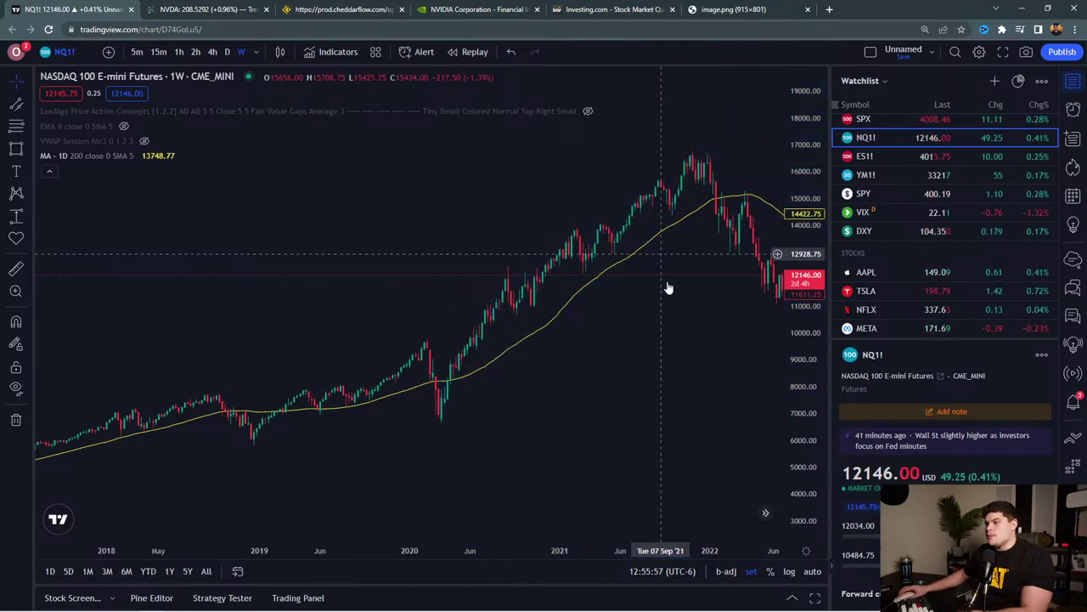
# Examine the weekly NQ1! candles from the 2020 low through the 2022 decline to early 2023.
pyautogui.scroll(5, 651, 387)
pyautogui.moveTo(650, 382); pyautogui.dragTo(381, 373)
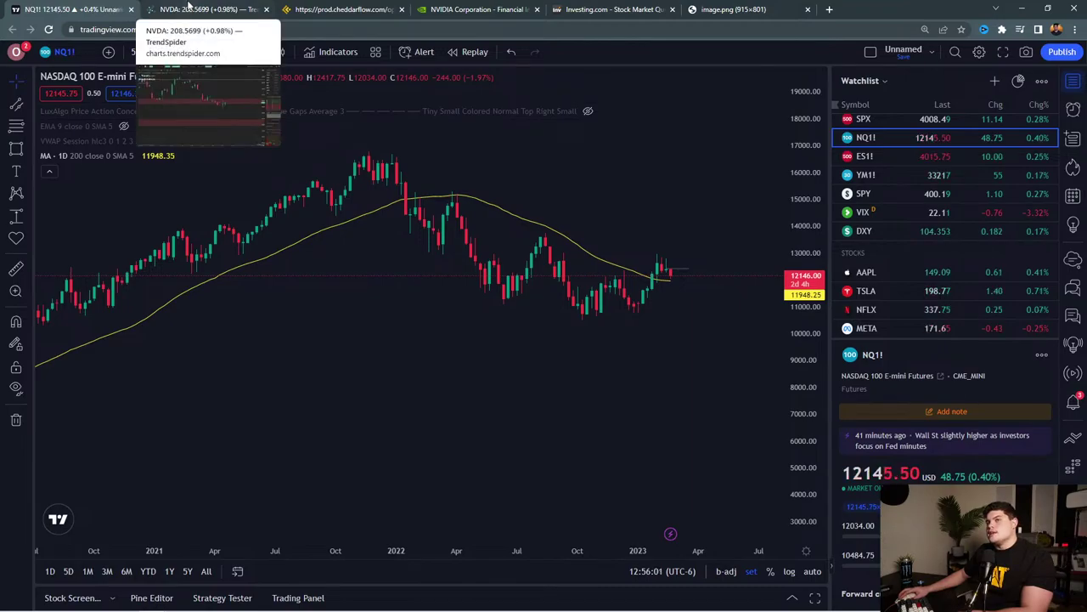
pyautogui.scroll(-3, 340, 175)
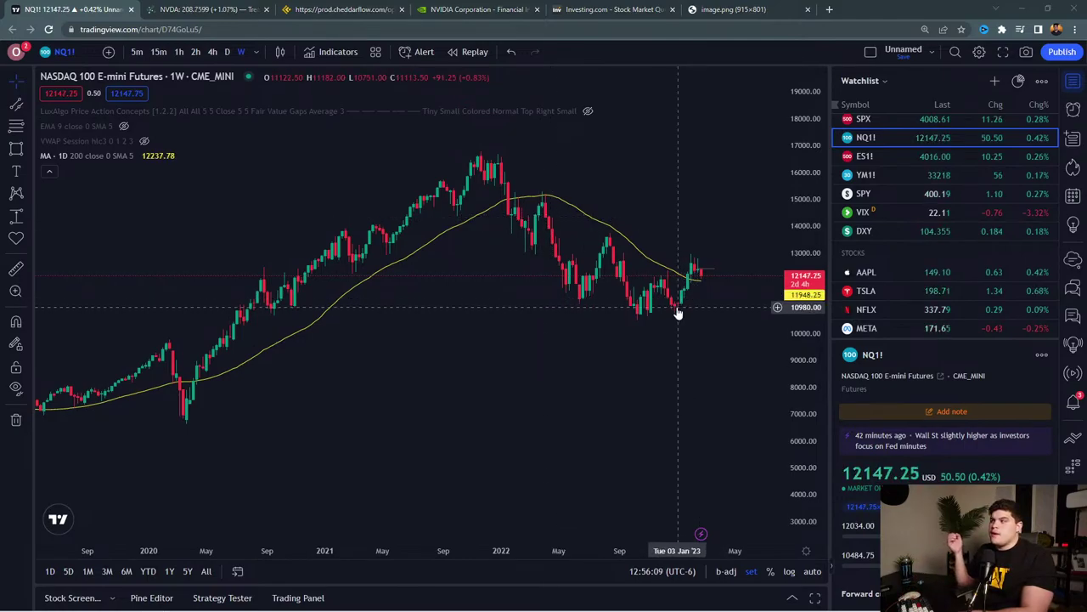
# Switch to Bookmap and show the NVDA heatmap, narrowed from the full session to the price action from 12:00 onwards.
pyautogui.hotkey('alt', 'Tab')
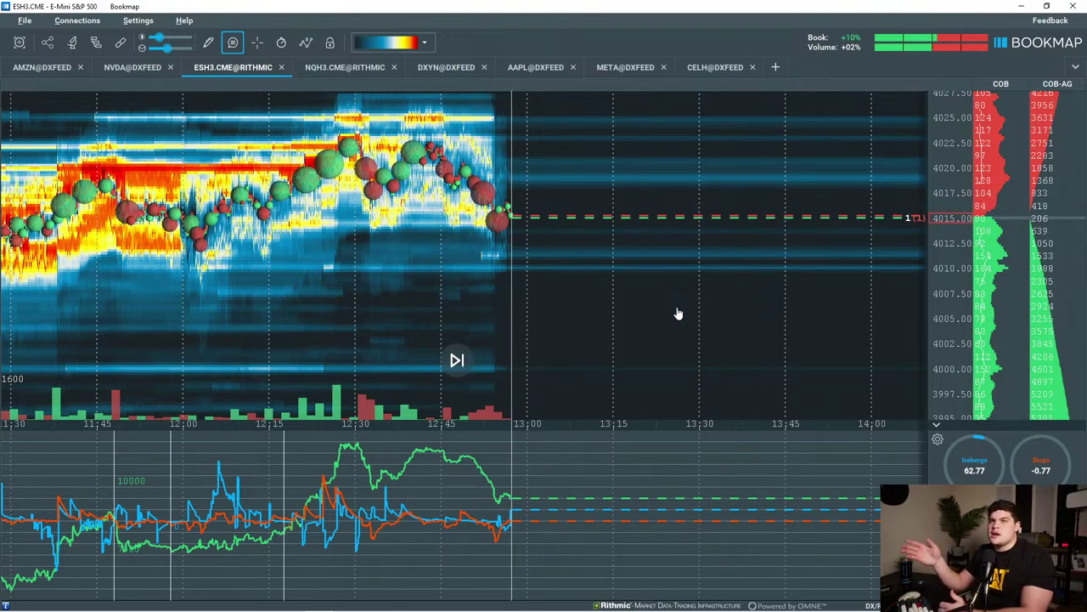
pyautogui.click(131, 67)
pyautogui.scroll(-2, 463, 257)
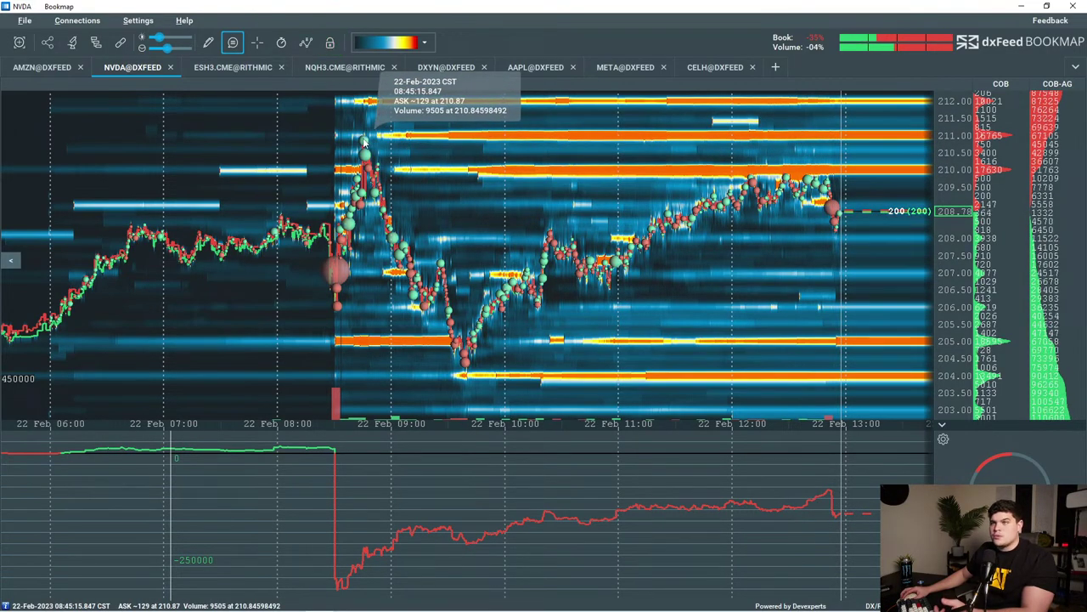
pyautogui.scroll(3, 822, 238)
pyautogui.scroll(3, 822, 237)
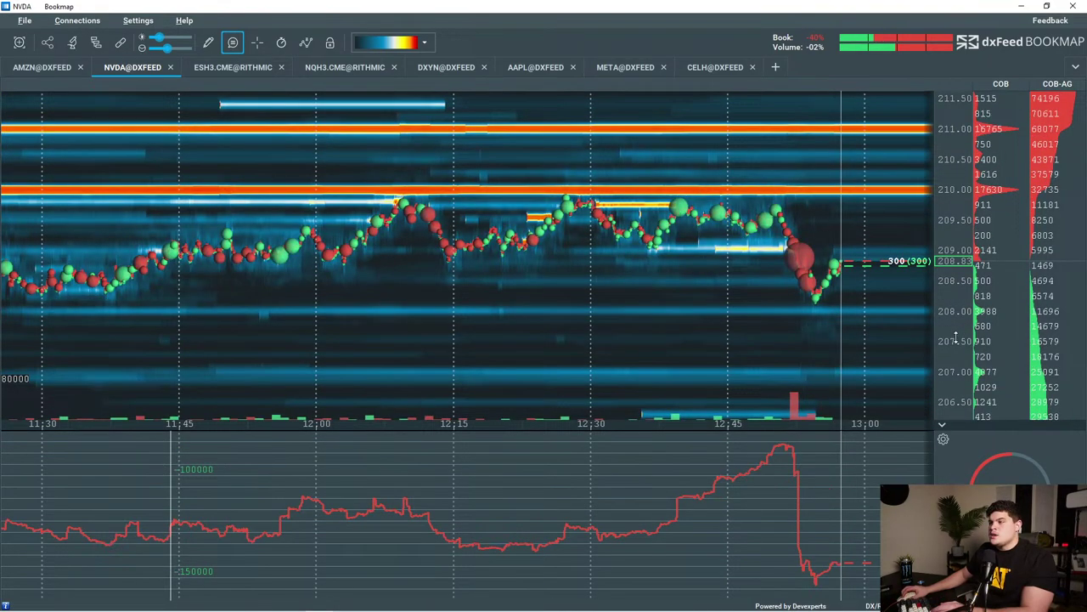
pyautogui.scroll(3, 955, 337)
pyautogui.moveTo(768, 318); pyautogui.dragTo(553, 254)
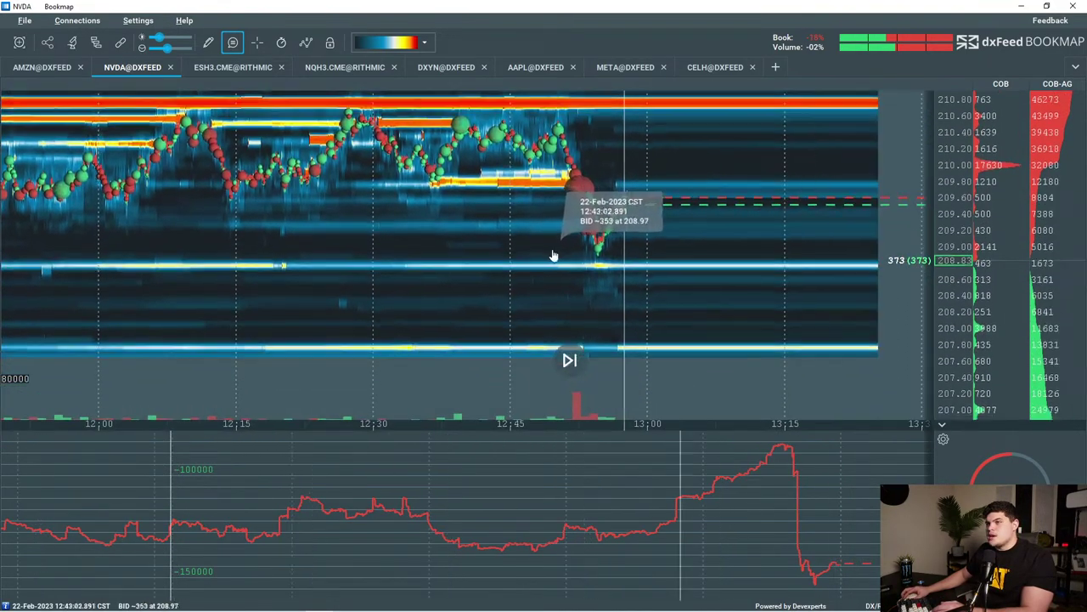
# Examine NVDA's liquidity levels between 207 and 210 across the session and around the drop after 12:50.
pyautogui.scroll(-5, 704, 301)
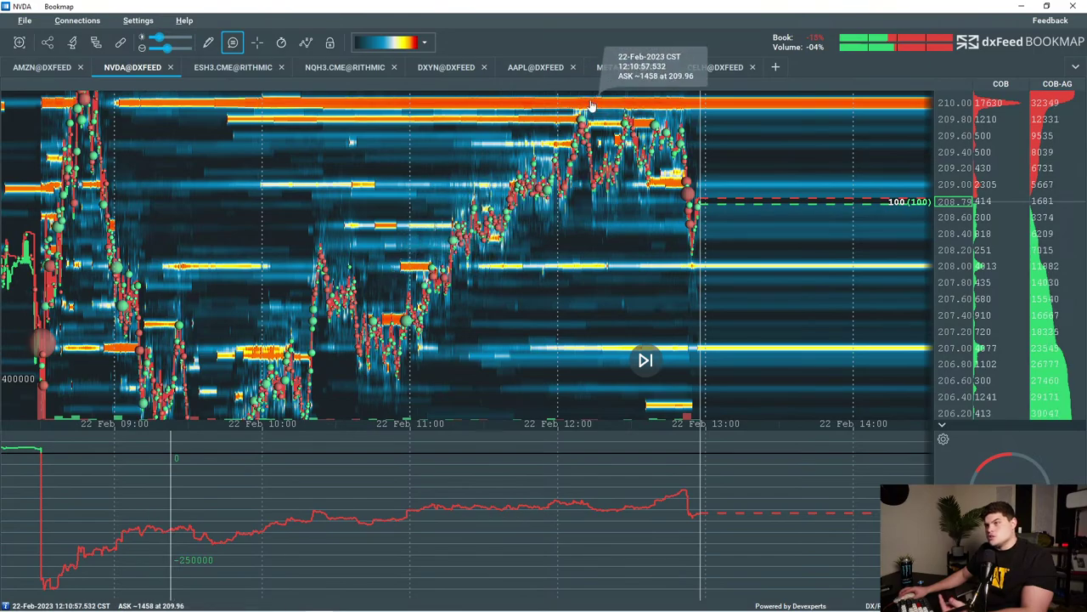
pyautogui.scroll(5, 671, 255)
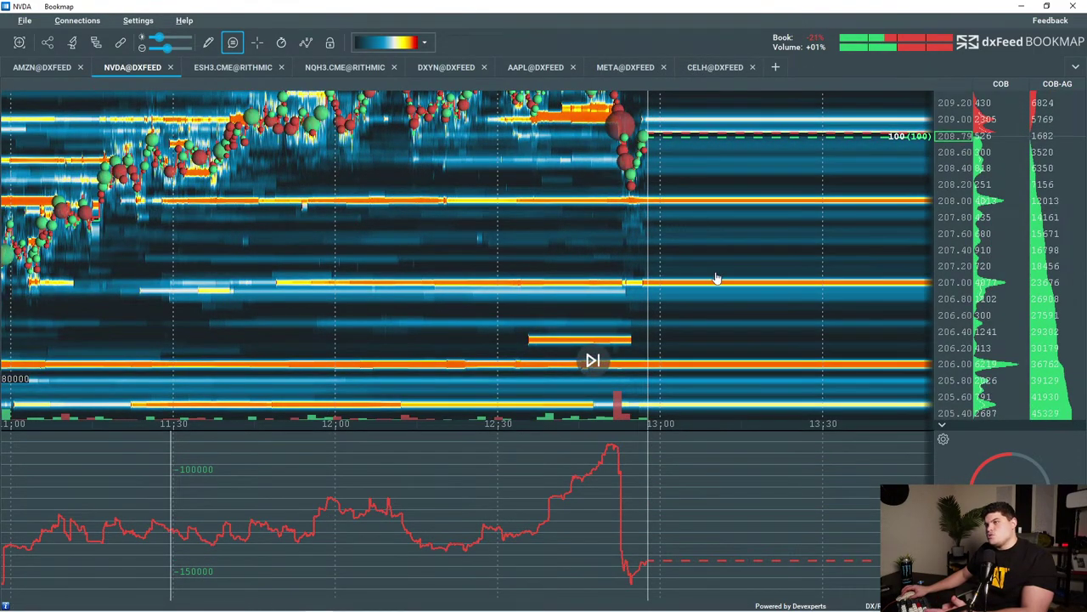
pyautogui.scroll(-6, 735, 287)
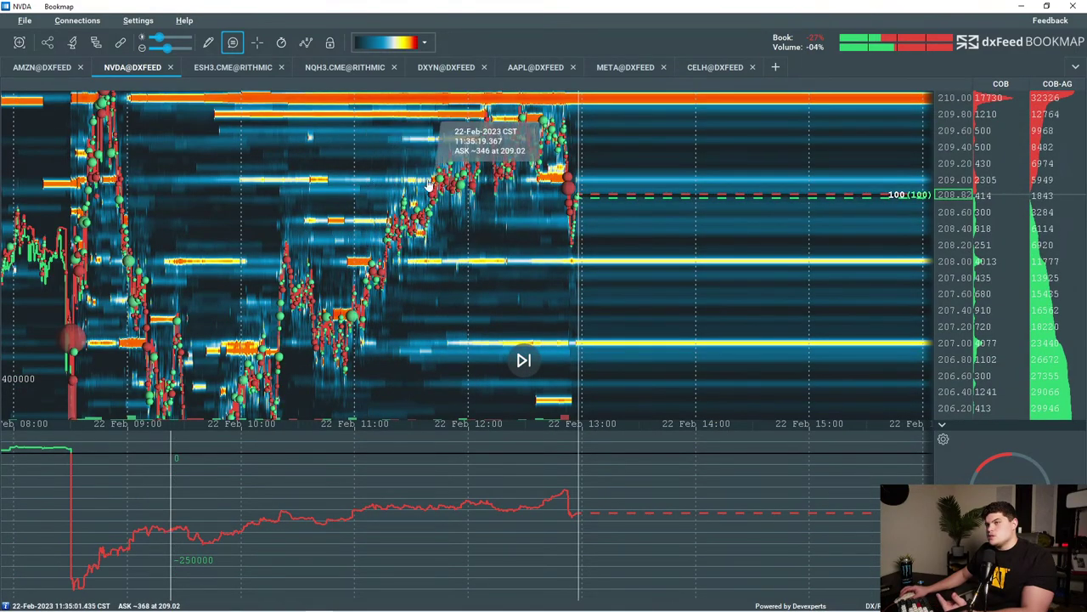
pyautogui.scroll(8, 639, 292)
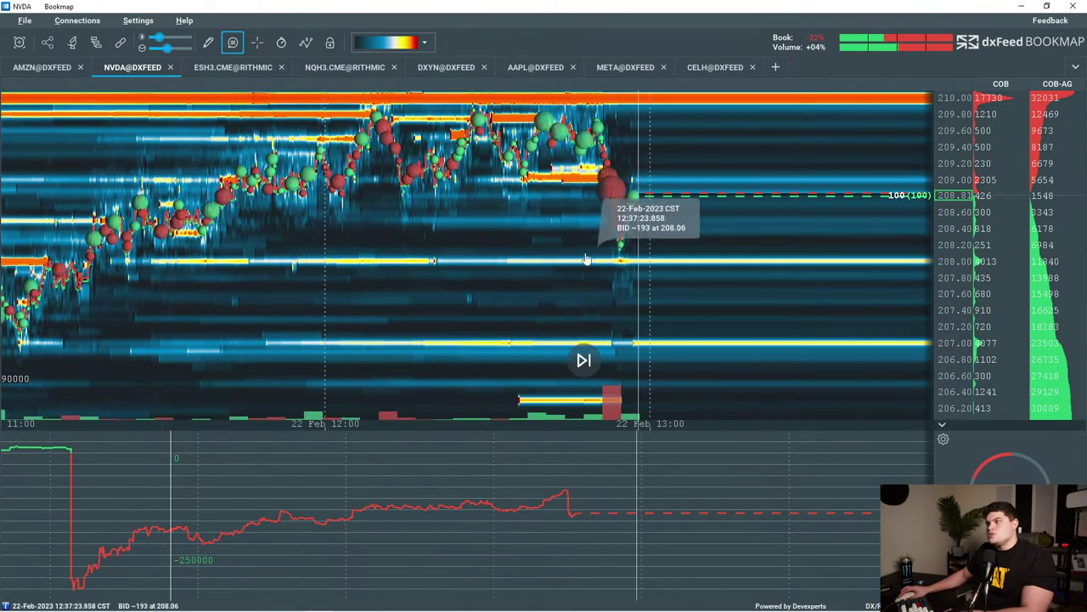
pyautogui.scroll(2, 741, 282)
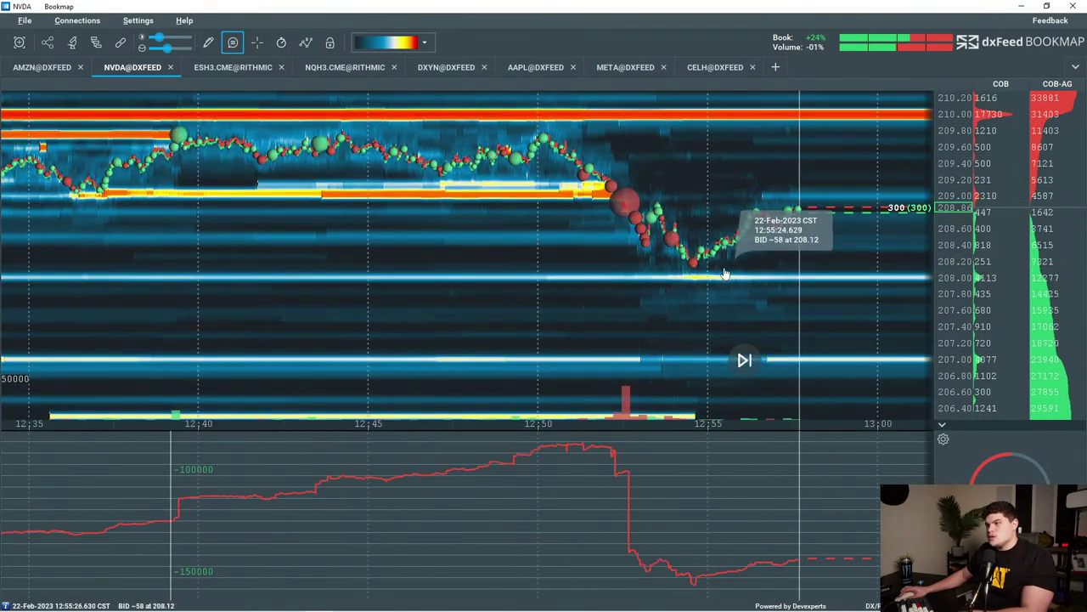
pyautogui.scroll(3, 747, 284)
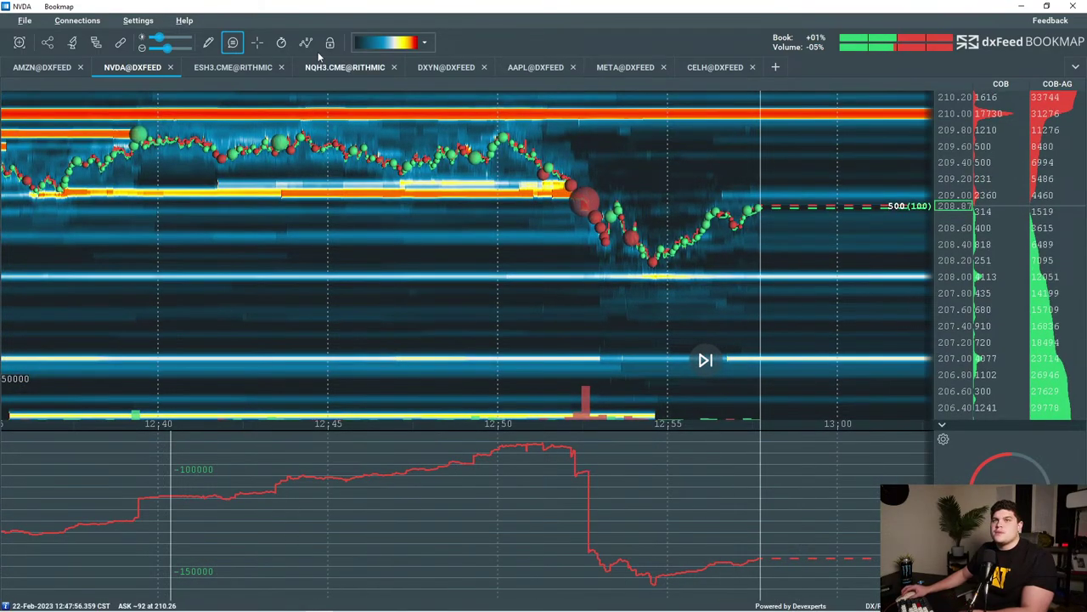
# Show the ESH3 heatmap and examine the price action and liquidity from 12:25 to the current price.
pyautogui.click(255, 67)
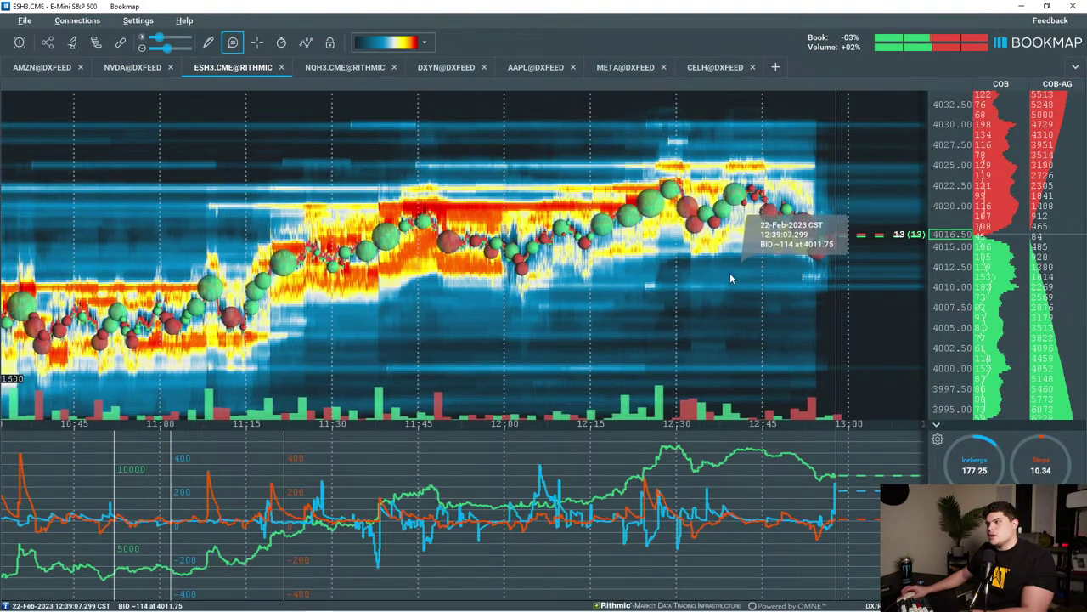
pyautogui.moveTo(767, 301); pyautogui.dragTo(723, 300)
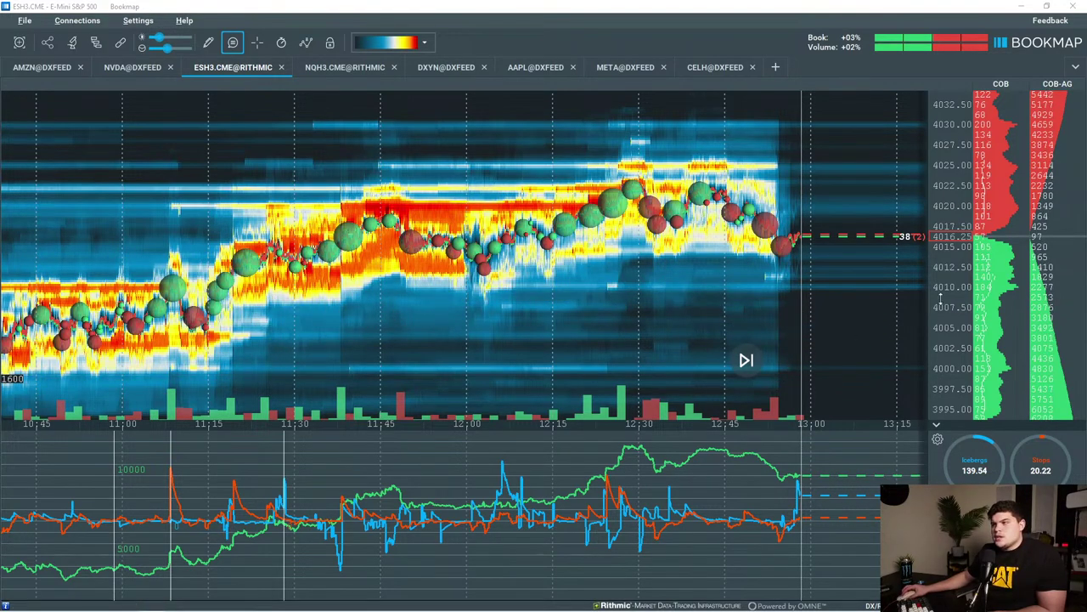
pyautogui.scroll(4, 845, 348)
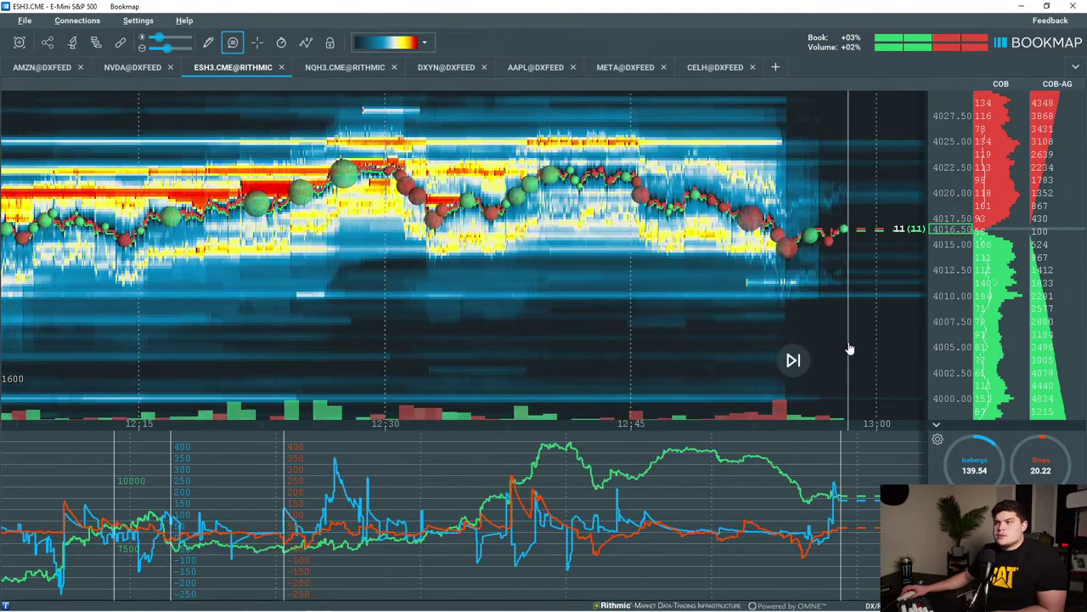
pyautogui.scroll(-3, 849, 348)
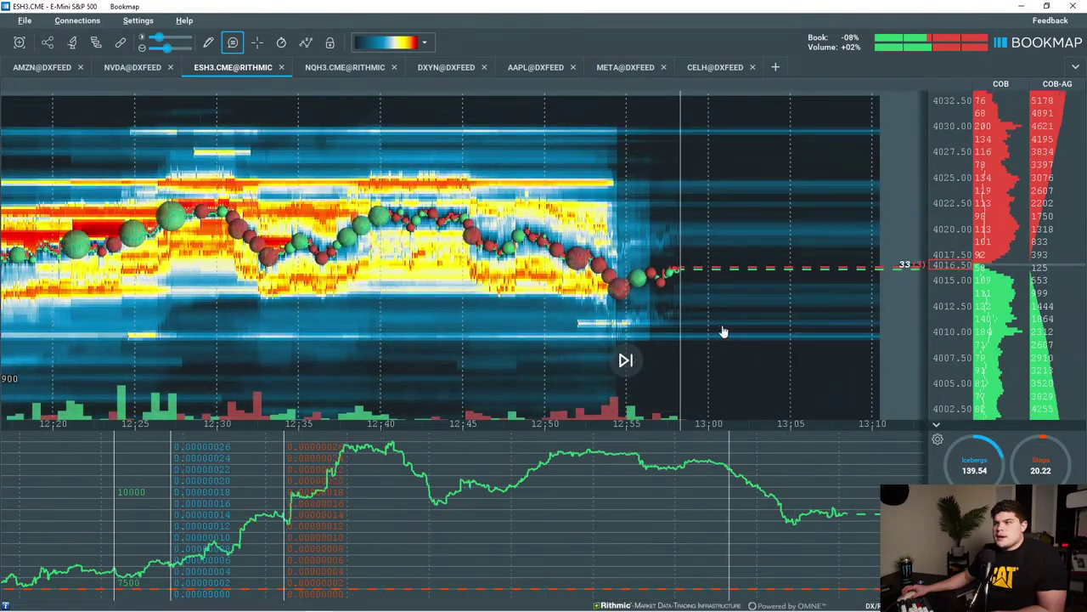
pyautogui.scroll(3, 960, 319)
pyautogui.moveTo(811, 349); pyautogui.dragTo(736, 271)
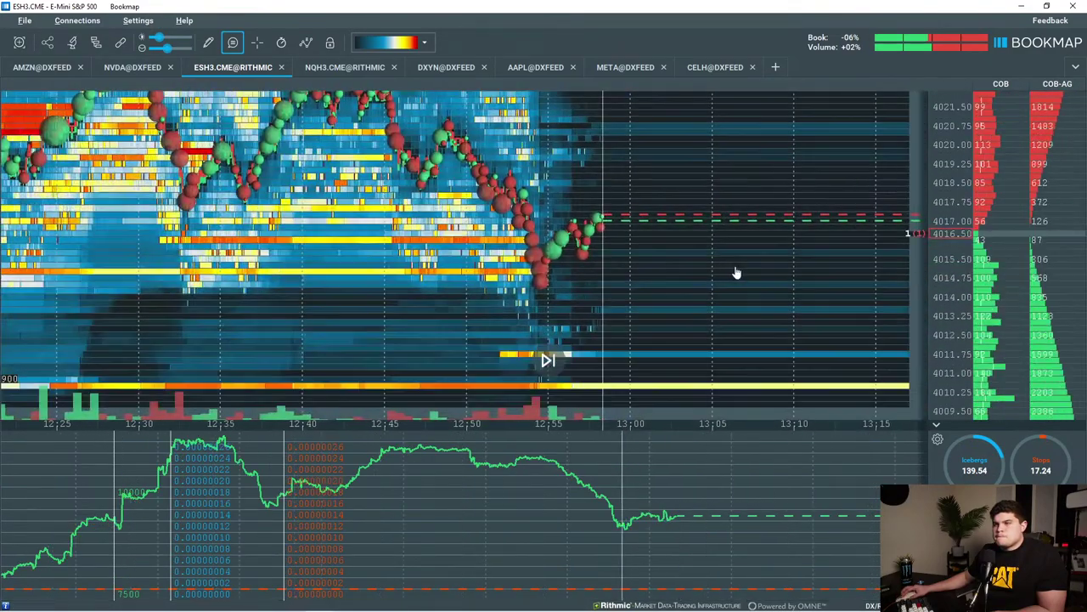
pyautogui.scroll(-3, 942, 189)
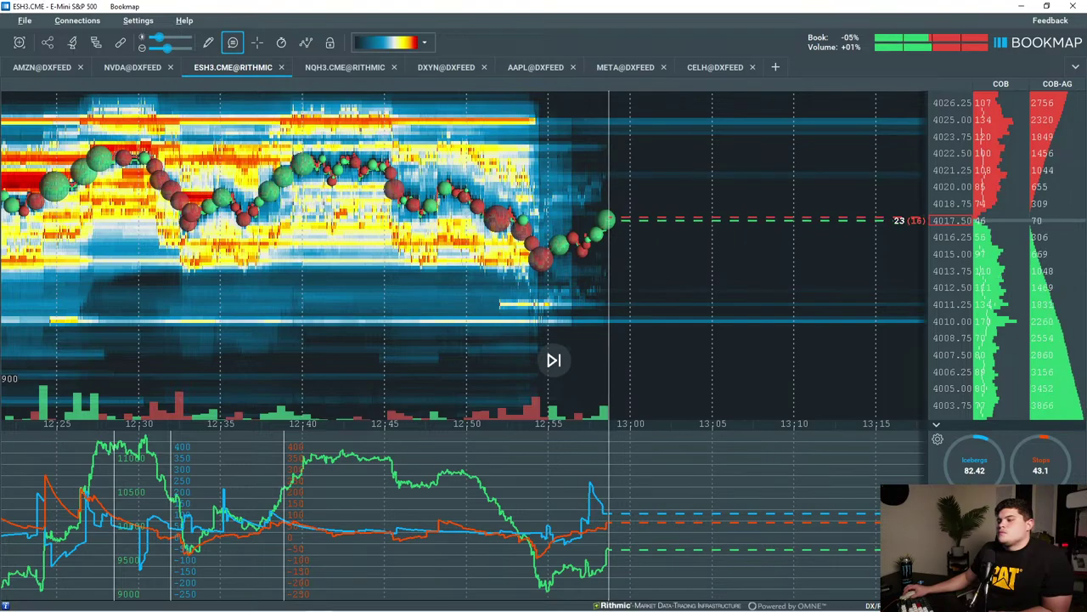
# Examine the ESH3 bounce after 12:55 in close-up, with the price scale in one-point increments.
pyautogui.moveTo(835, 608)
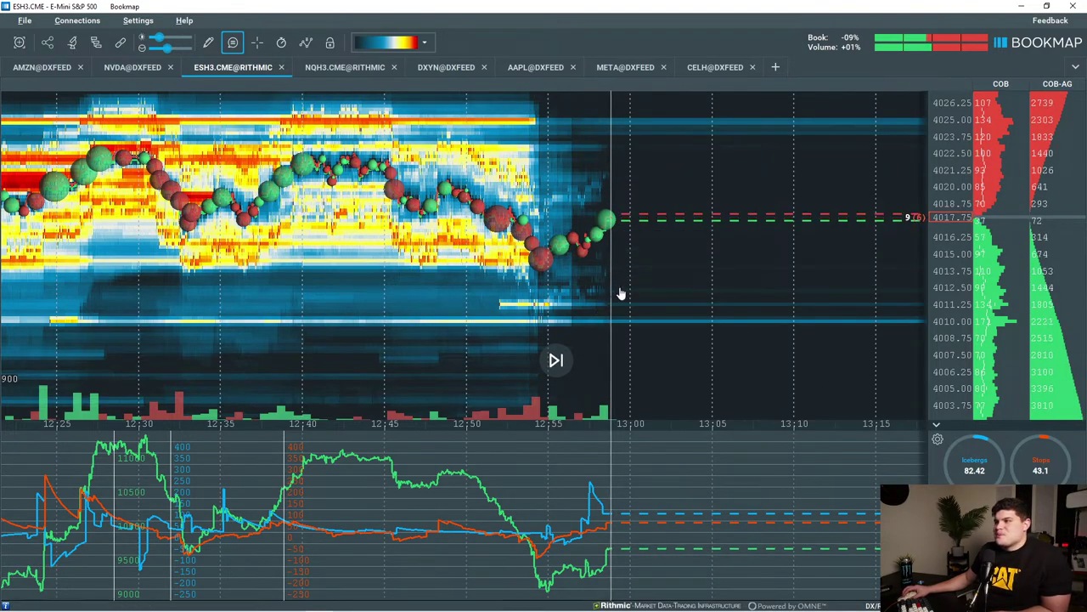
pyautogui.moveTo(619, 297); pyautogui.dragTo(708, 325)
pyautogui.scroll(2, 703, 325)
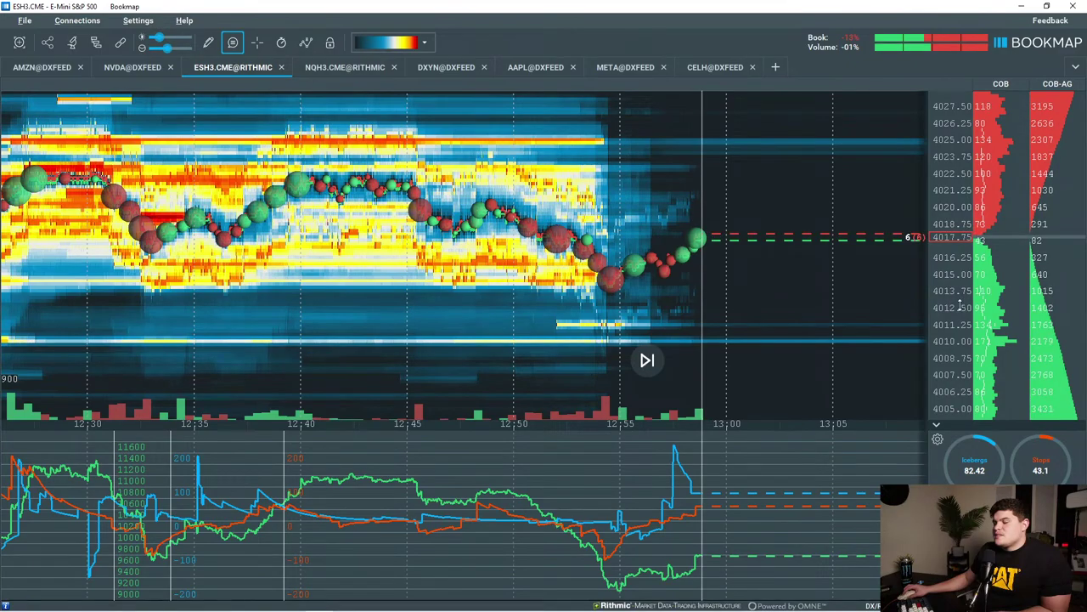
pyautogui.moveTo(958, 306); pyautogui.dragTo(954, 282)
pyautogui.scroll(-4, 878, 284)
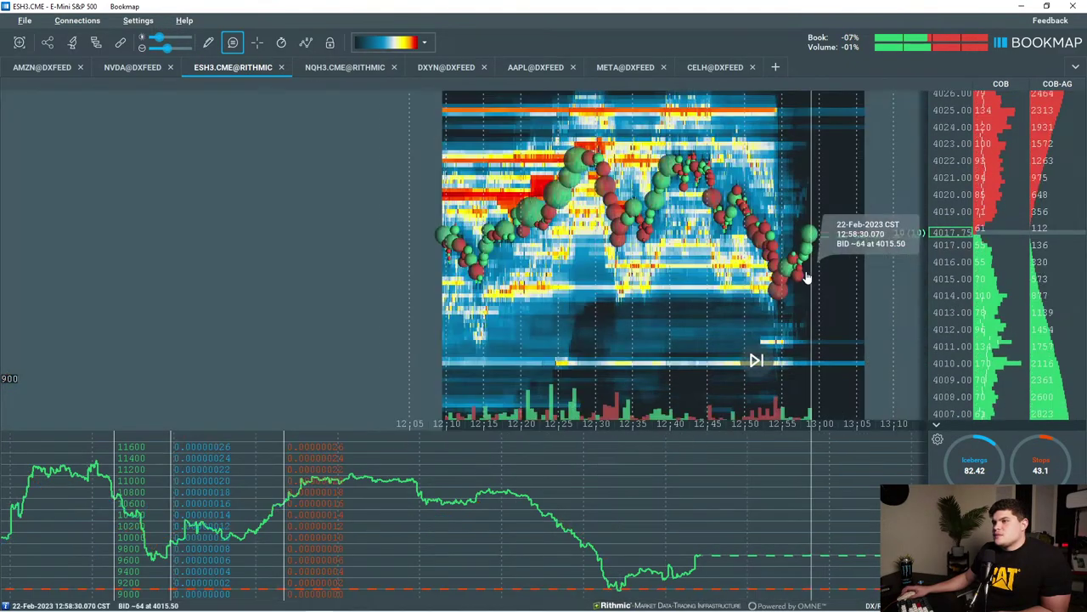
pyautogui.scroll(5, 756, 291)
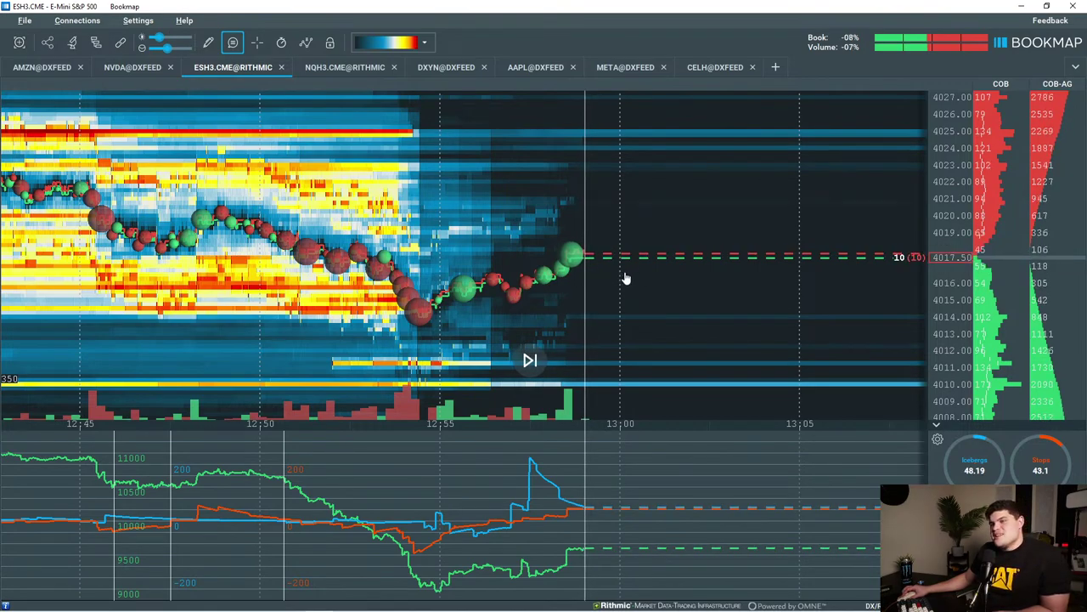
# Compare the latest ESH3 rebound with the earlier highs and the liquidity levels at 4010 and 4025.
pyautogui.scroll(-2, 595, 278)
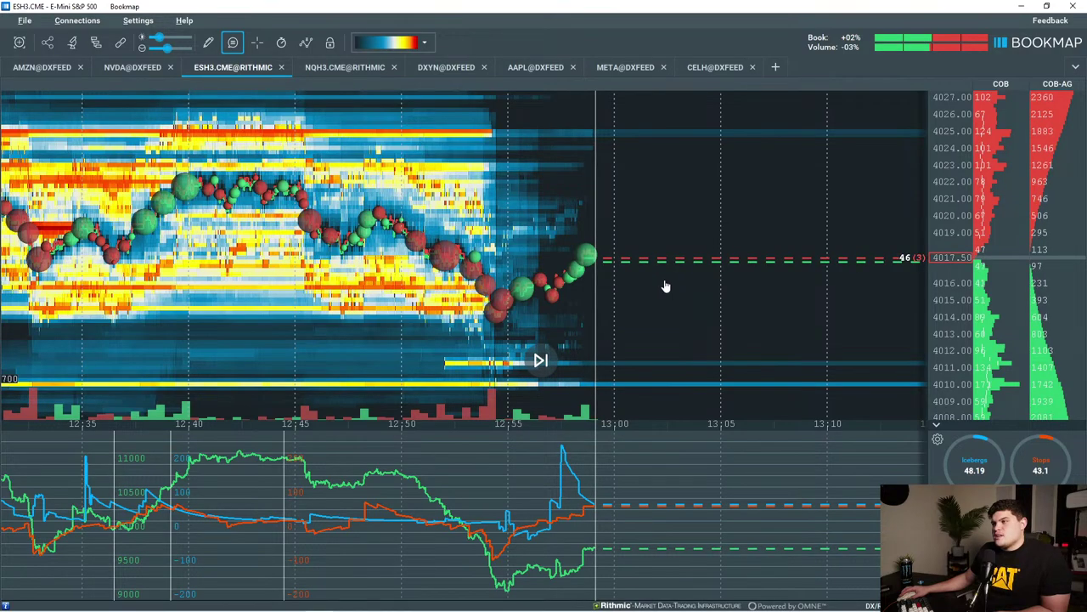
pyautogui.scroll(-3, 666, 285)
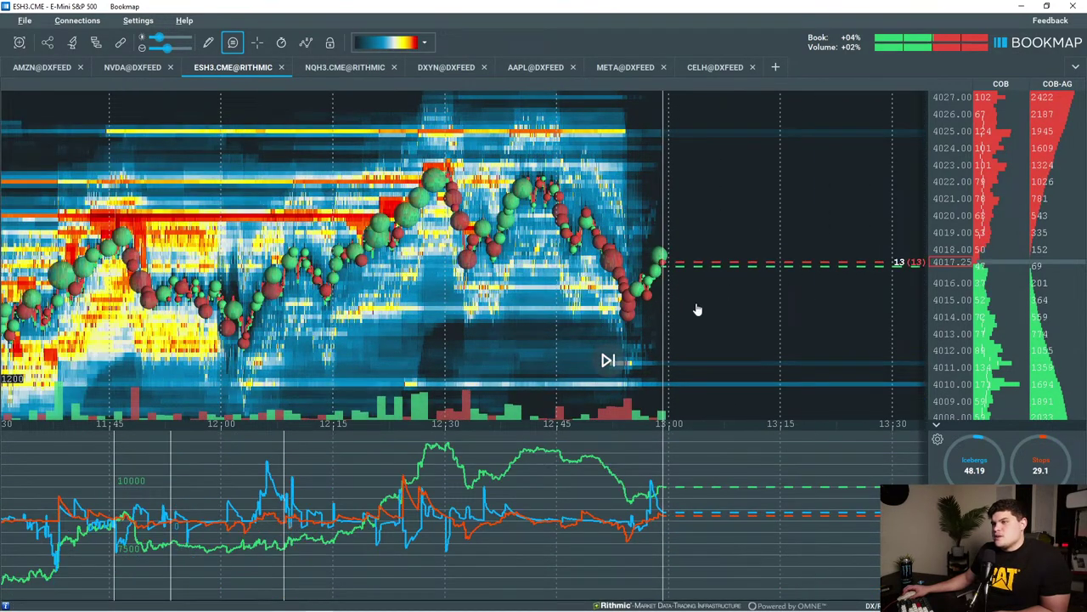
pyautogui.scroll(1, 629, 280)
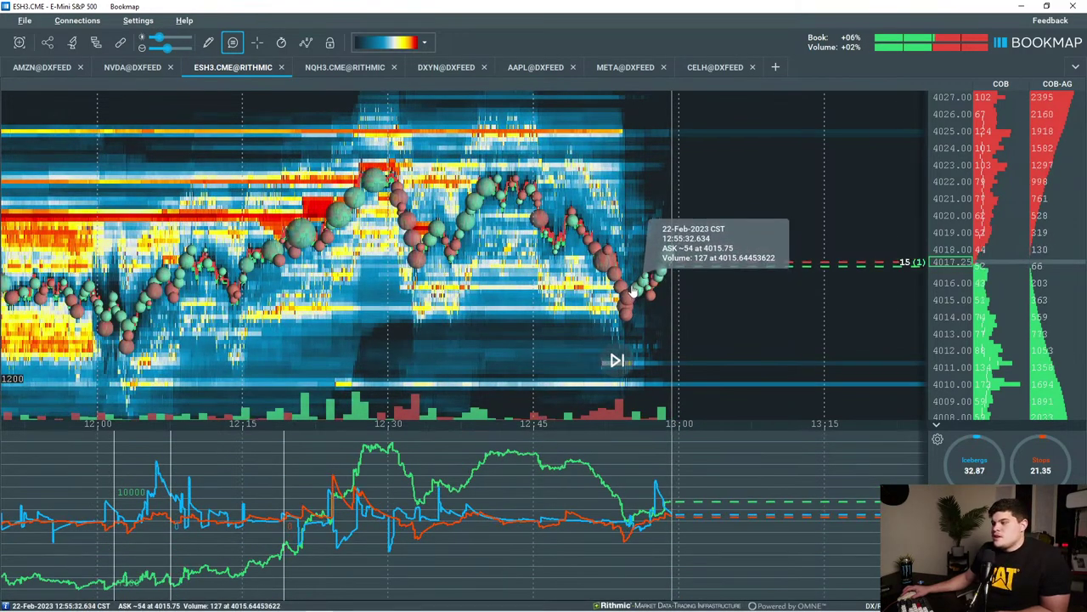
pyautogui.scroll(2, 660, 305)
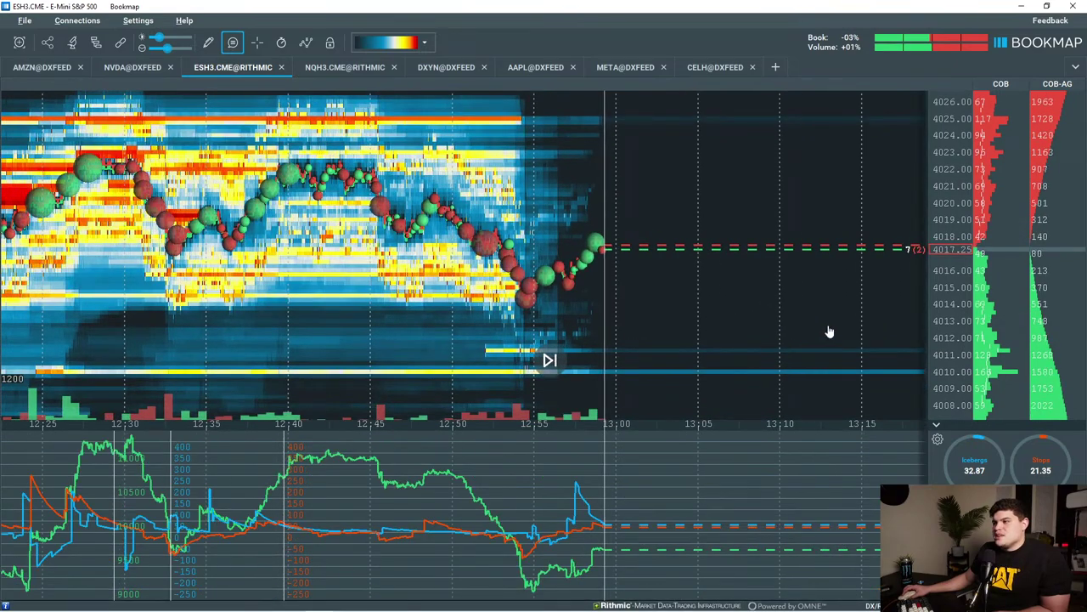
pyautogui.scroll(-2, 924, 280)
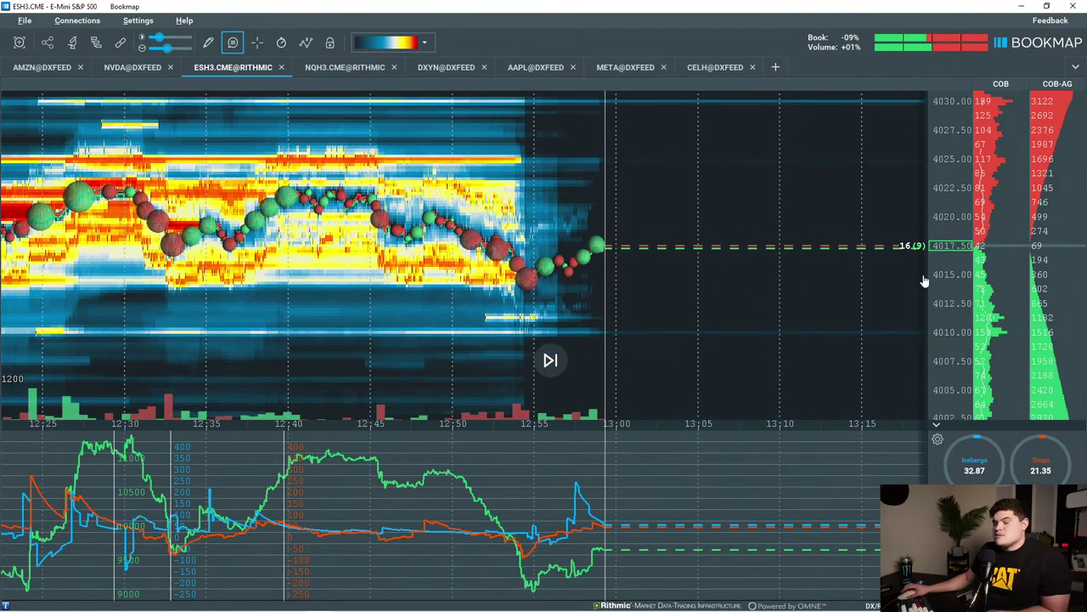
pyautogui.moveTo(787, 276); pyautogui.dragTo(758, 277)
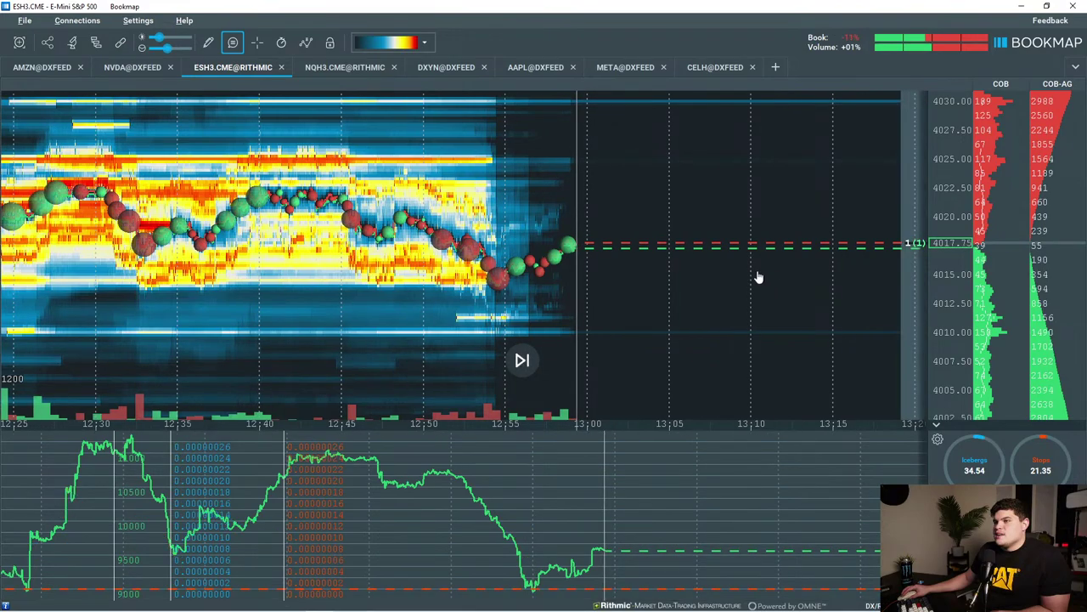
# Examine the ESH3 price action and liquidity from 11:00 through 13:00, in close-up and across the wider session.
pyautogui.scroll(2, 758, 275)
pyautogui.moveTo(828, 272); pyautogui.dragTo(745, 270)
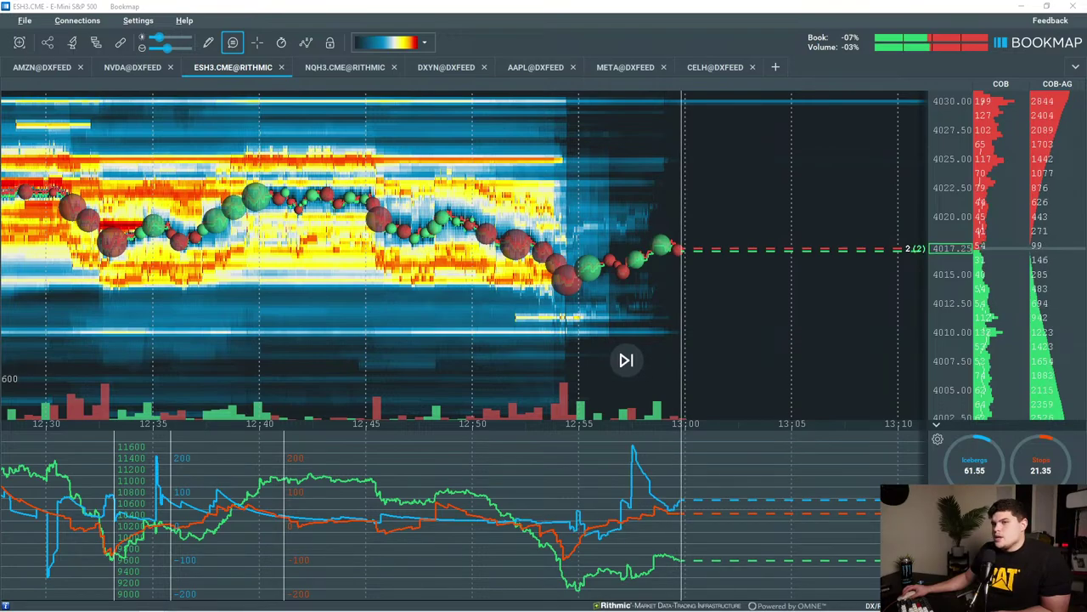
pyautogui.scroll(-5, 380, 307)
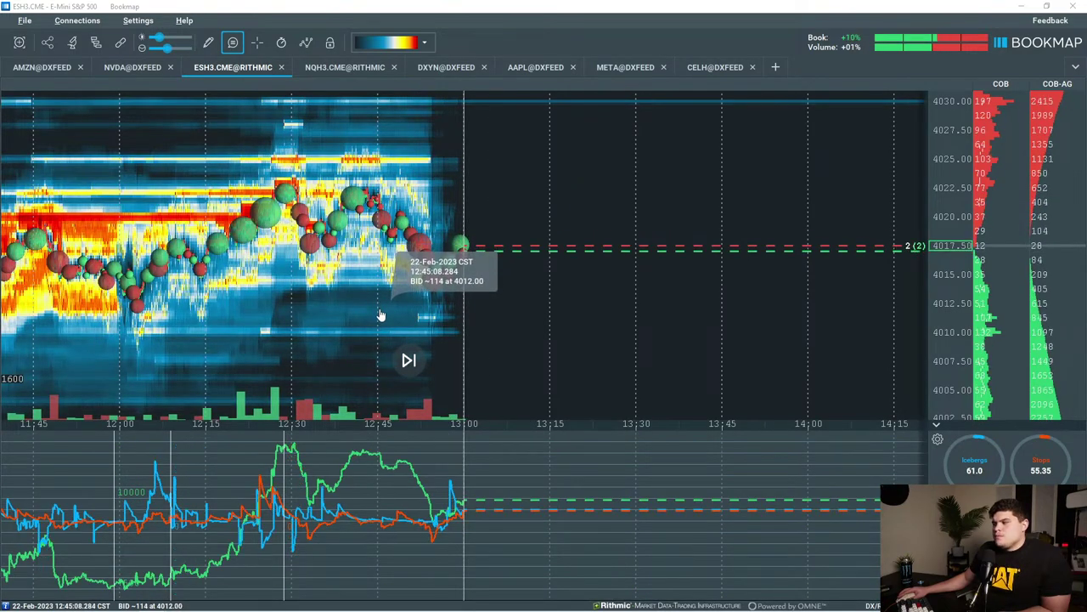
pyautogui.scroll(-3, 381, 324)
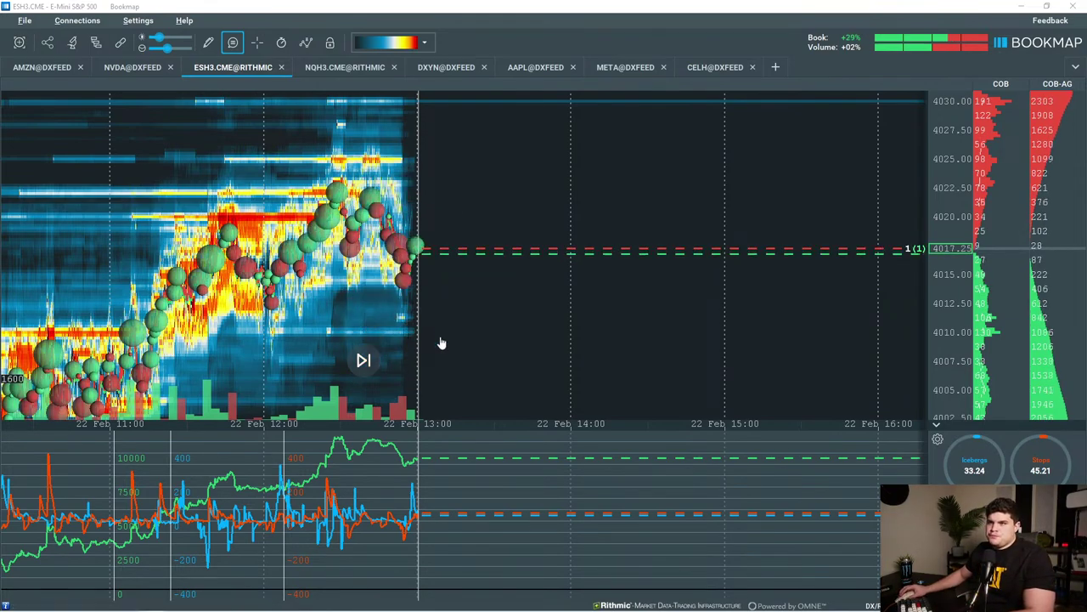
pyautogui.scroll(5, 442, 342)
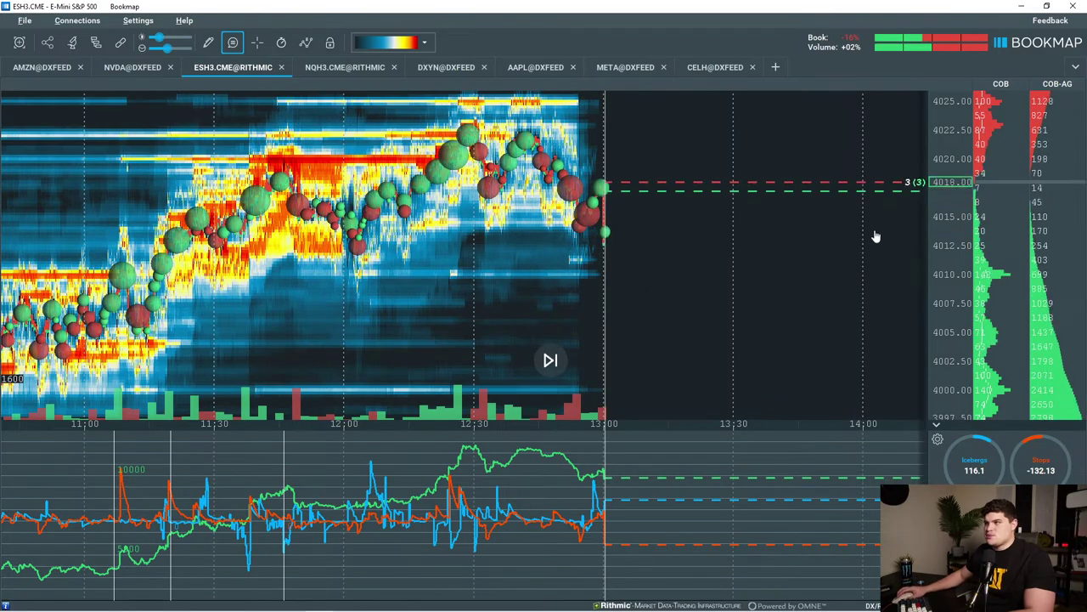
pyautogui.scroll(-3, 957, 176)
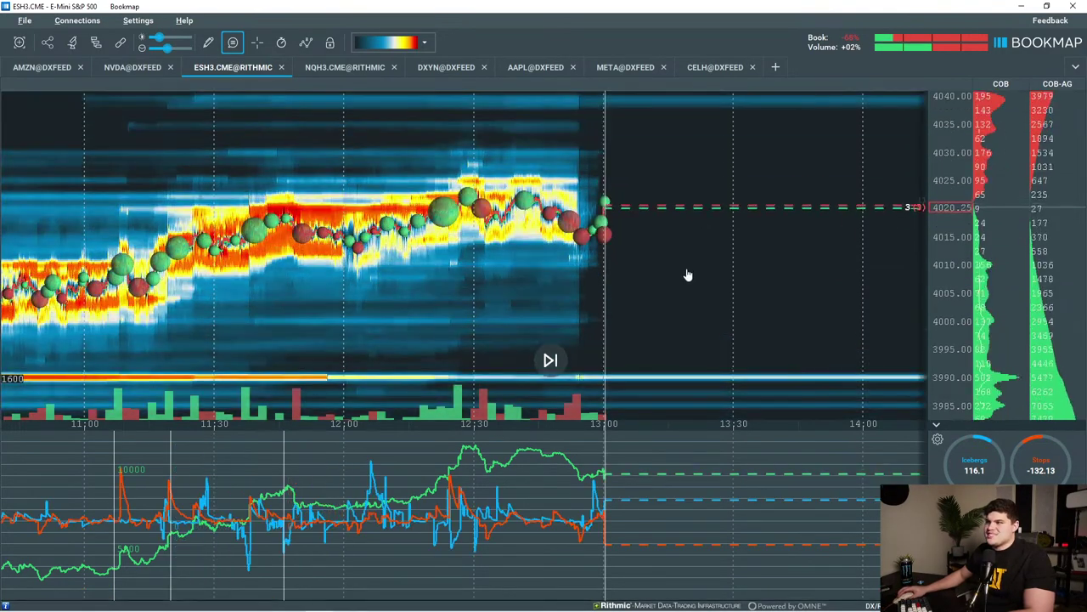
# Examine the ESH3 price swings at 13:00 in close-up against the earlier highs near 4025.
pyautogui.scroll(3, 687, 278)
pyautogui.scroll(3, 955, 276)
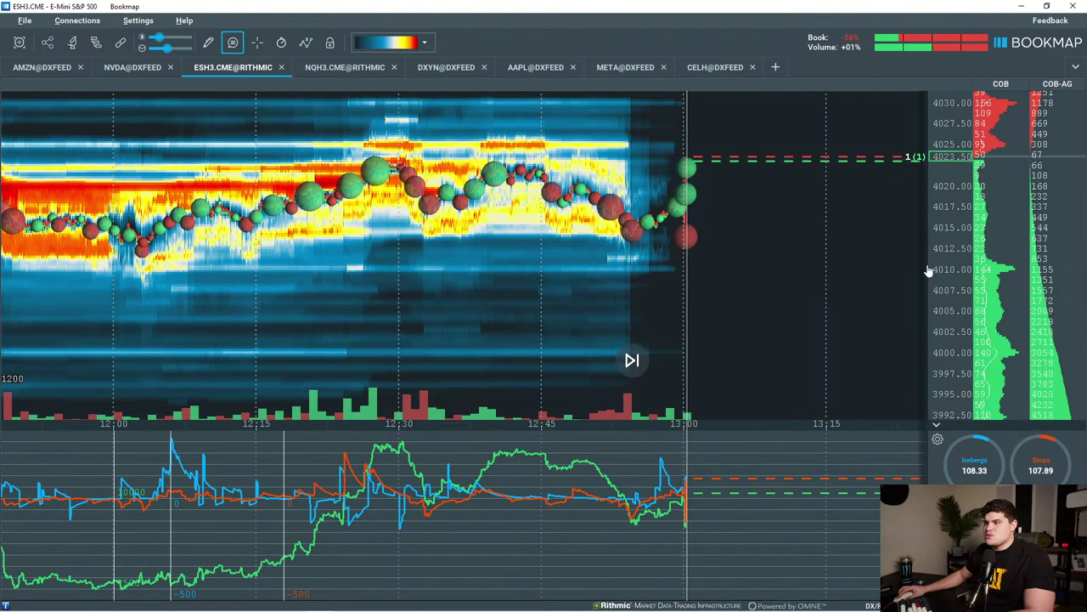
pyautogui.moveTo(874, 261); pyautogui.dragTo(829, 270)
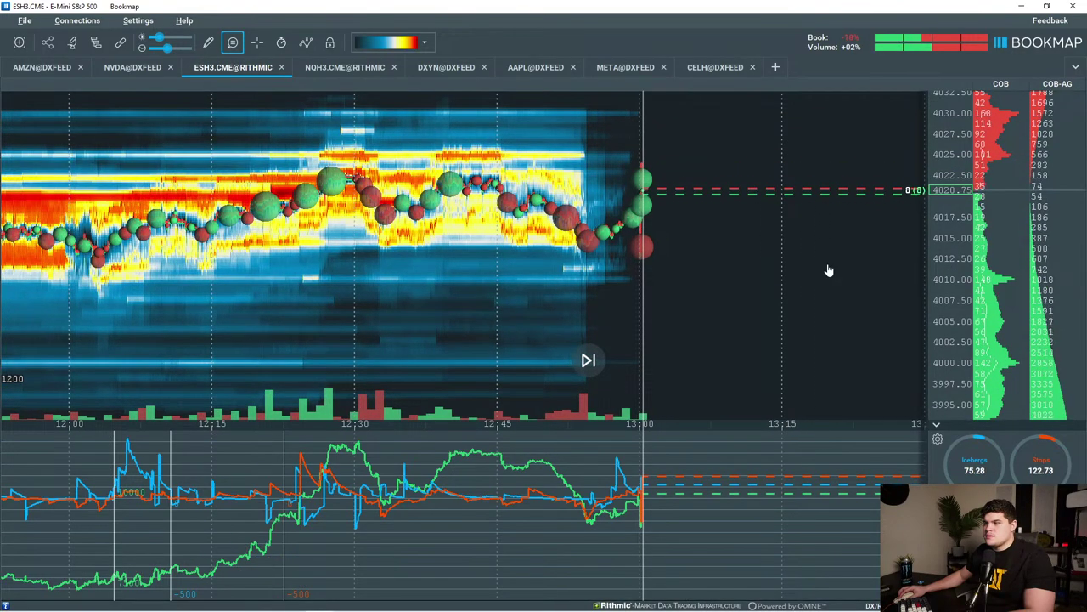
pyautogui.scroll(3, 655, 275)
pyautogui.moveTo(731, 242); pyautogui.dragTo(502, 217)
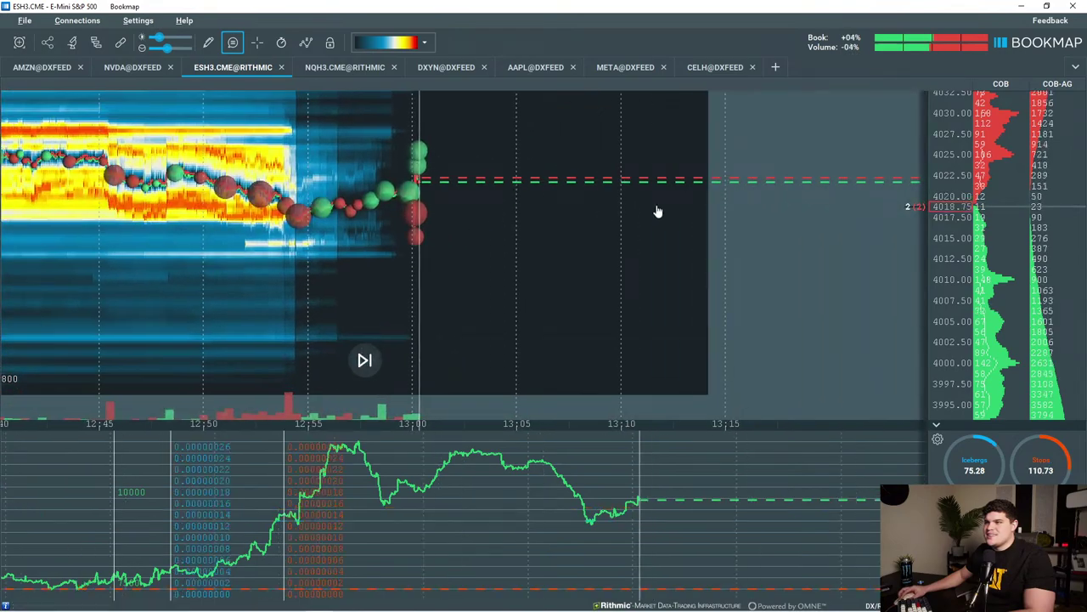
# Widen the ESH3 price scale and examine the liquidity levels between 3975 and 4045 around the 13:00 move.
pyautogui.scroll(-8, 958, 165)
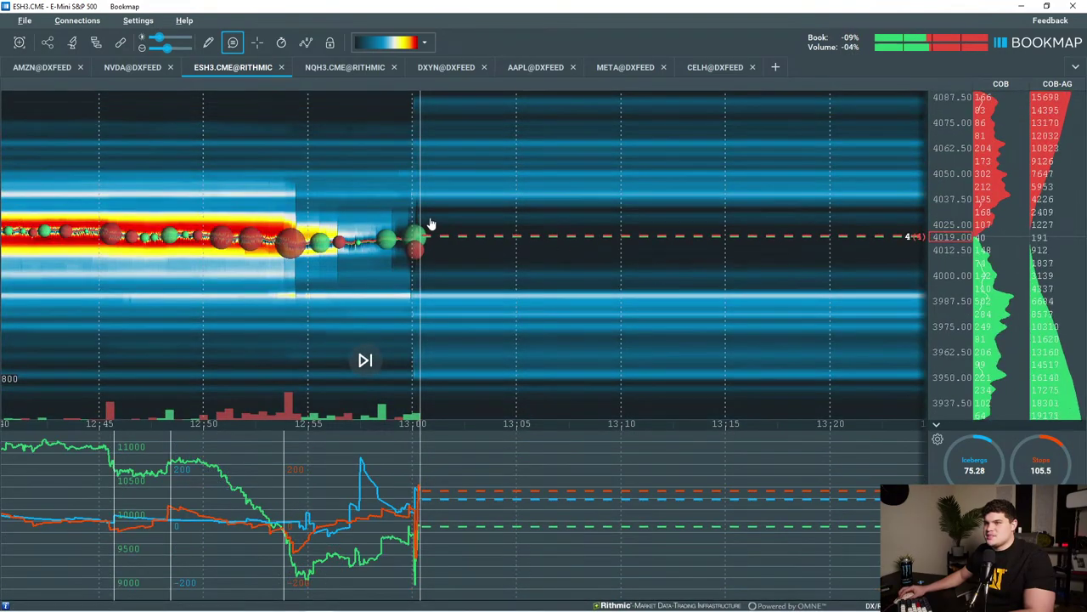
pyautogui.moveTo(953, 292); pyautogui.dragTo(944, 260)
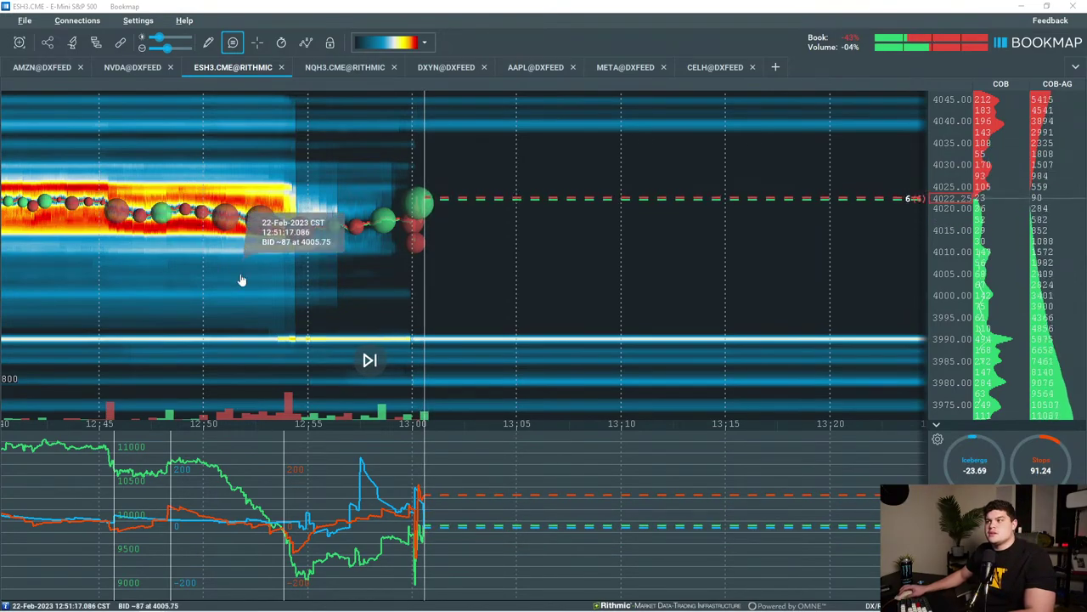
pyautogui.scroll(-3, 401, 318)
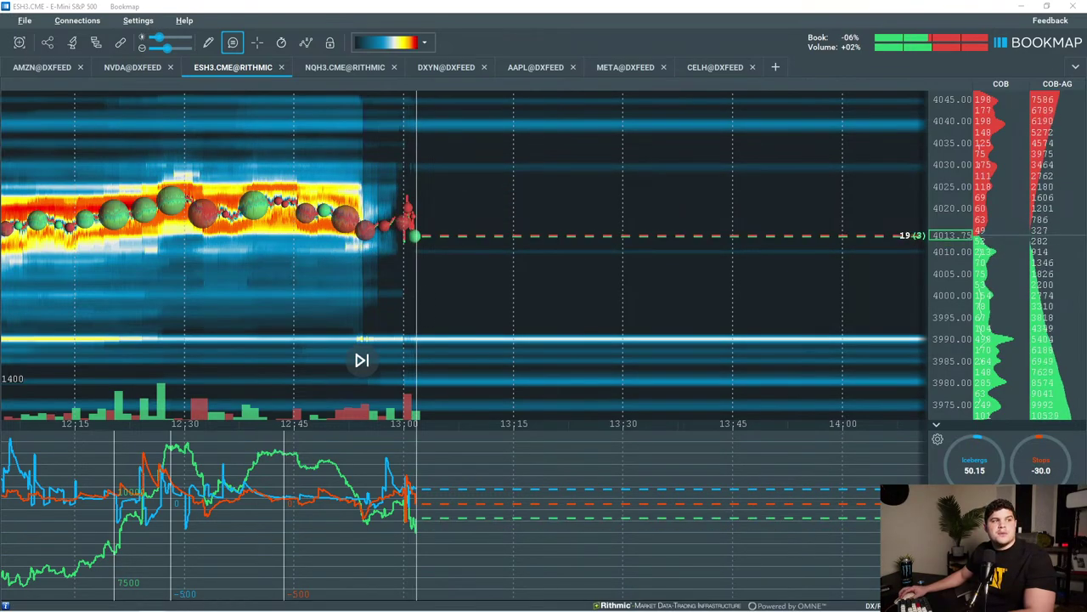
# Bring the Unusual Whales tweet over the heatmap and highlight its lines on the 25 bps hike and upside inflation risks.
pyautogui.moveTo(0, 204); pyautogui.dragTo(331, 121)
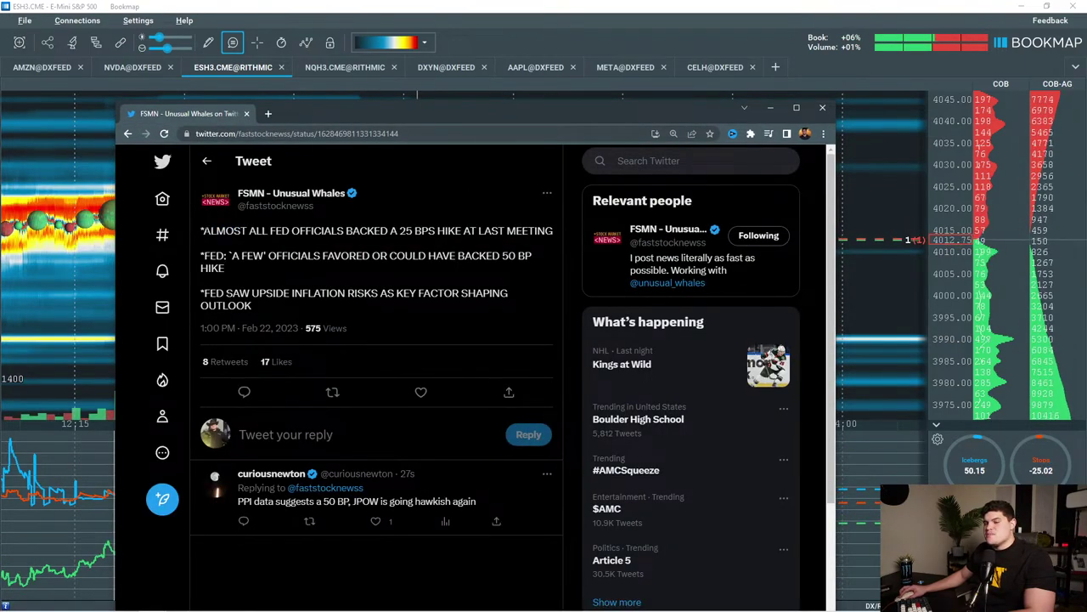
pyautogui.moveTo(225, 231); pyautogui.dragTo(406, 230)
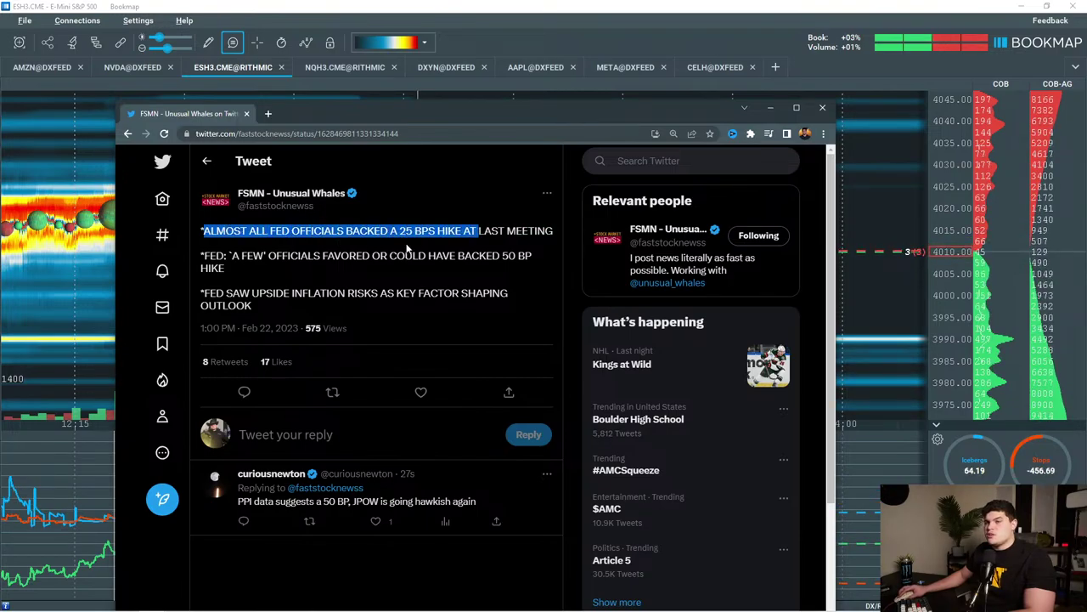
pyautogui.moveTo(270, 276); pyautogui.dragTo(241, 294)
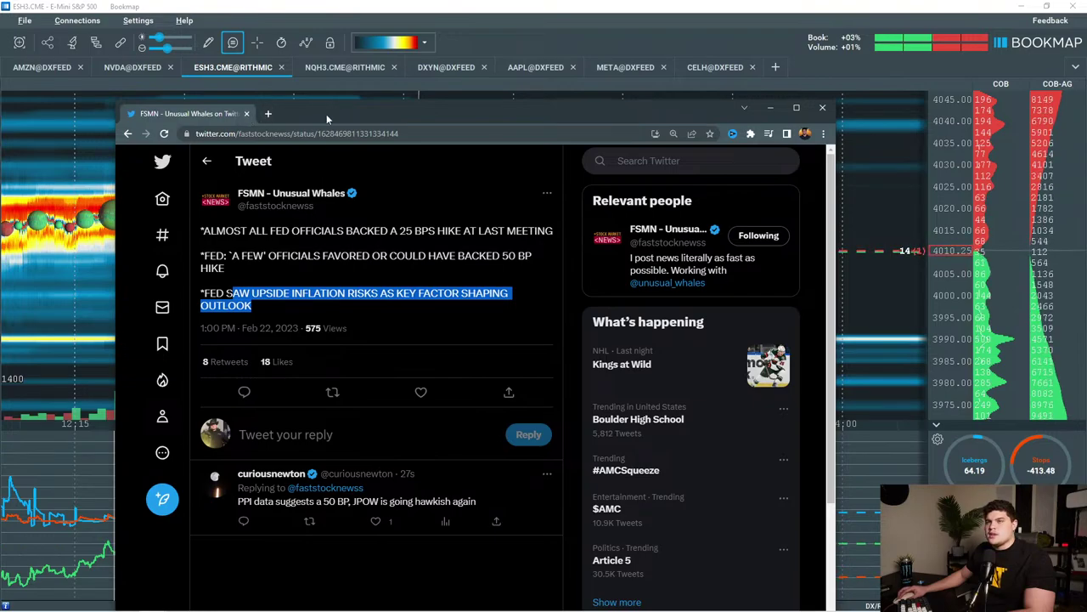
# Replace that tweet with the Breaking Market News one, highlight its Fed minutes text on restrictive policy, and move it off the heatmap.
pyautogui.moveTo(327, 114); pyautogui.dragTo(0, 144)
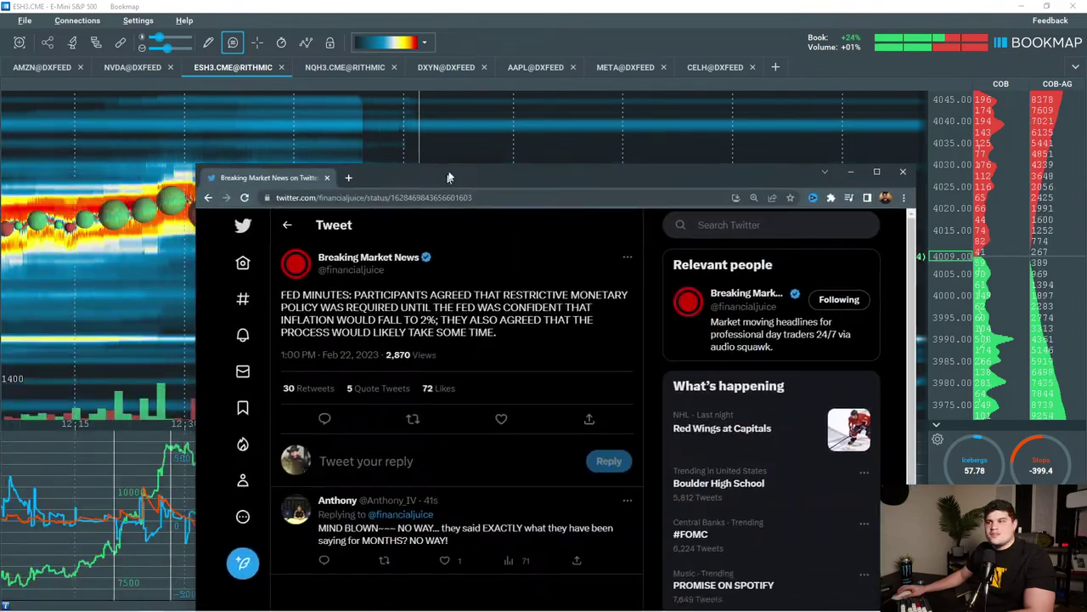
pyautogui.moveTo(450, 177); pyautogui.dragTo(427, 125)
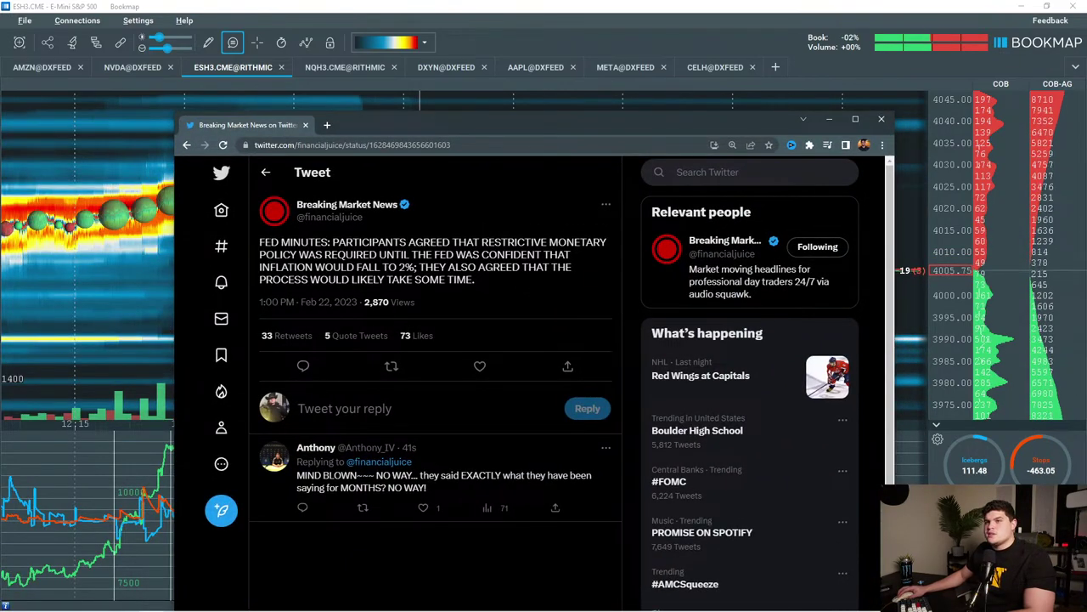
pyautogui.moveTo(473, 243); pyautogui.dragTo(376, 269)
pyautogui.moveTo(456, 267); pyautogui.dragTo(378, 279)
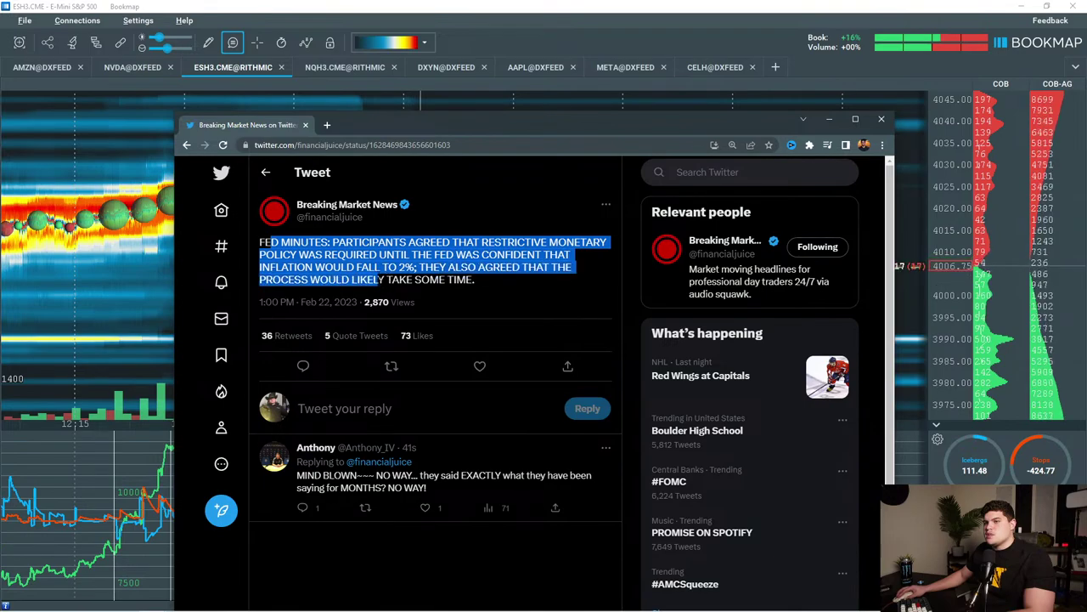
pyautogui.moveTo(592, 123); pyautogui.dragTo(0, 153)
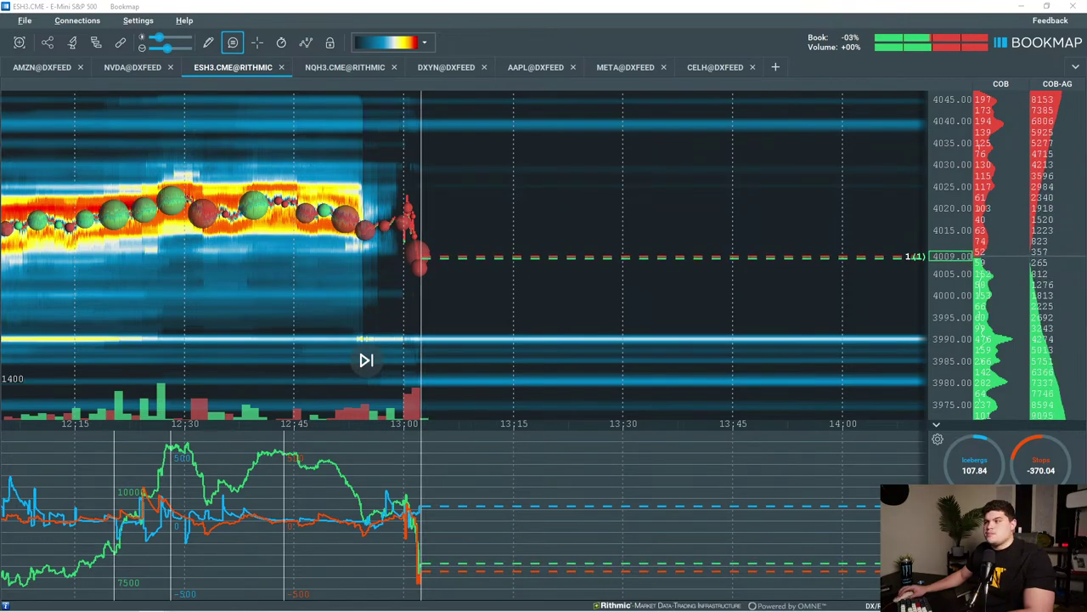
# Examine the ESH3 drop after 13:00 against the session's price action and the liquidity levels down to 3990.
pyautogui.scroll(3, 368, 298)
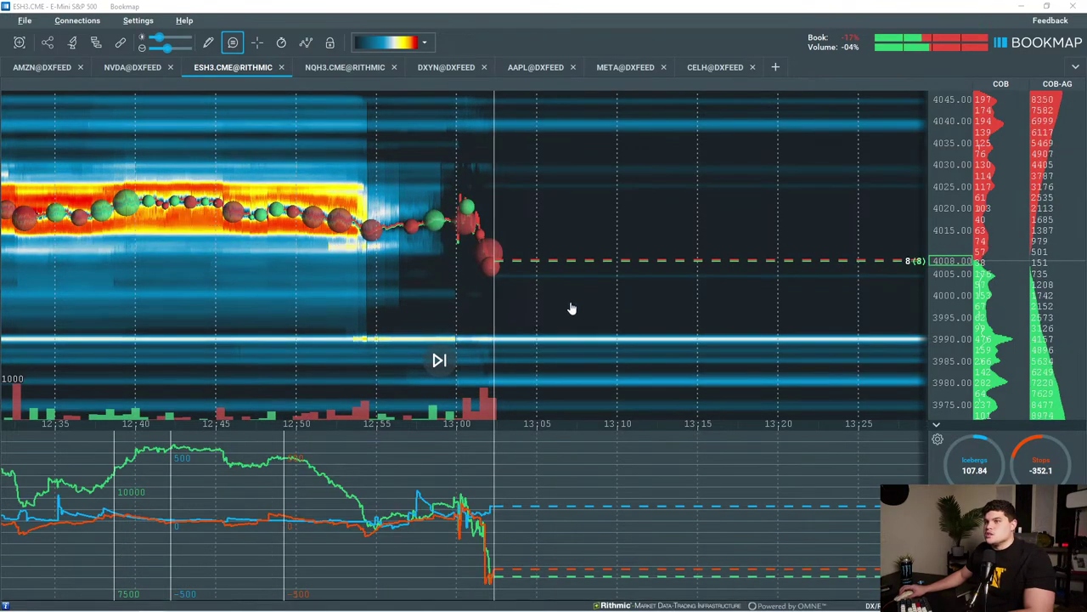
pyautogui.scroll(-3, 535, 299)
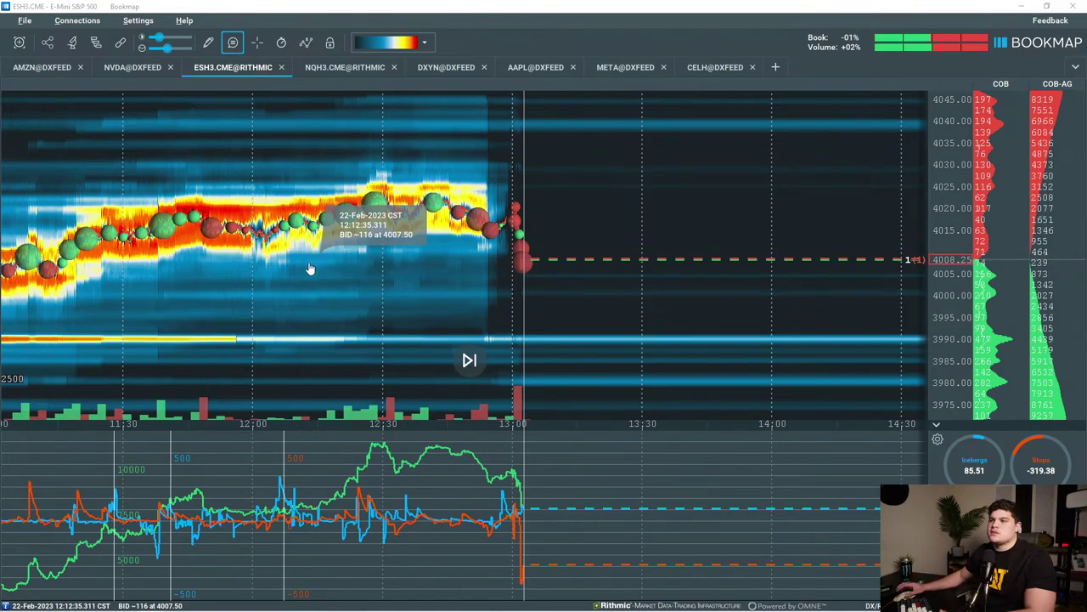
pyautogui.scroll(2, 556, 276)
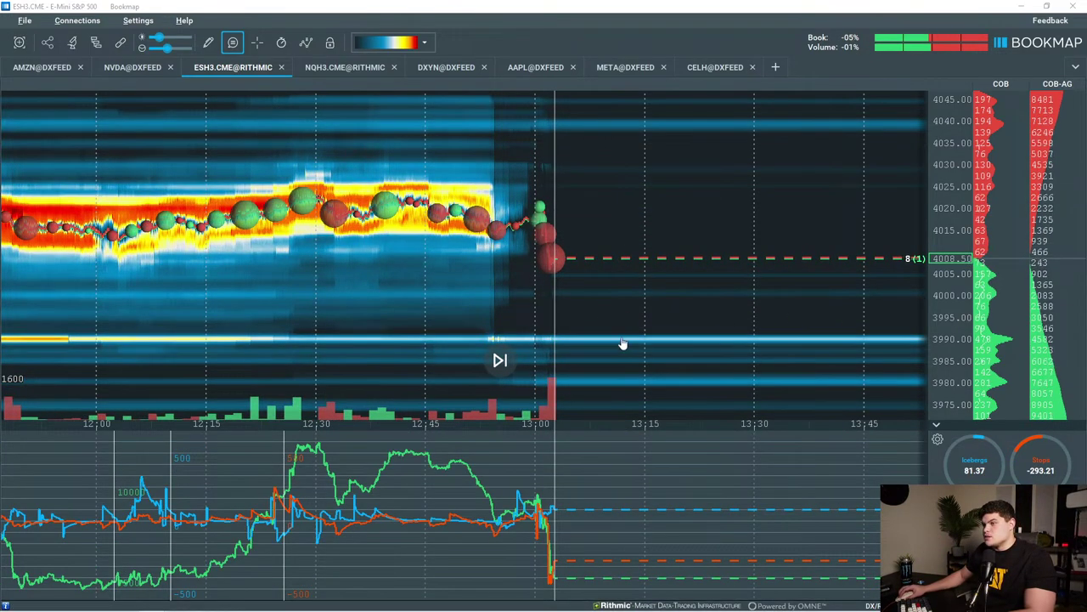
pyautogui.scroll(2, 655, 344)
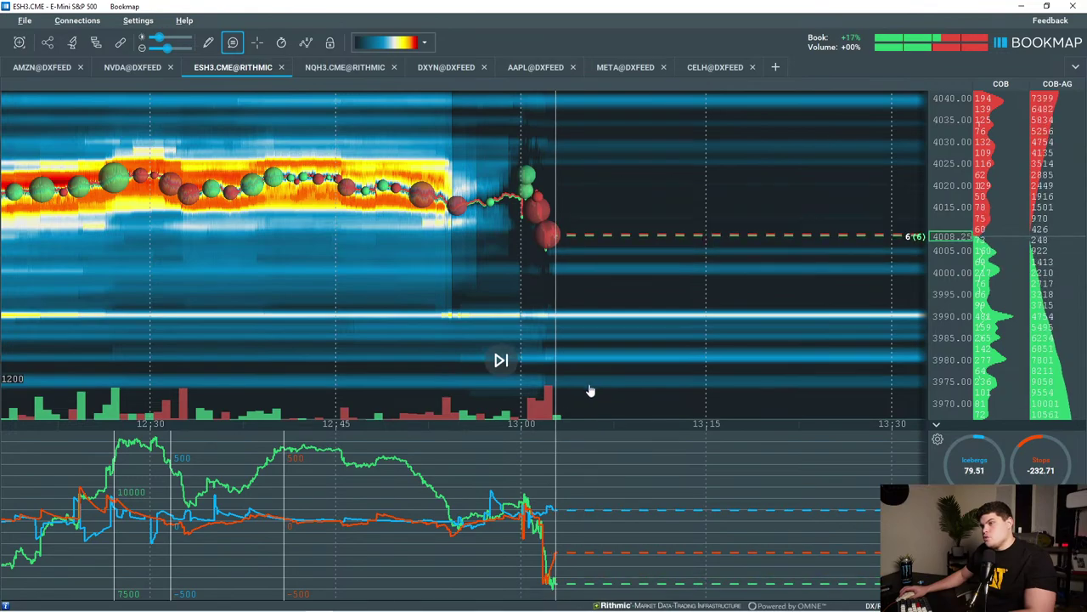
pyautogui.scroll(-3, 540, 380)
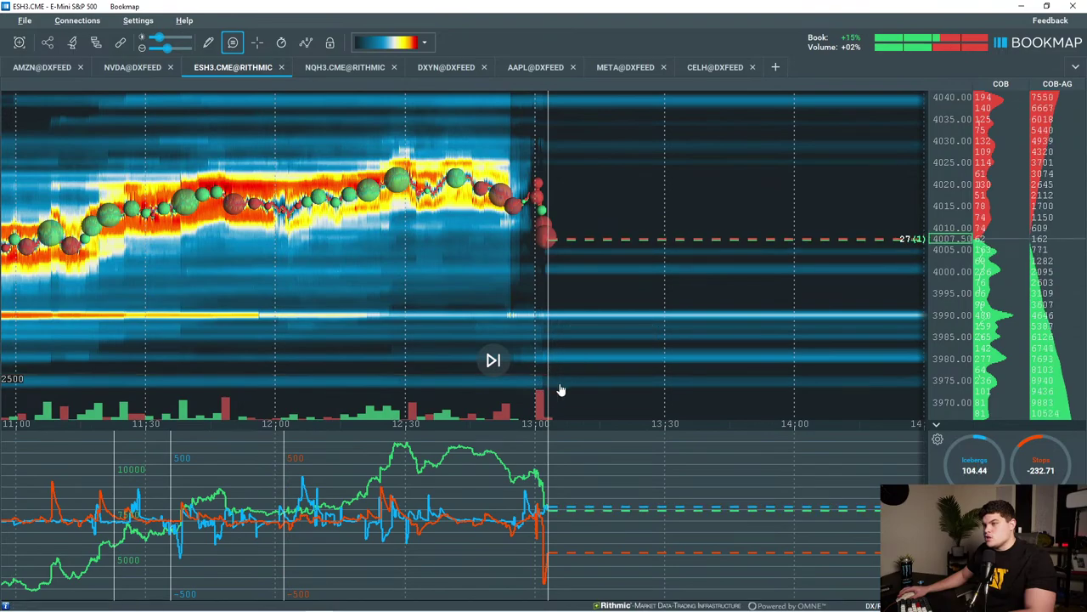
pyautogui.scroll(-2, 411, 412)
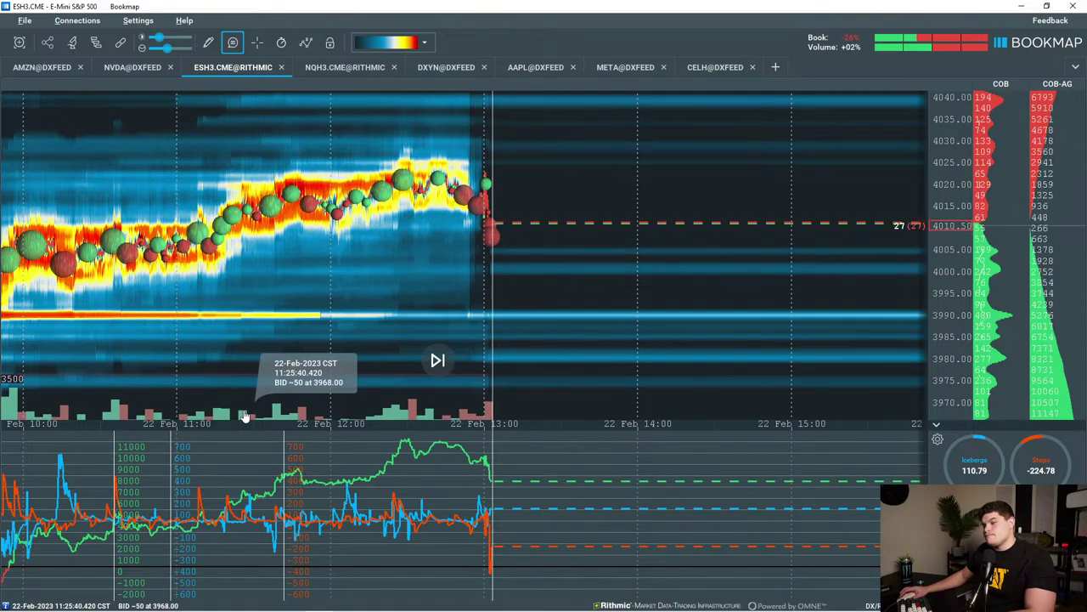
# Examine the ESH3 volume bars and price action from 09:00 to 11:30.
pyautogui.moveTo(194, 364); pyautogui.dragTo(512, 316)
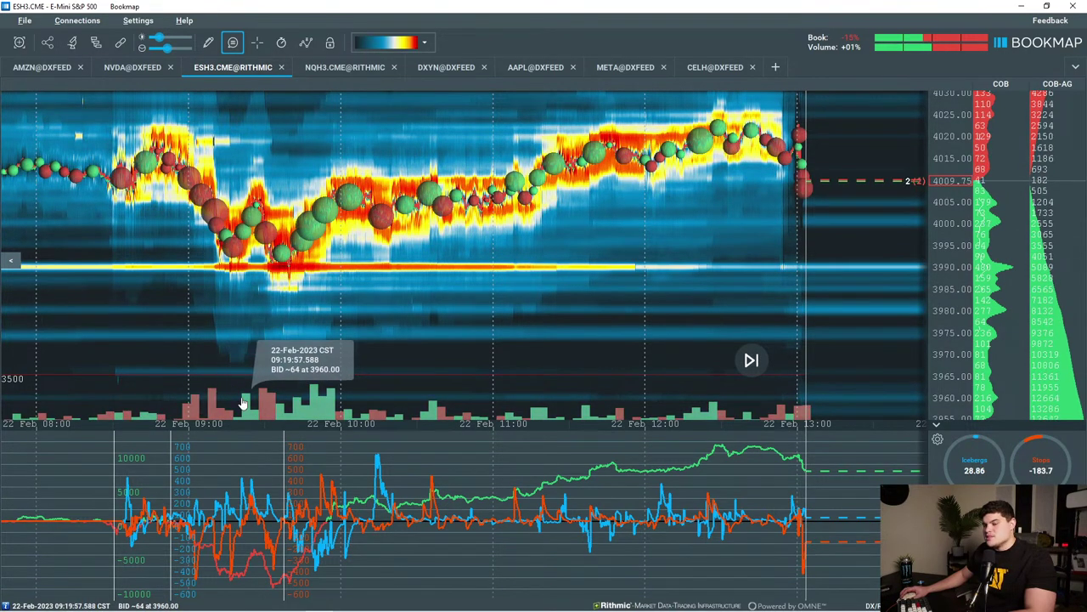
pyautogui.scroll(5, 238, 398)
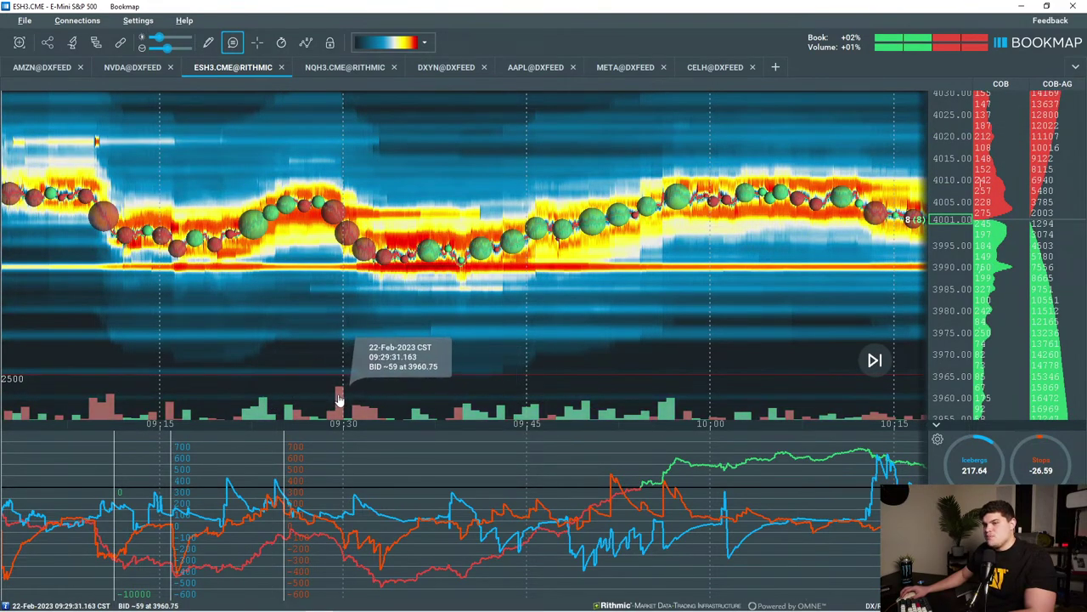
pyautogui.moveTo(702, 361); pyautogui.dragTo(256, 350)
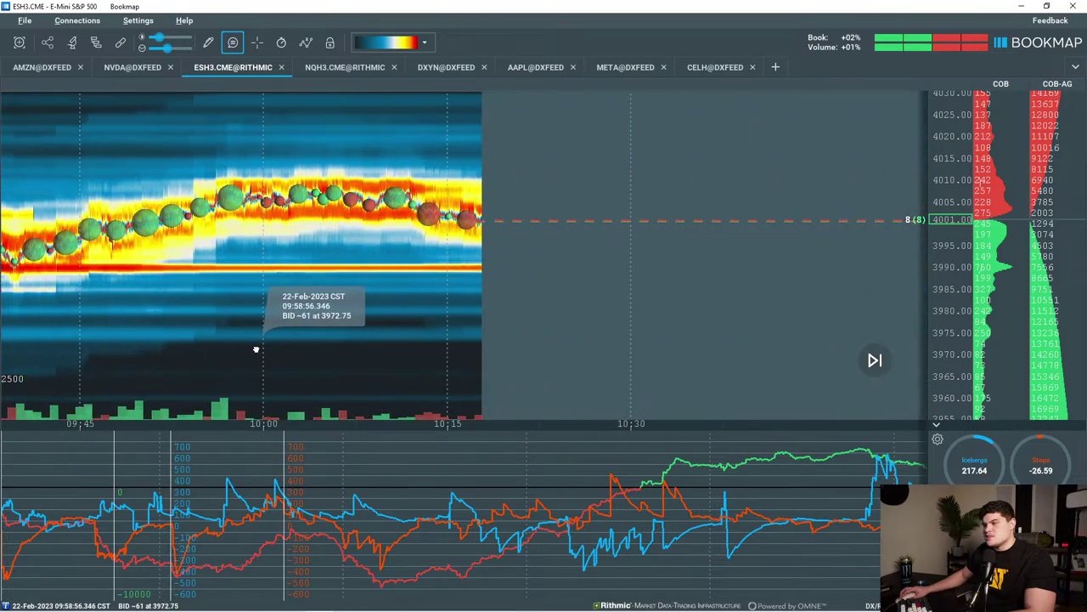
pyautogui.scroll(-5, 542, 331)
pyautogui.moveTo(706, 332); pyautogui.dragTo(528, 340)
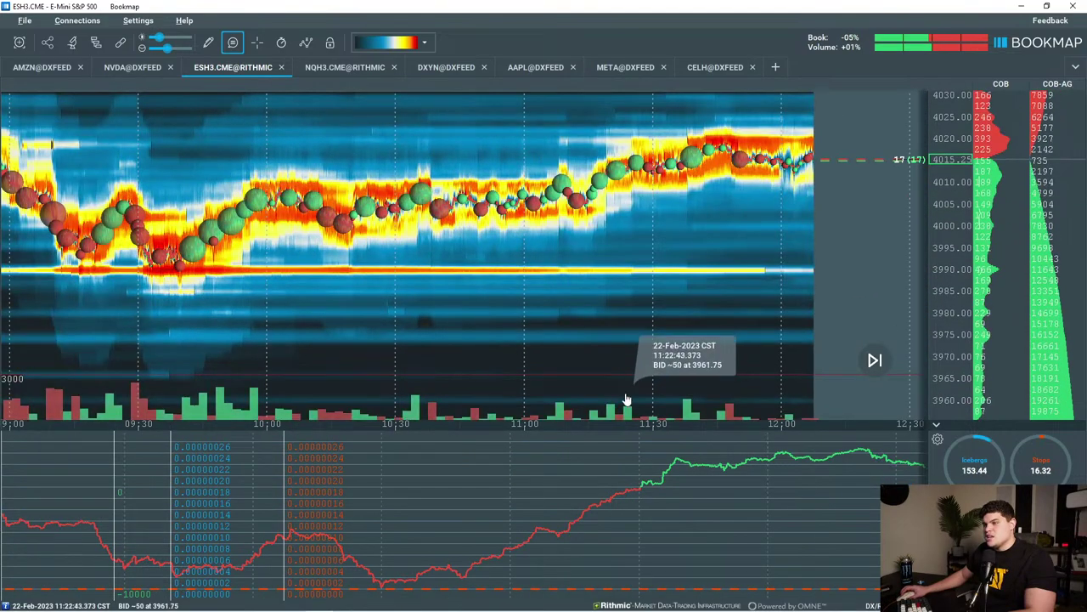
# Compare the ESH3 volume bars around 13:00 with the earlier session at several time scales.
pyautogui.moveTo(756, 352); pyautogui.dragTo(386, 342)
pyautogui.scroll(6, 638, 362)
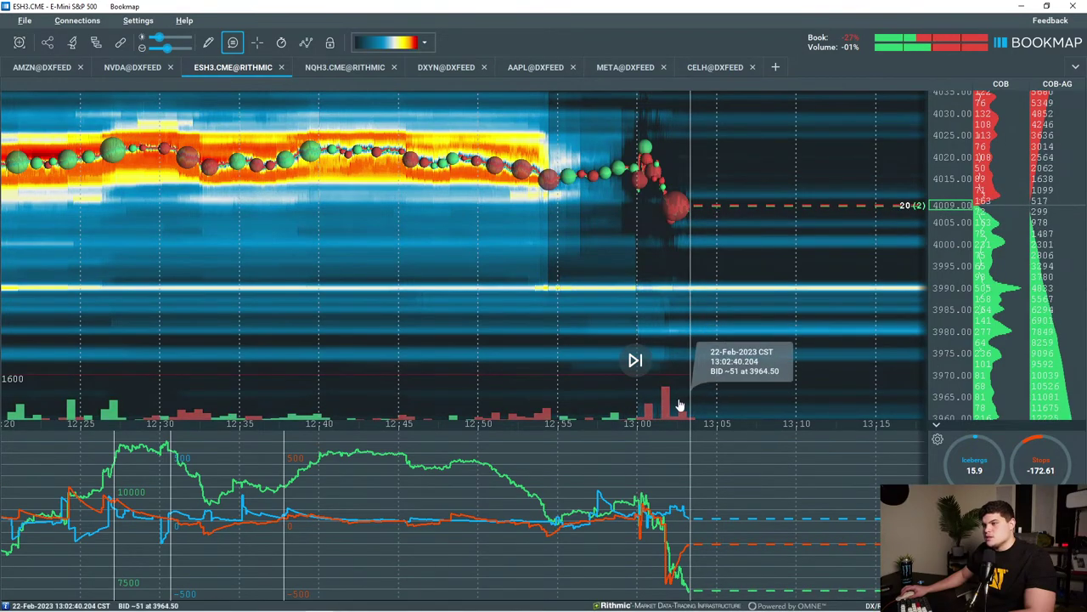
pyautogui.scroll(-3, 518, 373)
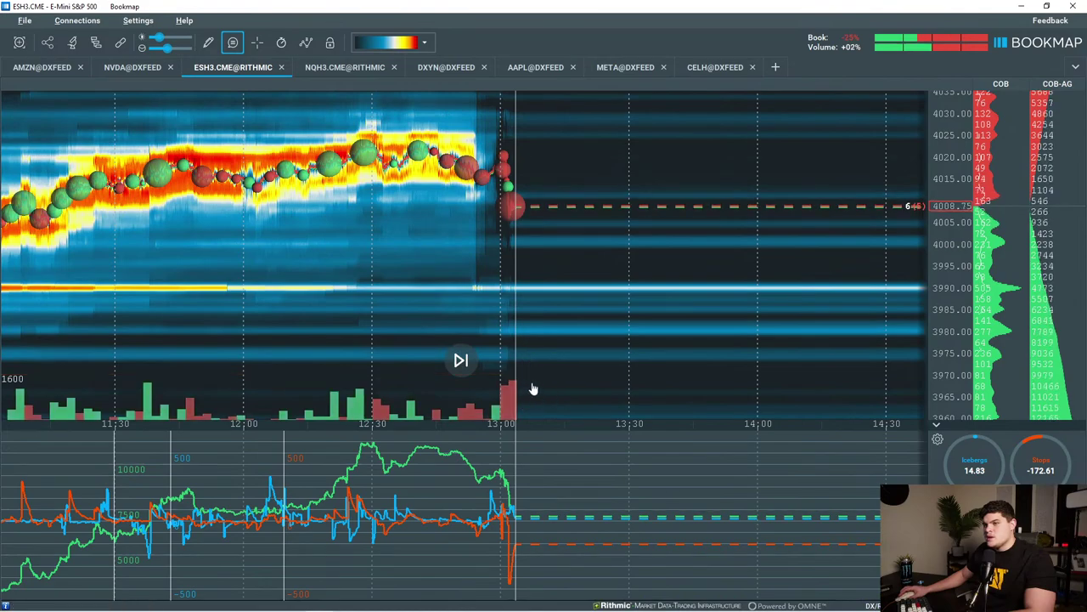
pyautogui.scroll(-3, 532, 389)
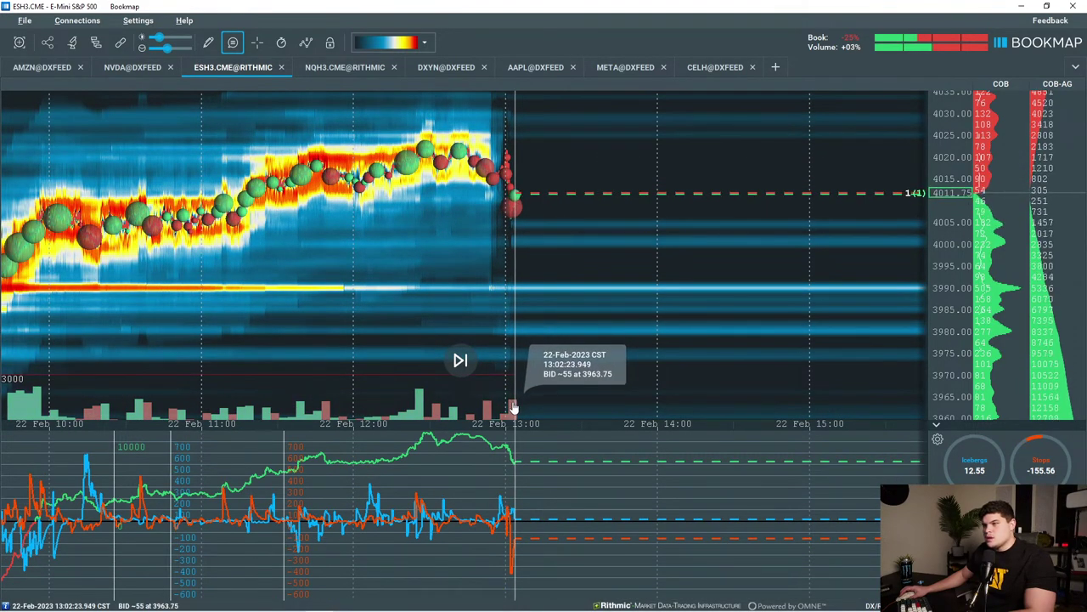
pyautogui.scroll(4, 513, 409)
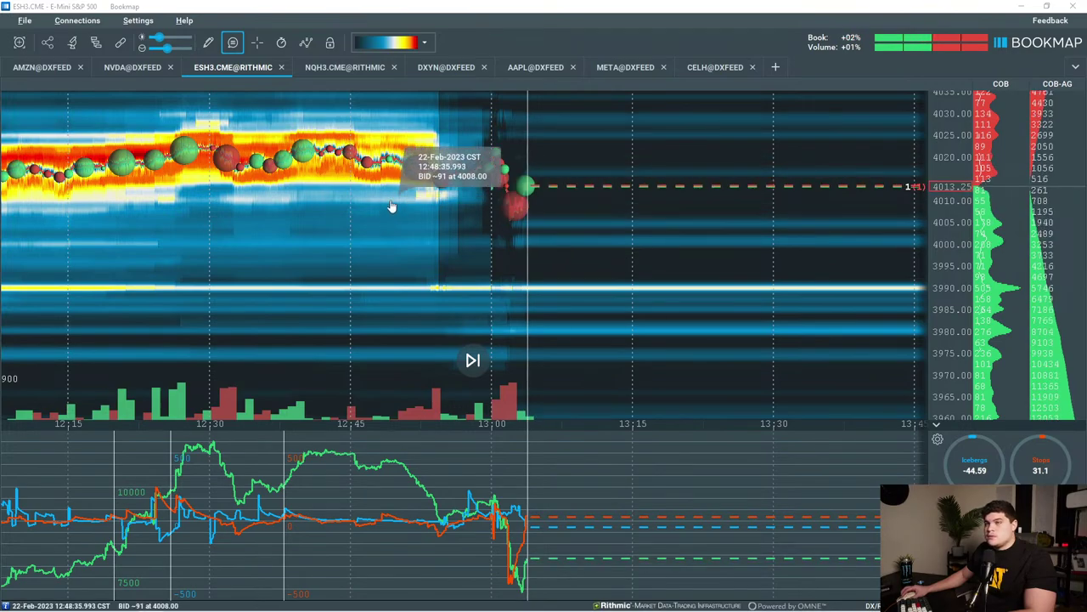
# Switch to TradingView, examine the latest NQ1! weekly candles against the 200-day moving average, and show AAPL's weekly chart.
pyautogui.hotkey('alt', 'Tab')
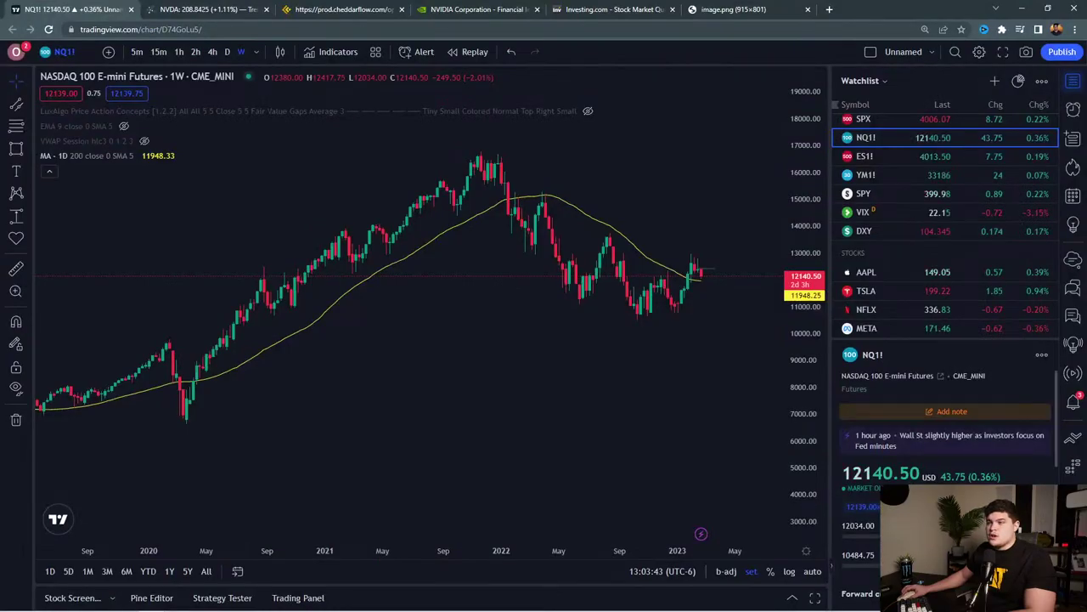
pyautogui.scroll(6, 458, 344)
pyautogui.scroll(5, 672, 347)
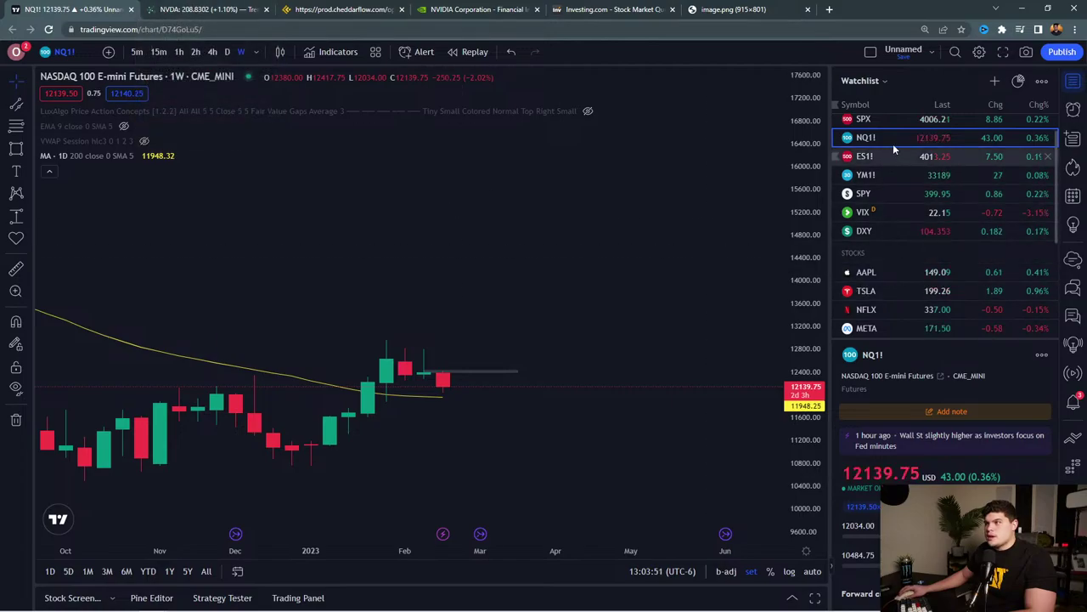
pyautogui.click(890, 273)
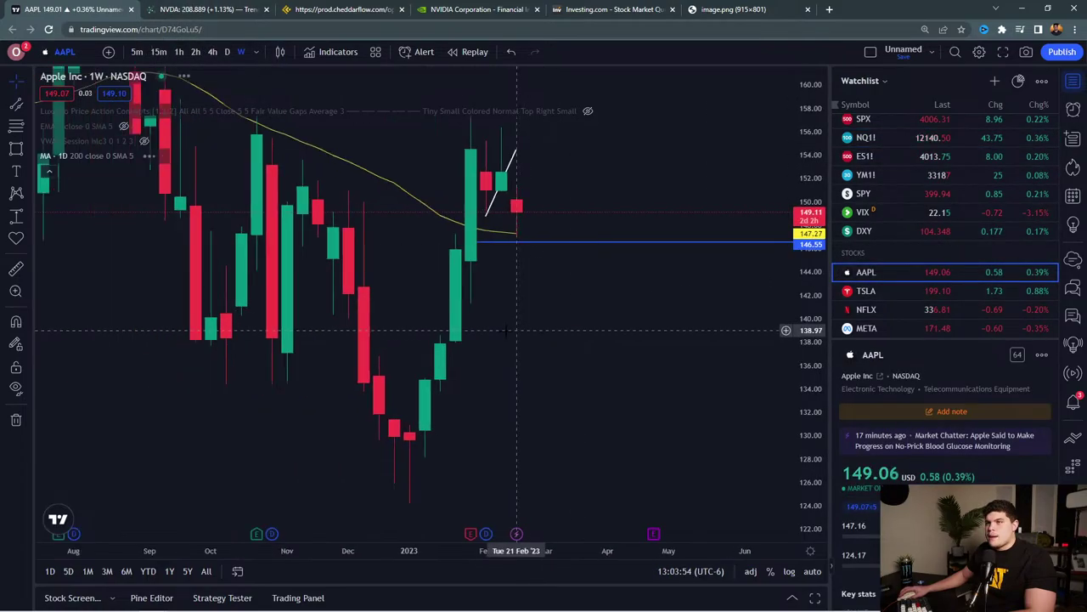
# Review AAPL's weekly candles, change to the 15-minute chart, and examine February price action against the white trend line and 200-day moving average.
pyautogui.scroll(-5, 527, 335)
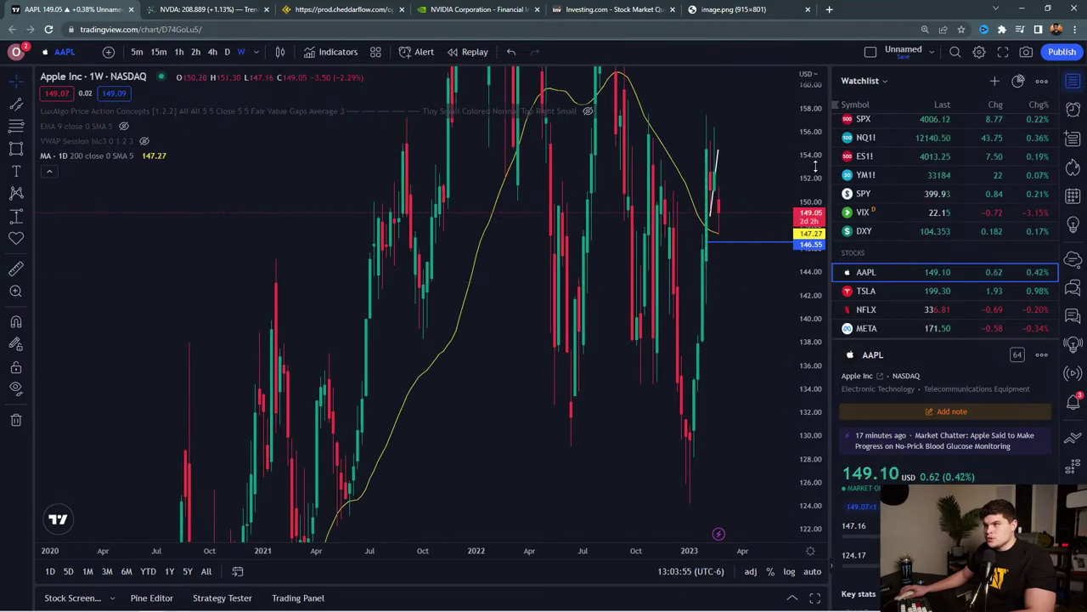
pyautogui.scroll(8, 701, 414)
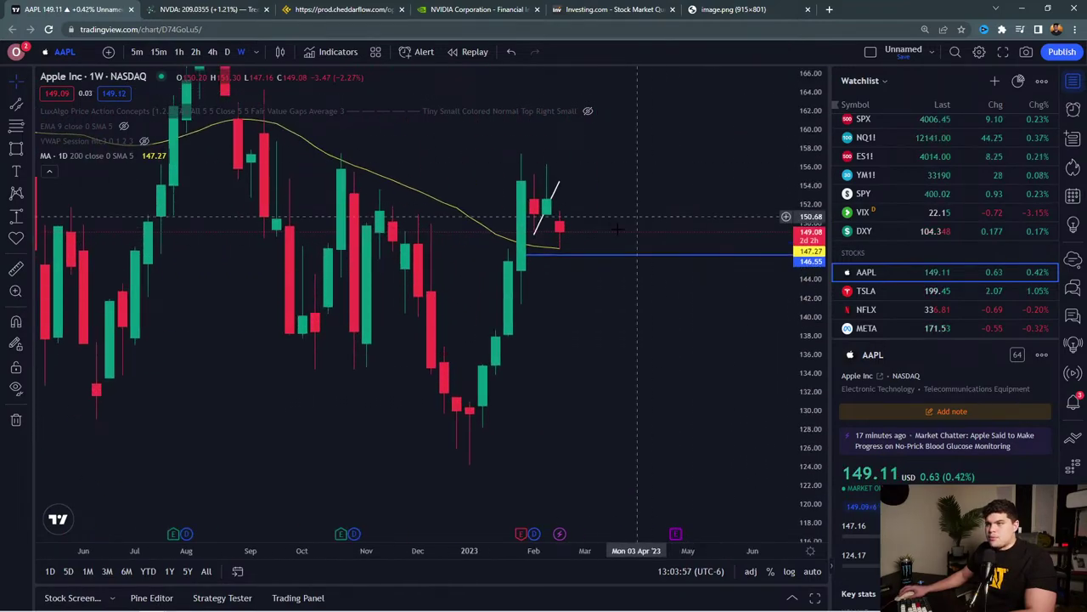
pyautogui.click(159, 52)
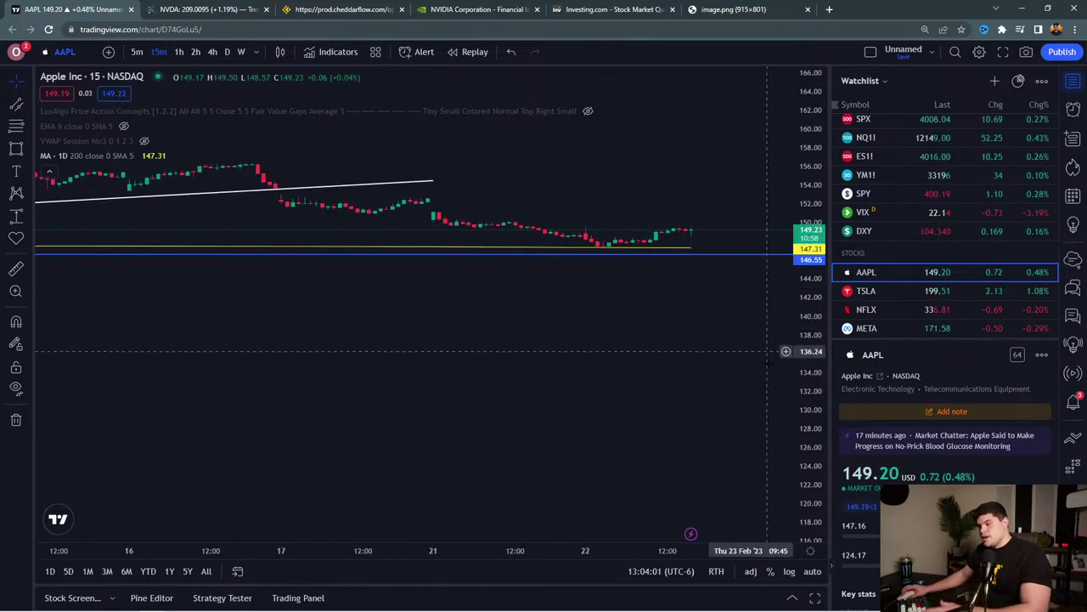
pyautogui.moveTo(805, 376); pyautogui.dragTo(786, 133)
pyautogui.moveTo(491, 317); pyautogui.dragTo(667, 422)
pyautogui.scroll(-10, 599, 411)
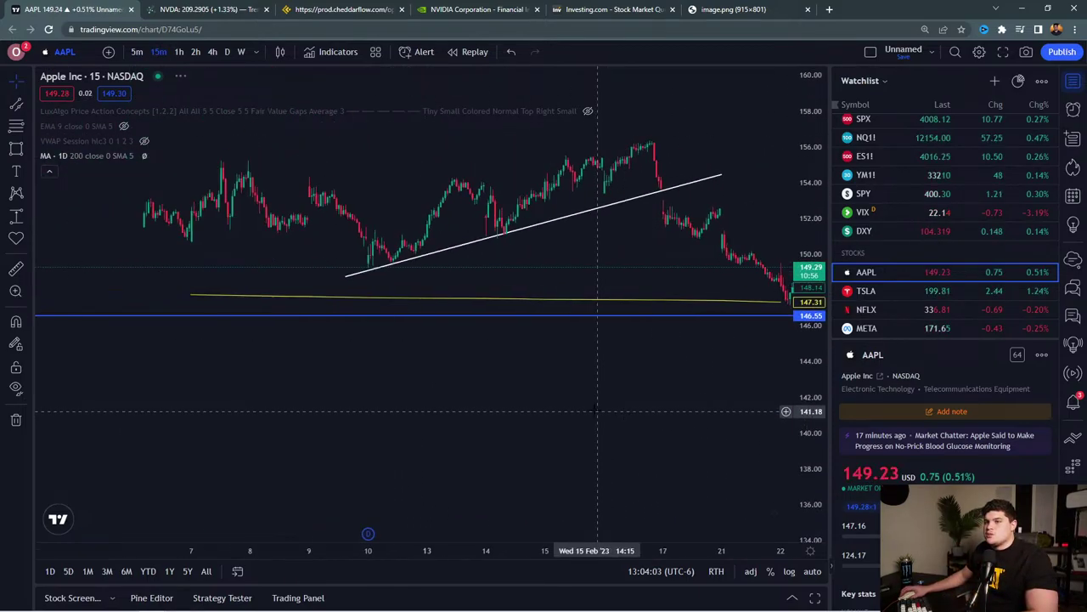
pyautogui.moveTo(612, 233); pyautogui.dragTo(474, 254)
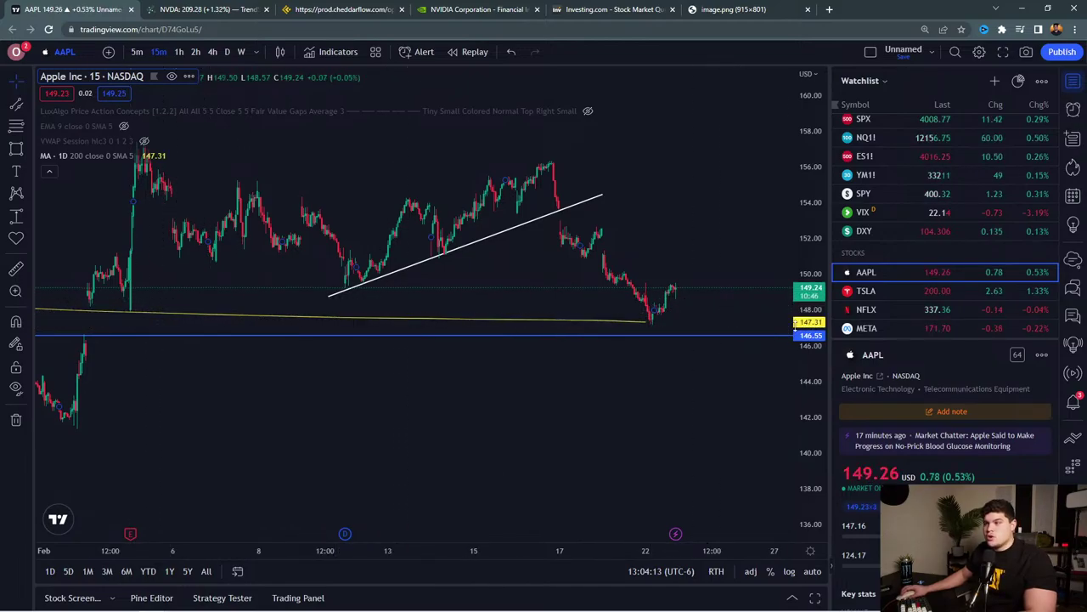
pyautogui.scroll(5, 671, 323)
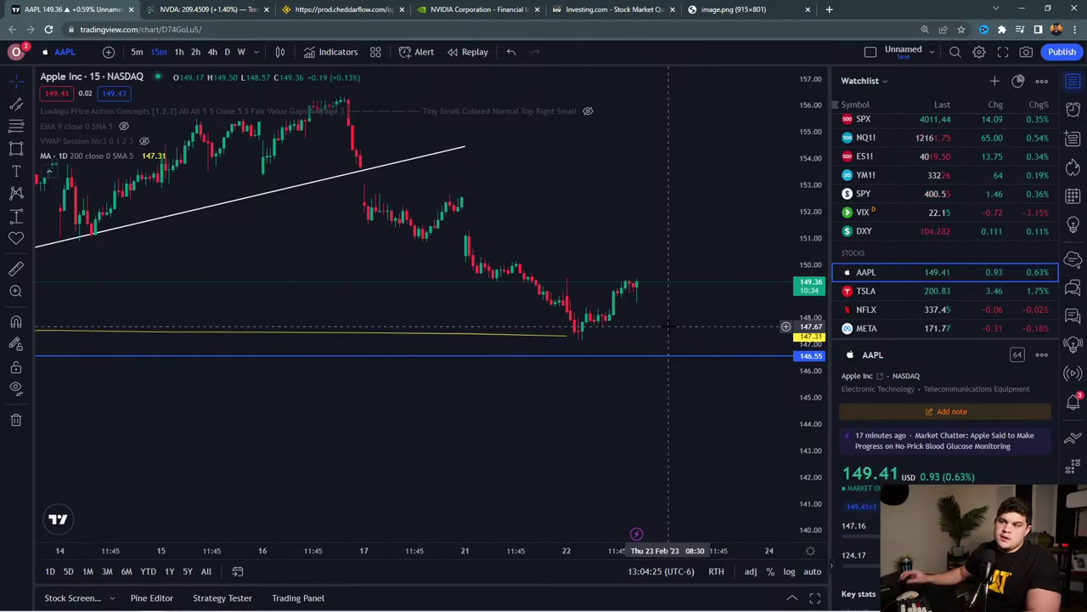
# Draw a horizontal ray at 150.14 on AAPL's 15-minute chart, starting at the 21 Feb 11:00 candle.
pyautogui.click(28, 103)
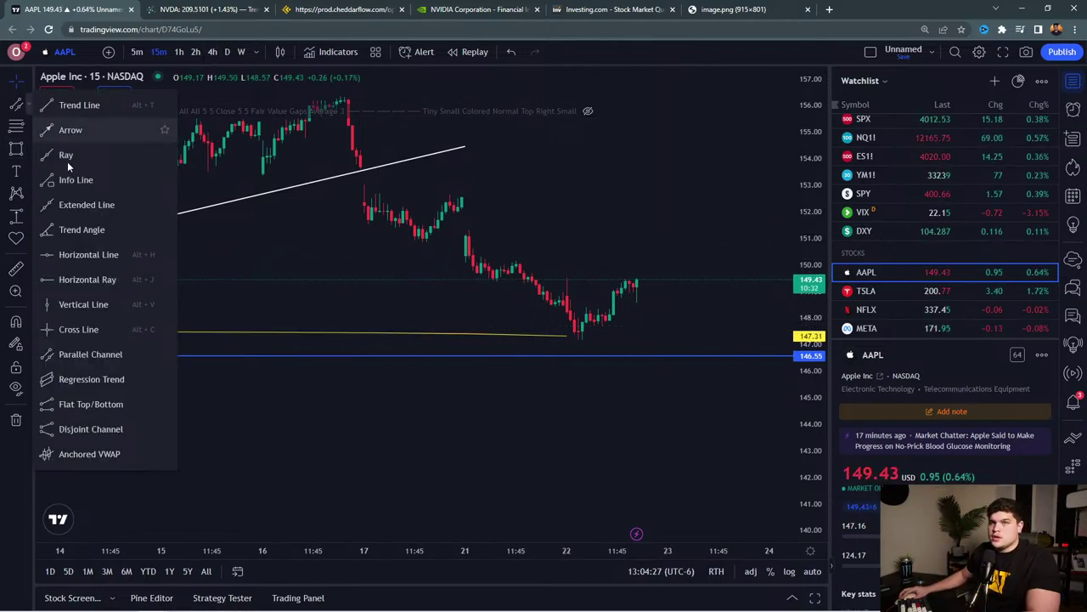
pyautogui.click(67, 254)
pyautogui.click(505, 258)
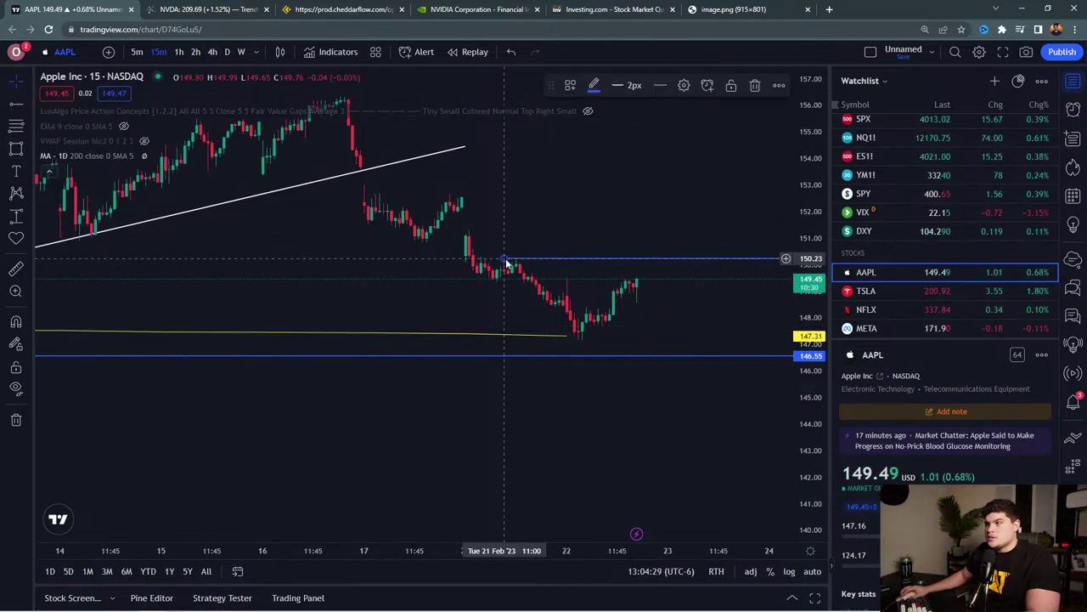
pyautogui.scroll(3, 580, 399)
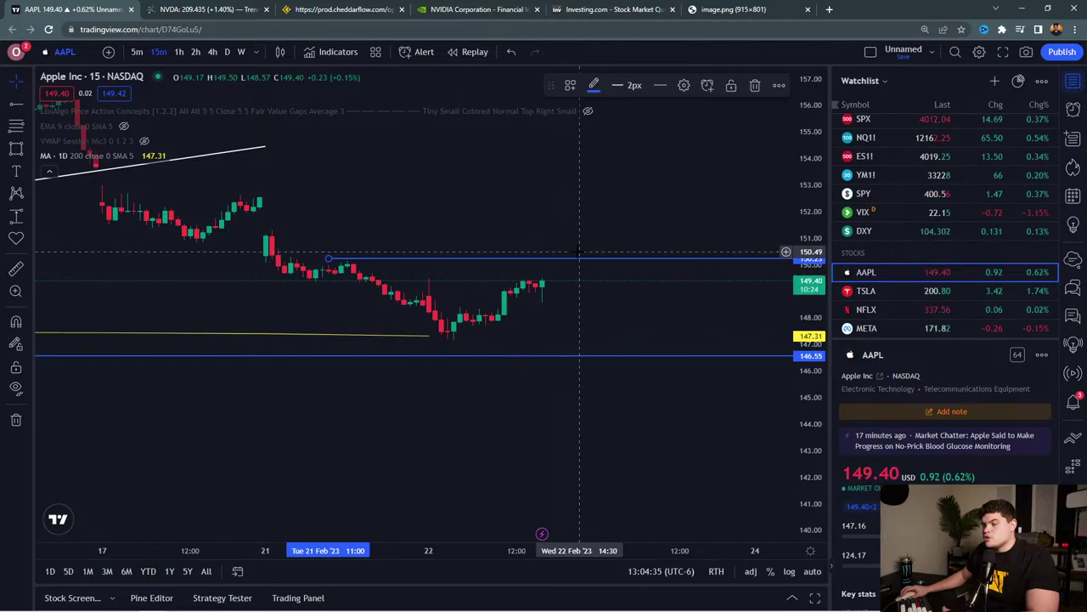
pyautogui.moveTo(580, 259); pyautogui.dragTo(578, 263)
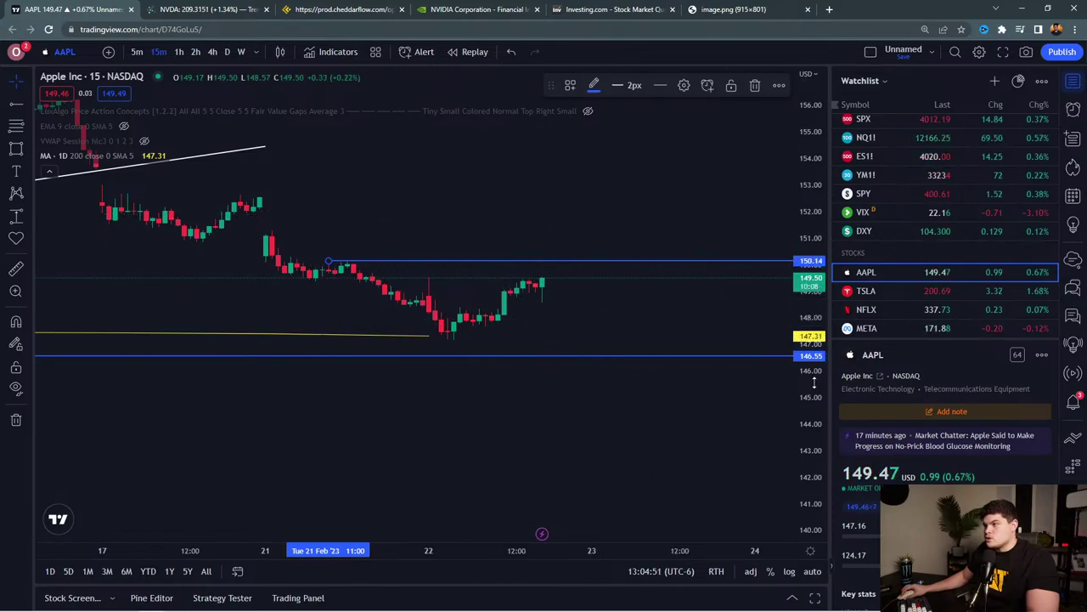
# Add a second horizontal ray at 147.33 along the 200-day moving average, starting at 21 Feb 10:00.
pyautogui.moveTo(814, 383); pyautogui.dragTo(807, 170)
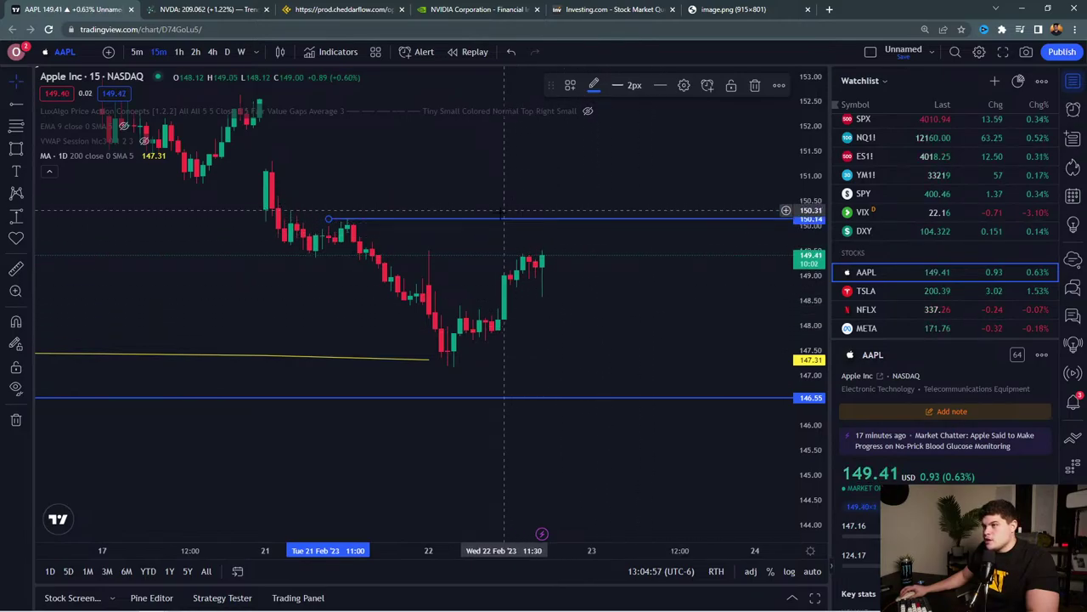
pyautogui.scroll(-2, 520, 357)
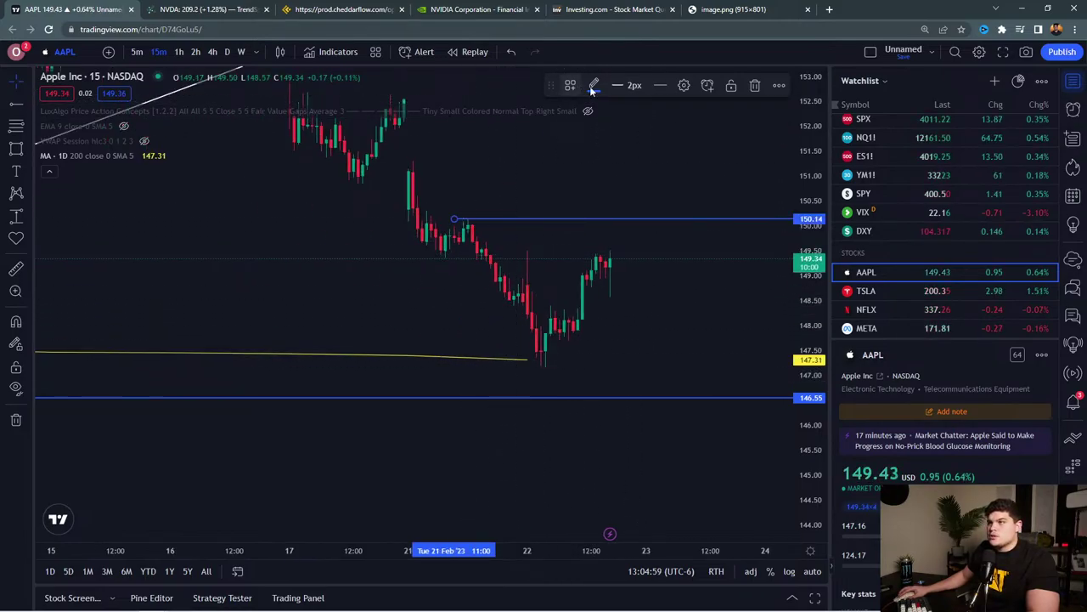
pyautogui.moveTo(46, 141)
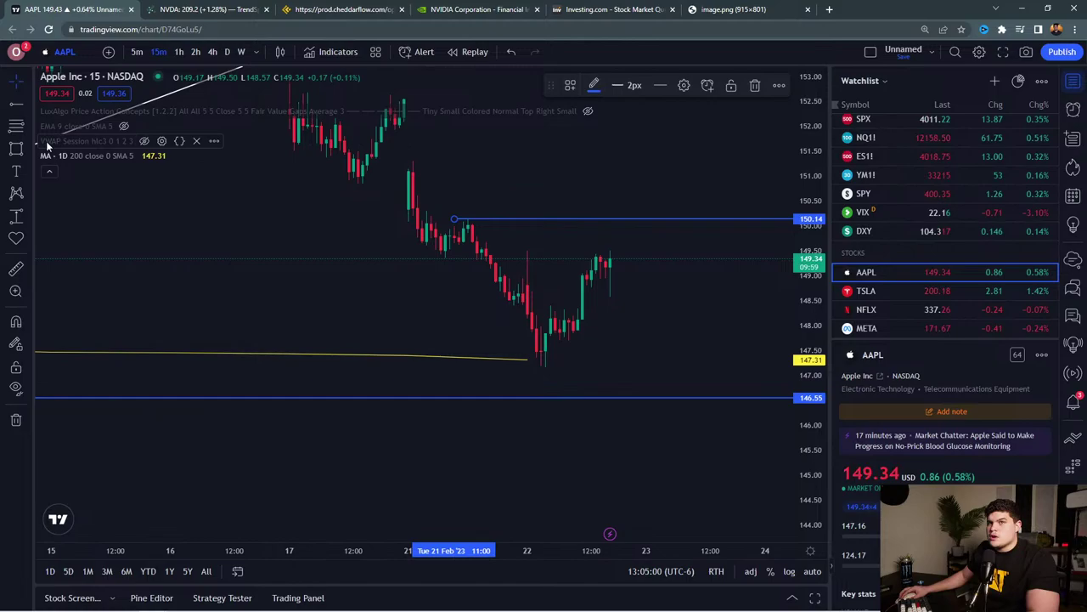
pyautogui.click(436, 359)
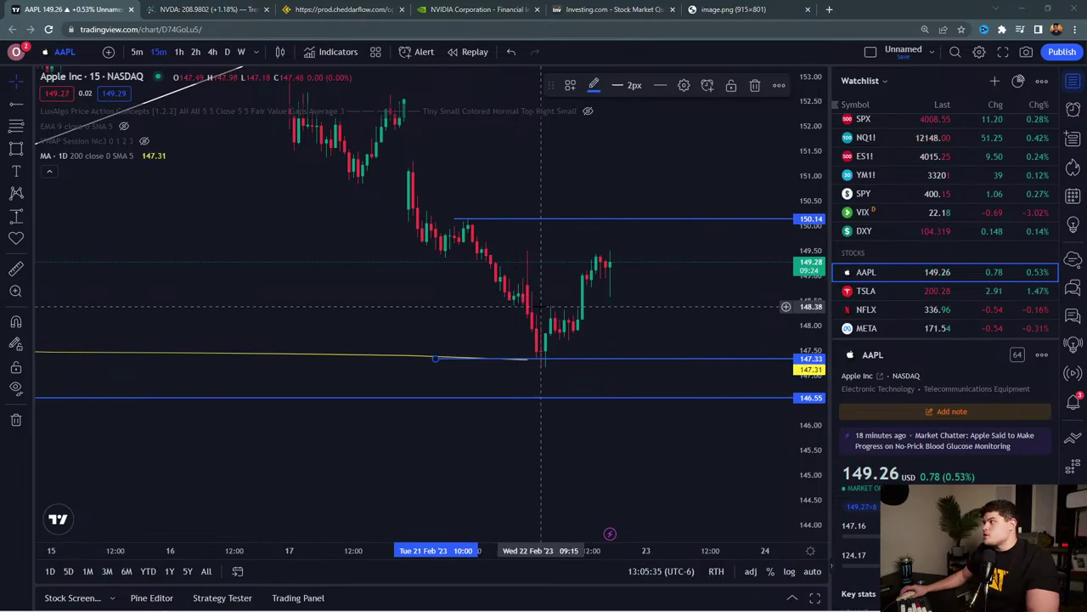
# Switch to Bookmap, show the AAPL heatmap, and examine the 147.00 liquidity level and the selling from 08:40 to 09:00.
pyautogui.hotkey('alt', 'Tab')
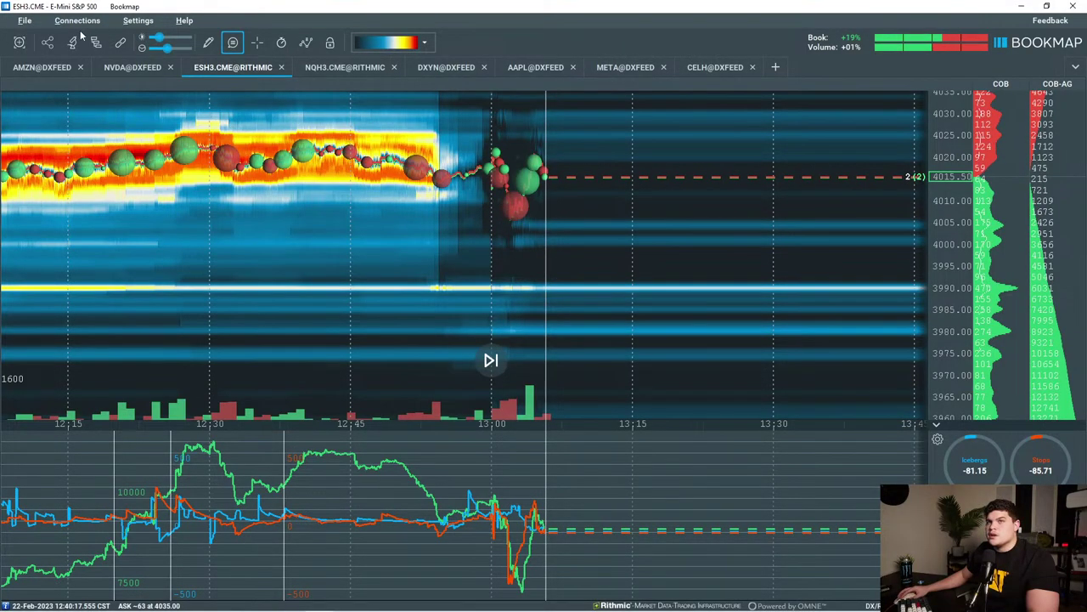
pyautogui.click(544, 67)
pyautogui.scroll(-5, 568, 320)
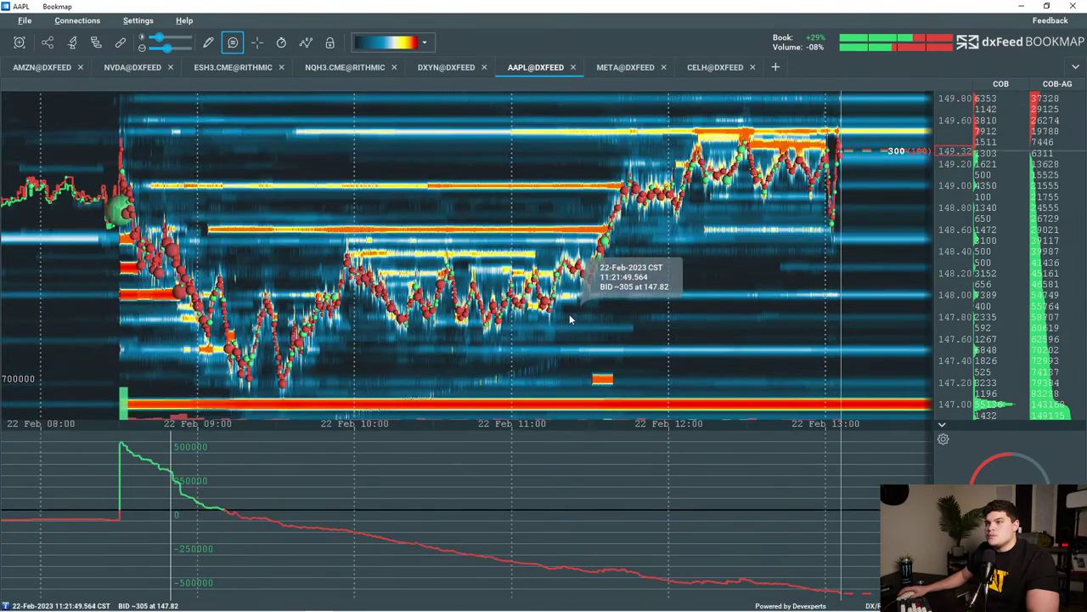
pyautogui.scroll(5, 518, 304)
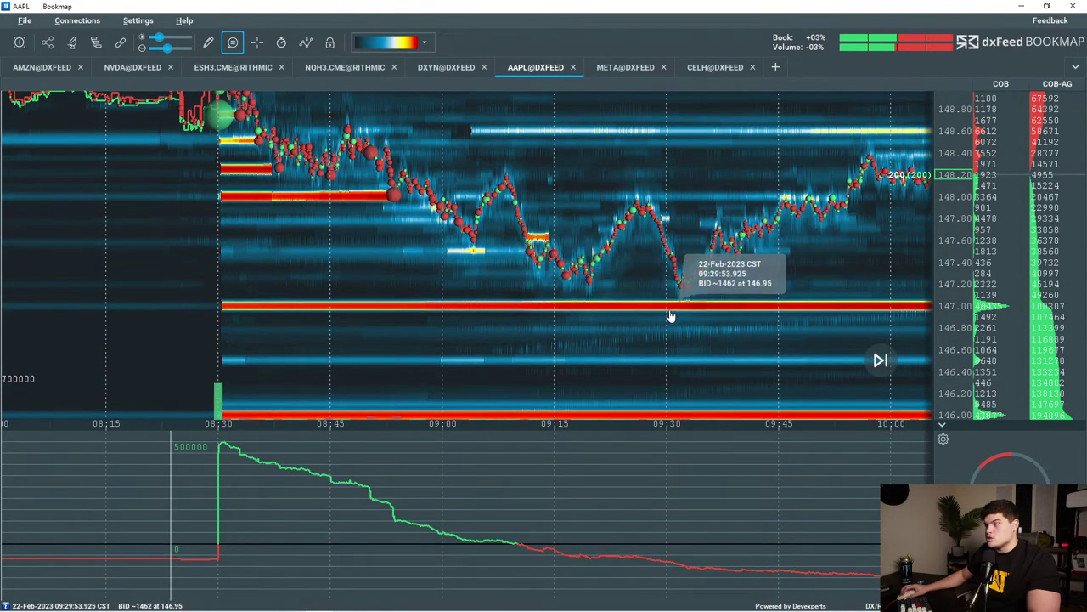
pyautogui.scroll(3, 952, 347)
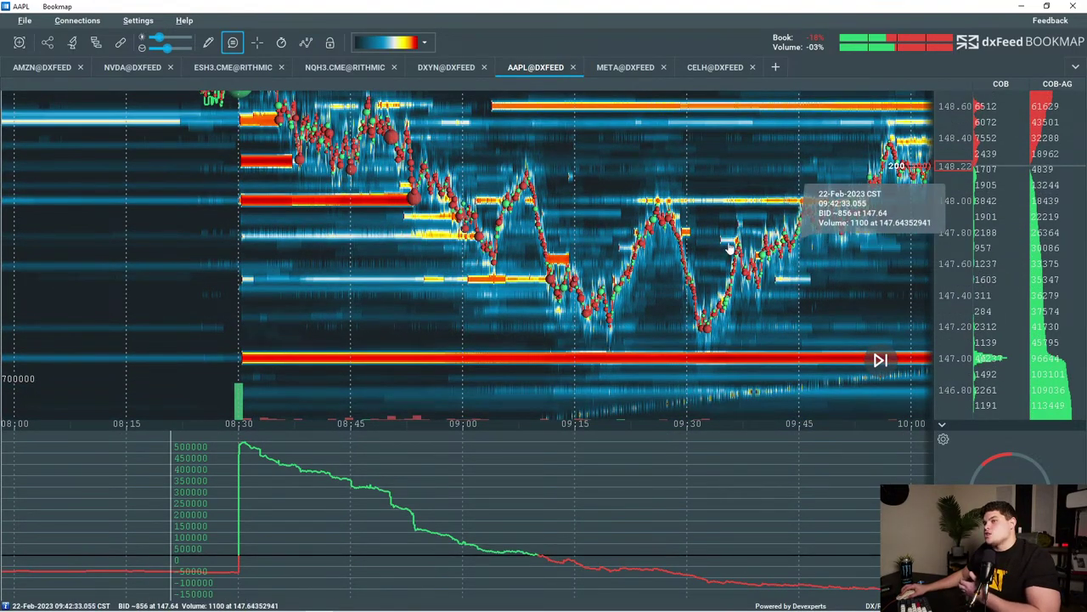
pyautogui.moveTo(347, 228); pyautogui.dragTo(740, 334)
pyautogui.scroll(5, 728, 324)
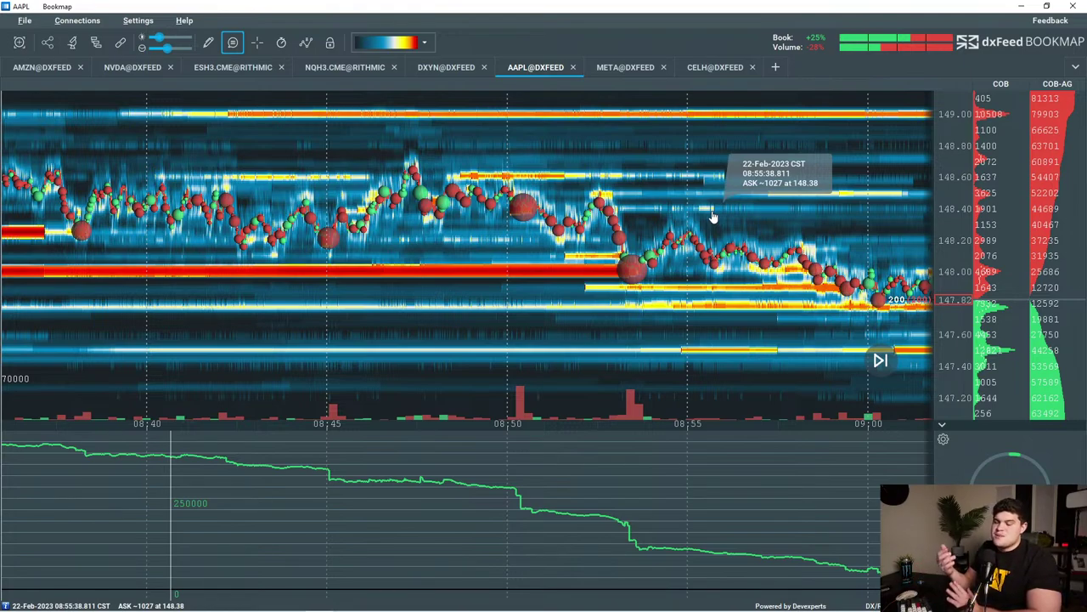
# Examine AAPL's decline and its swings above the 147.00 liquidity level between 09:00 and 10:15.
pyautogui.scroll(-2, 401, 234)
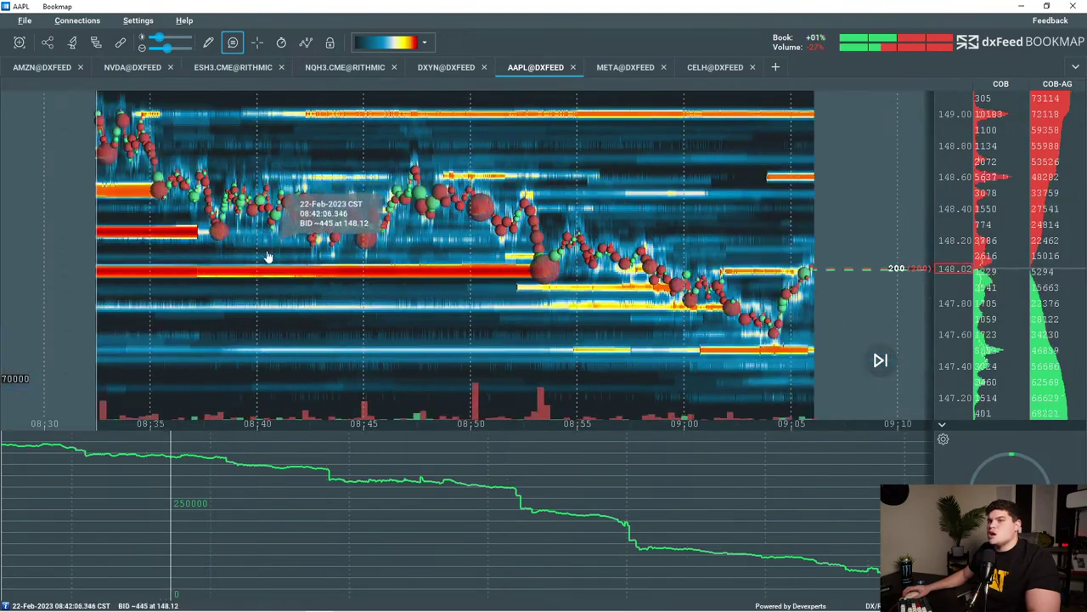
pyautogui.moveTo(788, 378); pyautogui.dragTo(576, 230)
pyautogui.scroll(-3, 588, 232)
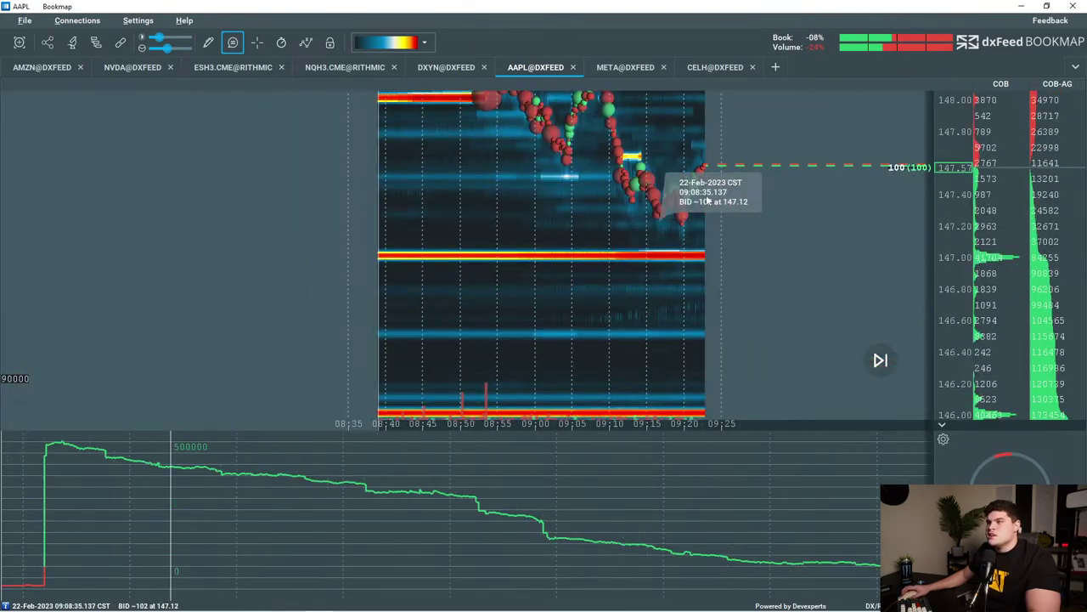
pyautogui.moveTo(721, 185); pyautogui.dragTo(761, 276)
pyautogui.scroll(3, 763, 277)
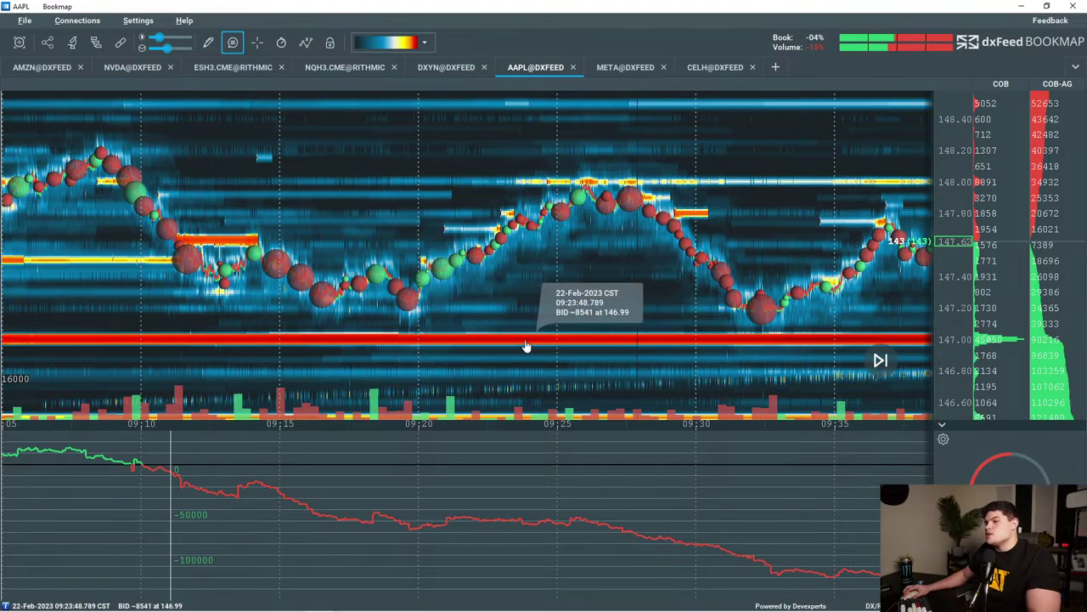
pyautogui.scroll(-3, 794, 267)
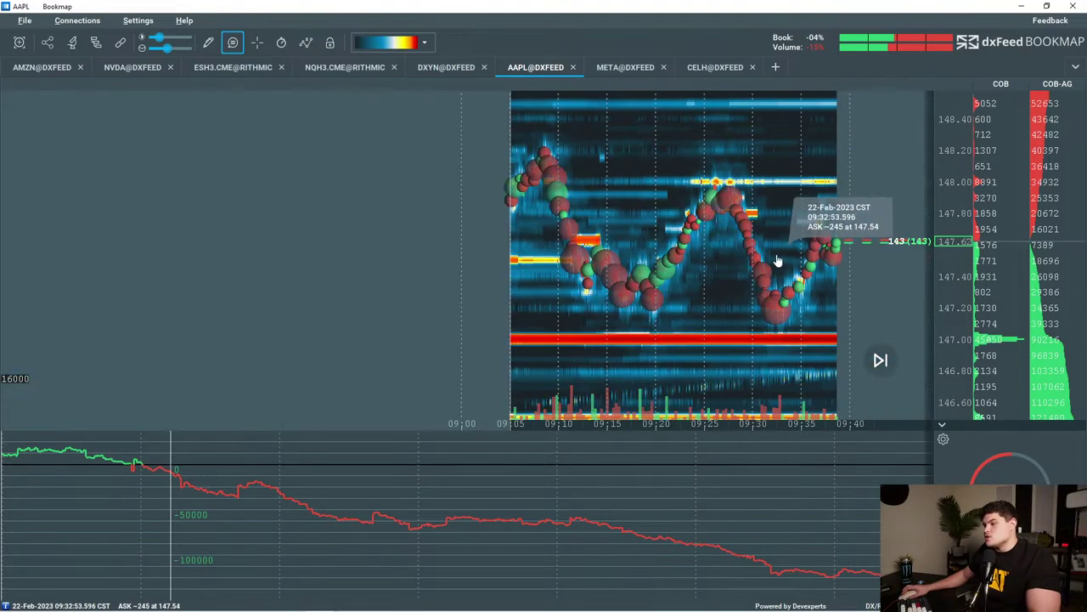
pyautogui.moveTo(777, 262); pyautogui.dragTo(435, 339)
pyautogui.scroll(1, 433, 340)
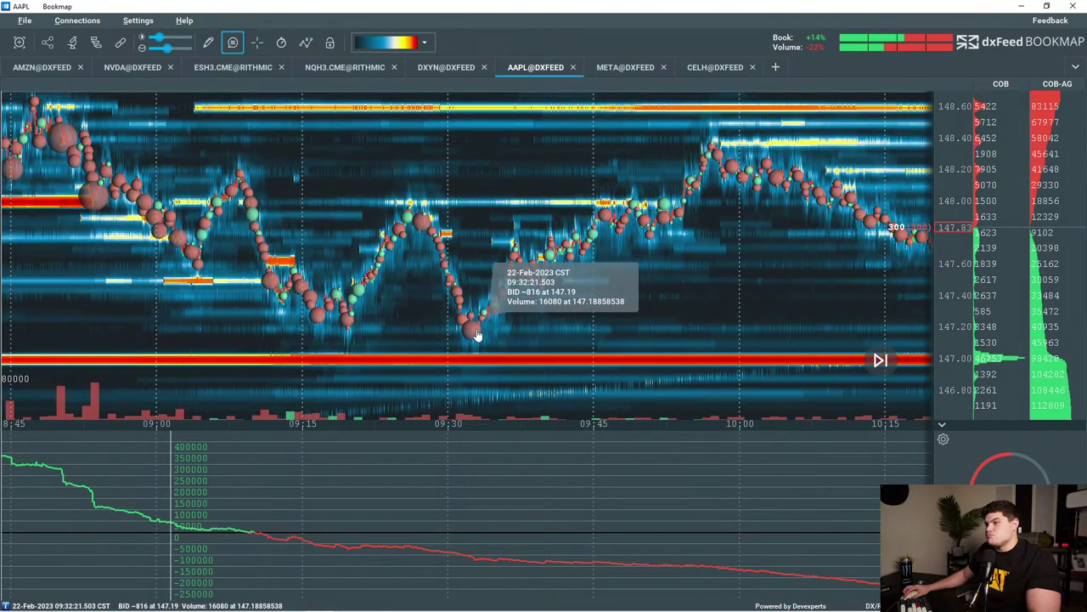
pyautogui.scroll(2, 769, 213)
# Examine AAPL's climb from 10:30 to 13:00 against the session's liquidity levels between 147.00 and 150.00.
pyautogui.scroll(-4, 459, 243)
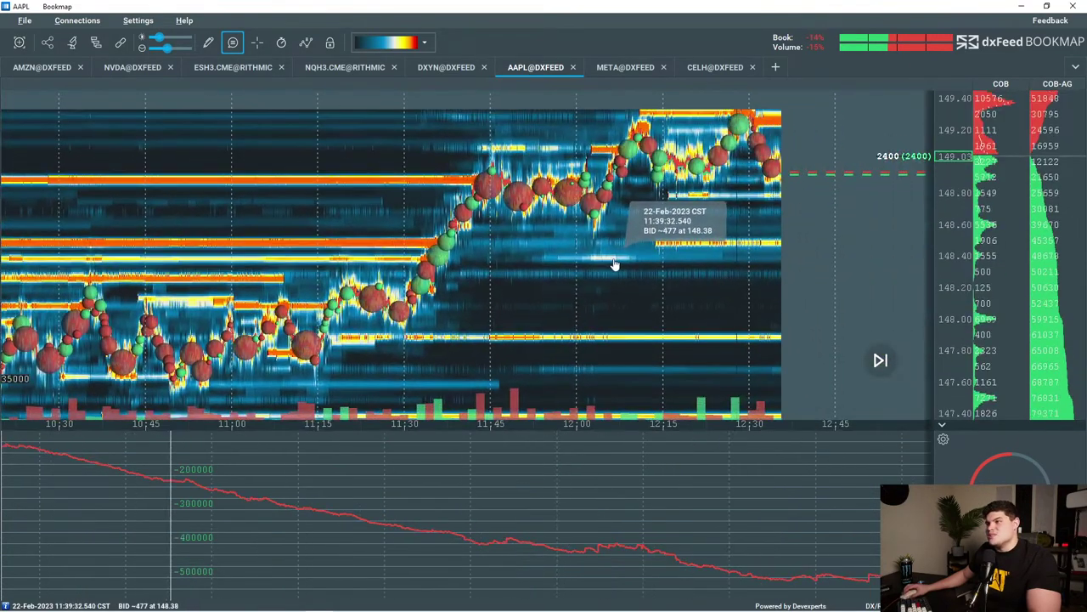
pyautogui.scroll(-3, 614, 264)
pyautogui.moveTo(741, 238); pyautogui.dragTo(503, 269)
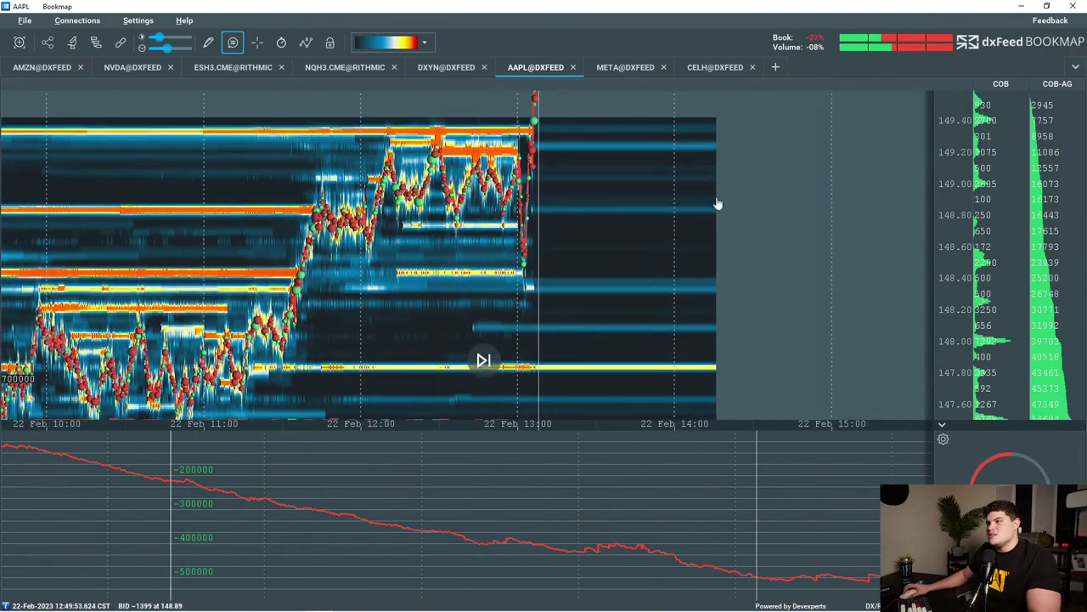
pyautogui.scroll(-3, 949, 209)
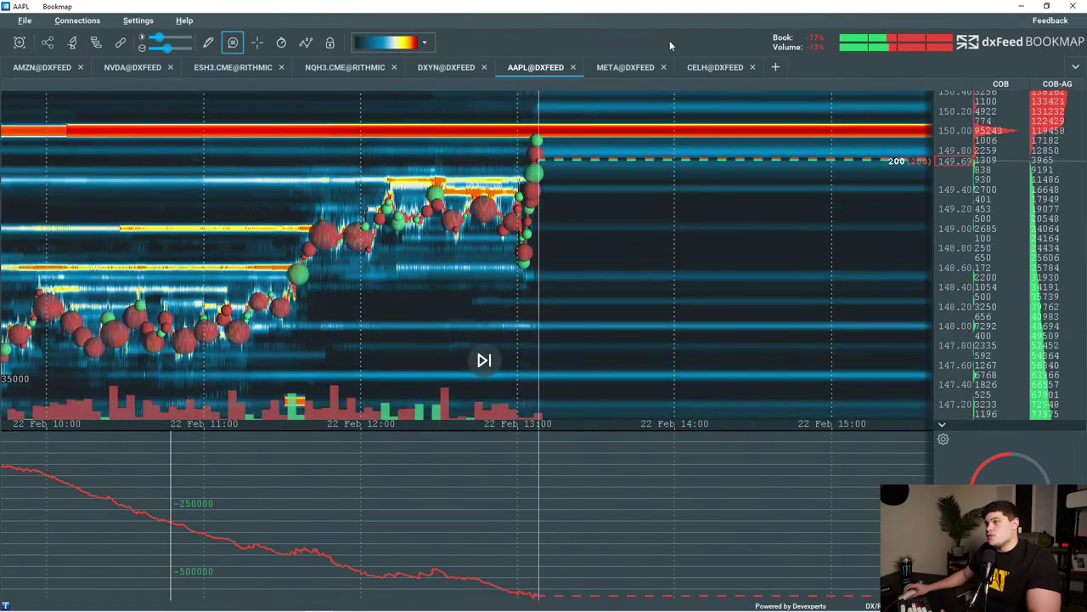
pyautogui.scroll(-3, 565, 194)
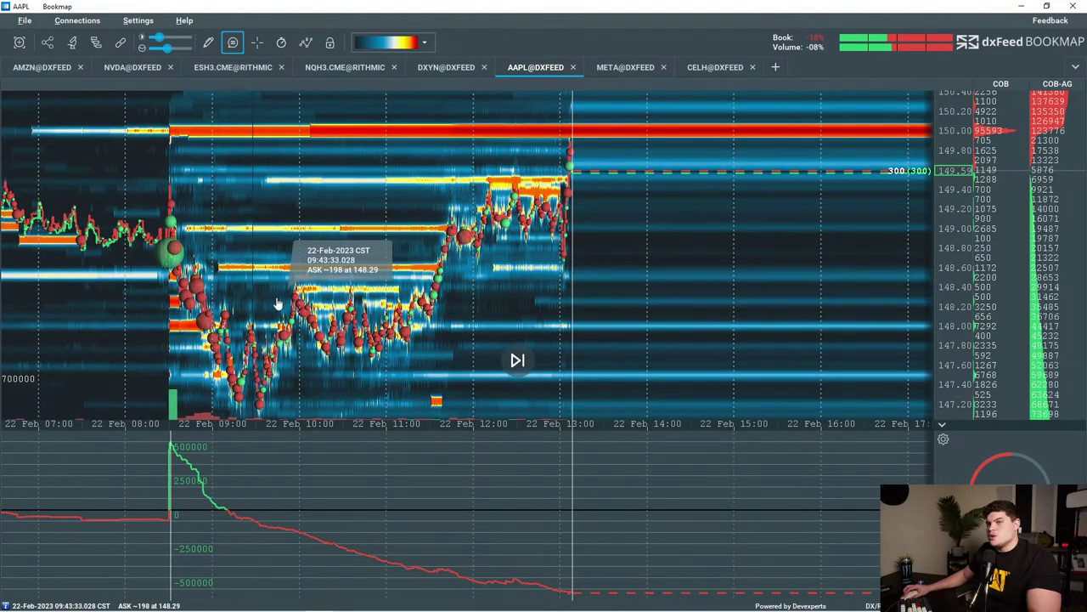
pyautogui.moveTo(294, 300); pyautogui.dragTo(427, 256)
pyautogui.moveTo(365, 274); pyautogui.dragTo(372, 298)
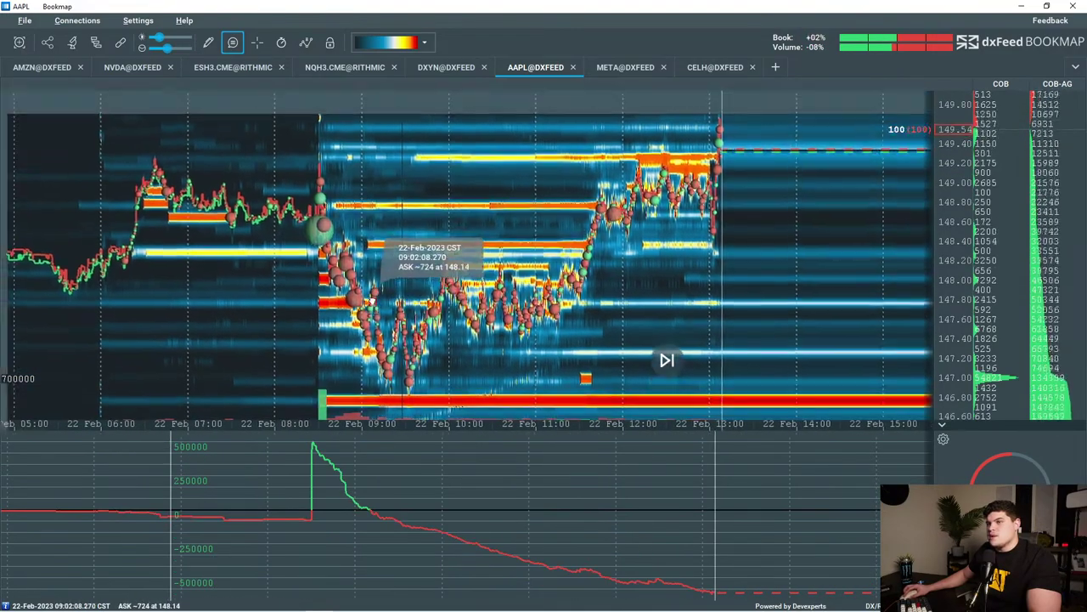
pyautogui.scroll(-2, 936, 197)
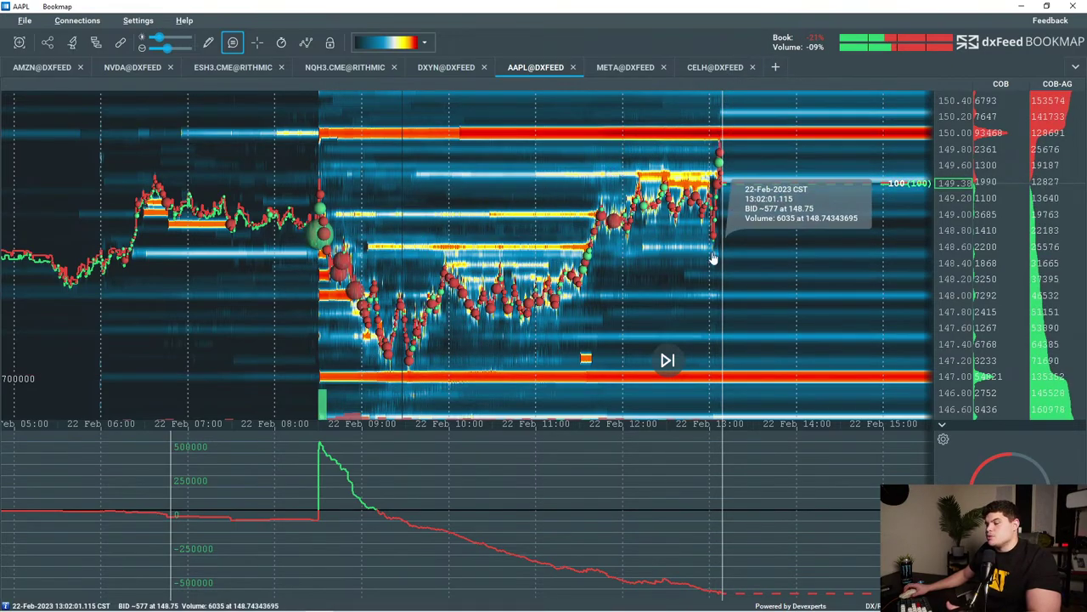
# Examine AAPL's price action and volume around 13:00 below the 150.00 liquidity level, and compare it with the ESH3 heatmap.
pyautogui.scroll(5, 703, 242)
pyautogui.scroll(5, 703, 242)
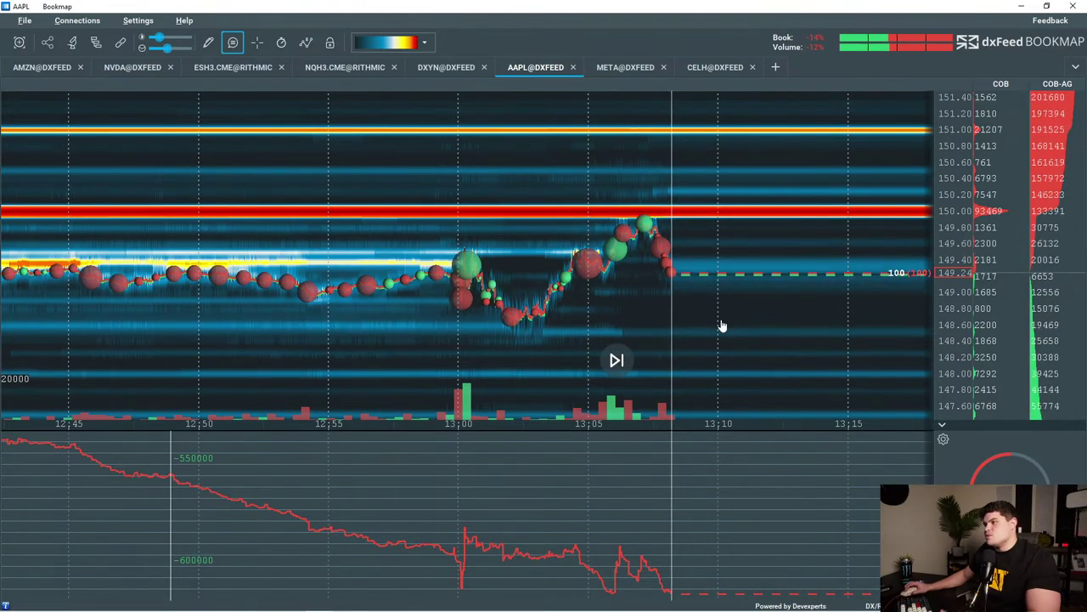
pyautogui.scroll(-4, 714, 313)
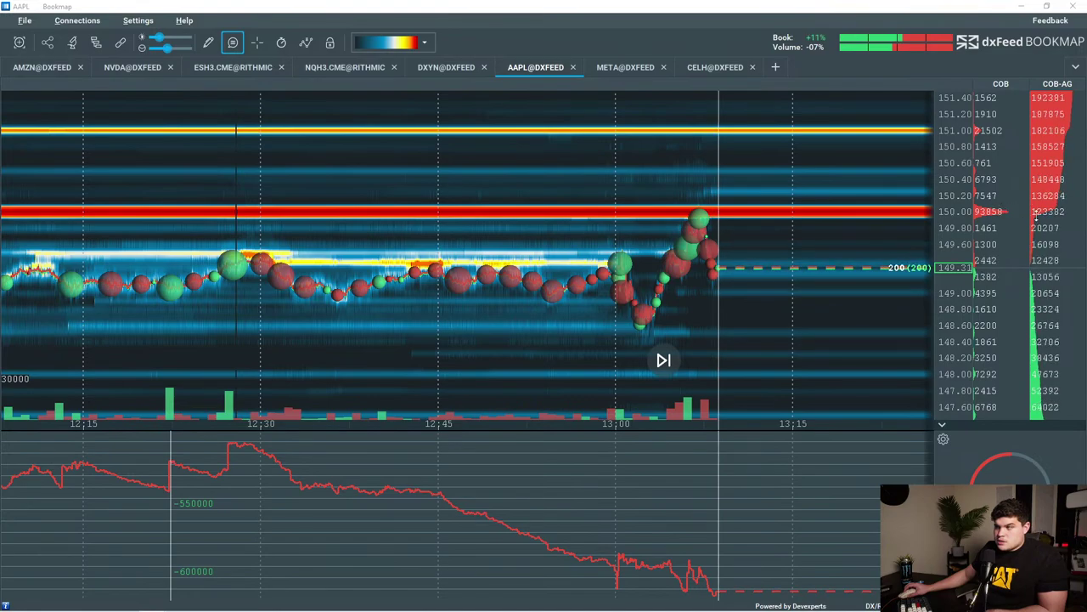
pyautogui.click(225, 68)
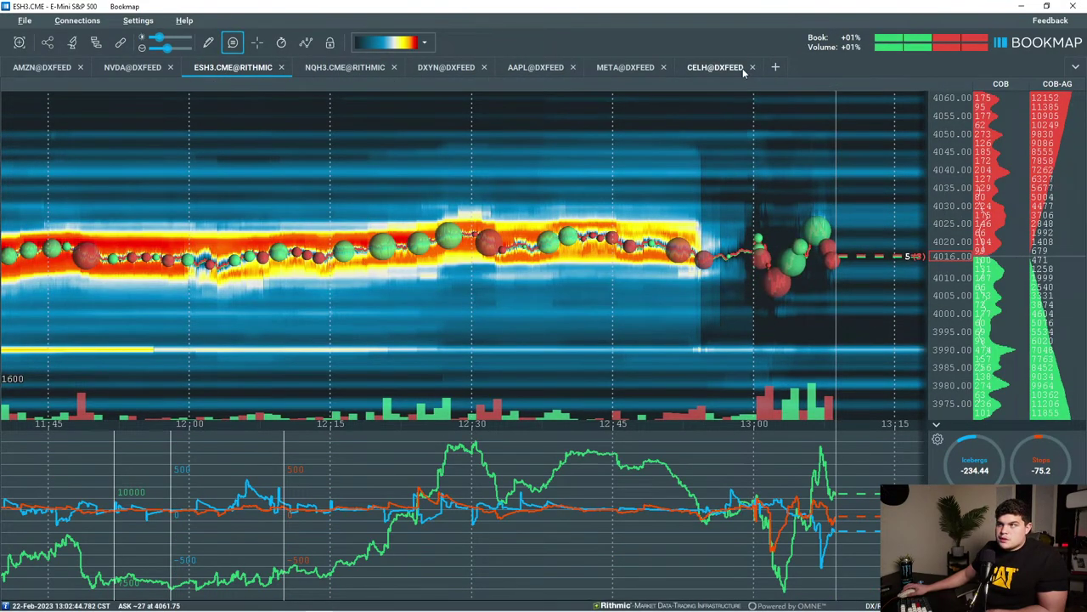
pyautogui.click(528, 65)
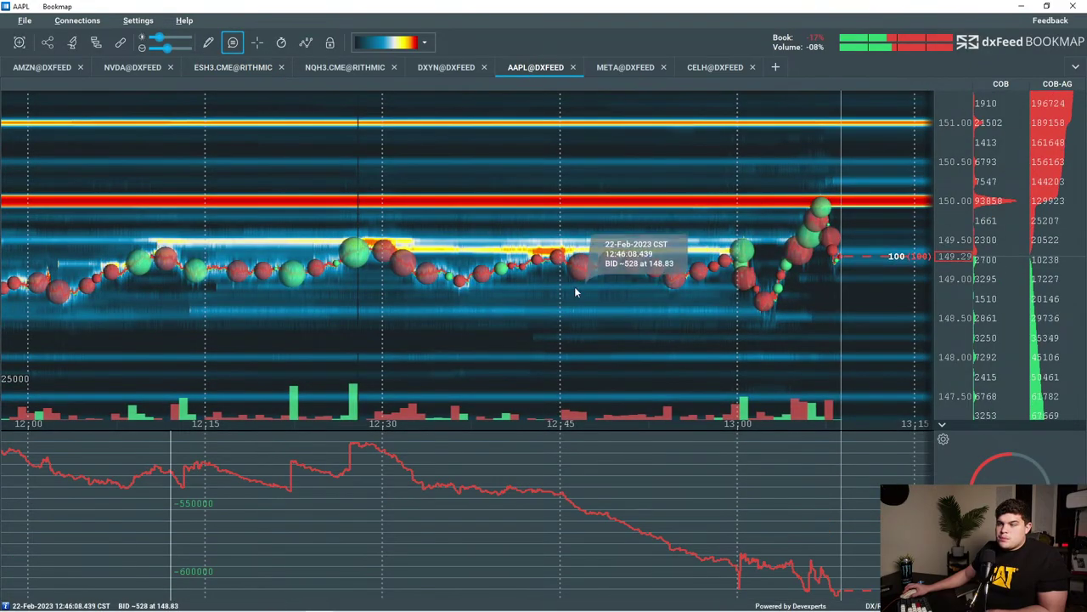
pyautogui.scroll(3, 950, 334)
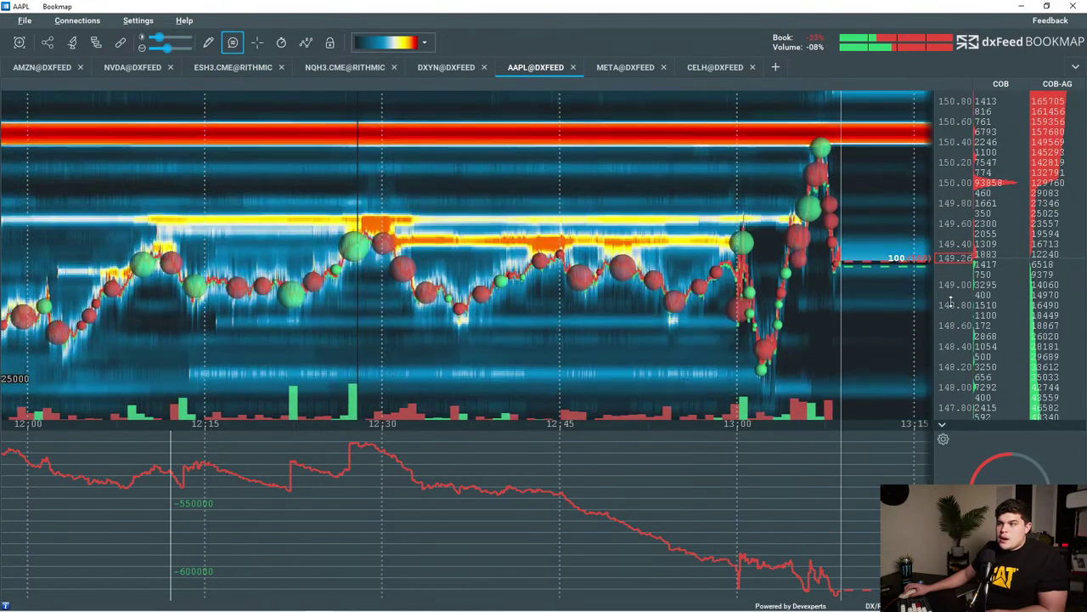
# Examine AAPL's price swings and liquidity between 149.00 and 150.00 from 13:00 to 13:09.
pyautogui.scroll(4, 837, 308)
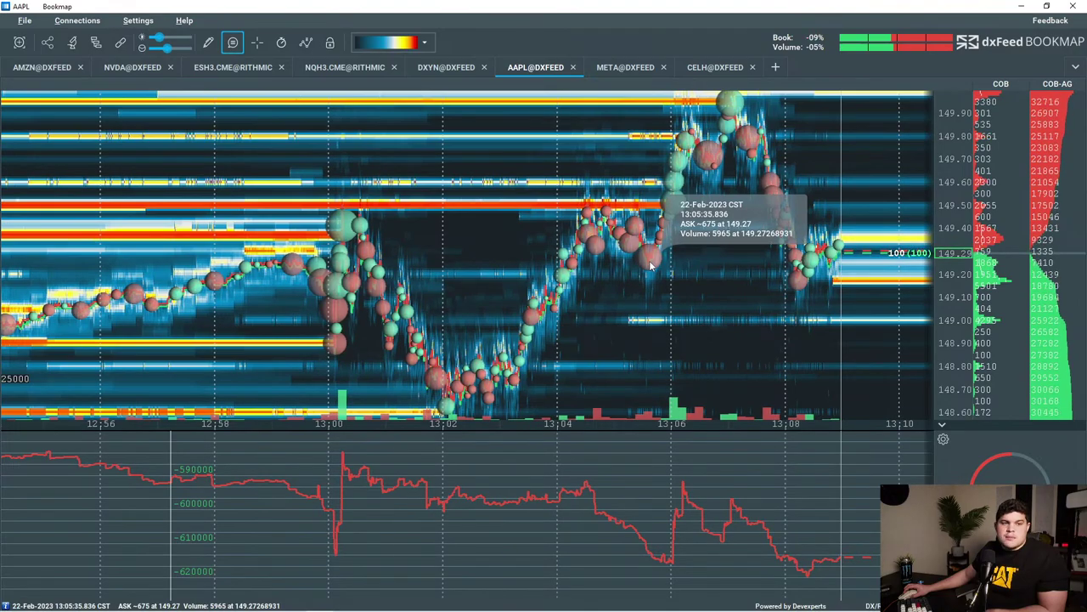
pyautogui.scroll(5, 650, 266)
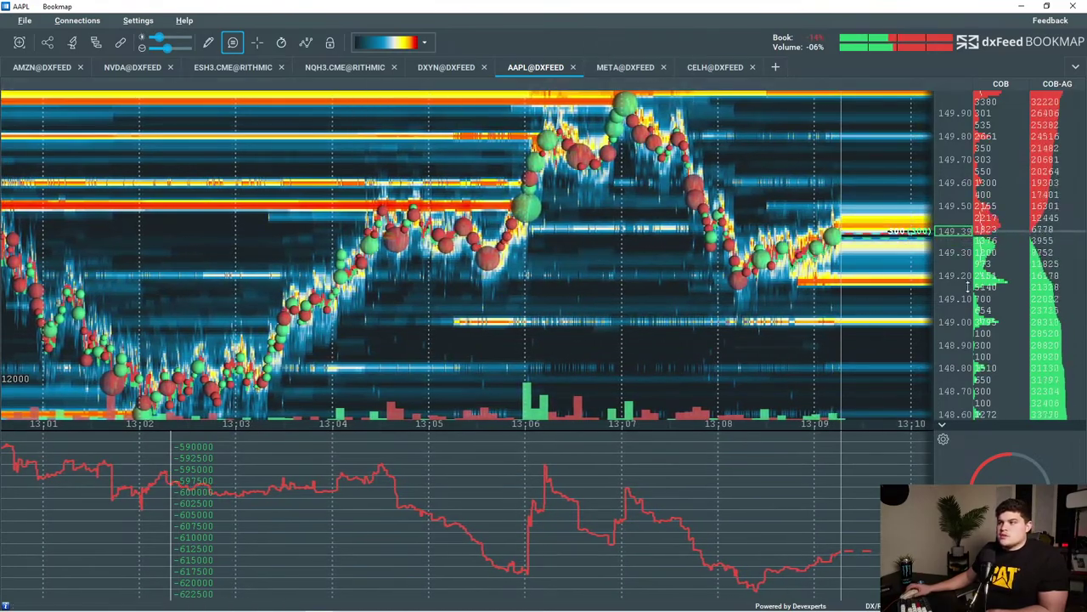
pyautogui.scroll(3, 850, 298)
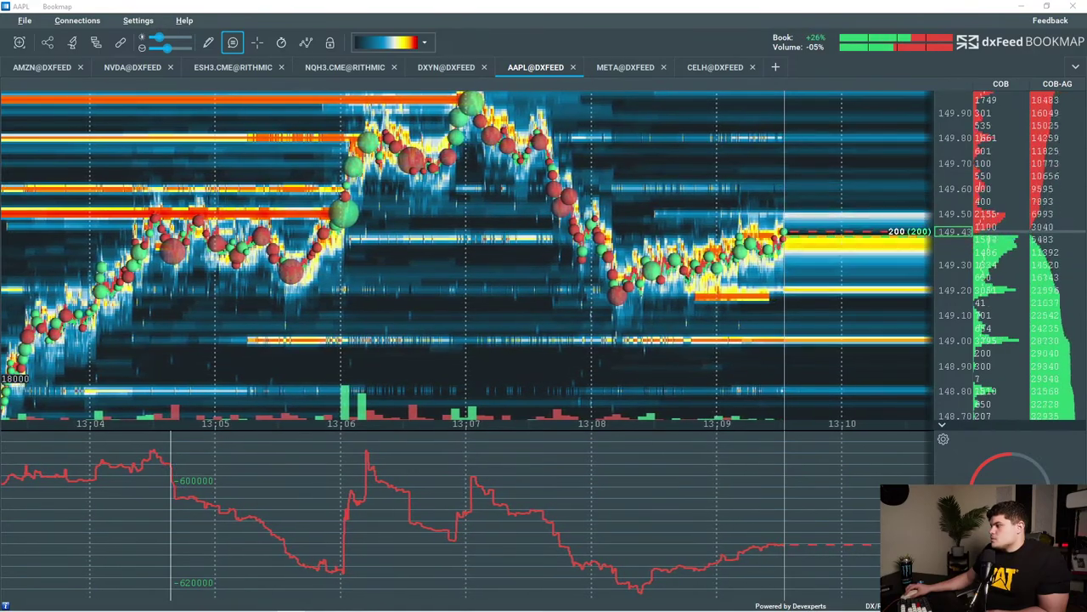
pyautogui.scroll(-3, 769, 266)
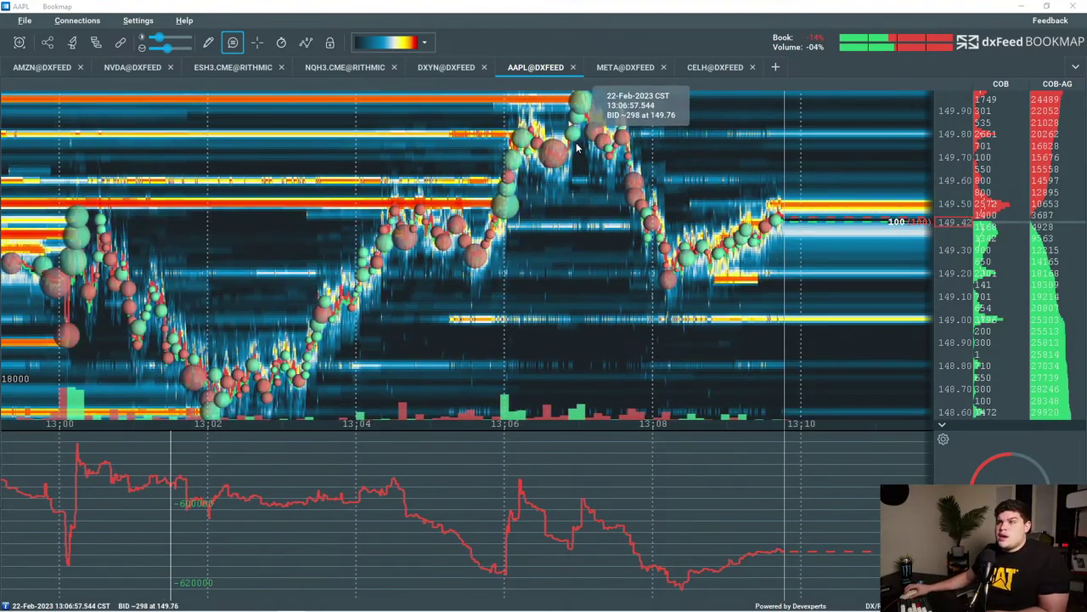
# Compare AAPL's latest move below the 150.00 liquidity level with its earlier session action back to 08:30.
pyautogui.scroll(-5, 459, 315)
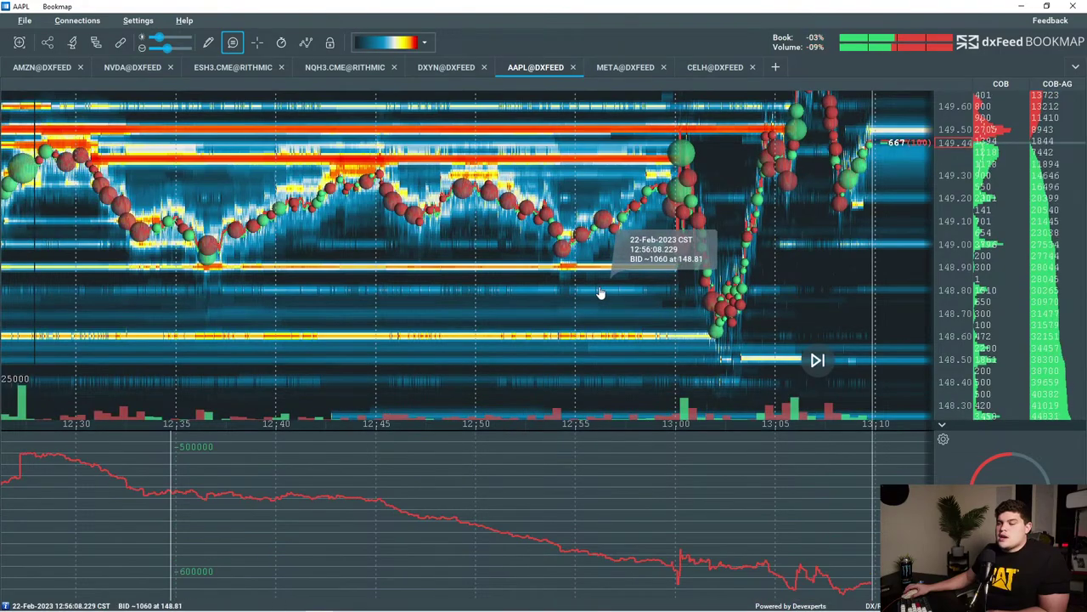
pyautogui.scroll(-5, 723, 272)
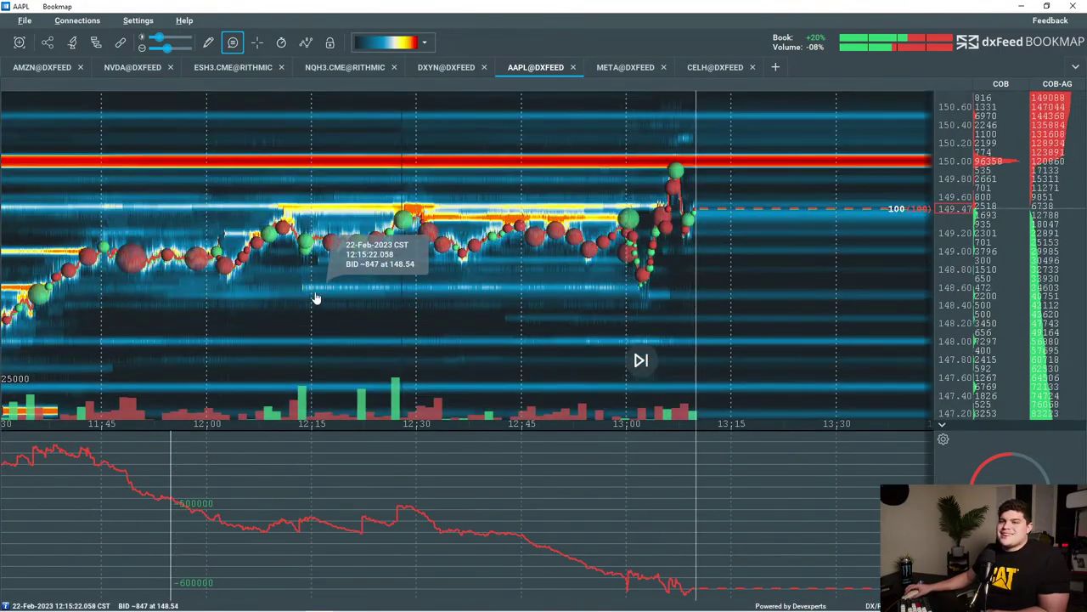
pyautogui.moveTo(315, 298); pyautogui.dragTo(632, 306)
pyautogui.scroll(-2, 594, 325)
pyautogui.scroll(-5, 589, 325)
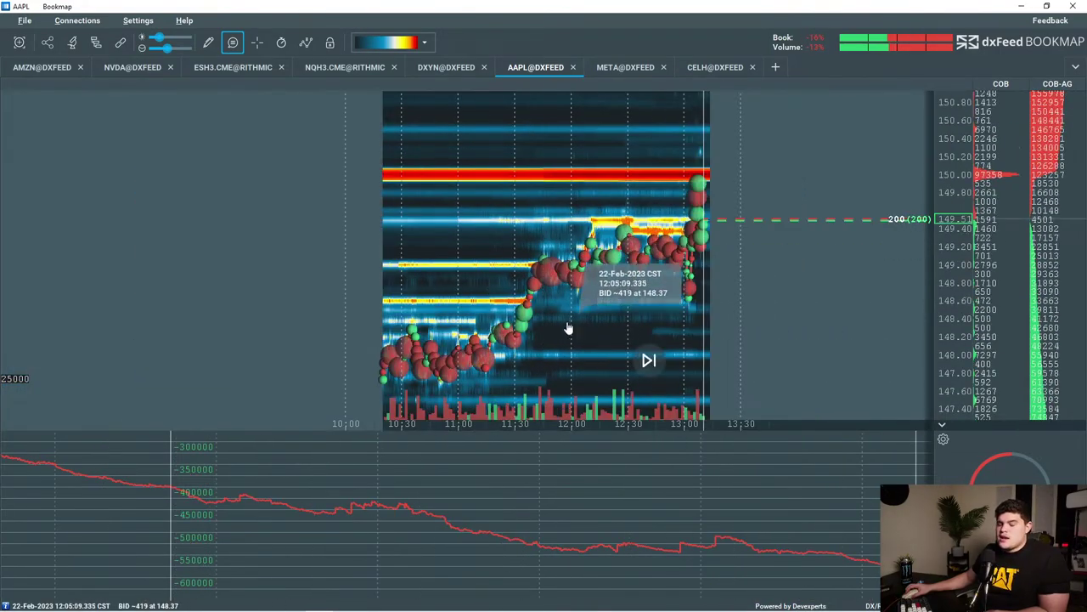
pyautogui.scroll(4, 429, 336)
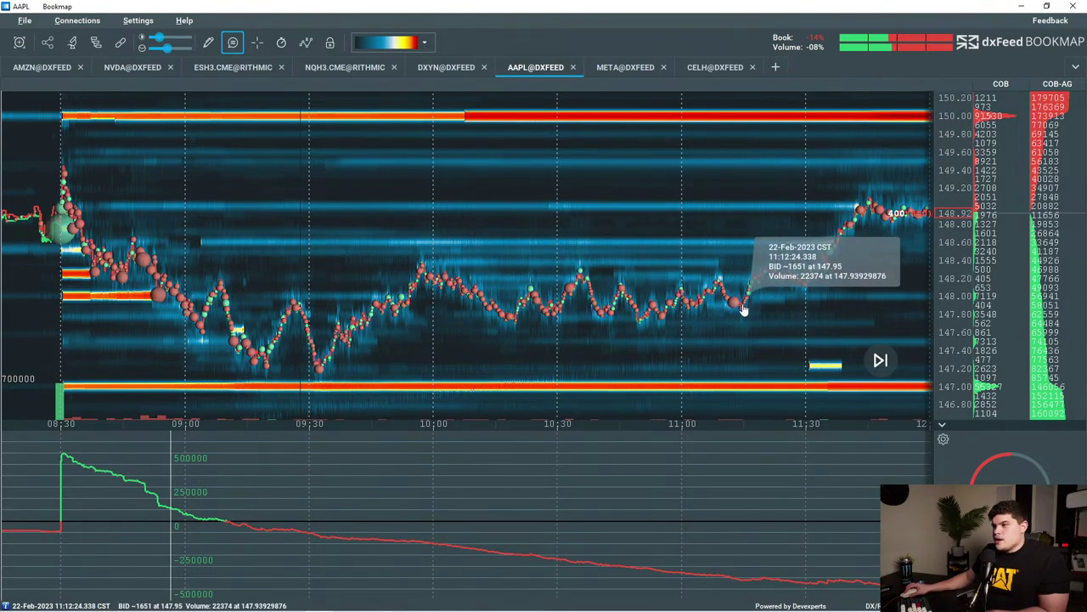
pyautogui.moveTo(855, 195); pyautogui.dragTo(520, 332)
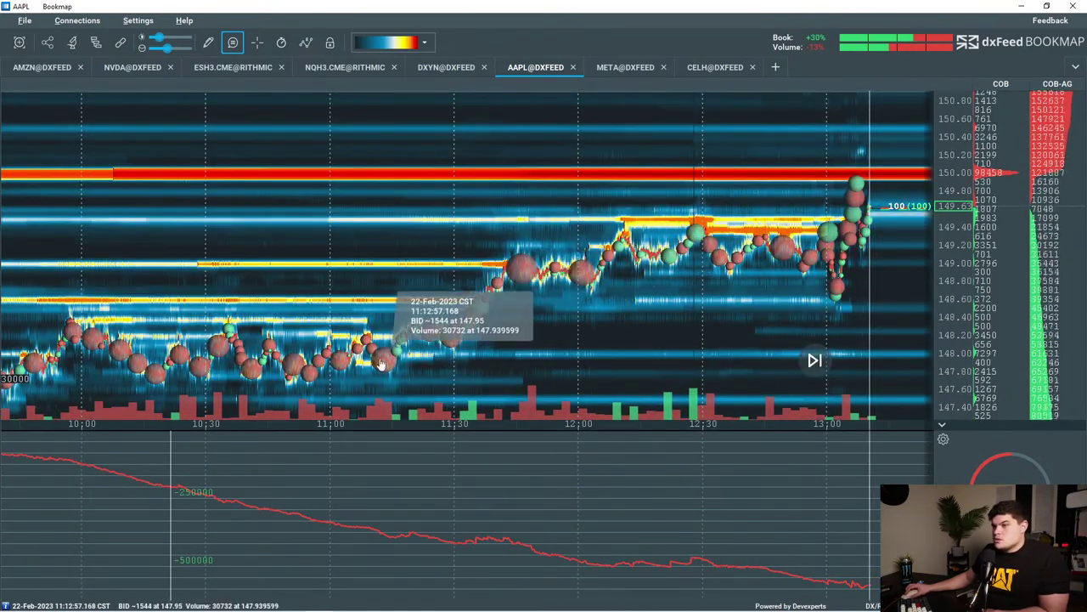
pyautogui.moveTo(868, 254); pyautogui.dragTo(793, 264)
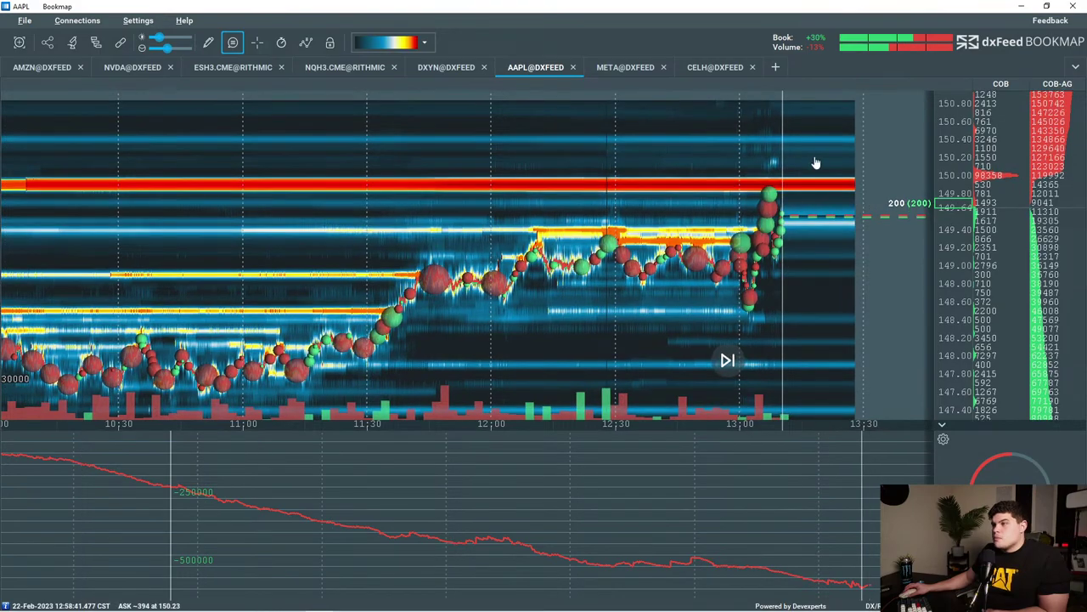
pyautogui.scroll(5, 816, 163)
# Show the ESH3 heatmap and examine its session trend, volume and the price swings around 13:00 to 13:10.
pyautogui.click(233, 67)
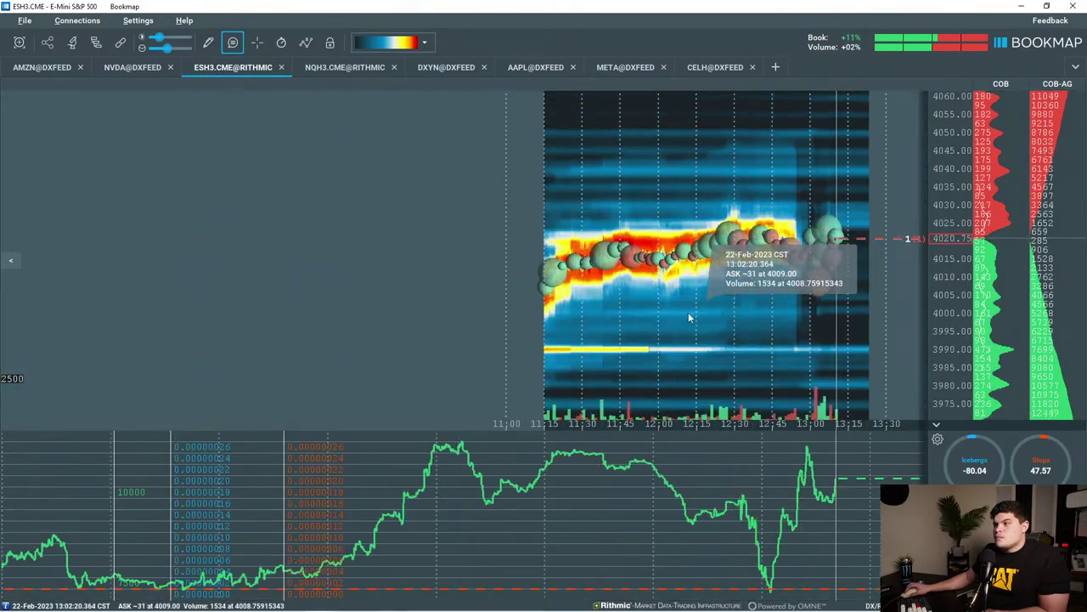
pyautogui.scroll(-5, 705, 289)
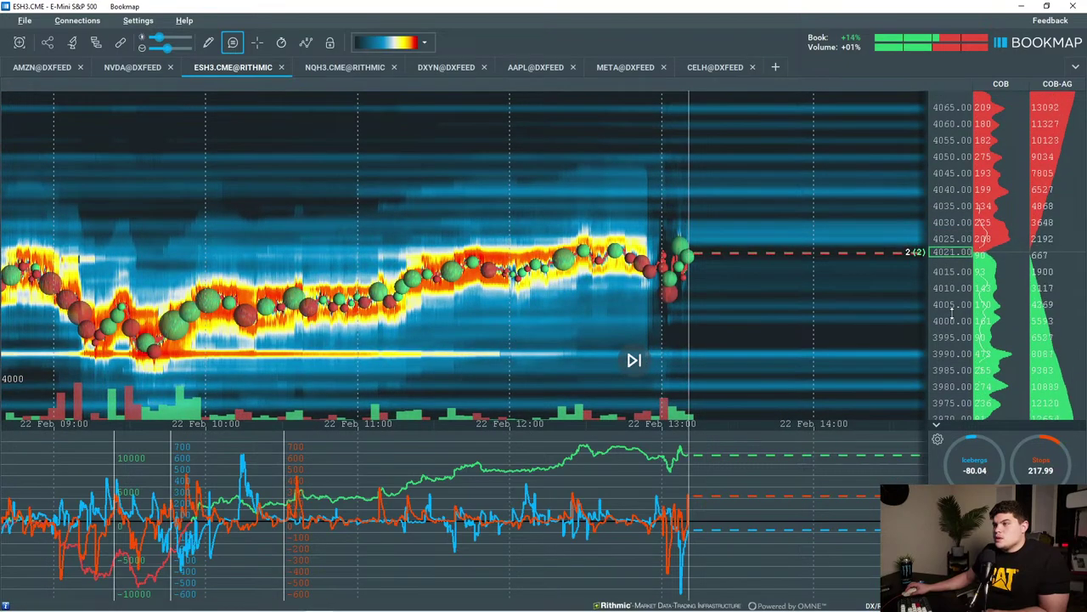
pyautogui.scroll(5, 901, 302)
pyautogui.moveTo(806, 311); pyautogui.dragTo(587, 308)
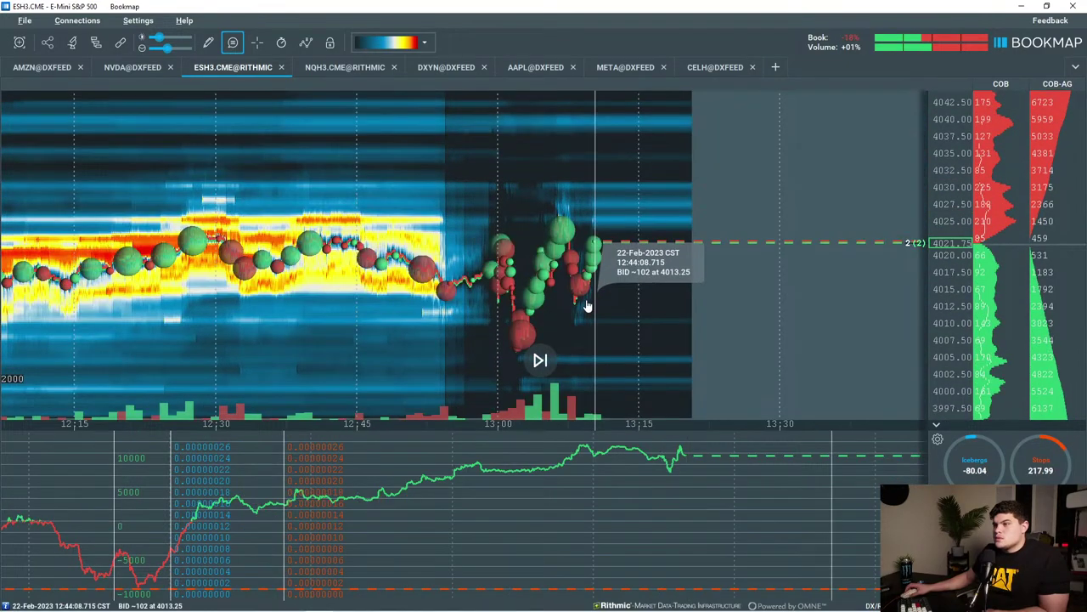
pyautogui.scroll(5, 587, 308)
pyautogui.moveTo(709, 309); pyautogui.dragTo(651, 309)
pyautogui.scroll(1, 344, 232)
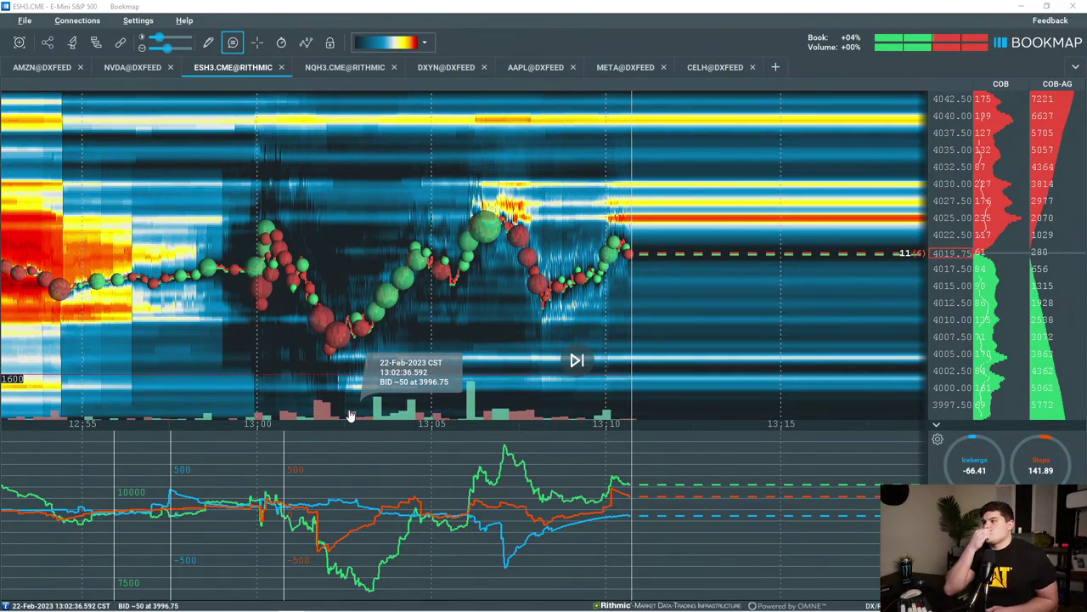
pyautogui.scroll(-3, 512, 360)
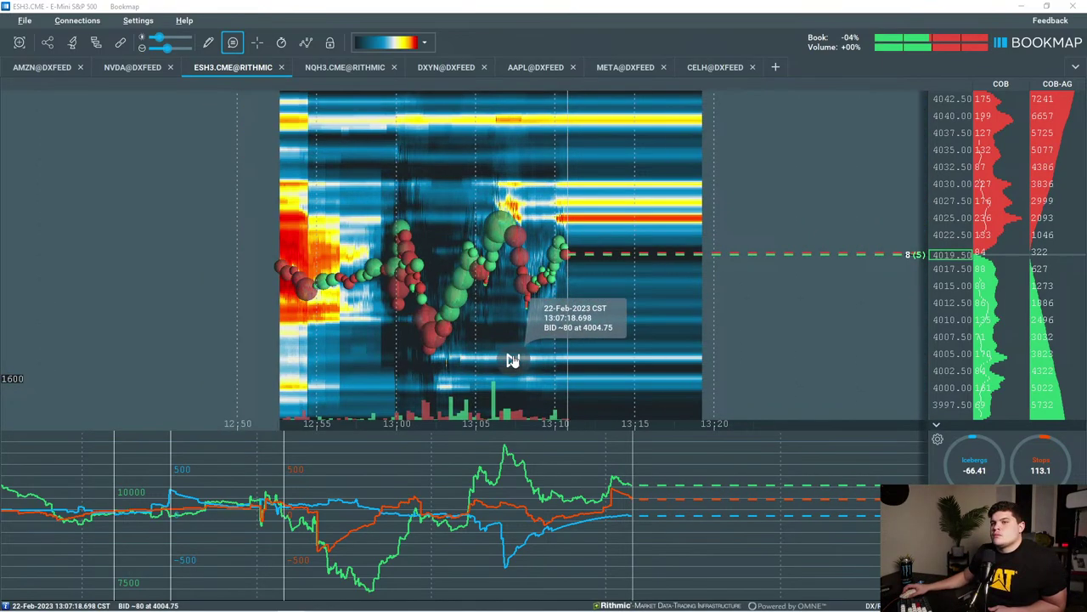
pyautogui.scroll(3, 512, 360)
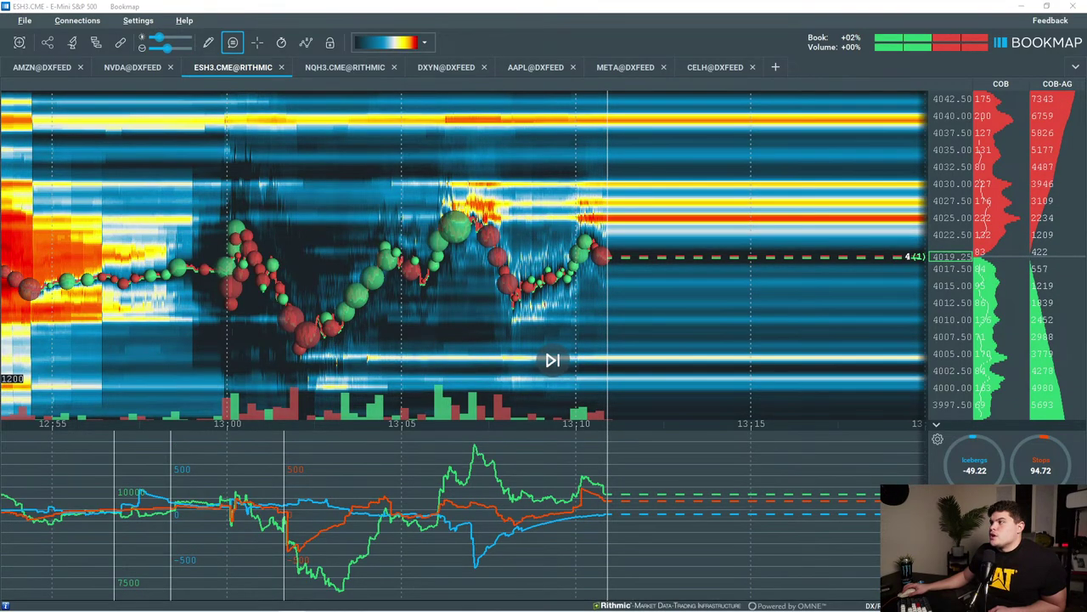
# Bring the Discord window over the Bookmap heatmap and maximize it.
pyautogui.moveTo(1086, 153); pyautogui.dragTo(1086, 219)
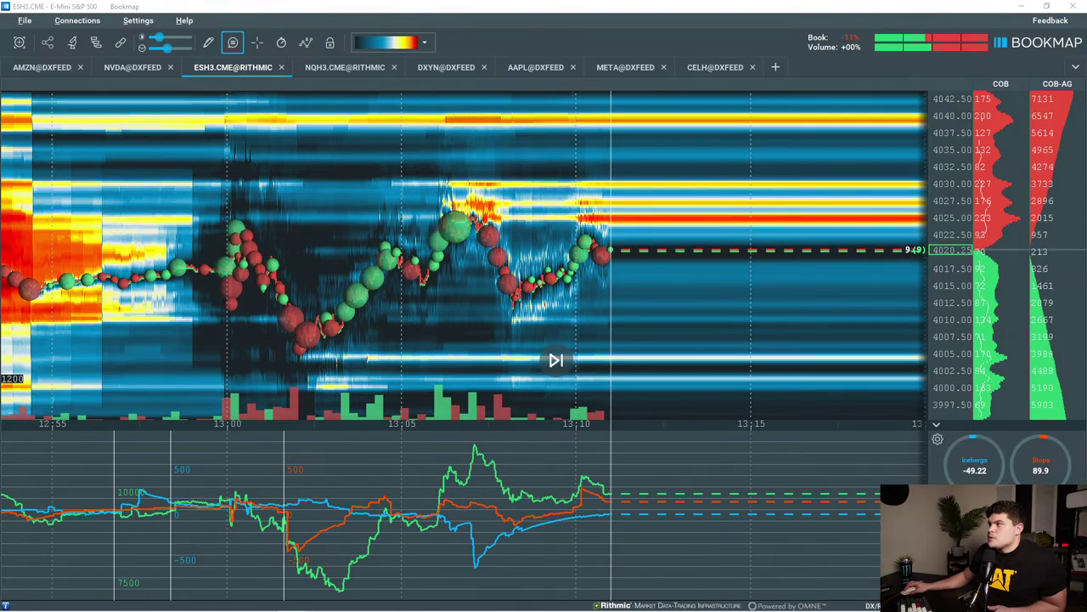
pyautogui.moveTo(1086, 76); pyautogui.dragTo(368, 64)
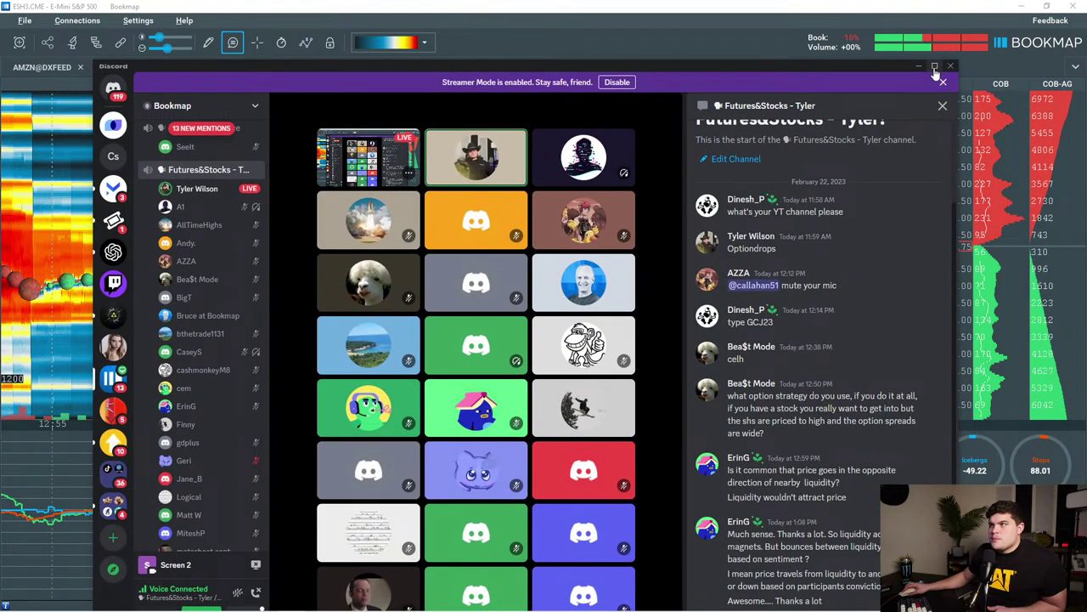
pyautogui.click(935, 67)
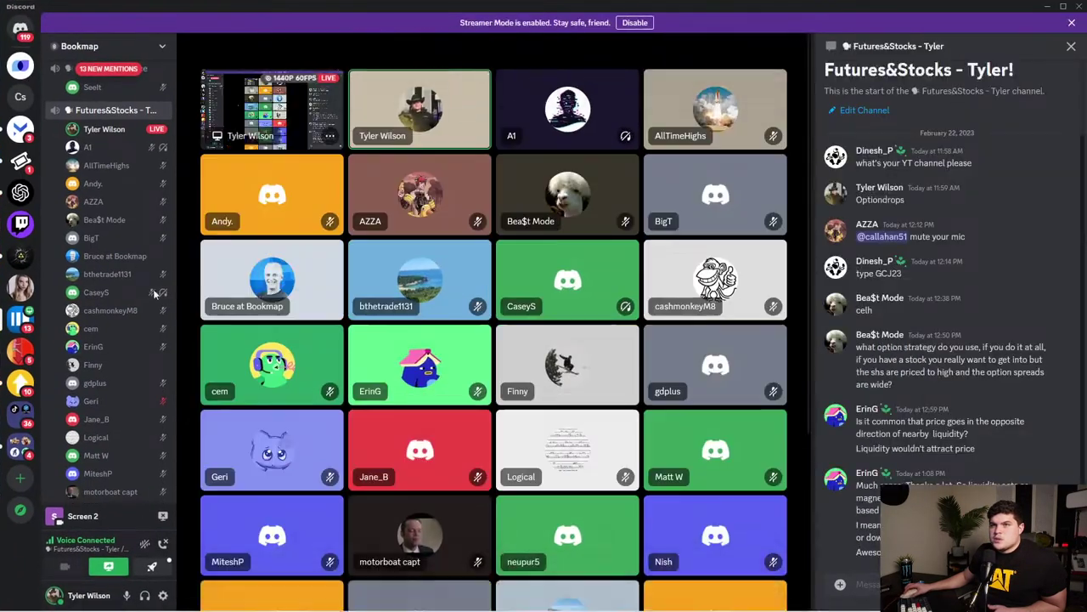
# Browse the Bookmap server's channel list in Discord to locate the webinar announcements channel under the weekly live webinars.
pyautogui.scroll(10, 93, 323)
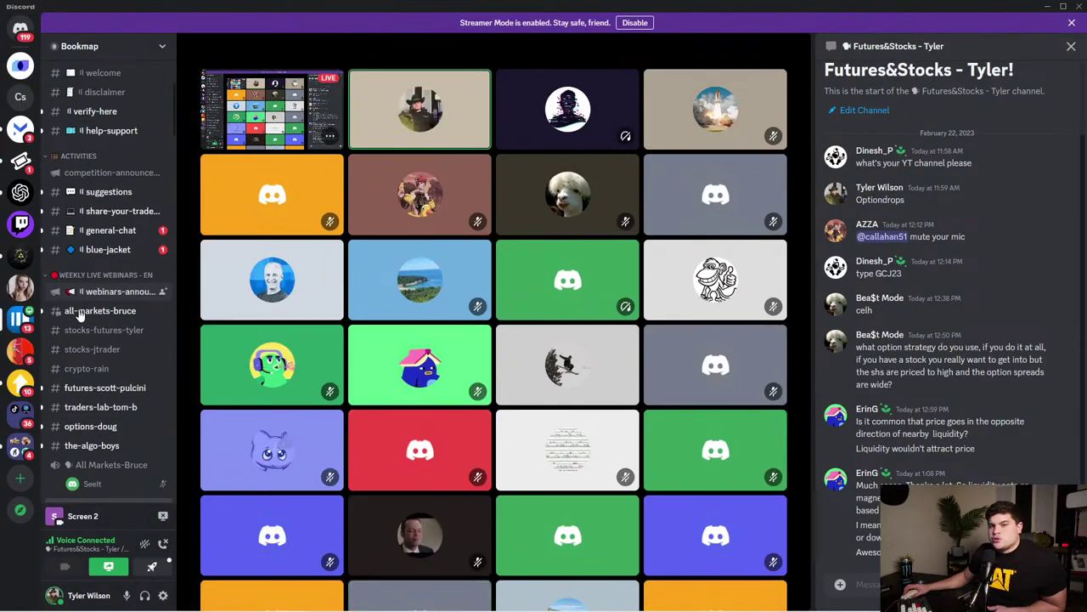
pyautogui.scroll(1, 108, 383)
pyautogui.moveTo(98, 374)
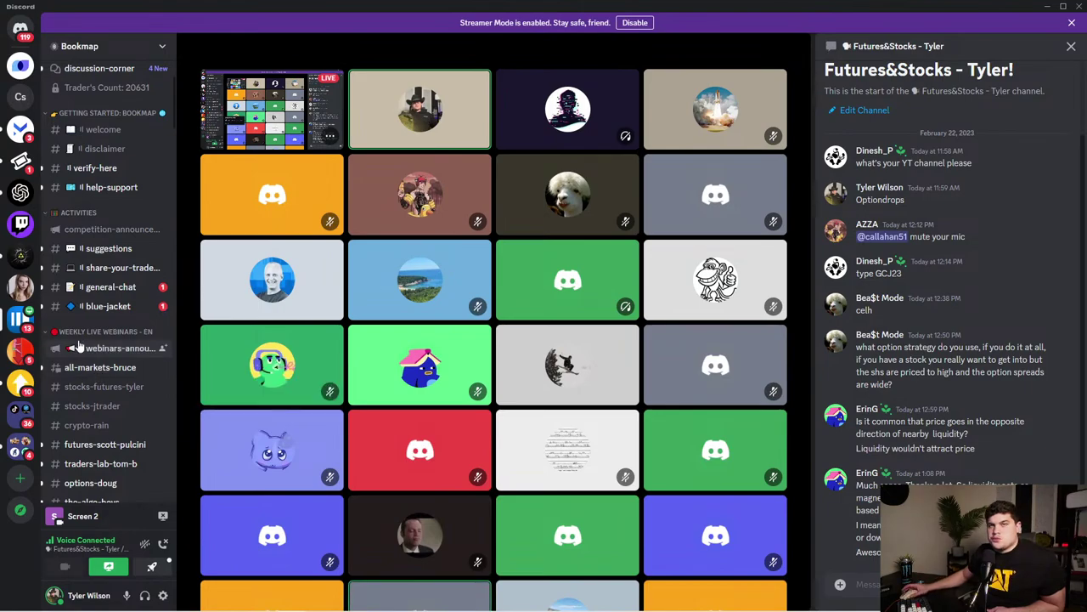
pyautogui.scroll(2, 93, 357)
pyautogui.scroll(-2, 95, 359)
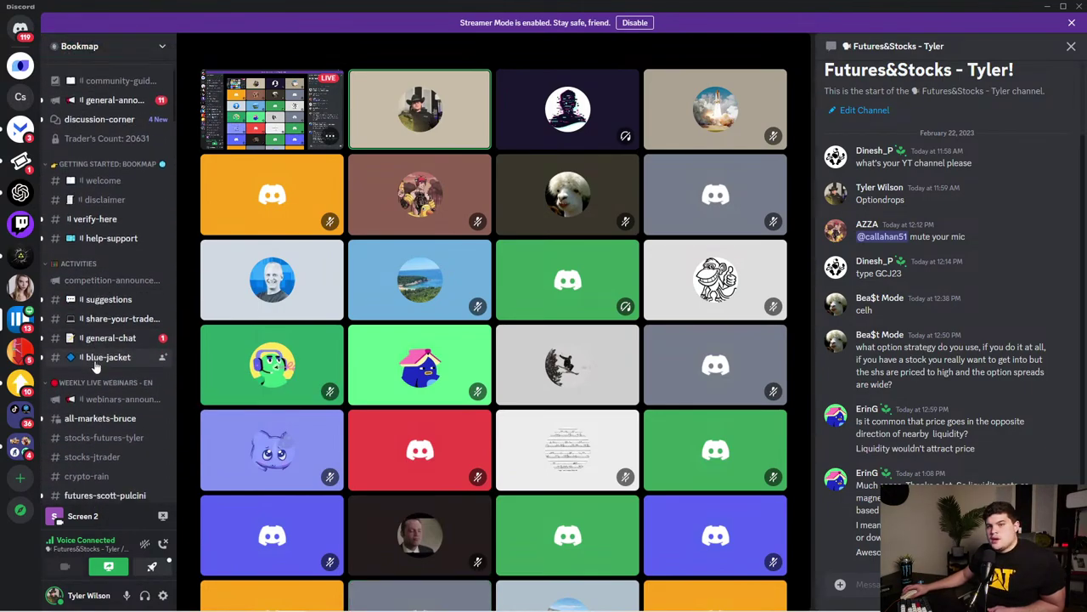
pyautogui.click(126, 387)
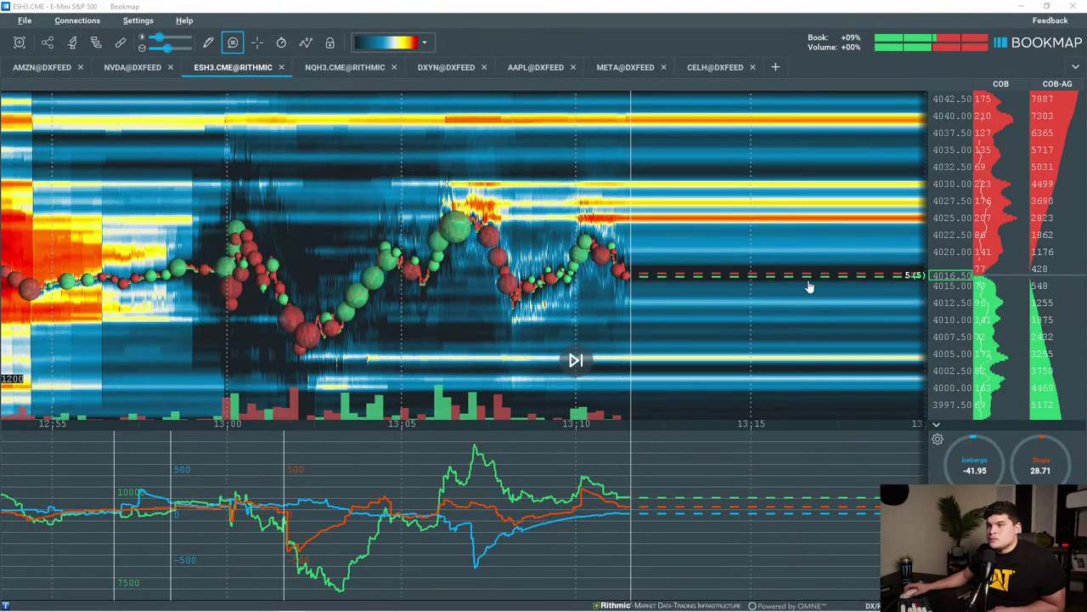
# Switch back to Bookmap and examine ESH3's pullback after 13:10 against the 4025, 4010 and 3990 liquidity levels.
pyautogui.scroll(1, 806, 286)
pyautogui.moveTo(857, 307); pyautogui.dragTo(815, 265)
pyautogui.scroll(-3, 814, 266)
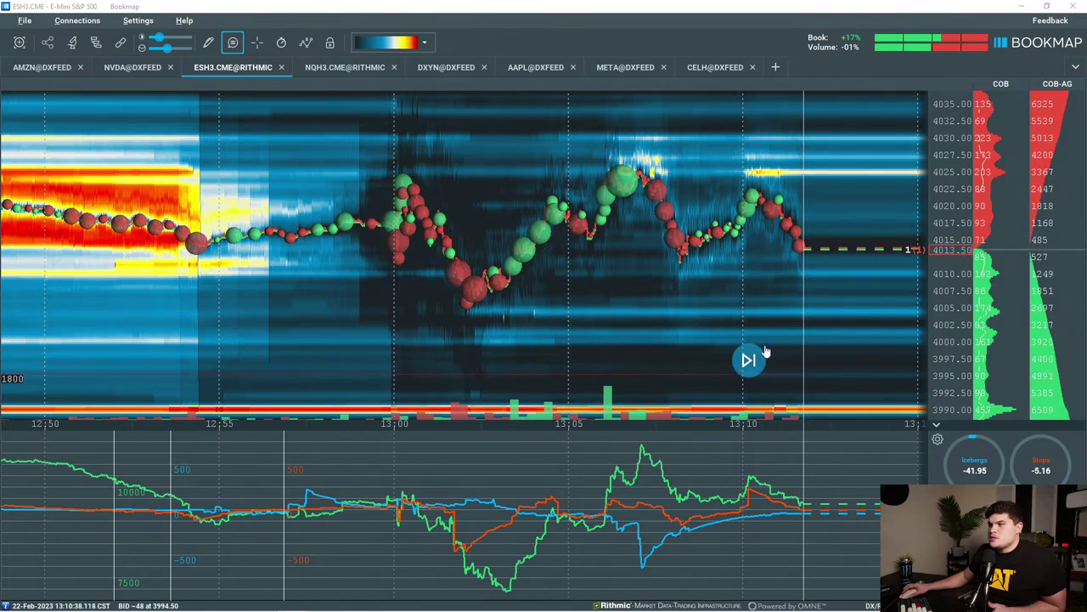
pyautogui.scroll(-3, 740, 357)
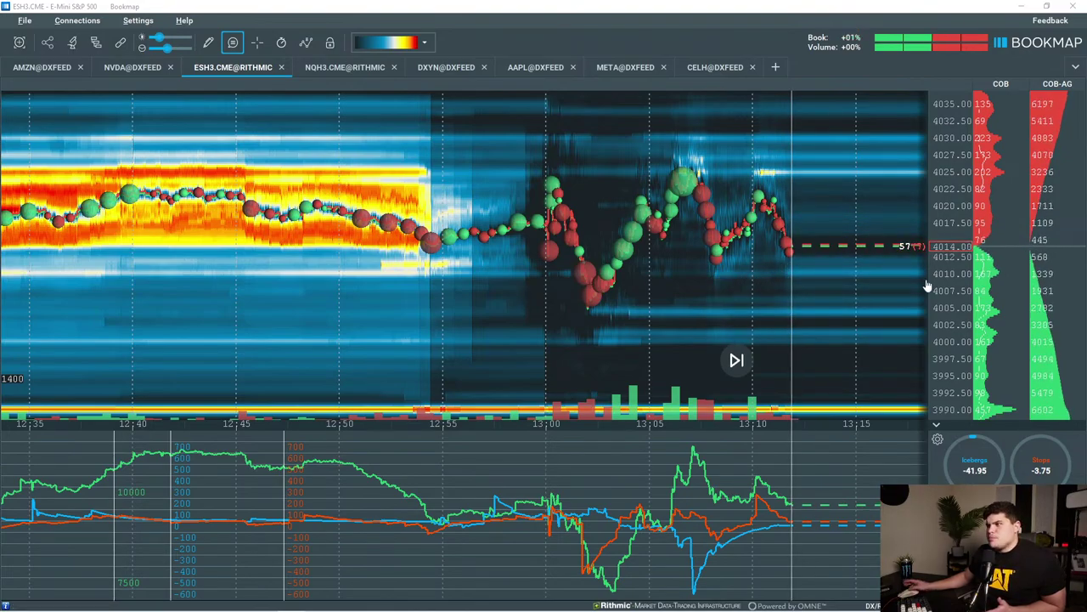
pyautogui.scroll(3, 840, 303)
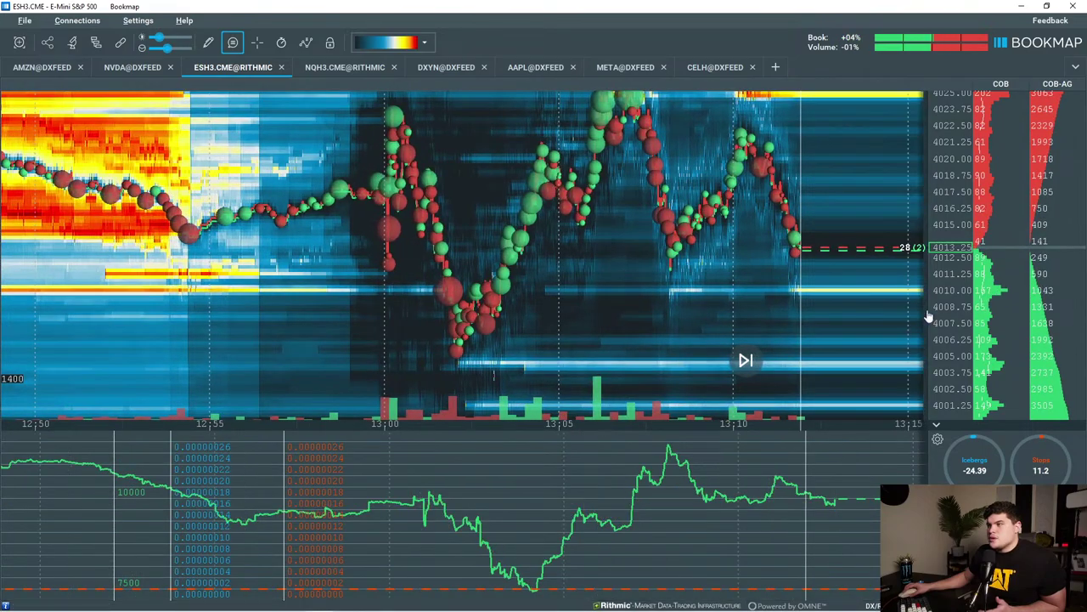
pyautogui.moveTo(944, 287); pyautogui.dragTo(944, 313)
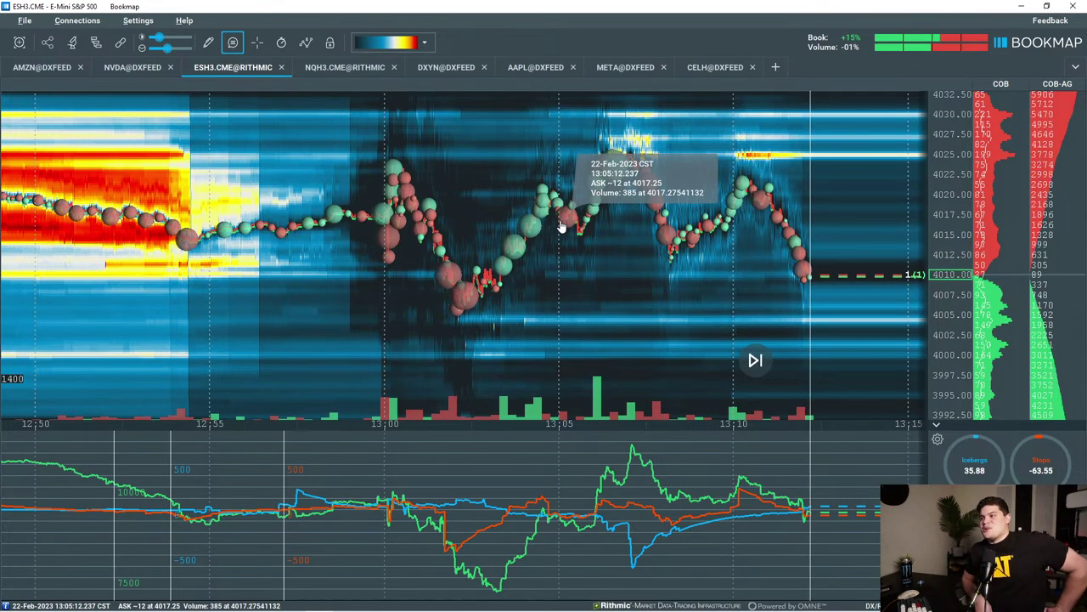
pyautogui.click(756, 360)
pyautogui.scroll(-2, 633, 344)
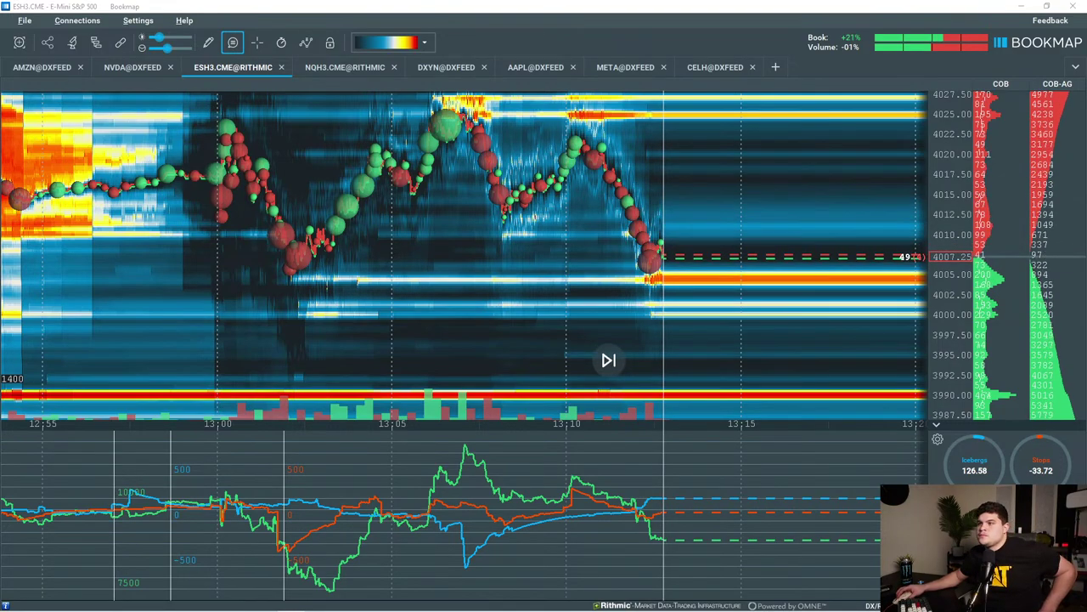
# Examine the ESH3 liquidity bands near 4005, 4000 and 3990 beneath the price between 13:02 and 13:14.
pyautogui.scroll(5, 733, 316)
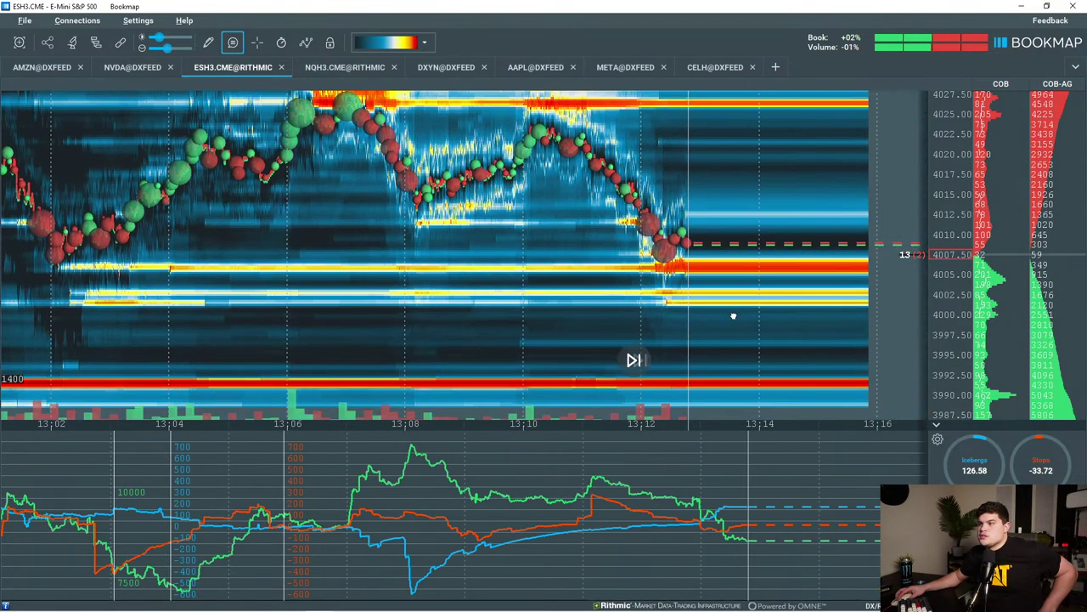
pyautogui.moveTo(733, 316); pyautogui.dragTo(719, 316)
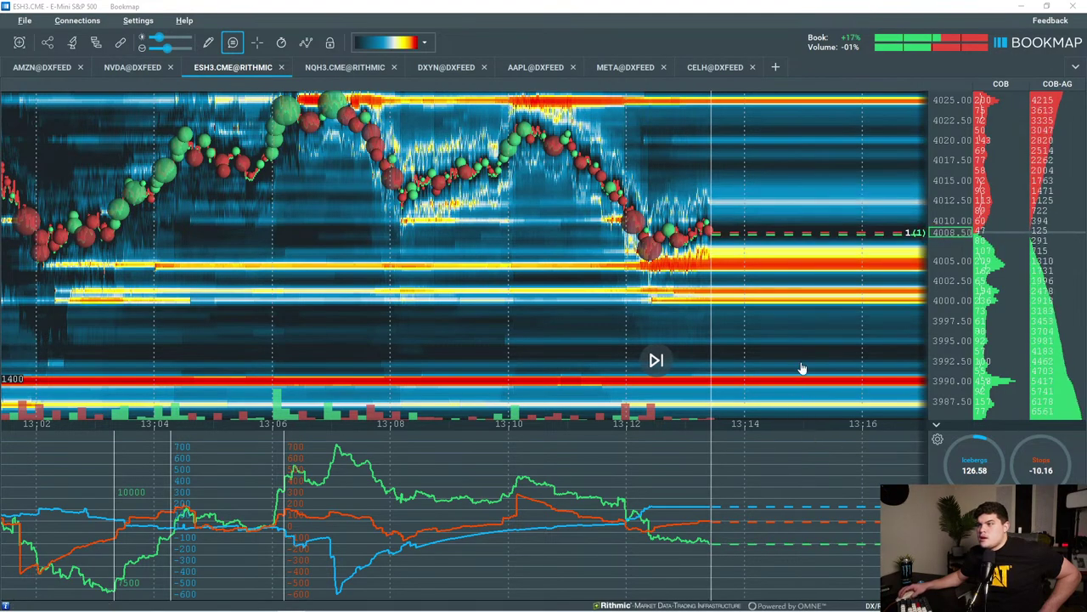
pyautogui.scroll(3, 753, 339)
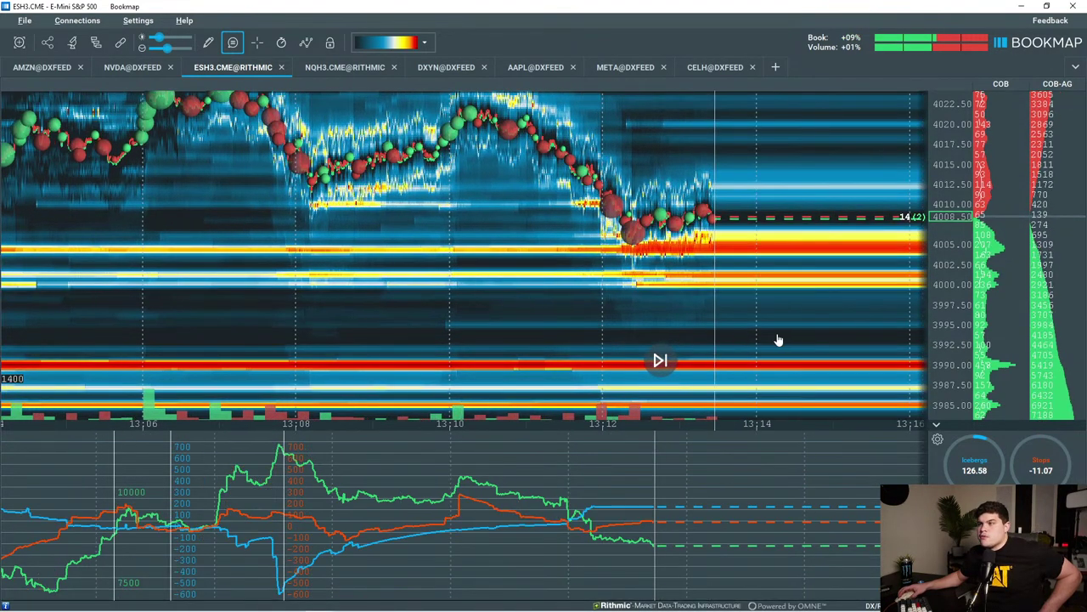
pyautogui.moveTo(778, 340); pyautogui.dragTo(723, 334)
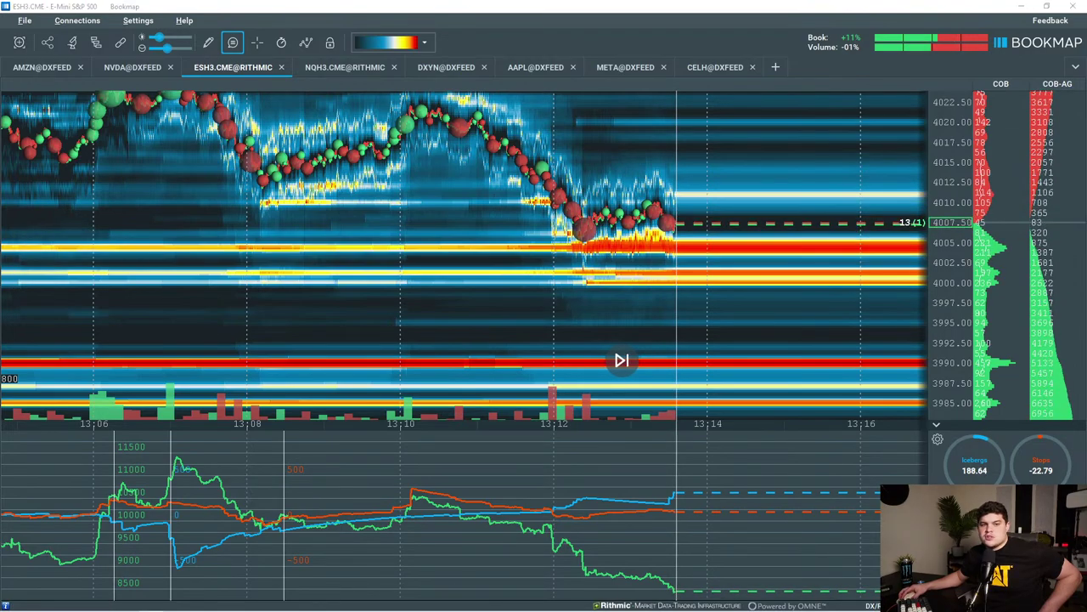
pyautogui.scroll(-3, 399, 337)
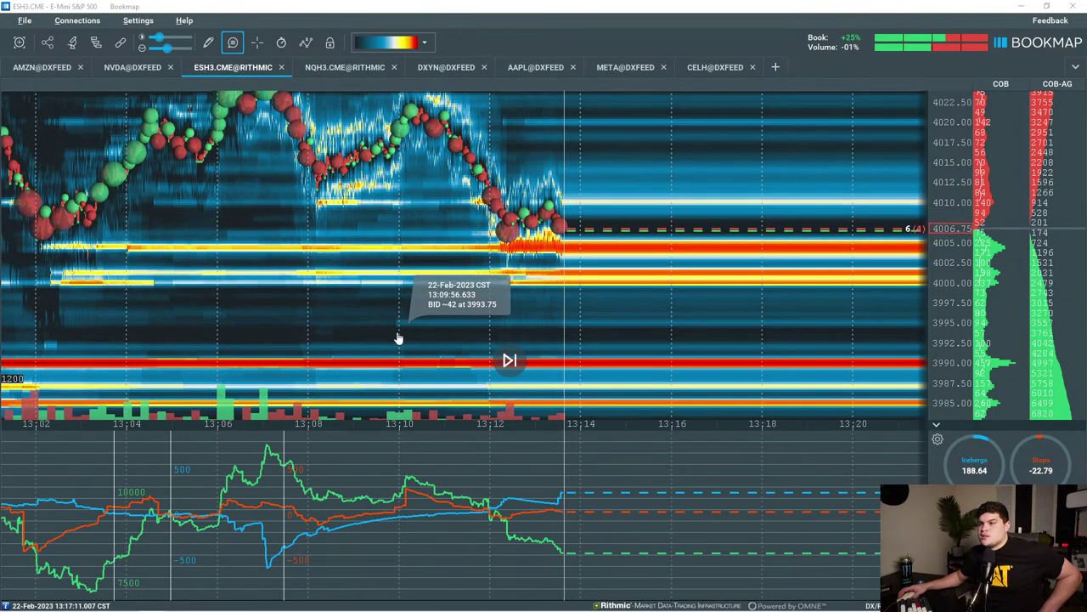
pyautogui.scroll(-2, 399, 336)
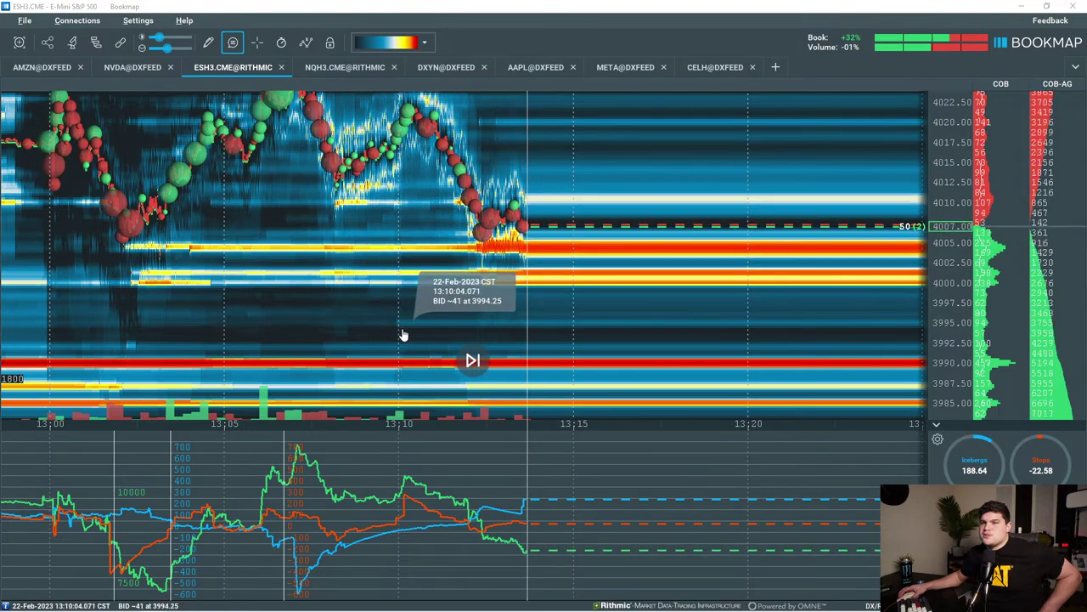
pyautogui.scroll(4, 510, 310)
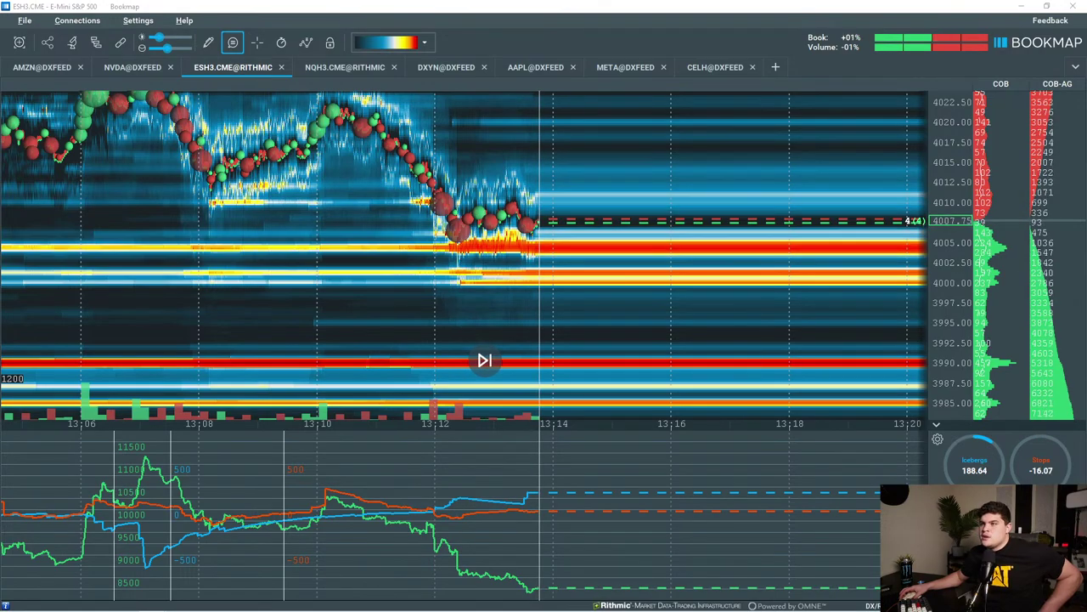
pyautogui.scroll(-2, 776, 354)
pyautogui.scroll(2, 811, 312)
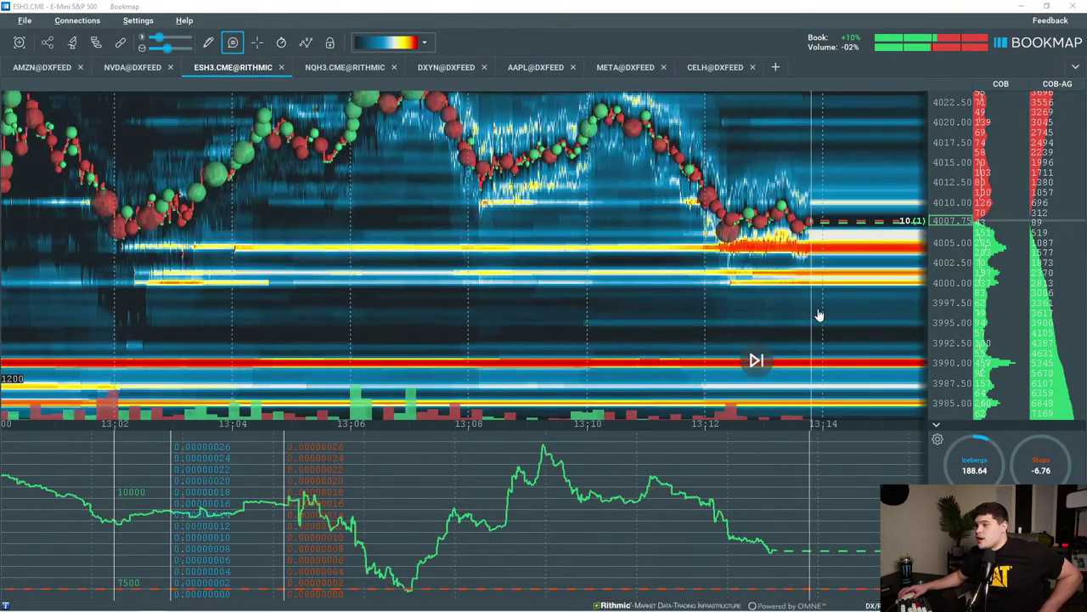
# Examine in detail ESH3's price action from 13:12 to 13:14 between the liquidity near 4005 and 4012.50.
pyautogui.scroll(3, 948, 255)
pyautogui.moveTo(860, 296); pyautogui.dragTo(784, 327)
pyautogui.scroll(2, 808, 317)
pyautogui.scroll(1, 954, 329)
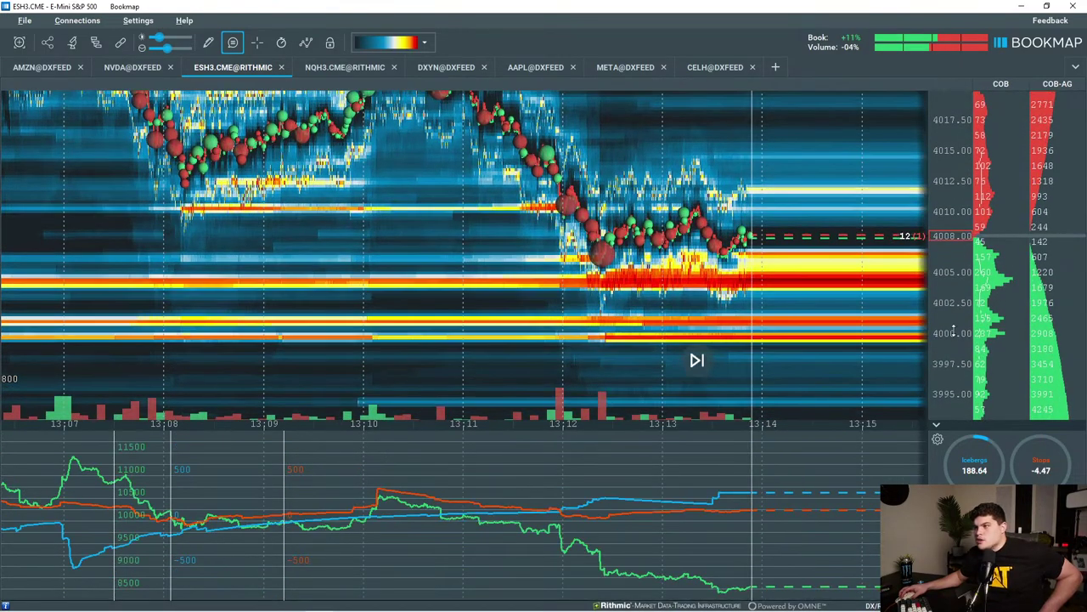
pyautogui.scroll(1, 953, 331)
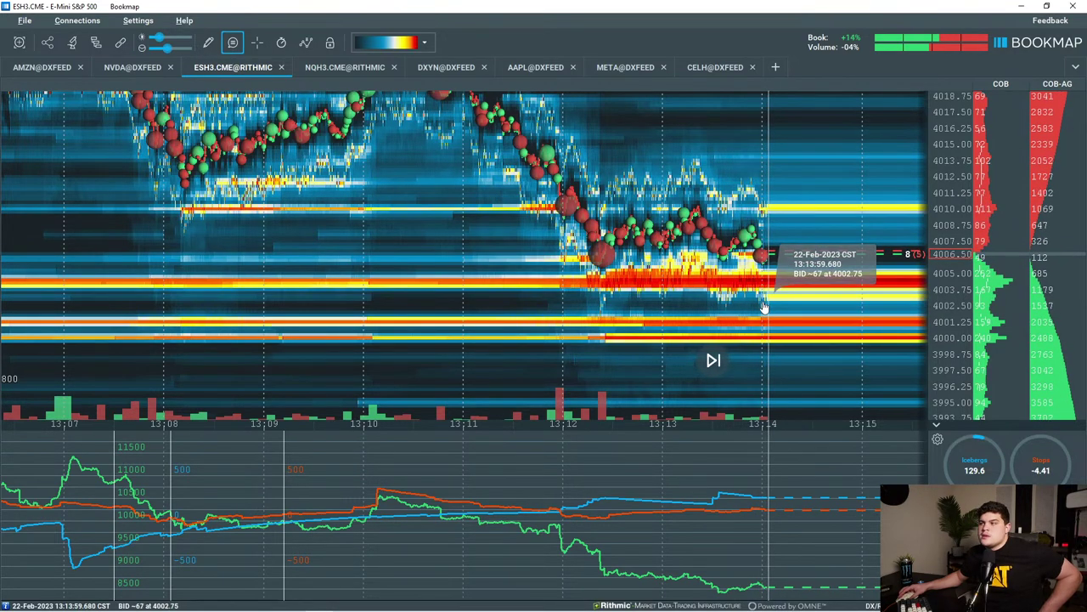
pyautogui.scroll(-2, 763, 307)
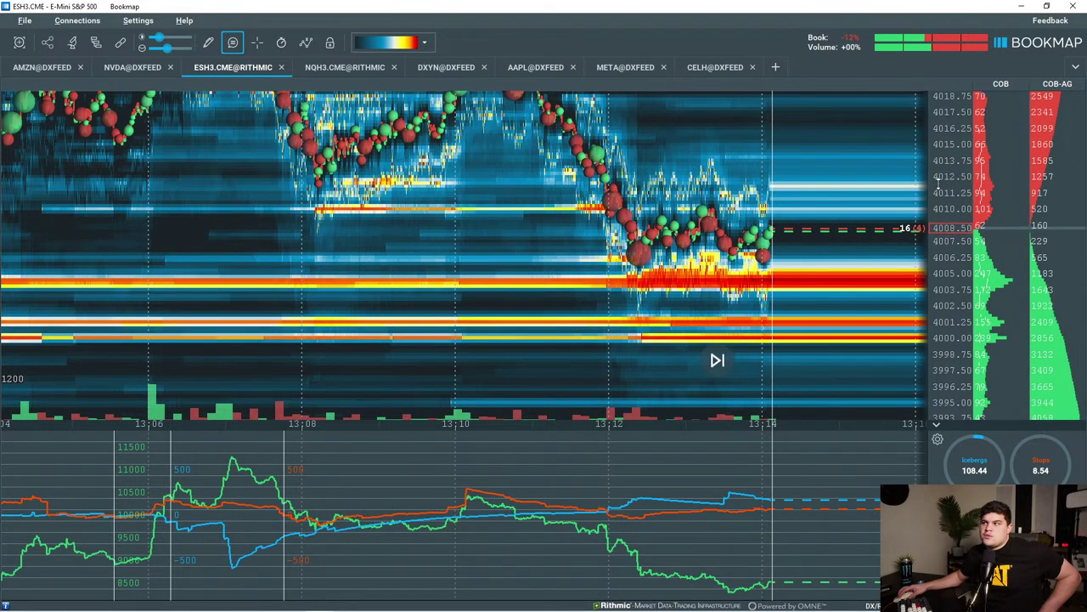
pyautogui.moveTo(939, 184); pyautogui.dragTo(939, 228)
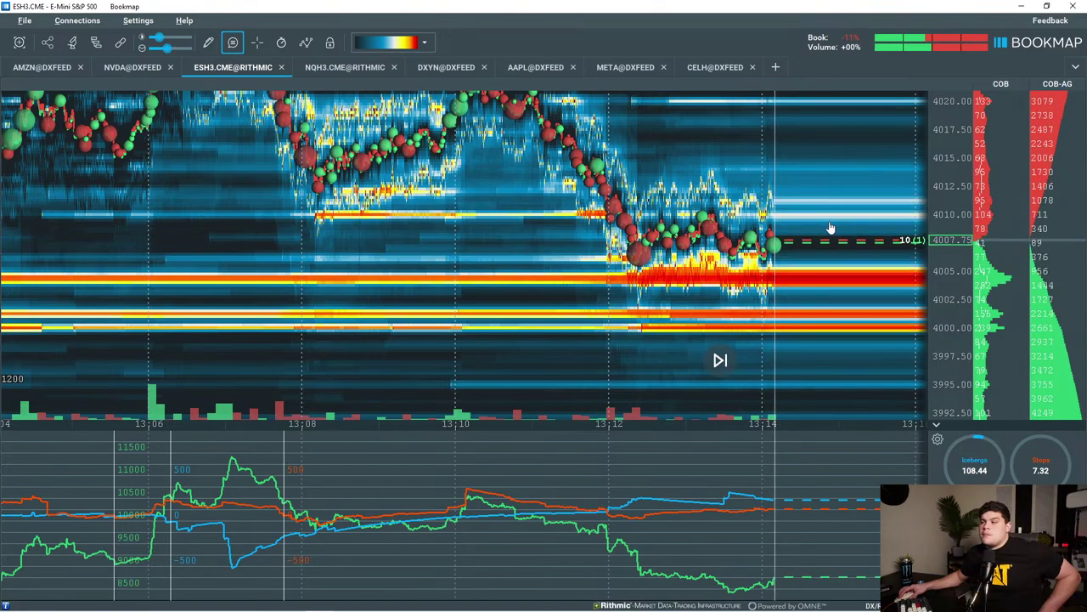